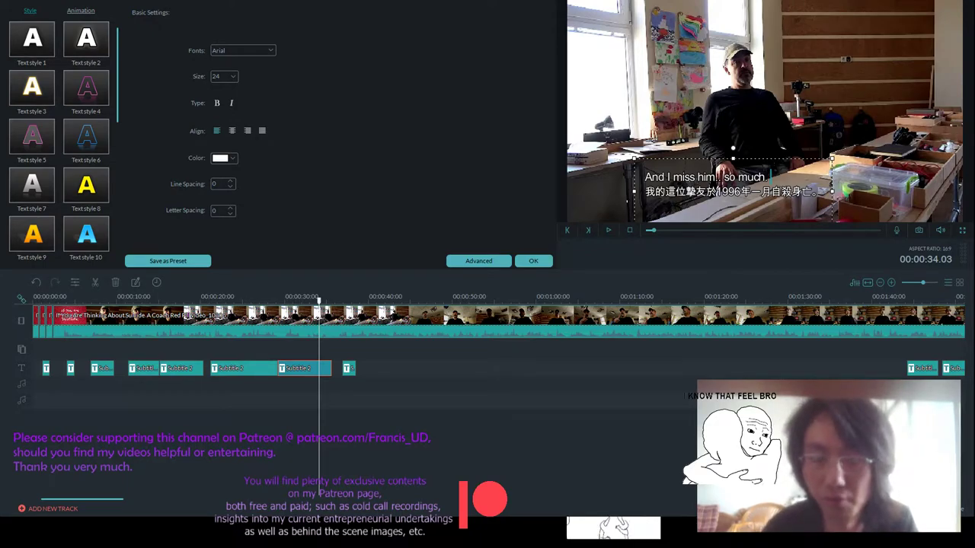
- Apply the English line "And I miss him.. so much." and replay that subtitle's segment of the video
{"action": "left_click", "coordinate": [530, 261]}
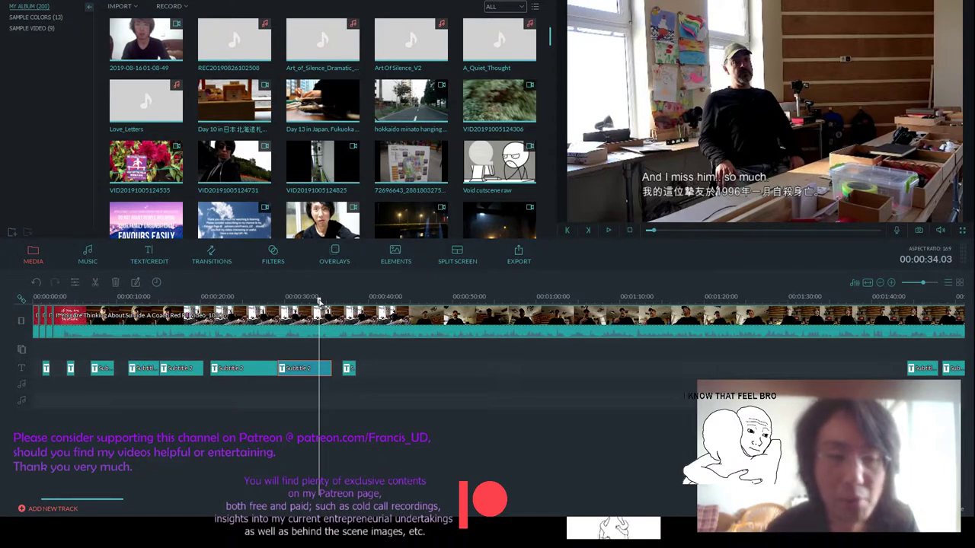
{"action": "mouse_move", "coordinate": [319, 302]}
{"action": "left_mouse_down"}
{"action": "mouse_move", "coordinate": [327, 301]}
{"action": "mouse_move", "coordinate": [318, 301]}
{"action": "left_mouse_up"}
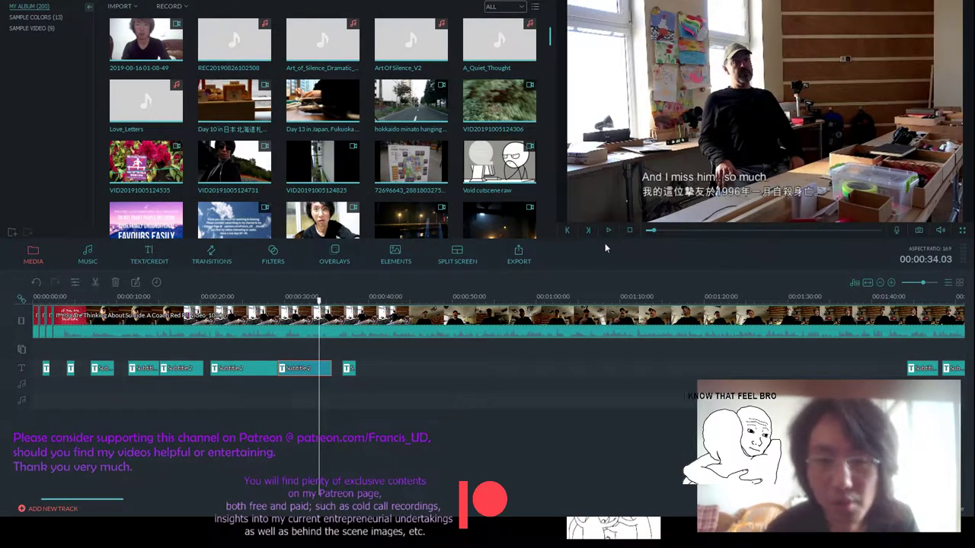
{"action": "left_click", "coordinate": [607, 230]}
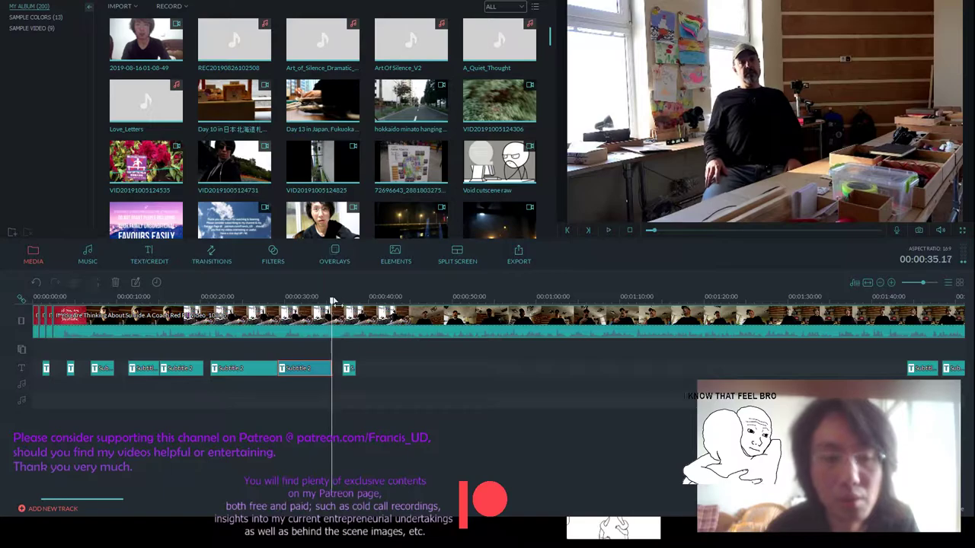
{"action": "left_click", "coordinate": [283, 298]}
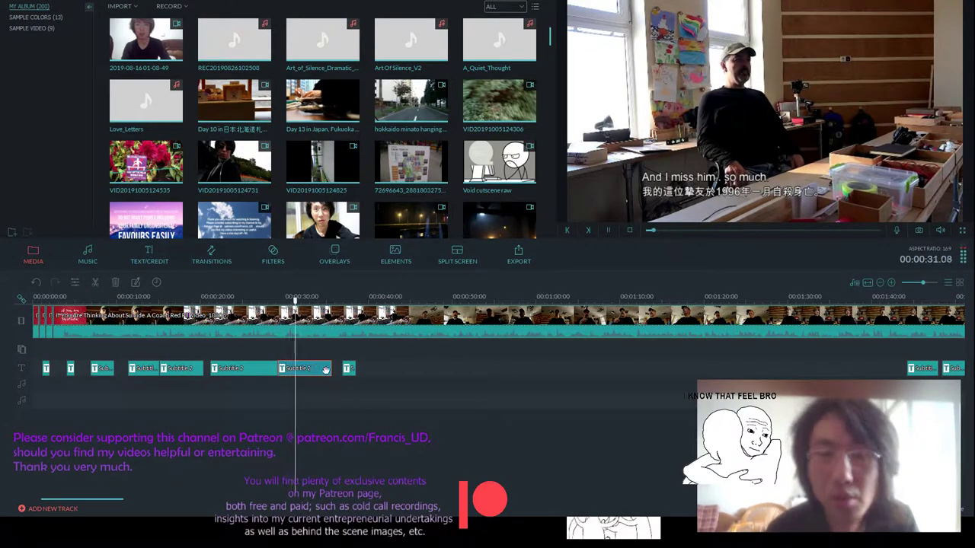
- Replace the Chinese line under "And I miss him.. so much." with "我非常想念他。"
{"action": "double_click", "coordinate": [325, 369]}
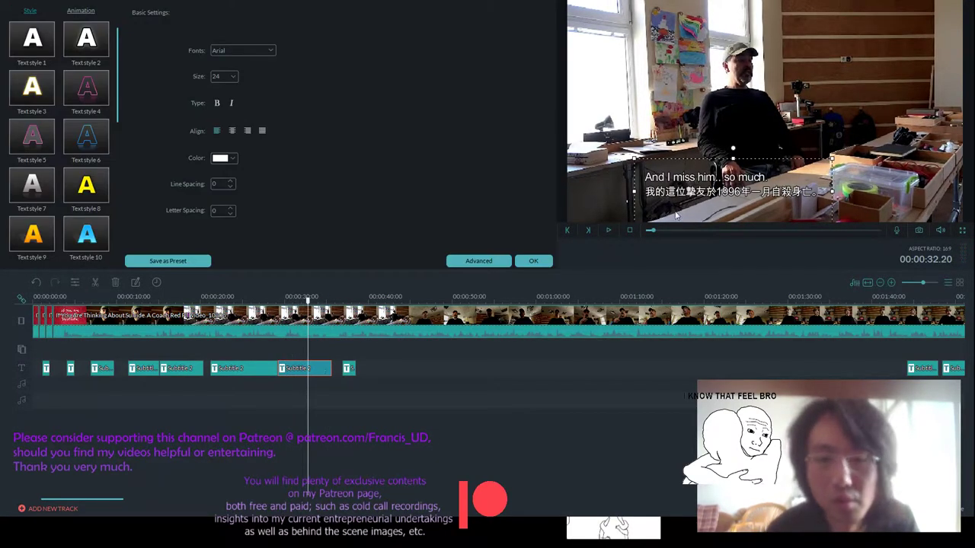
{"action": "left_click_drag", "start_coordinate": [819, 191], "coordinate": [644, 192]}
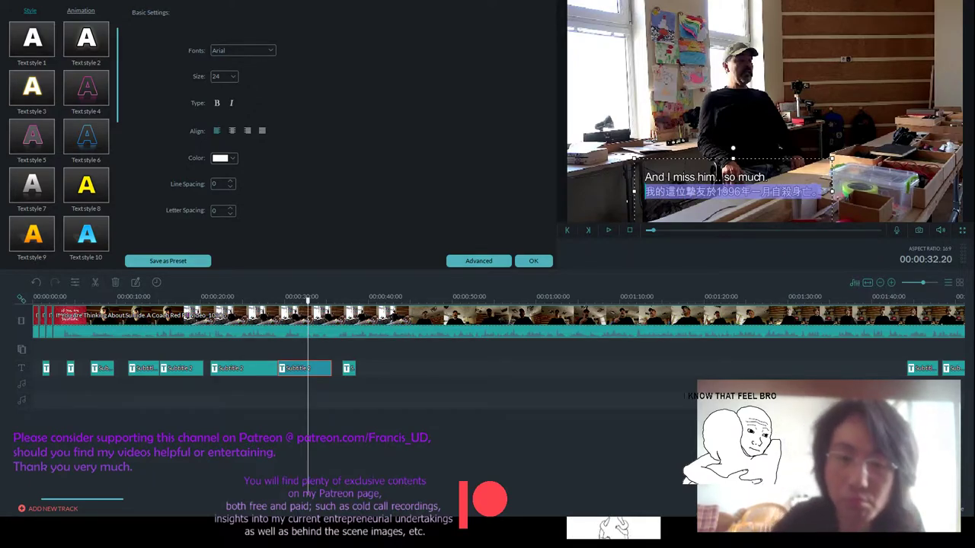
{"action": "type", "text": "我"}
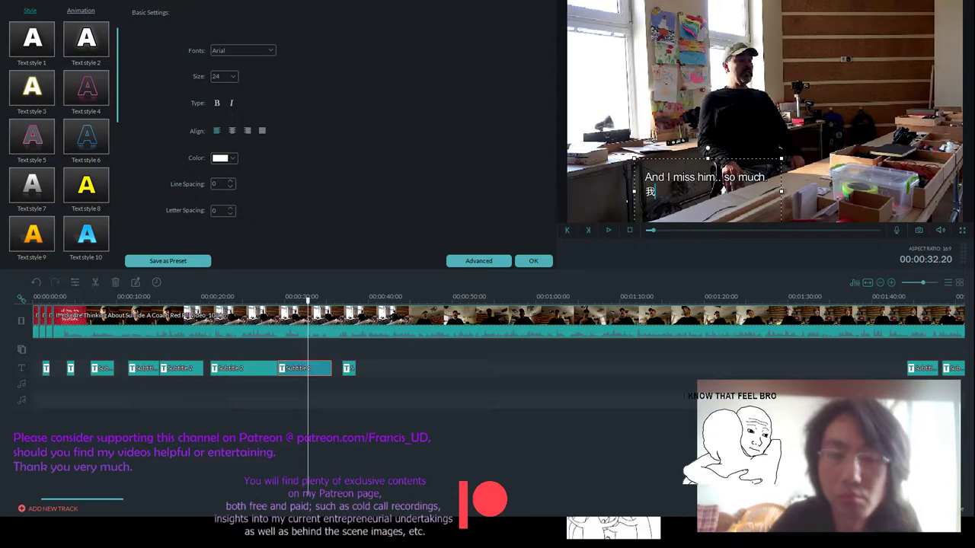
{"action": "type", "text": "非常想念他"}
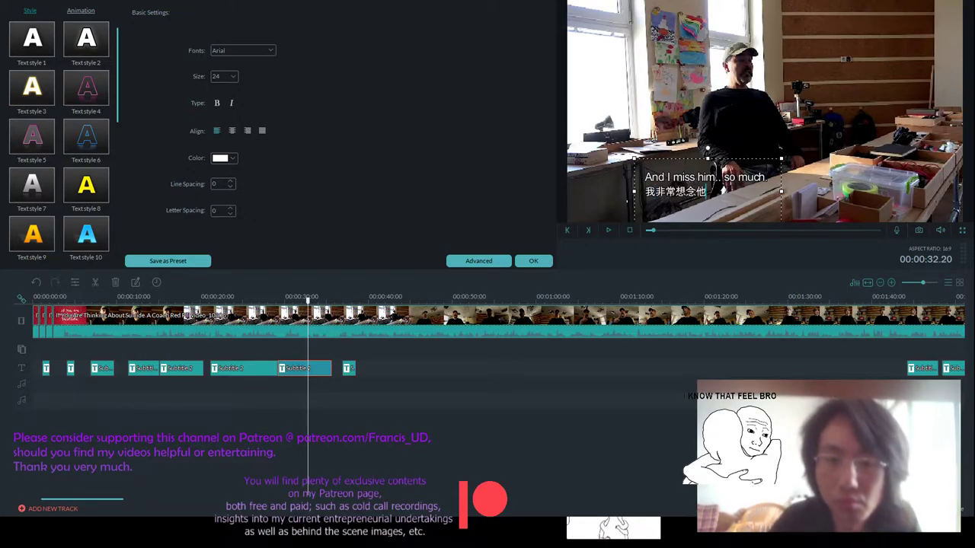
{"action": "type", "text": "。"}
{"action": "key", "text": "Return"}
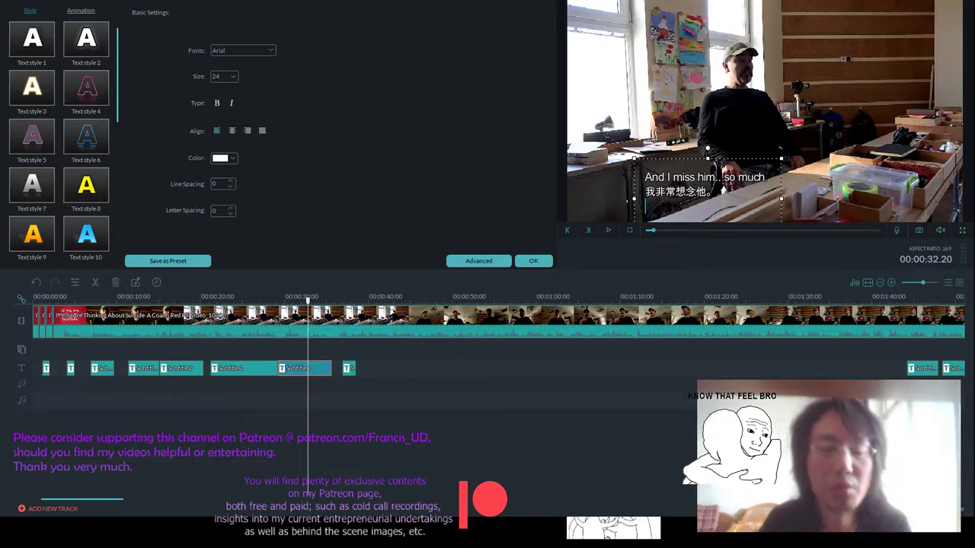
- Extend the next subtitle clip, starting at about 37 seconds, so that it ends at about 44 seconds
{"action": "left_click", "coordinate": [607, 236]}
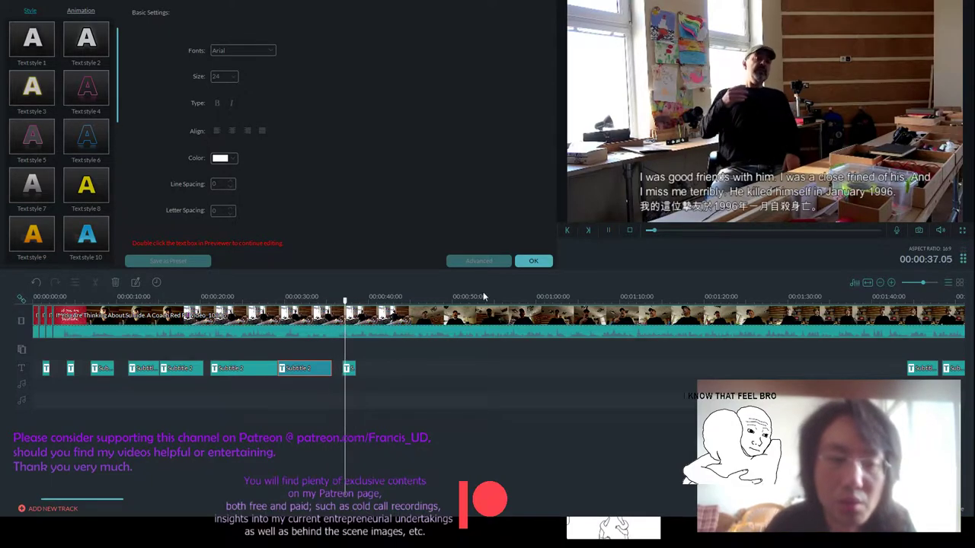
{"action": "left_click", "coordinate": [351, 369]}
{"action": "left_click_drag", "start_coordinate": [355, 369], "coordinate": [405, 369]}
- Play back the extended subtitle clip to check where the spoken sentence ends, and close its text settings
{"action": "left_click", "coordinate": [347, 297]}
{"action": "left_click", "coordinate": [607, 230]}
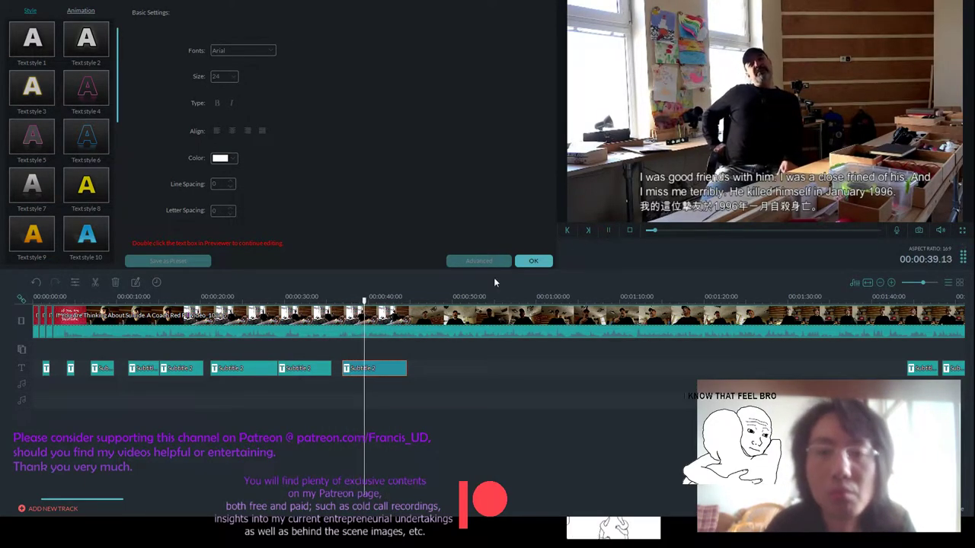
{"action": "left_click", "coordinate": [389, 369]}
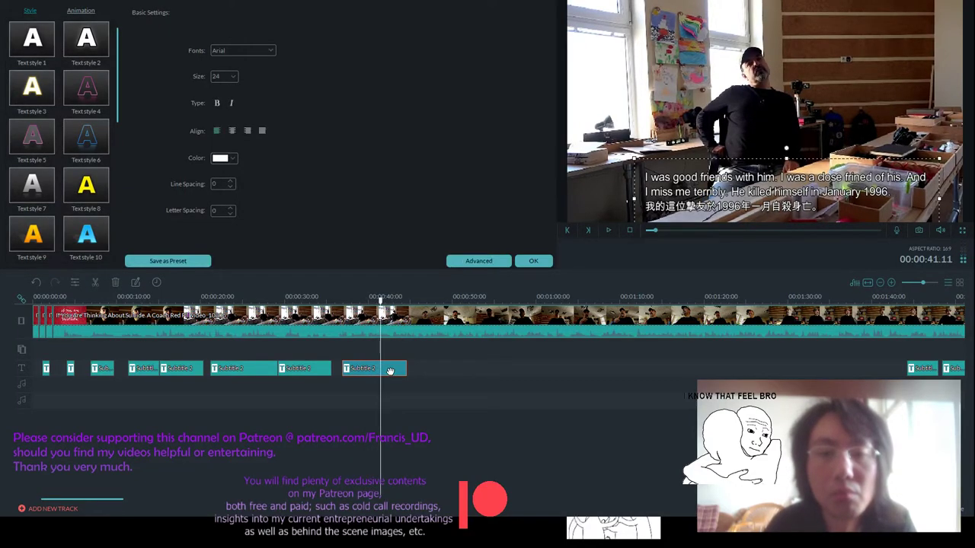
{"action": "left_click", "coordinate": [609, 228]}
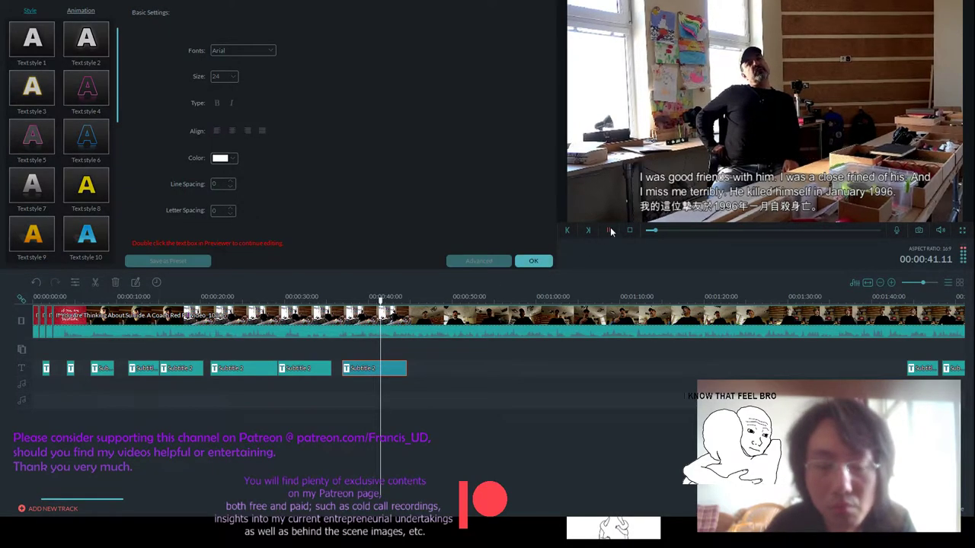
{"action": "left_click", "coordinate": [549, 262]}
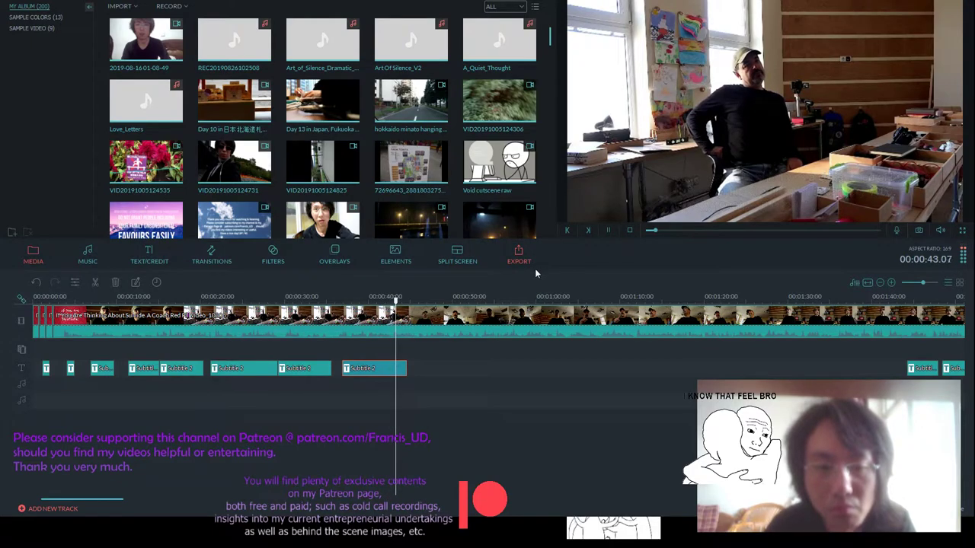
{"action": "left_click", "coordinate": [391, 349]}
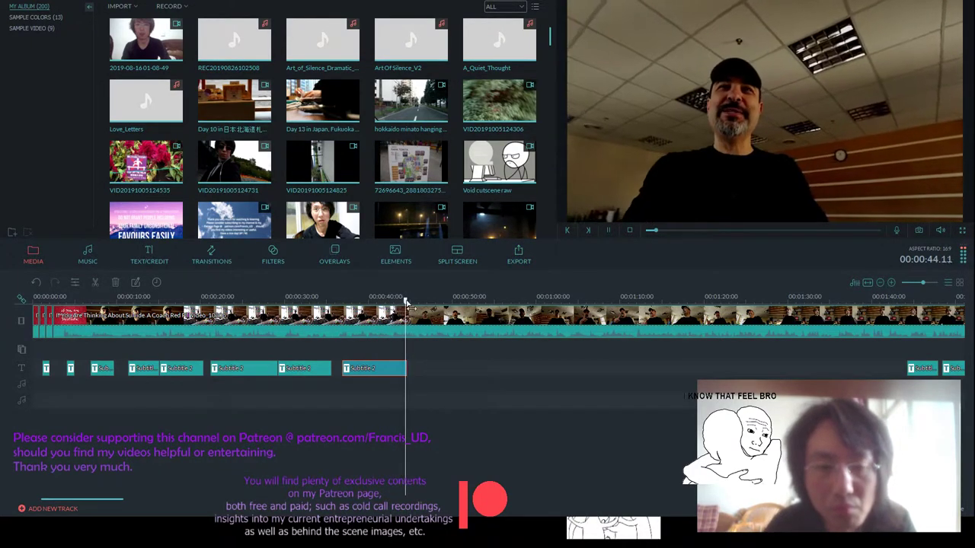
{"action": "left_click", "coordinate": [382, 312]}
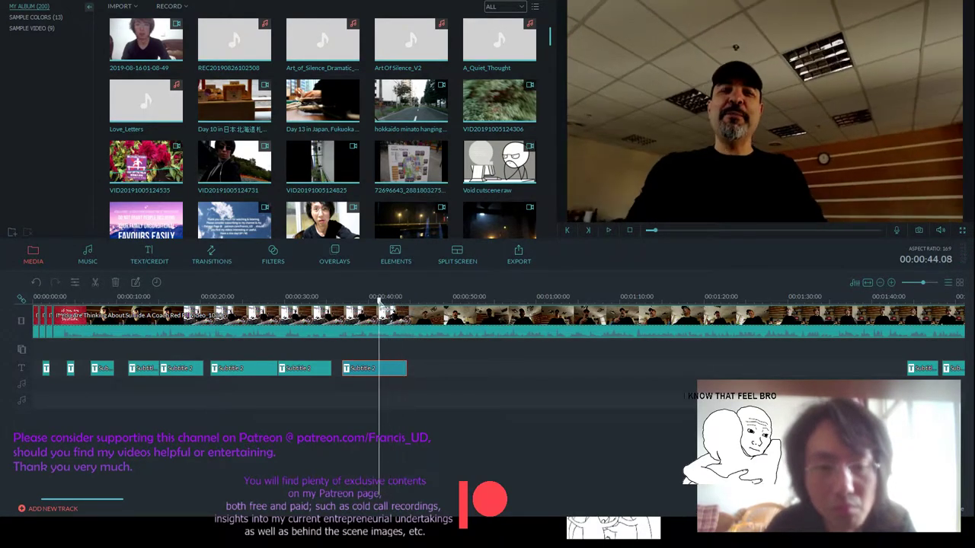
- Split the extended subtitle clip at 00:00:42.22 and move the second part slightly later, leaving a short gap
{"action": "left_click", "coordinate": [377, 300]}
{"action": "scroll", "coordinate": [377, 299], "scroll_direction": "down", "scroll_amount": 1}
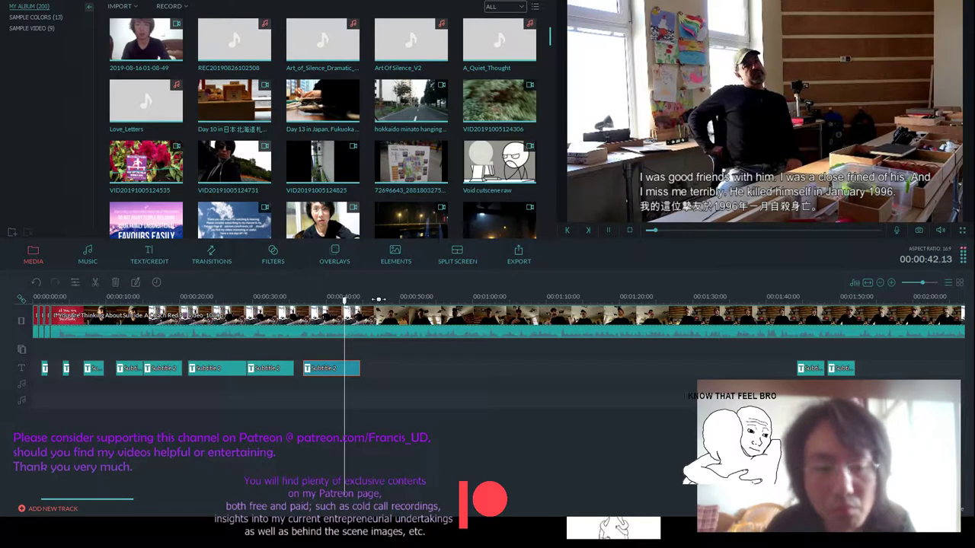
{"action": "left_click", "coordinate": [331, 298]}
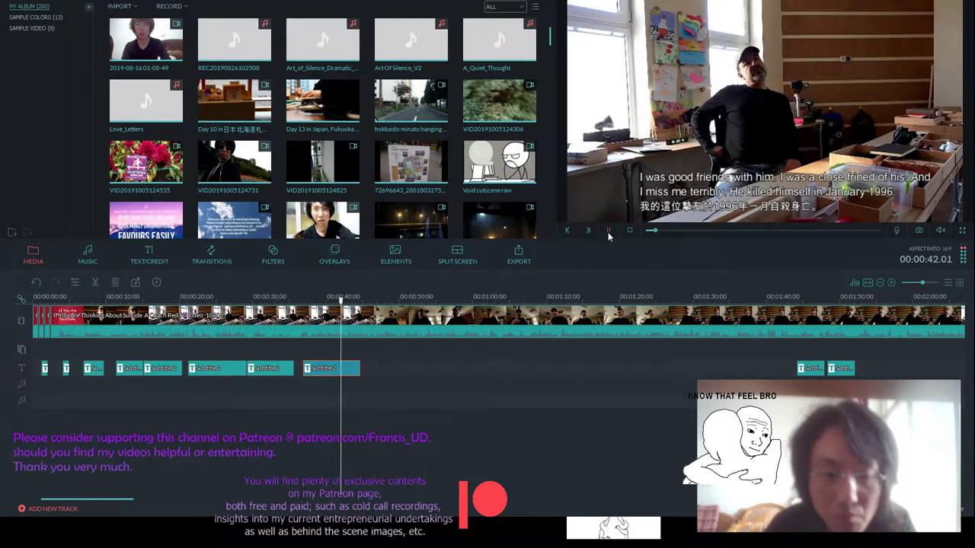
{"action": "left_click", "coordinate": [609, 232]}
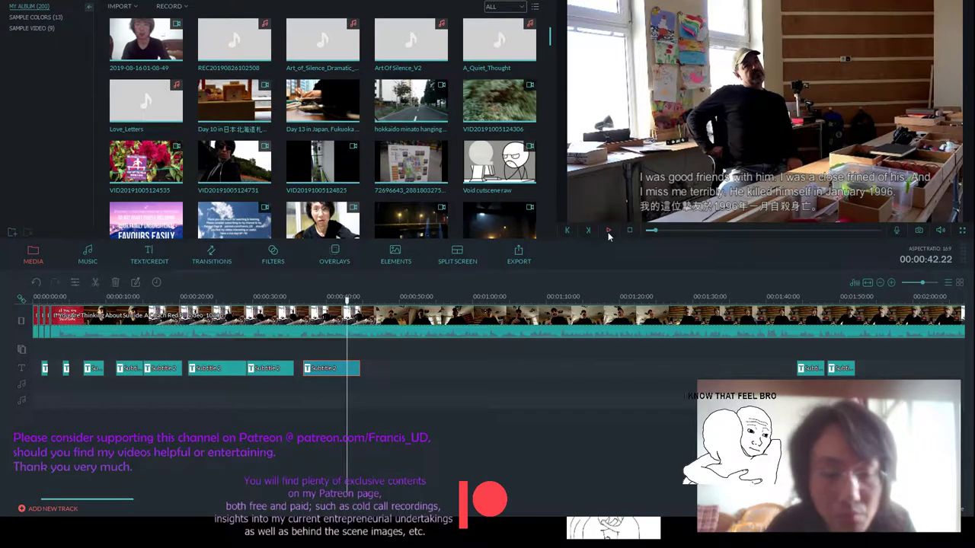
{"action": "left_click", "coordinate": [95, 283]}
{"action": "left_click_drag", "start_coordinate": [352, 370], "coordinate": [362, 371]}
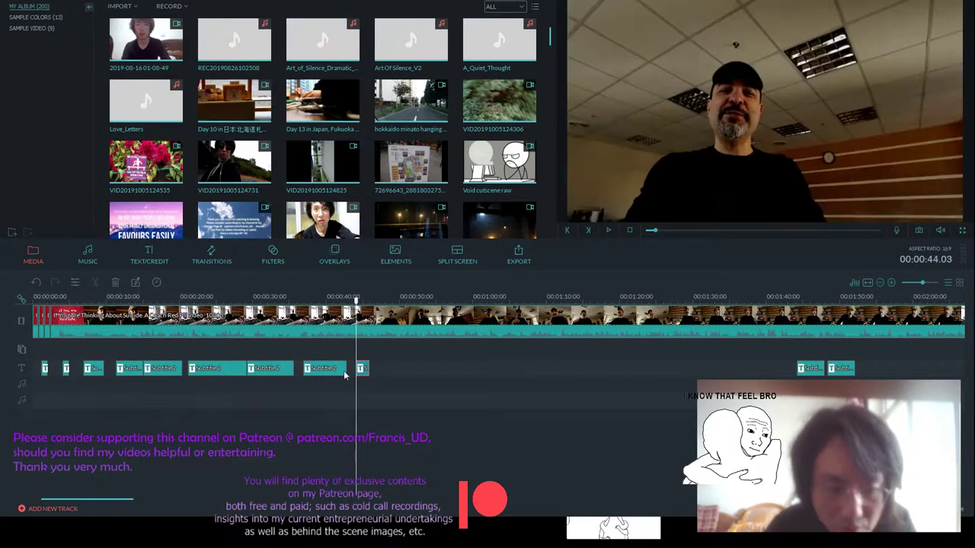
- Replay the video from about 37 seconds to hear the dialogue under the shortened subtitle clip
{"action": "double_click", "coordinate": [324, 367]}
{"action": "left_click", "coordinate": [609, 230]}
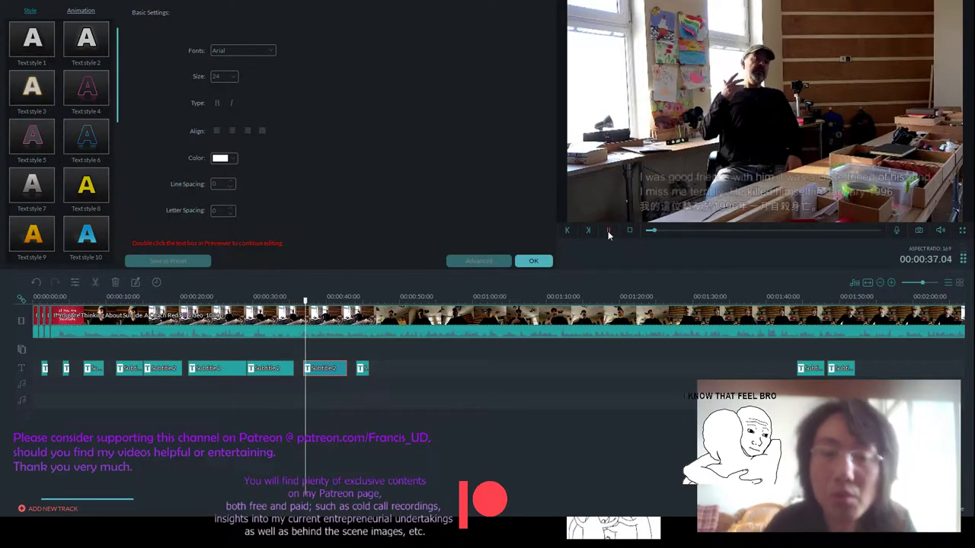
{"action": "left_click", "coordinate": [533, 261]}
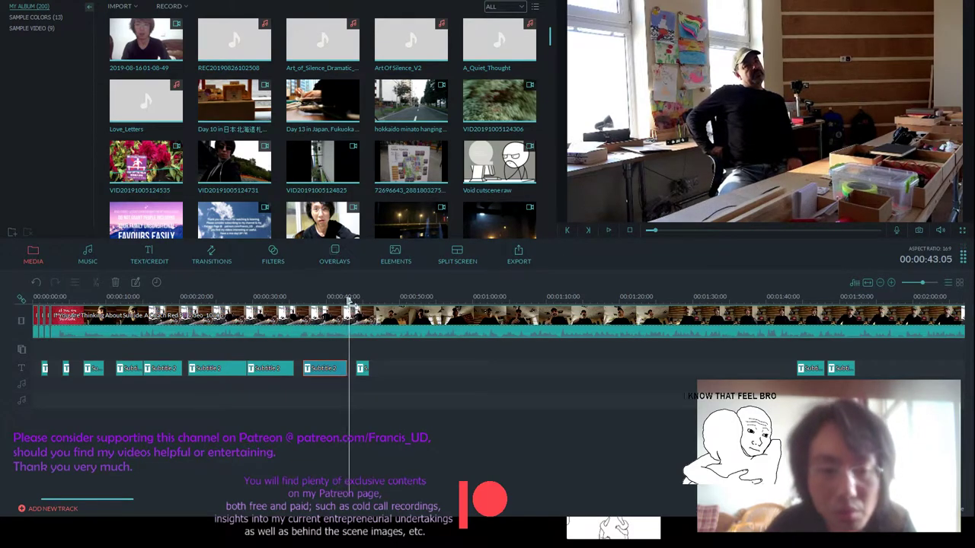
{"action": "left_click", "coordinate": [301, 296]}
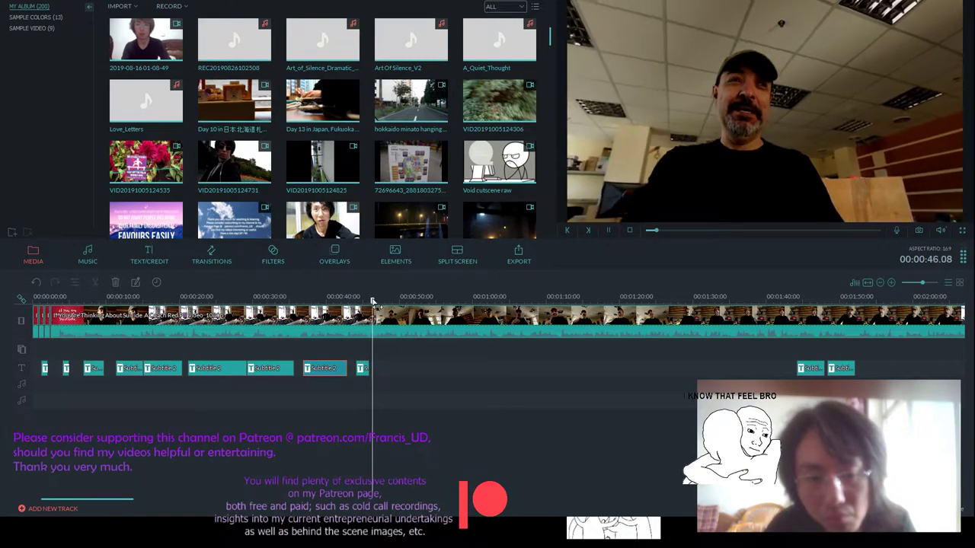
{"action": "left_click", "coordinate": [306, 297]}
{"action": "key", "text": "ctrl+minus"}
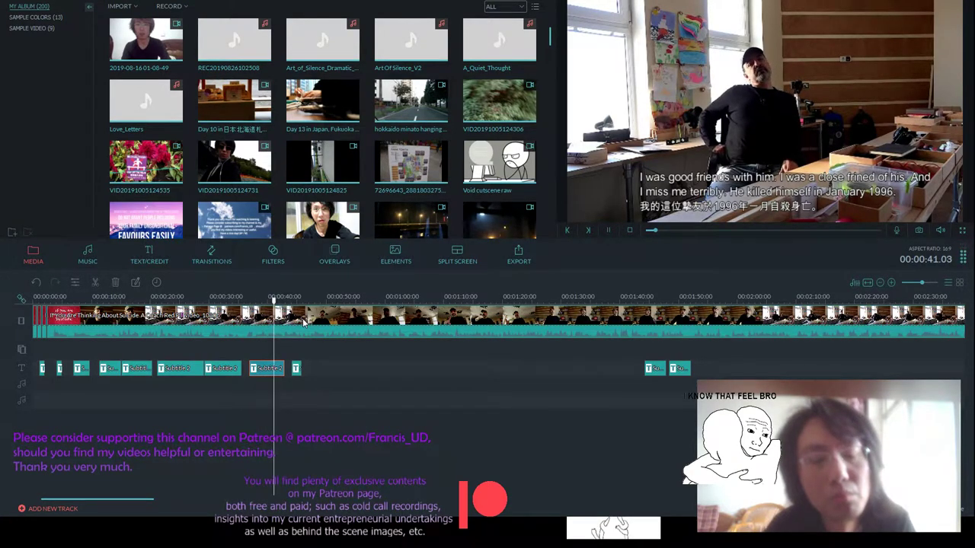
- Replace the shortened clip's English text with "I myself thought about suicide but to tell you(the) honest truth it wasn't really serious."
{"action": "double_click", "coordinate": [268, 368]}
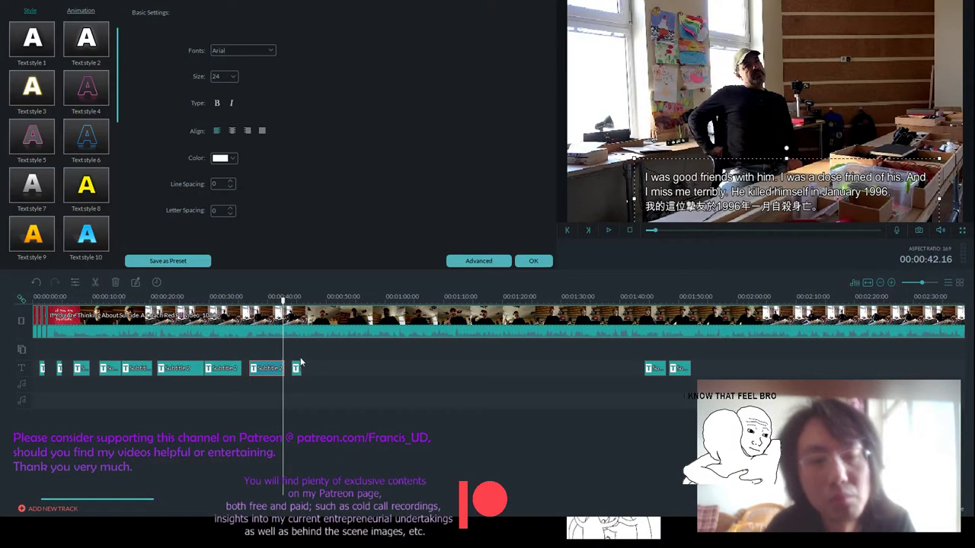
{"action": "left_click_drag", "start_coordinate": [905, 201], "coordinate": [647, 178]}
{"action": "key", "text": "BackSpace"}
{"action": "type", "text": "myself thought about"}
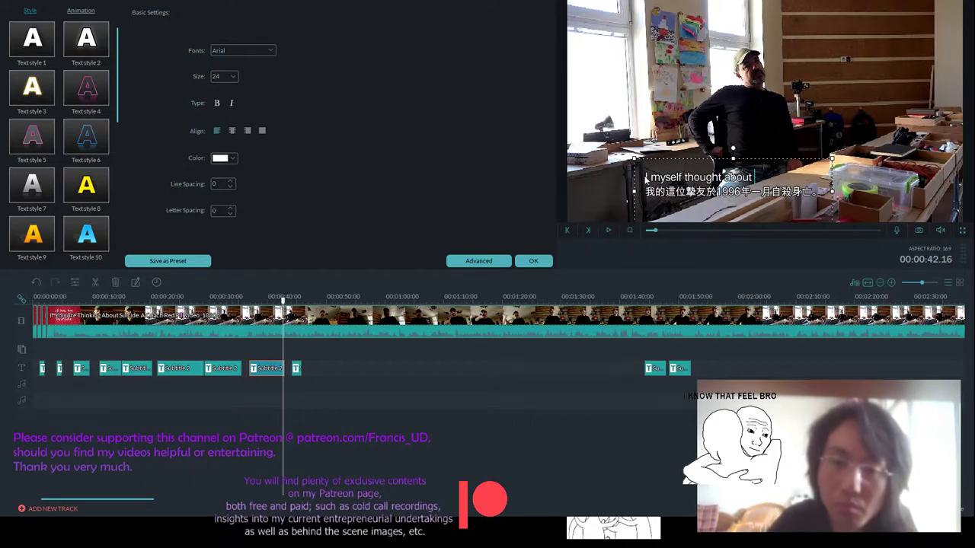
{"action": "type", "text": " suicide"}
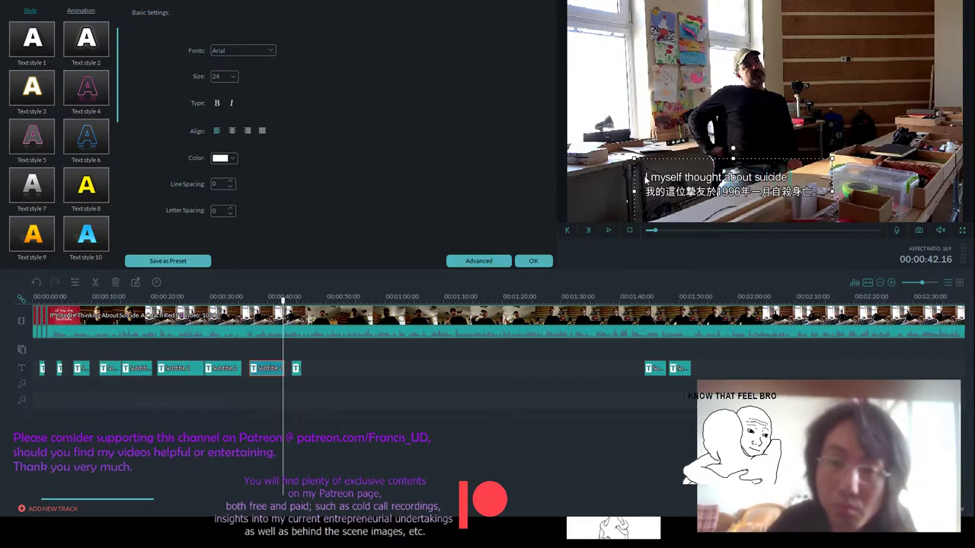
{"action": "type", "text": " but to tell you hone"}
{"action": "key", "text": "BackSpace"}
{"action": "key", "text": "BackSpace"}
{"action": "key", "text": "BackSpace"}
{"action": "key", "text": "BackSpace"}
{"action": "key", "text": "BackSpace"}
{"action": "type", "text": "(the) hones"}
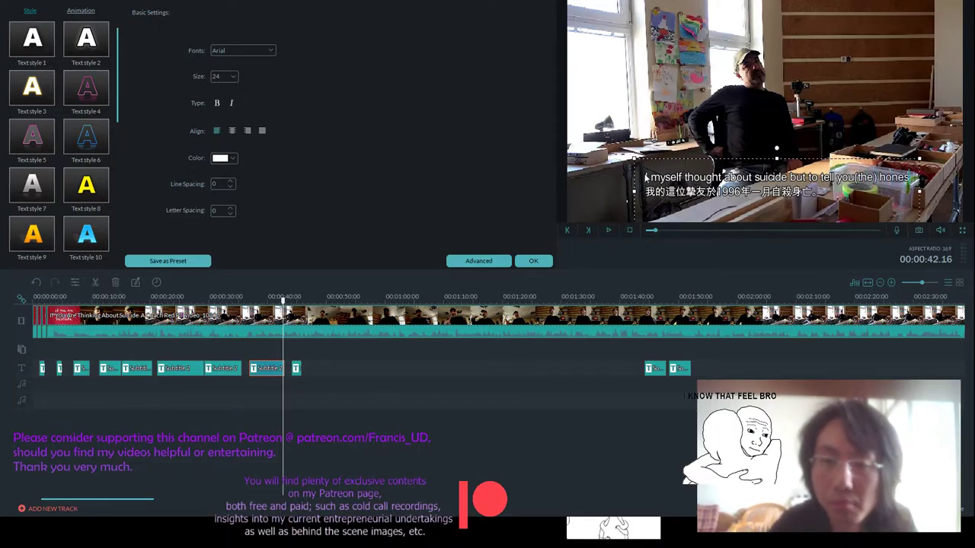
{"action": "type", "text": "t truth it wasn't really ser"}
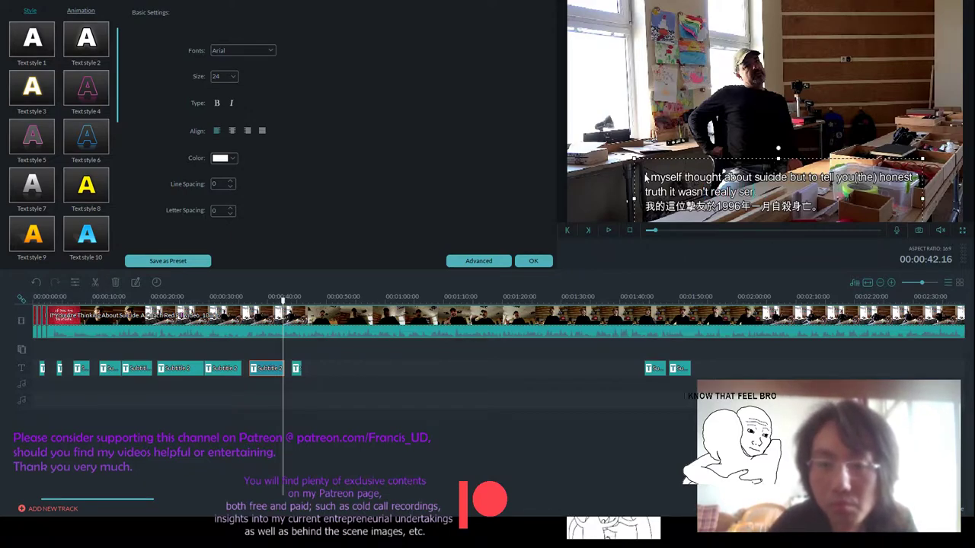
{"action": "type", "text": "ious."}
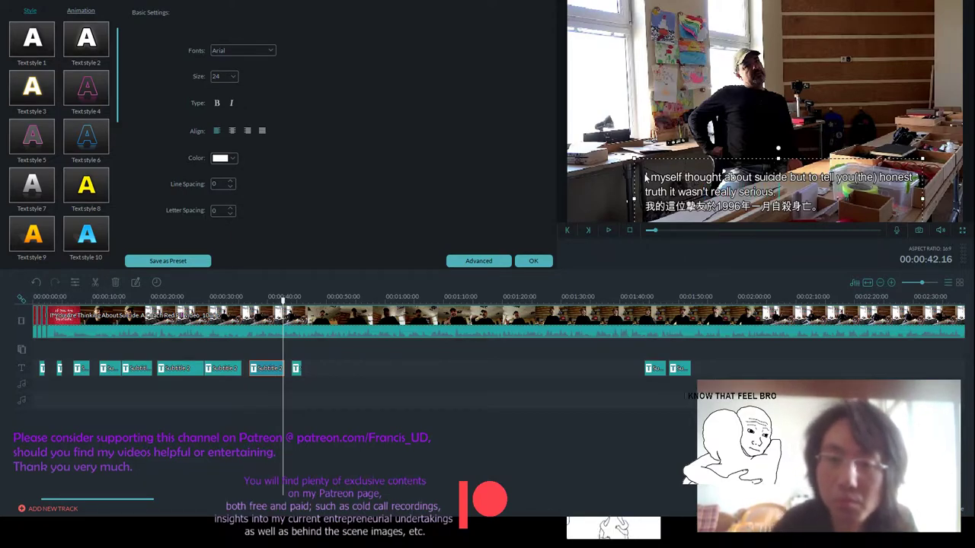
- Replace the subtitle clip's Chinese line with "我自己也曾考慮過訴諸自殺但是並沒有很認真。" and close its text settings
{"action": "left_click_drag", "start_coordinate": [813, 206], "coordinate": [645, 206]}
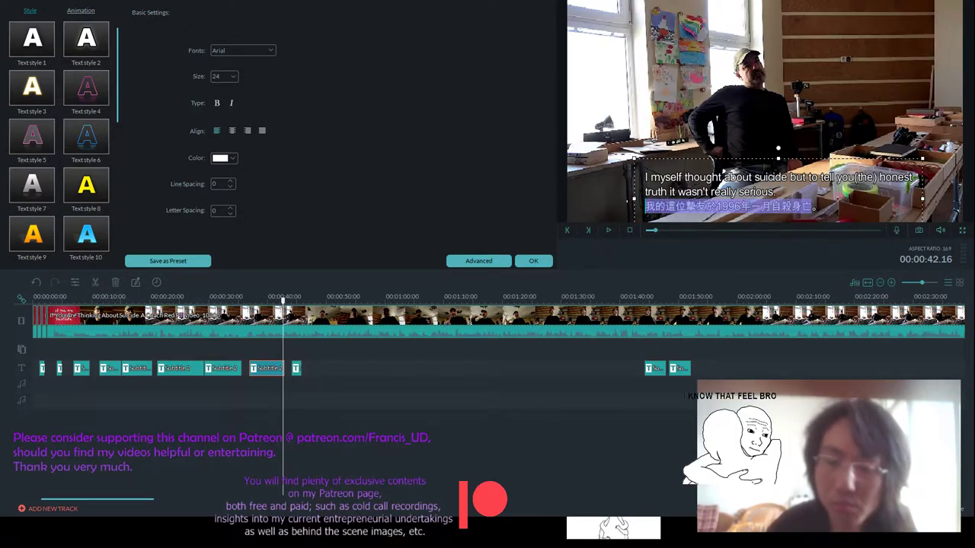
{"action": "type", "text": "我"}
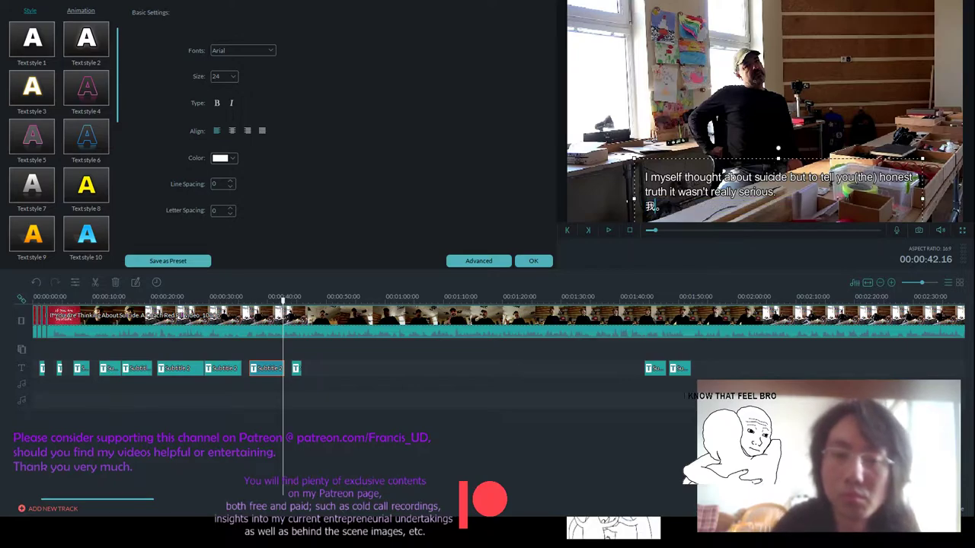
{"action": "type", "text": "自己也"}
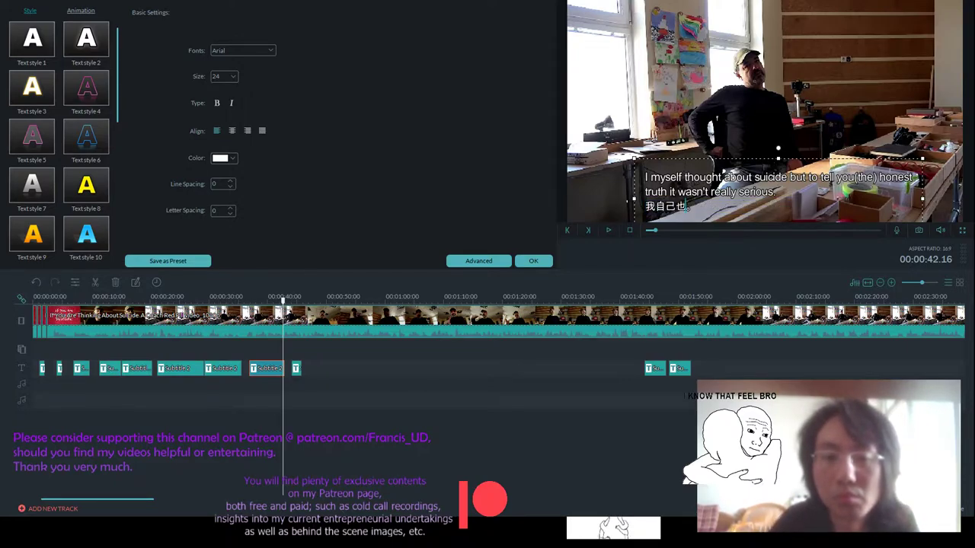
{"action": "type", "text": "曾"}
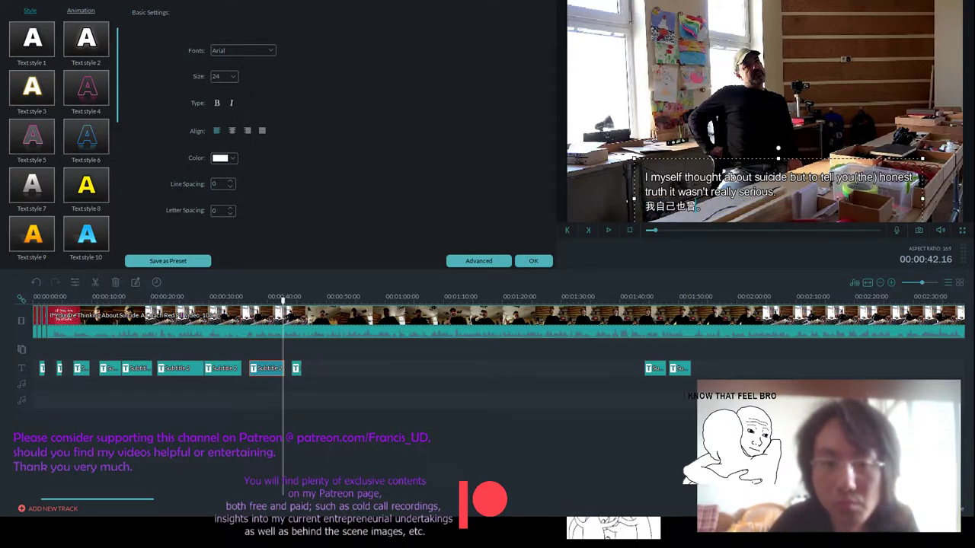
{"action": "type", "text": "考慮過"}
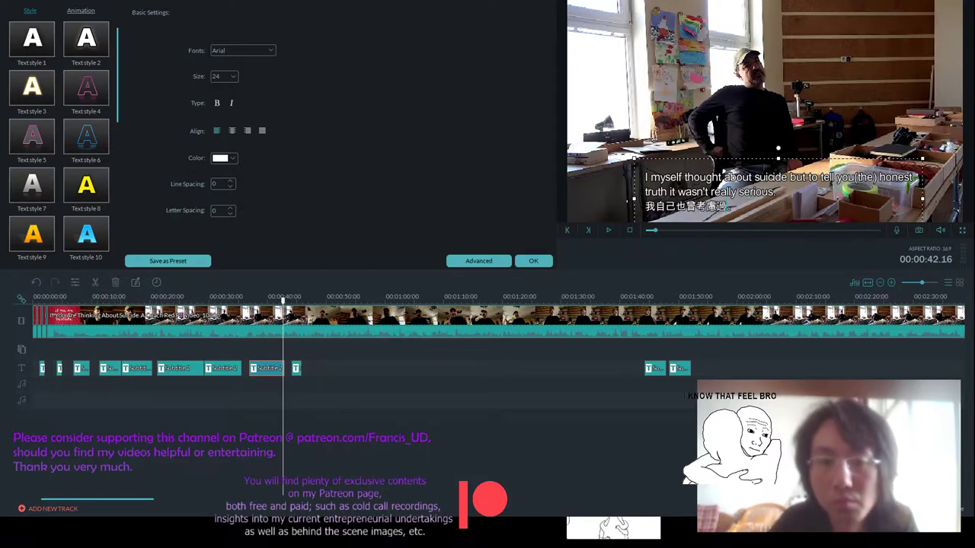
{"action": "type", "text": "訴諸"}
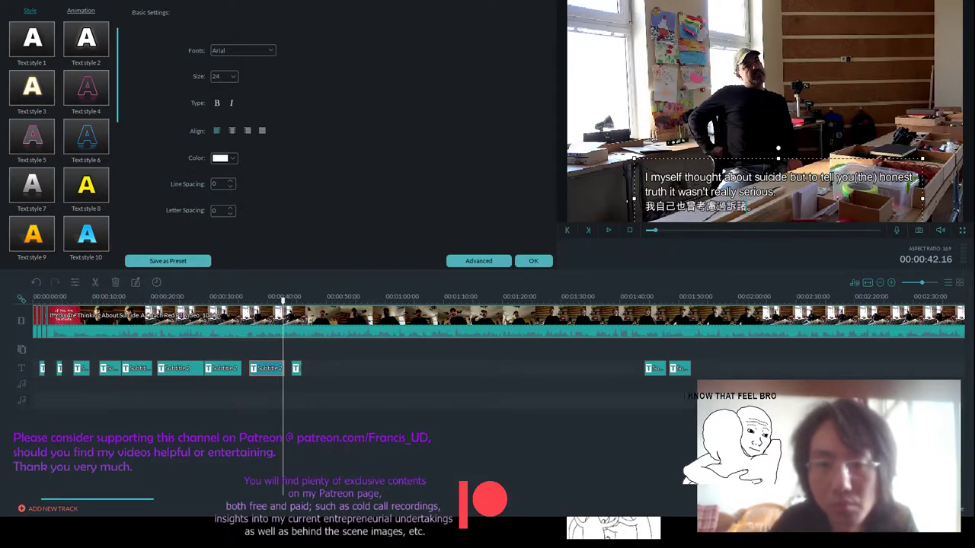
{"action": "type", "text": "自殺"}
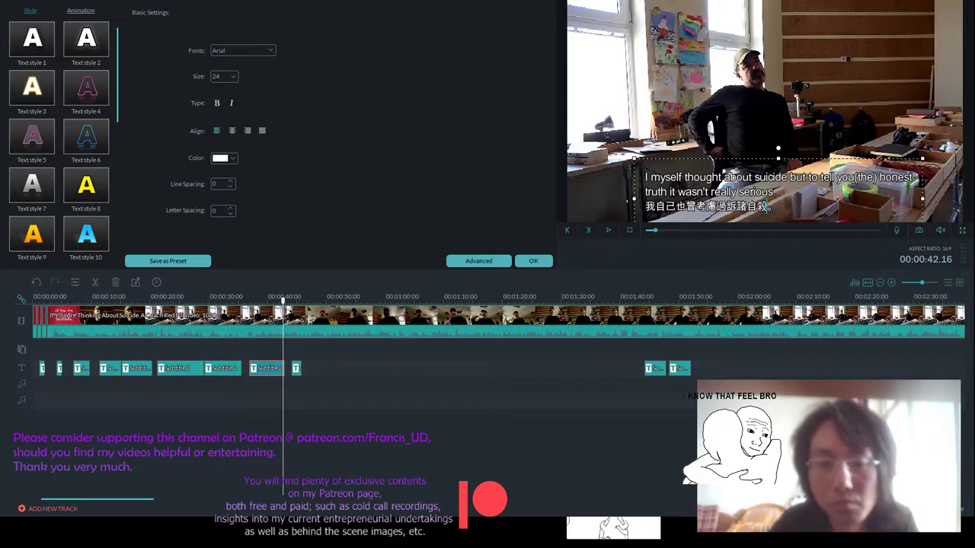
{"action": "type", "text": "但是"}
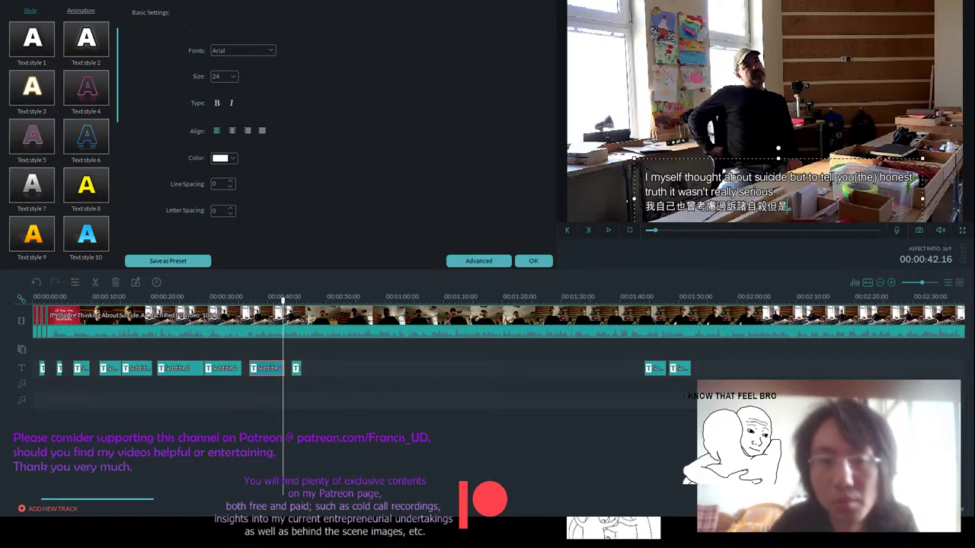
{"action": "type", "text": "並"}
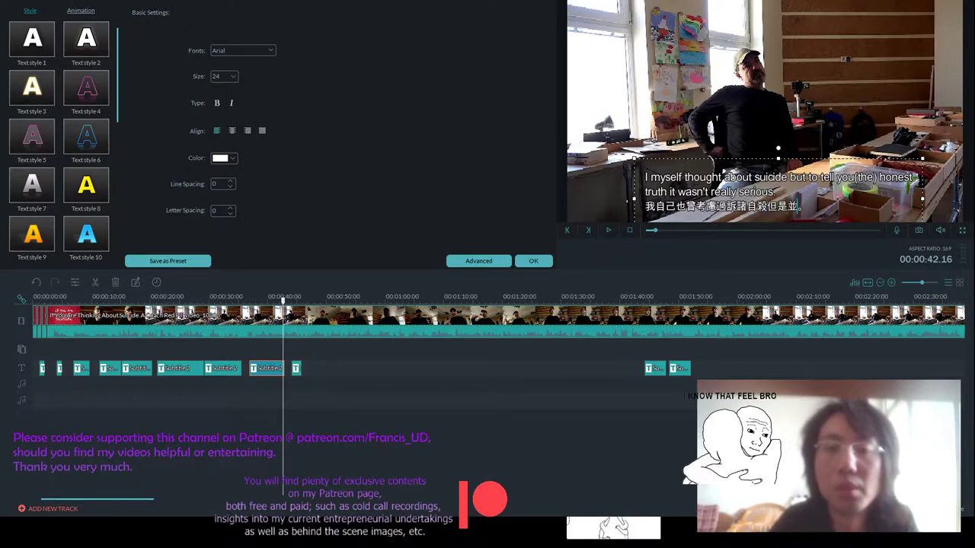
{"action": "type", "text": "沒有很"}
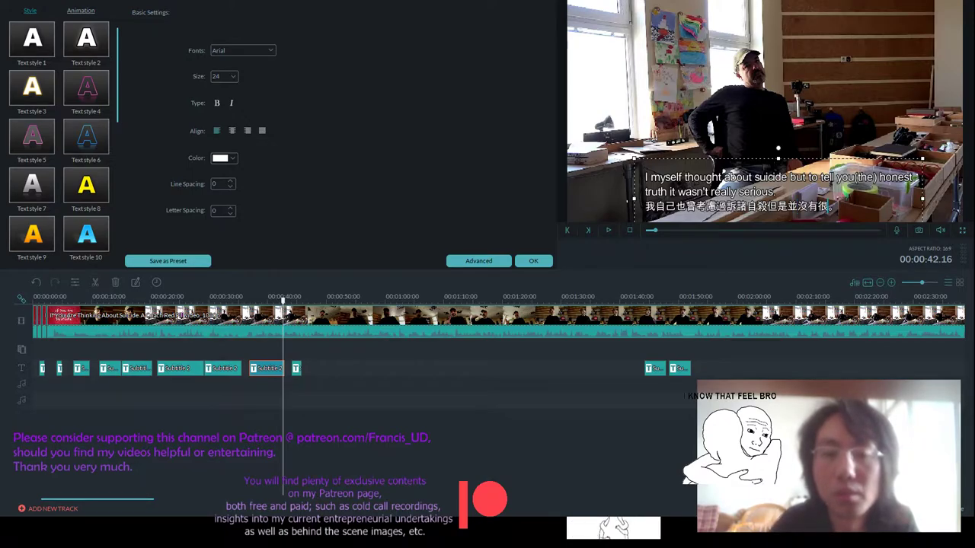
{"action": "type", "text": "認真"}
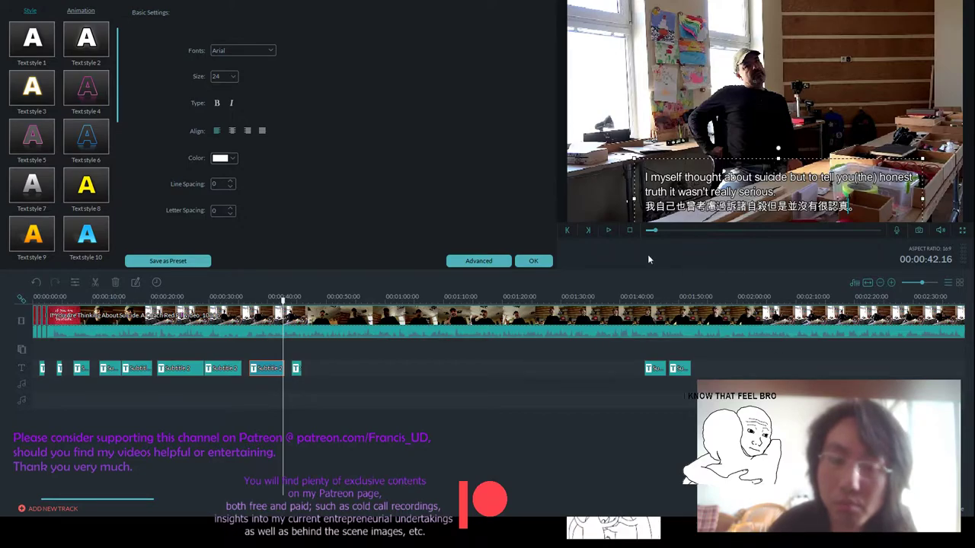
{"action": "left_click", "coordinate": [533, 260]}
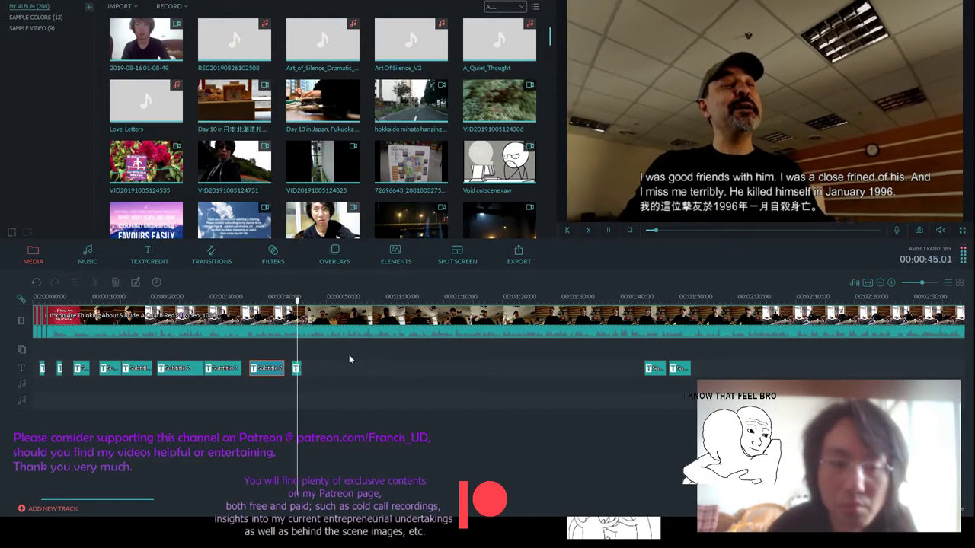
- Play the video on to about 52 seconds to hear the next spoken sentence, and pause there
{"action": "scroll", "coordinate": [349, 354], "scroll_direction": "up", "scroll_amount": 1}
{"action": "scroll", "coordinate": [399, 300], "scroll_direction": "up", "scroll_amount": 1}
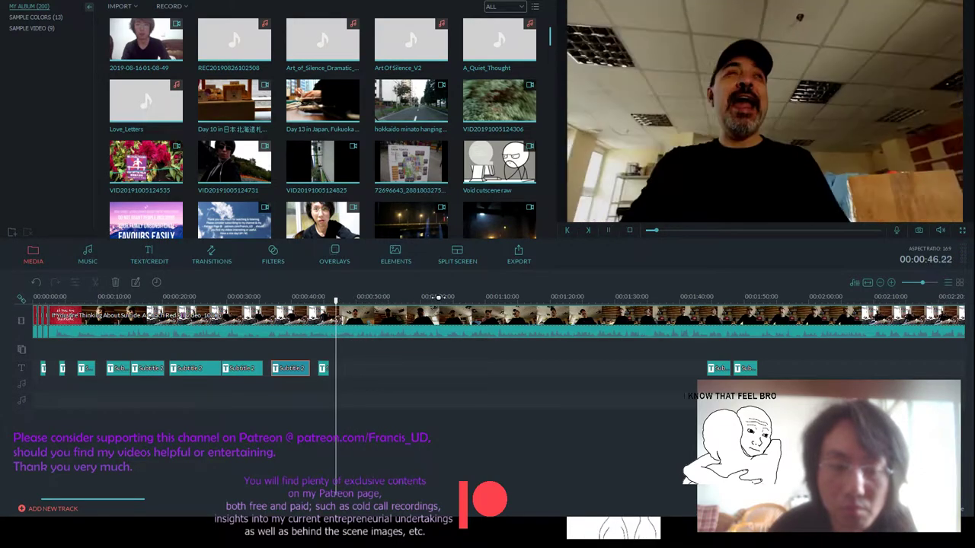
{"action": "scroll", "coordinate": [373, 298], "scroll_direction": "up", "scroll_amount": 1}
{"action": "scroll", "coordinate": [413, 295], "scroll_direction": "down", "scroll_amount": 2}
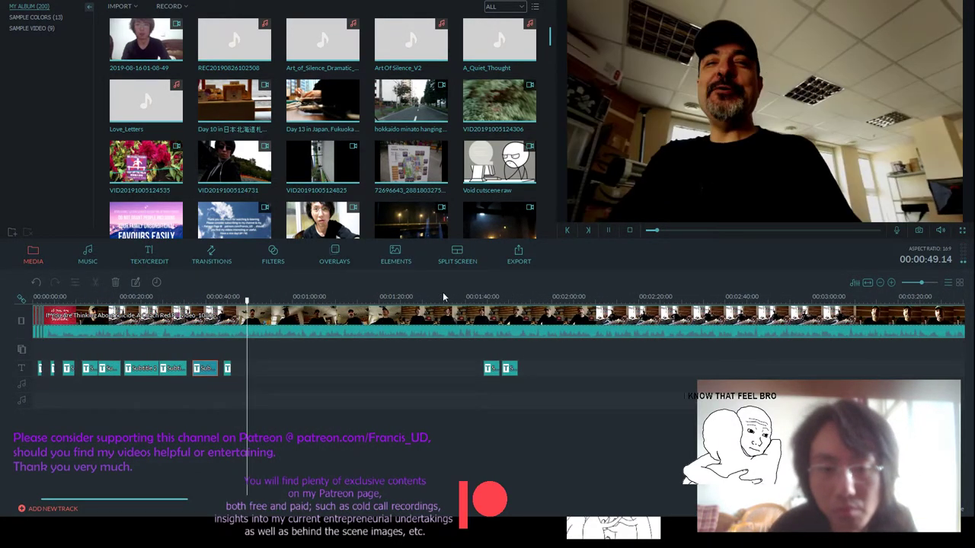
{"action": "scroll", "coordinate": [443, 295], "scroll_direction": "down", "scroll_amount": 1}
{"action": "key", "text": "space"}
{"action": "key", "text": "space"}
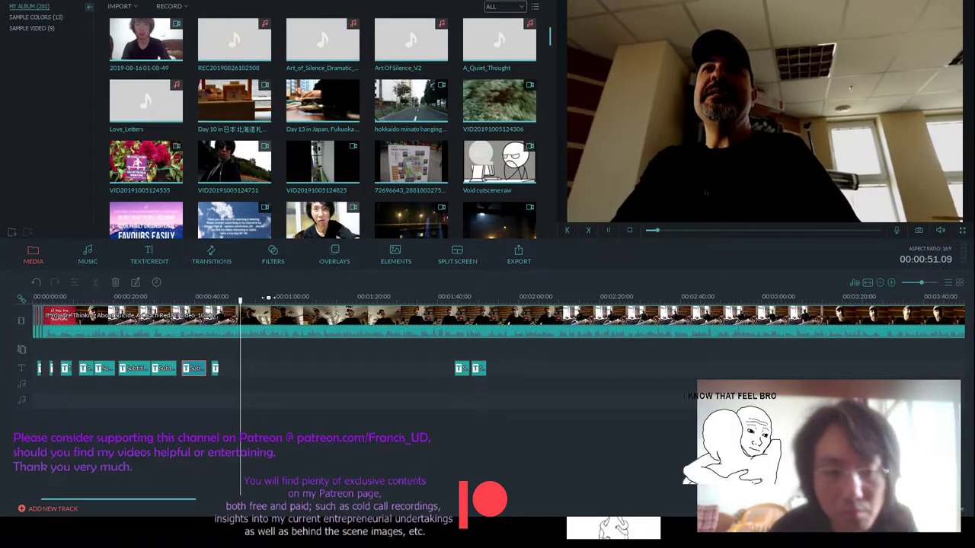
{"action": "key", "text": "space"}
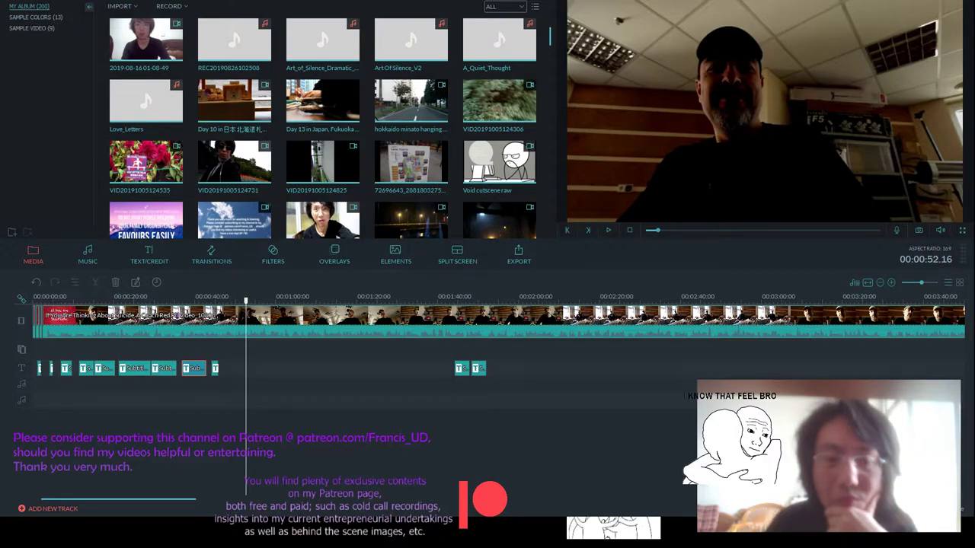
- Extend the short subtitle clip that starts at about 44 seconds so that it ends at about 53 seconds
{"action": "left_click_drag", "start_coordinate": [550, 37], "coordinate": [546, 244]}
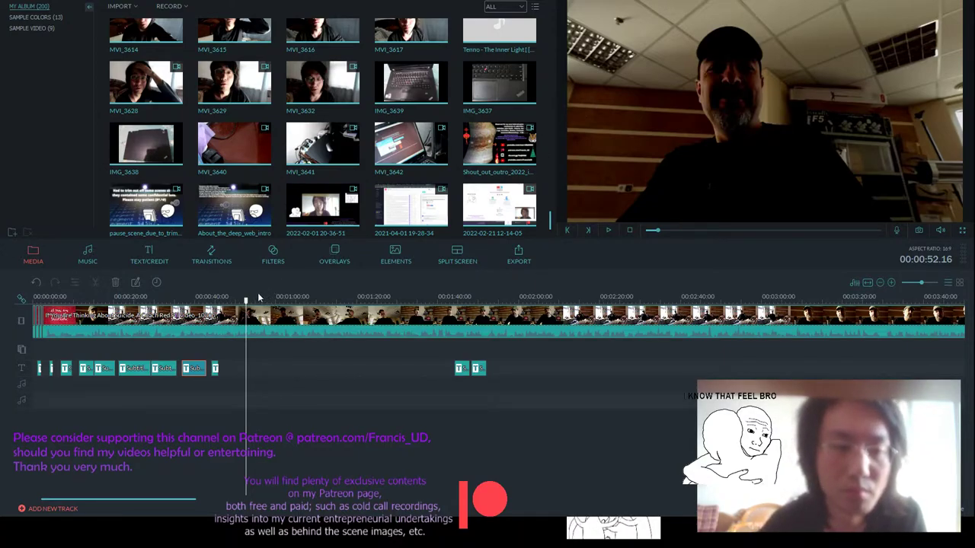
{"action": "left_click_drag", "start_coordinate": [242, 303], "coordinate": [214, 302]}
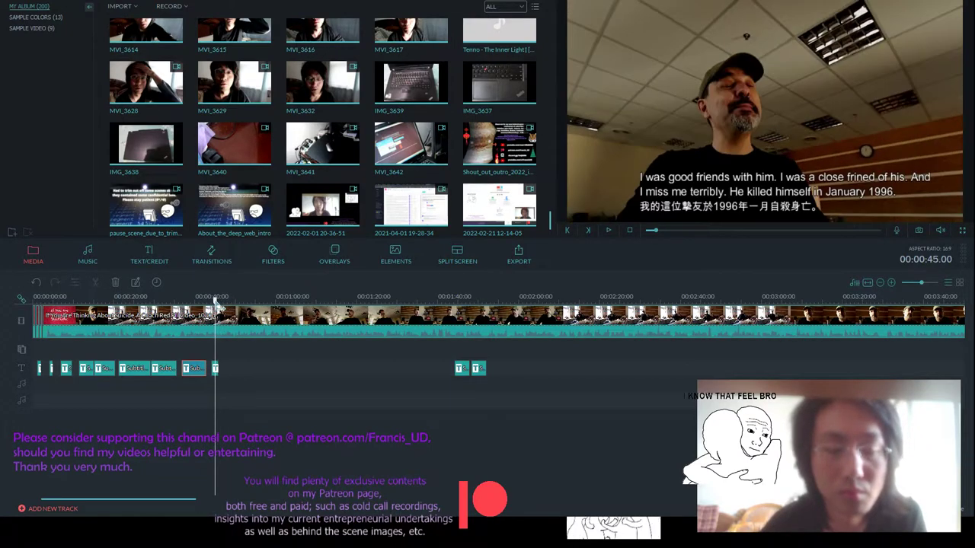
{"action": "left_click", "coordinate": [217, 367]}
{"action": "left_click_drag", "start_coordinate": [217, 367], "coordinate": [249, 366]}
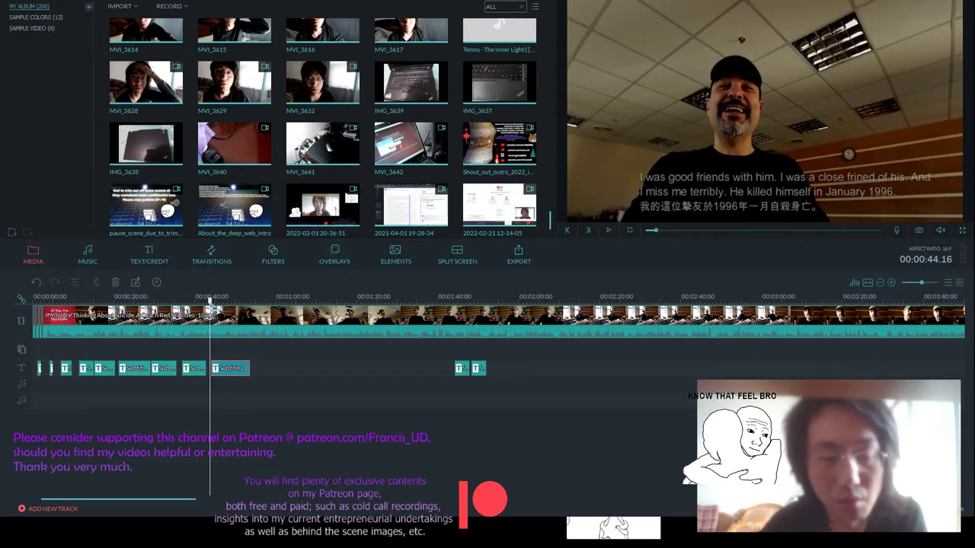
- Replay the video repeatedly from about 44 seconds to catch the dialogue at the start of the extended subtitle clip
{"action": "left_click", "coordinate": [611, 229]}
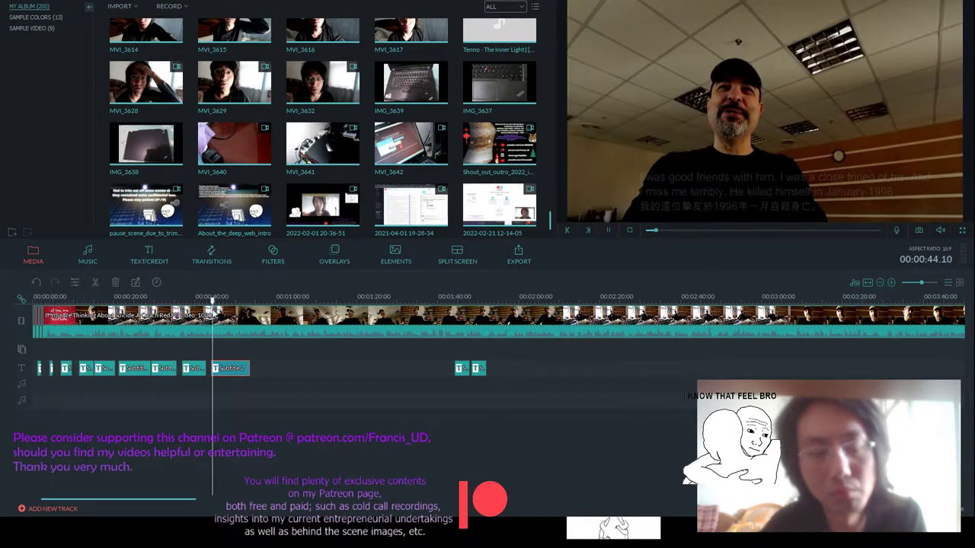
{"action": "scroll", "coordinate": [259, 300], "scroll_direction": "down", "scroll_amount": 1}
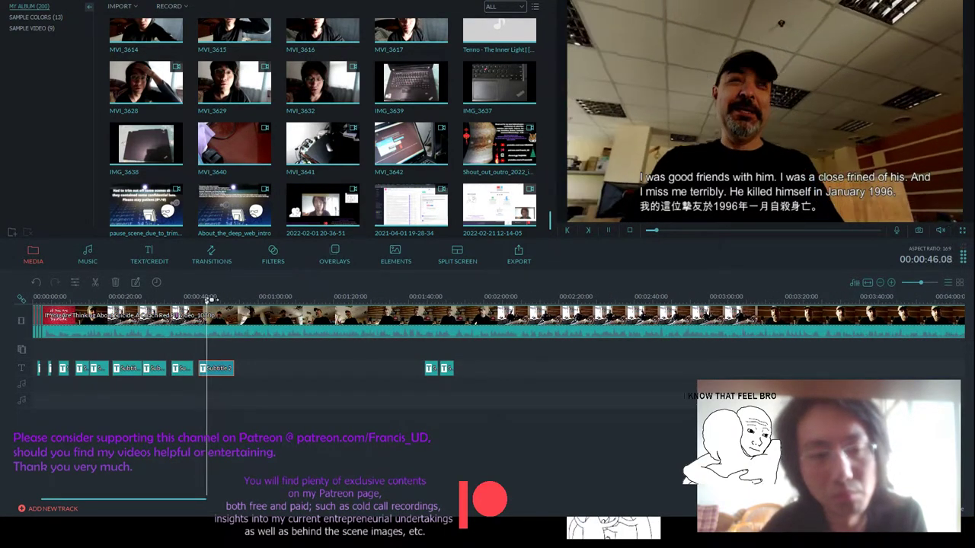
{"action": "left_click", "coordinate": [196, 300]}
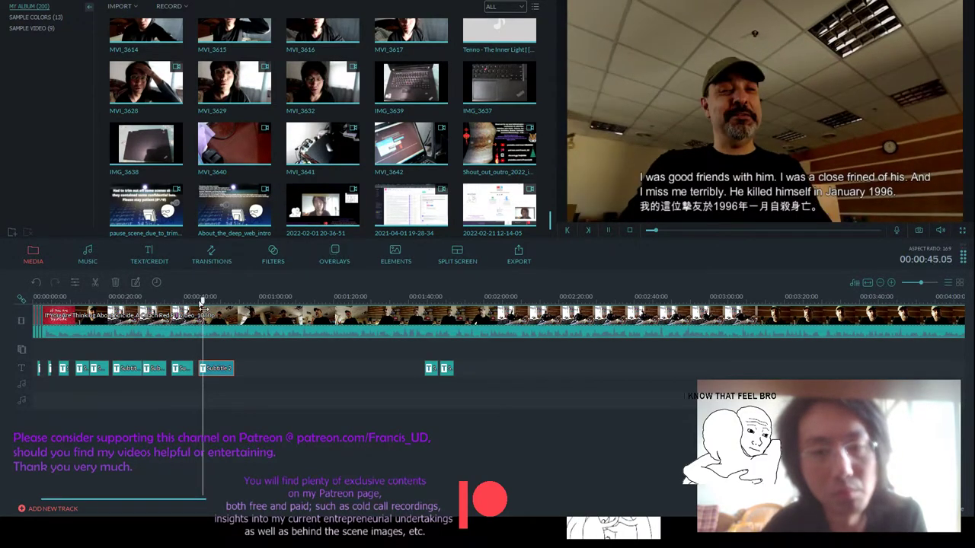
{"action": "left_click", "coordinate": [202, 301]}
{"action": "key", "text": "space"}
{"action": "left_click", "coordinate": [200, 301]}
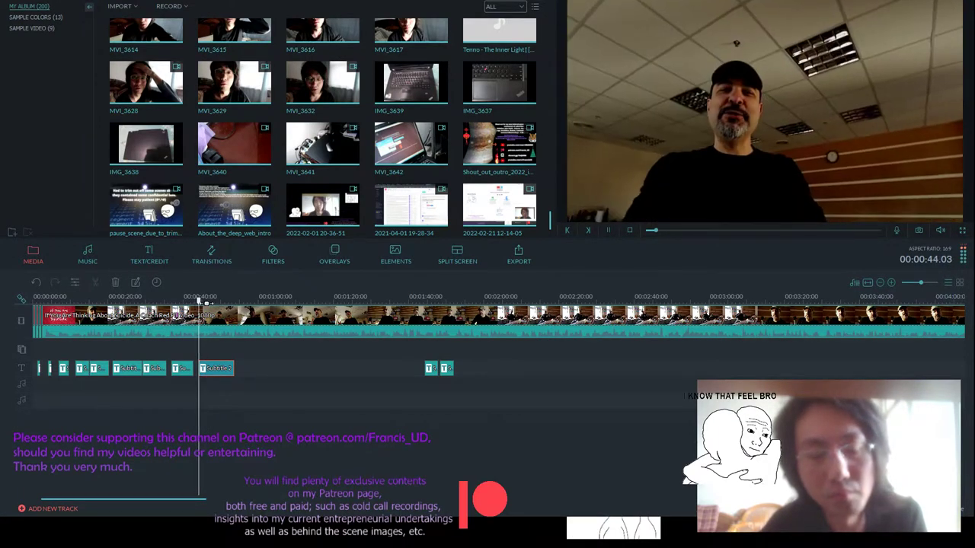
- Replace the extended clip's English text with "The first time when I thought about suicide was 15." and close its text settings
{"action": "double_click", "coordinate": [218, 369]}
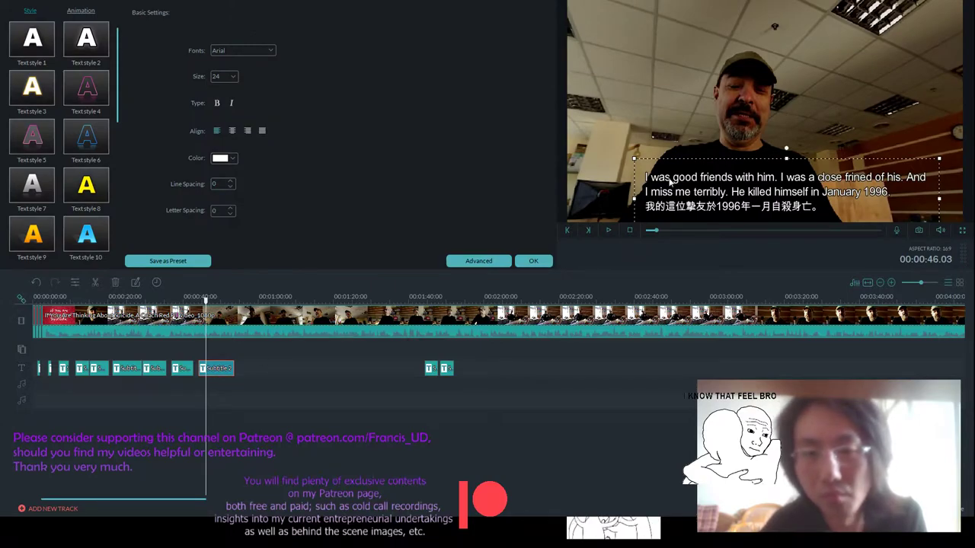
{"action": "left_click_drag", "start_coordinate": [646, 178], "coordinate": [910, 194]}
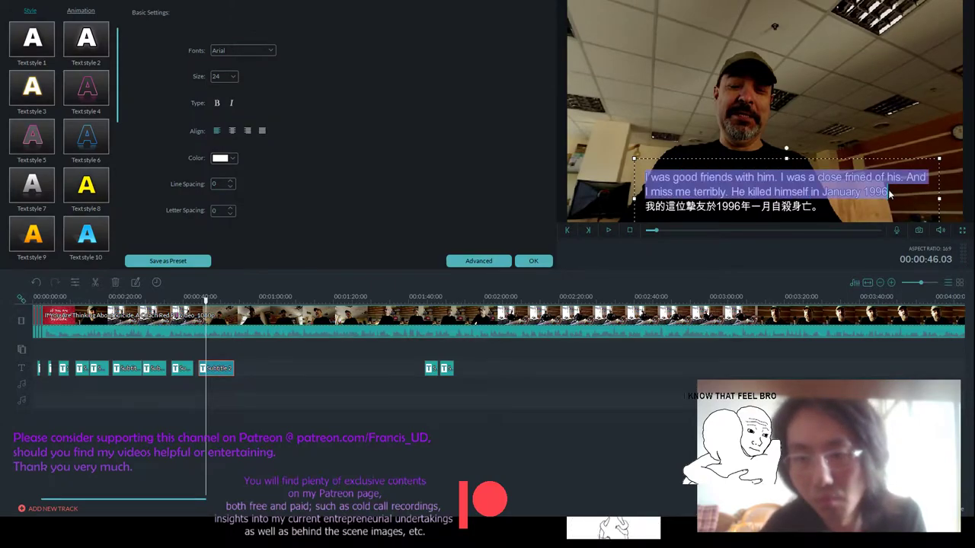
{"action": "type", "text": "Th"}
{"action": "type", "text": "st t"}
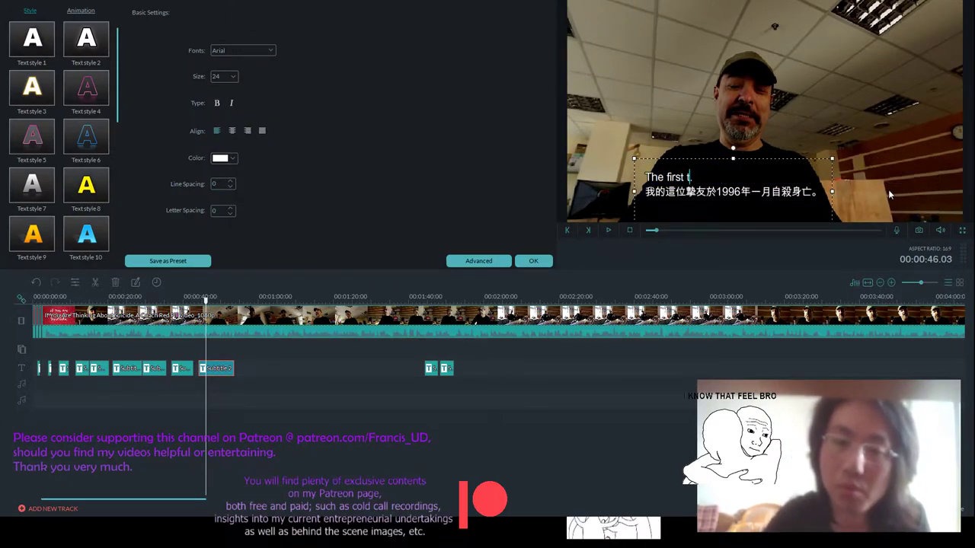
{"action": "type", "text": "ime when I tho"}
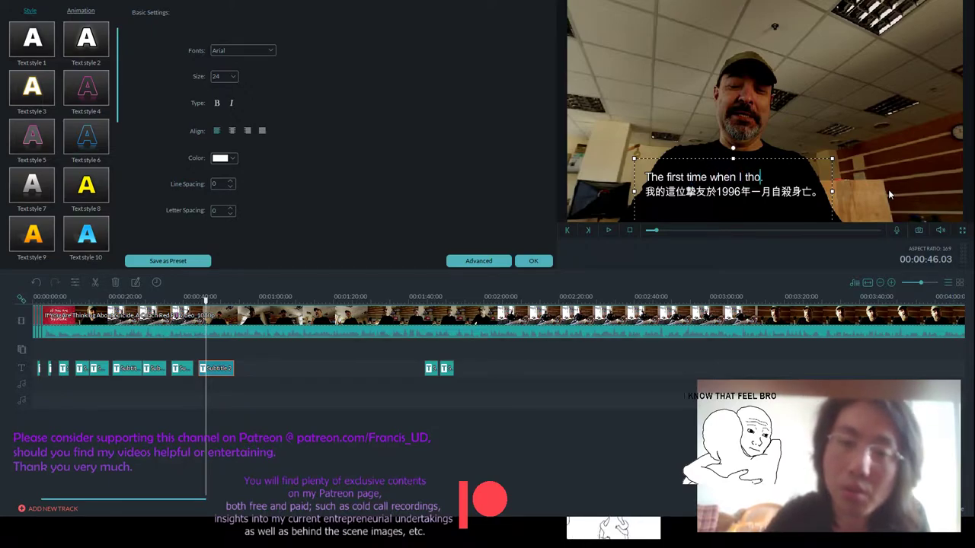
{"action": "type", "text": "ught about suicide"}
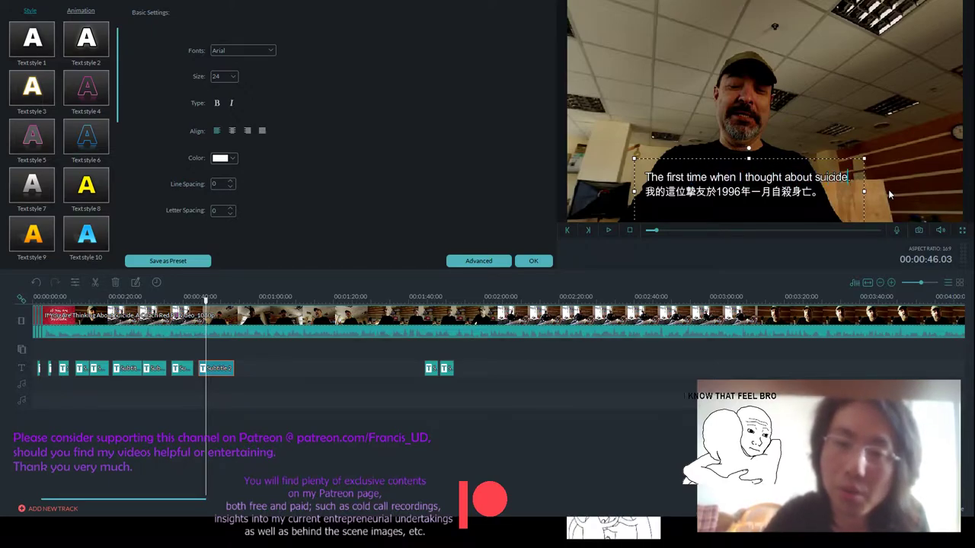
{"action": "type", "text": " whs whe"}
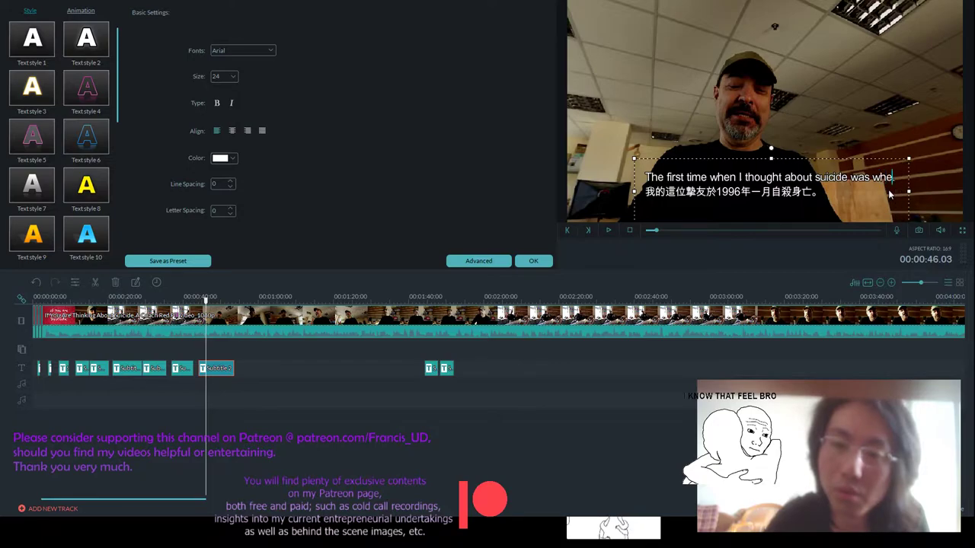
{"action": "key", "text": "BackSpace"}
{"action": "type", "text": "15."}
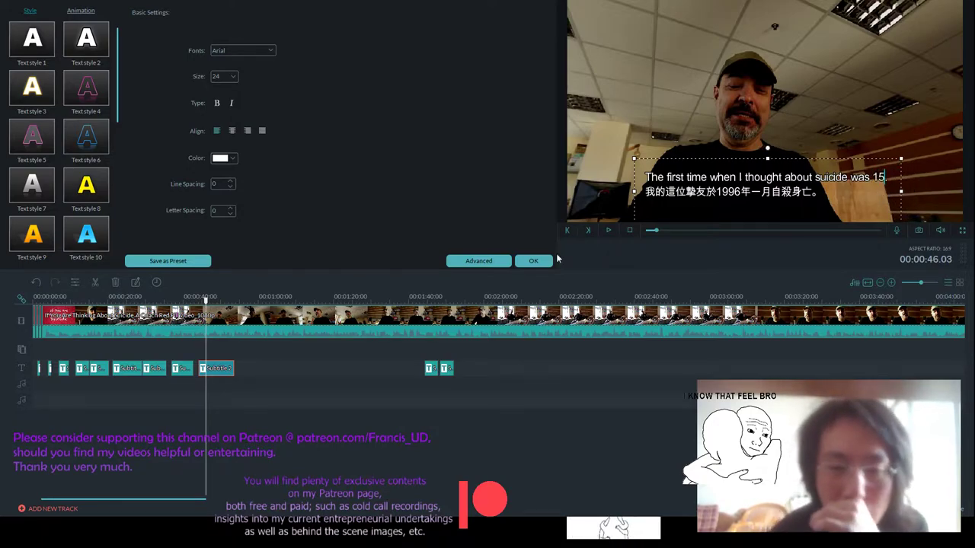
{"action": "left_click", "coordinate": [534, 260]}
- Play the video on to about 49 seconds, then append "Okay?" to the English line of the same subtitle clip
{"action": "left_click", "coordinate": [607, 230]}
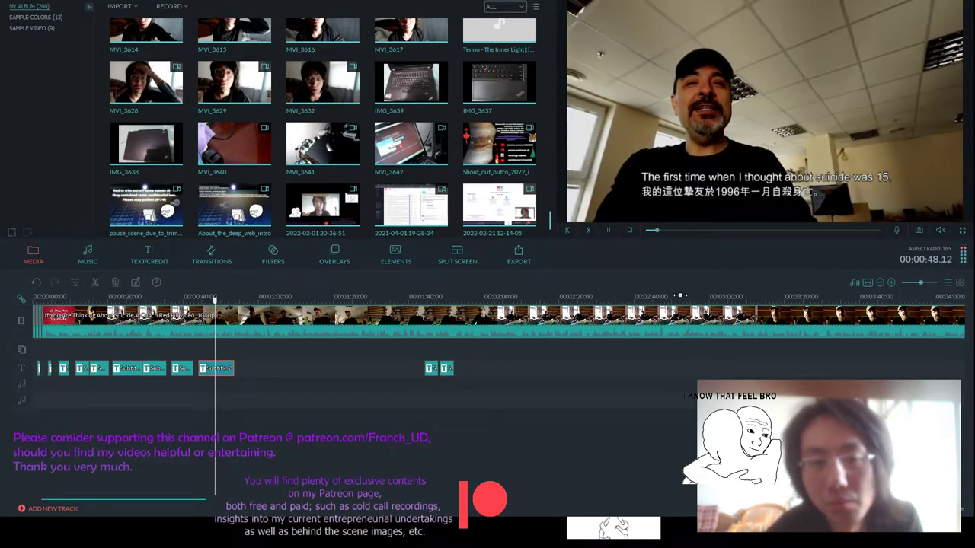
{"action": "double_click", "coordinate": [217, 368]}
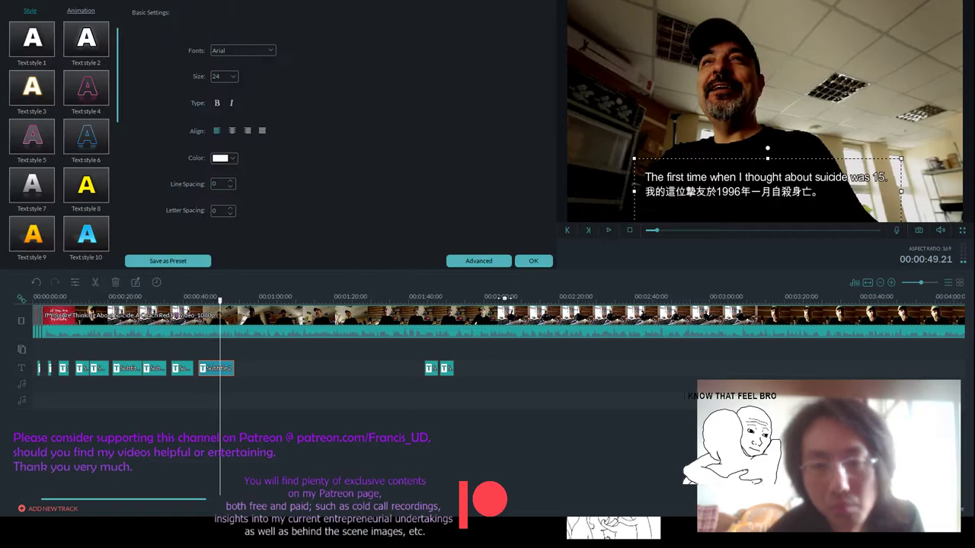
{"action": "left_click", "coordinate": [891, 177]}
{"action": "type", "text": "Okay"}
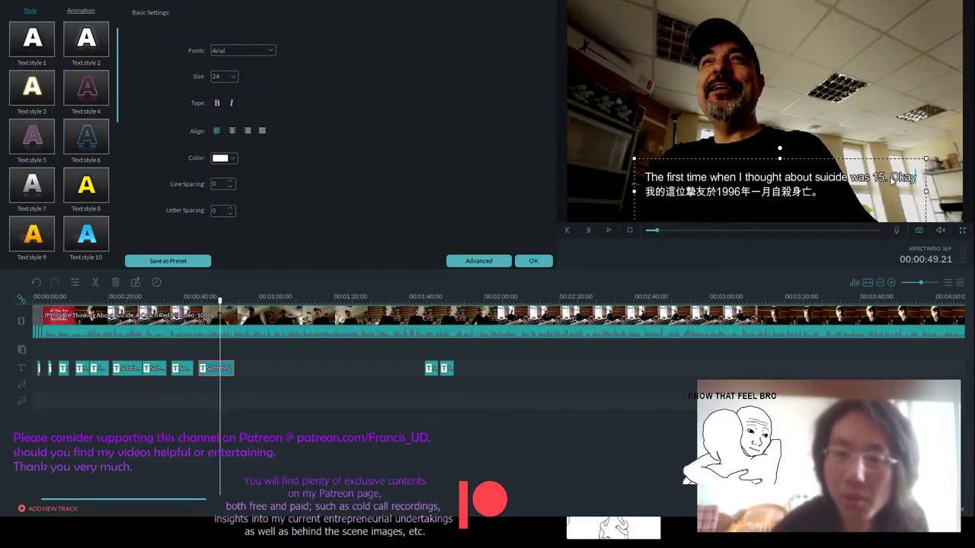
{"action": "type", "text": "?"}
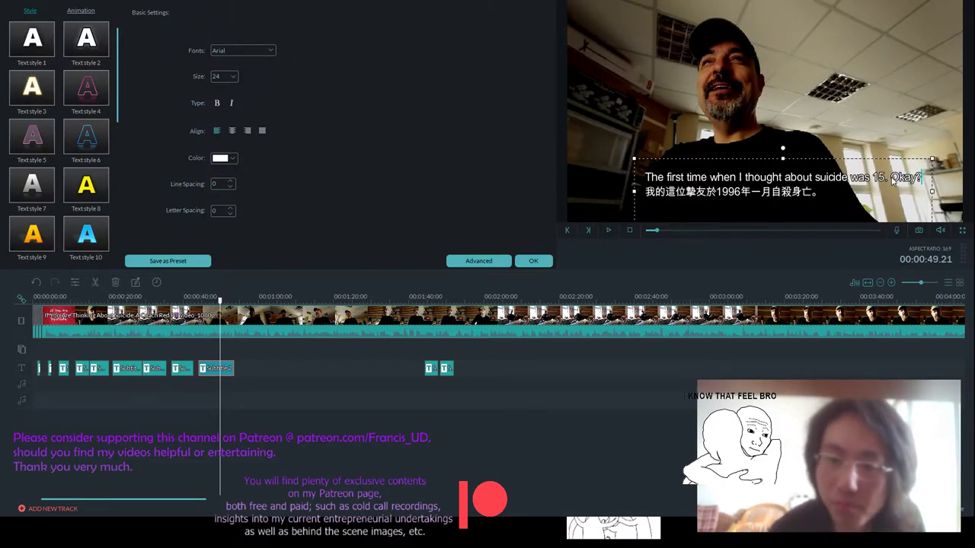
- Play the video on from about 49 to 54 seconds to hear the following words, and close the subtitle's text settings
{"action": "left_click_drag", "start_coordinate": [836, 195], "coordinate": [705, 195]}
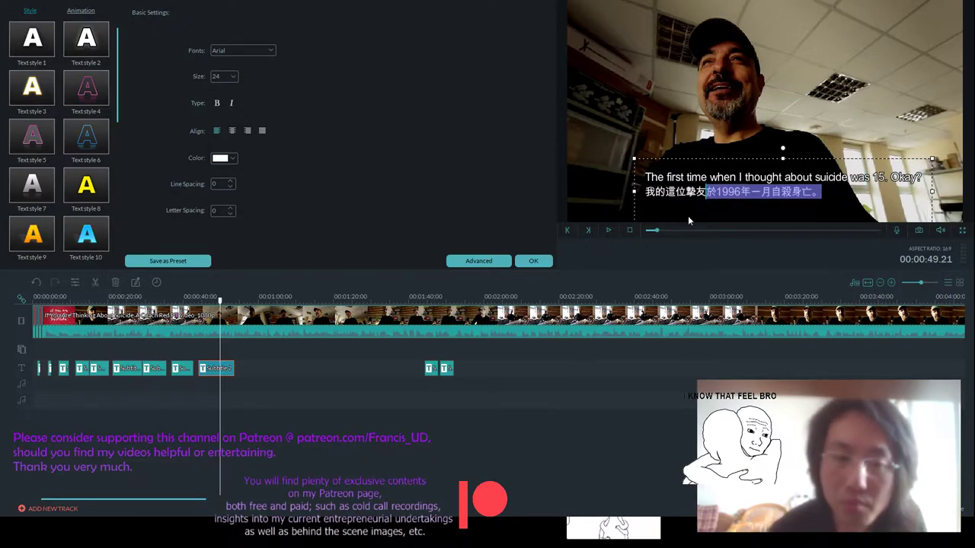
{"action": "left_click", "coordinate": [608, 229]}
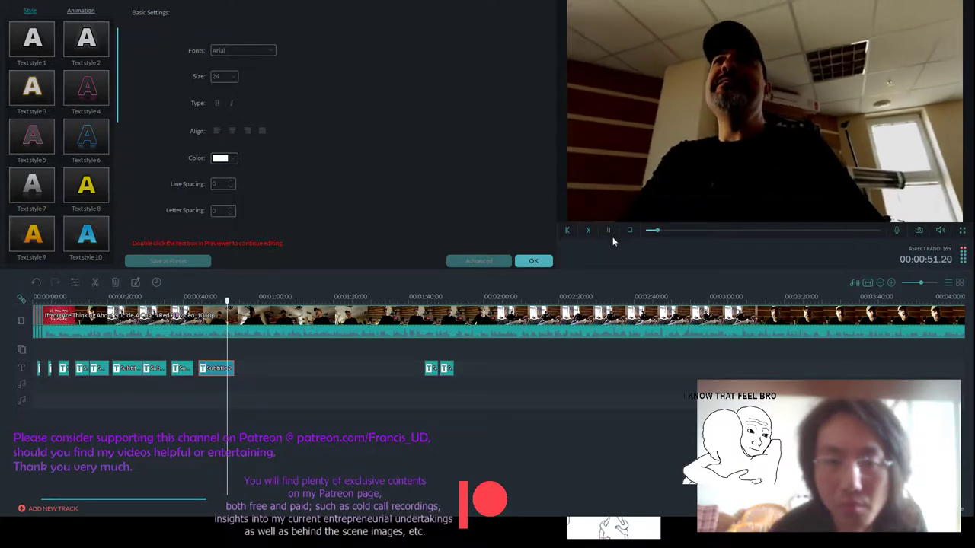
{"action": "left_click", "coordinate": [610, 233]}
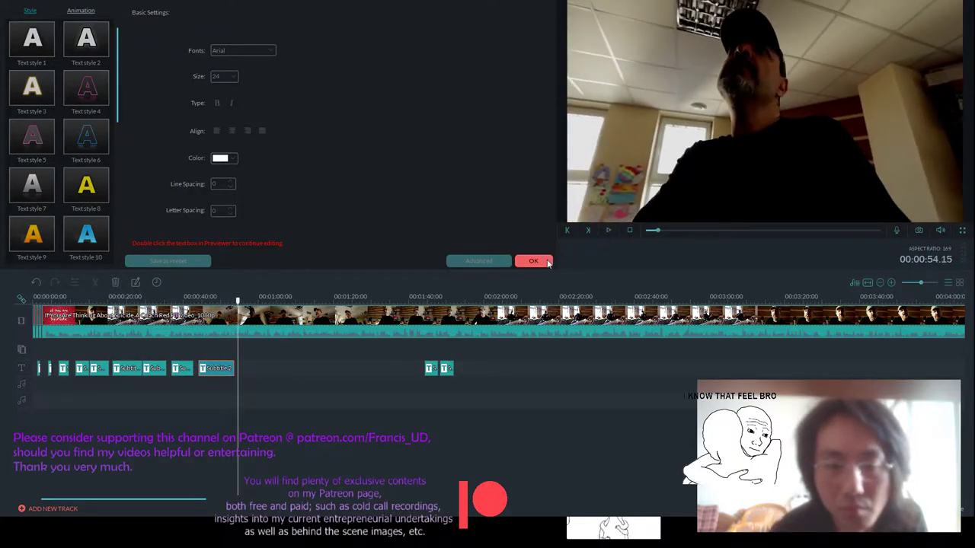
{"action": "left_click", "coordinate": [543, 260]}
- Replay the video between about 44 and 53 seconds to catch the words spoken after "Okay?"
{"action": "left_click_drag", "start_coordinate": [237, 301], "coordinate": [225, 299]}
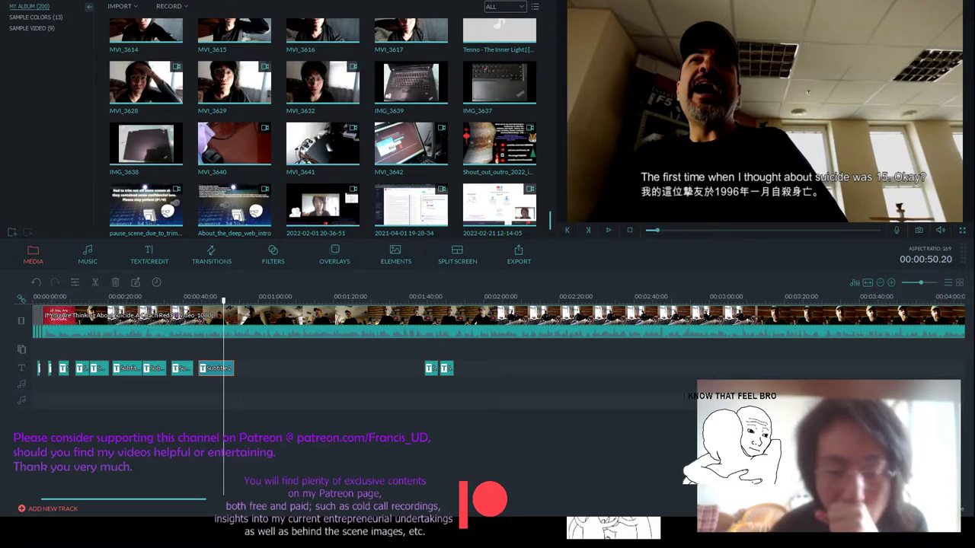
{"action": "left_click", "coordinate": [608, 229]}
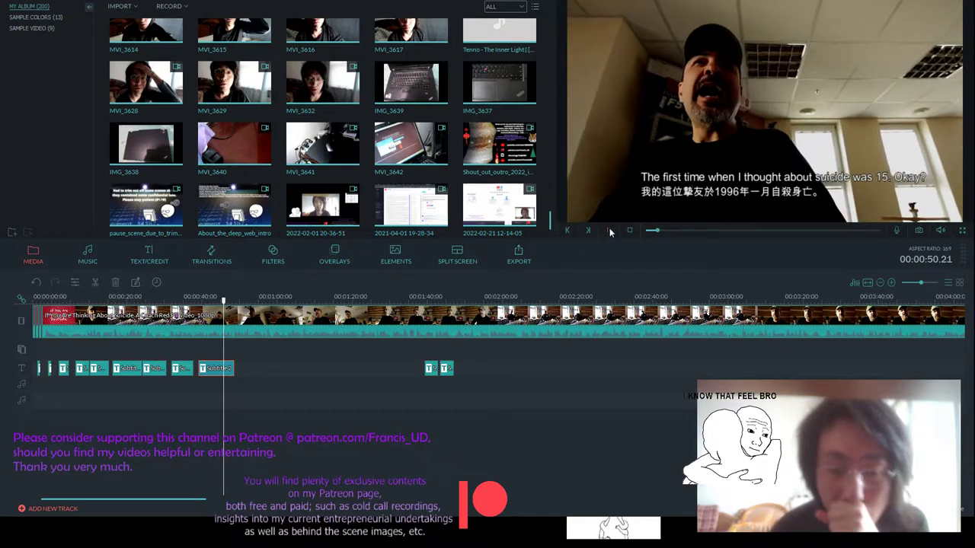
{"action": "left_click", "coordinate": [610, 229]}
{"action": "left_click_drag", "start_coordinate": [232, 304], "coordinate": [196, 305]}
{"action": "left_click", "coordinate": [609, 230]}
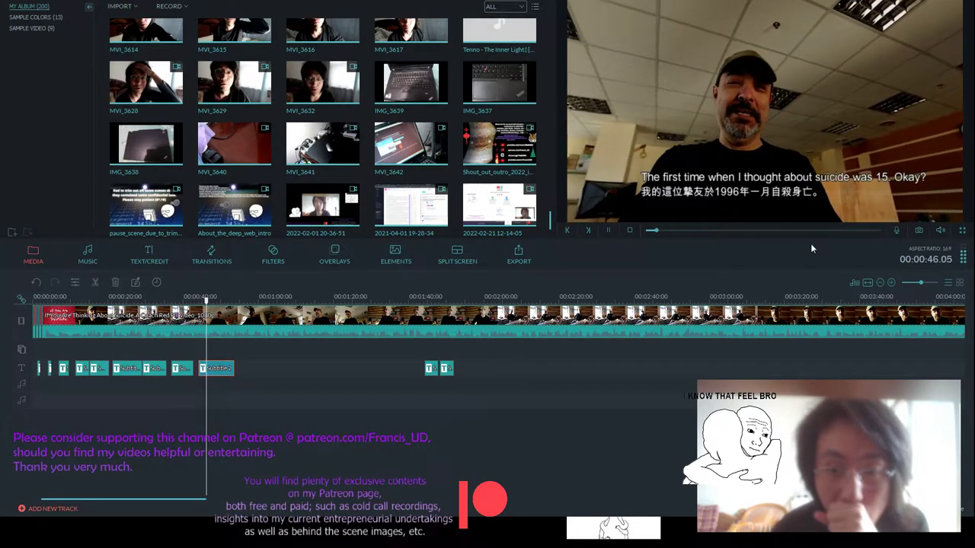
{"action": "scroll", "coordinate": [587, 290], "scroll_direction": "up", "scroll_amount": 3}
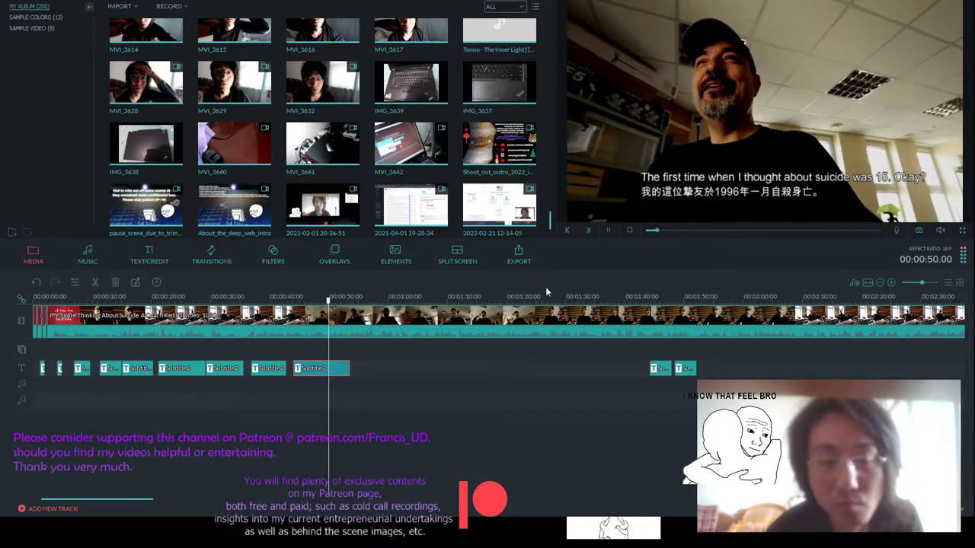
{"action": "key", "text": "space"}
{"action": "key", "text": "space"}
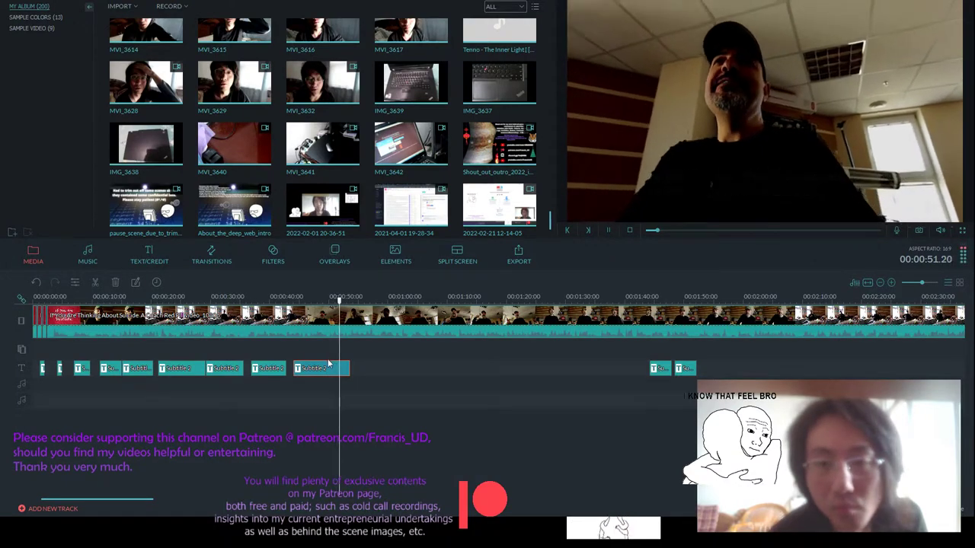
{"action": "key", "text": "space"}
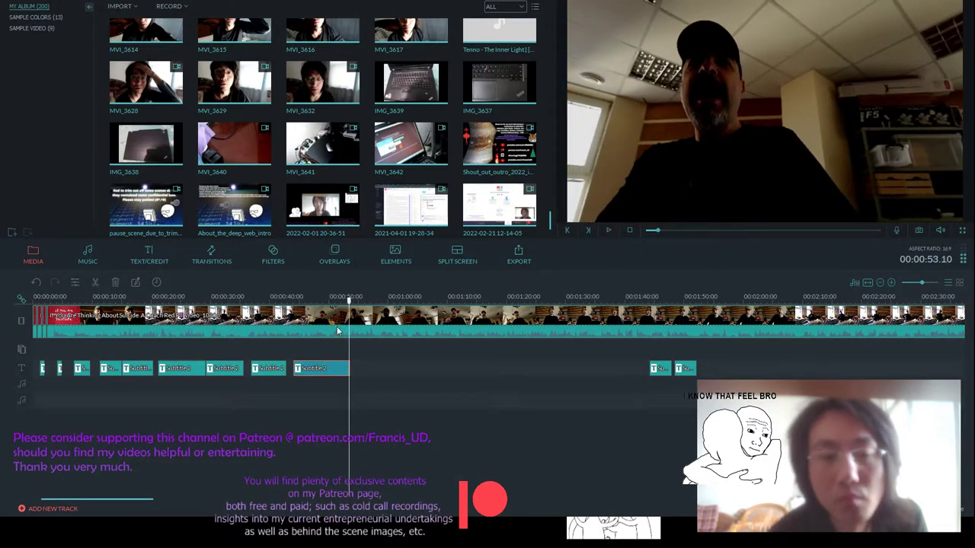
- Add a second English line reading "I had no idea what it was about," to the subtitle clip that starts at about 44 seconds
{"action": "left_click", "coordinate": [317, 353]}
{"action": "double_click", "coordinate": [327, 368]}
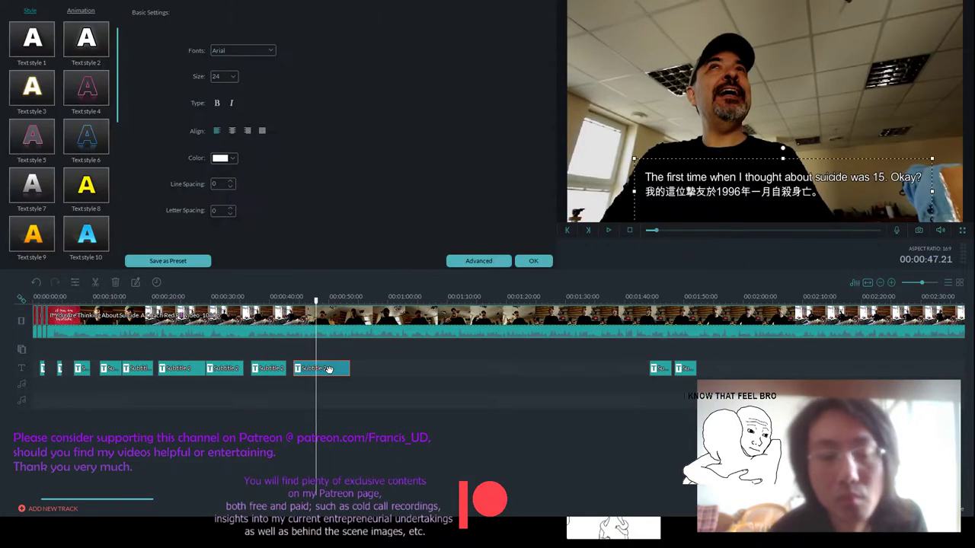
{"action": "left_click", "coordinate": [921, 181]}
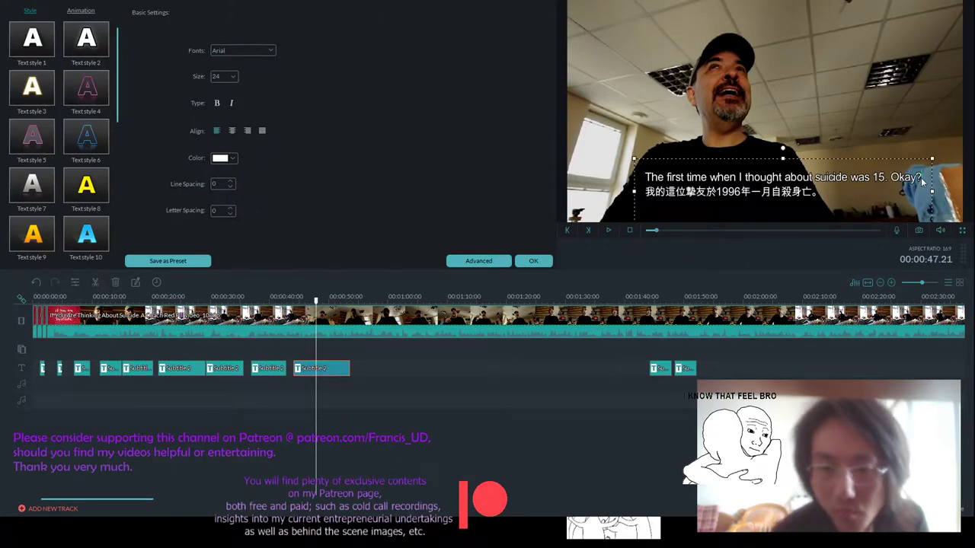
{"action": "key", "text": "Return"}
{"action": "type", "text": "I ha"}
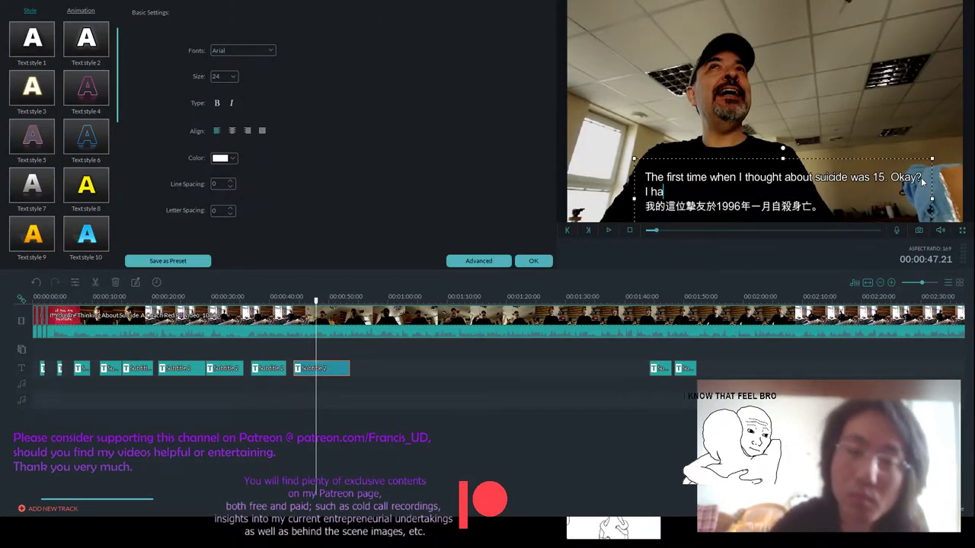
{"action": "type", "text": "d no idea w"}
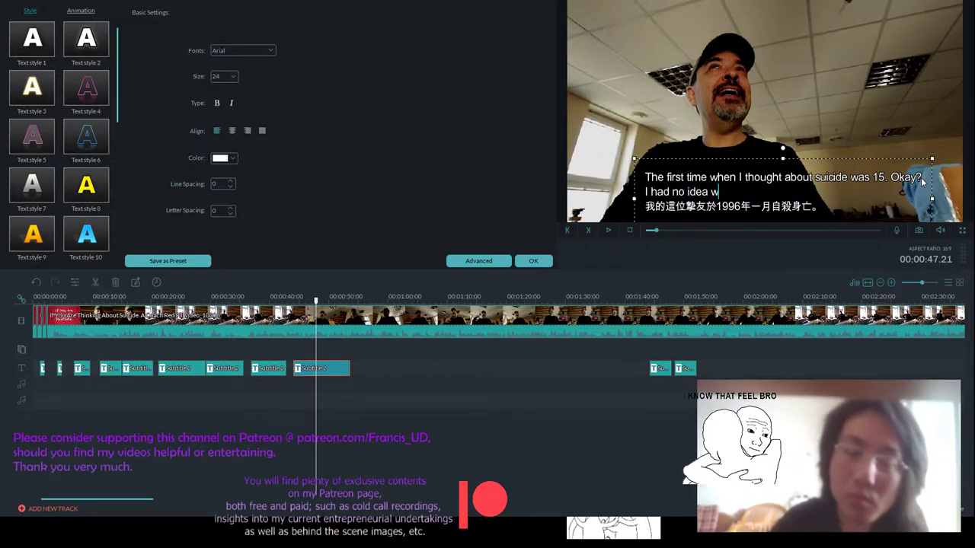
{"action": "type", "text": "hat it was about "}
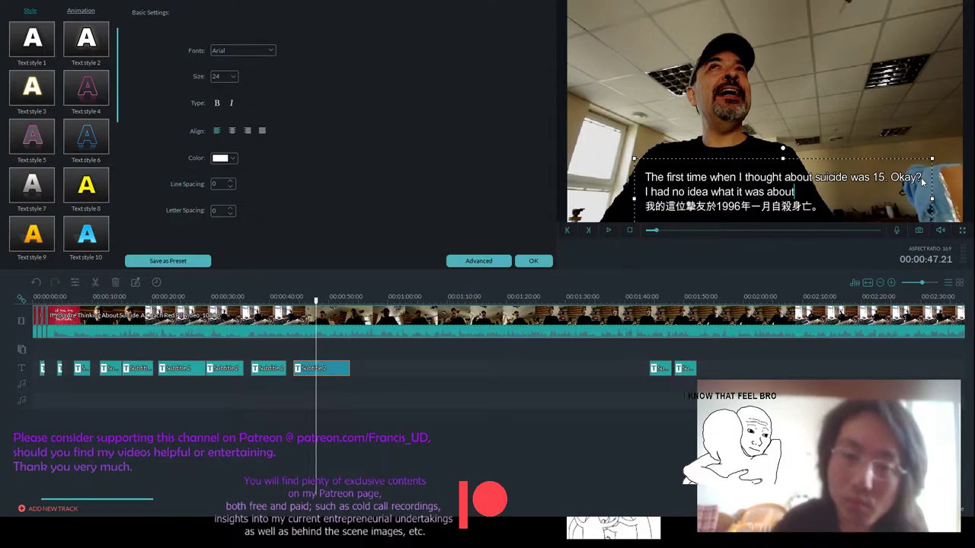
{"action": "type", "text": ","}
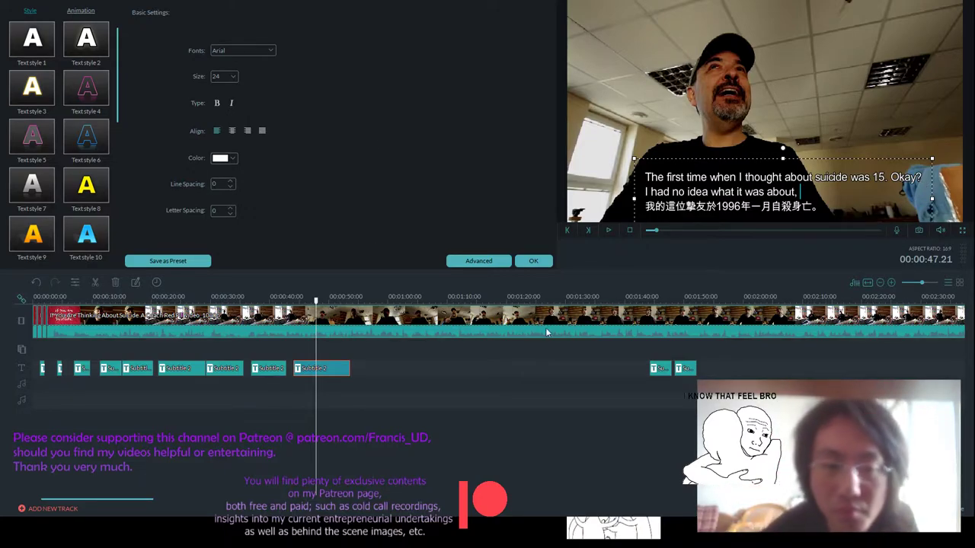
- Close the clip's text settings and play the video from about 47 to 52 seconds to check the new line
{"action": "left_click", "coordinate": [607, 231]}
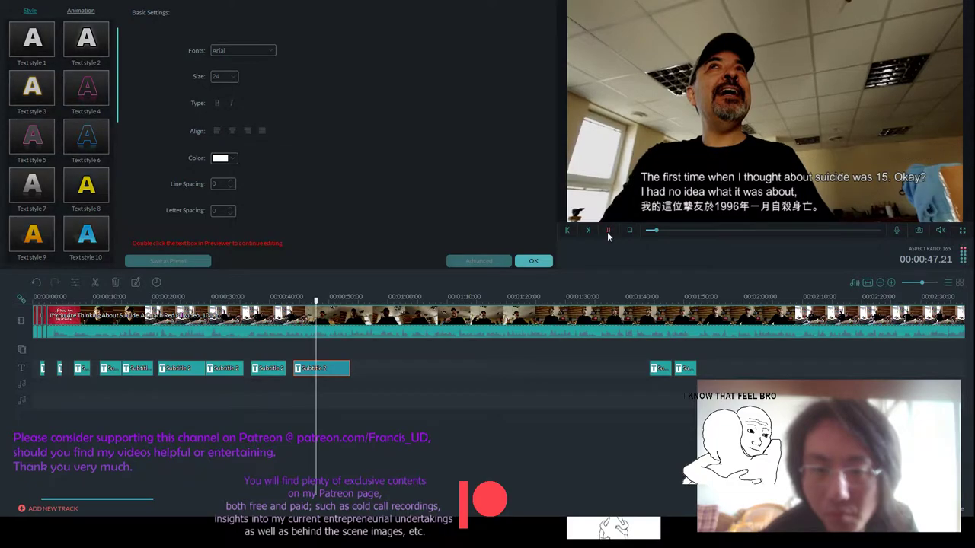
{"action": "left_click", "coordinate": [533, 261]}
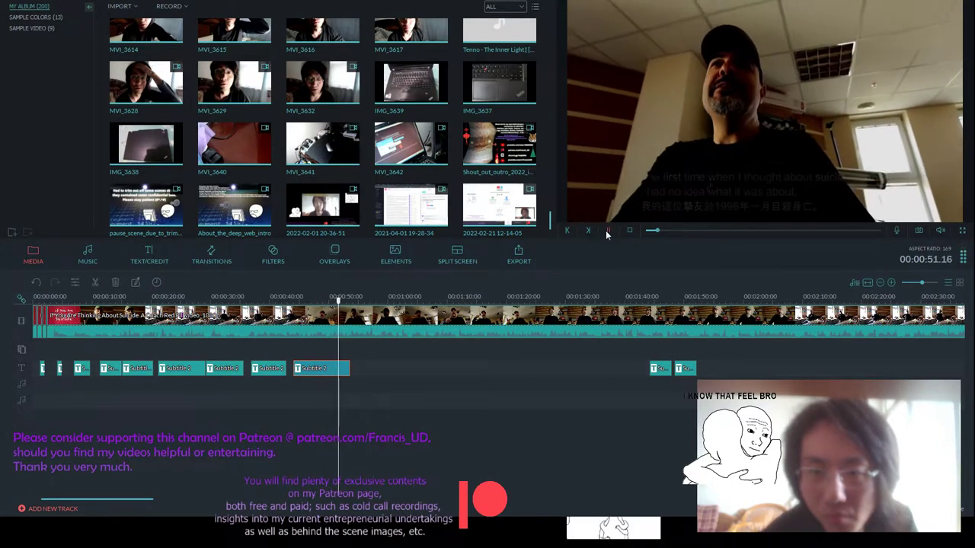
{"action": "left_click", "coordinate": [607, 230]}
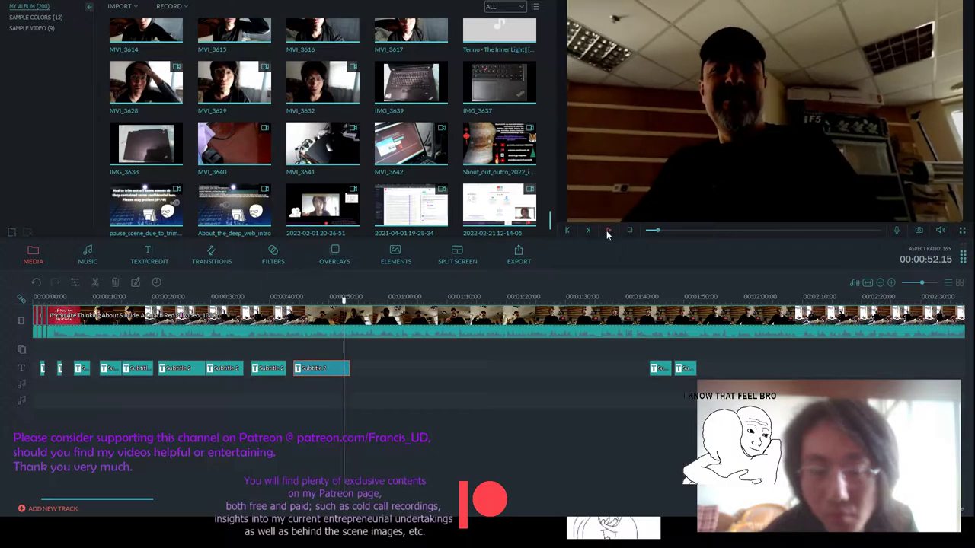
- Replace the comma ending the second English line with a period and split the subtitle clip at about 52 seconds
{"action": "double_click", "coordinate": [327, 370]}
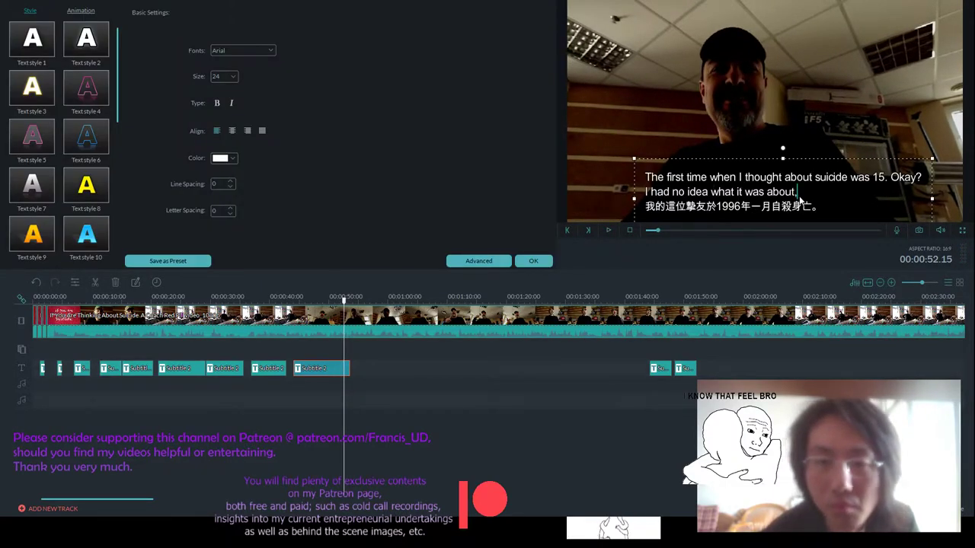
{"action": "key", "text": "BackSpace"}
{"action": "type", "text": "."}
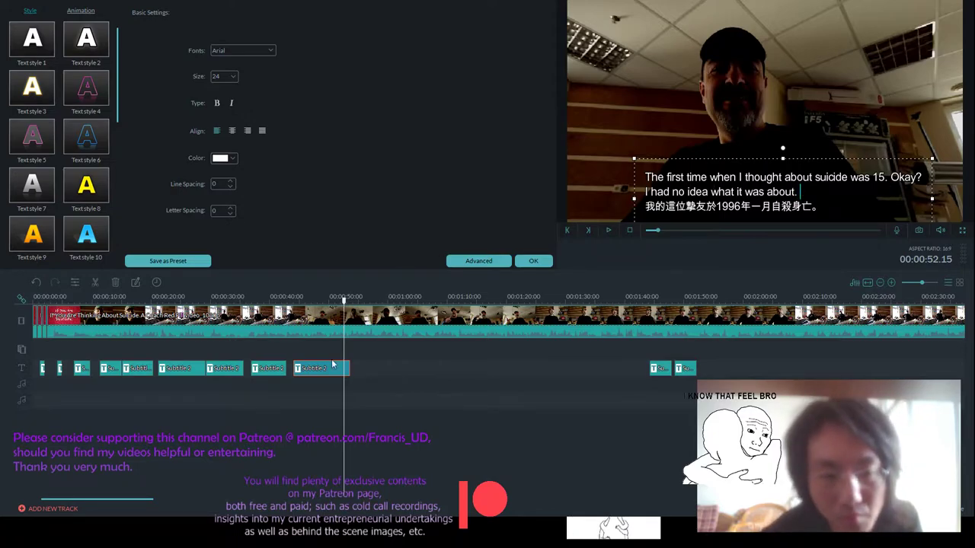
{"action": "left_click", "coordinate": [232, 319]}
{"action": "key", "text": "ctrl+b"}
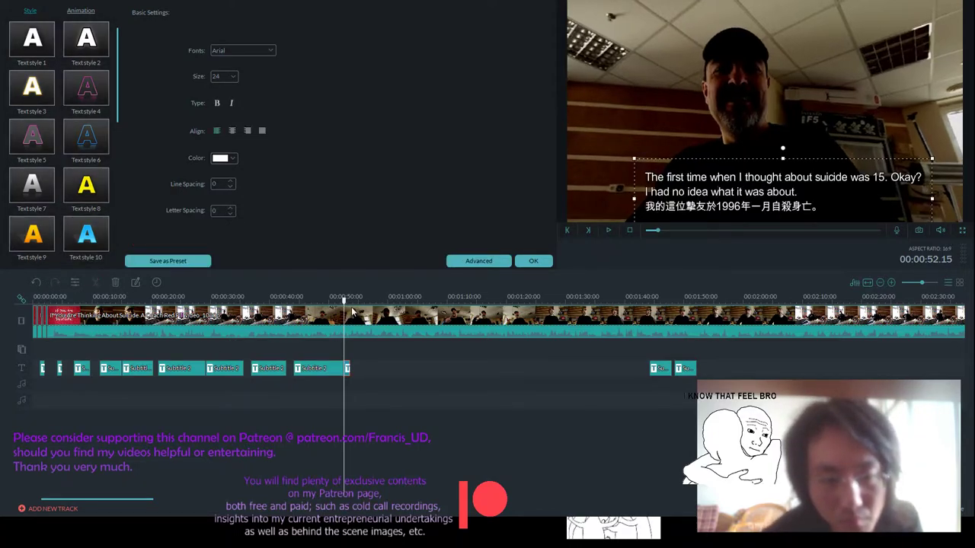
- Replace the Chinese line of the clip starting at about 44 seconds with "我的15歲的時候 第一次想過自殺。"
{"action": "left_click_drag", "start_coordinate": [344, 300], "coordinate": [294, 300]}
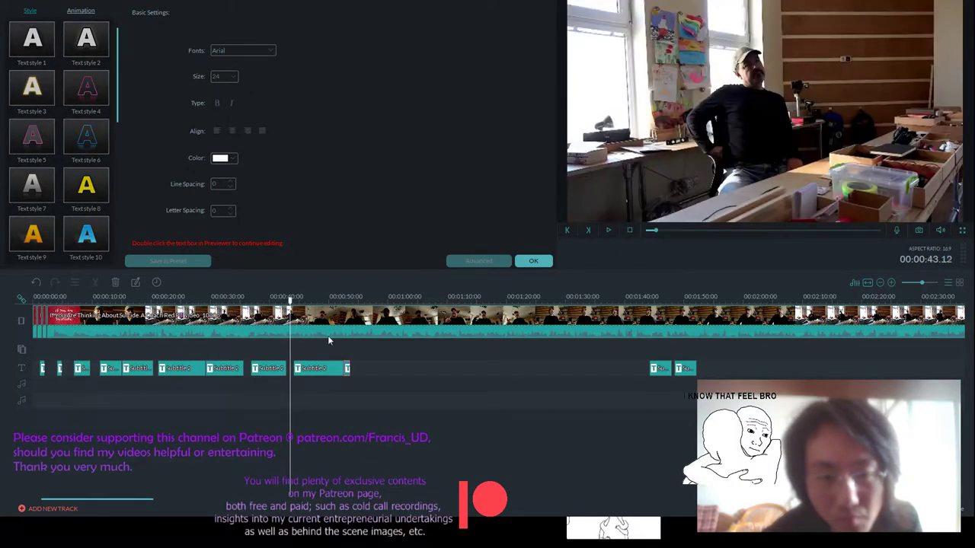
{"action": "left_click", "coordinate": [321, 366]}
{"action": "left_click_drag", "start_coordinate": [644, 212], "coordinate": [724, 211]}
{"action": "left_click", "coordinate": [790, 208]}
{"action": "left_click_drag", "start_coordinate": [813, 211], "coordinate": [668, 210]}
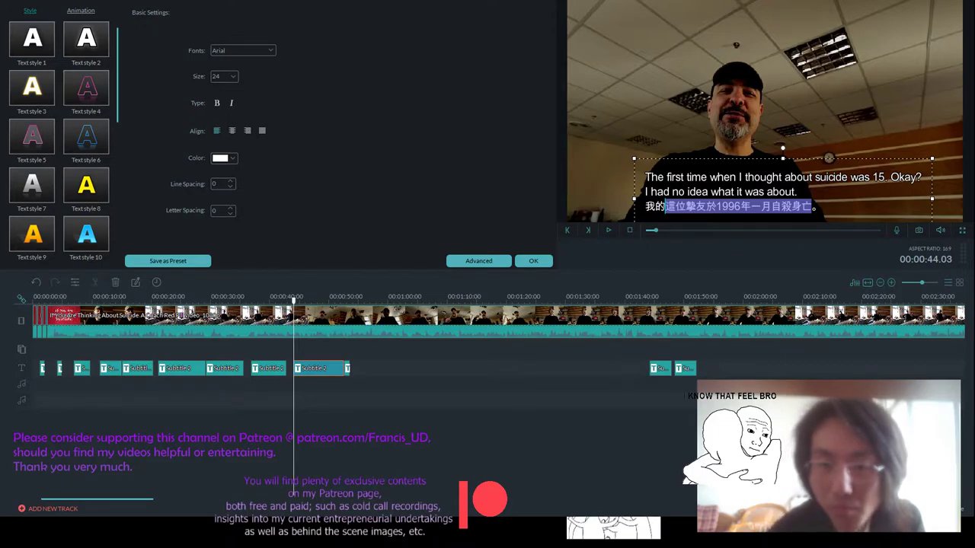
{"action": "key", "text": "BackSpace"}
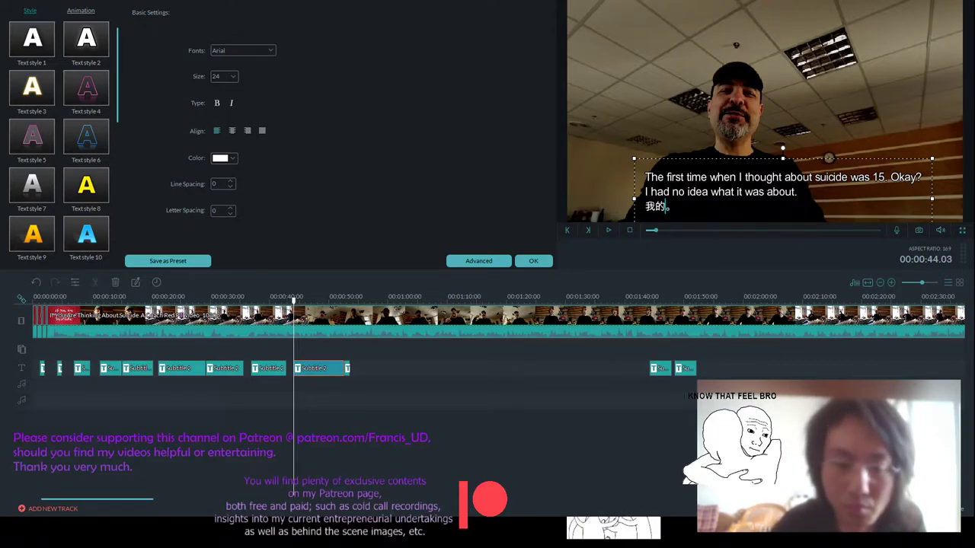
{"action": "type", "text": "15"}
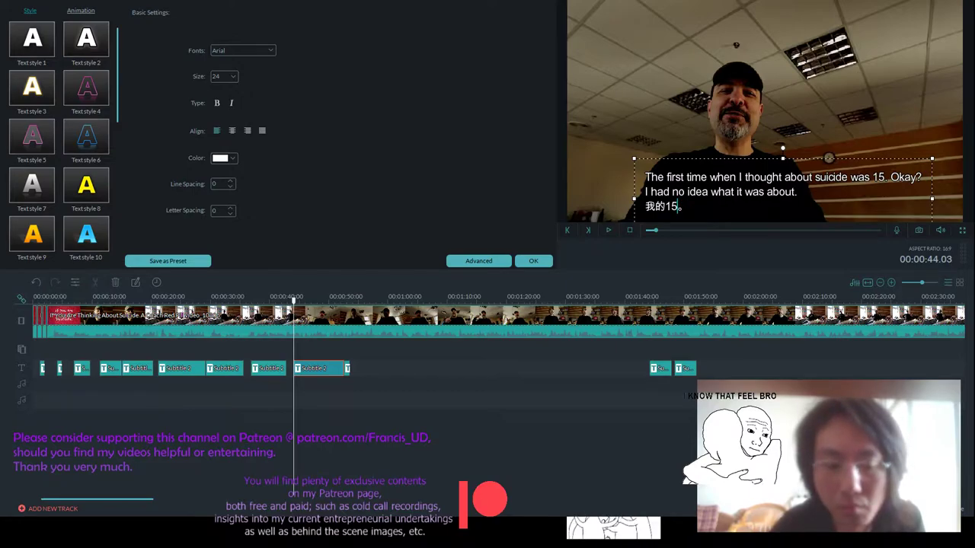
{"action": "type", "text": "歲"}
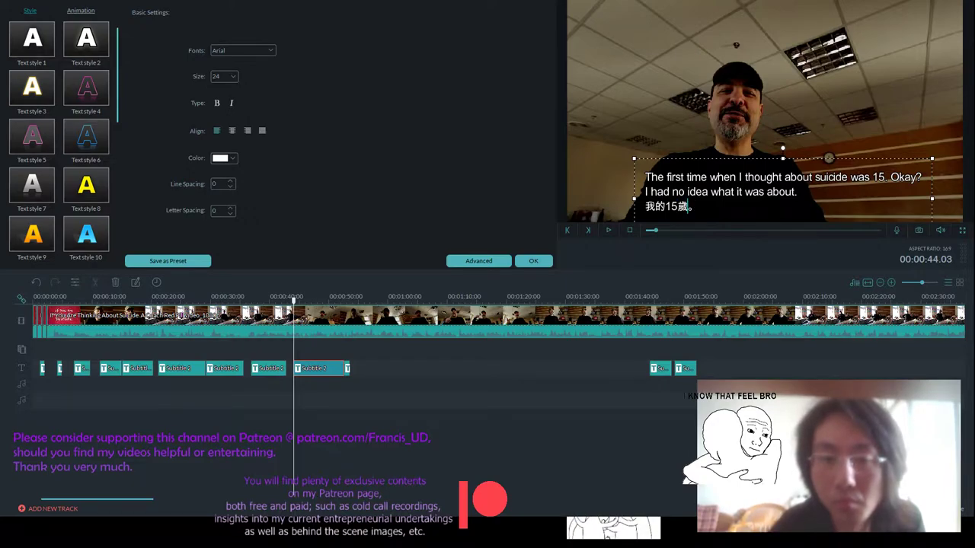
{"action": "type", "text": "的時候"}
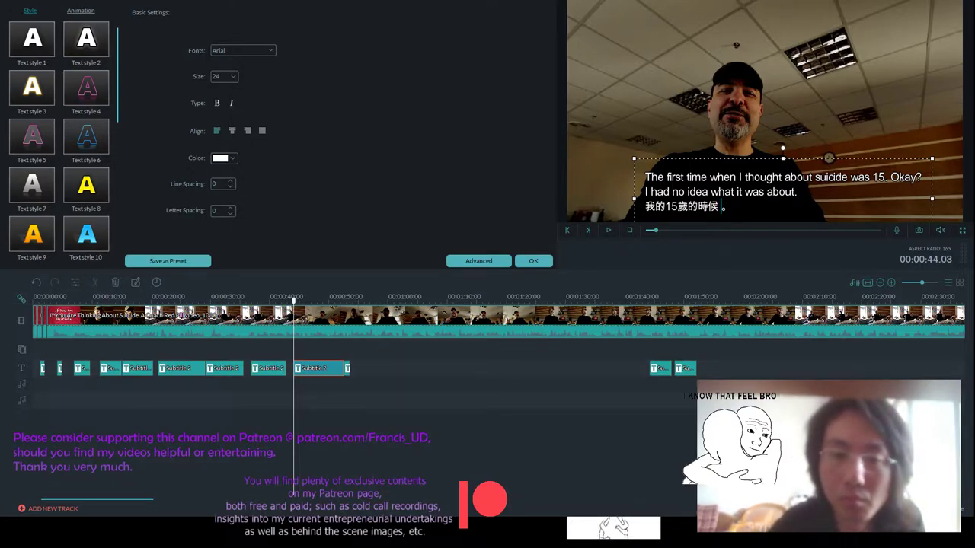
{"action": "type", "text": "第一次想過自殺"}
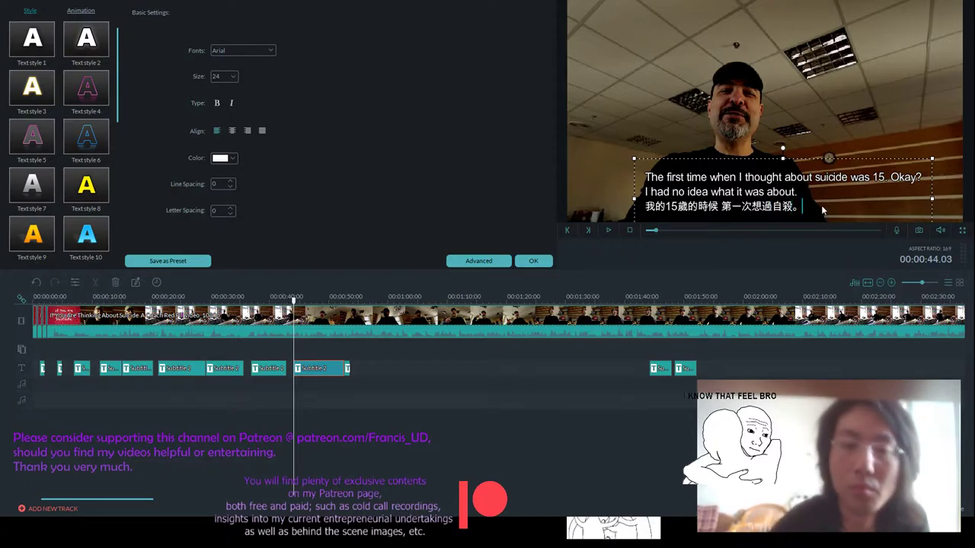
- Append "具體的經過如何" to the same clip's Chinese line and close its text settings
{"action": "type", "text": "具體"}
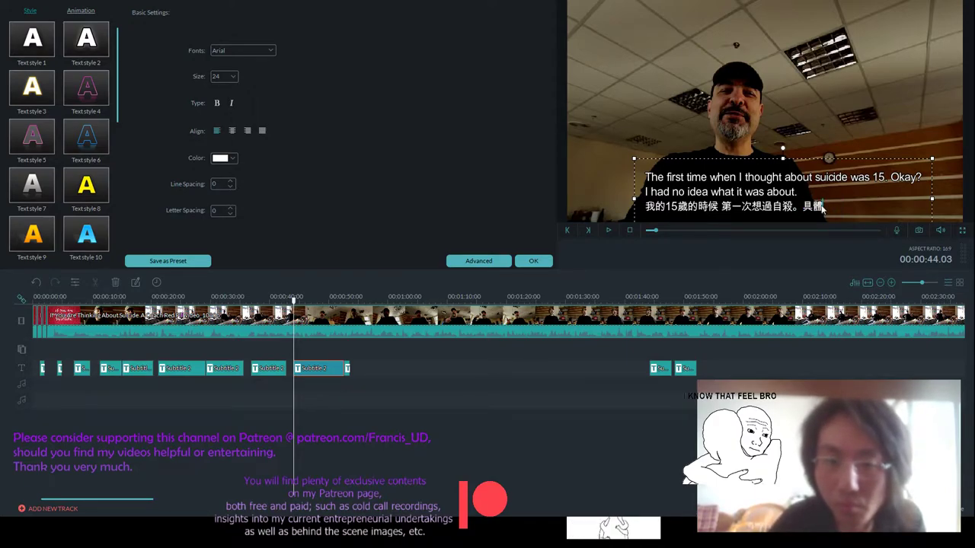
{"action": "type", "text": "如何的經過"}
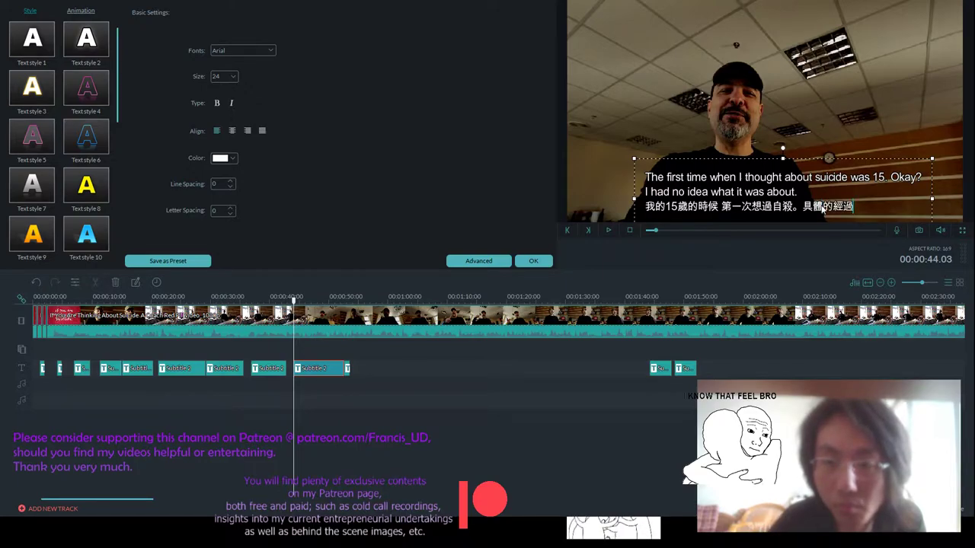
{"action": "type", "text": "如何"}
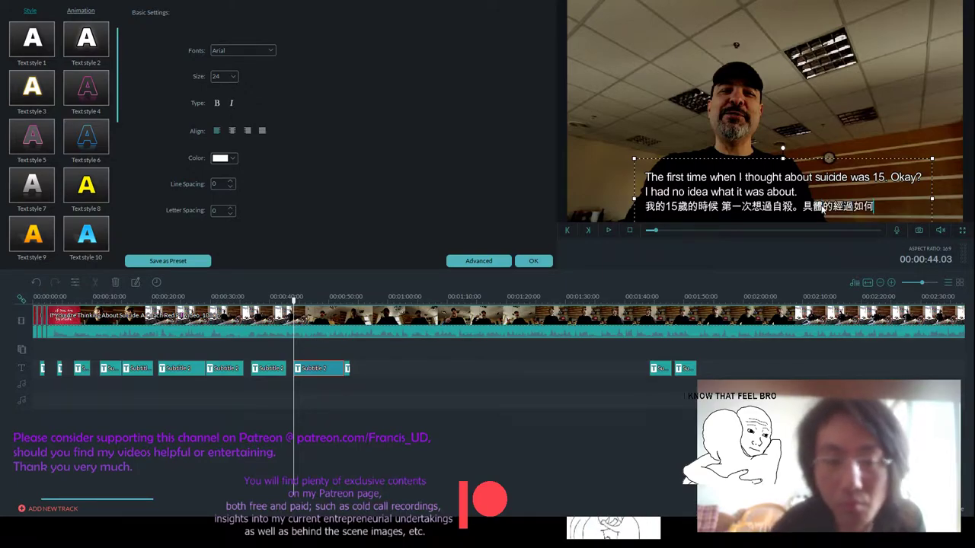
{"action": "left_click", "coordinate": [533, 260]}
- Play back the subtitle clip starting at about 44 seconds, close its text settings and split it at about 50 seconds
{"action": "left_click", "coordinate": [607, 229]}
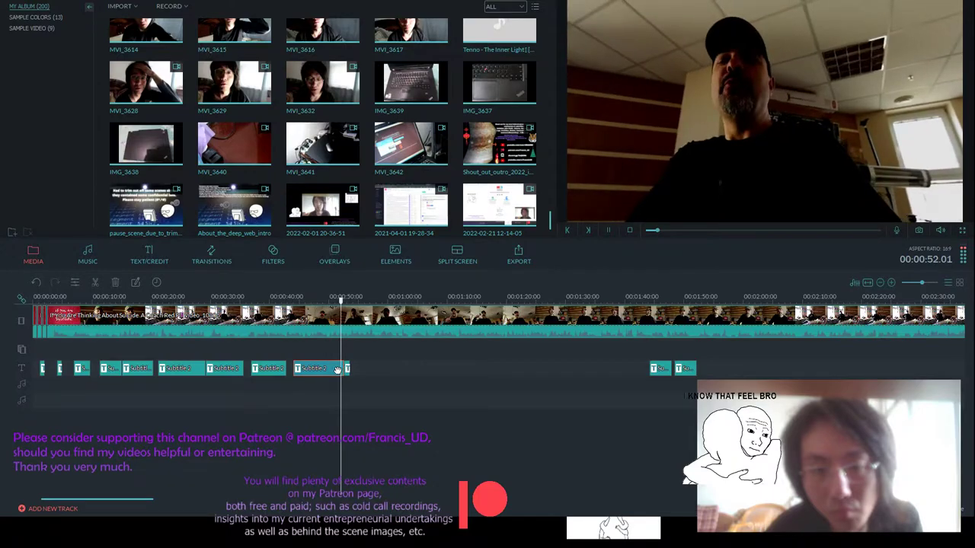
{"action": "double_click", "coordinate": [338, 370]}
{"action": "left_click", "coordinate": [608, 231]}
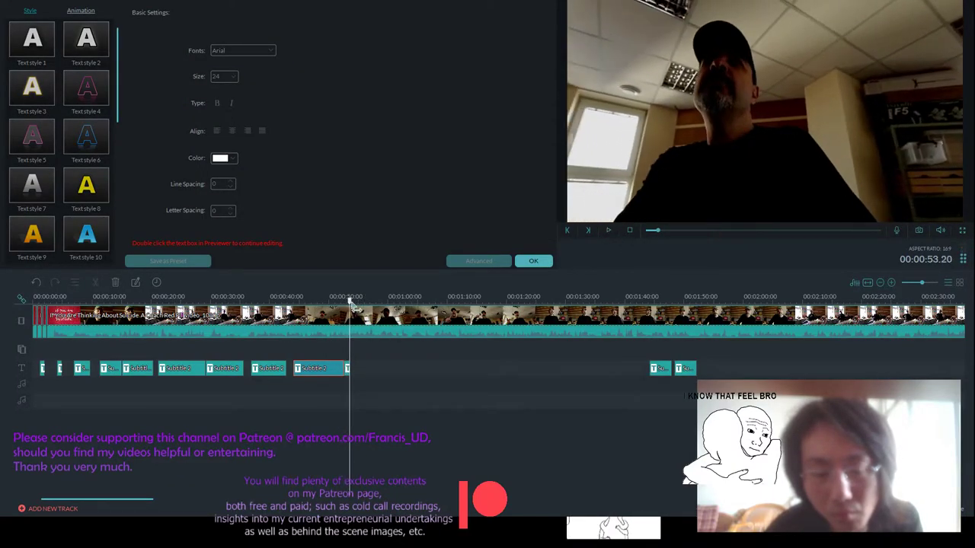
{"action": "left_click", "coordinate": [330, 298]}
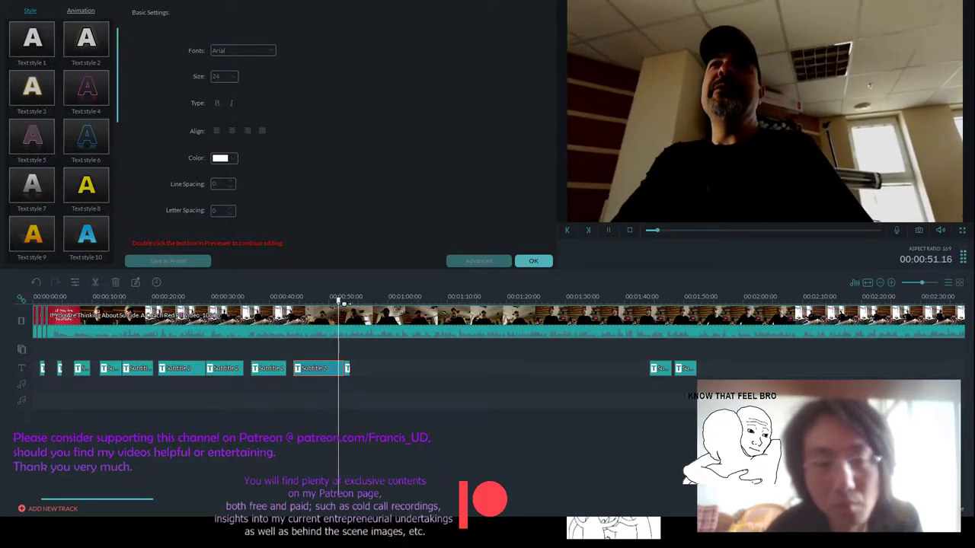
{"action": "left_click", "coordinate": [319, 299]}
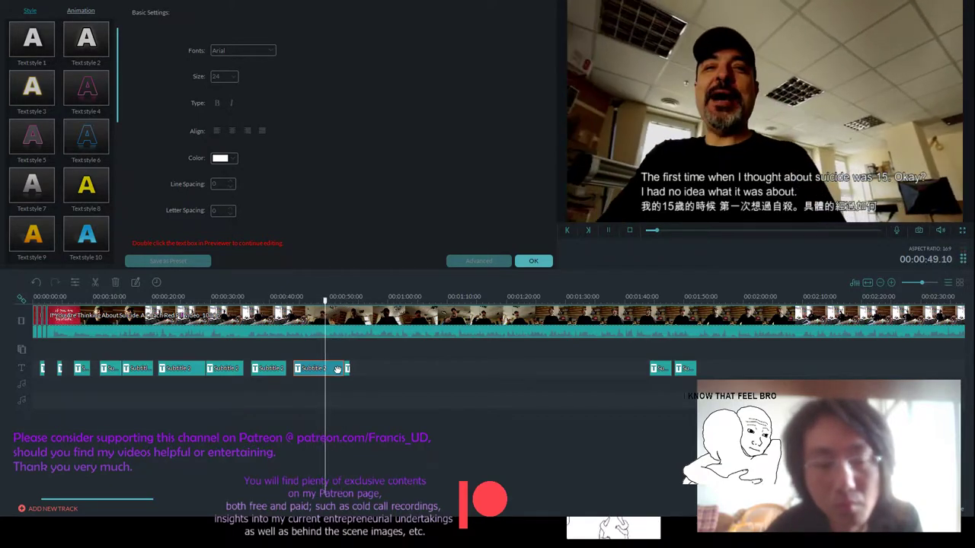
{"action": "left_click", "coordinate": [319, 298]}
{"action": "left_click", "coordinate": [532, 261]}
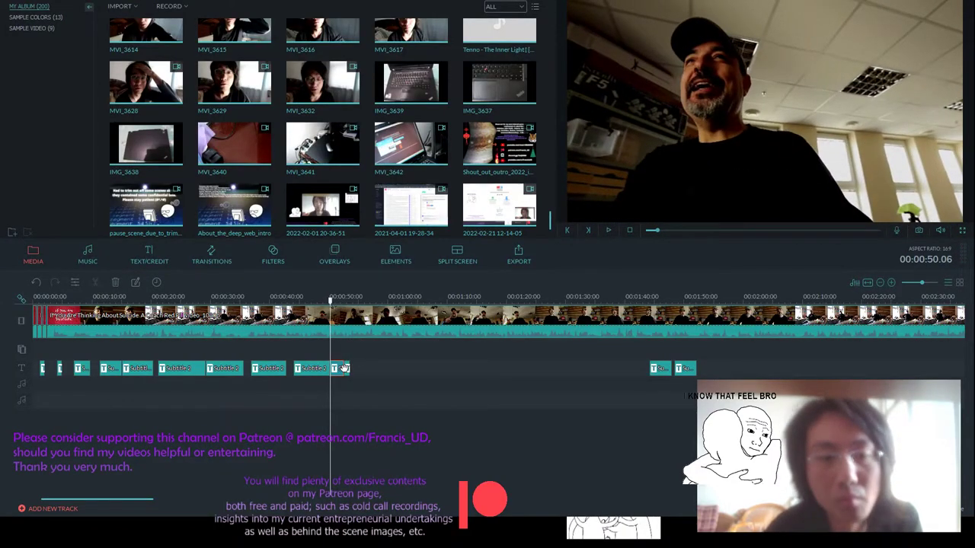
- Play the video from about 50 seconds to about 1:05 to find where the next spoken line starts
{"action": "left_click", "coordinate": [608, 231]}
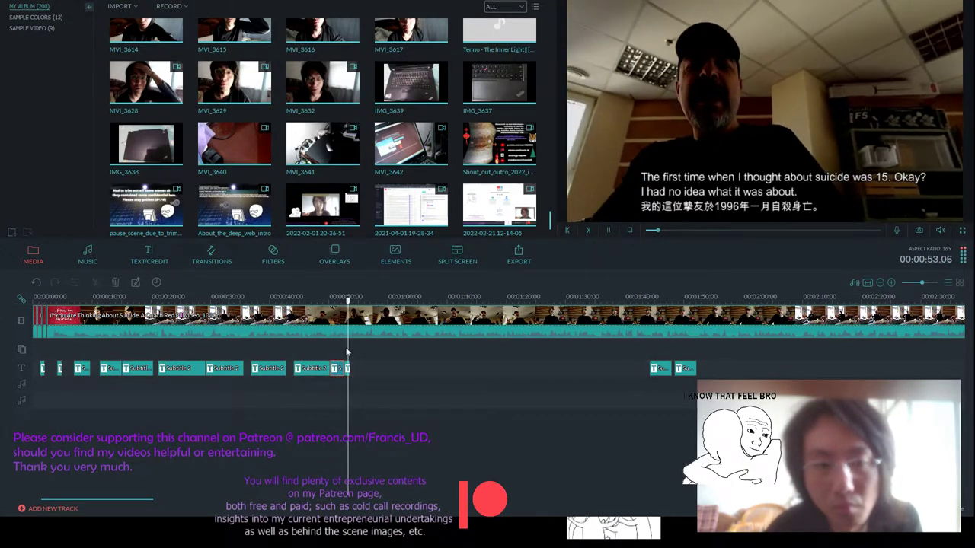
{"action": "left_click", "coordinate": [607, 231]}
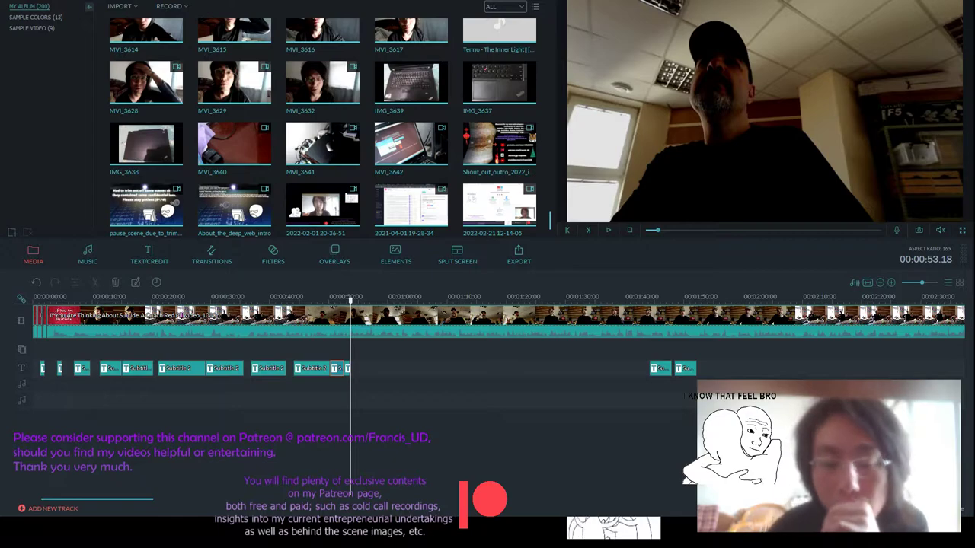
{"action": "left_click", "coordinate": [608, 229]}
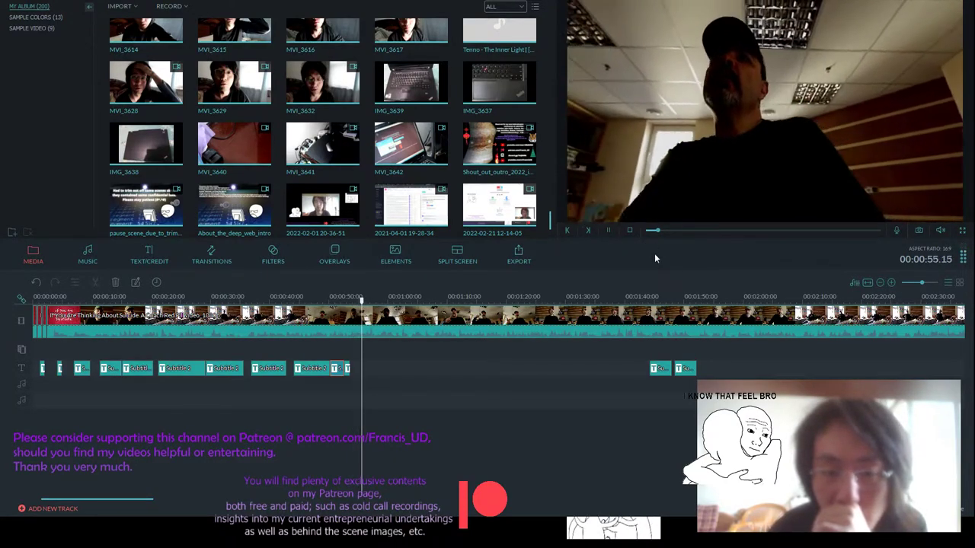
{"action": "scroll", "coordinate": [540, 299], "scroll_direction": "down", "scroll_amount": 2}
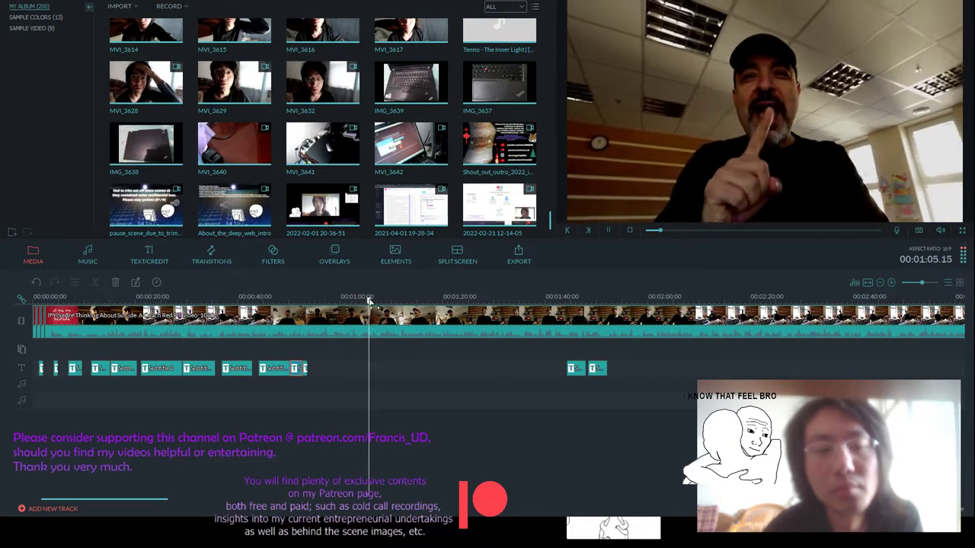
{"action": "left_click_drag", "start_coordinate": [369, 302], "coordinate": [316, 302]}
{"action": "scroll", "coordinate": [415, 296], "scroll_direction": "down", "scroll_amount": 1}
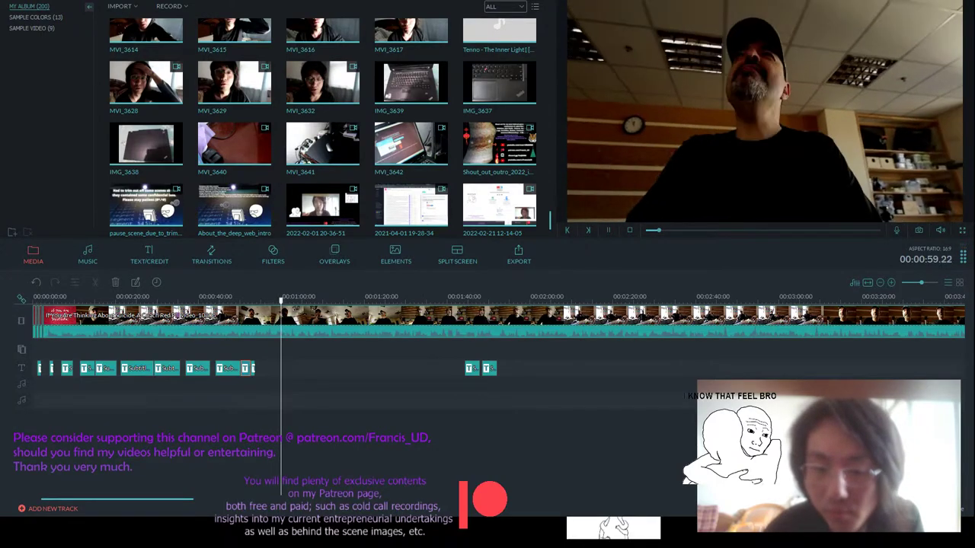
- Copy the subtitle clip starting at about 21 seconds and paste it on the text track at about 54 seconds
{"action": "left_click", "coordinate": [155, 368]}
{"action": "left_click", "coordinate": [122, 368]}
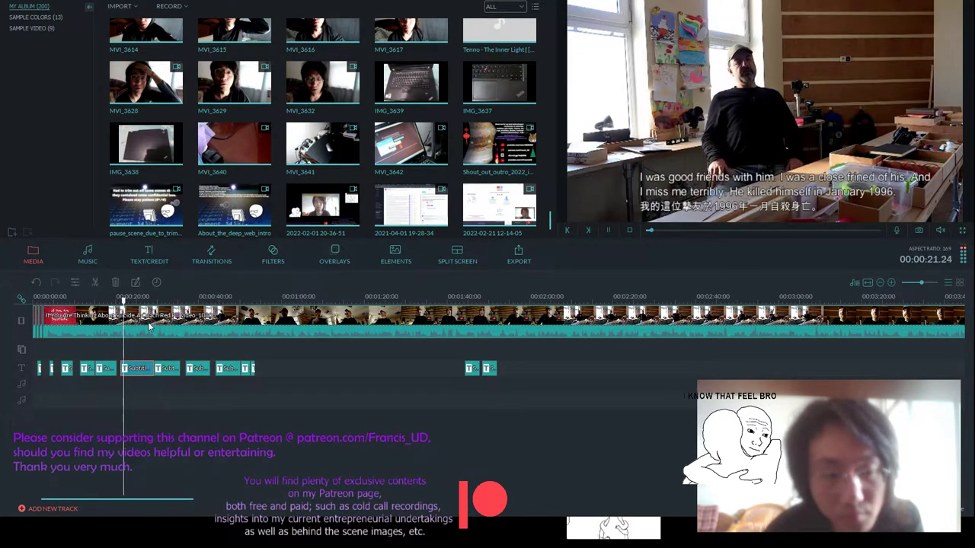
{"action": "left_click_drag", "start_coordinate": [124, 299], "coordinate": [268, 299]}
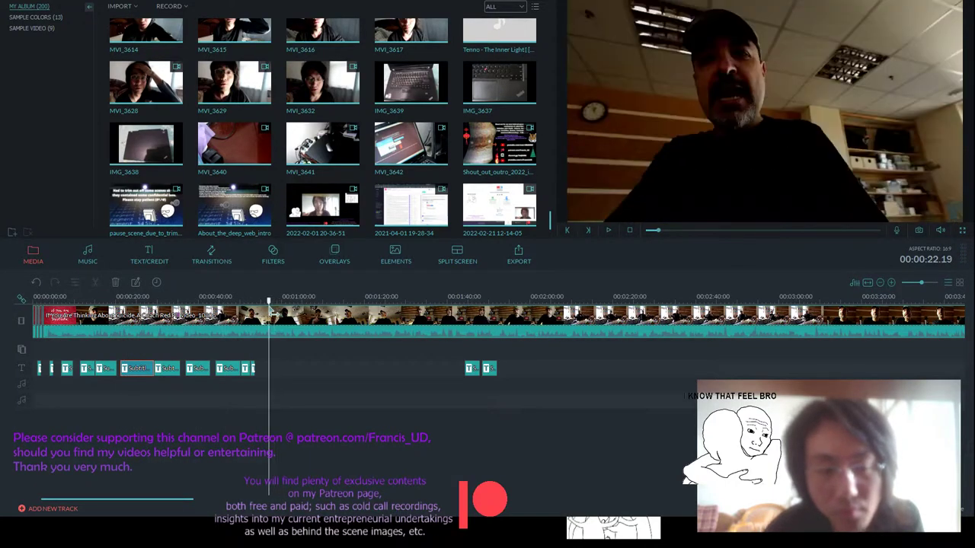
{"action": "scroll", "coordinate": [241, 293], "scroll_direction": "down", "scroll_amount": 2}
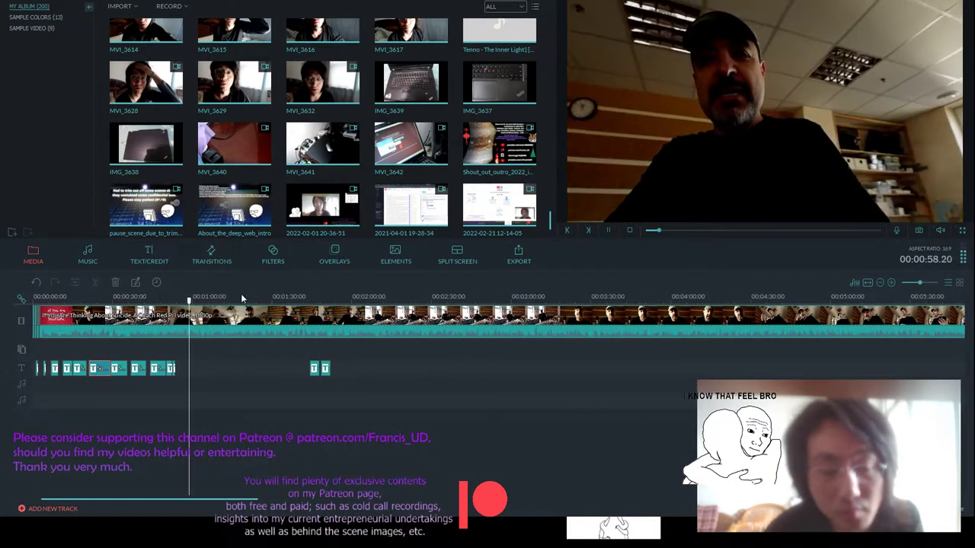
{"action": "scroll", "coordinate": [241, 293], "scroll_direction": "down", "scroll_amount": 1}
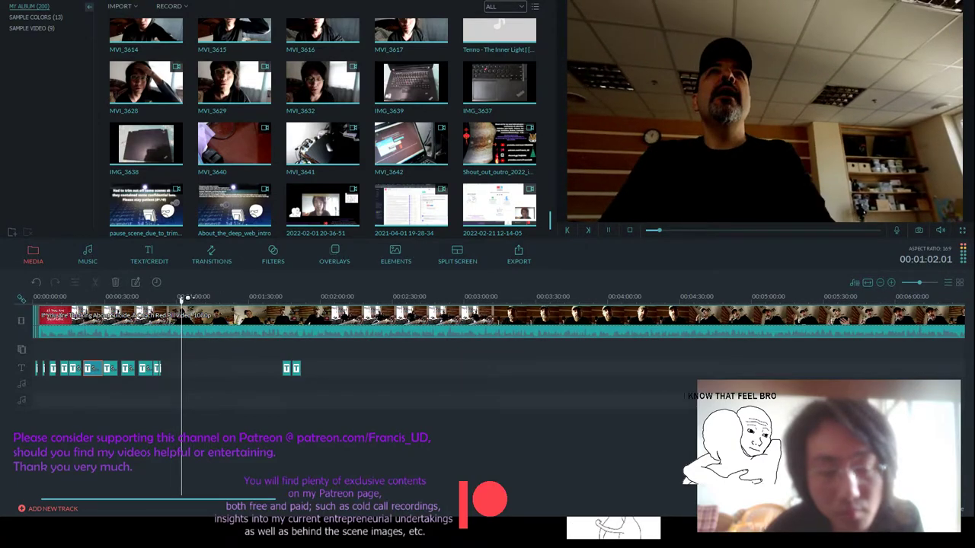
{"action": "left_click", "coordinate": [161, 297]}
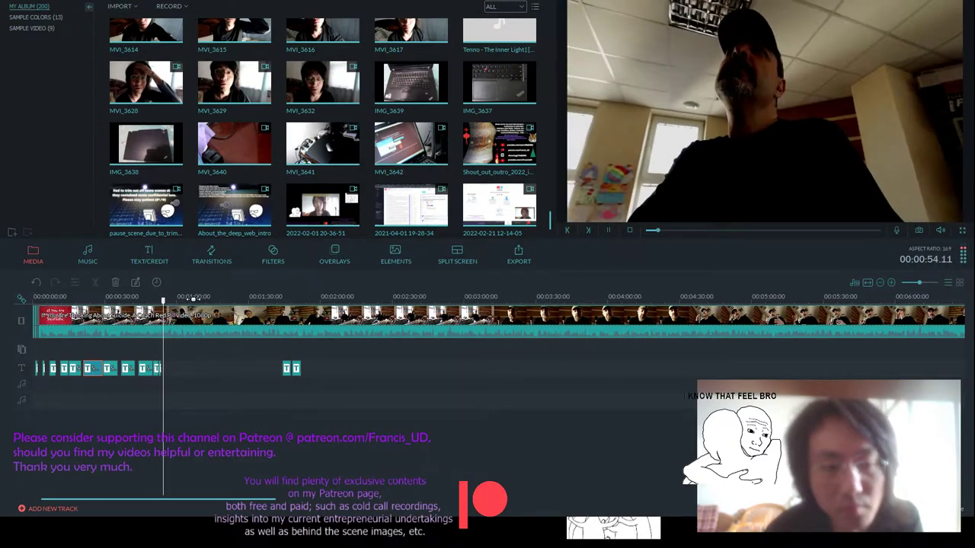
{"action": "key", "text": "space"}
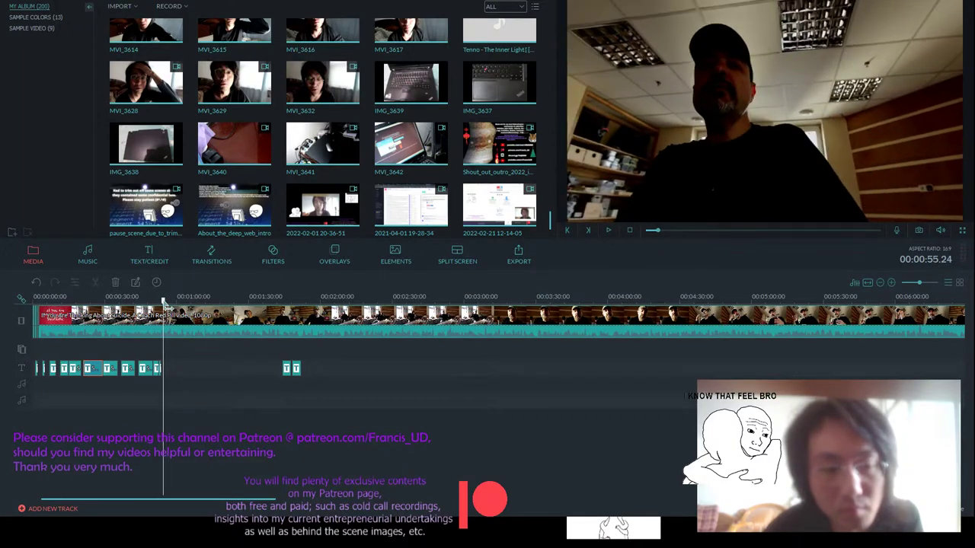
{"action": "key", "text": "space"}
{"action": "scroll", "coordinate": [370, 283], "scroll_direction": "up", "scroll_amount": 2}
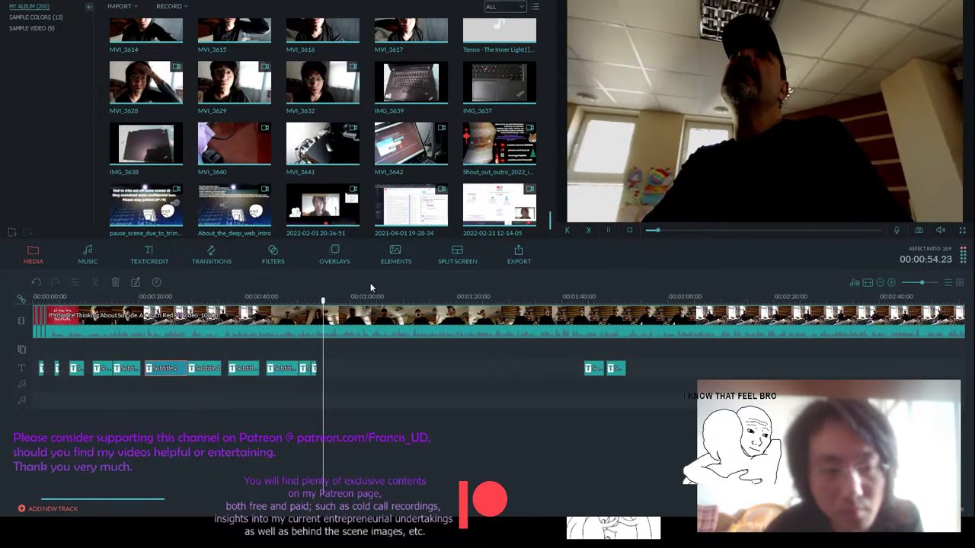
{"action": "left_click", "coordinate": [316, 300]}
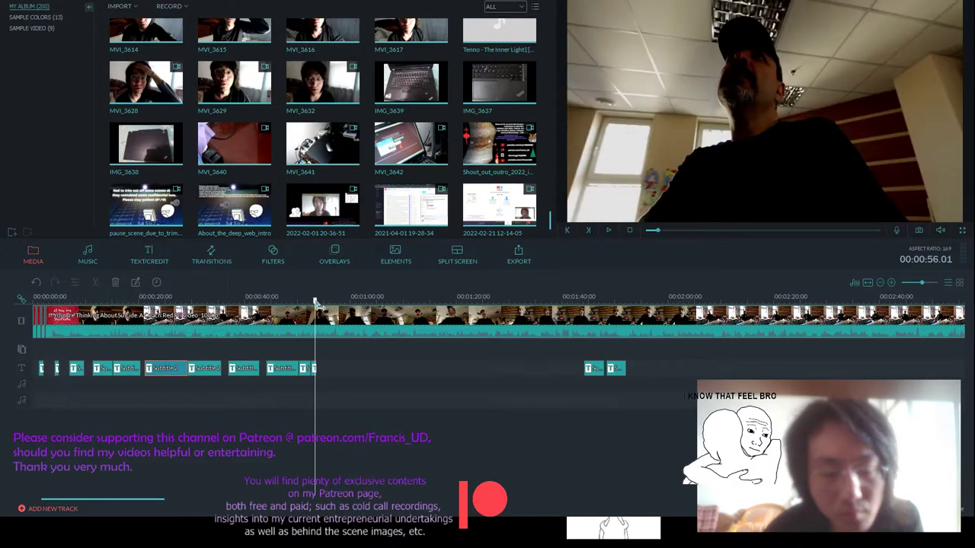
{"action": "left_click", "coordinate": [319, 301]}
{"action": "key", "text": "ctrl+v"}
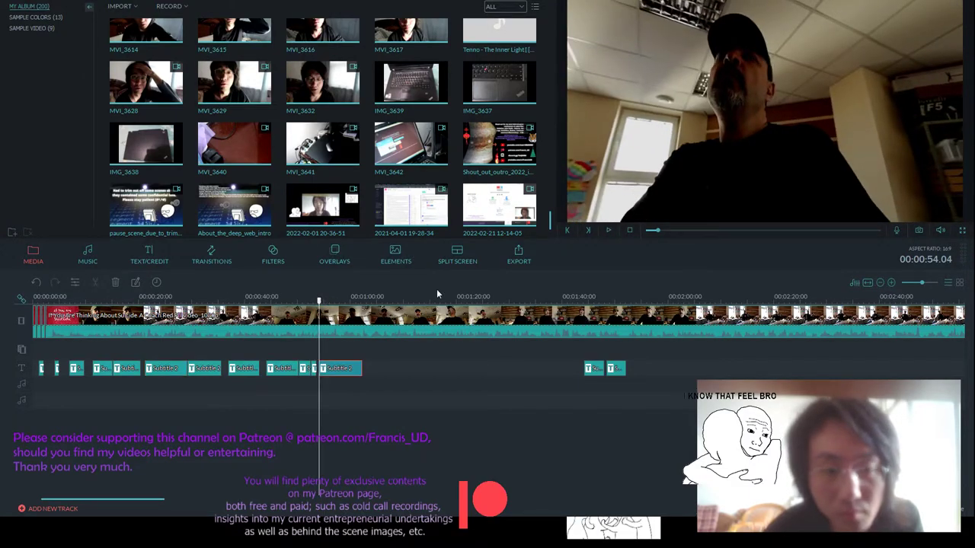
- Play on to the next spoken line, paste another copy of the subtitle clip and position its start at about 1:03
{"action": "left_click", "coordinate": [609, 230]}
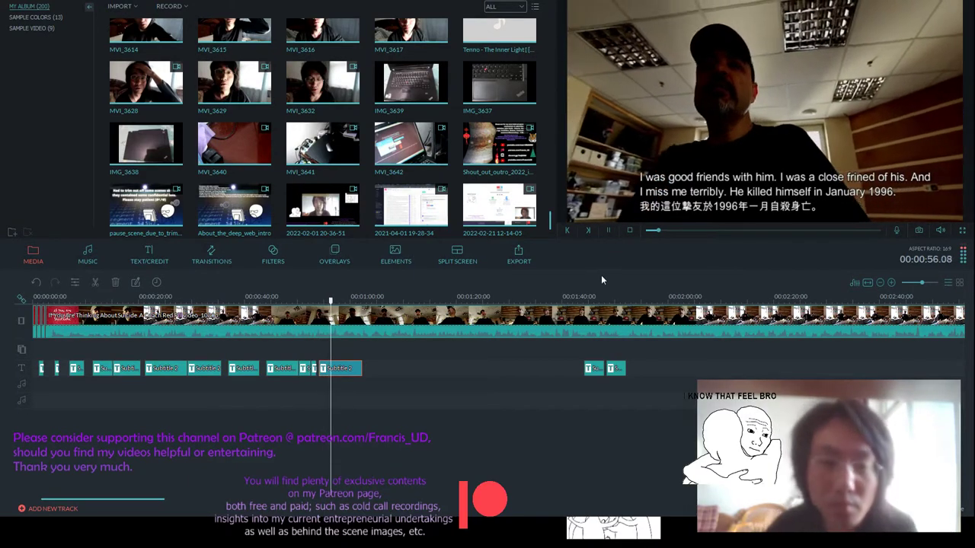
{"action": "key", "text": "ctrl+minus"}
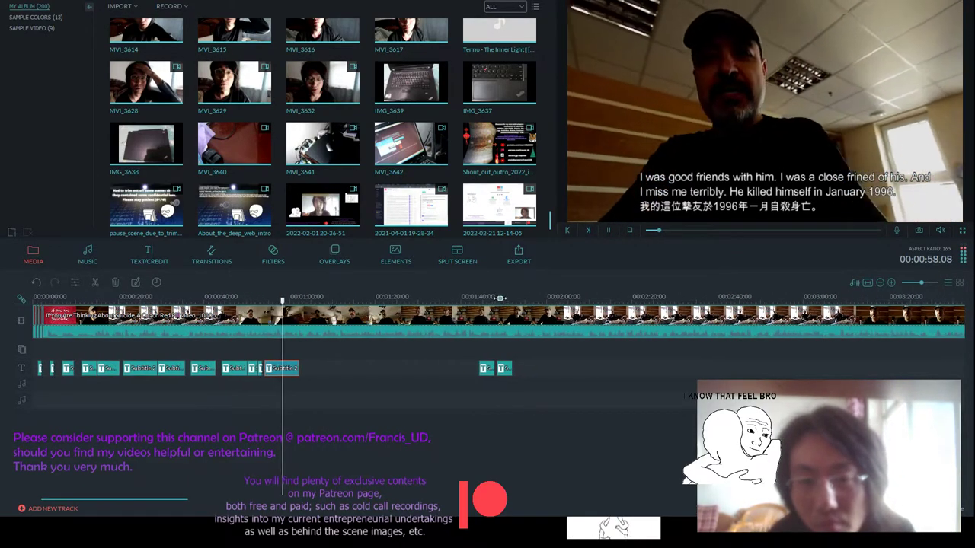
{"action": "key", "text": "ctrl+minus"}
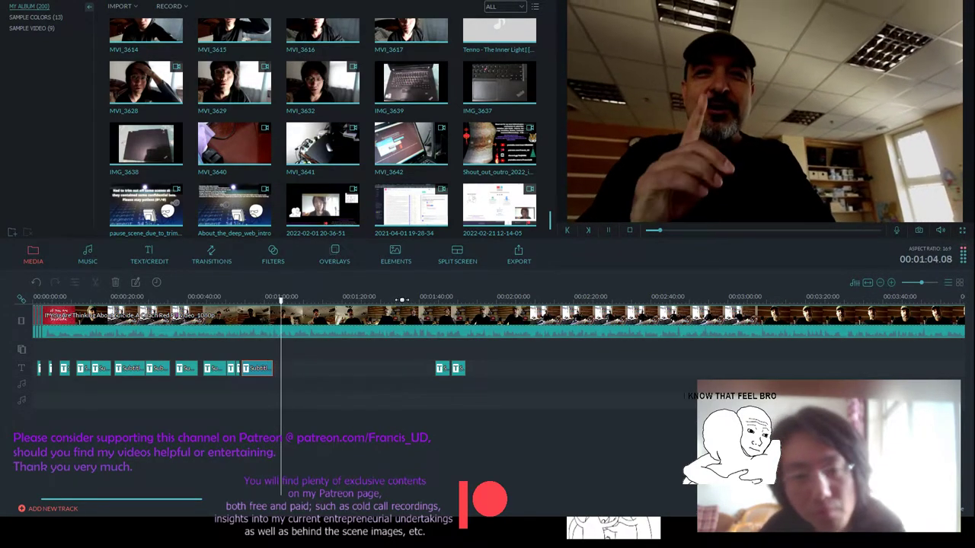
{"action": "key", "text": "ctrl+minus"}
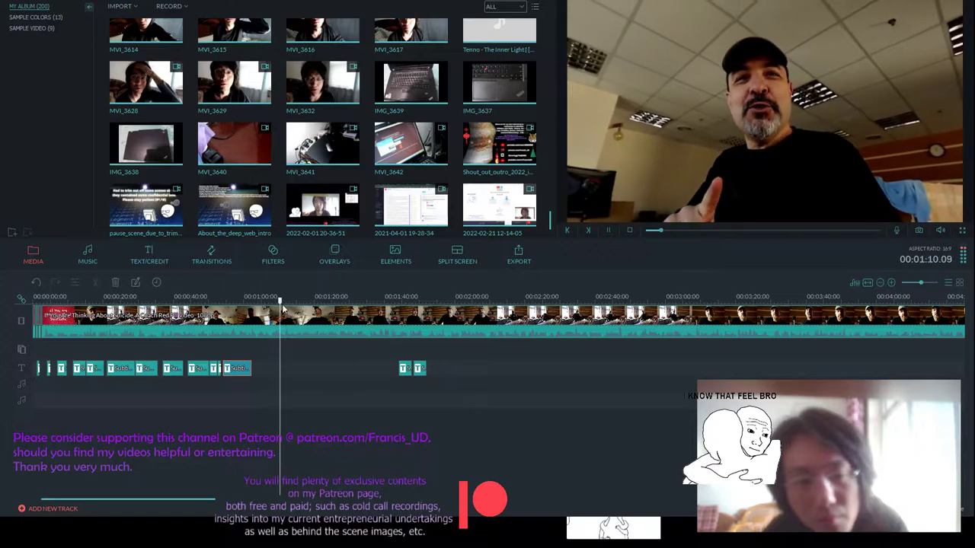
{"action": "left_click_drag", "start_coordinate": [281, 304], "coordinate": [257, 305]}
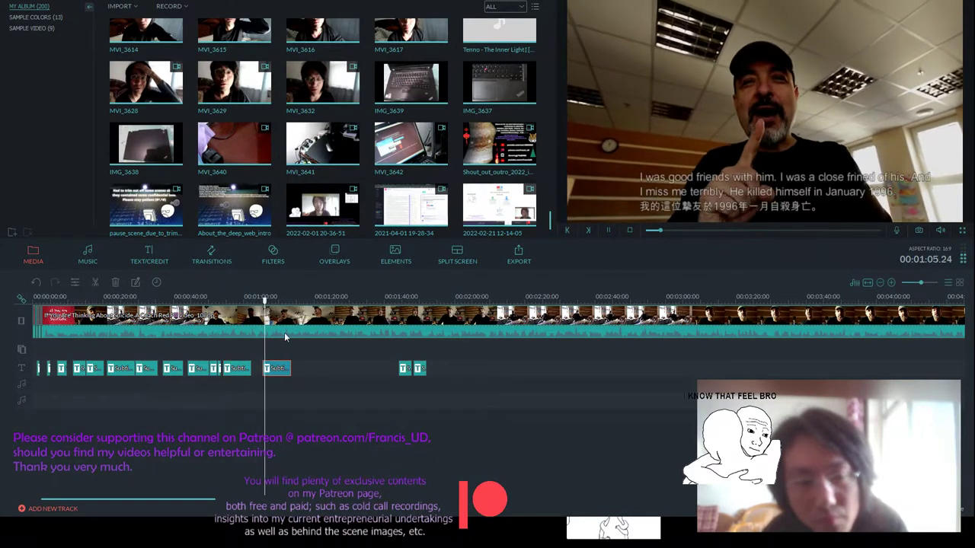
{"action": "key", "text": "space"}
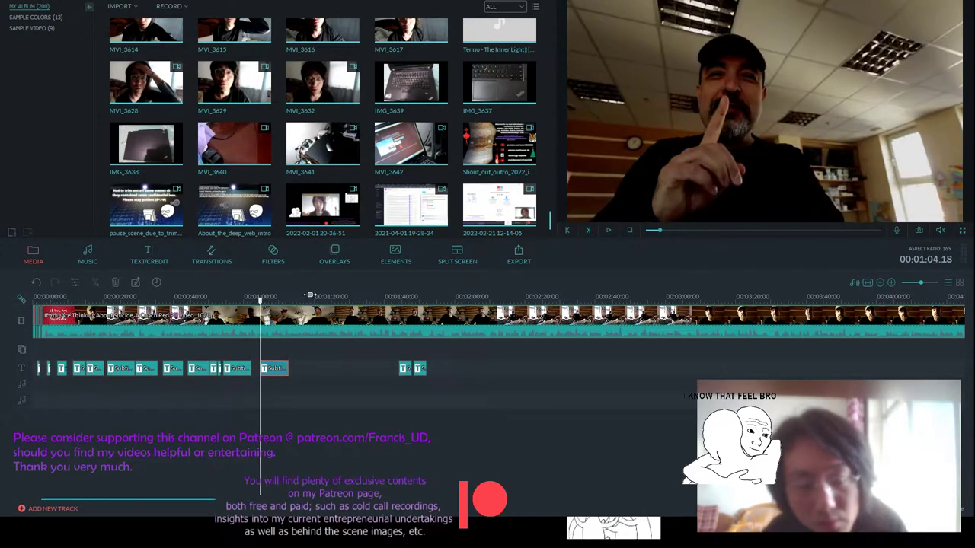
{"action": "scroll", "coordinate": [309, 294], "scroll_direction": "up", "scroll_amount": 2, "text": "ctrl"}
{"action": "left_click", "coordinate": [501, 370]}
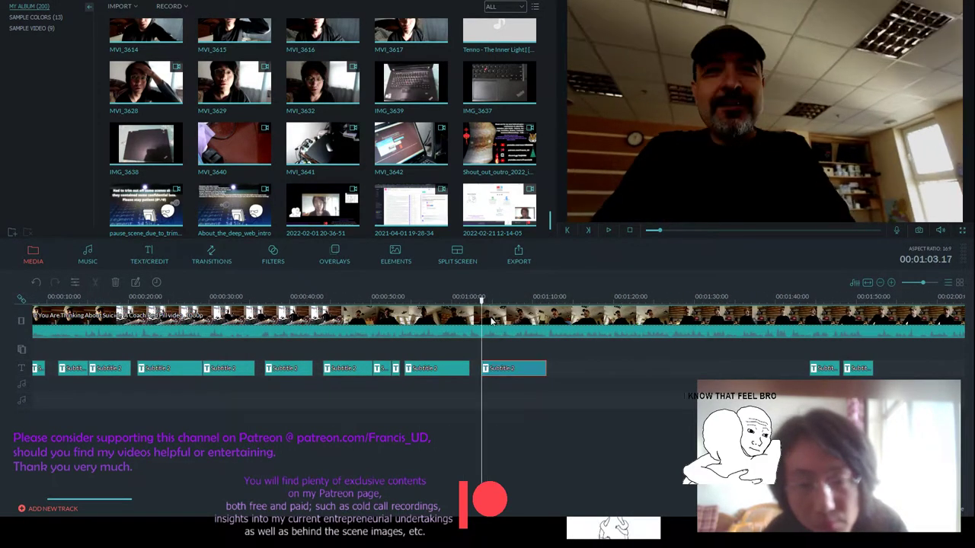
{"action": "left_click", "coordinate": [468, 298]}
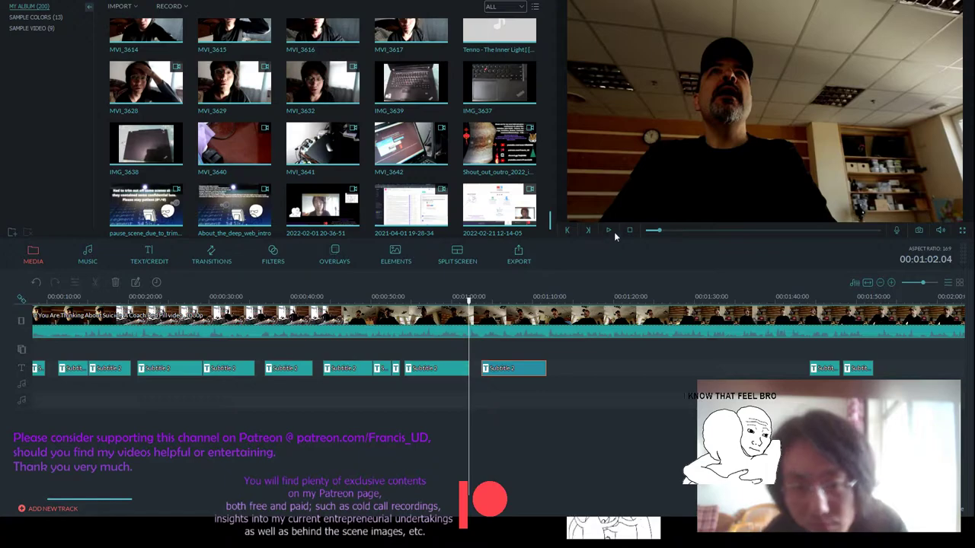
{"action": "left_click", "coordinate": [610, 230]}
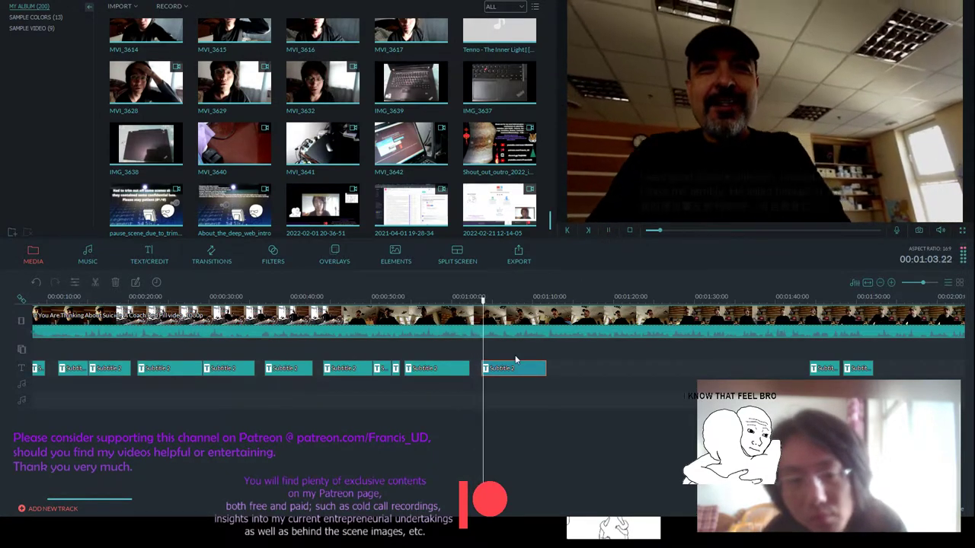
{"action": "left_click_drag", "start_coordinate": [514, 369], "coordinate": [509, 368]}
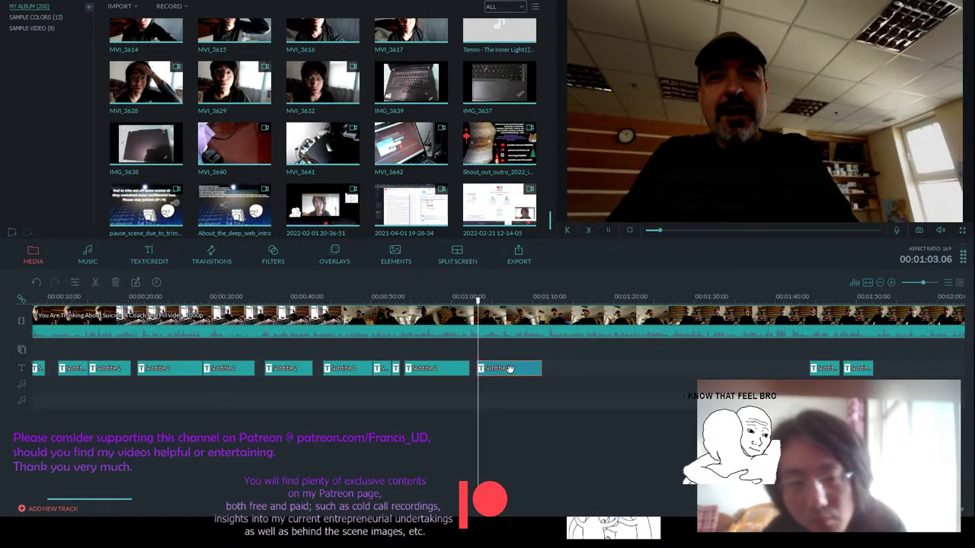
- Replace the clip's text with "When I'm gone, there're going to feel soooooo bad about it. They're going to feel so guilty about having driving me to suicide."
{"action": "double_click", "coordinate": [509, 369]}
{"action": "left_click_drag", "start_coordinate": [889, 191], "coordinate": [592, 181]}
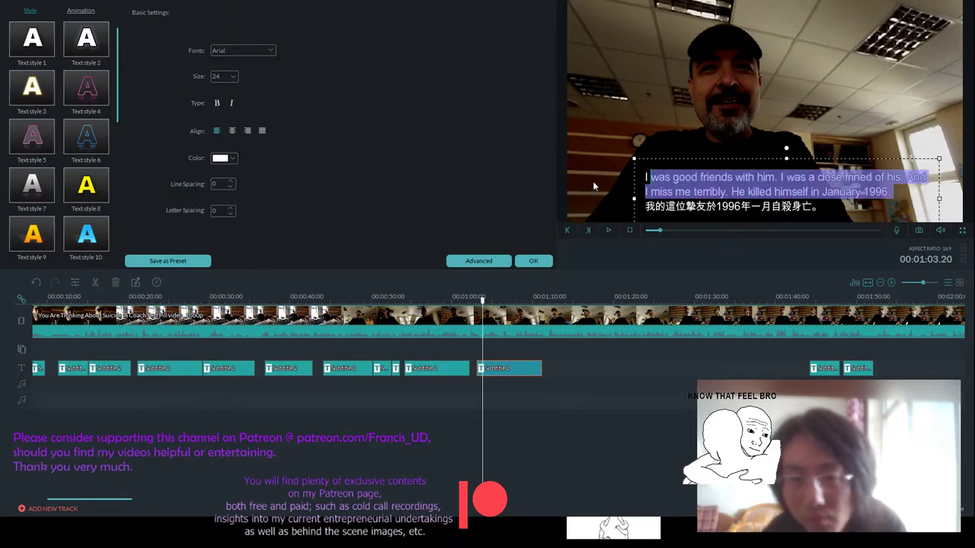
{"action": "left_click", "coordinate": [499, 260]}
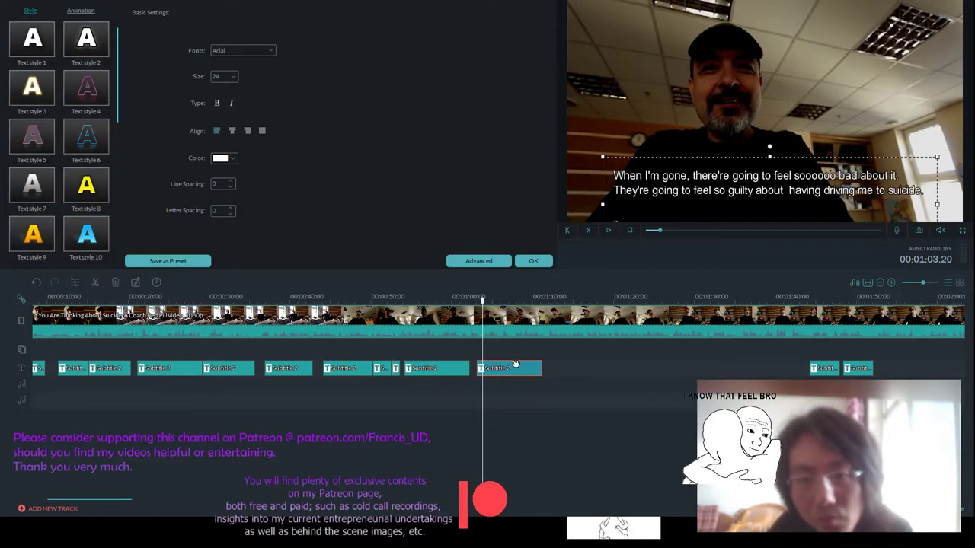
- Add a third line reading "Yeah!" to the same subtitle and close its text settings
{"action": "key", "text": "Return"}
{"action": "type", "text": "Yeah!"}
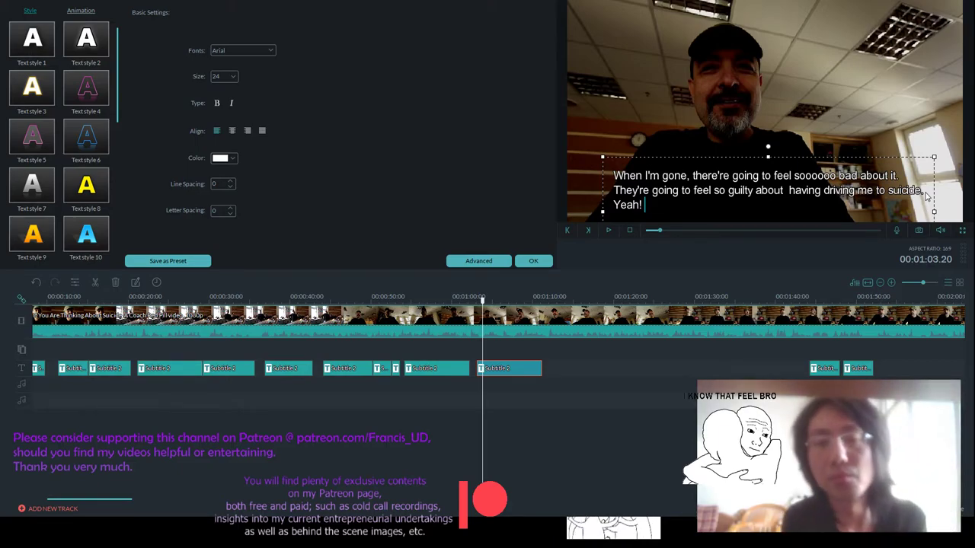
{"action": "left_click", "coordinate": [535, 260]}
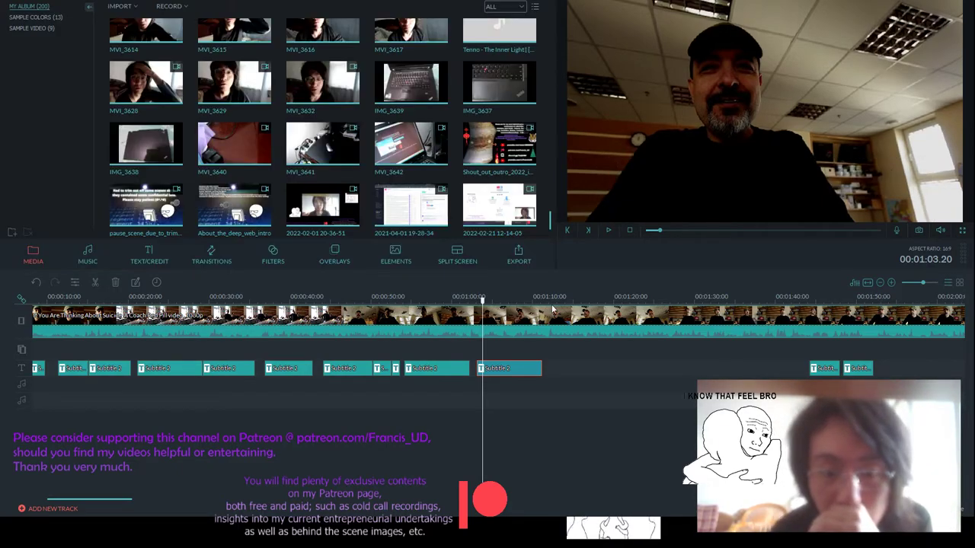
- Play through the next spoken lines, copy the latest subtitle clip and paste it on the text track at about 1:12
{"action": "left_click", "coordinate": [609, 230]}
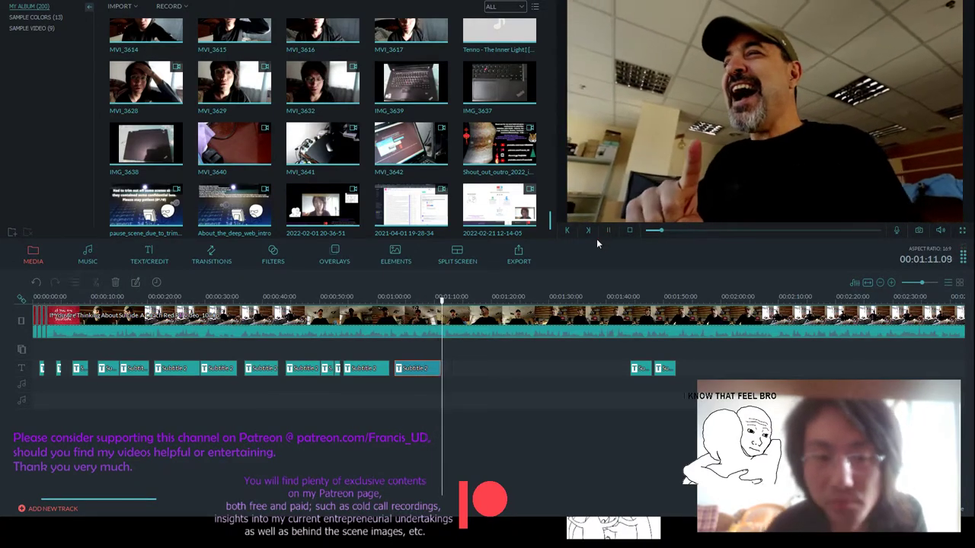
{"action": "left_click", "coordinate": [428, 369]}
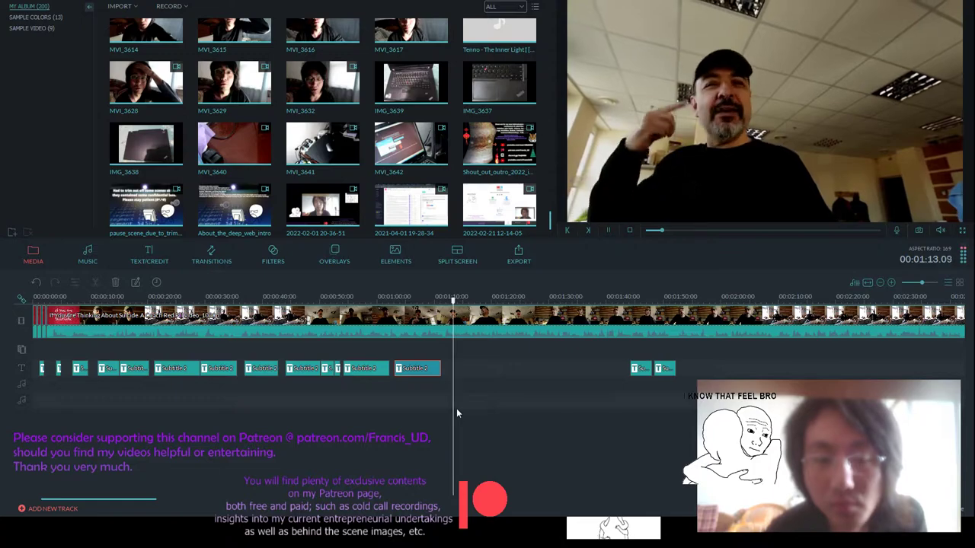
{"action": "scroll", "coordinate": [456, 408], "scroll_direction": "down", "scroll_amount": 2}
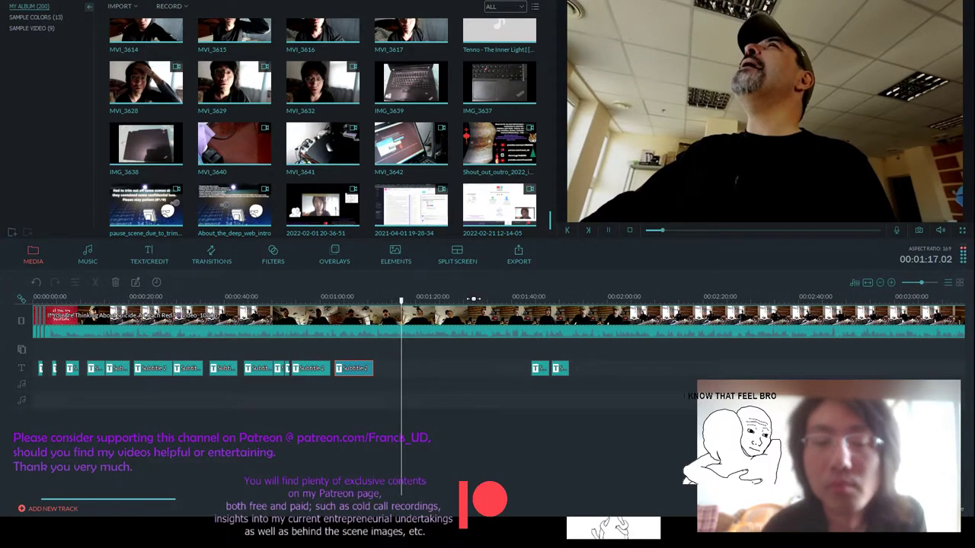
{"action": "scroll", "coordinate": [631, 302], "scroll_direction": "down", "scroll_amount": 1}
{"action": "scroll", "coordinate": [632, 301], "scroll_direction": "down", "scroll_amount": 3}
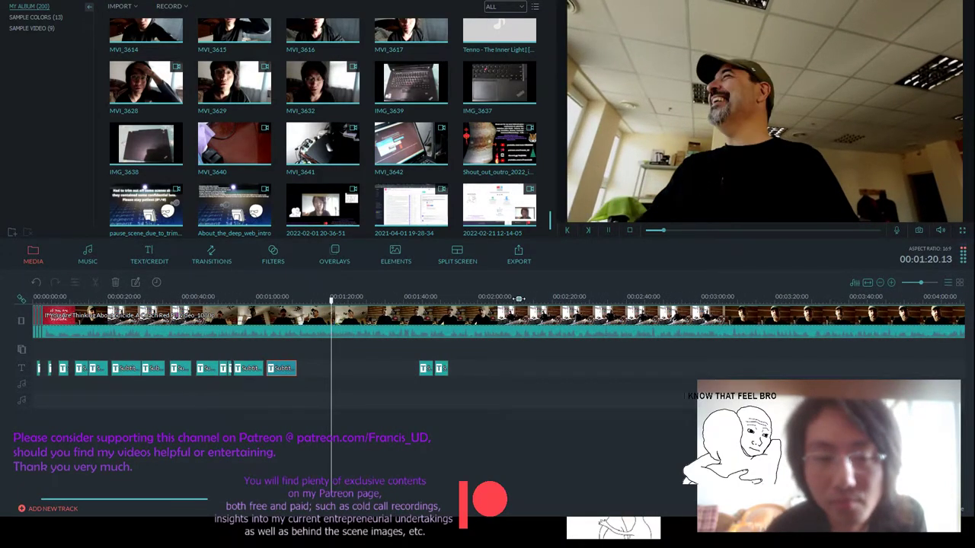
{"action": "scroll", "coordinate": [518, 299], "scroll_direction": "up", "scroll_amount": 2}
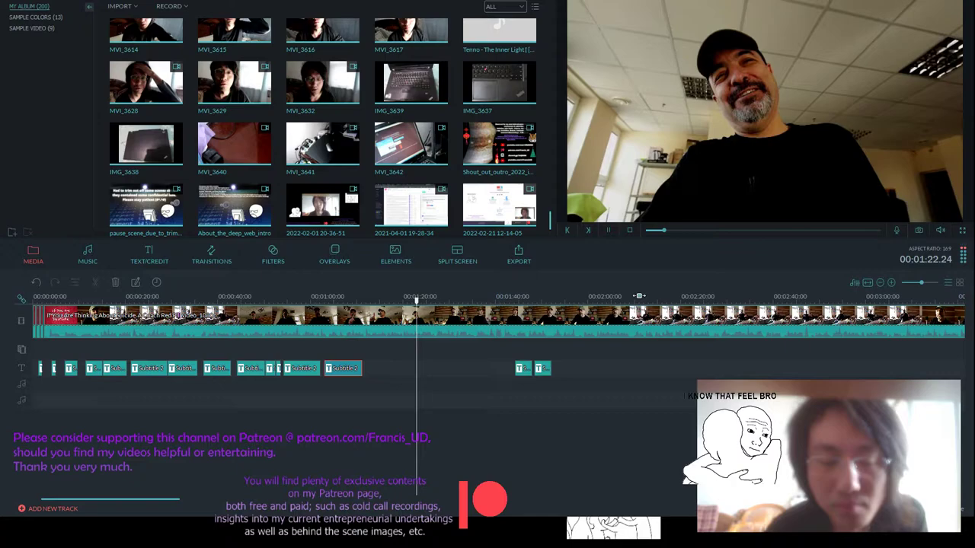
{"action": "left_click_drag", "start_coordinate": [425, 301], "coordinate": [364, 303]}
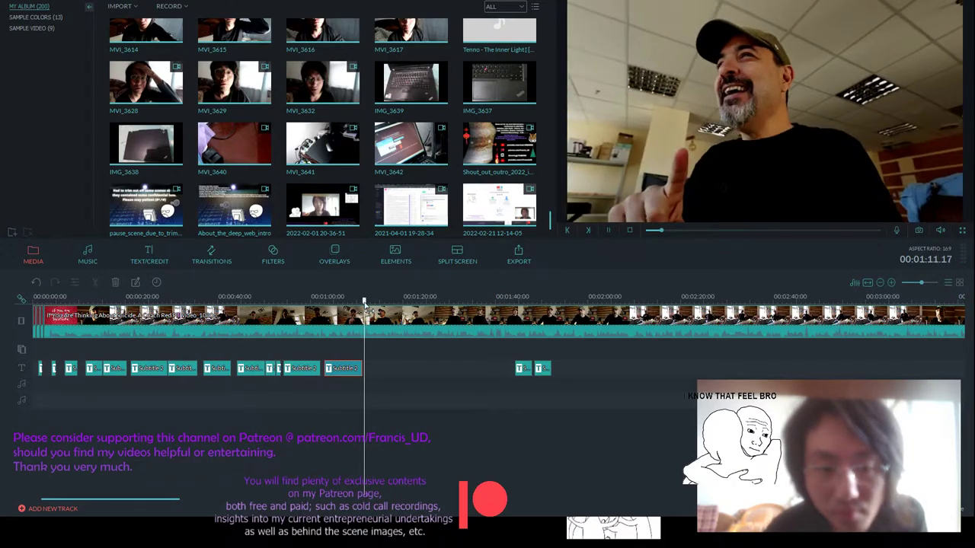
{"action": "key", "text": "ctrl+v"}
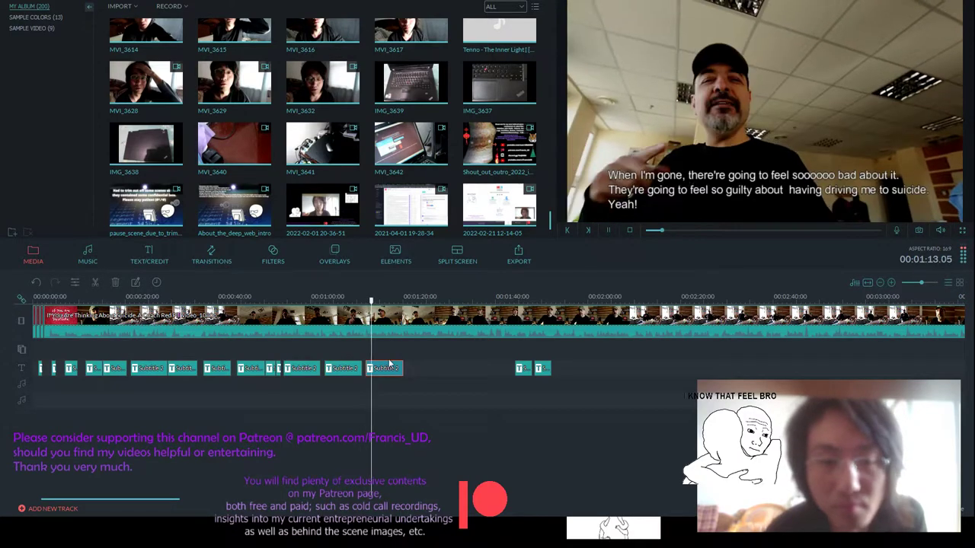
- Replace the pasted clip's text with "They're gonna cry. You know."
{"action": "double_click", "coordinate": [646, 205]}
{"action": "left_click_drag", "start_coordinate": [646, 205], "coordinate": [613, 181]}
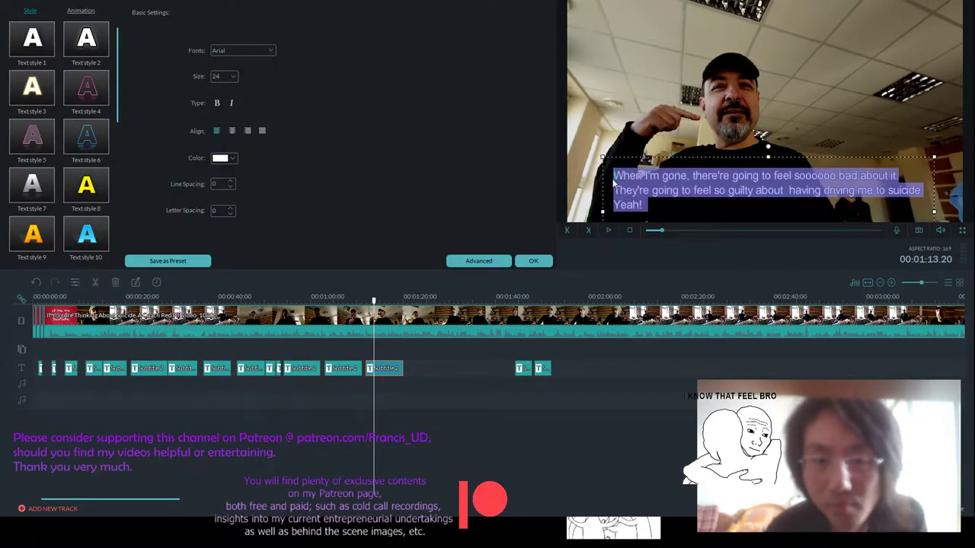
{"action": "type", "text": "They"}
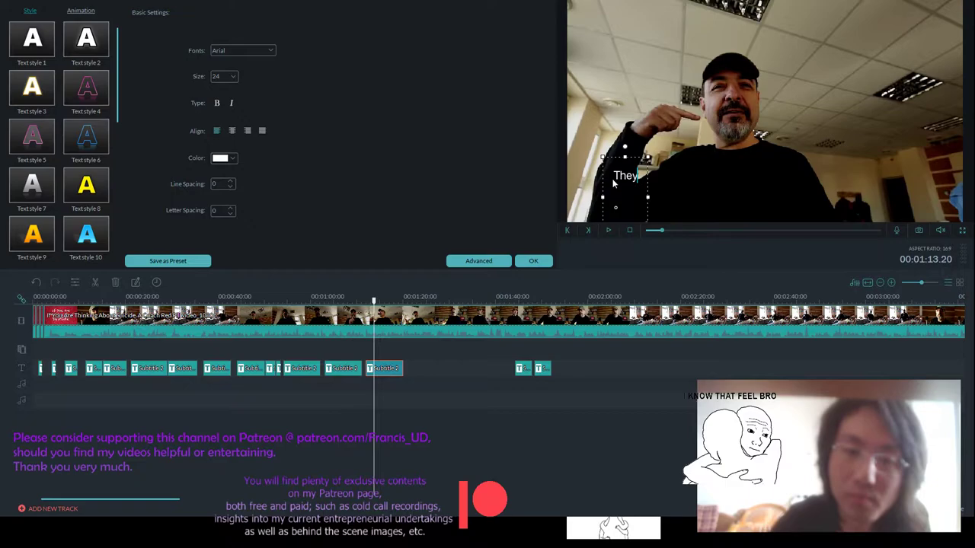
{"action": "type", "text": "'re gonna cry. "}
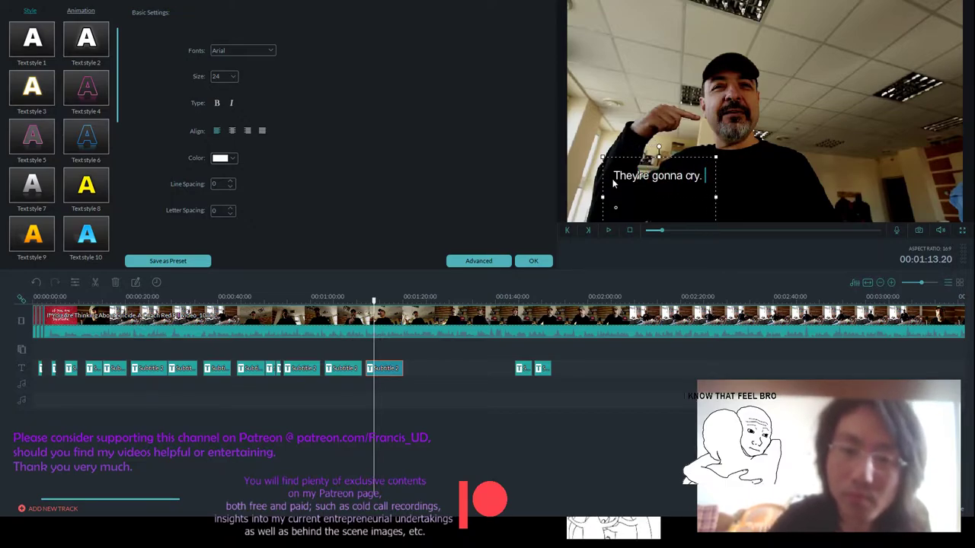
{"action": "type", "text": "You know."}
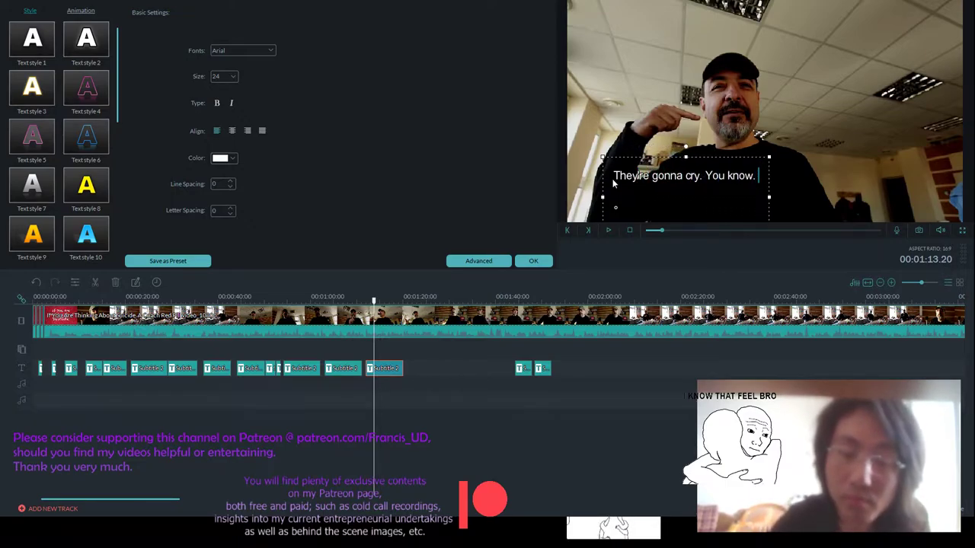
- Extend the subtitle with "I started, kinda, picturing all sort of those stupid shit. I even pictured in my head what my funeral would be like, yeah!"
{"action": "left_click", "coordinate": [507, 258]}
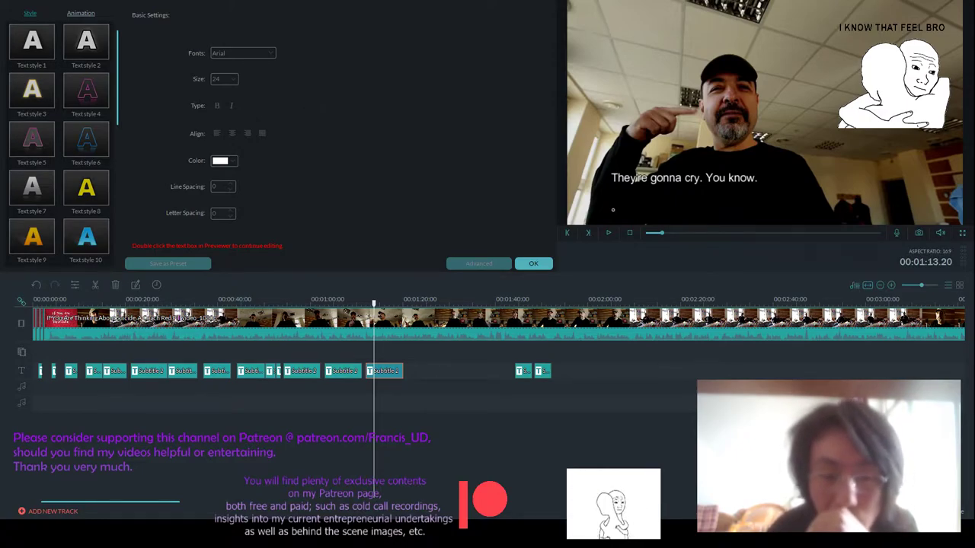
{"action": "double_click", "coordinate": [684, 178]}
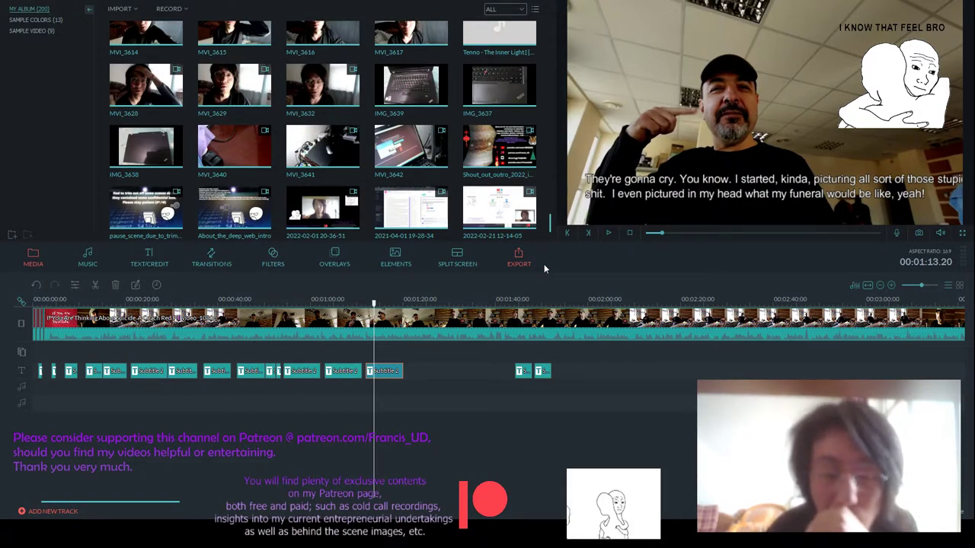
- Play on to the next spoken line and paste another copy of the subtitle clip on the text track at about 1:21
{"action": "left_click", "coordinate": [605, 233]}
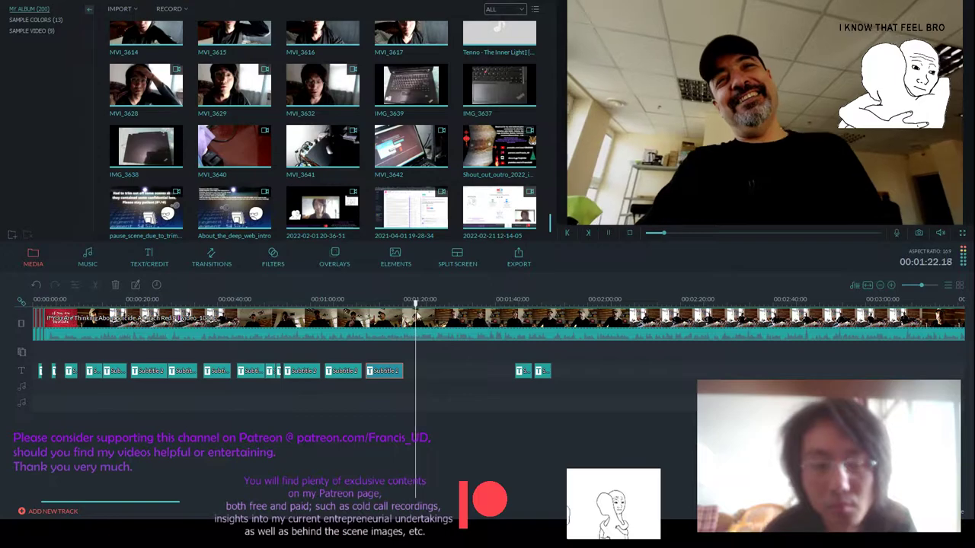
{"action": "scroll", "coordinate": [372, 312], "scroll_direction": "down", "scroll_amount": 2}
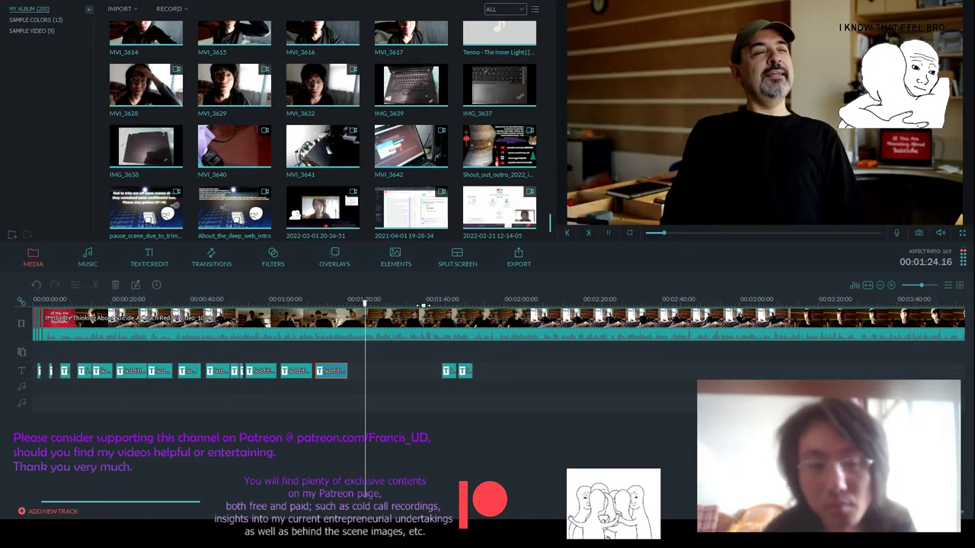
{"action": "left_click_drag", "start_coordinate": [371, 309], "coordinate": [351, 306]}
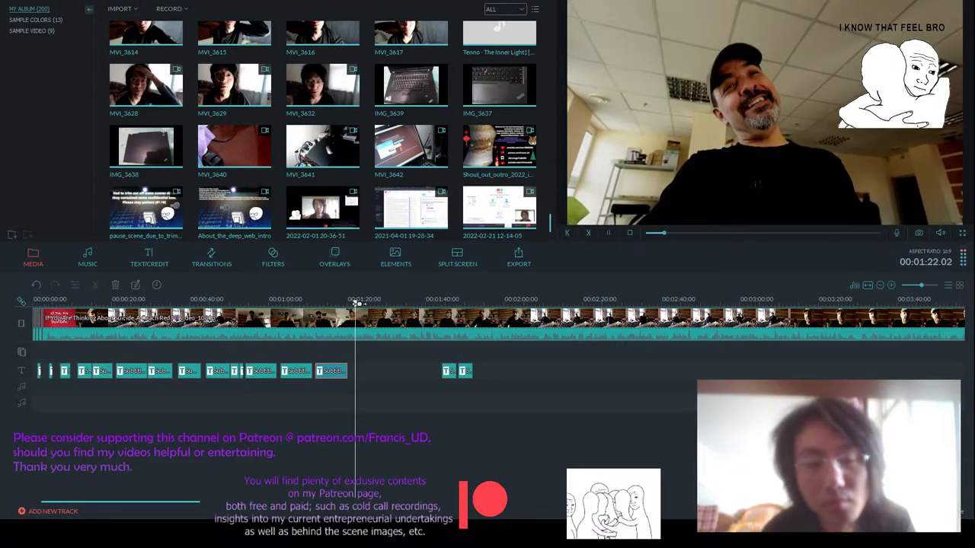
{"action": "left_click_drag", "start_coordinate": [357, 303], "coordinate": [353, 305]}
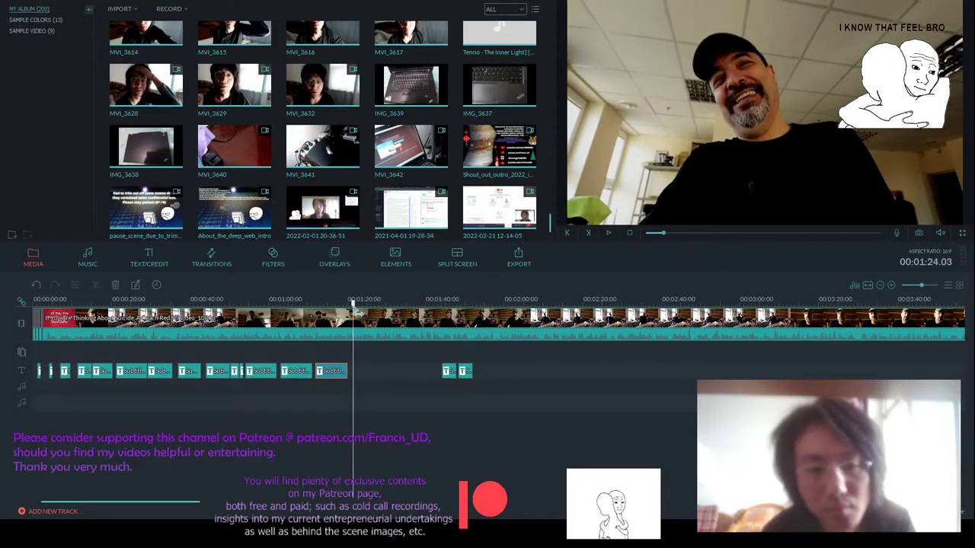
{"action": "key", "text": "space"}
{"action": "key", "text": "ctrl+v"}
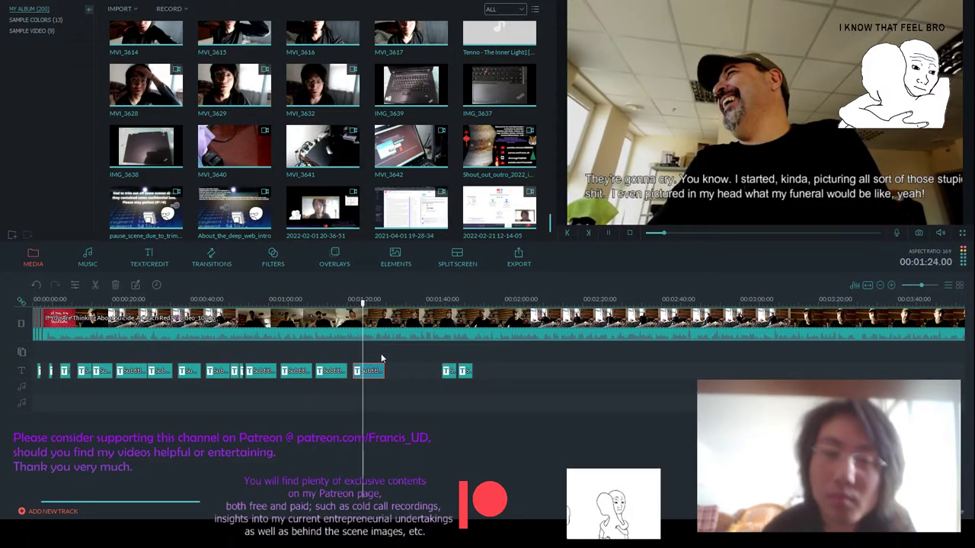
{"action": "key", "text": "space"}
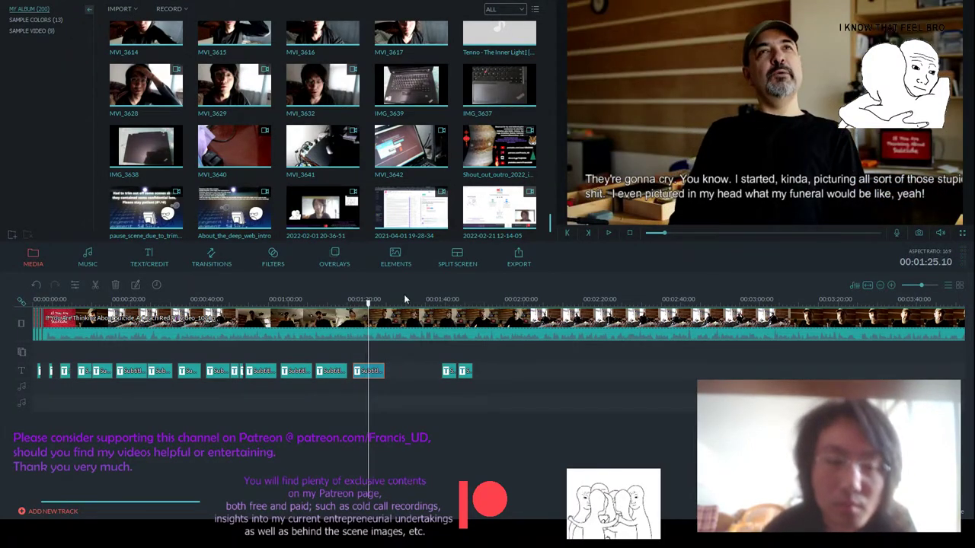
- Split the pasted subtitle clip at 1:25.10 and position its halves to start at about 1:21 and 1:27
{"action": "scroll", "coordinate": [457, 312], "scroll_direction": "up", "scroll_amount": 1}
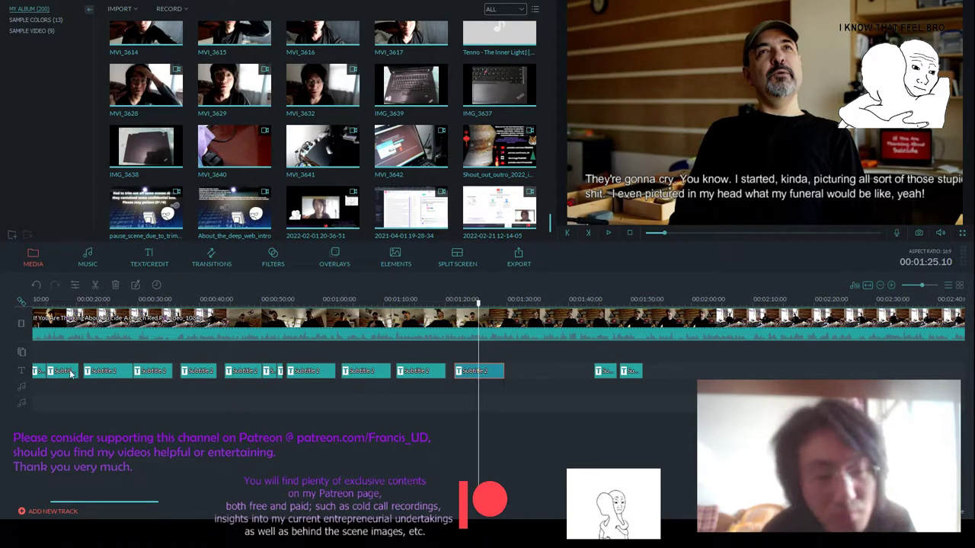
{"action": "left_click", "coordinate": [100, 287]}
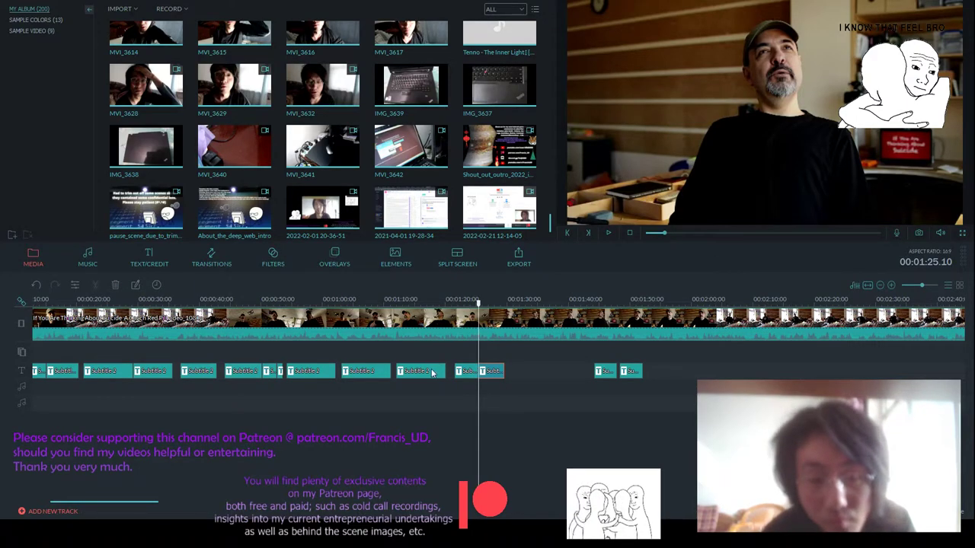
{"action": "scroll", "coordinate": [480, 374], "scroll_direction": "up", "scroll_amount": 3}
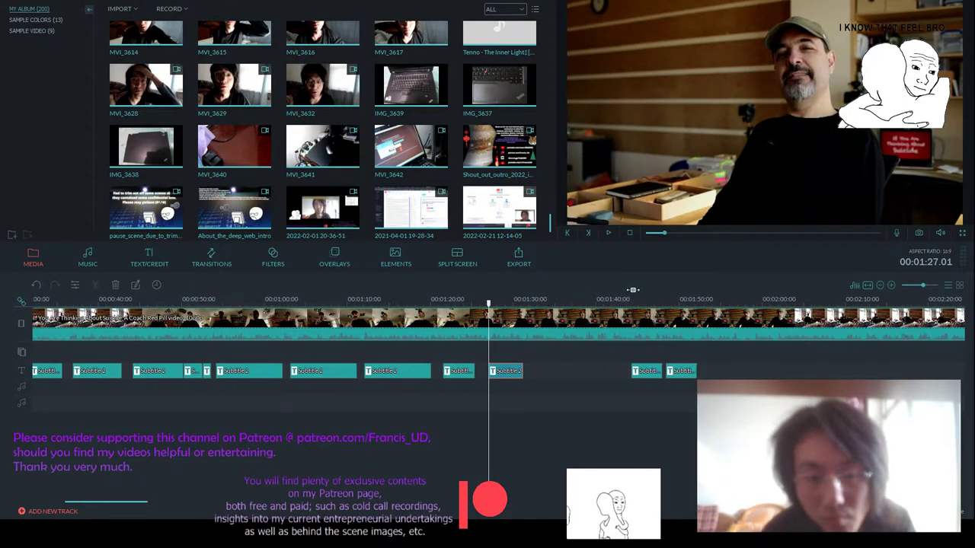
{"action": "left_click_drag", "start_coordinate": [462, 374], "coordinate": [455, 374]}
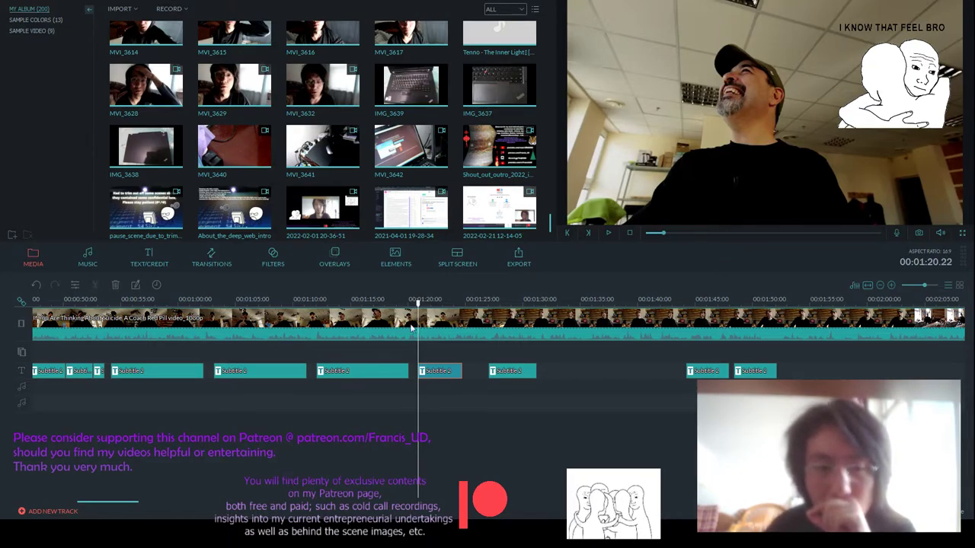
- Replace the text of the subtitle clip starting at about 1:21 with "Now it's kinda a cringe to tell you the truth."
{"action": "left_click", "coordinate": [608, 233]}
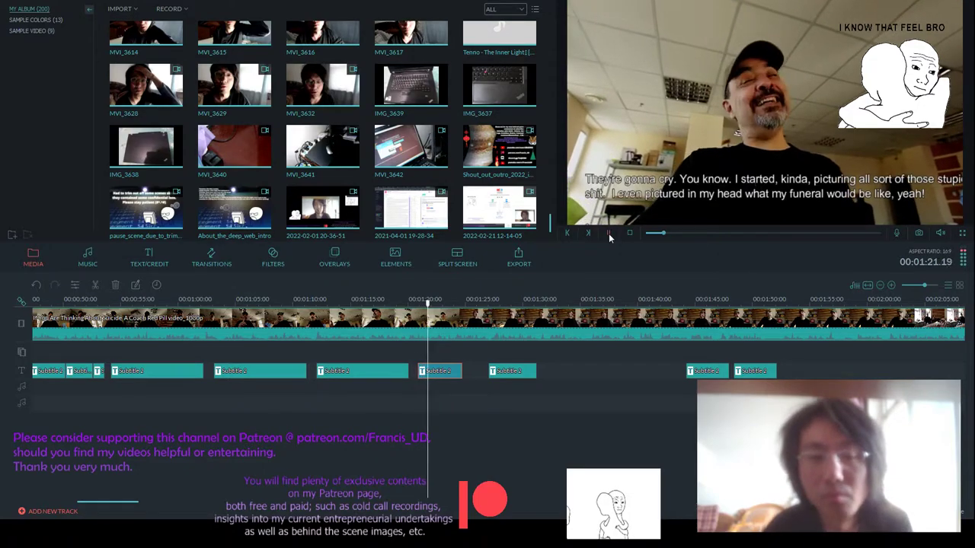
{"action": "double_click", "coordinate": [856, 200]}
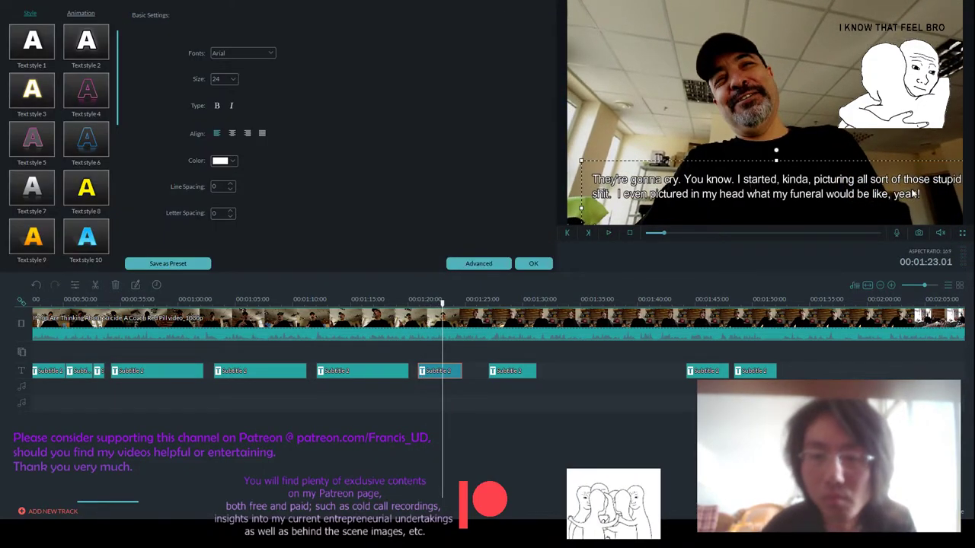
{"action": "left_click_drag", "start_coordinate": [920, 195], "coordinate": [595, 183]}
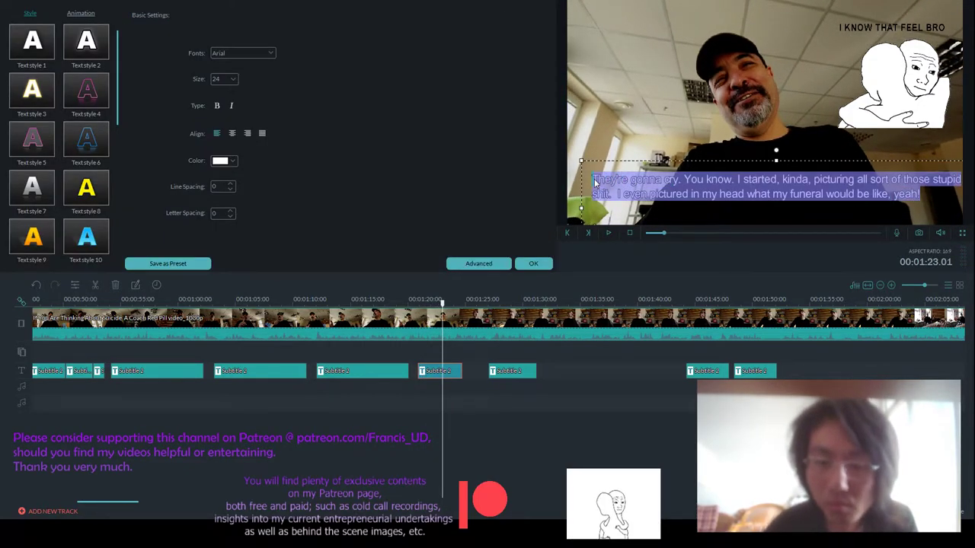
{"action": "type", "text": "Now it's"}
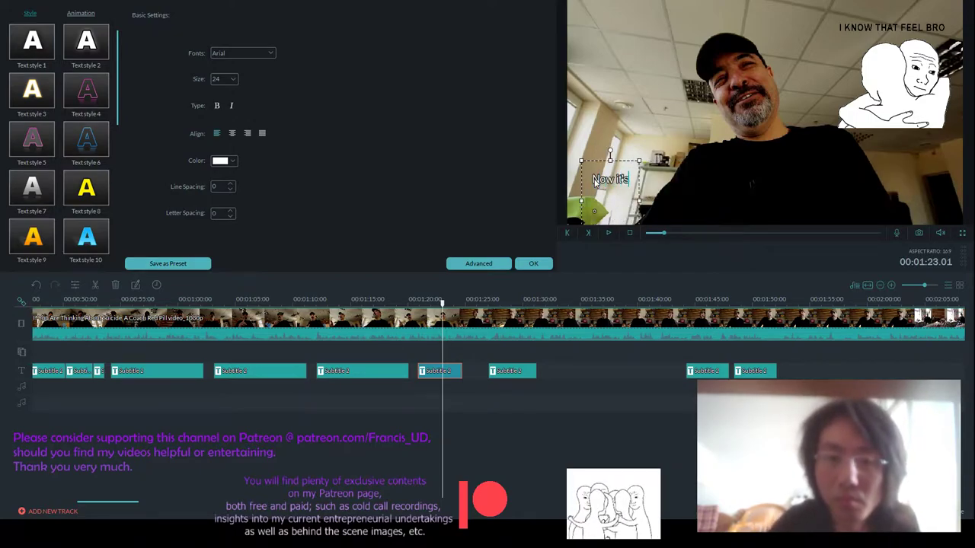
{"action": "type", "text": " kinda a cringe to t"}
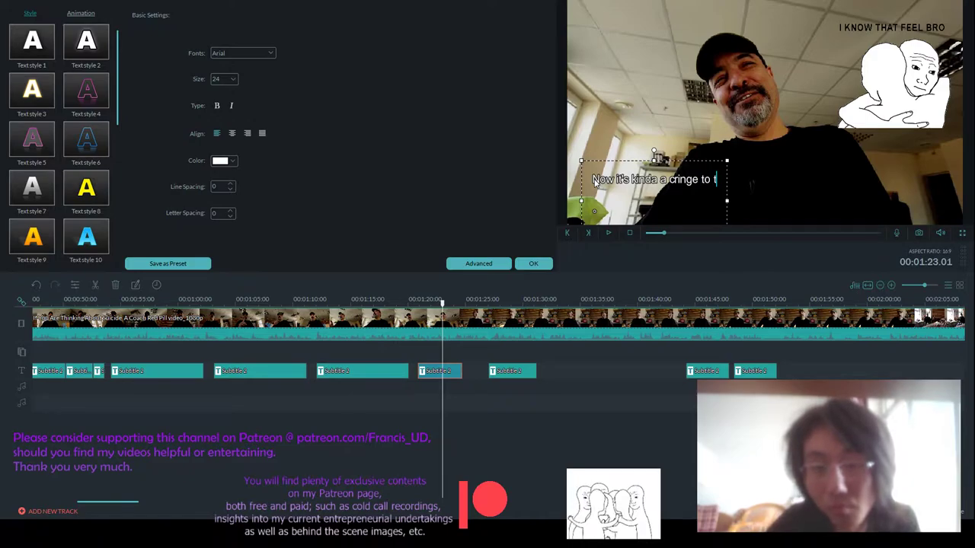
{"action": "type", "text": "ell you the truth."}
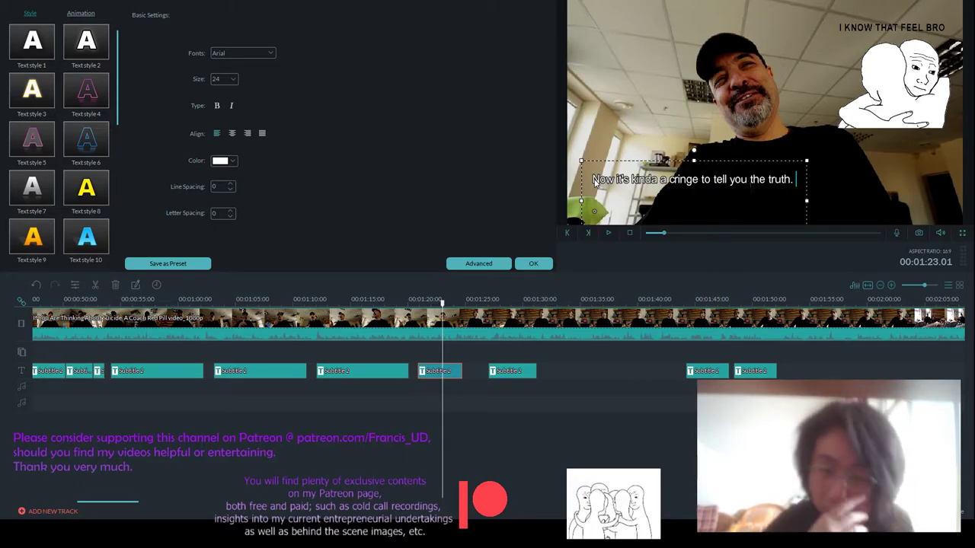
- Listen to the rest of the line, return to about 1:23 and append "Hahaha!" to the subtitle
{"action": "left_click", "coordinate": [609, 233]}
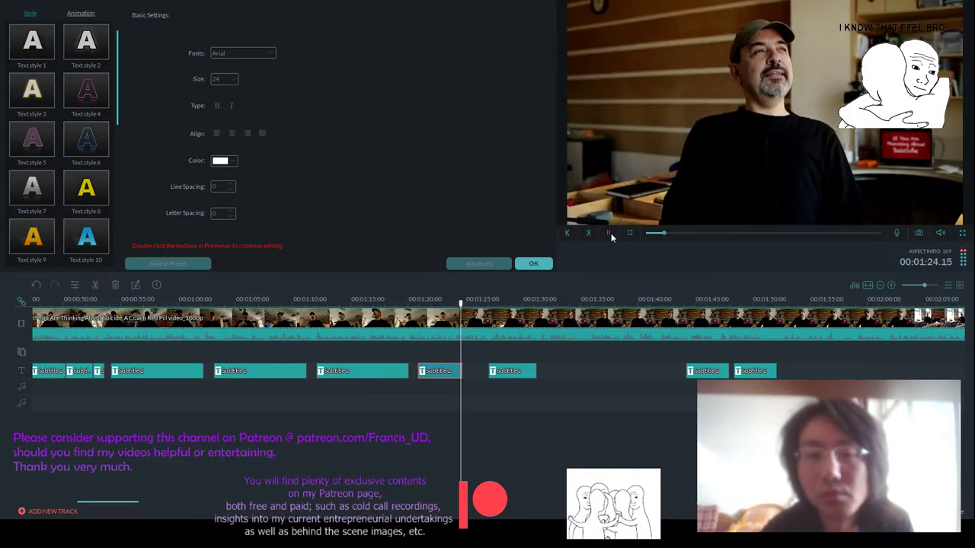
{"action": "left_click", "coordinate": [610, 233]}
{"action": "key", "text": "Left"}
{"action": "key", "text": "Left"}
{"action": "key", "text": "Left"}
{"action": "key", "text": "Left"}
{"action": "key", "text": "Left"}
{"action": "key", "text": "Left"}
{"action": "key", "text": "Left"}
{"action": "key", "text": "Left"}
{"action": "key", "text": "Left"}
{"action": "key", "text": "Left"}
{"action": "key", "text": "Left"}
{"action": "key", "text": "Left"}
{"action": "key", "text": "Left"}
{"action": "key", "text": "Left"}
{"action": "key", "text": "Left"}
{"action": "key", "text": "Left"}
{"action": "key", "text": "Left"}
{"action": "key", "text": "Left"}
{"action": "key", "text": "Left"}
{"action": "key", "text": "Left"}
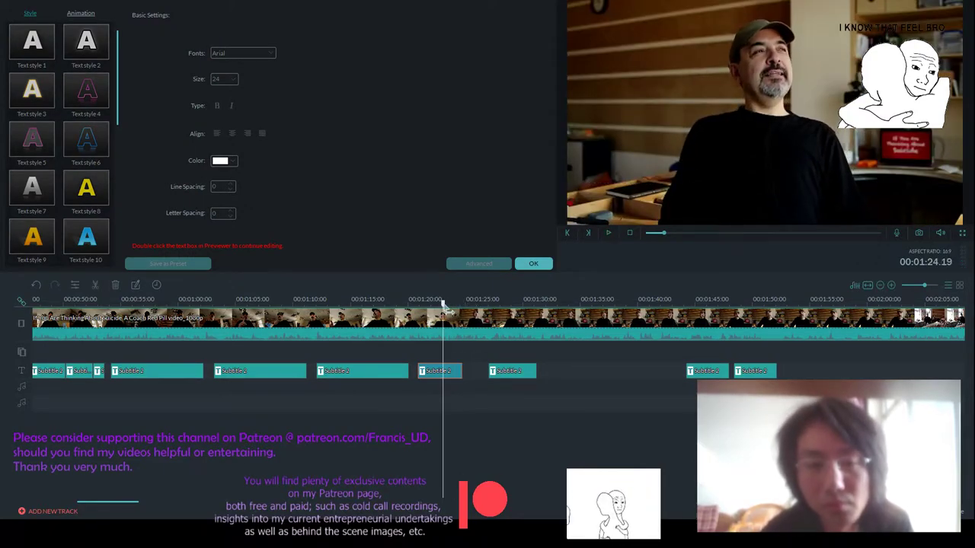
{"action": "double_click", "coordinate": [771, 185]}
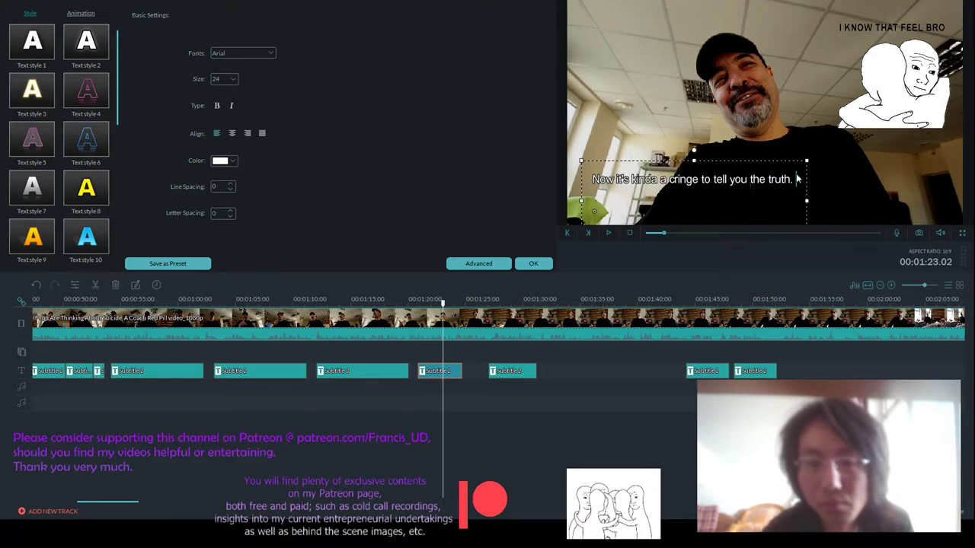
{"action": "type", "text": "Hahaha!"}
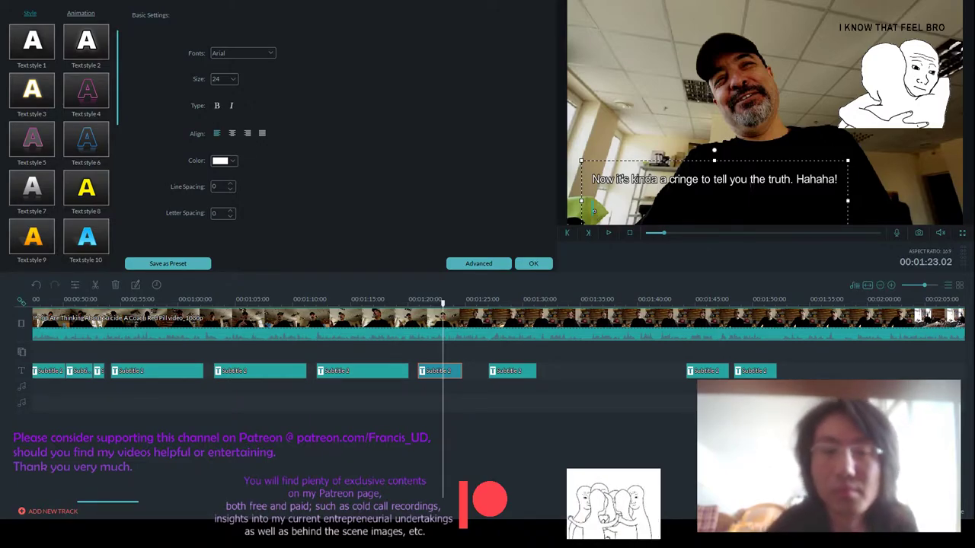
- Add the Chinese line "現在回憶起來這個真tm尷尬 蛤蛤蛤。" below the English subtitle and apply the text
{"action": "key", "text": "Return"}
{"action": "type", "text": "現在。"}
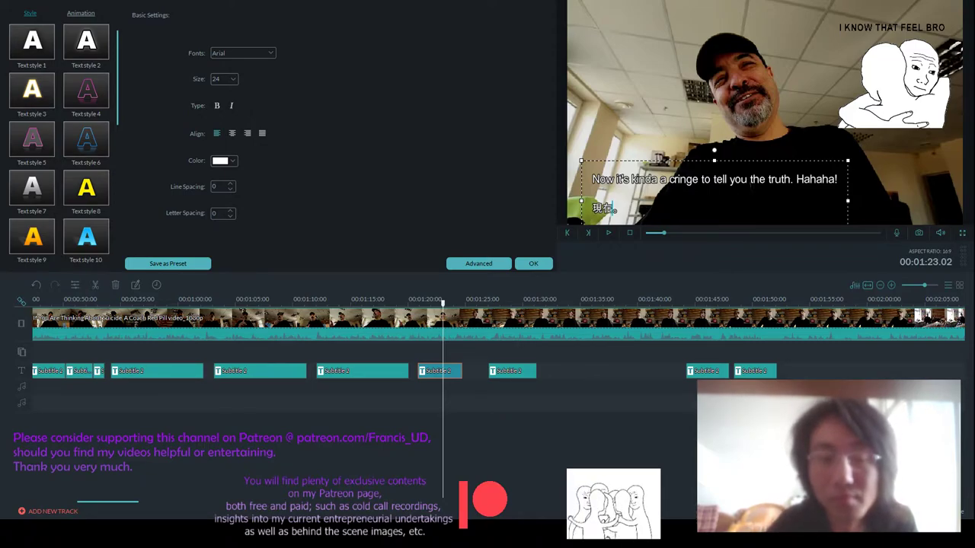
{"action": "type", "text": "回憶起來"}
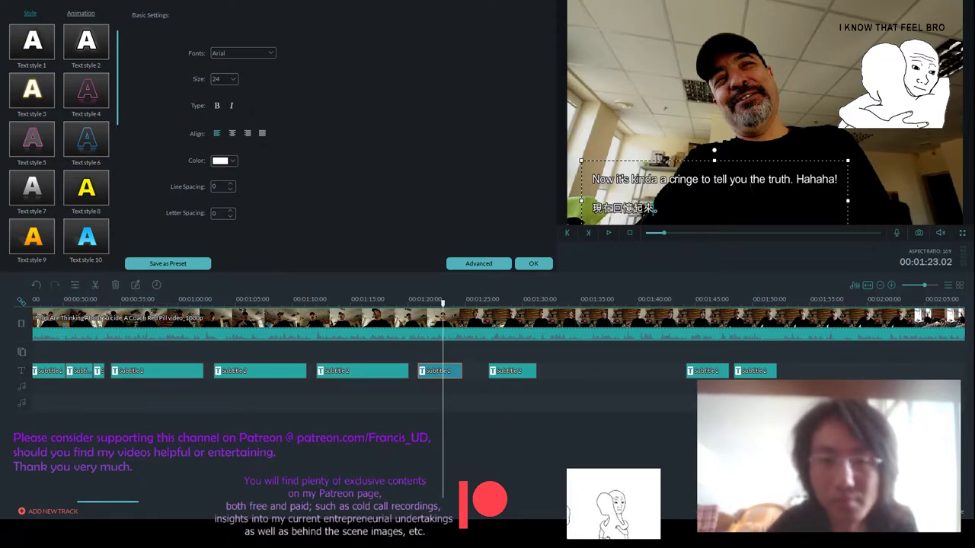
{"action": "type", "text": "這個"}
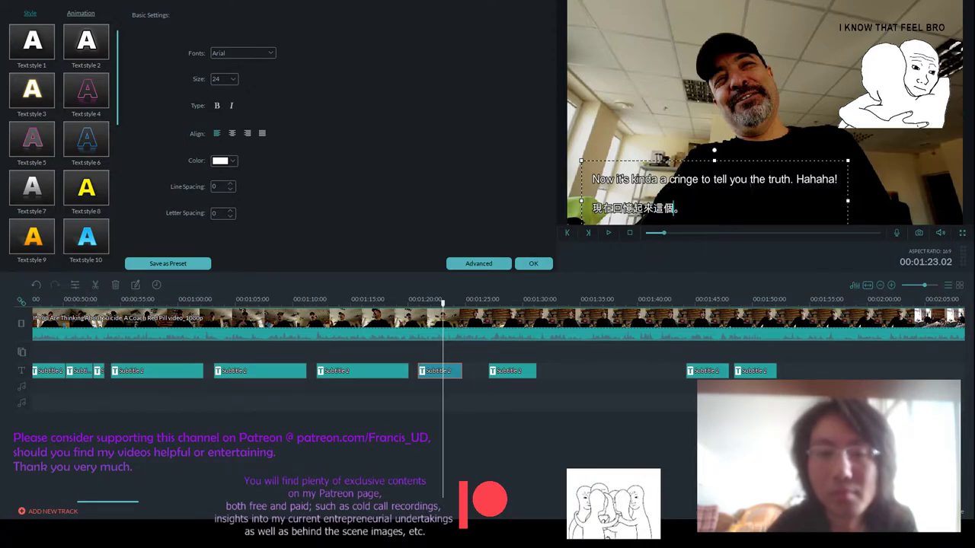
{"action": "type", "text": "真tm"}
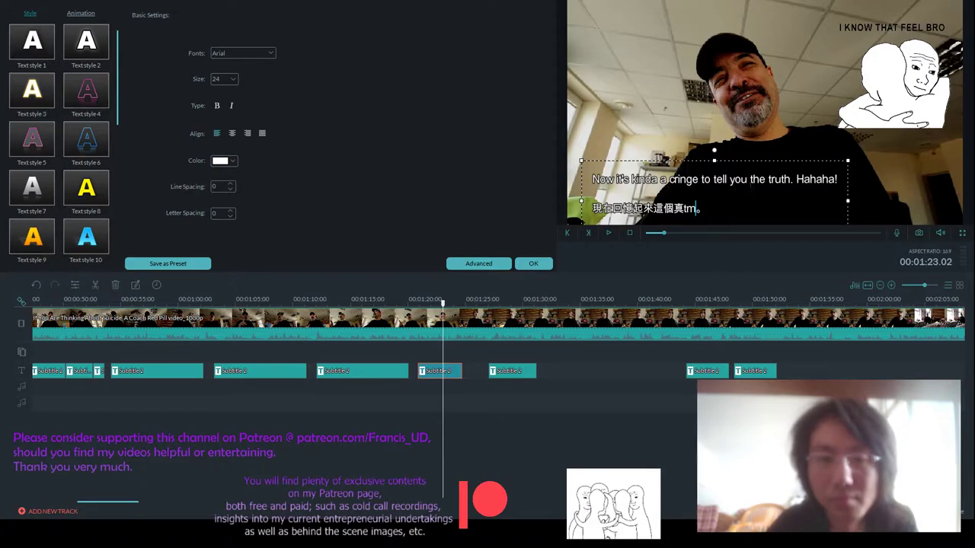
{"action": "type", "text": "尷尬"}
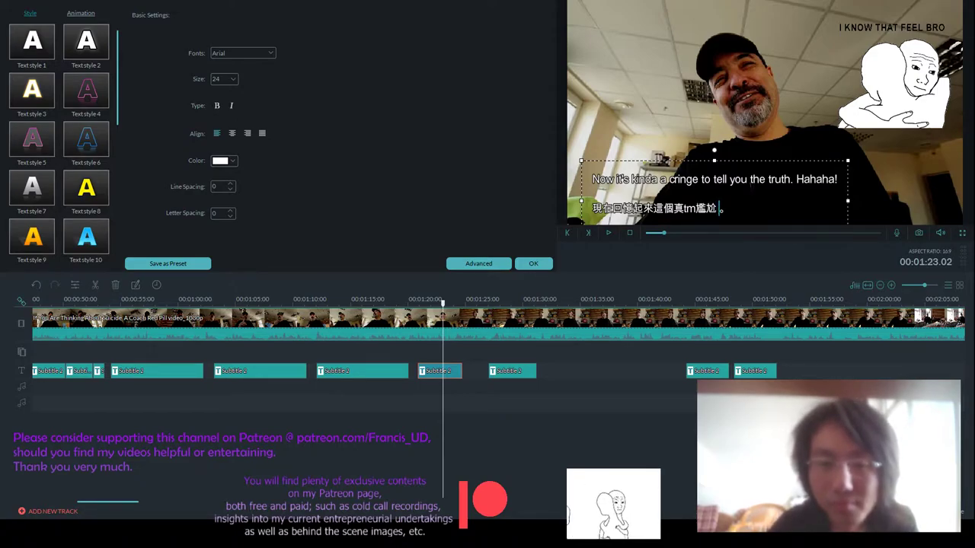
{"action": "type", "text": " 蛤蛤蛤"}
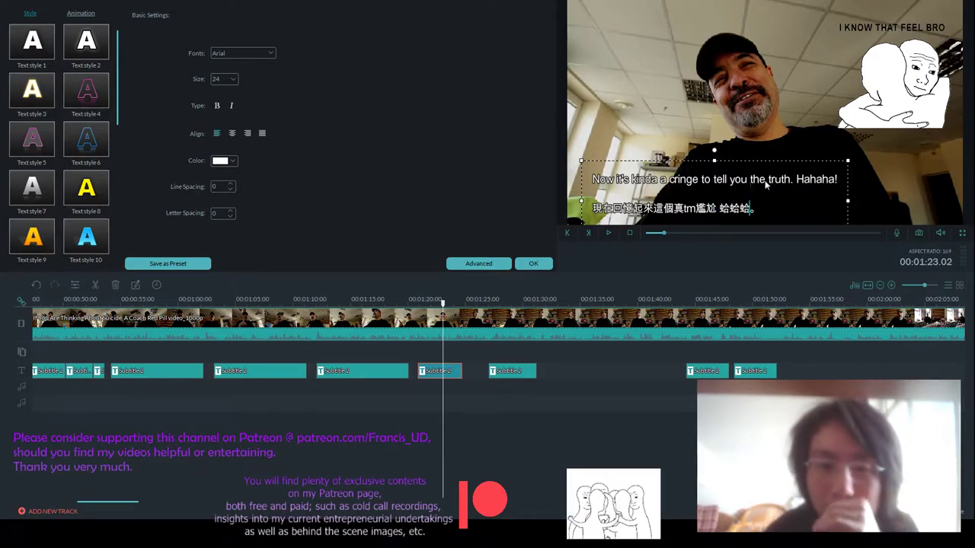
{"action": "left_click", "coordinate": [535, 265]}
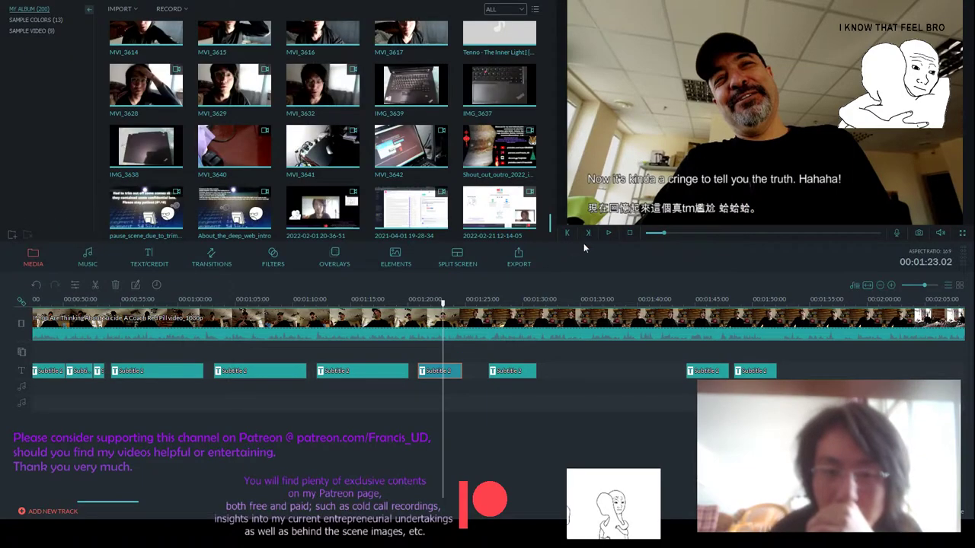
- Listen to the following spoken lines up to about 1:35
{"action": "left_click", "coordinate": [607, 233]}
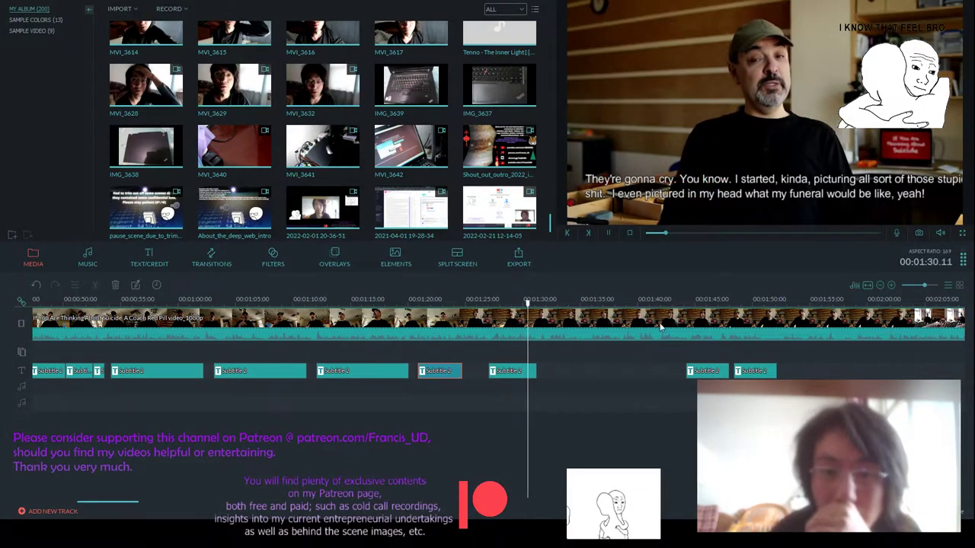
{"action": "scroll", "coordinate": [613, 300], "scroll_direction": "down", "scroll_amount": 2}
{"action": "scroll", "coordinate": [614, 300], "scroll_direction": "down", "scroll_amount": 2}
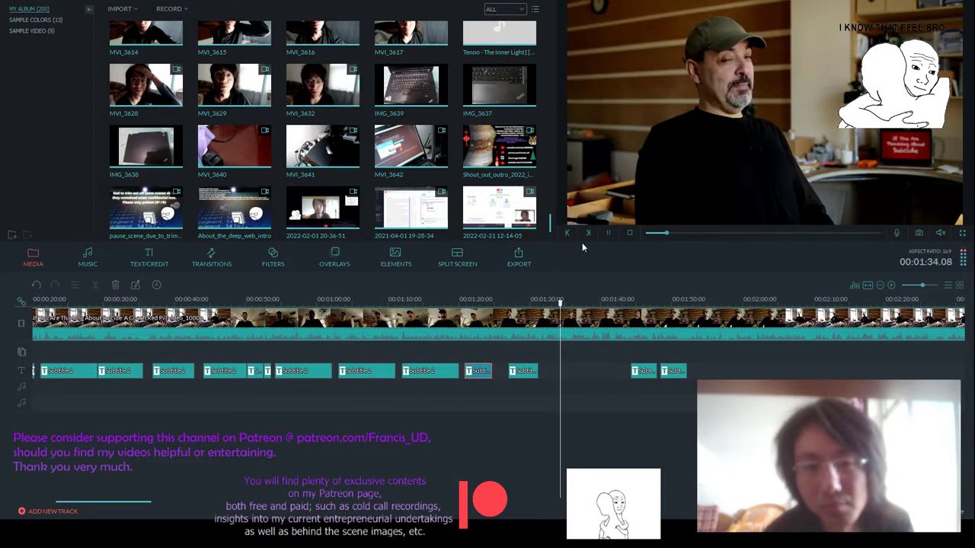
{"action": "left_click", "coordinate": [609, 232]}
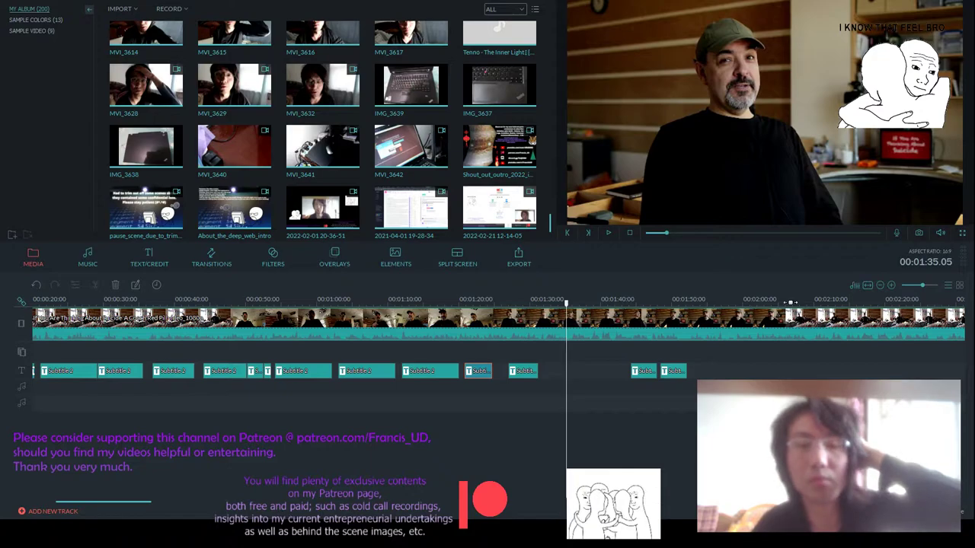
- Return to about 1:25, find where the next line begins and move the next subtitle clip to start at 1:25.16
{"action": "left_click_drag", "start_coordinate": [568, 303], "coordinate": [495, 304]}
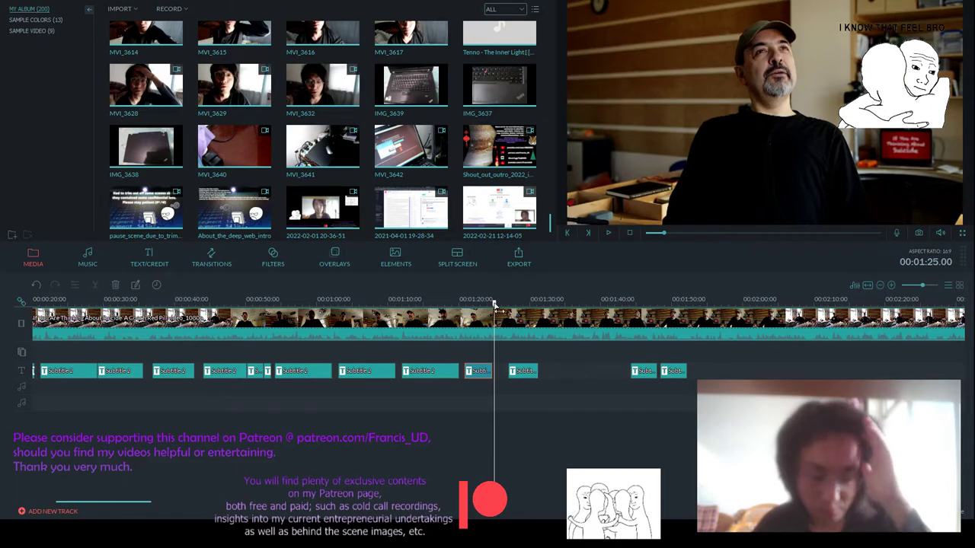
{"action": "left_click_drag", "start_coordinate": [493, 305], "coordinate": [491, 303]}
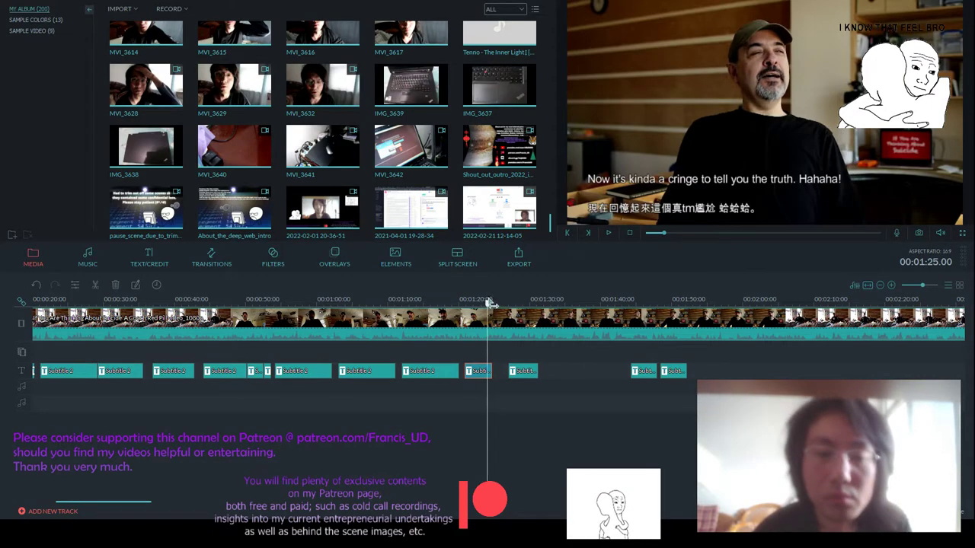
{"action": "key", "text": "space"}
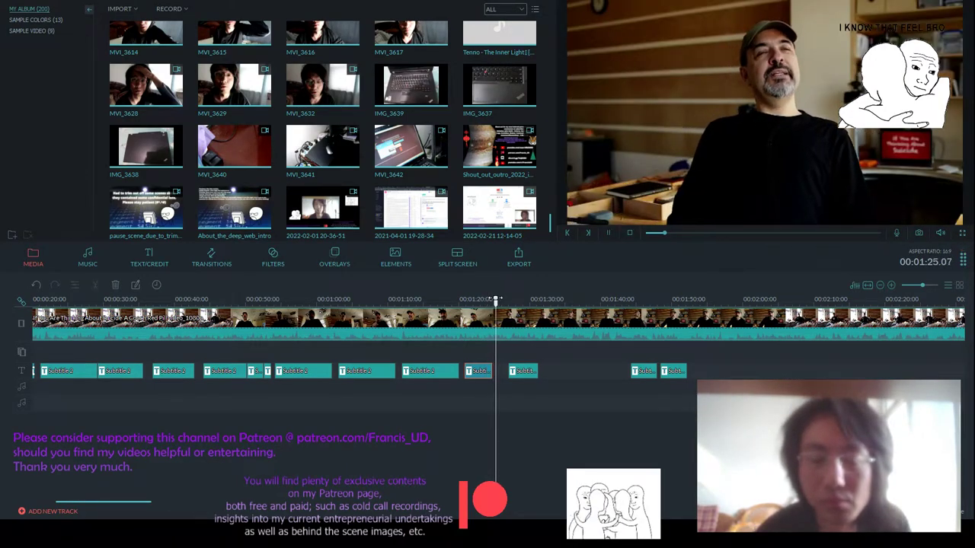
{"action": "left_click_drag", "start_coordinate": [522, 370], "coordinate": [513, 370]}
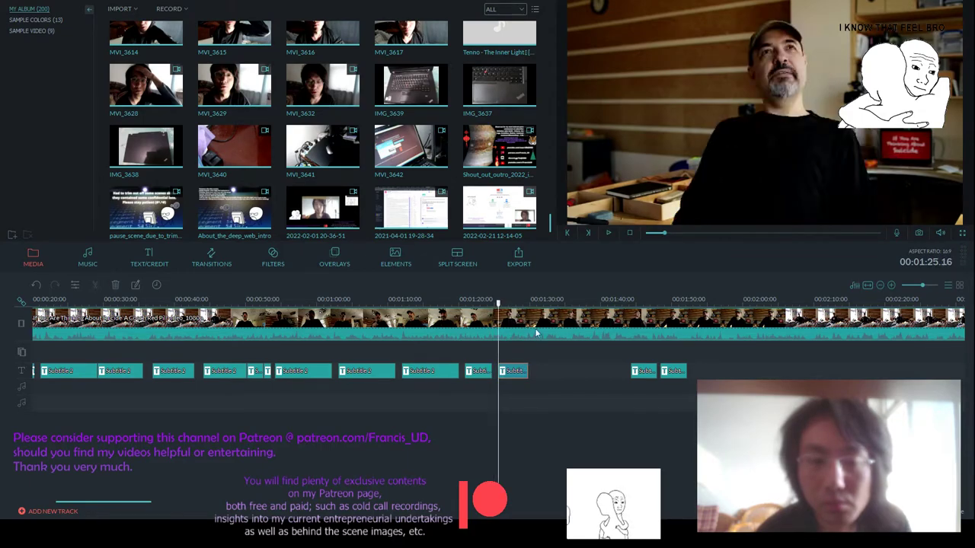
{"action": "key", "text": "ctrl+equal"}
{"action": "key", "text": "ctrl+equal"}
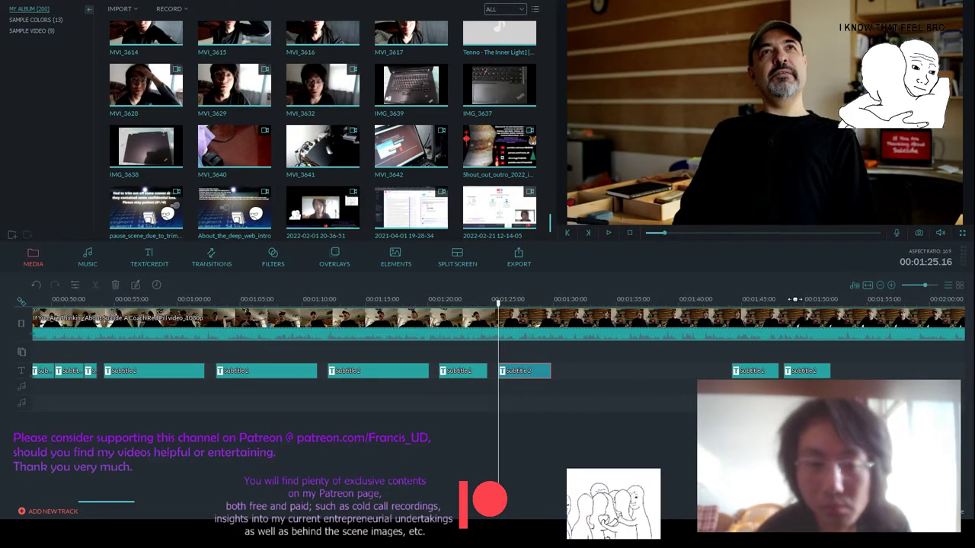
- Replay the transition around 1:24 and shift the "Now it's kinda a cringe" subtitle clip slightly earlier to start at about 1:20.14
{"action": "left_click", "coordinate": [488, 299]}
{"action": "left_click", "coordinate": [608, 233]}
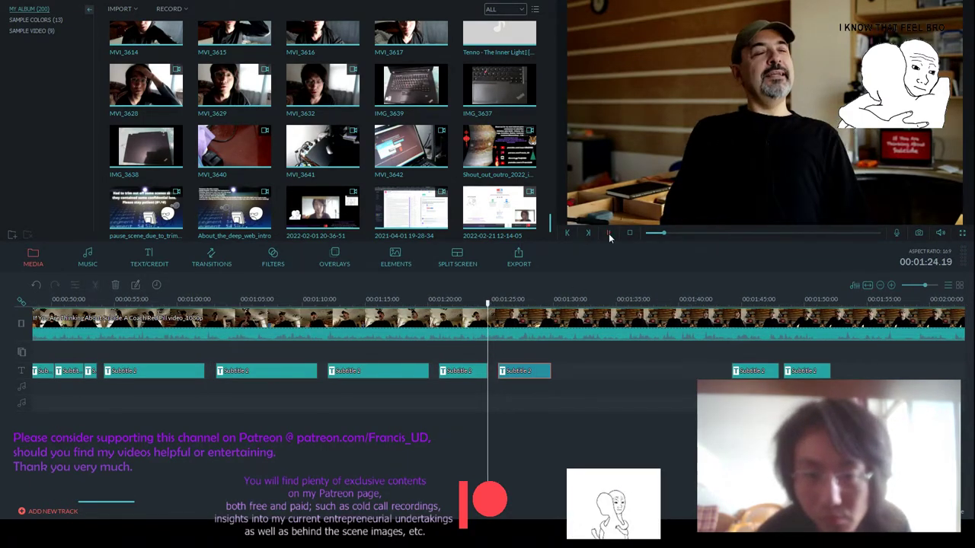
{"action": "left_click", "coordinate": [485, 305]}
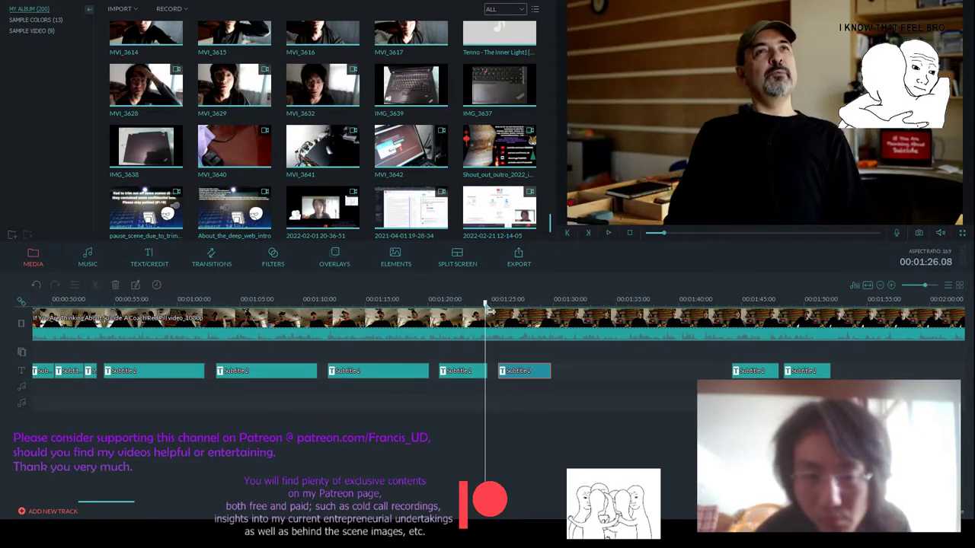
{"action": "key", "text": "space"}
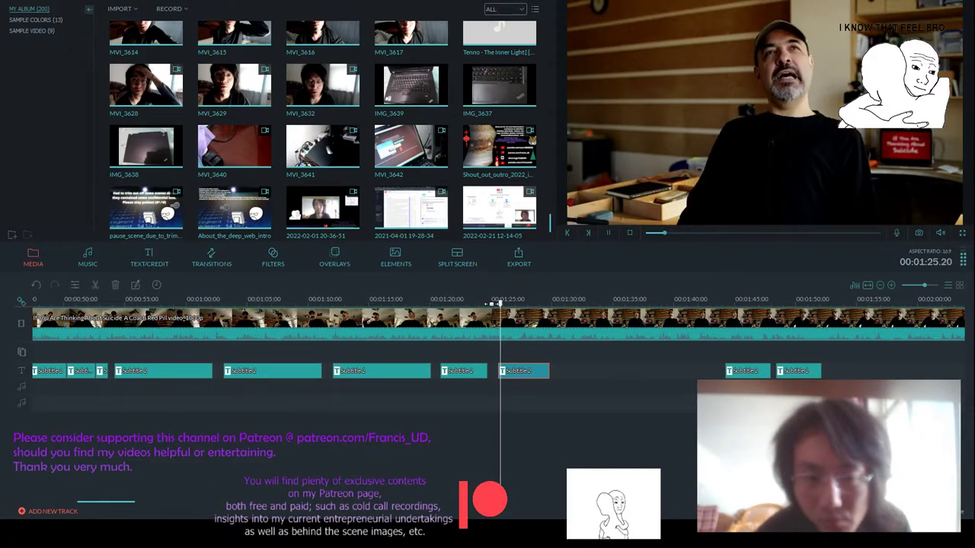
{"action": "left_click", "coordinate": [462, 301]}
{"action": "left_click_drag", "start_coordinate": [481, 371], "coordinate": [476, 371]}
- Play back the shifted subtitle from 1:20.14 and move the following subtitle clip to start at about 1:24.20
{"action": "left_click", "coordinate": [436, 300]}
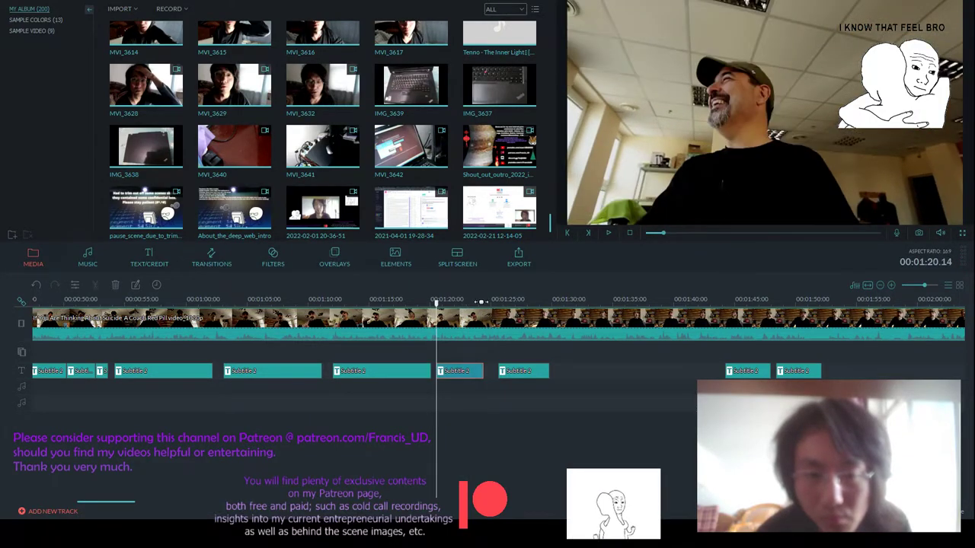
{"action": "key", "text": "space"}
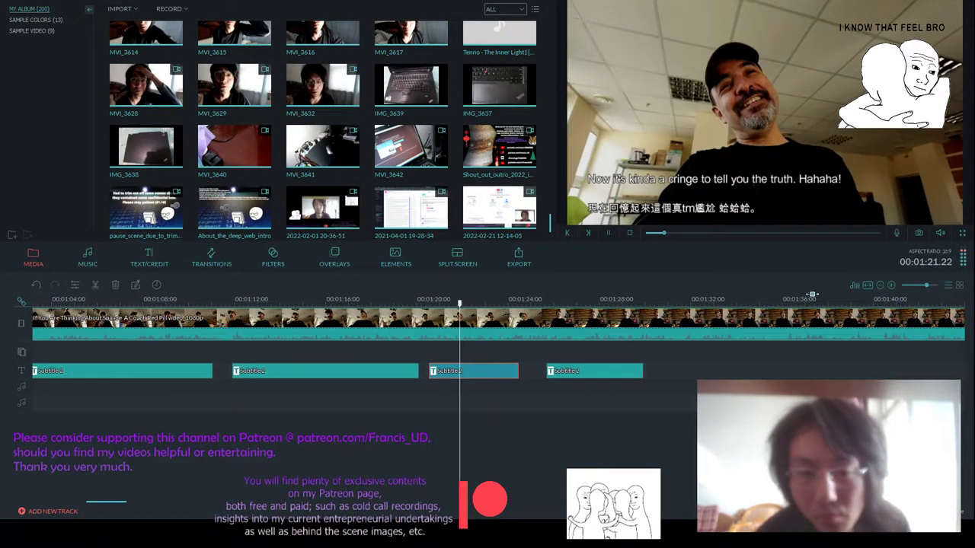
{"action": "scroll", "coordinate": [903, 293], "scroll_direction": "up", "scroll_amount": 1}
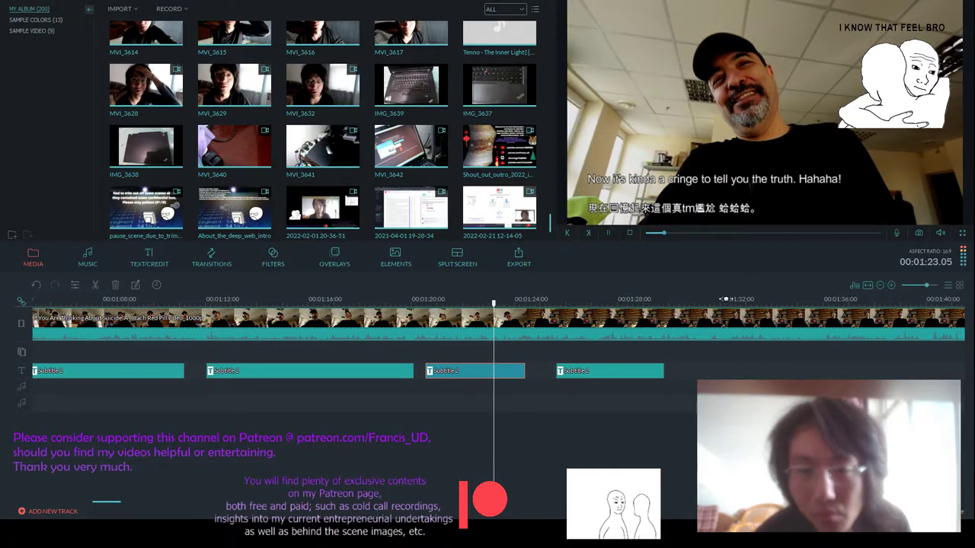
{"action": "key", "text": "space"}
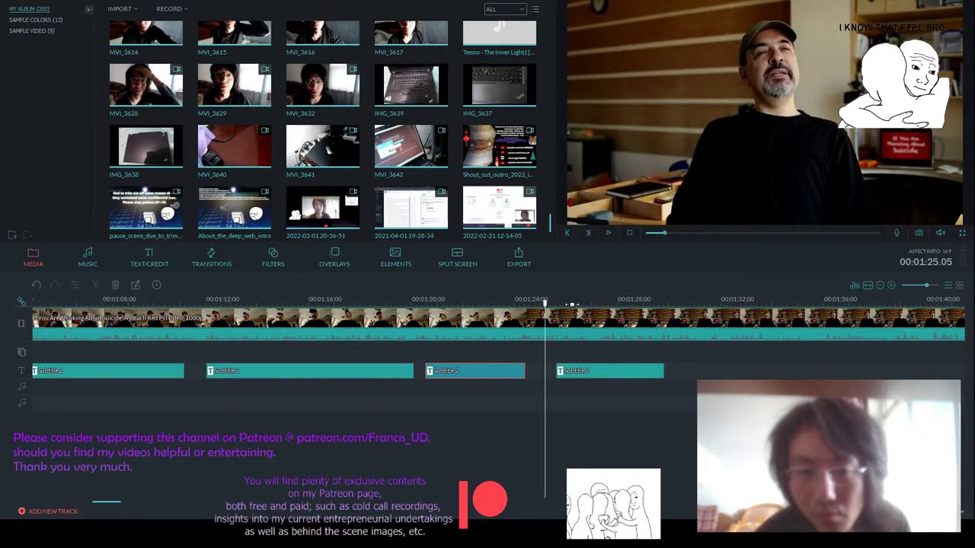
{"action": "left_click", "coordinate": [522, 300]}
{"action": "left_click", "coordinate": [608, 232]}
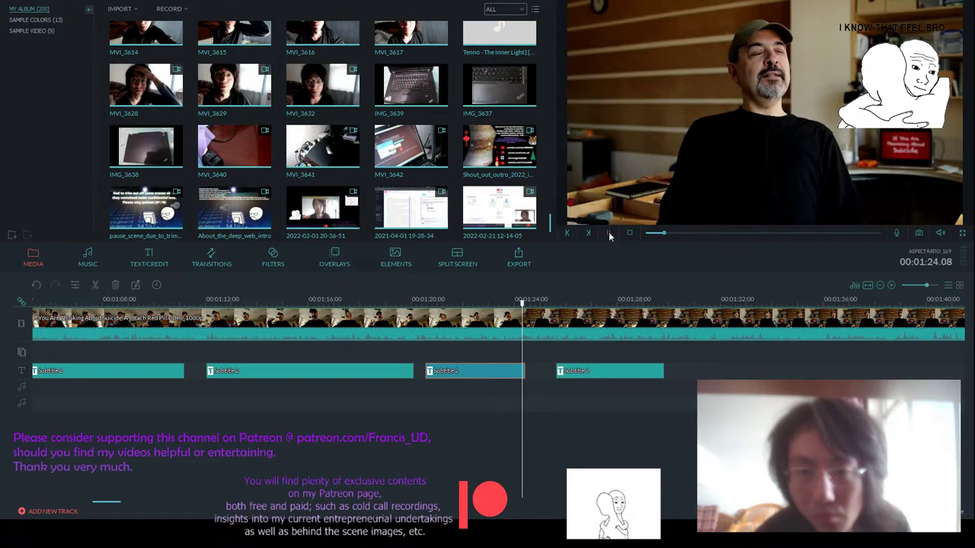
{"action": "left_click_drag", "start_coordinate": [600, 373], "coordinate": [577, 373]}
- Replace the text of the subtitle clip starting at about 1:24.20 with "Oddly in the"
{"action": "double_click", "coordinate": [576, 371]}
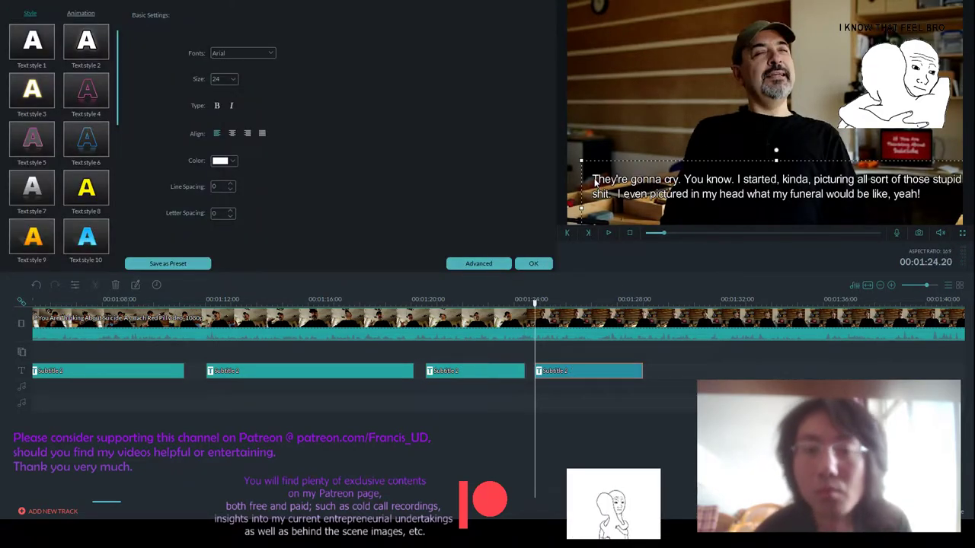
{"action": "left_click_drag", "start_coordinate": [592, 180], "coordinate": [933, 197]}
{"action": "type", "text": "O"}
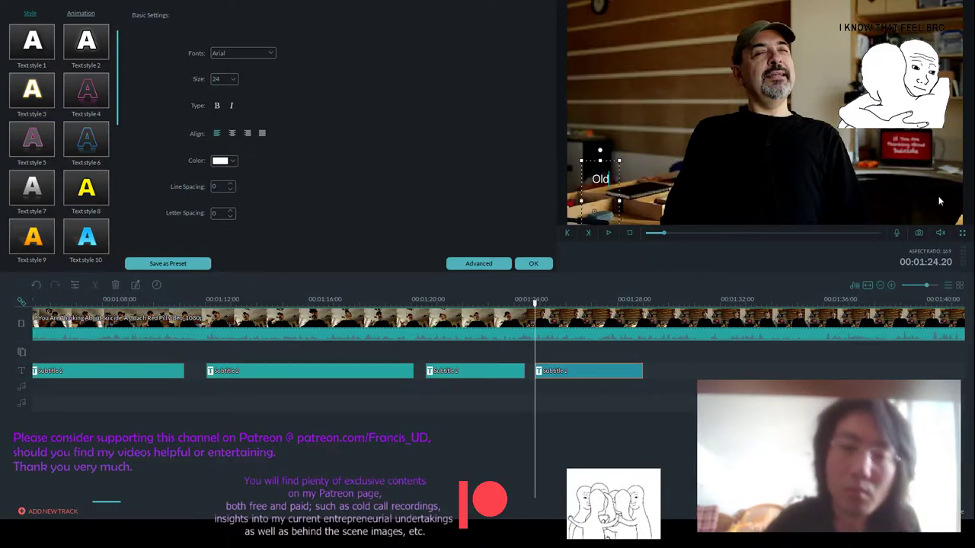
{"action": "type", "text": "ddly in thre"}
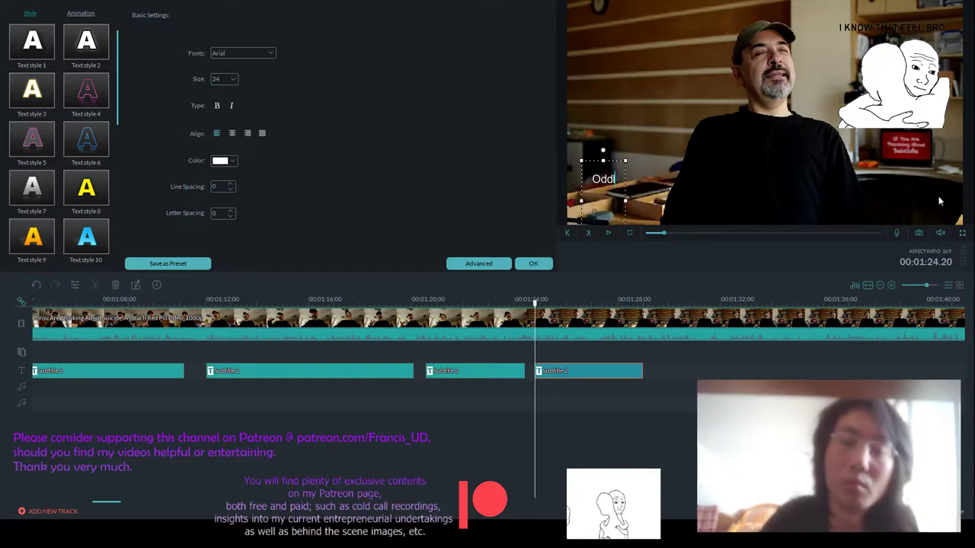
{"action": "key", "text": "BackSpace"}
{"action": "key", "text": "BackSpace"}
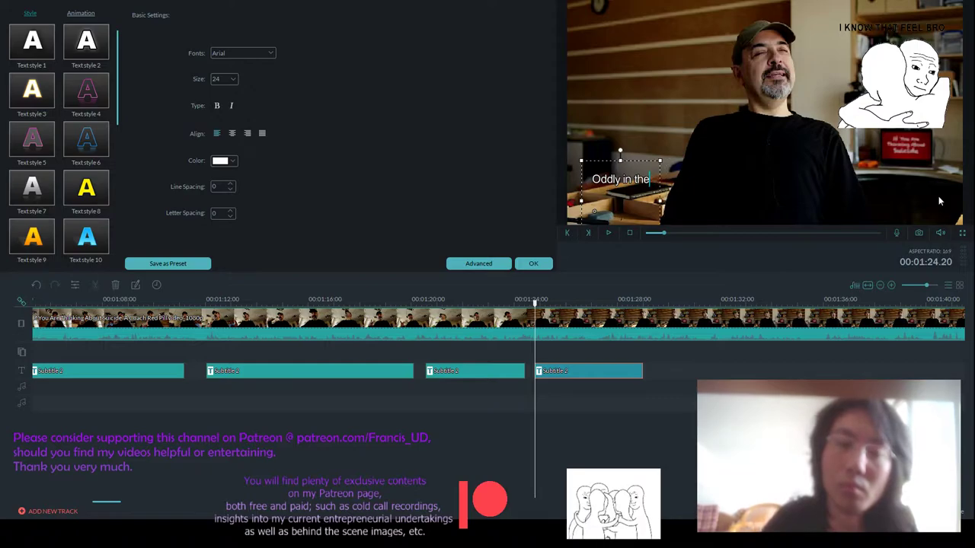
{"action": "type", "text": "e"}
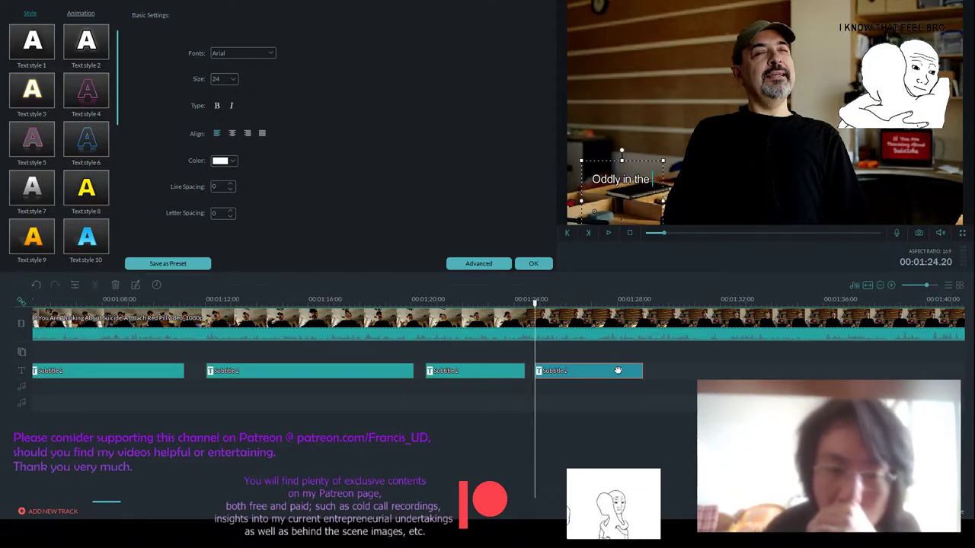
- Extend the "Oddly in the" subtitle clip to end at about 1:30.10, return to its start and close the text editor
{"action": "left_click", "coordinate": [482, 263]}
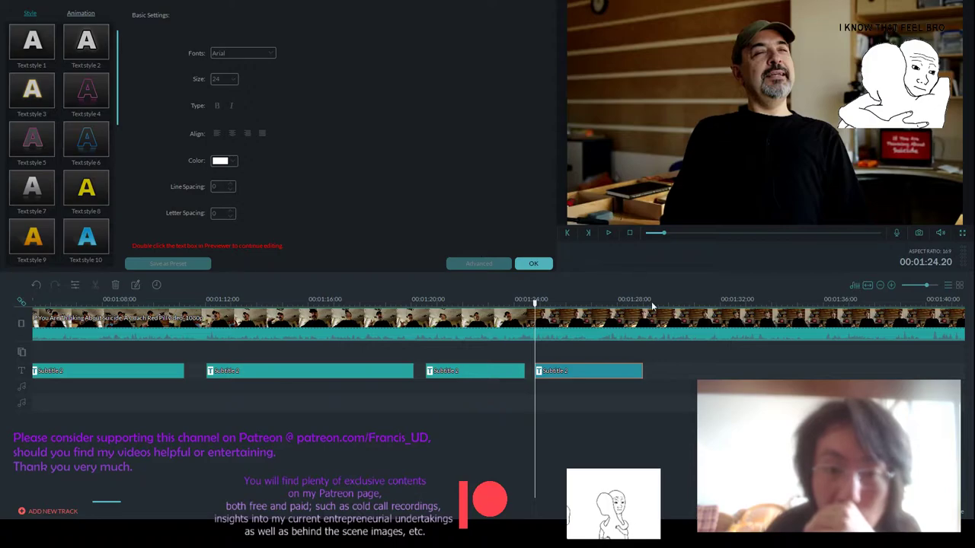
{"action": "left_click", "coordinate": [620, 371]}
{"action": "left_click_drag", "start_coordinate": [642, 374], "coordinate": [676, 371]}
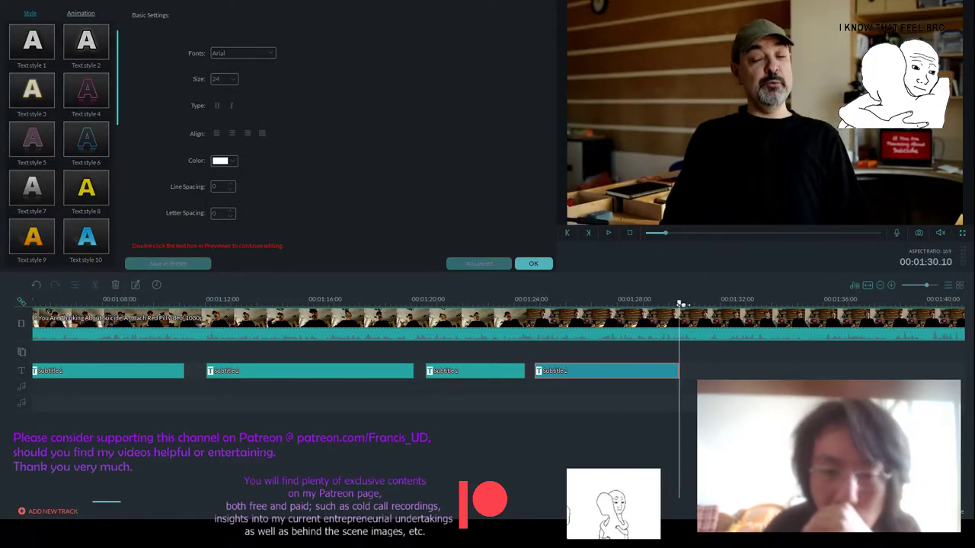
{"action": "left_click_drag", "start_coordinate": [680, 303], "coordinate": [537, 303]}
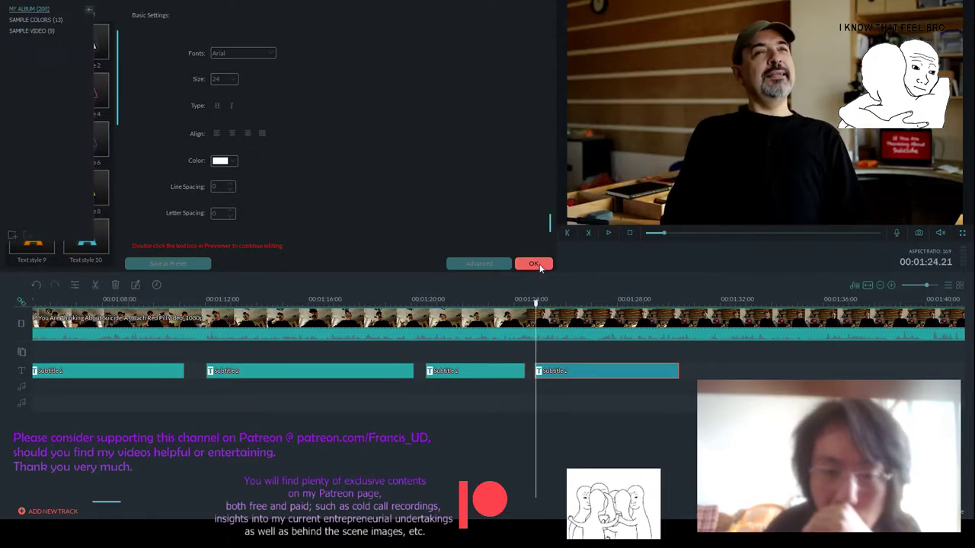
{"action": "left_click", "coordinate": [533, 264]}
- Play the video from 1:24.21 and open the "Oddly in the" subtitle for text editing
{"action": "left_click", "coordinate": [608, 233]}
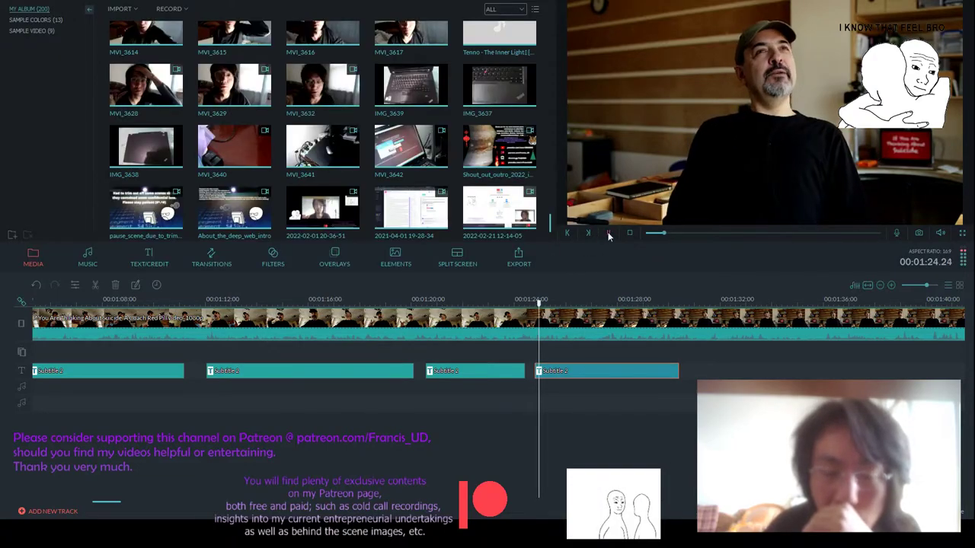
{"action": "double_click", "coordinate": [602, 370]}
{"action": "left_click", "coordinate": [489, 263]}
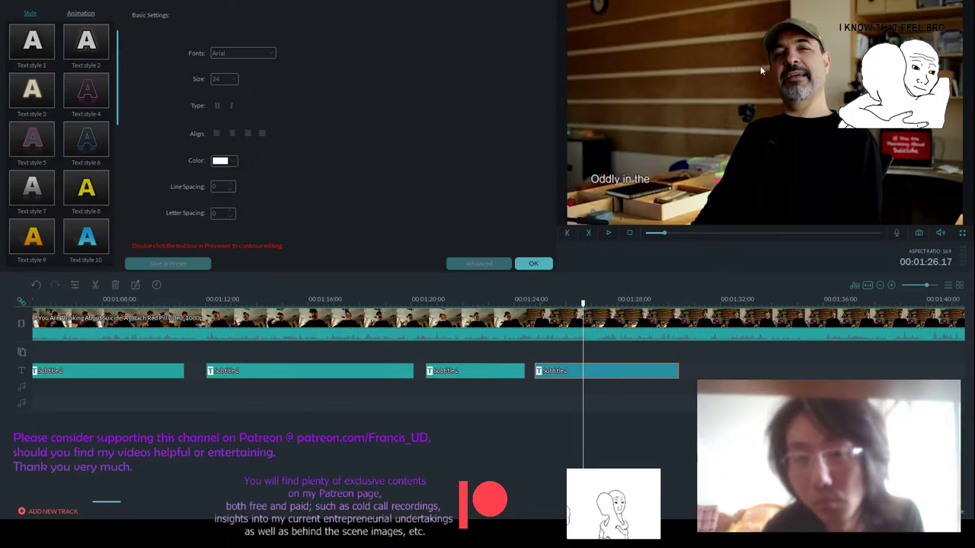
{"action": "double_click", "coordinate": [620, 181]}
- Shorten the "Oddly in the" subtitle clip to end at about 1:29.24, play back its ending and close the text editor
{"action": "scroll", "coordinate": [714, 377], "scroll_direction": "up", "scroll_amount": 1}
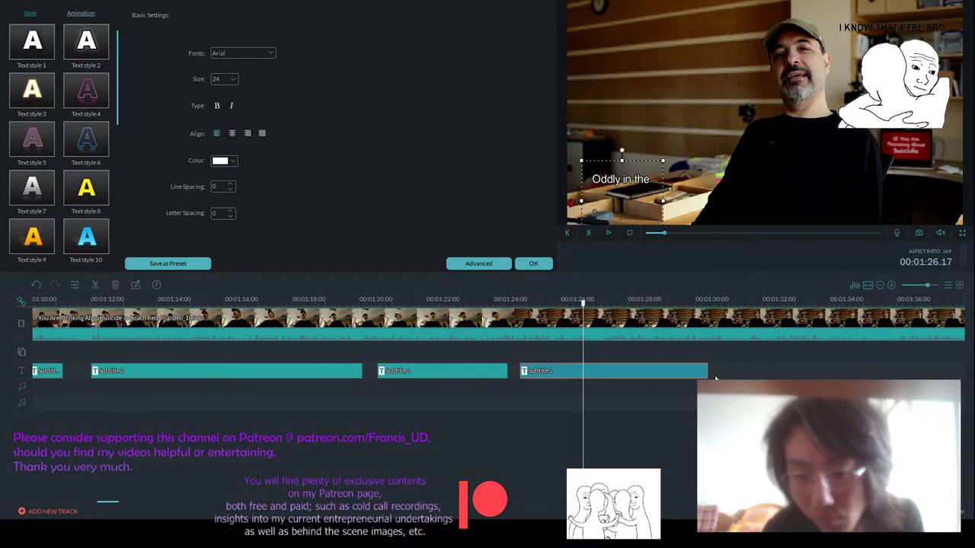
{"action": "left_click", "coordinate": [702, 370]}
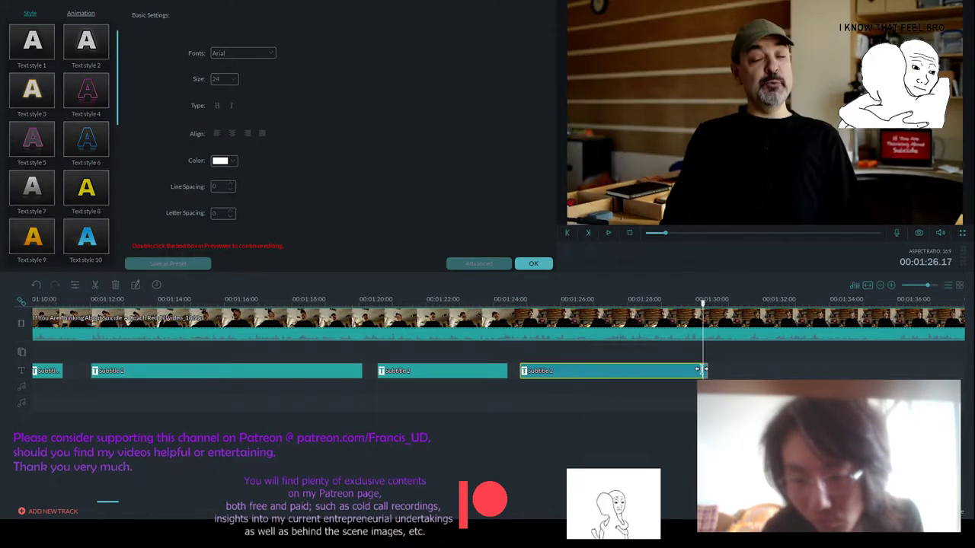
{"action": "left_click_drag", "start_coordinate": [702, 303], "coordinate": [586, 309]}
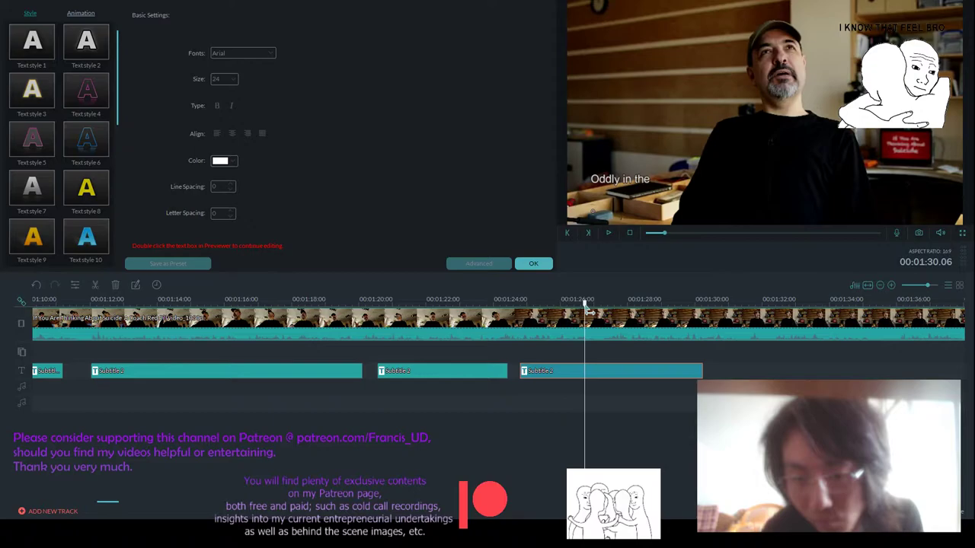
{"action": "left_click", "coordinate": [606, 233]}
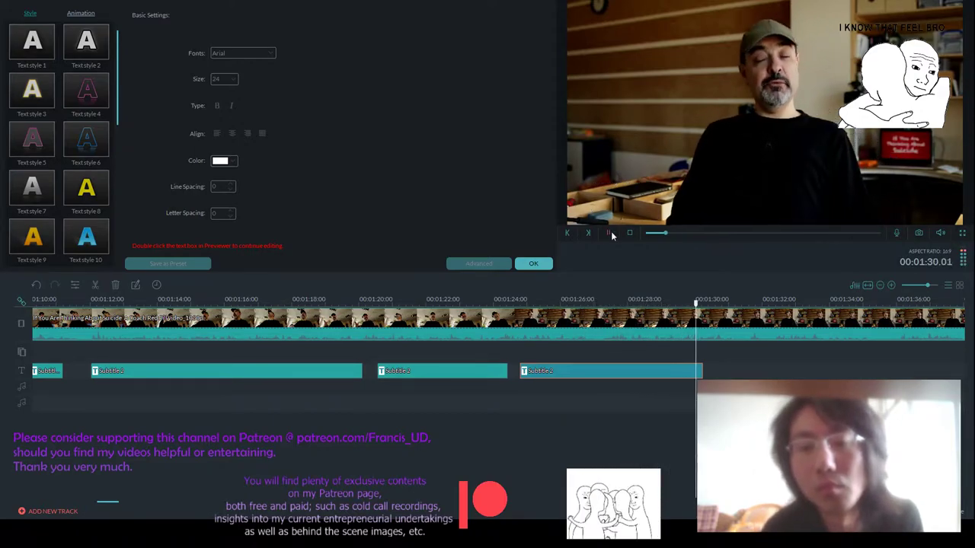
{"action": "left_click", "coordinate": [610, 233]}
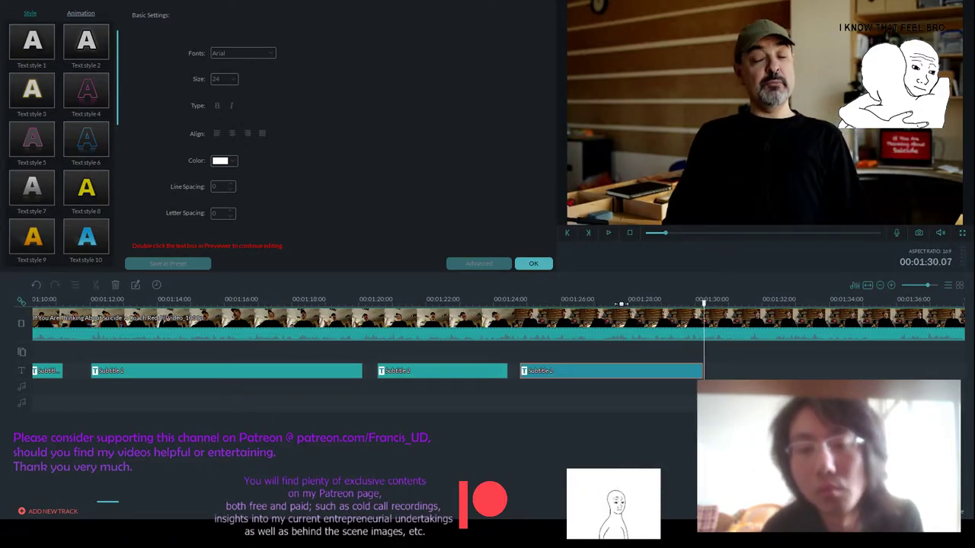
{"action": "left_click", "coordinate": [692, 370]}
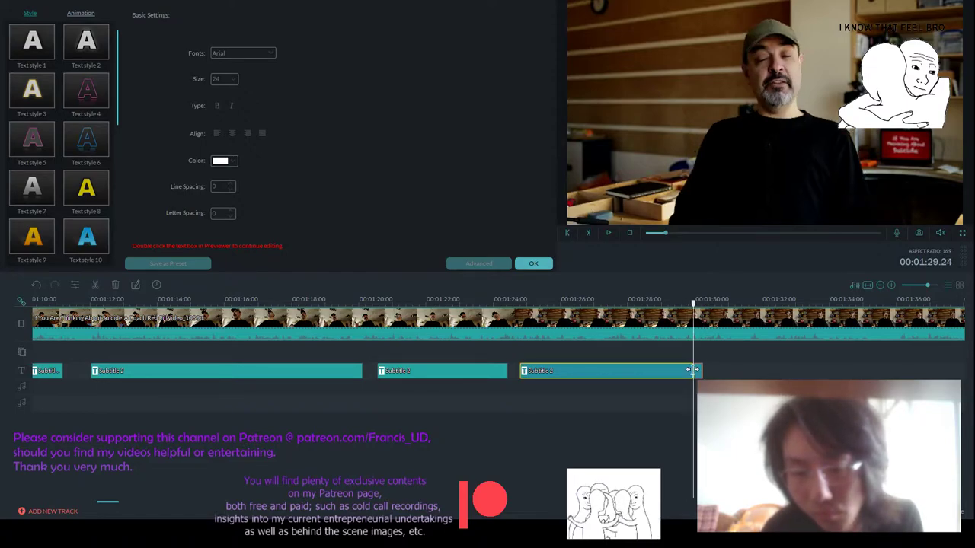
{"action": "left_click_drag", "start_coordinate": [692, 370], "coordinate": [691, 351]}
{"action": "left_click", "coordinate": [657, 299]}
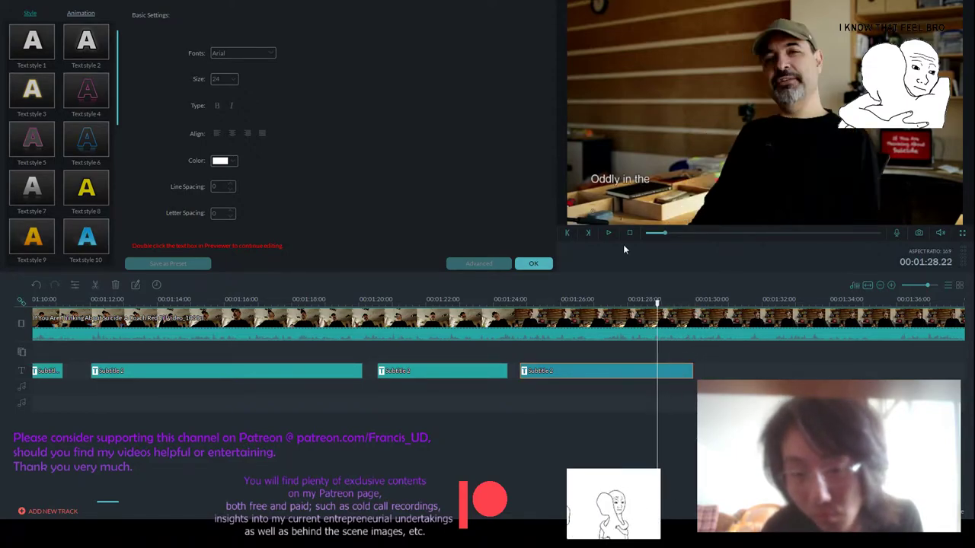
{"action": "left_click", "coordinate": [610, 232]}
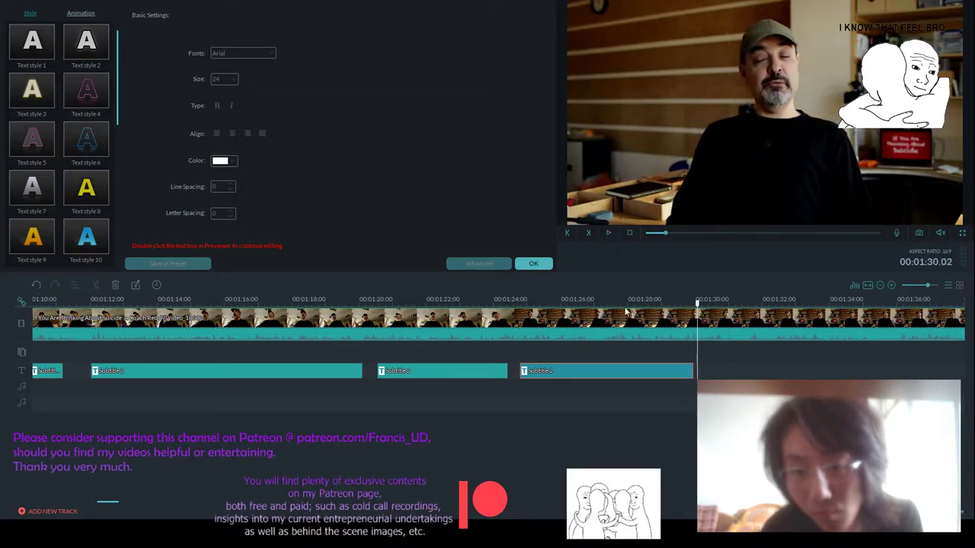
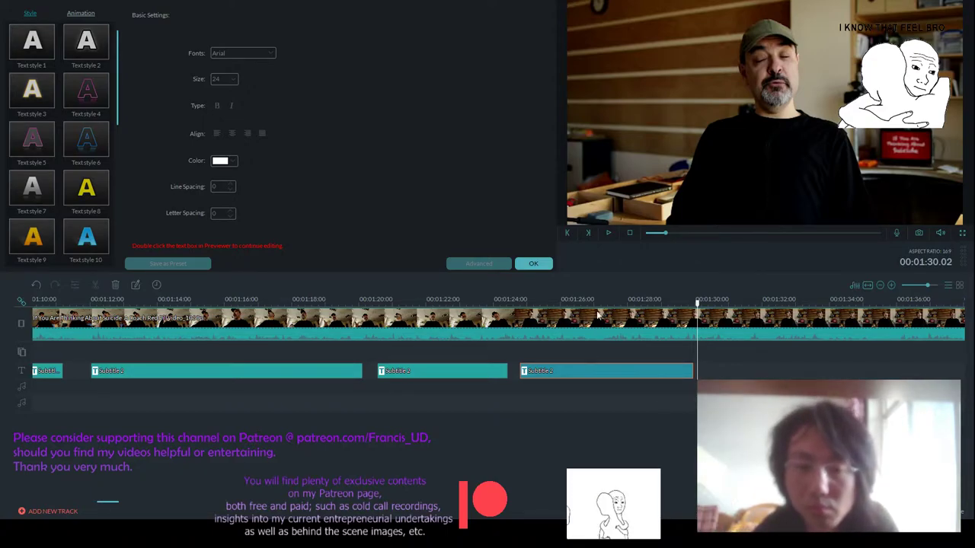
{"action": "left_click", "coordinate": [545, 266]}
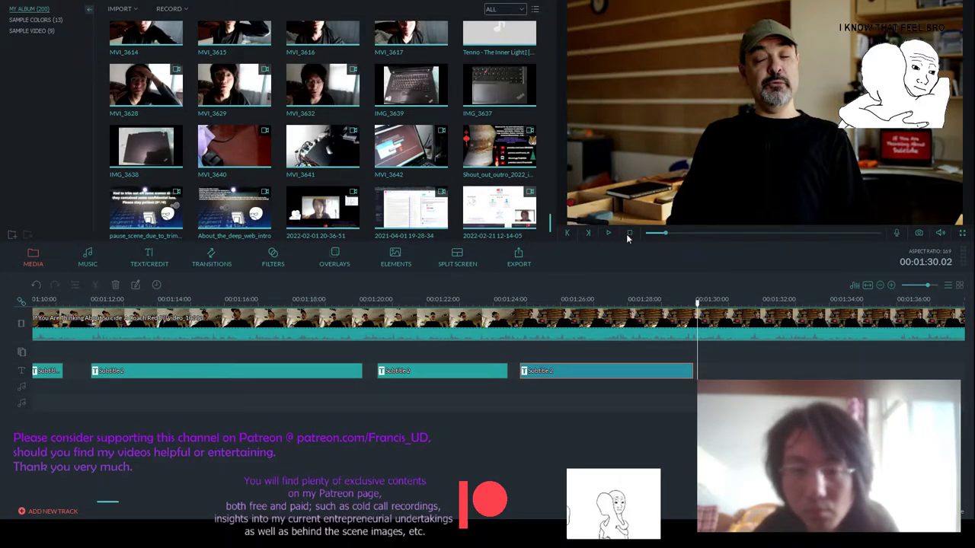
- Play on from 1:30.02 to hear the next line and place a copy of the preceding subtitle clip at about 1:30.04
{"action": "scroll", "coordinate": [223, 299], "scroll_direction": "down", "scroll_amount": 3}
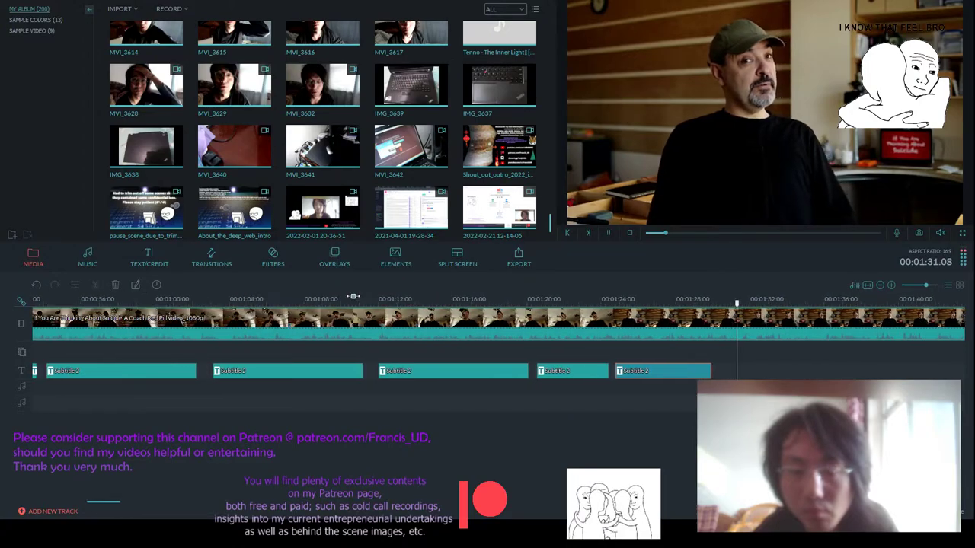
{"action": "scroll", "coordinate": [643, 298], "scroll_direction": "down", "scroll_amount": 2}
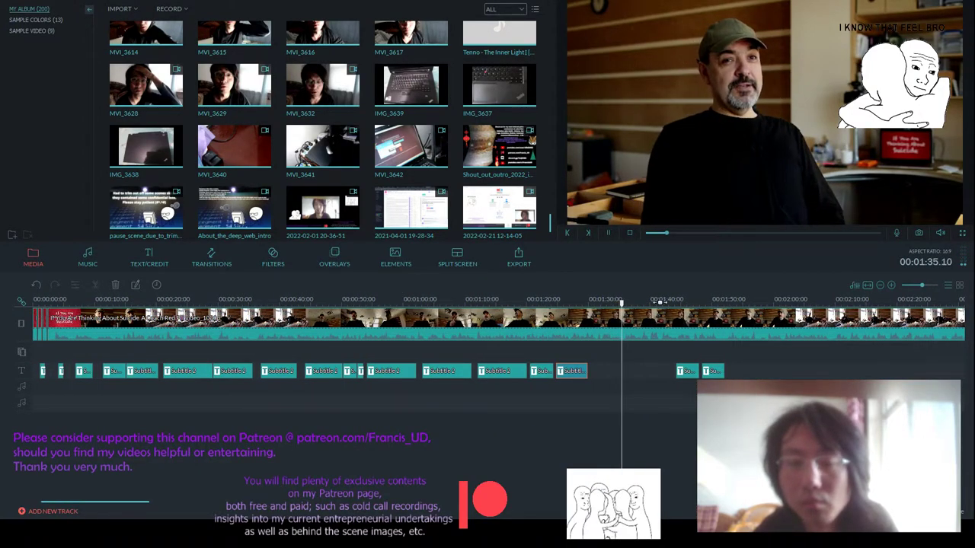
{"action": "scroll", "coordinate": [531, 299], "scroll_direction": "down", "scroll_amount": 2}
{"action": "scroll", "coordinate": [531, 299], "scroll_direction": "down", "scroll_amount": 1}
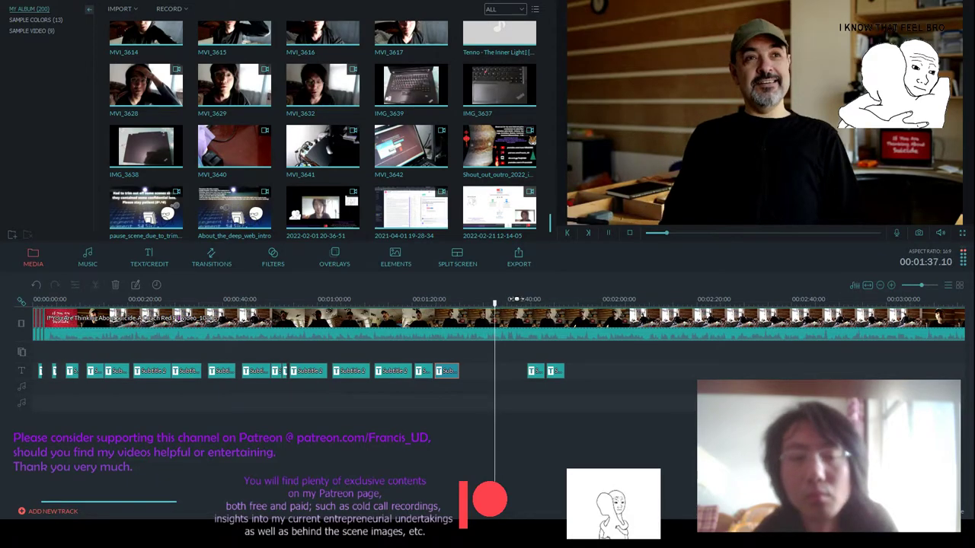
{"action": "left_click_drag", "start_coordinate": [497, 303], "coordinate": [460, 303]}
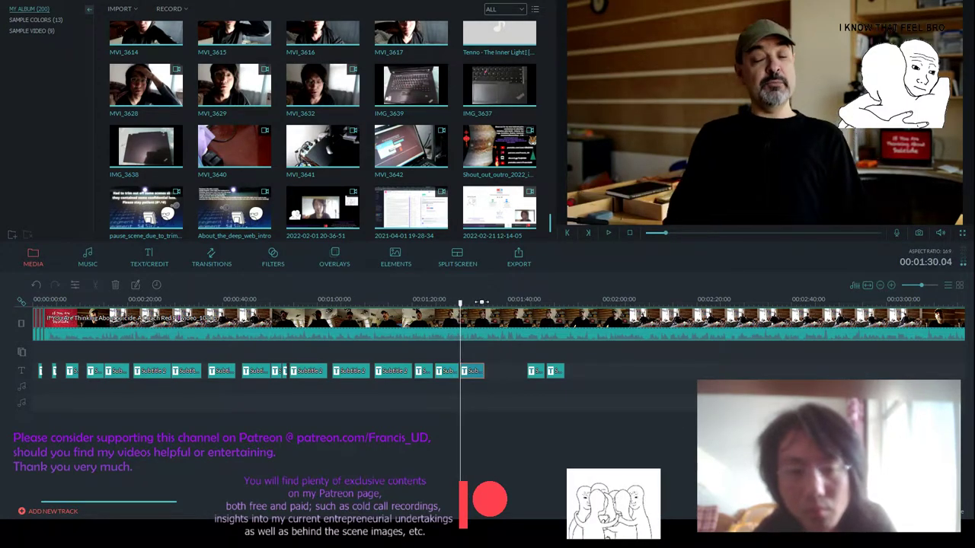
- Replace the copied clip's text with "And I have gone through some really really rough patches. Okay? Some really really crappy patches." and "我經歷過超多噁心的事 也沒有認真地想過要去自殺。"
{"action": "key", "text": "space"}
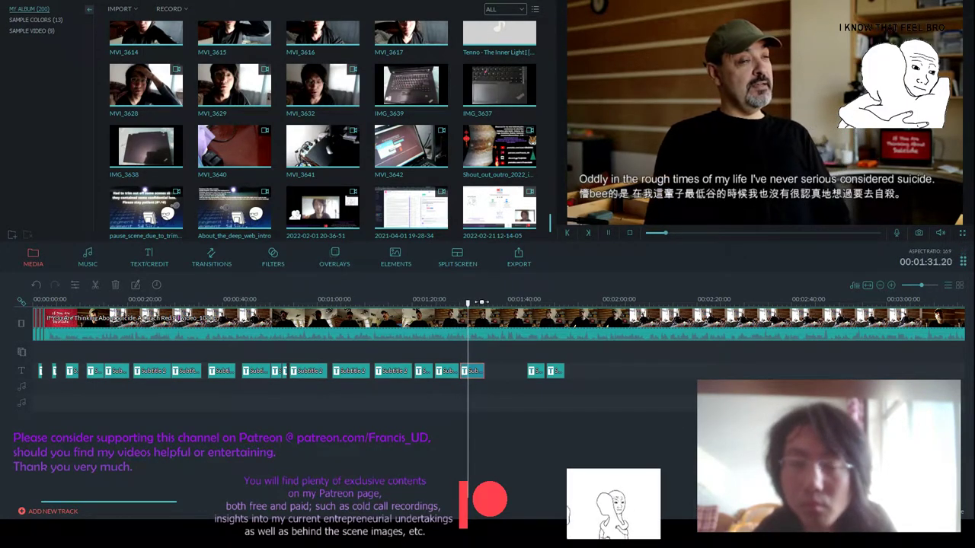
{"action": "double_click", "coordinate": [472, 370]}
{"action": "left_click_drag", "start_coordinate": [584, 183], "coordinate": [923, 182]}
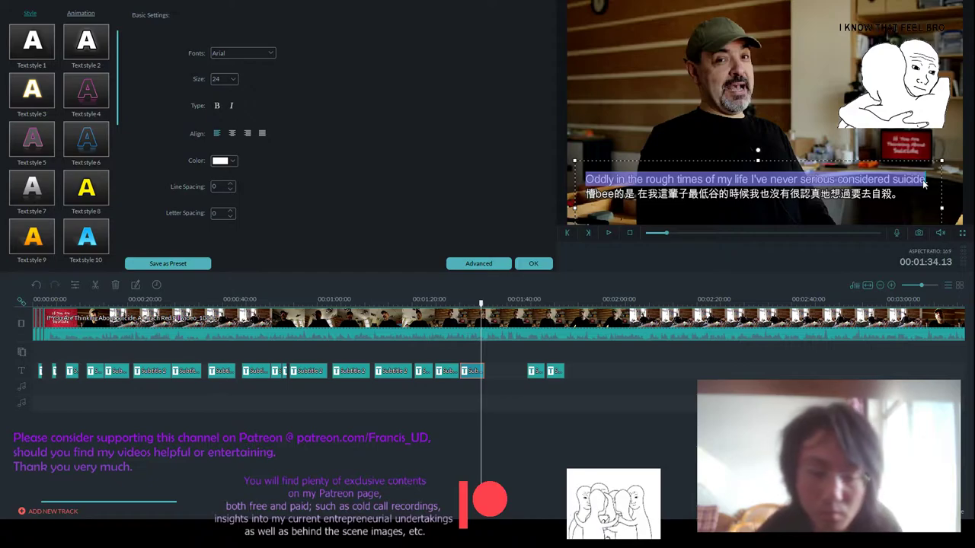
{"action": "type", "text": "And I have gone throug"}
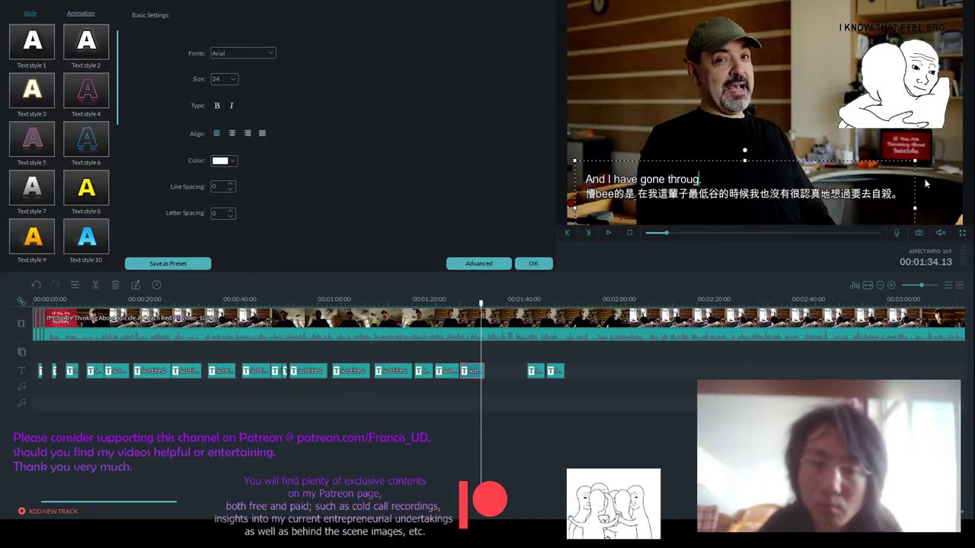
{"action": "type", "text": "h some really really rough"}
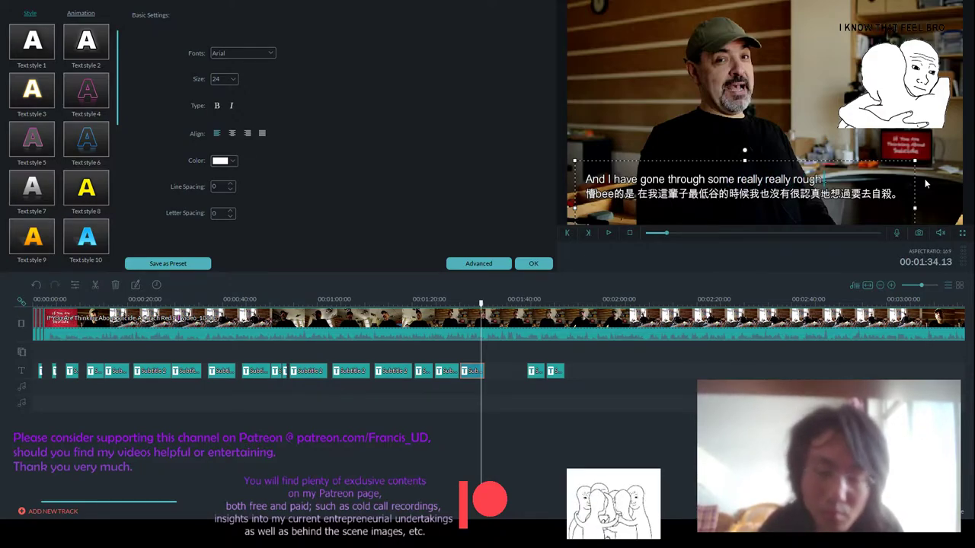
{"action": "type", "text": " patches"}
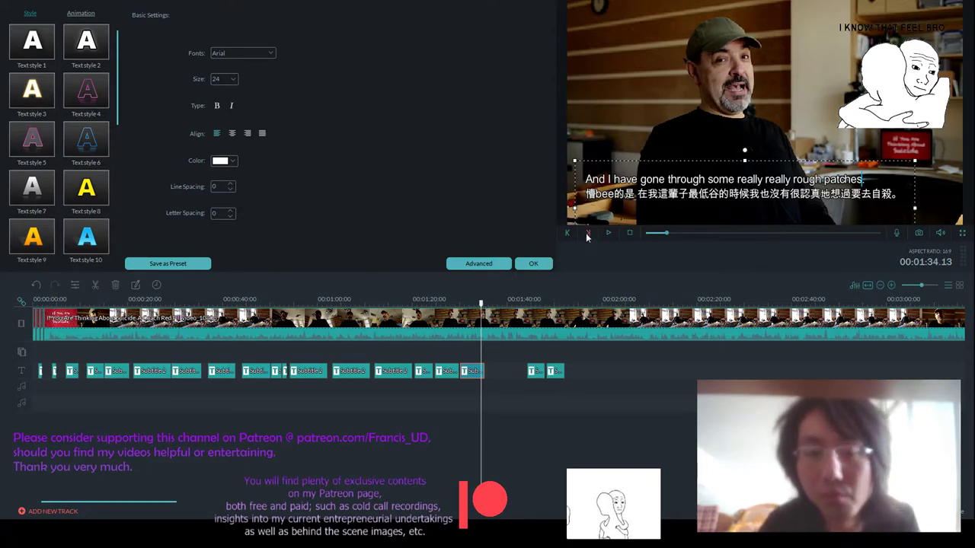
{"action": "left_click", "coordinate": [481, 264]}
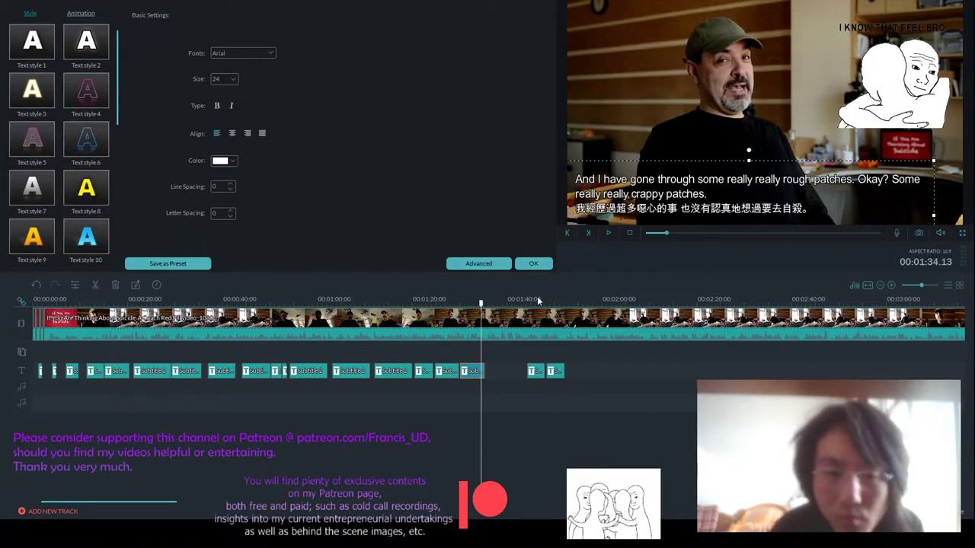
{"action": "left_click", "coordinate": [538, 265]}
- Play on to about 1:41 and place a copy of the "rough patches" subtitle clip directly after the original at about 1:35
{"action": "left_click", "coordinate": [608, 232]}
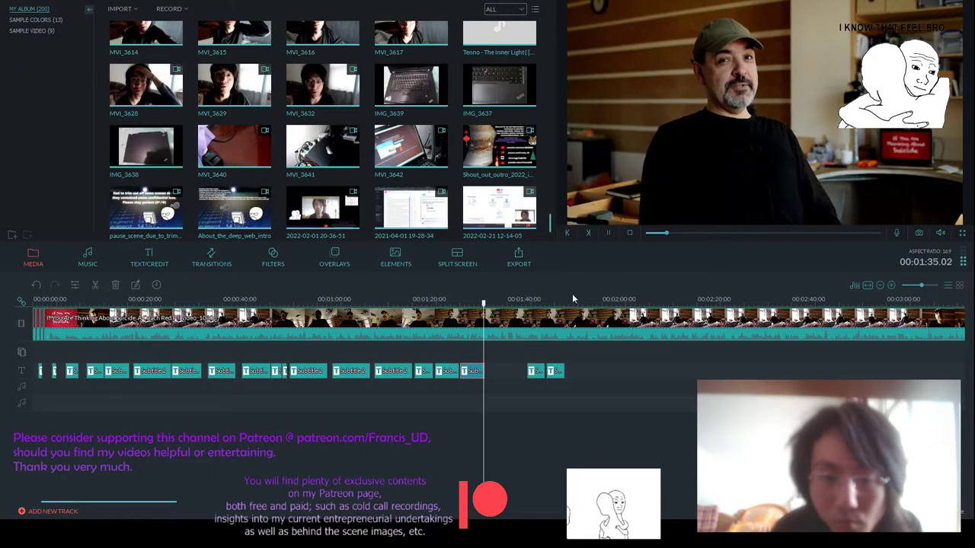
{"action": "scroll", "coordinate": [568, 300], "scroll_direction": "down", "scroll_amount": 1}
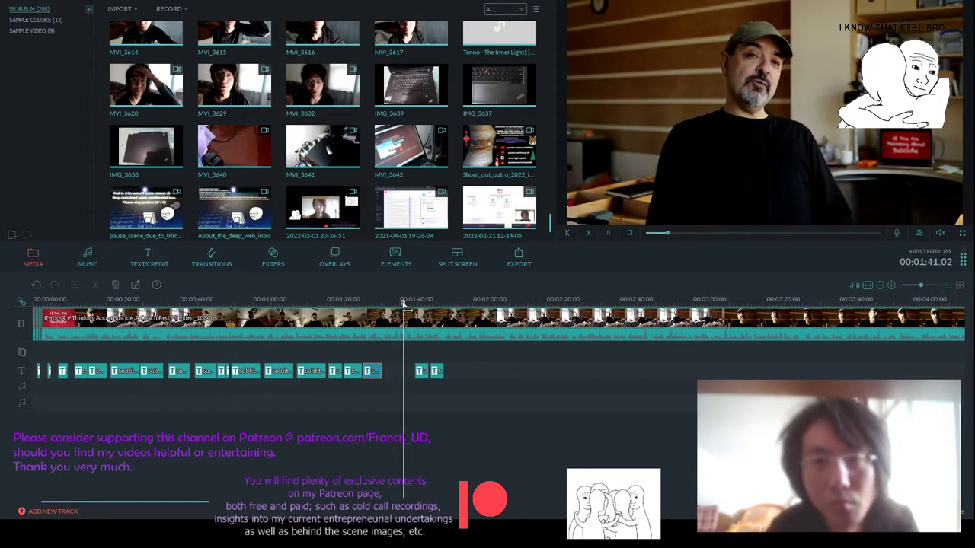
{"action": "left_click", "coordinate": [403, 303]}
{"action": "left_click", "coordinate": [382, 303]}
{"action": "key", "text": "space"}
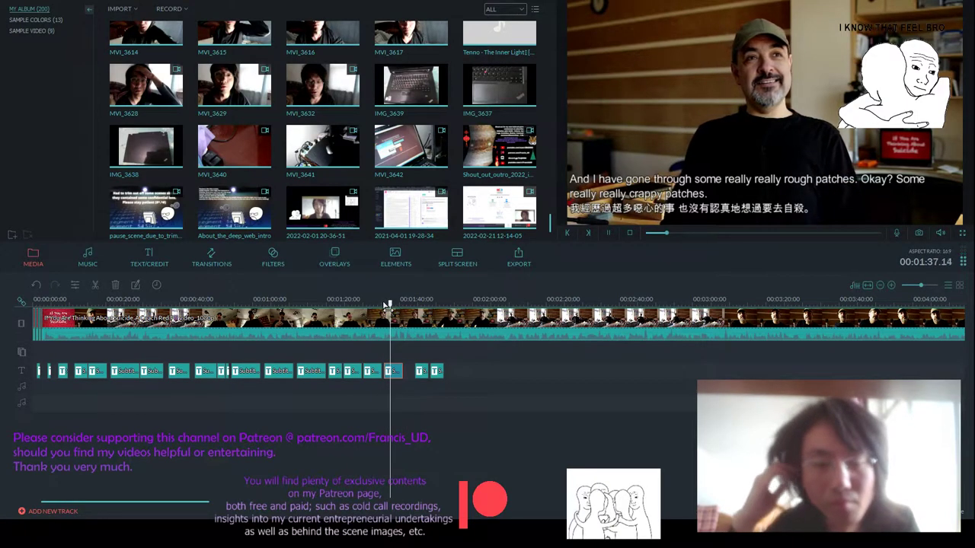
- Replace the English line of the subtitle clip starting at about 1:35 with "And no. I never really did. And I consider myself fortunate."
{"action": "scroll", "coordinate": [457, 320], "scroll_direction": "up", "scroll_amount": 3}
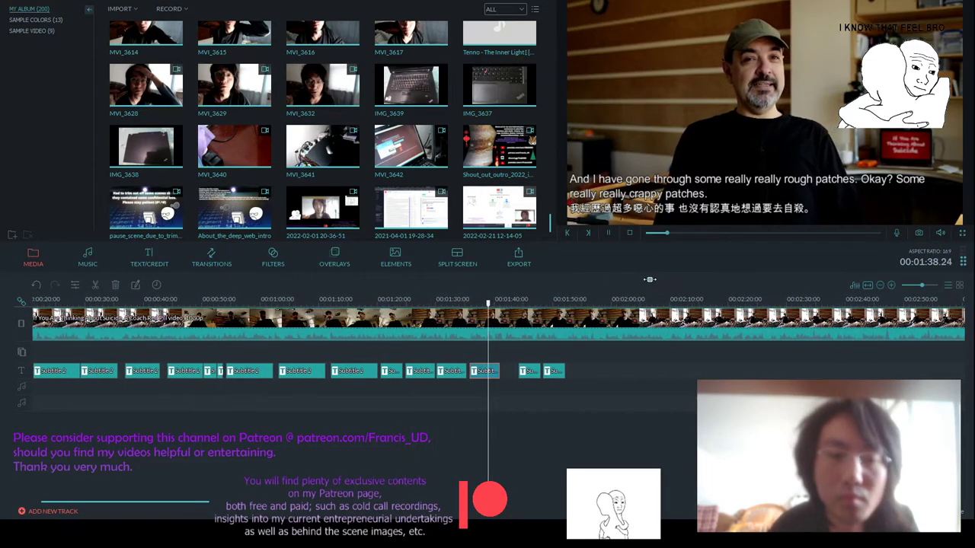
{"action": "double_click", "coordinate": [497, 370]}
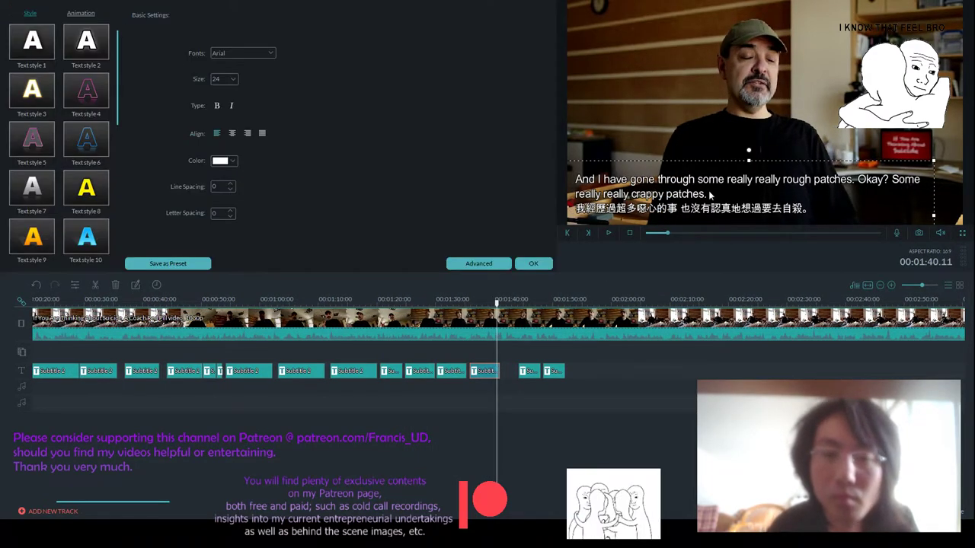
{"action": "left_click_drag", "start_coordinate": [705, 193], "coordinate": [599, 183]}
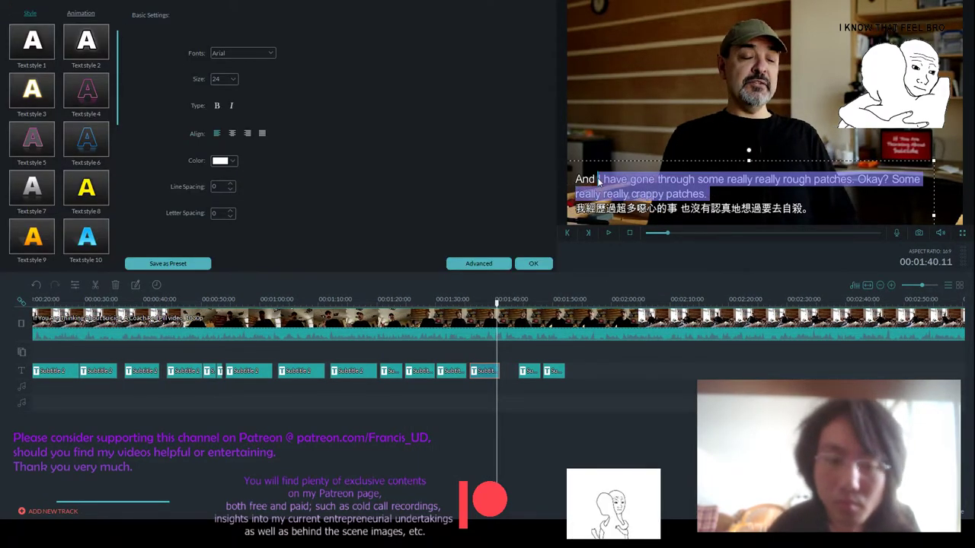
{"action": "type", "text": "no"}
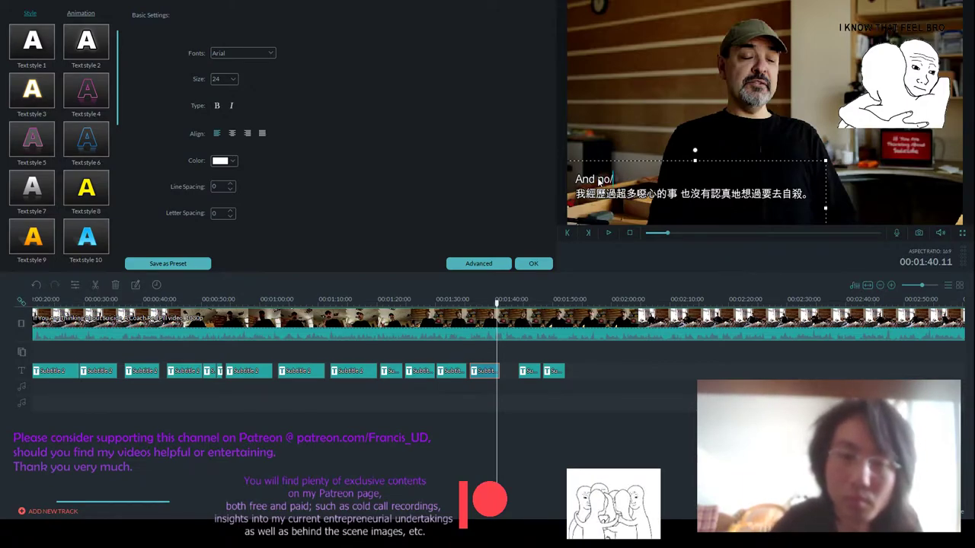
{"action": "type", "text": ". I neever r"}
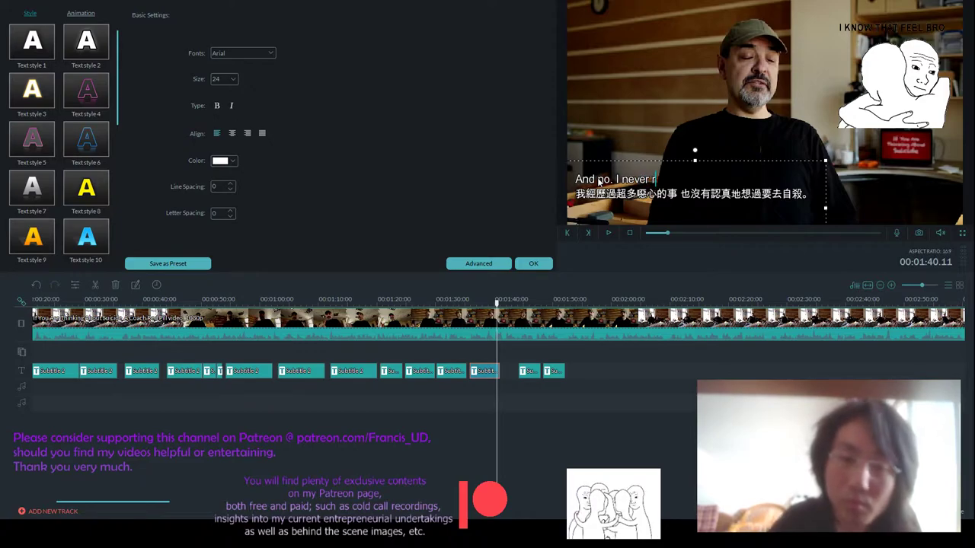
{"action": "type", "text": "eally did."}
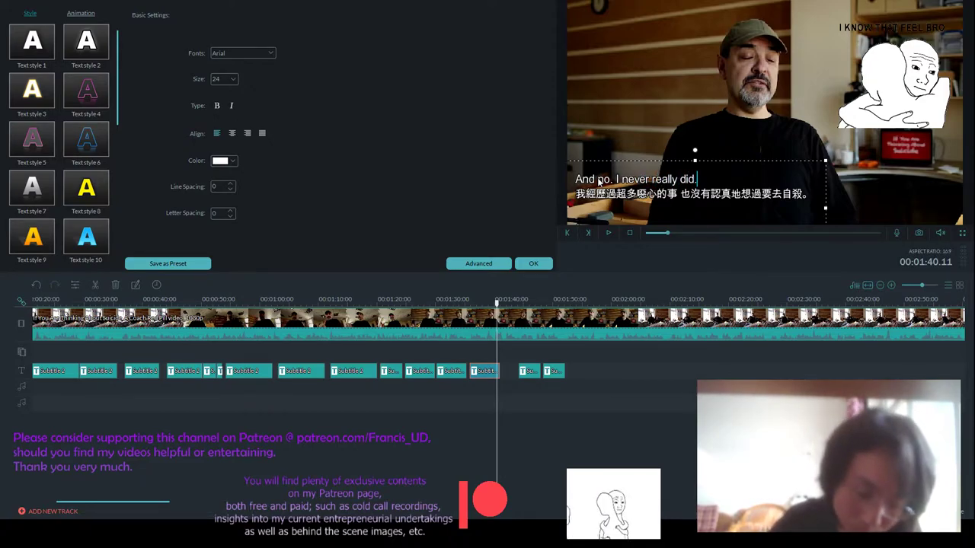
{"action": "type", "text": " I"}
{"action": "key", "text": "BackSpace"}
{"action": "type", "text": "An"}
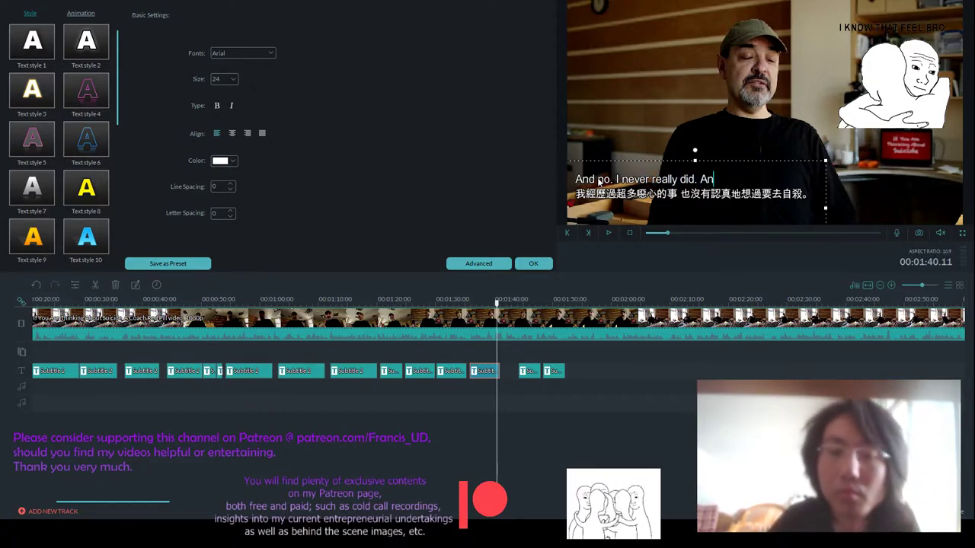
{"action": "type", "text": "d I consider "}
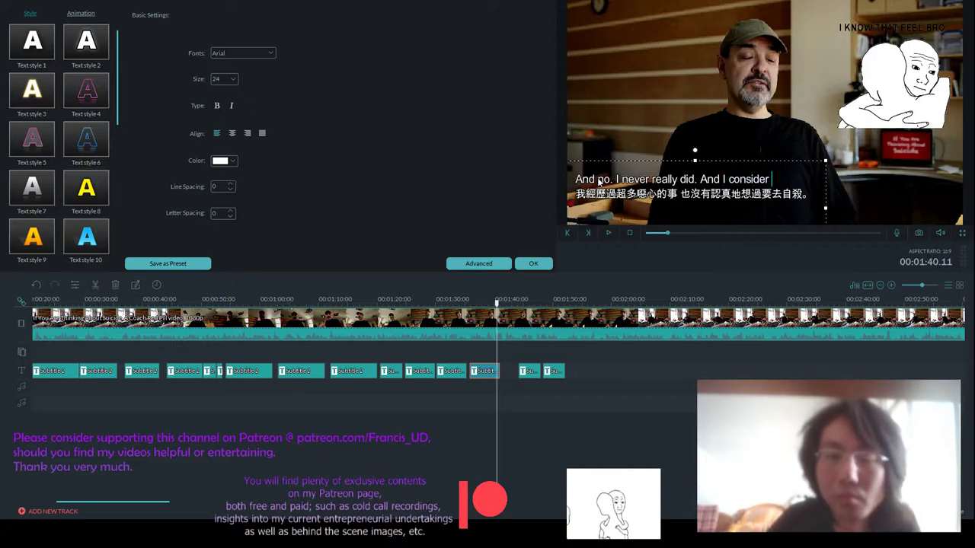
{"action": "type", "text": "myself fortuna"}
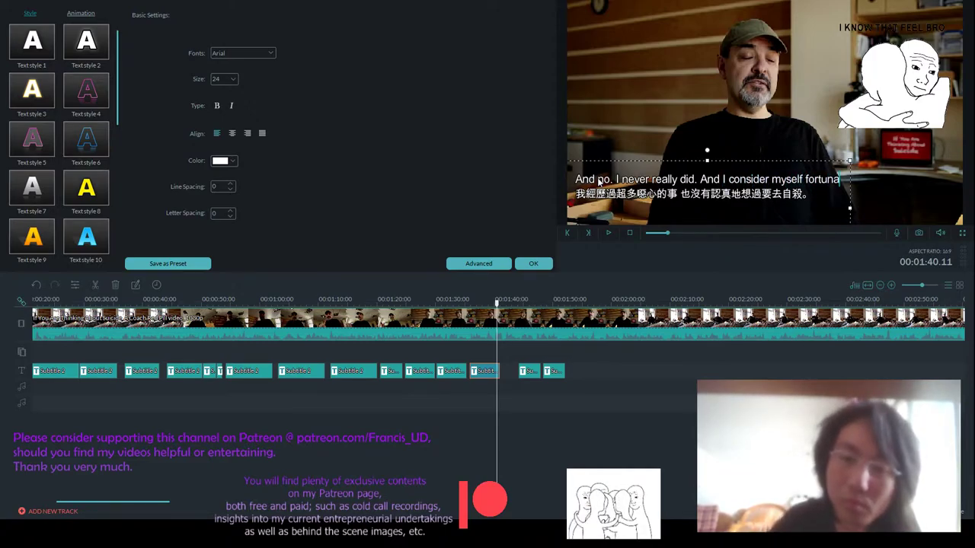
{"action": "type", "text": "te."}
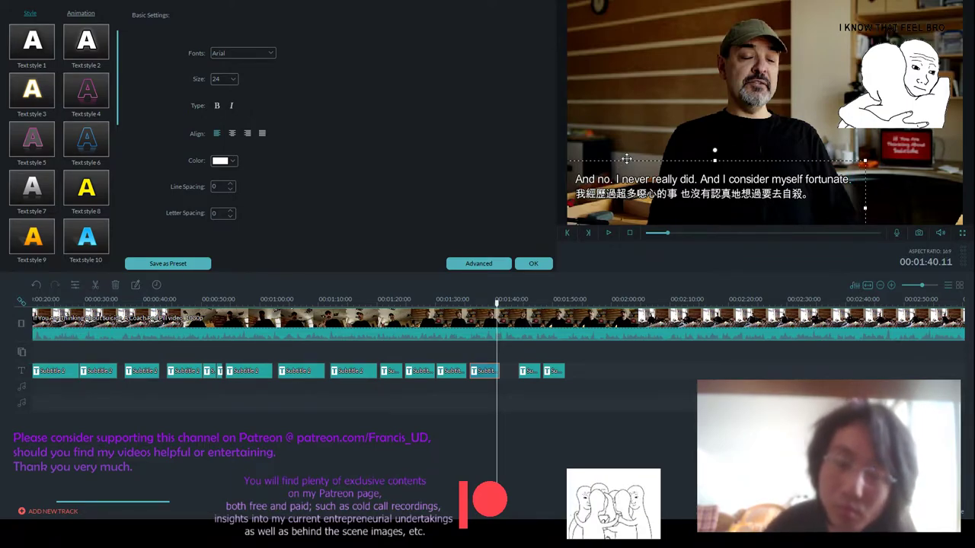
- Shift the "And no. I never really did" subtitle text slightly to the right and move its clip to start at about 1:36
{"action": "left_click_drag", "start_coordinate": [626, 159], "coordinate": [648, 159]}
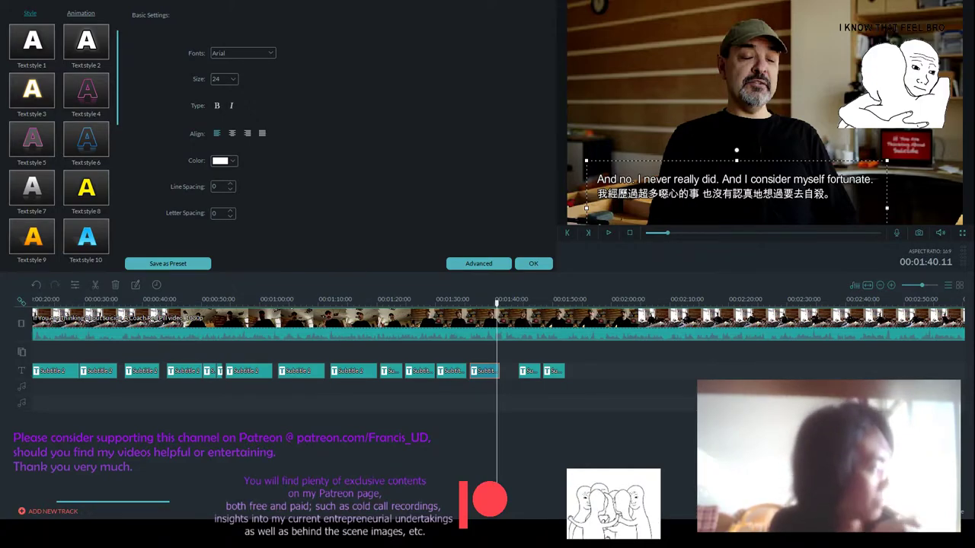
{"action": "left_click", "coordinate": [606, 231]}
{"action": "left_click", "coordinate": [472, 300]}
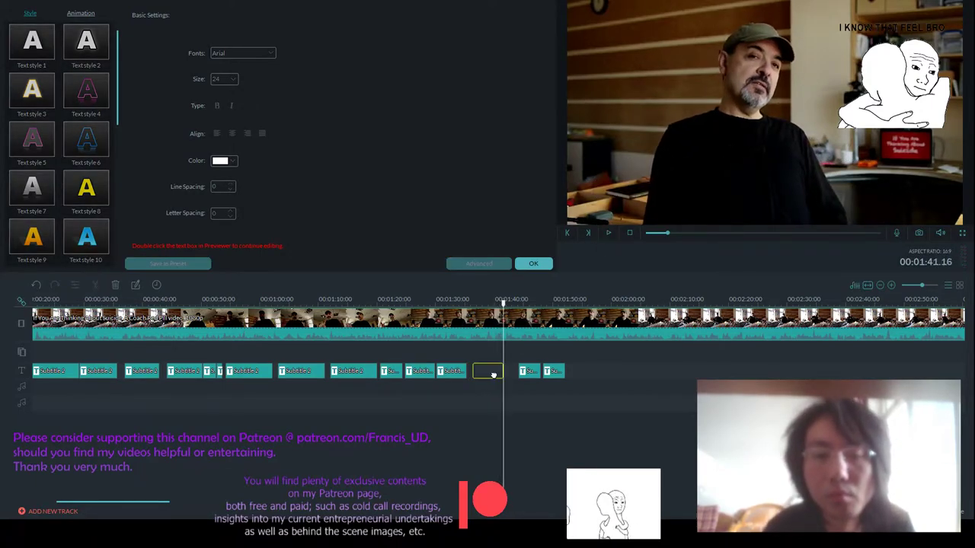
{"action": "left_click", "coordinate": [533, 263]}
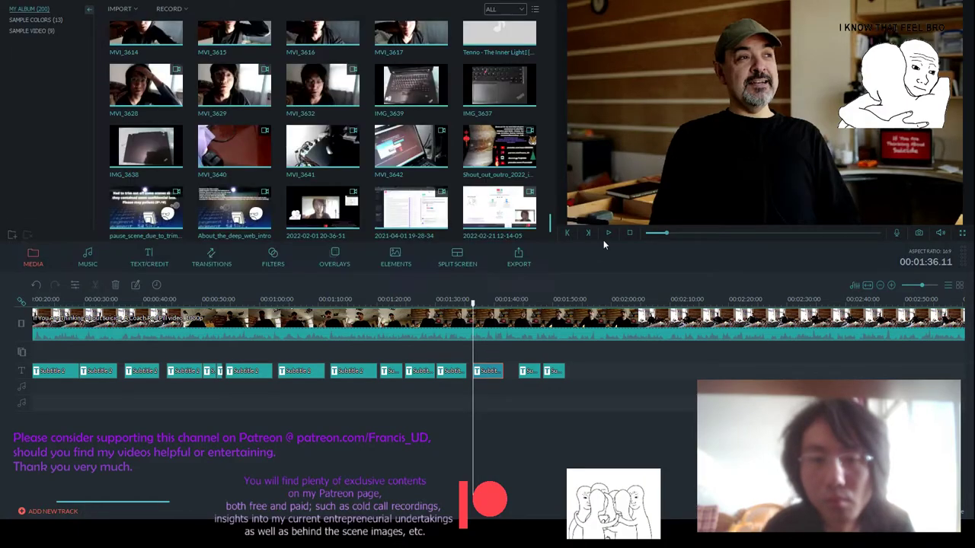
{"action": "left_click", "coordinate": [608, 231]}
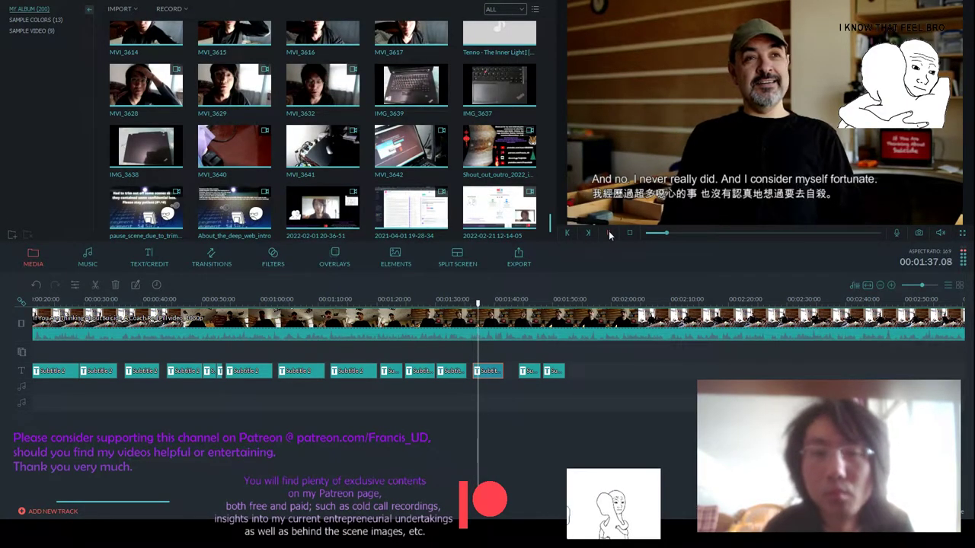
- Add "的確 很幸運 雖然" to the start of the Chinese line in the "And no. I never really did" subtitle
{"action": "double_click", "coordinate": [488, 373]}
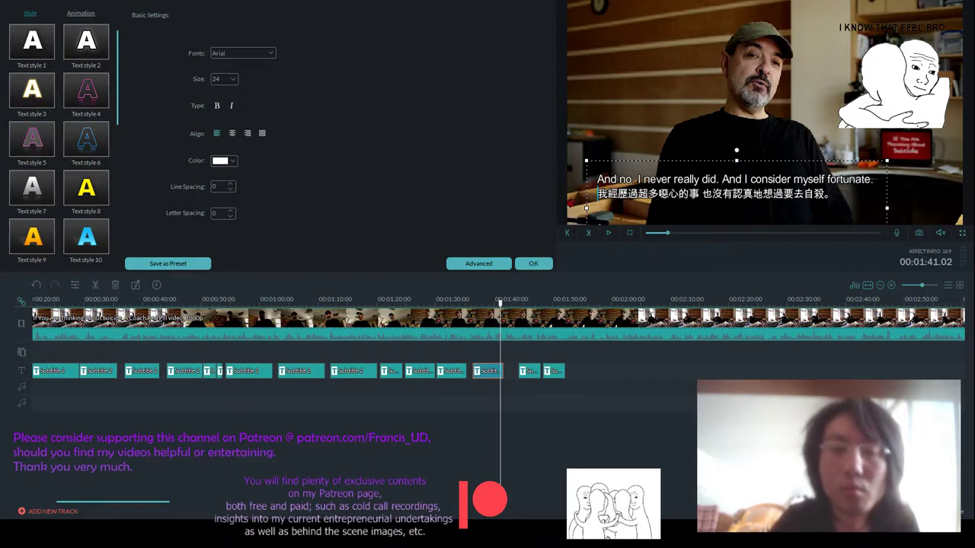
{"action": "type", "text": "的確 "}
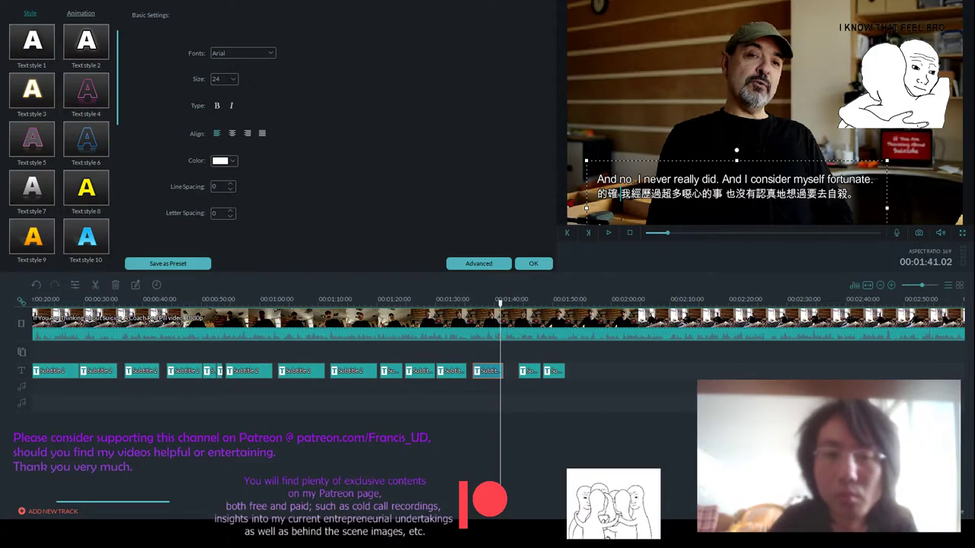
{"action": "type", "text": "雖然"}
{"action": "left_click", "coordinate": [875, 196]}
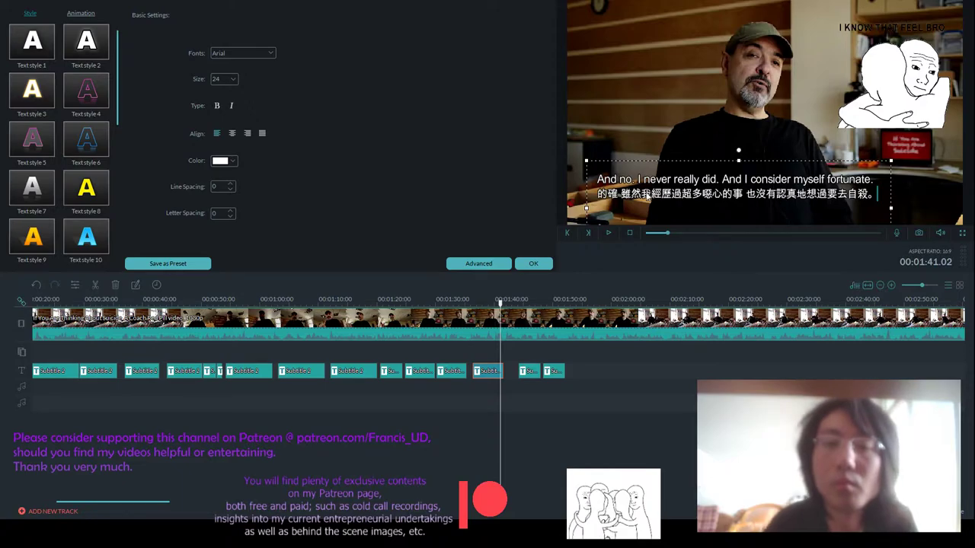
{"action": "left_click", "coordinate": [622, 194]}
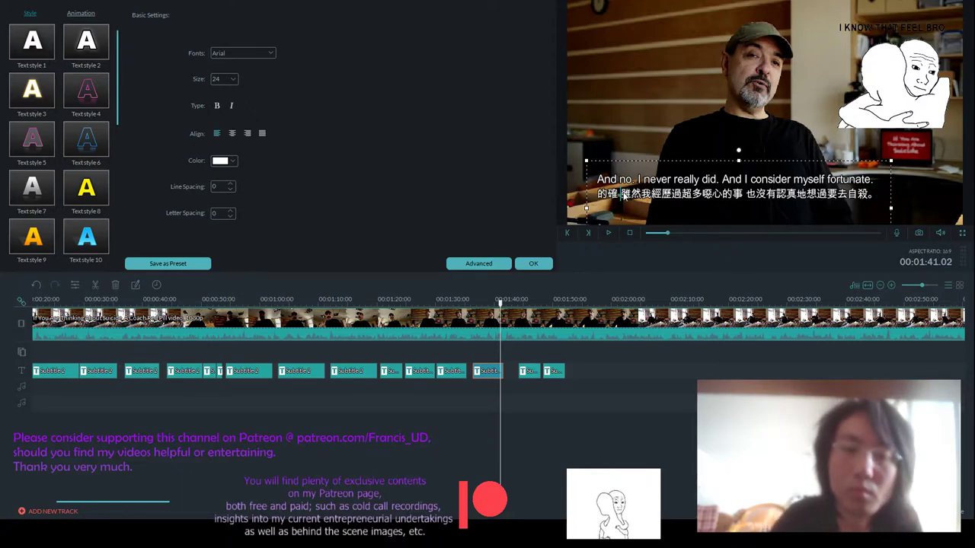
{"action": "type", "text": "幸運"}
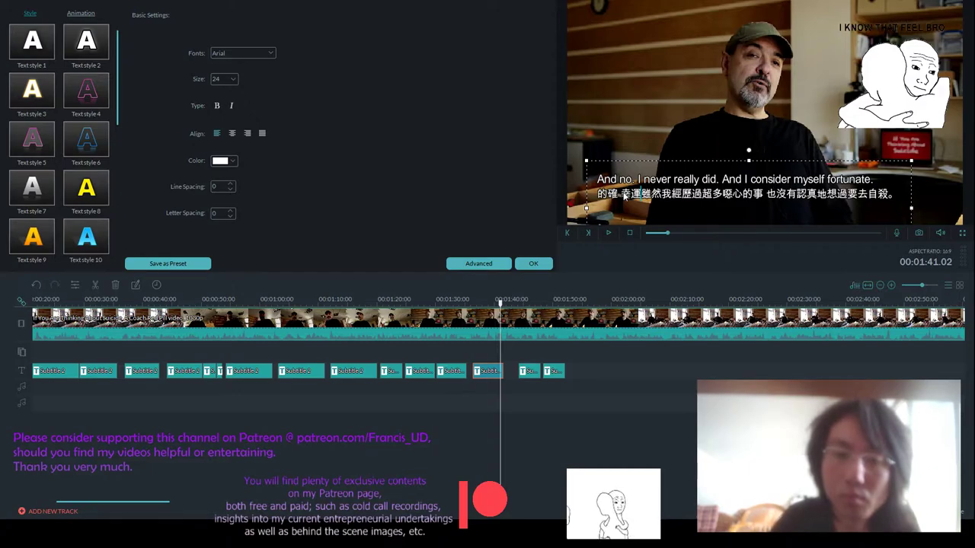
{"action": "key", "text": "BackSpace"}
{"action": "key", "text": "BackSpace"}
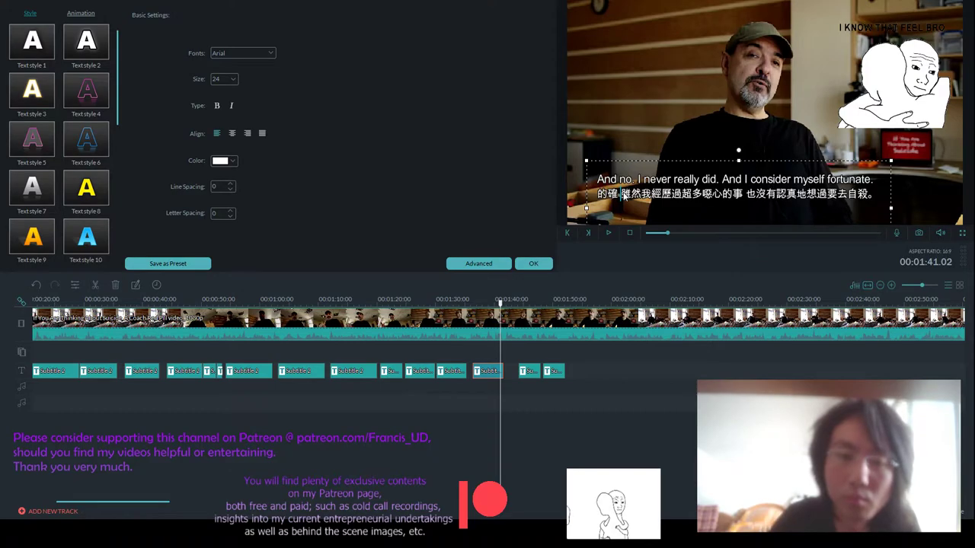
{"action": "type", "text": "很幸運"}
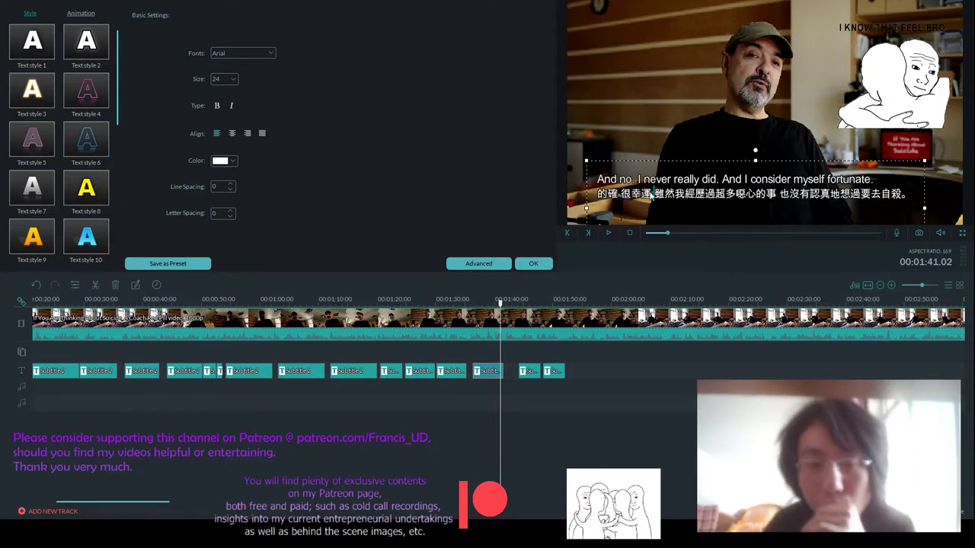
{"action": "left_click", "coordinate": [533, 263]}
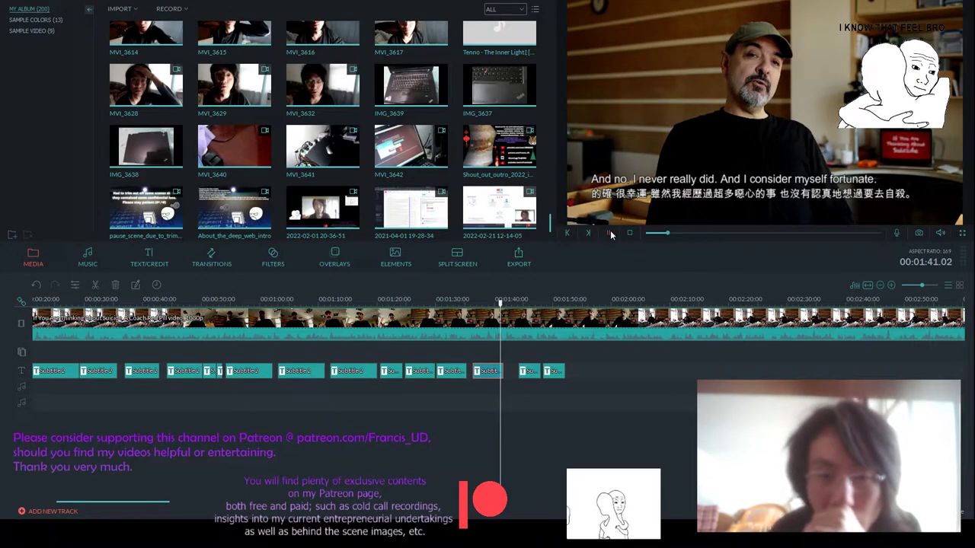
- Play on to hear the next line and move the "two close friends" subtitle clip to start at about 1:42
{"action": "left_click", "coordinate": [610, 232]}
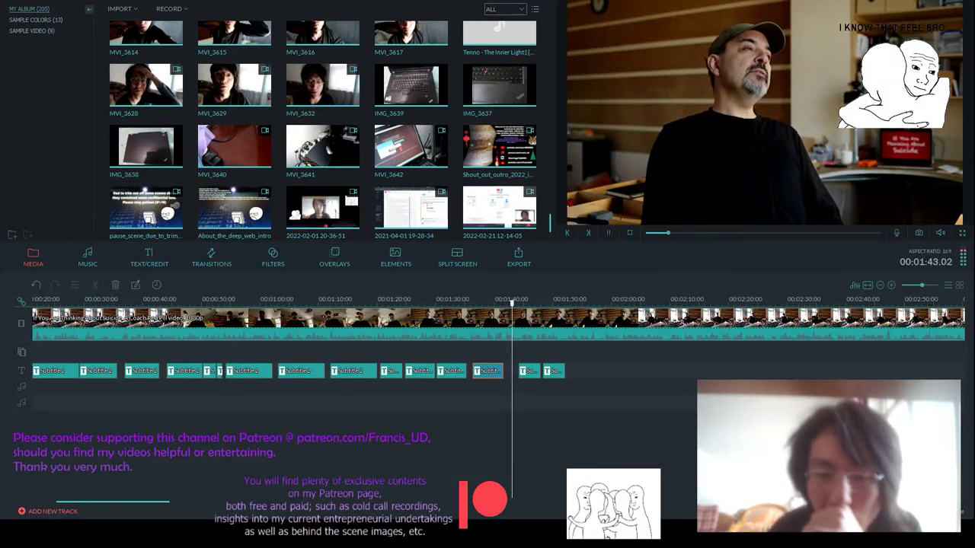
{"action": "left_click", "coordinate": [528, 373]}
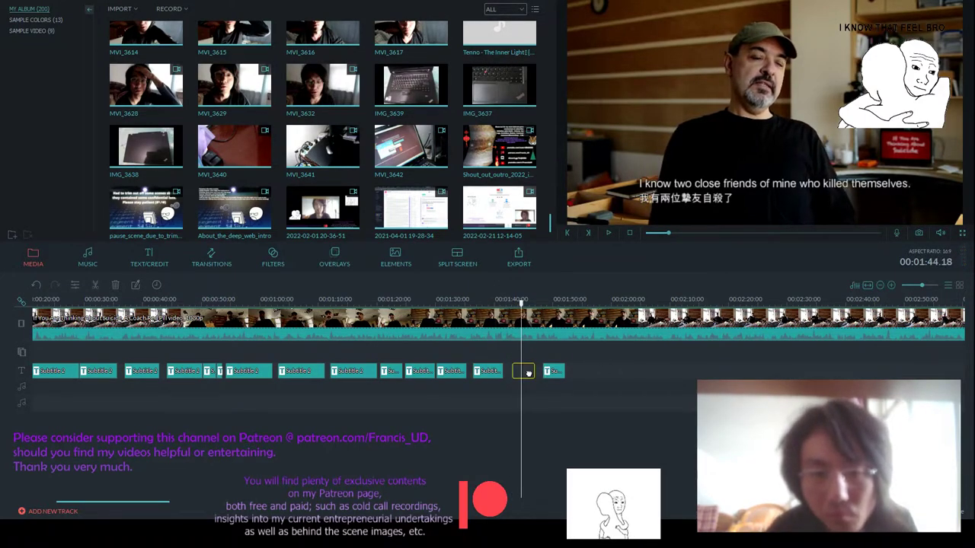
{"action": "left_click", "coordinate": [512, 299]}
{"action": "key", "text": "space"}
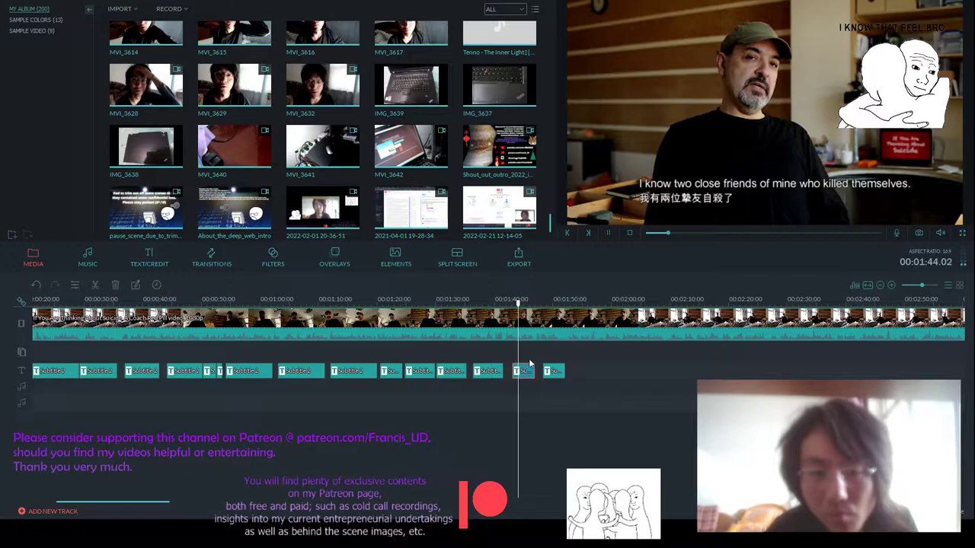
{"action": "key", "text": "space"}
{"action": "left_click", "coordinate": [509, 299]}
{"action": "scroll", "coordinate": [609, 295], "scroll_direction": "up", "scroll_amount": 1}
{"action": "scroll", "coordinate": [610, 295], "scroll_direction": "up", "scroll_amount": 2}
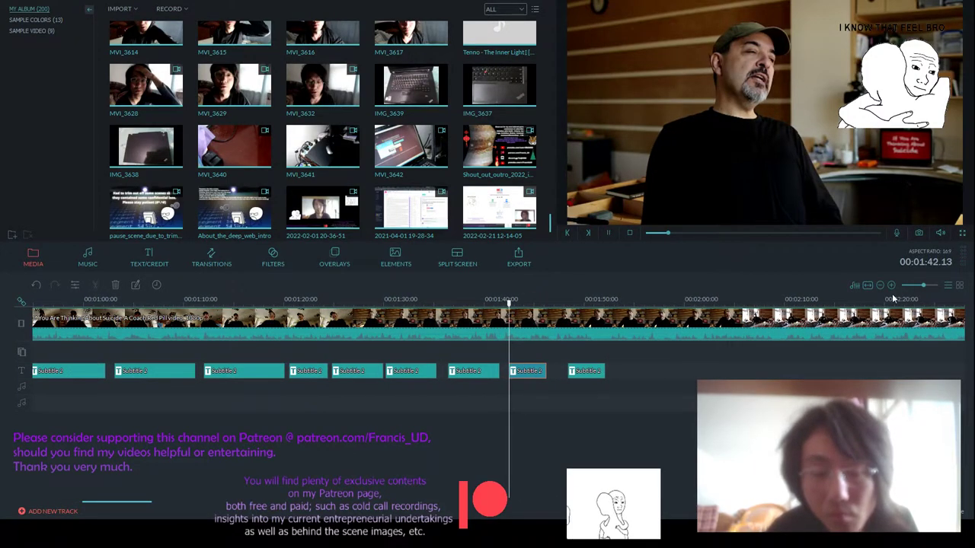
{"action": "key", "text": "space"}
{"action": "left_click", "coordinate": [508, 299]}
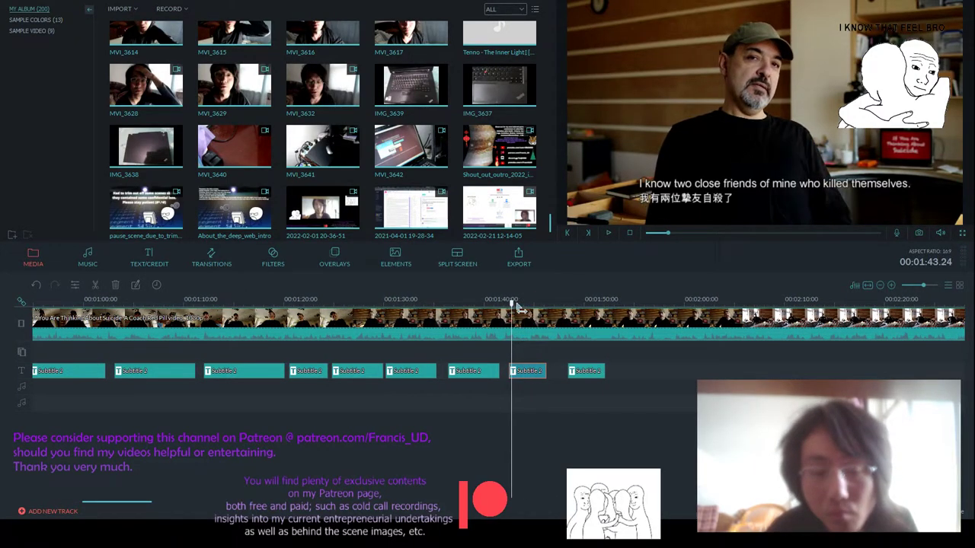
{"action": "left_click_drag", "start_coordinate": [540, 376], "coordinate": [537, 375]}
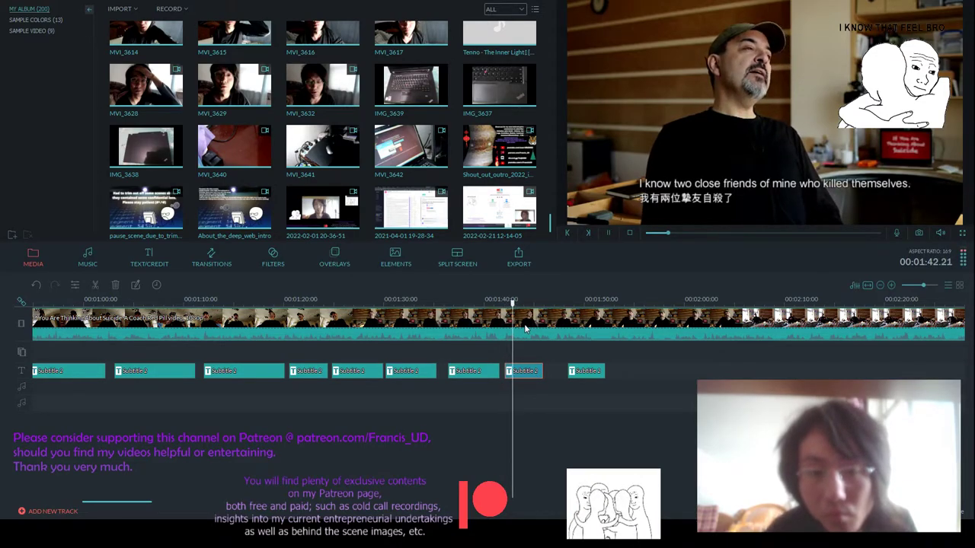
- Replace that clip's English line with "Because there're a lot of guys who do think about suicide." and shift the text slightly to the left
{"action": "double_click", "coordinate": [651, 202]}
{"action": "left_click_drag", "start_coordinate": [645, 184], "coordinate": [905, 185]}
{"action": "key", "text": "BackSpace"}
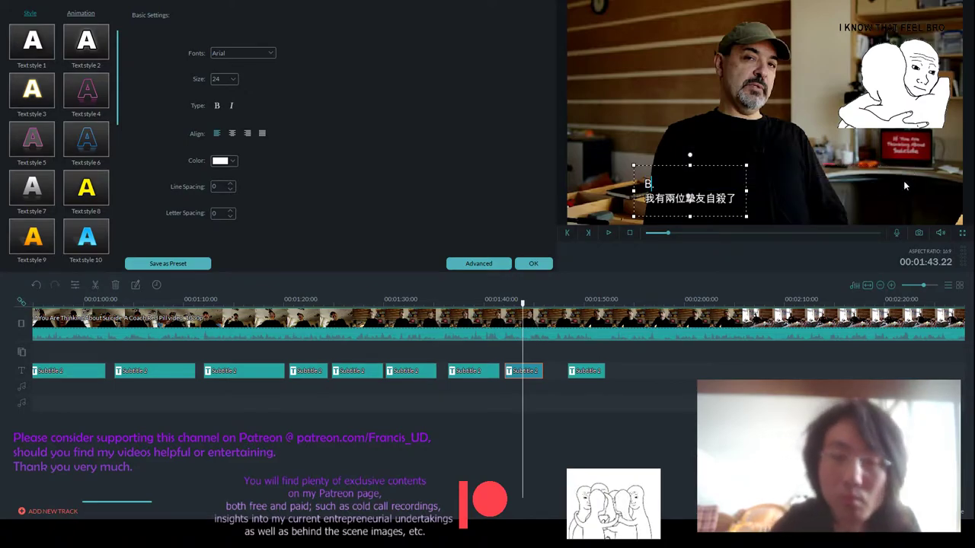
{"action": "type", "text": "Because t"}
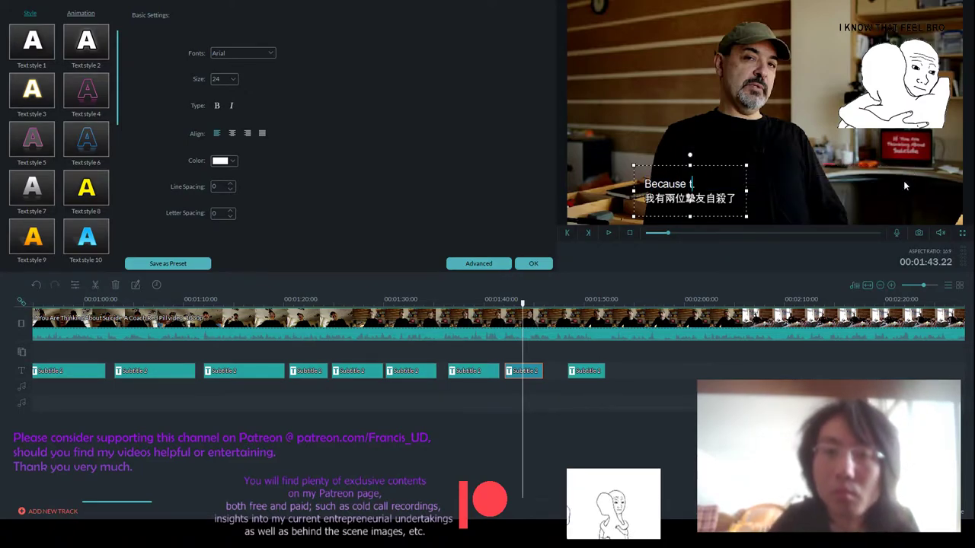
{"action": "type", "text": "here're a lot"}
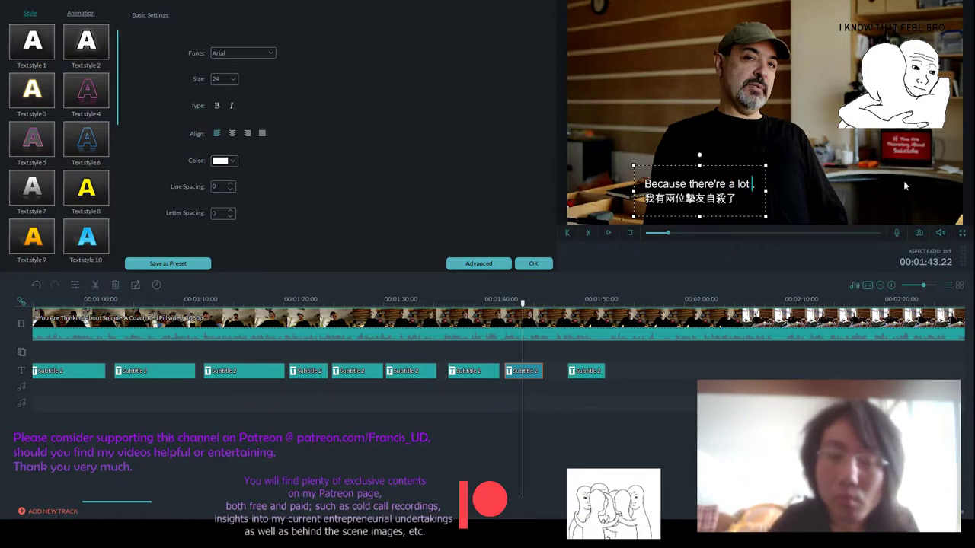
{"action": "type", "text": " of guys who do thi"}
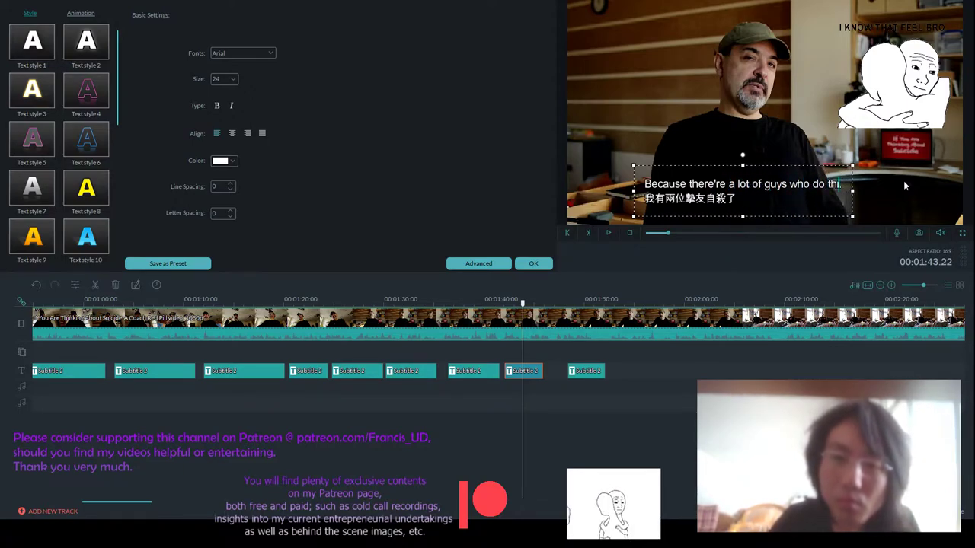
{"action": "type", "text": "nk obout sucide"}
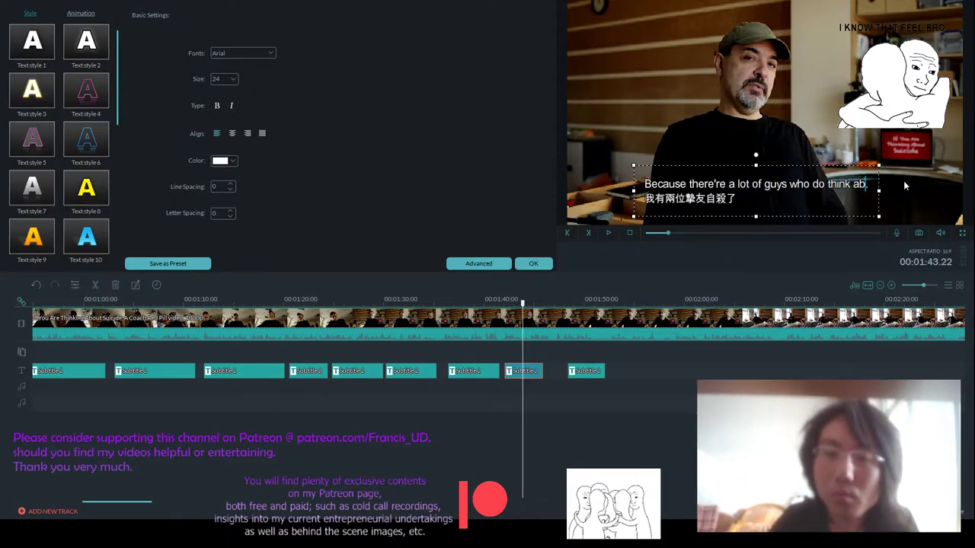
{"action": "key", "text": "BackSpace"}
{"action": "key", "text": "BackSpace"}
{"action": "key", "text": "BackSpace"}
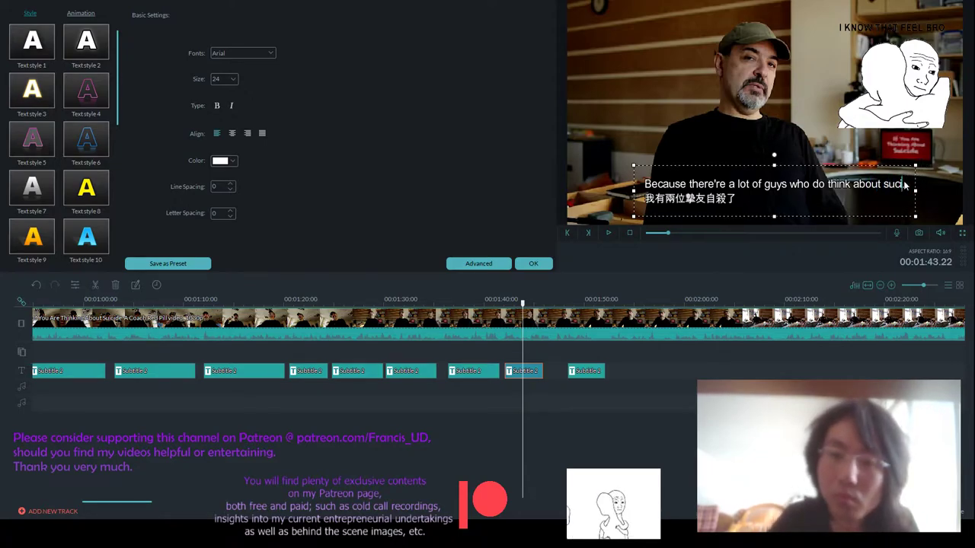
{"action": "key", "text": "BackSpace"}
{"action": "type", "text": "icide."}
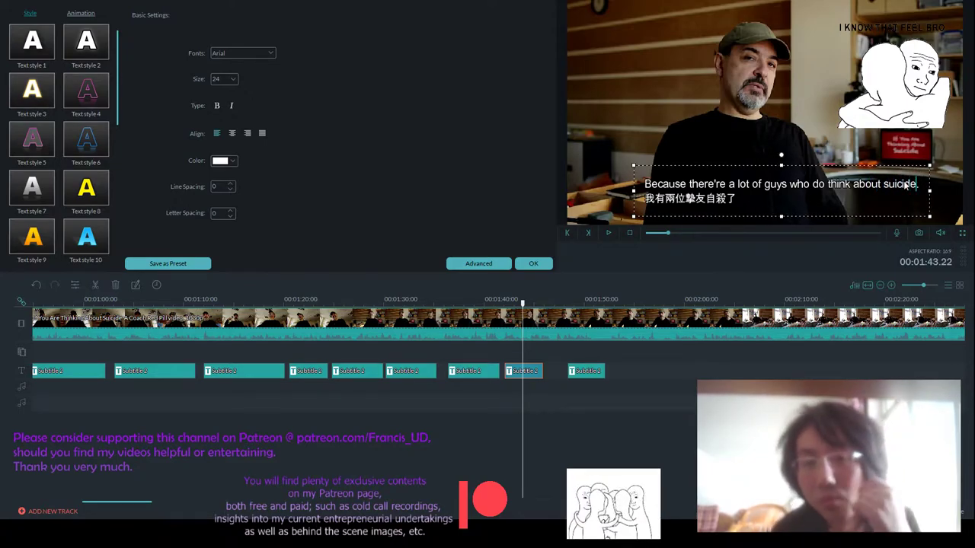
{"action": "left_click_drag", "start_coordinate": [808, 161], "coordinate": [801, 161]}
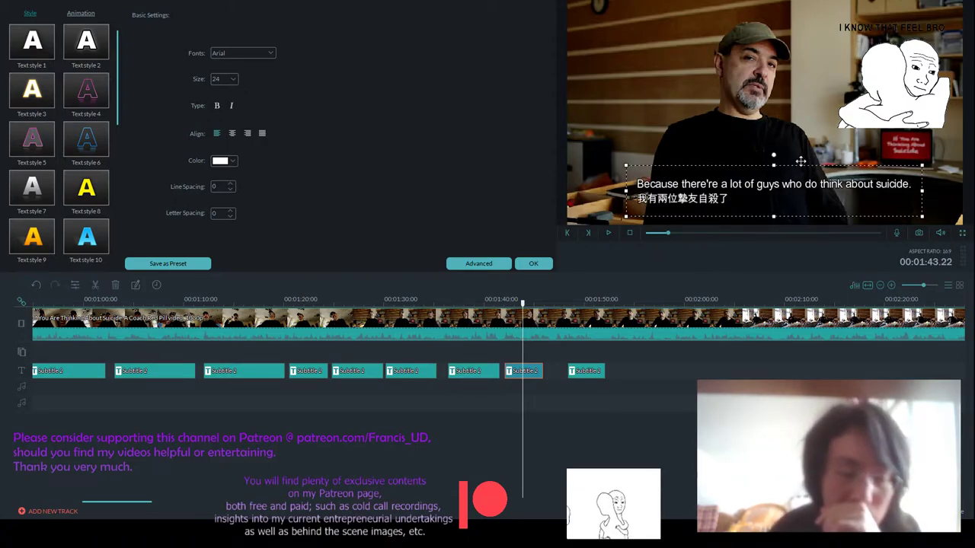
{"action": "left_click", "coordinate": [542, 264]}
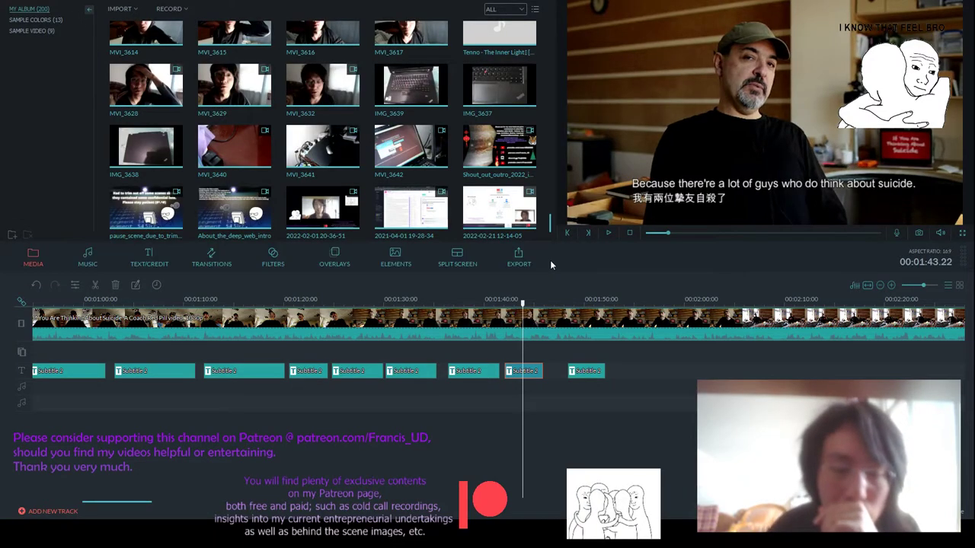
- Replay the last two subtitles and move the "Because there're a lot of guys" clip directly against the end of the preceding clip at about 1:41
{"action": "left_click_drag", "start_coordinate": [575, 303], "coordinate": [404, 302]}
{"action": "left_click_drag", "start_coordinate": [569, 300], "coordinate": [498, 300]}
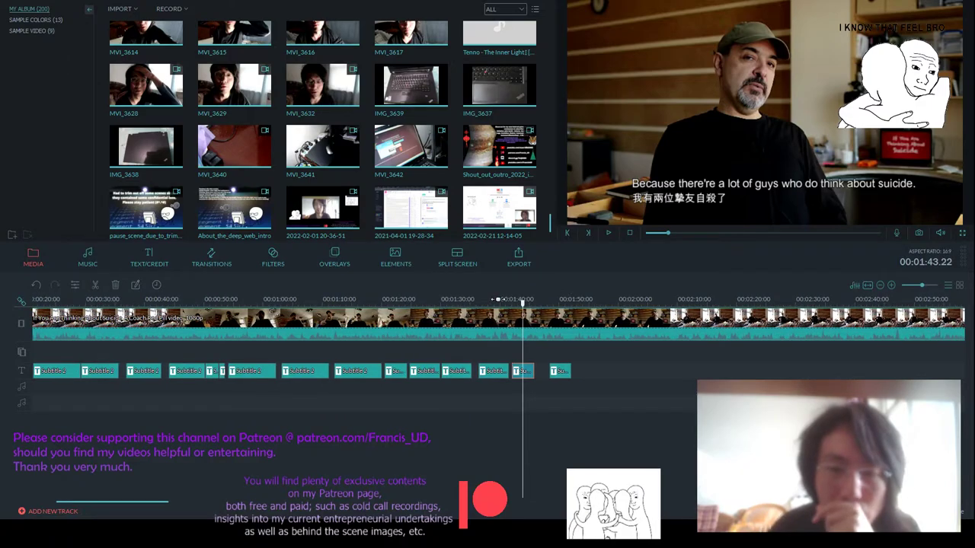
{"action": "left_click_drag", "start_coordinate": [668, 305], "coordinate": [418, 300]}
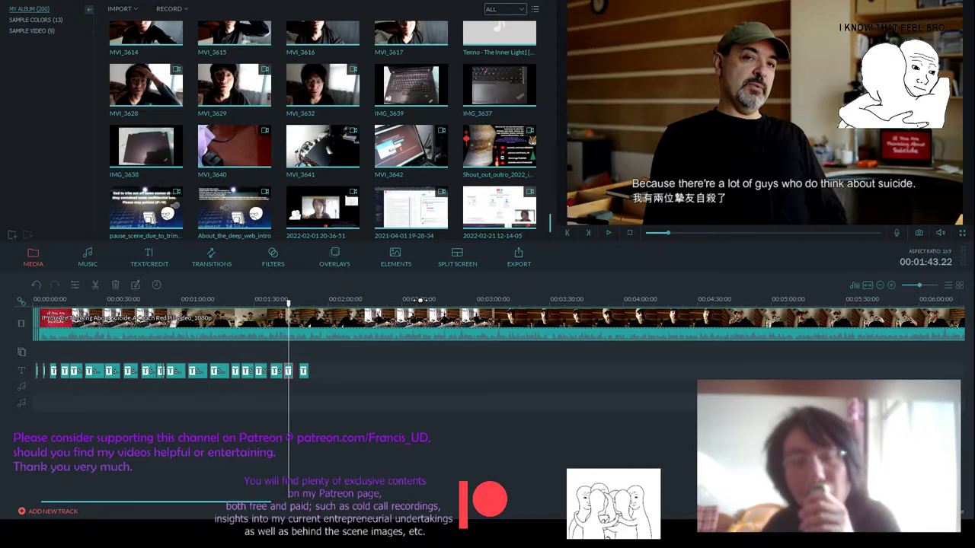
{"action": "left_click", "coordinate": [277, 299]}
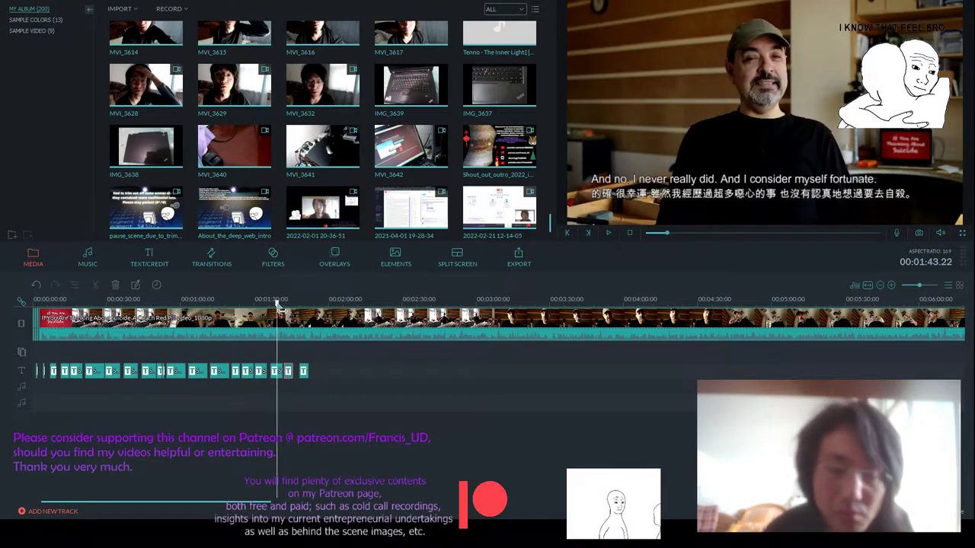
{"action": "left_click", "coordinate": [608, 232]}
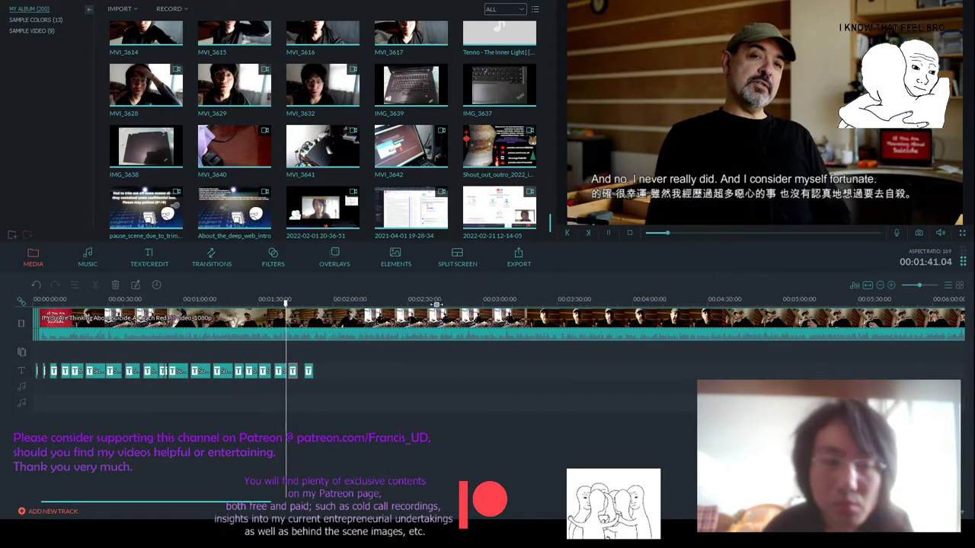
{"action": "scroll", "coordinate": [433, 357], "scroll_direction": "up", "scroll_amount": 1}
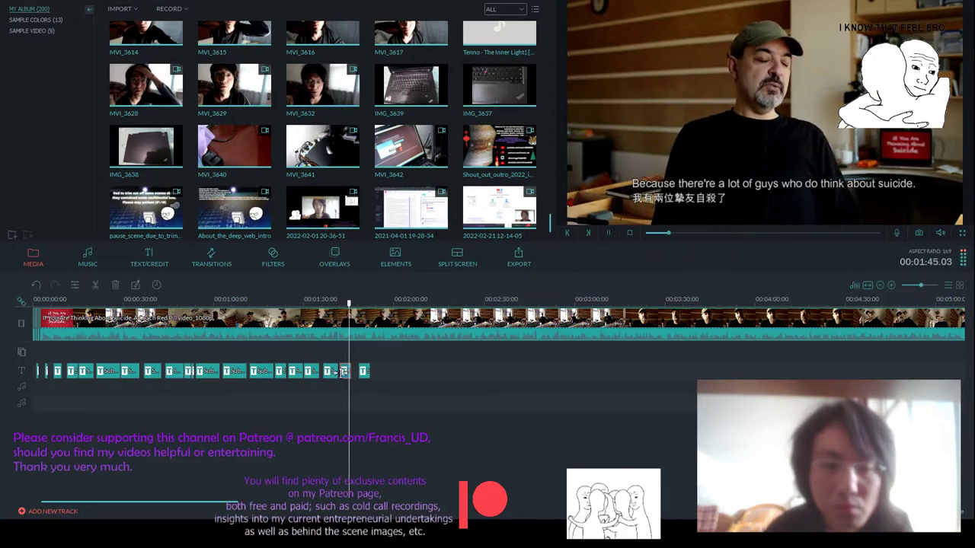
{"action": "key", "text": "space"}
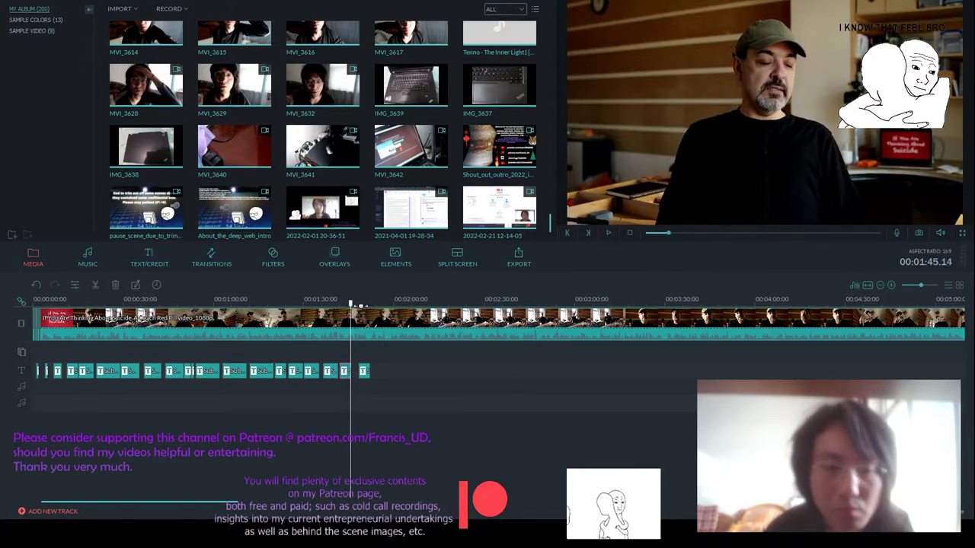
{"action": "scroll", "coordinate": [350, 371], "scroll_direction": "up", "scroll_amount": 1}
{"action": "left_click", "coordinate": [460, 374]}
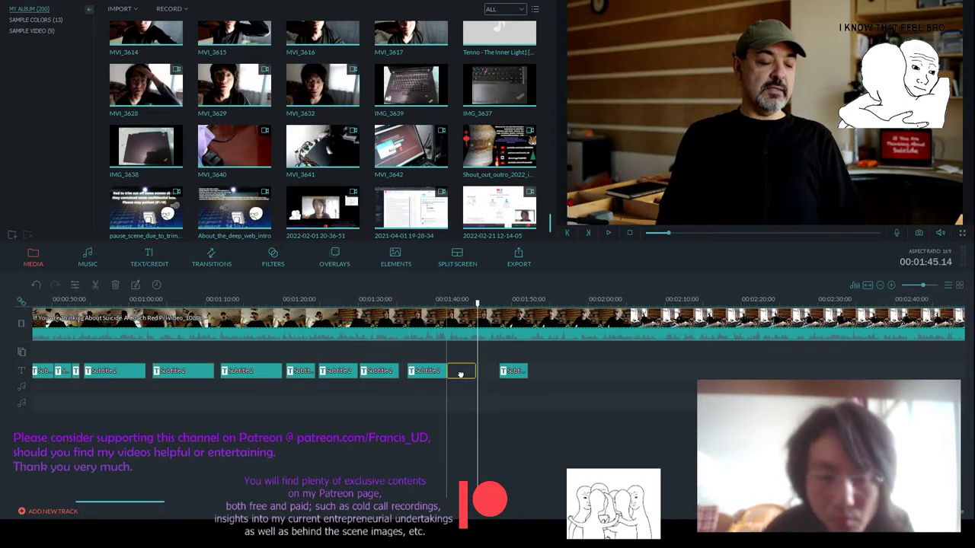
{"action": "left_click", "coordinate": [463, 372]}
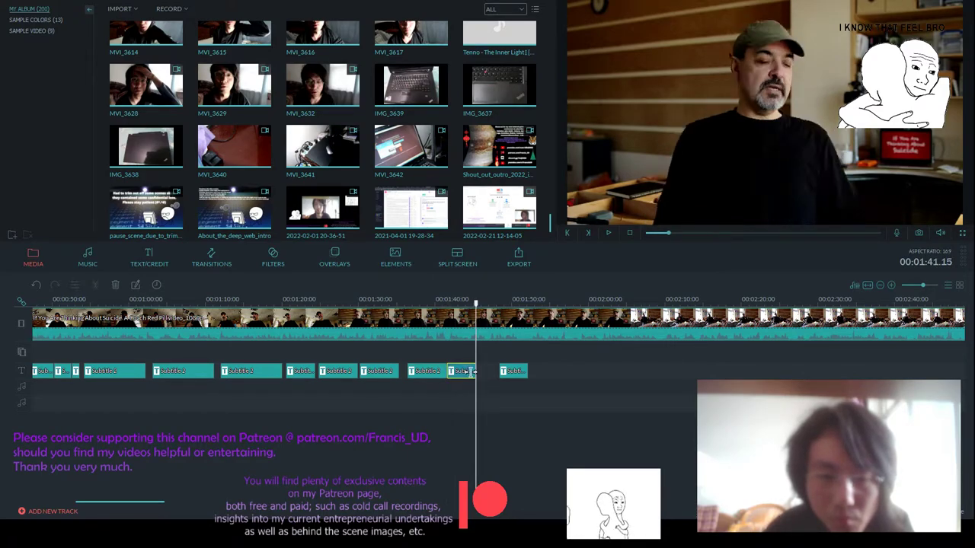
- Trim the end of the "Because there're a lot of guys" subtitle clip to about 1:44 and replay it from its start
{"action": "left_click_drag", "start_coordinate": [468, 371], "coordinate": [466, 372]}
{"action": "left_click", "coordinate": [462, 305]}
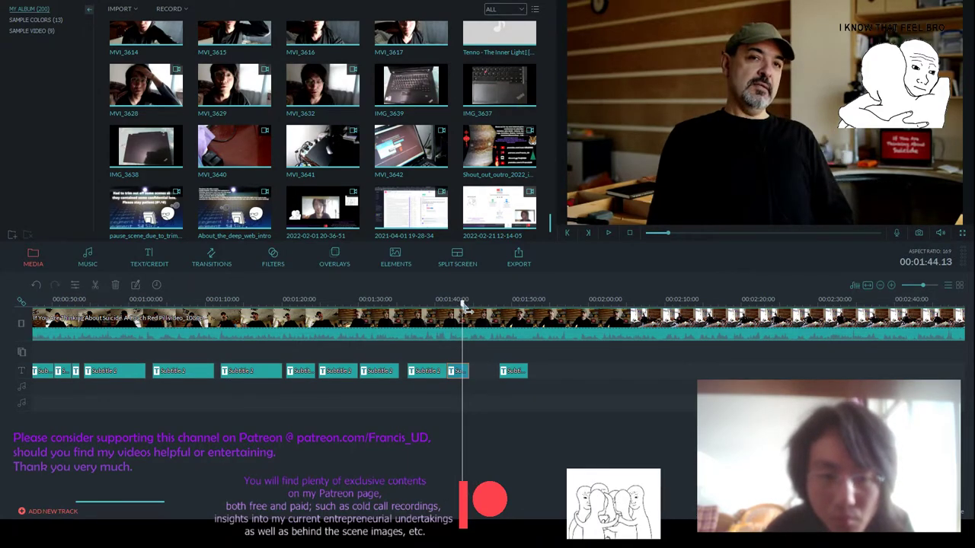
{"action": "left_click", "coordinate": [449, 305]}
{"action": "key", "text": "space"}
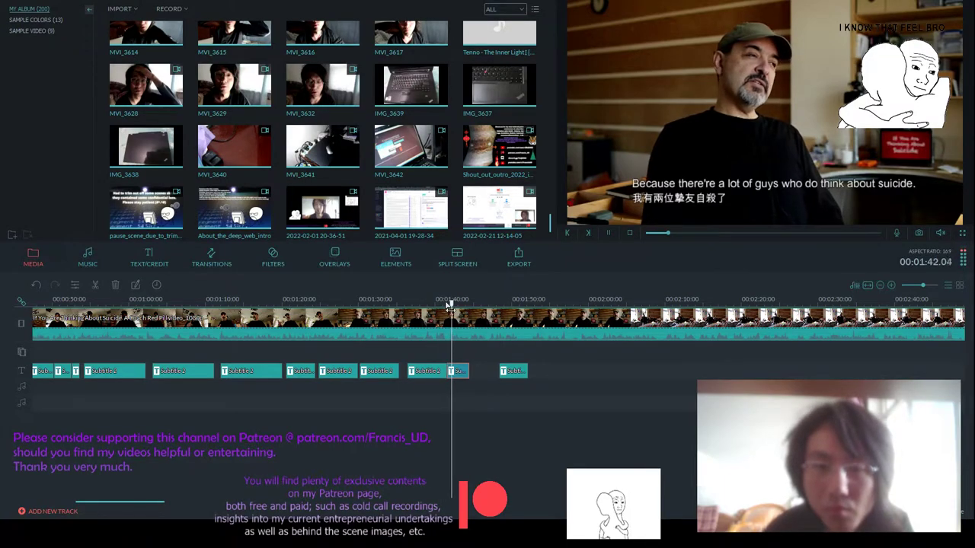
{"action": "key", "text": "space"}
- Replace the Chinese line of the "Because there're a lot of guys" subtitle with "因為（現在）有很多老哥正在考慮自殺"
{"action": "double_click", "coordinate": [457, 371]}
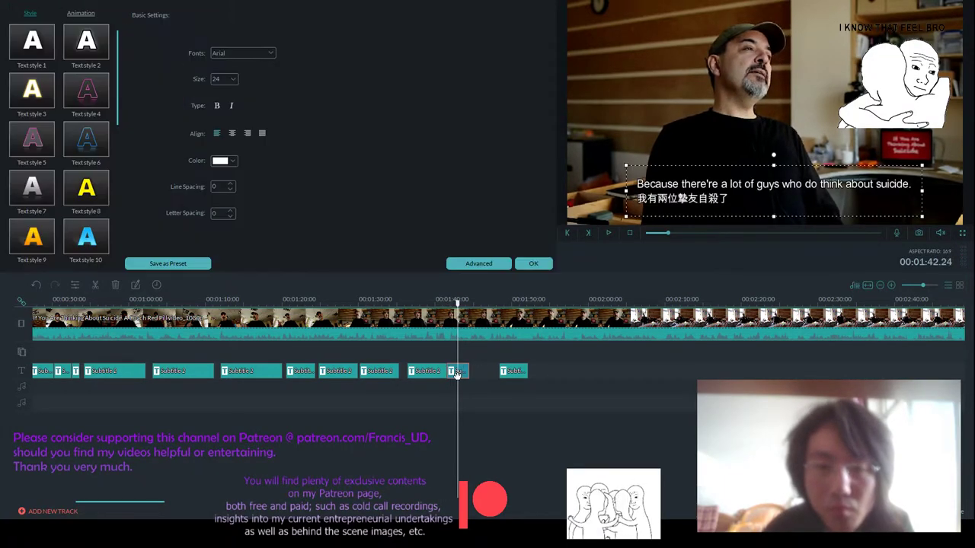
{"action": "left_click_drag", "start_coordinate": [739, 201], "coordinate": [632, 205]}
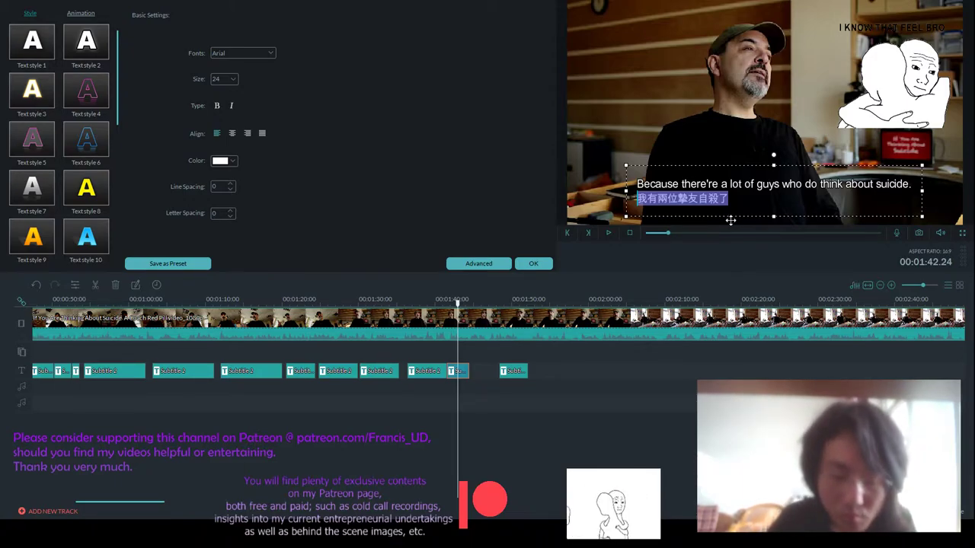
{"action": "key", "text": "BackSpace"}
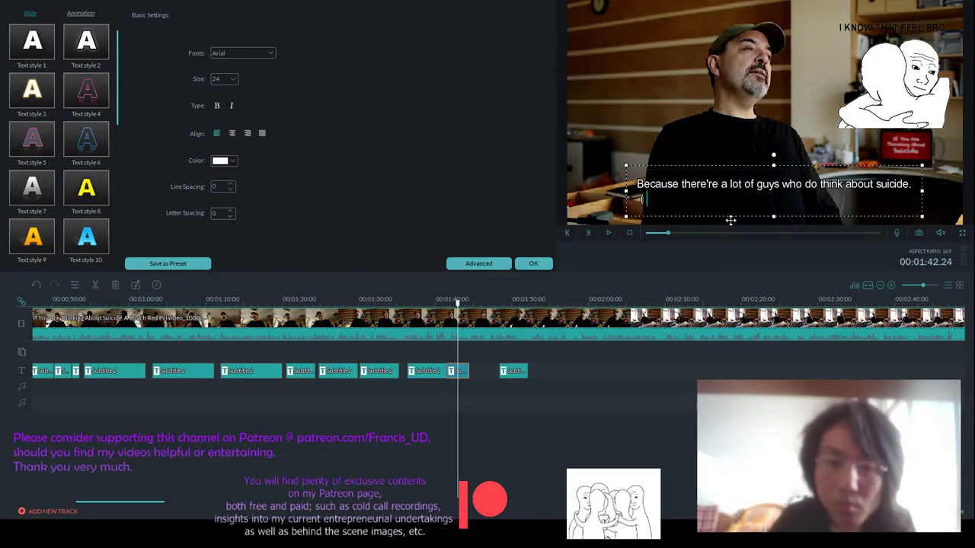
{"action": "type", "text": "現在）"}
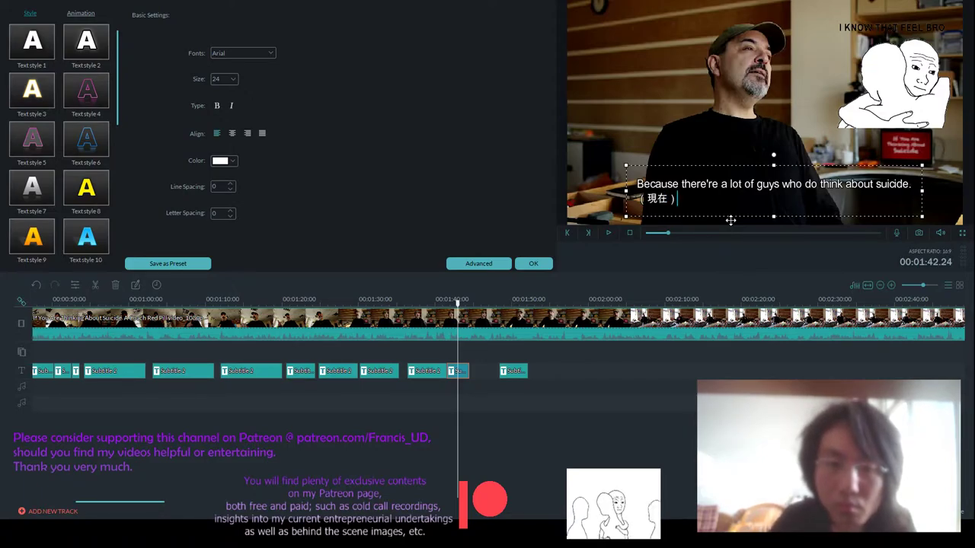
{"action": "left_click", "coordinate": [644, 198]}
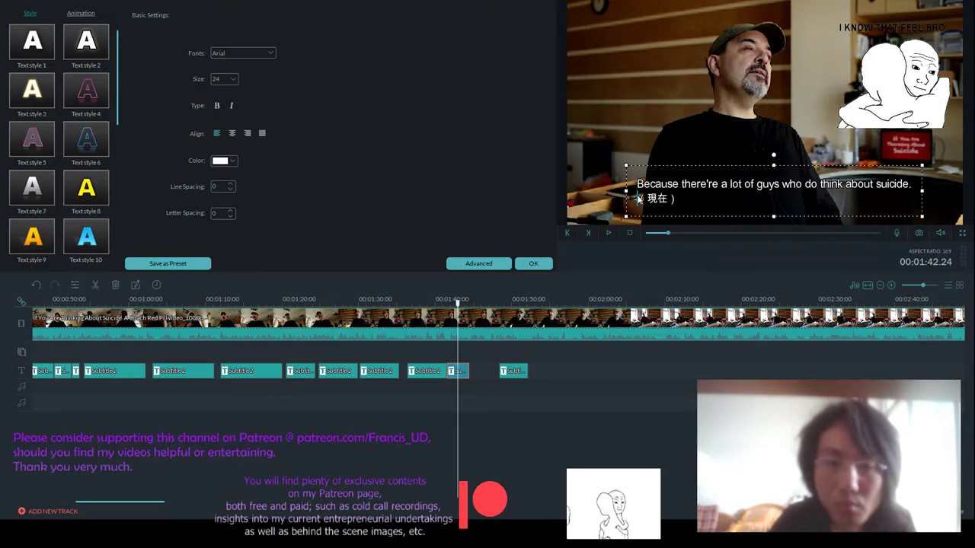
{"action": "type", "text": "困"}
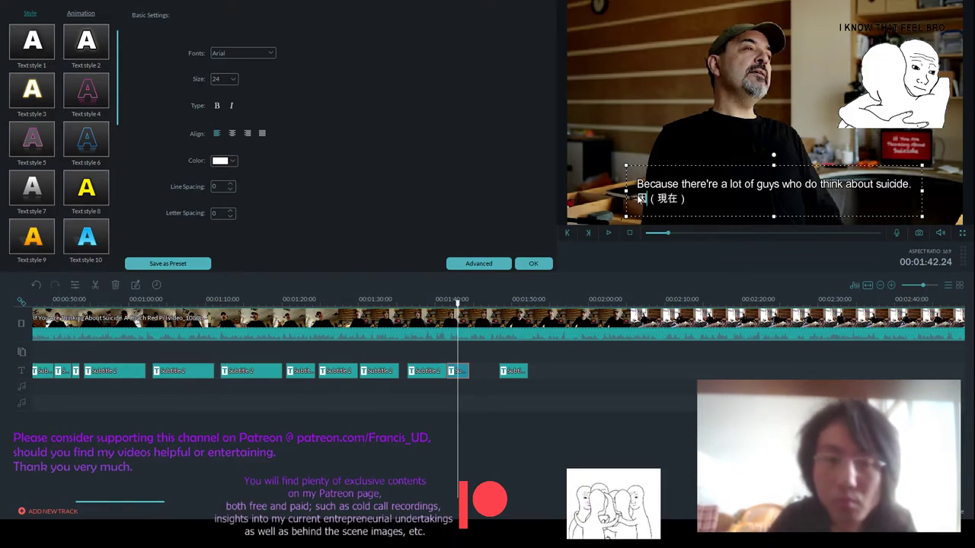
{"action": "type", "text": "為"}
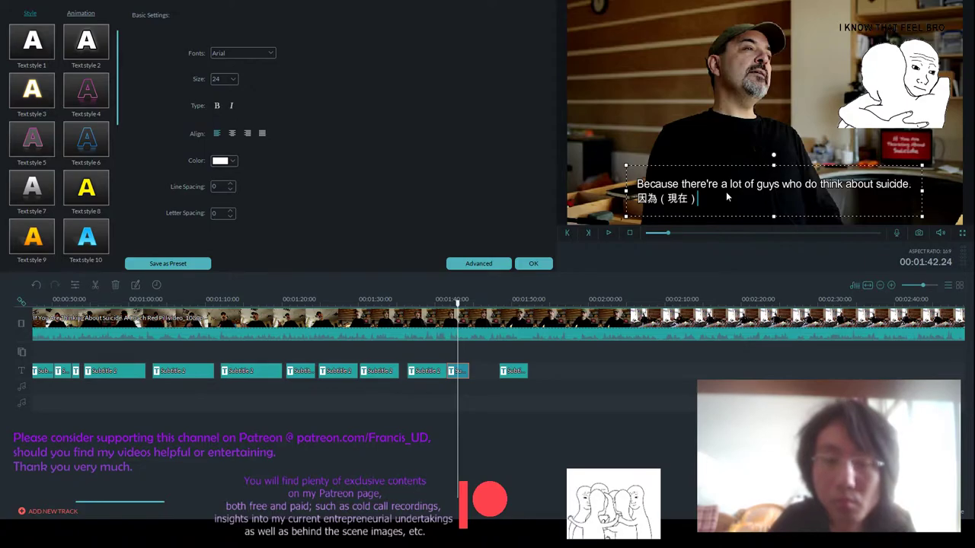
{"action": "type", "text": "有很多老哥在"}
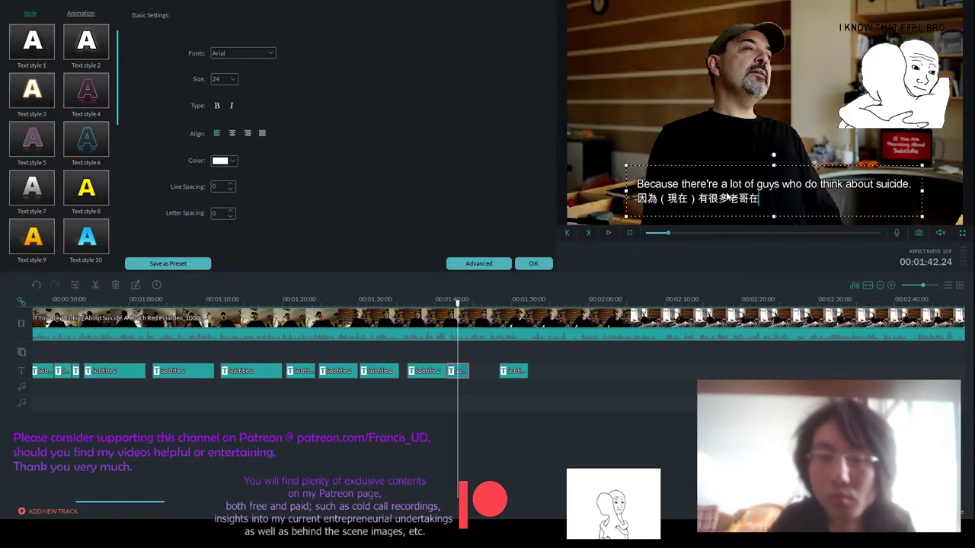
{"action": "key", "text": "BackSpace"}
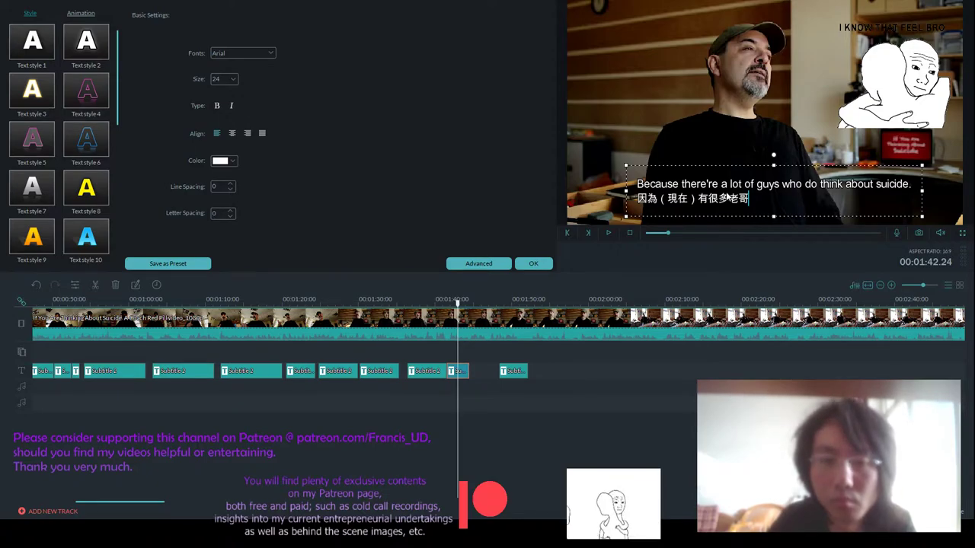
{"action": "type", "text": "正在考慮"}
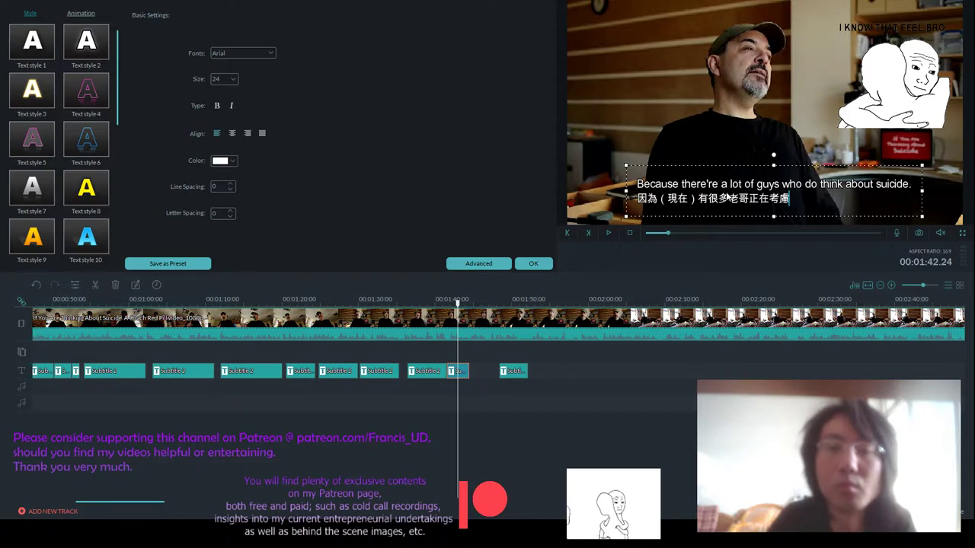
{"action": "type", "text": "自殺"}
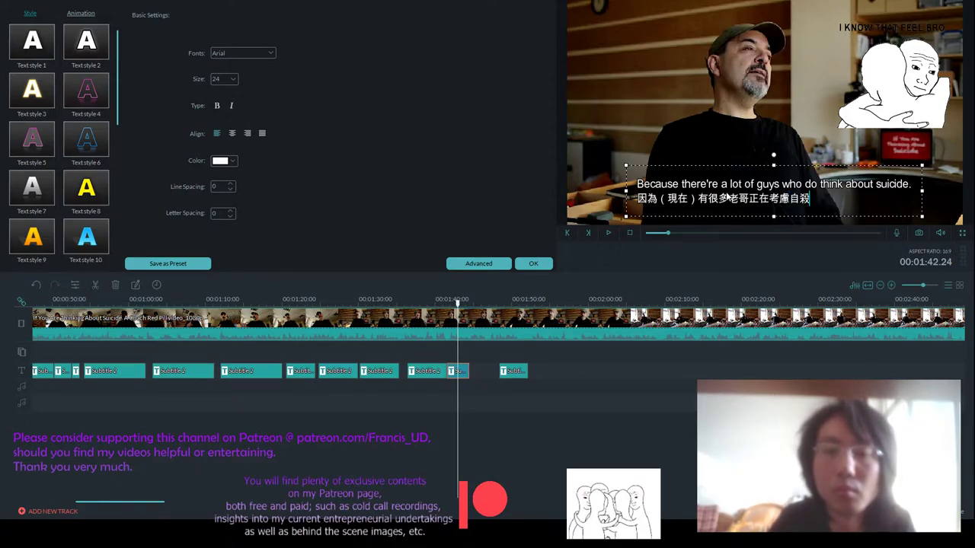
- Insert "以" before "自殺" in the Chinese line, append "來解決所有問題 一了百了。" and accept the text
{"action": "type", "text": "來"}
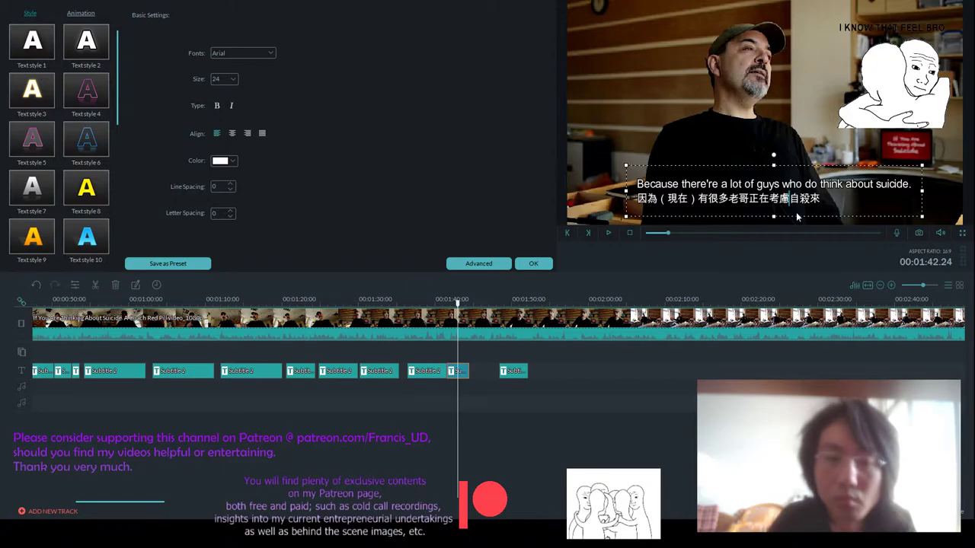
{"action": "type", "text": "以"}
{"action": "left_click", "coordinate": [847, 207]}
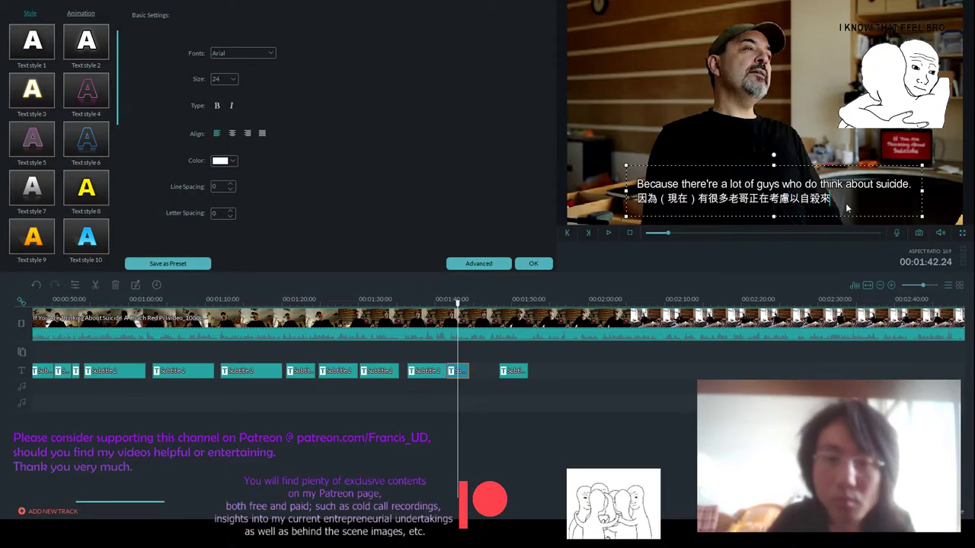
{"action": "type", "text": "解決"}
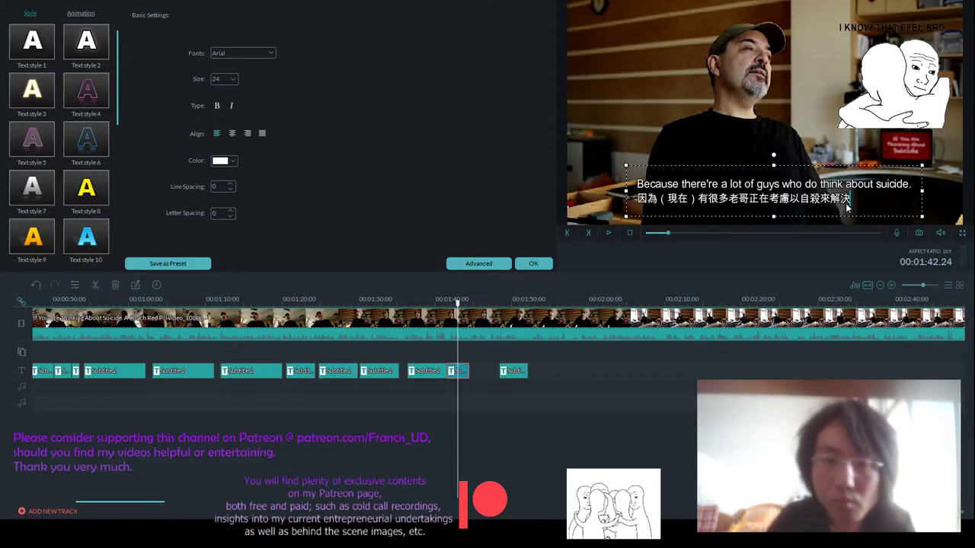
{"action": "type", "text": "所有問題"}
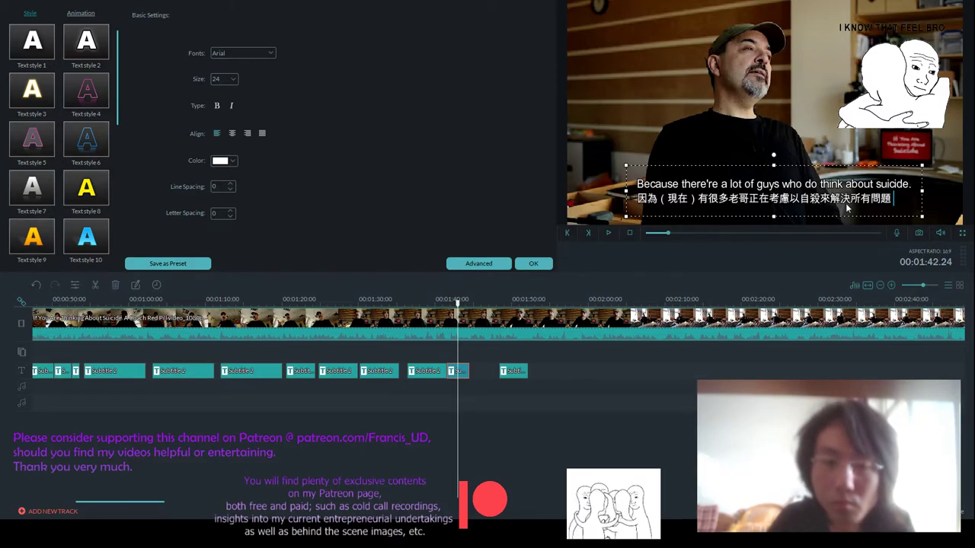
{"action": "type", "text": " 一了百了。"}
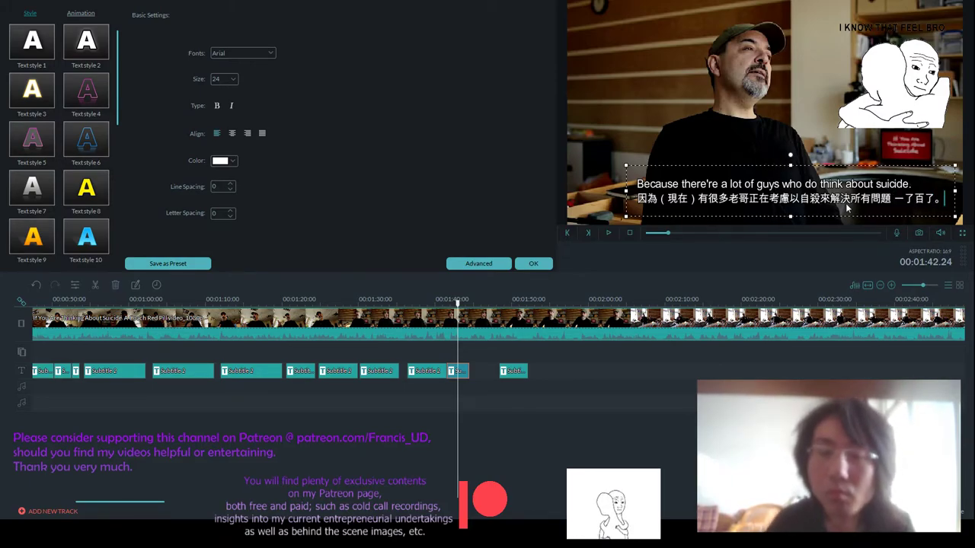
{"action": "left_click", "coordinate": [537, 265]}
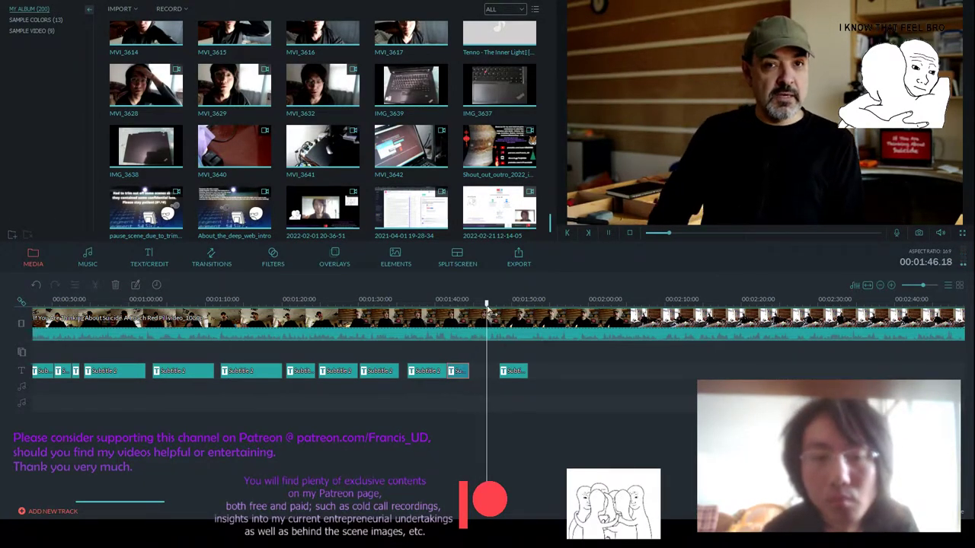
- Replay the passage after the subtitle and extend the end of the "Because there're a lot of guys" clip to about 1:46
{"action": "left_click_drag", "start_coordinate": [490, 312], "coordinate": [468, 312]}
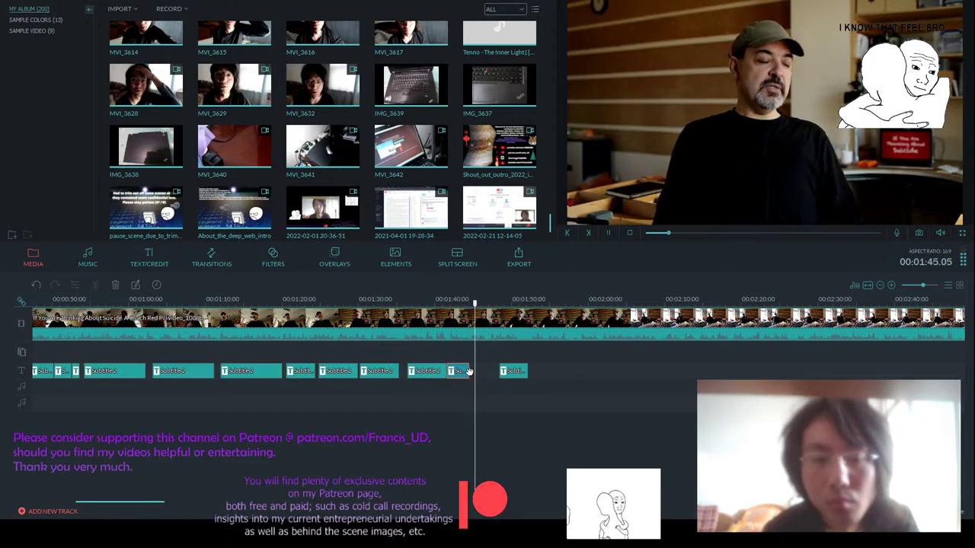
{"action": "key", "text": "space"}
{"action": "left_click_drag", "start_coordinate": [481, 304], "coordinate": [464, 305]}
{"action": "left_click", "coordinate": [610, 233]}
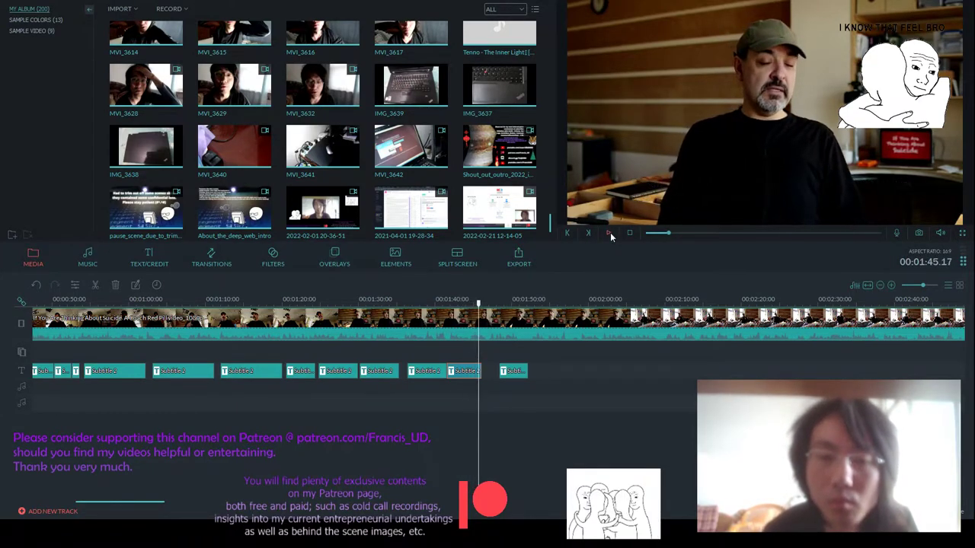
{"action": "left_click", "coordinate": [610, 232]}
{"action": "left_click_drag", "start_coordinate": [479, 309], "coordinate": [472, 311]}
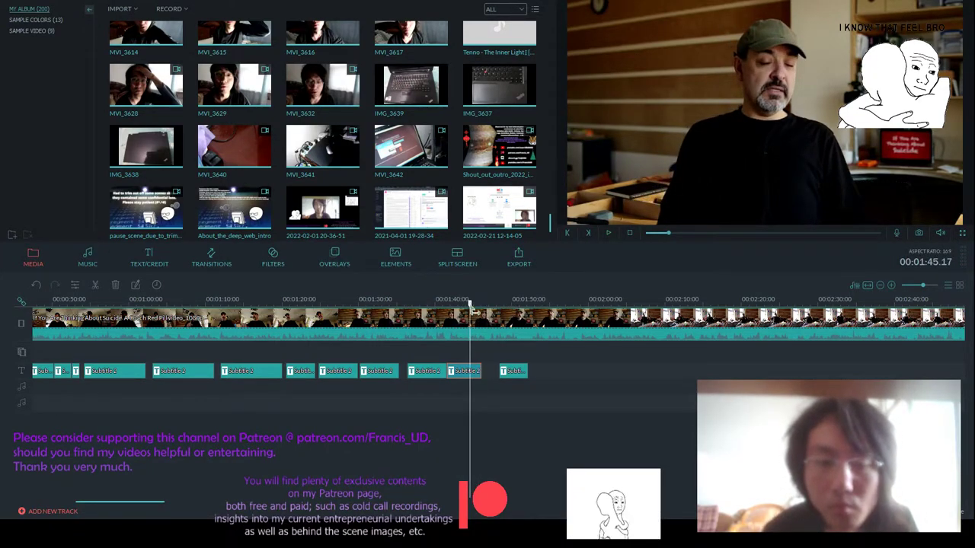
- Add the second English line "They think about suicide all the time." above the Chinese line of that subtitle
{"action": "double_click", "coordinate": [471, 373]}
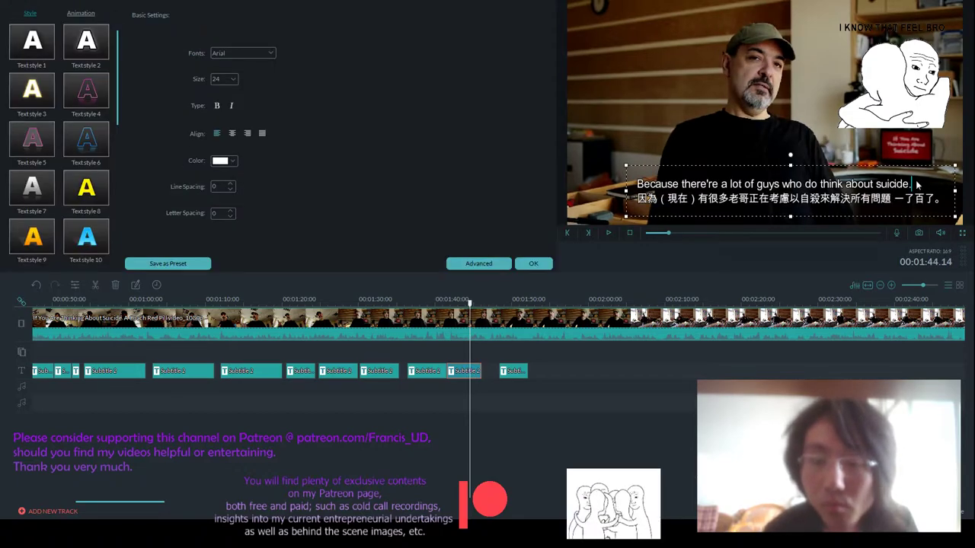
{"action": "key", "text": "Return"}
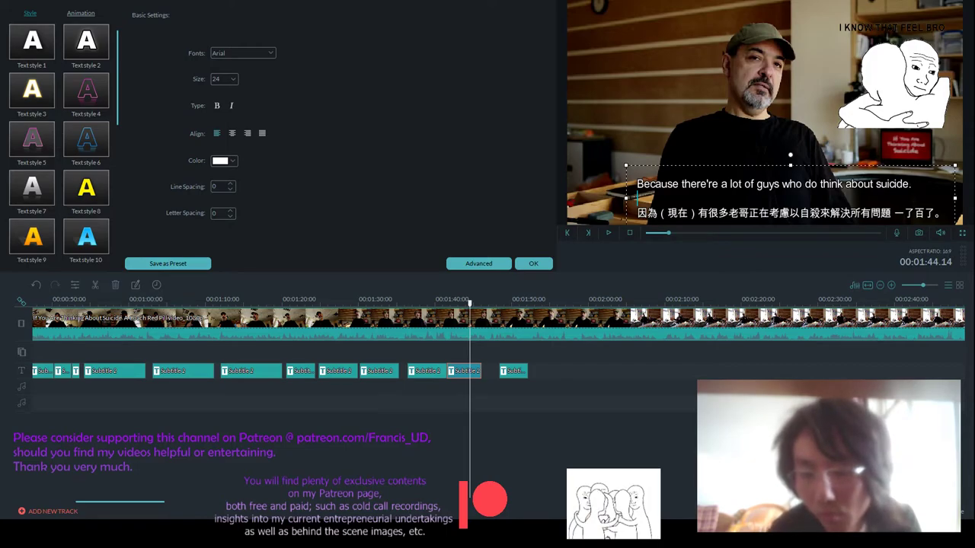
{"action": "type", "text": "They thun"}
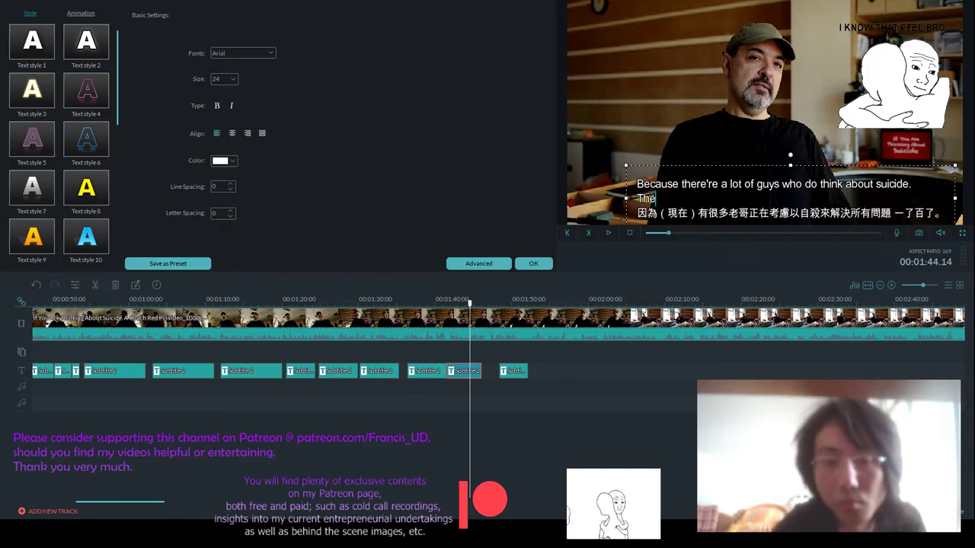
{"action": "key", "text": "BackSpace"}
{"action": "key", "text": "BackSpace"}
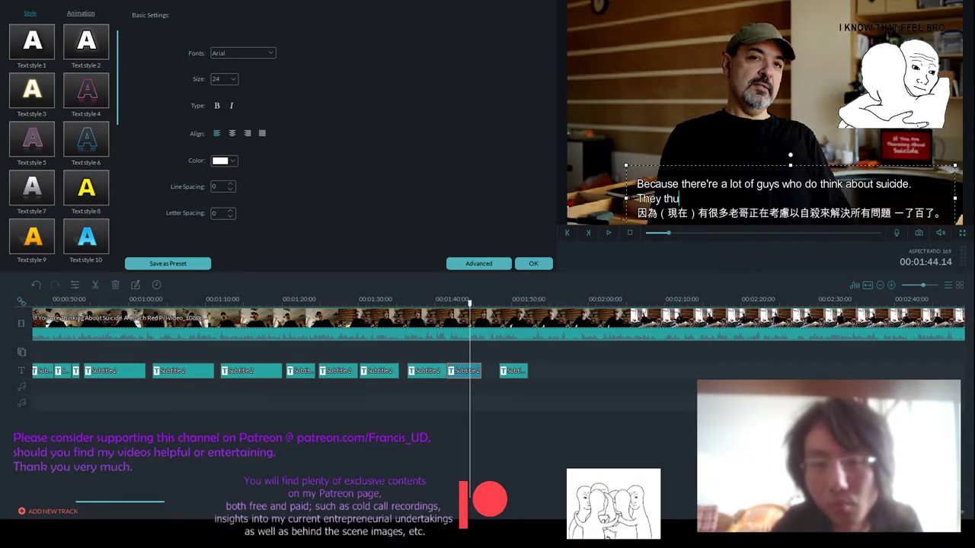
{"action": "type", "text": "ink"}
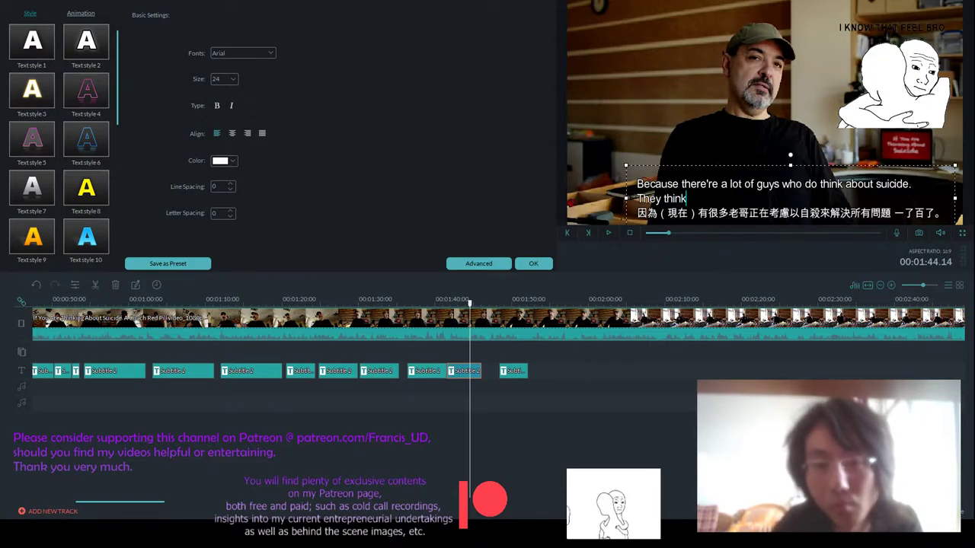
{"action": "type", "text": " about suicide all the time"}
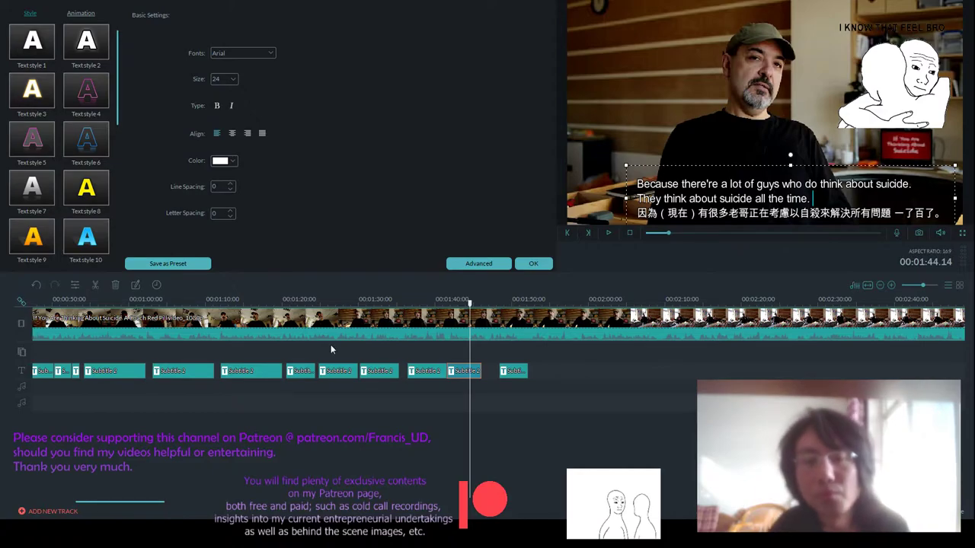
{"action": "left_click", "coordinate": [533, 263]}
- Replay the end of the spoken line and extend the two-sentence subtitle clip's end to about 1:47
{"action": "left_click", "coordinate": [609, 233]}
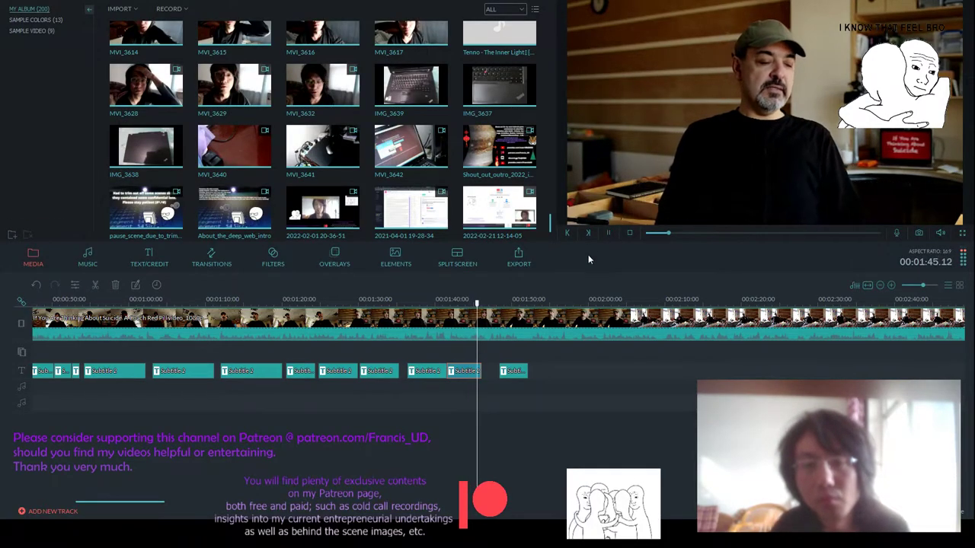
{"action": "key", "text": "space"}
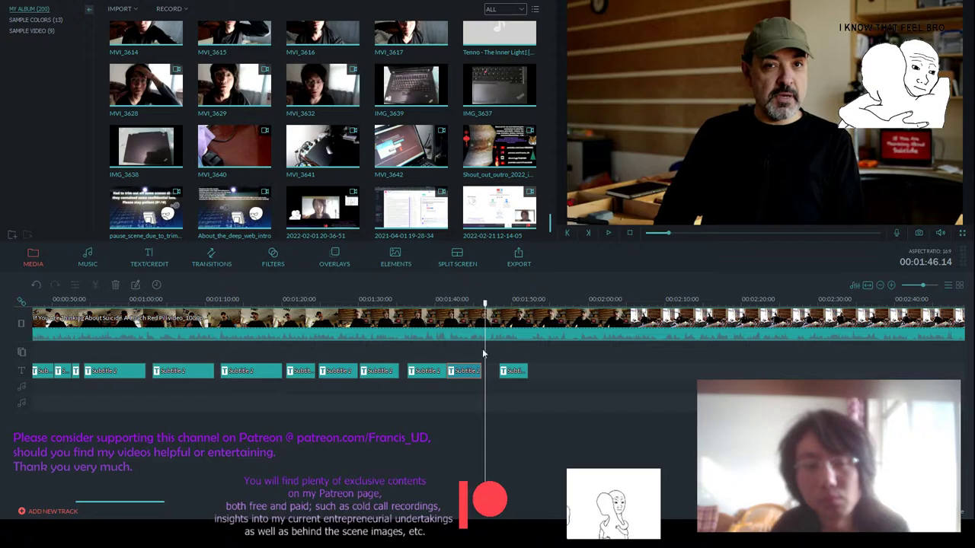
{"action": "left_click", "coordinate": [475, 298]}
{"action": "key", "text": "space"}
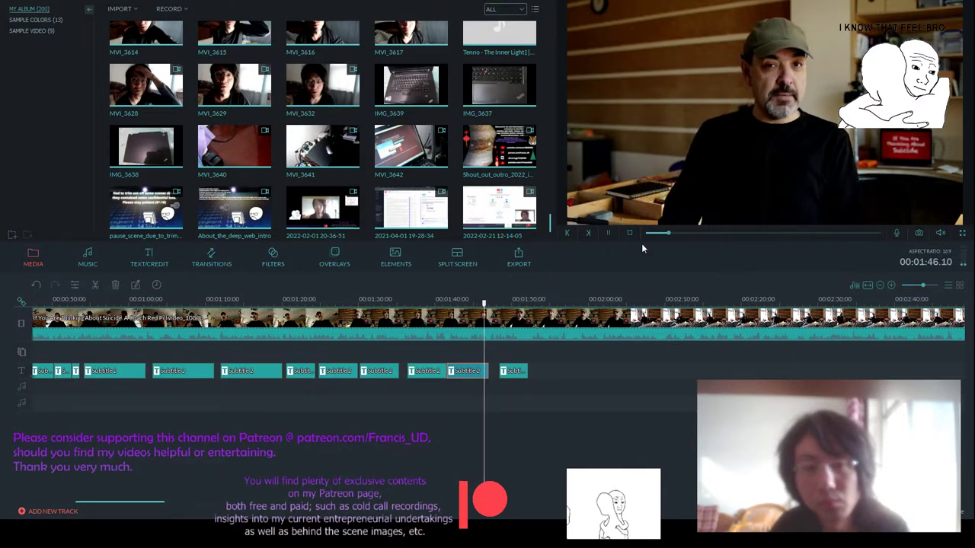
{"action": "key", "text": "space"}
{"action": "left_click", "coordinate": [483, 303]}
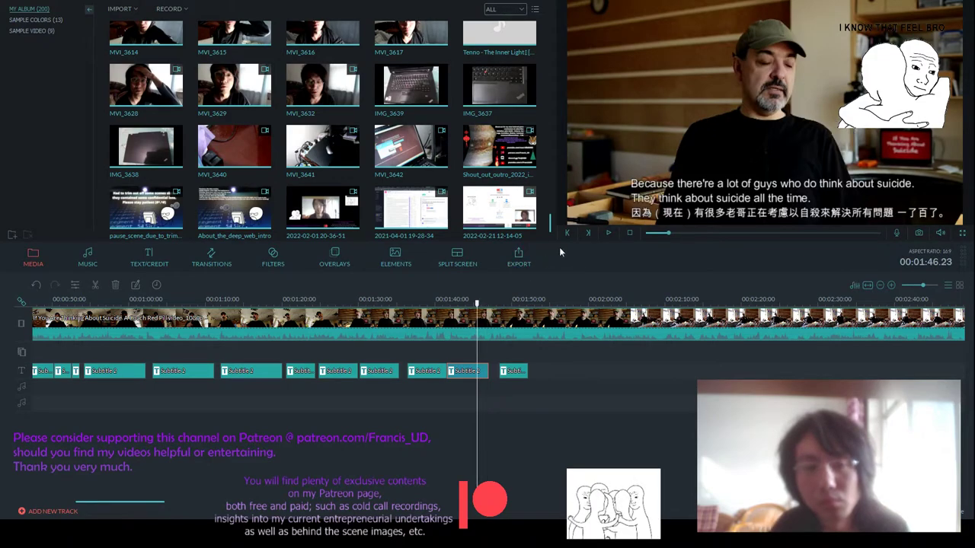
- Replay the lengthened subtitle from about 1:44 past its end to check its timing against the speech
{"action": "left_click", "coordinate": [467, 301]}
{"action": "left_click", "coordinate": [608, 233]}
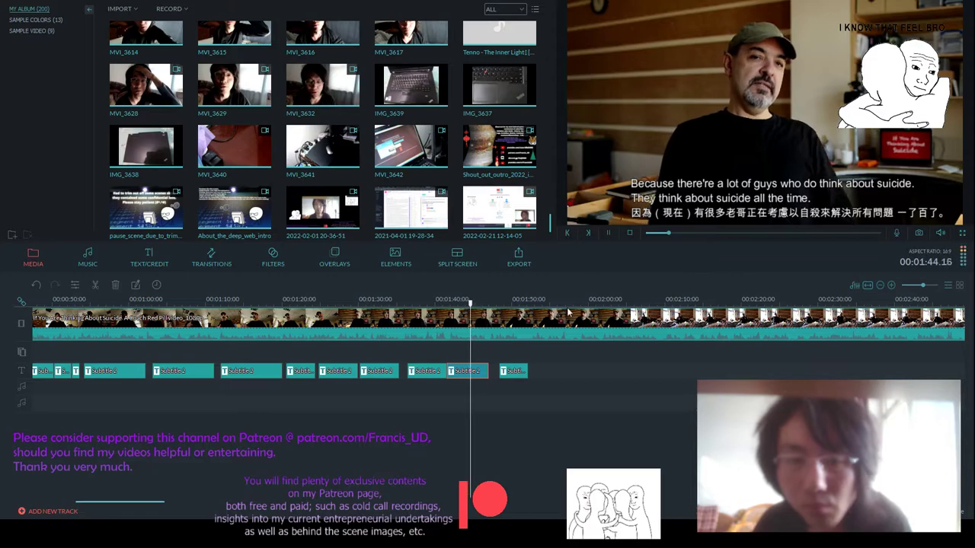
{"action": "scroll", "coordinate": [951, 297], "scroll_direction": "up", "scroll_amount": 2}
{"action": "key", "text": "space"}
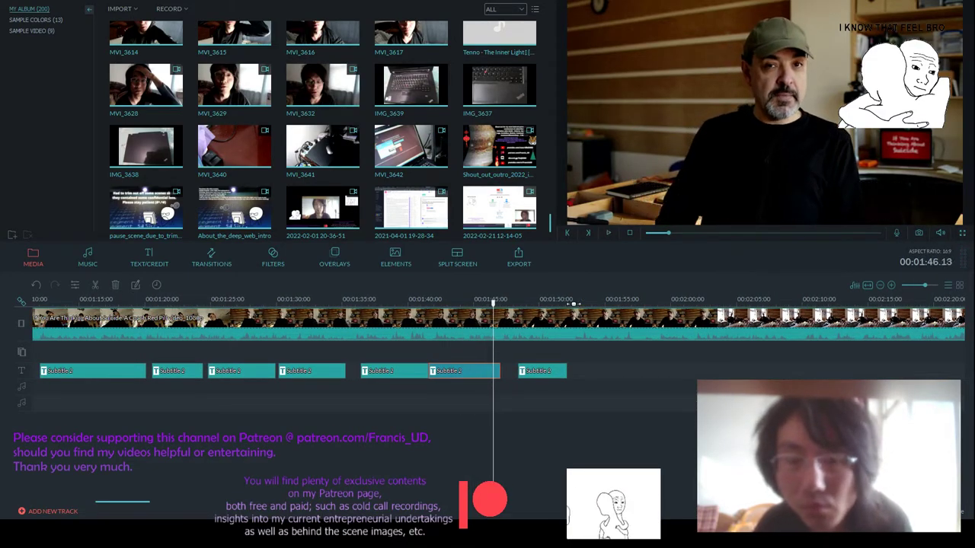
{"action": "key", "text": "space"}
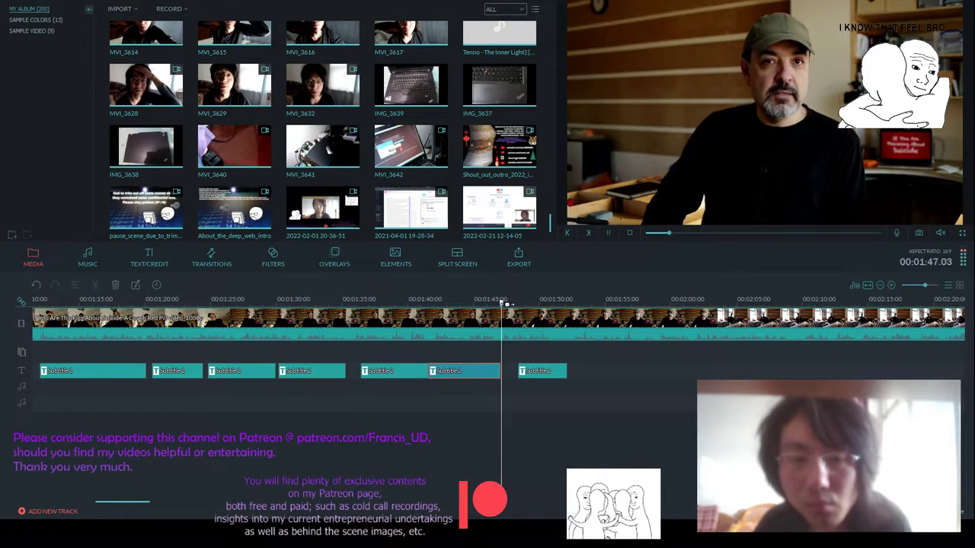
- Move the "Some of them think of it as the only solution to their problems." subtitle clip to start at about 1:47 and replay its beginning
{"action": "left_click_drag", "start_coordinate": [541, 371], "coordinate": [531, 371]}
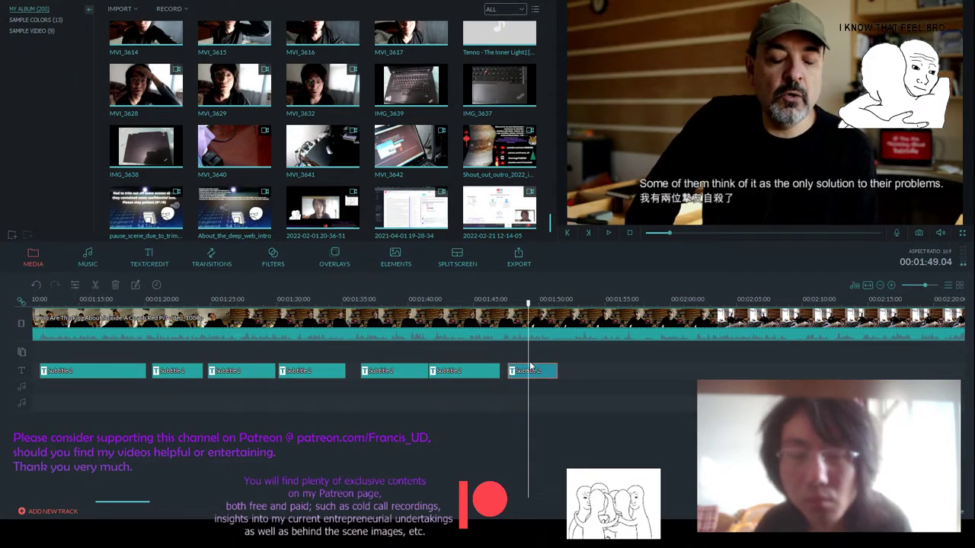
{"action": "left_click_drag", "start_coordinate": [531, 371], "coordinate": [533, 371]}
{"action": "key", "text": "space"}
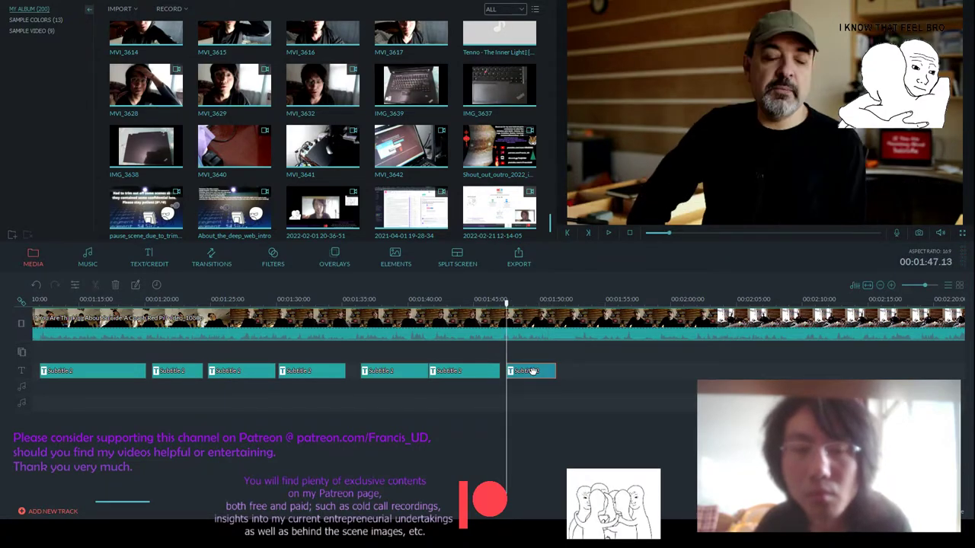
{"action": "key", "text": "space"}
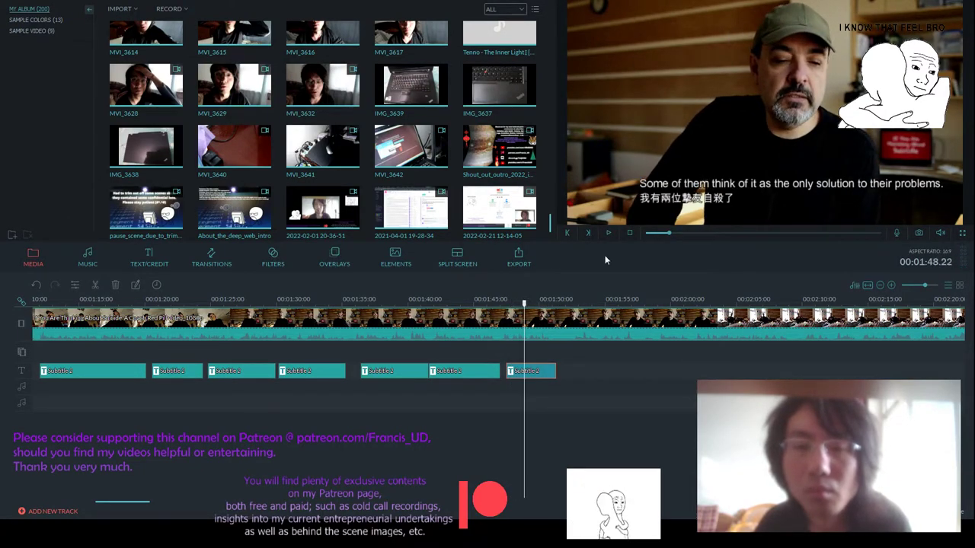
- Replace the Chinese line under "Some of them think of it as the only solution to their problems." with "他們中間確實想"
{"action": "double_click", "coordinate": [524, 375]}
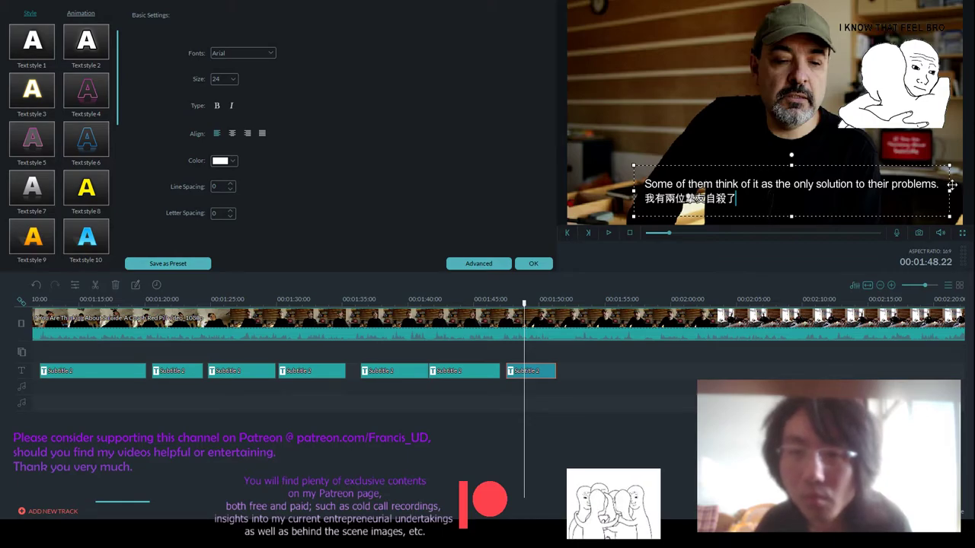
{"action": "left_click_drag", "start_coordinate": [938, 185], "coordinate": [639, 198]}
{"action": "left_click", "coordinate": [727, 202]}
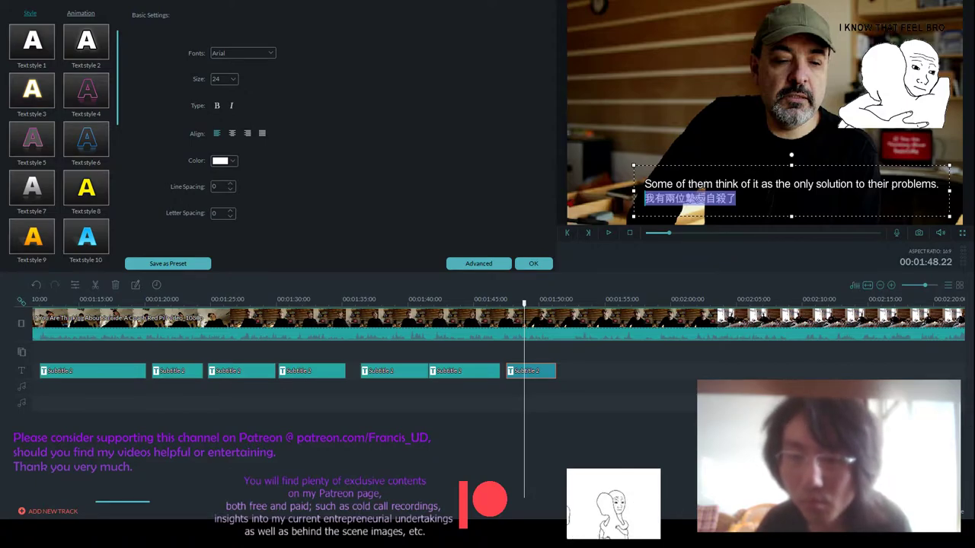
{"action": "left_click", "coordinate": [744, 203]}
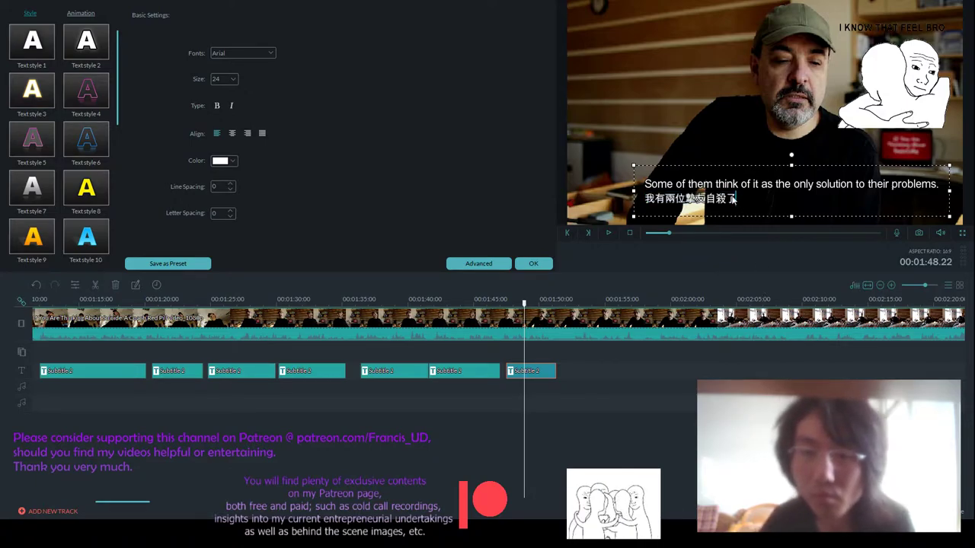
{"action": "key", "text": "Left"}
{"action": "key", "text": "Left"}
{"action": "key", "text": "Left"}
{"action": "key", "text": "Left"}
{"action": "key", "text": "Left"}
{"action": "key", "text": "Left"}
{"action": "key", "text": "Left"}
{"action": "key", "text": "Left"}
{"action": "key", "text": "Left"}
{"action": "key", "text": "shift+Right"}
{"action": "key", "text": "shift+Right"}
{"action": "key", "text": "shift+Right"}
{"action": "key", "text": "shift+Right"}
{"action": "key", "text": "shift+Right"}
{"action": "key", "text": "shift+Right"}
{"action": "key", "text": "shift+Right"}
{"action": "key", "text": "shift+Right"}
{"action": "key", "text": "shift+Right"}
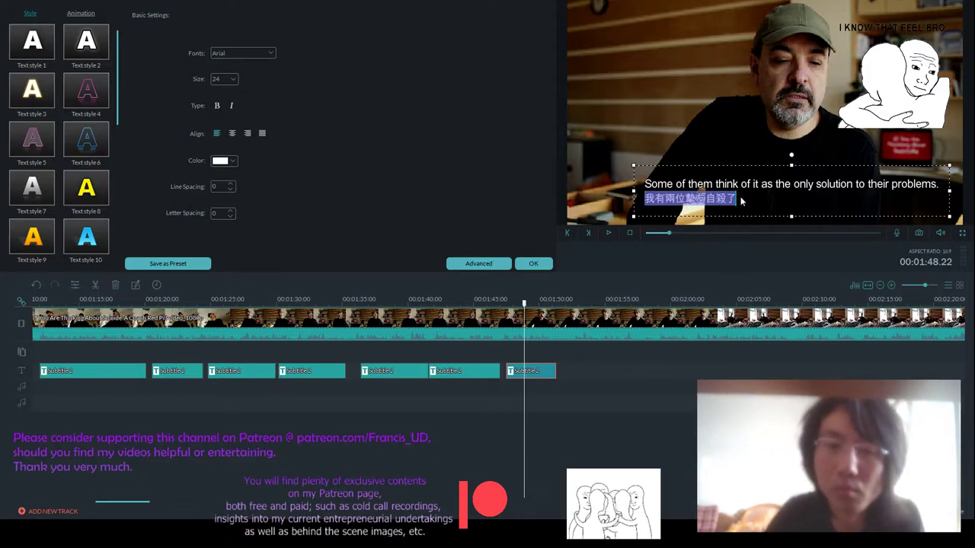
{"action": "type", "text": "他們中間確實"}
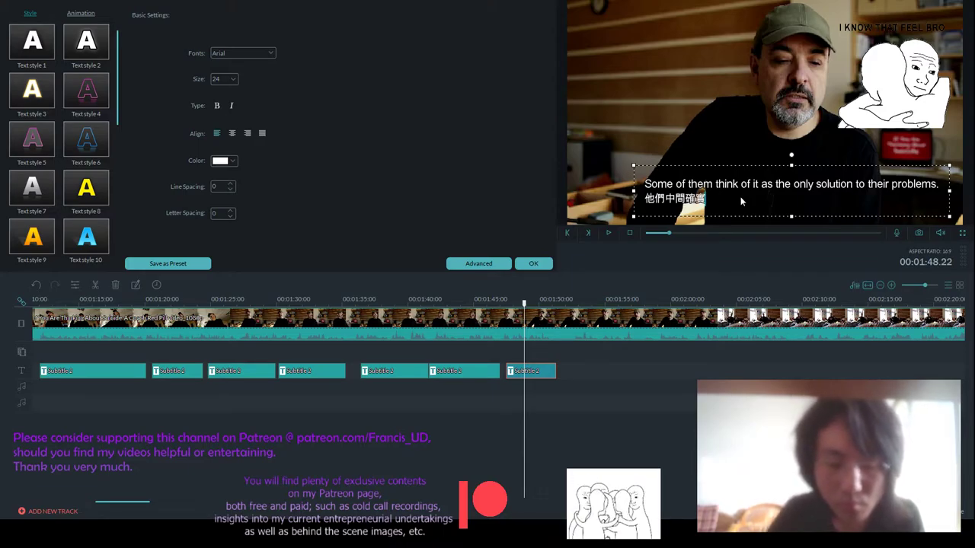
{"action": "type", "text": "想"}
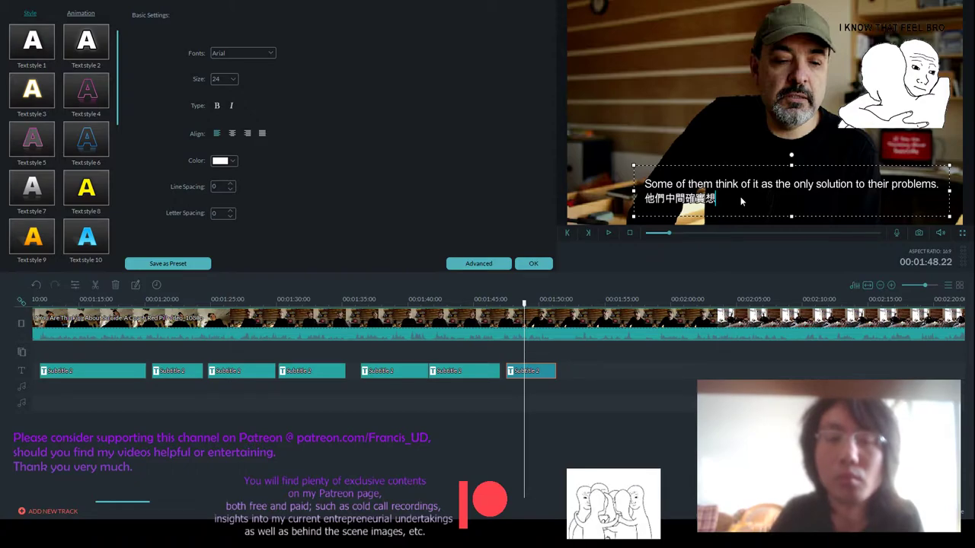
- Complete the subtitle's Chinese line with 以自殺來"一勞永逸" and apply the text
{"action": "type", "text": "以自殺來"}
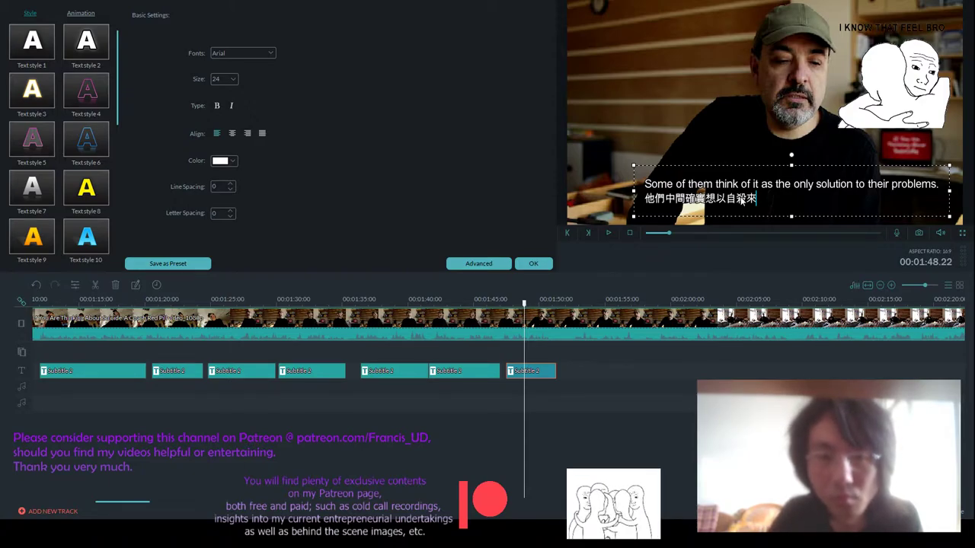
{"action": "type", "text": "一勞永逸"}
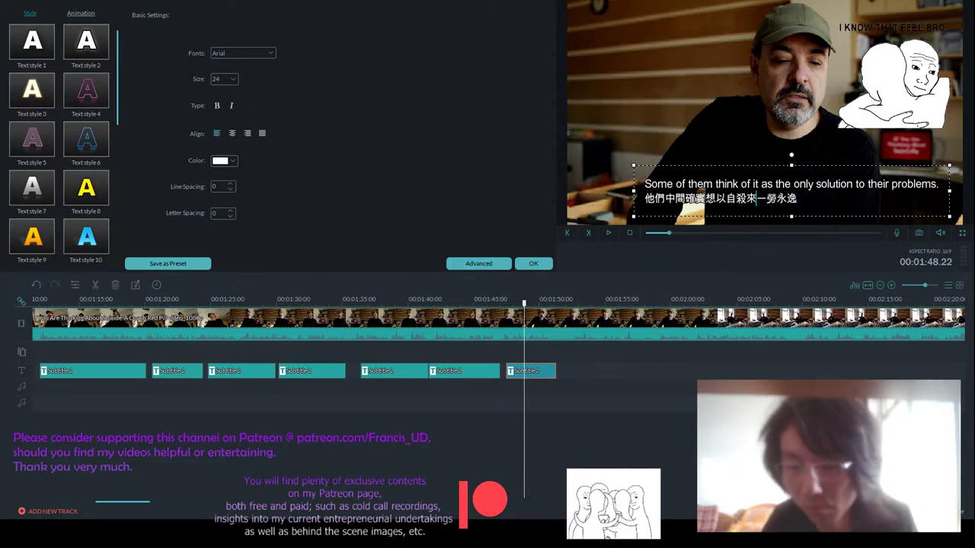
{"action": "type", "text": "\""}
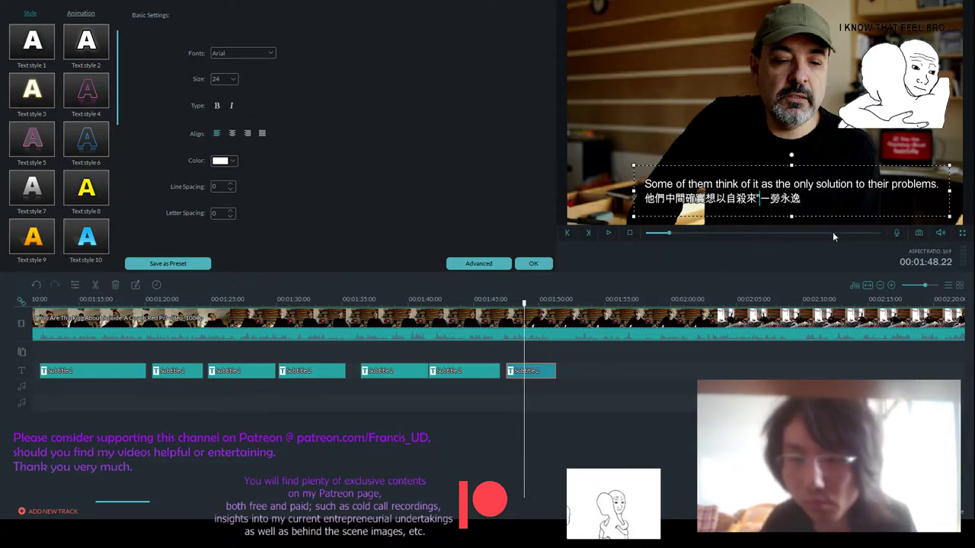
{"action": "type", "text": "\""}
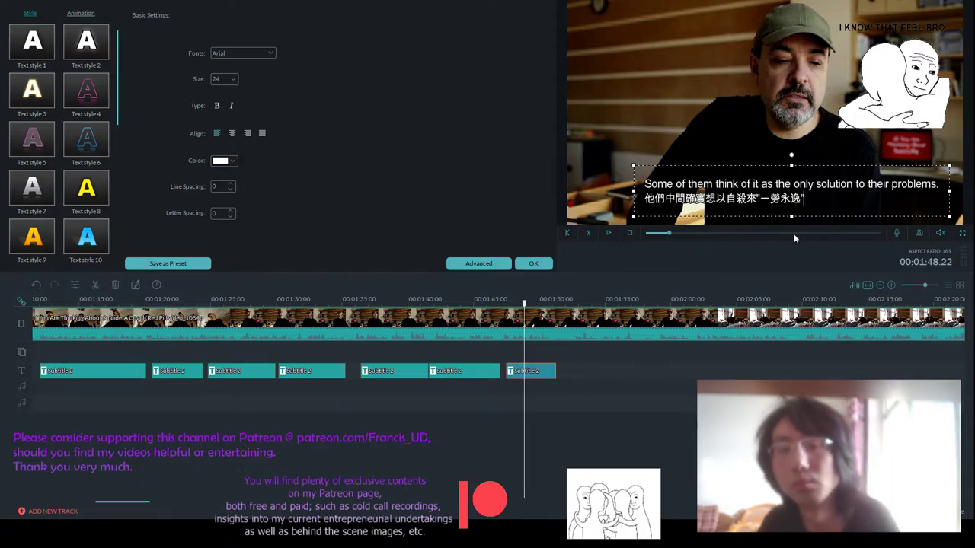
{"action": "left_click", "coordinate": [542, 263]}
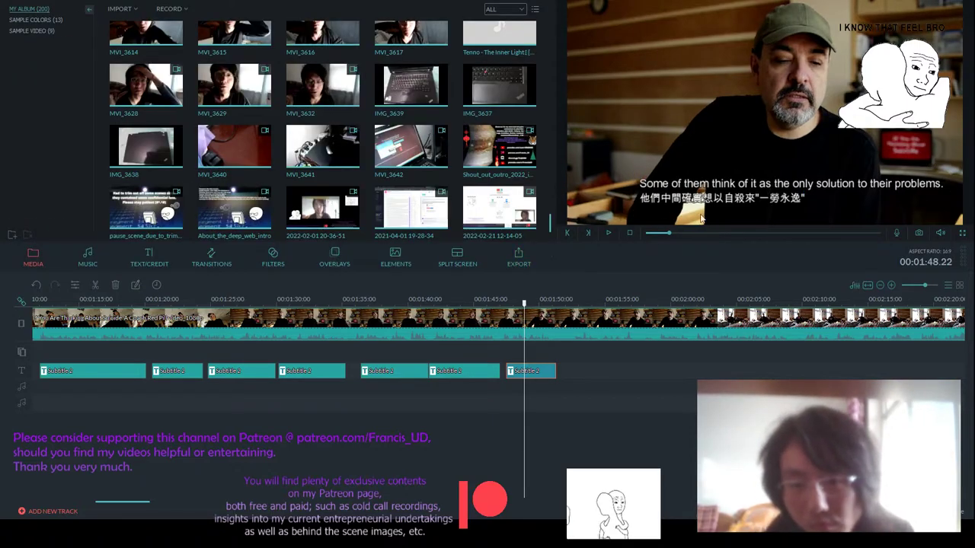
- Listen to the following speech and paste a copy of the subtitle at about 00:01:53 on the text track
{"action": "left_click", "coordinate": [609, 233]}
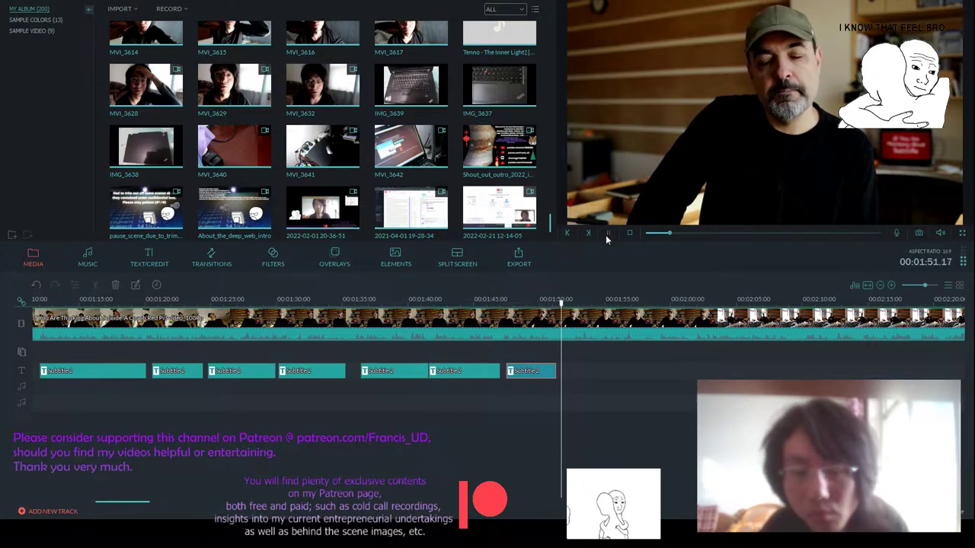
{"action": "scroll", "coordinate": [367, 297], "scroll_direction": "down", "scroll_amount": 2}
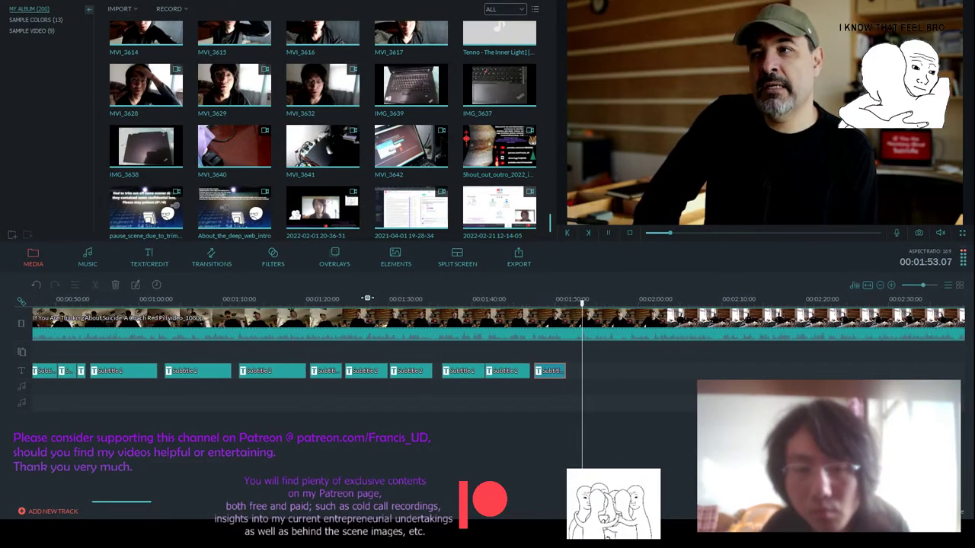
{"action": "scroll", "coordinate": [367, 298], "scroll_direction": "down", "scroll_amount": 1}
{"action": "scroll", "coordinate": [576, 385], "scroll_direction": "down", "scroll_amount": 2}
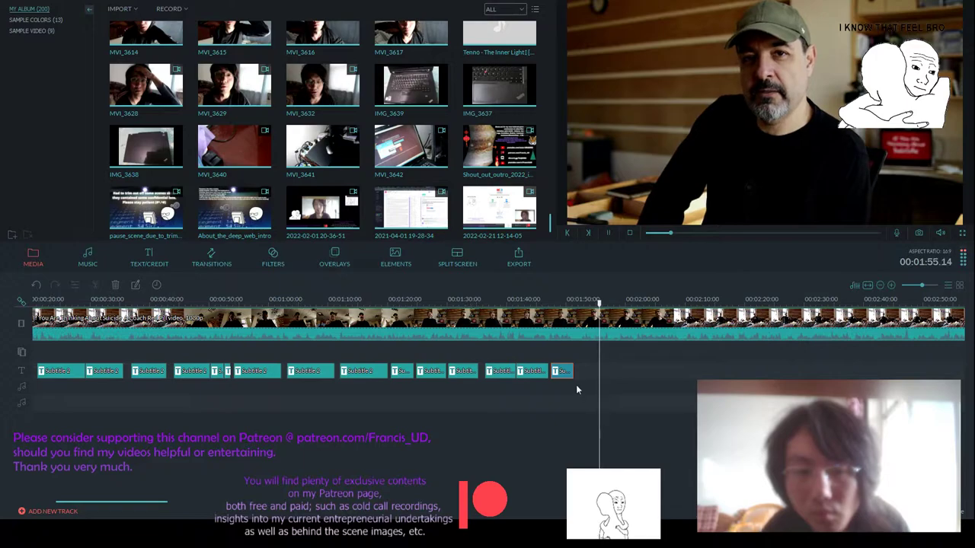
{"action": "scroll", "coordinate": [576, 385], "scroll_direction": "down", "scroll_amount": 1}
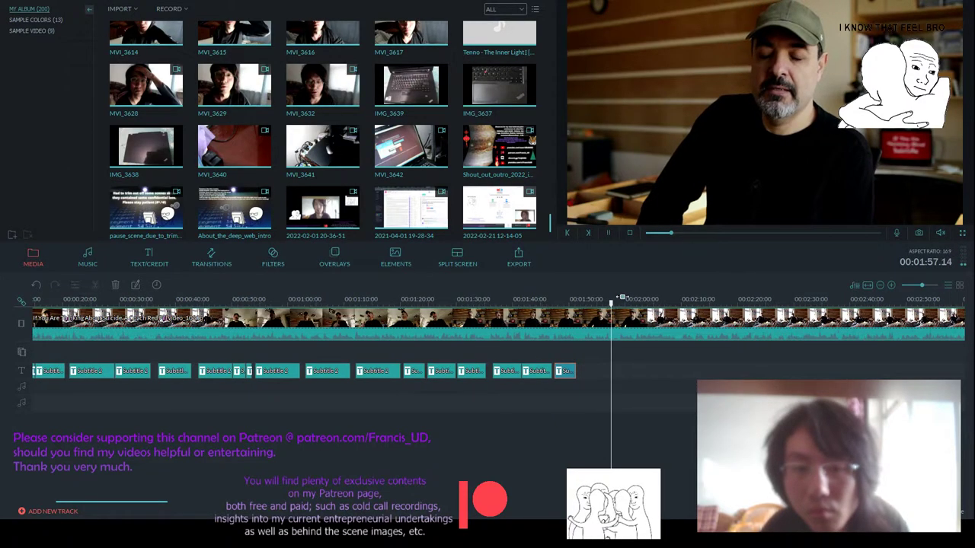
{"action": "scroll", "coordinate": [390, 287], "scroll_direction": "down", "scroll_amount": 2}
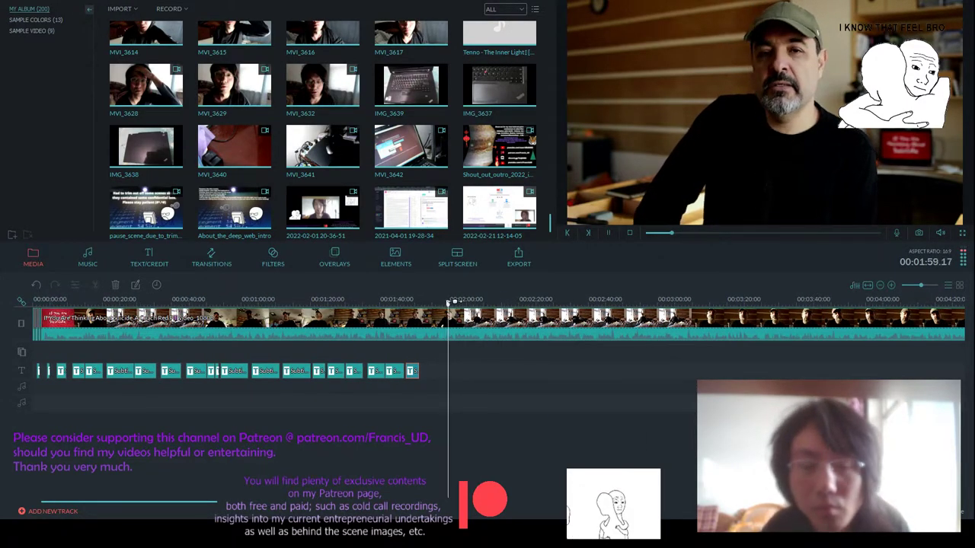
{"action": "left_click_drag", "start_coordinate": [452, 303], "coordinate": [431, 311]}
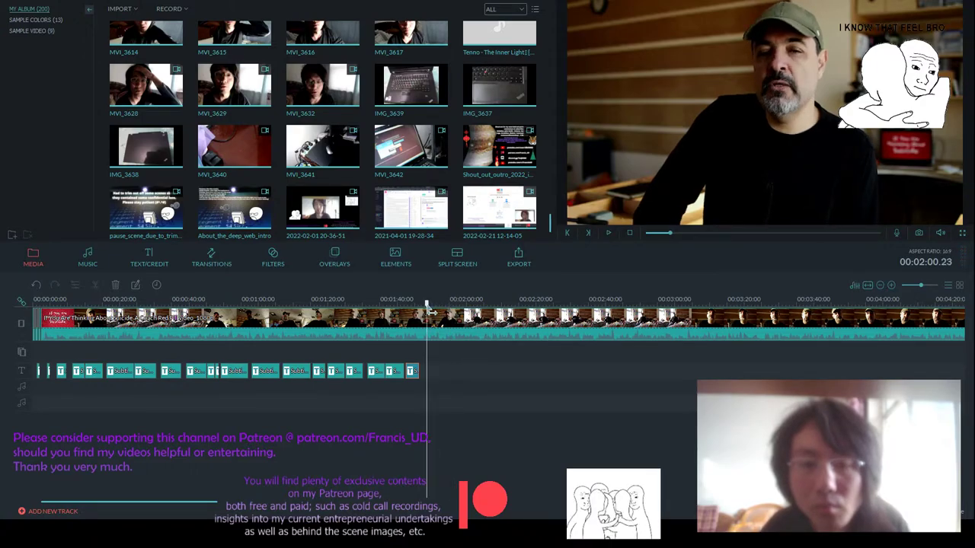
{"action": "key", "text": "space"}
{"action": "left_click_drag", "start_coordinate": [434, 305], "coordinate": [416, 304]}
{"action": "scroll", "coordinate": [457, 303], "scroll_direction": "up", "scroll_amount": 1}
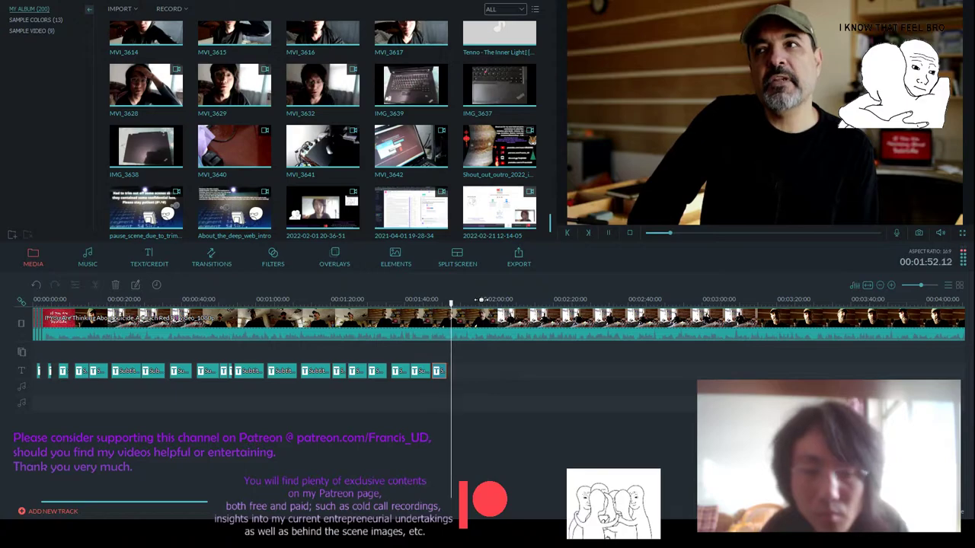
{"action": "key", "text": "space"}
{"action": "key", "text": "ctrl+v"}
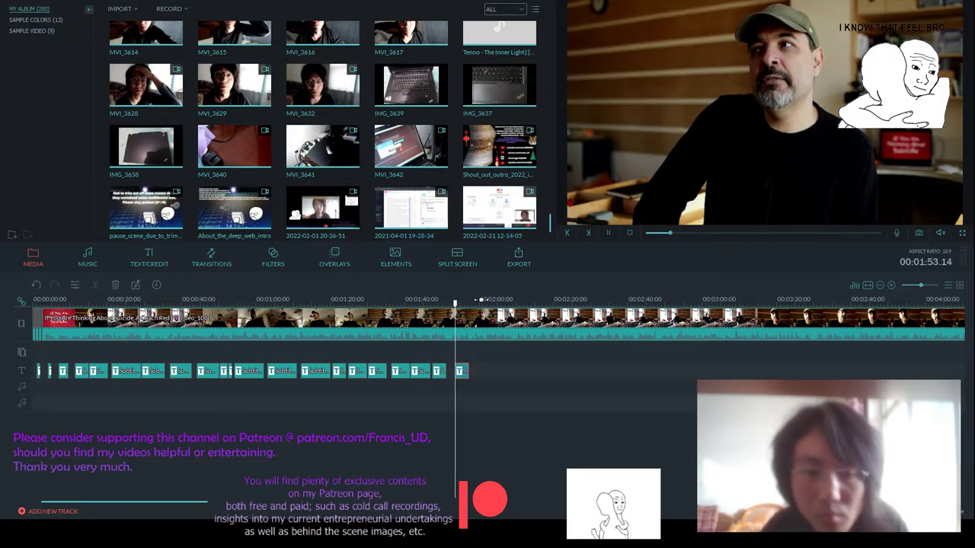
- Lengthen the pasted subtitle to cover the spoken sentence and shift it slightly earlier to start at about 00:01:52
{"action": "scroll", "coordinate": [680, 298], "scroll_direction": "up", "scroll_amount": 1}
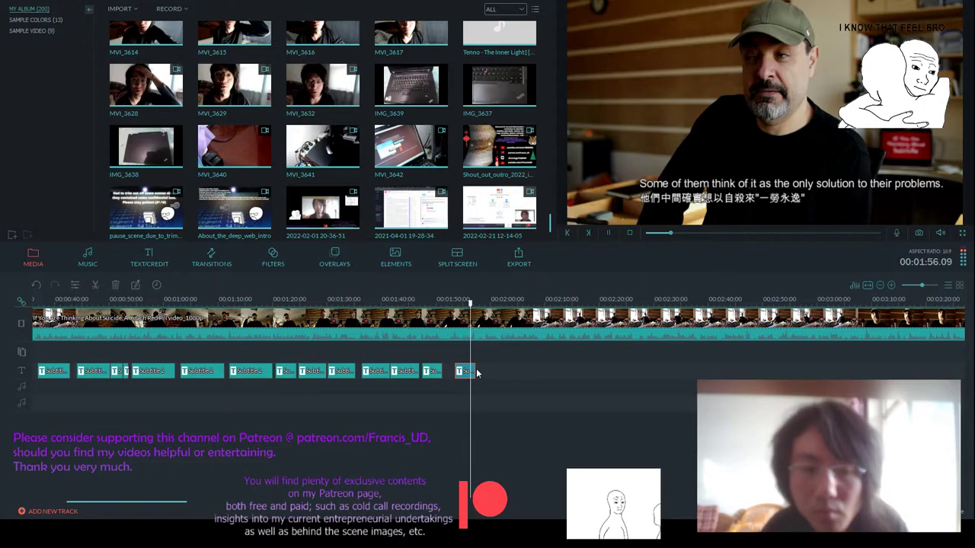
{"action": "left_click_drag", "start_coordinate": [473, 370], "coordinate": [499, 370]}
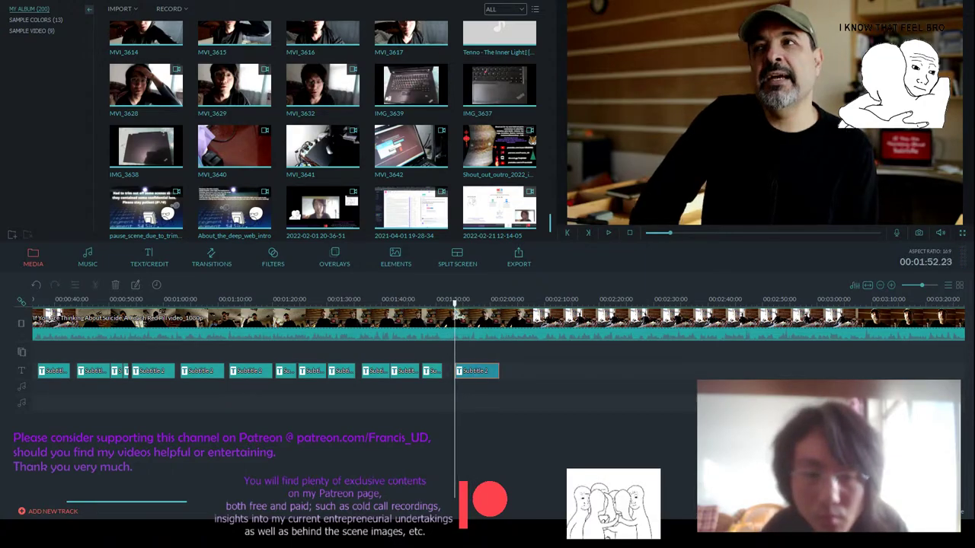
{"action": "left_click", "coordinate": [607, 231]}
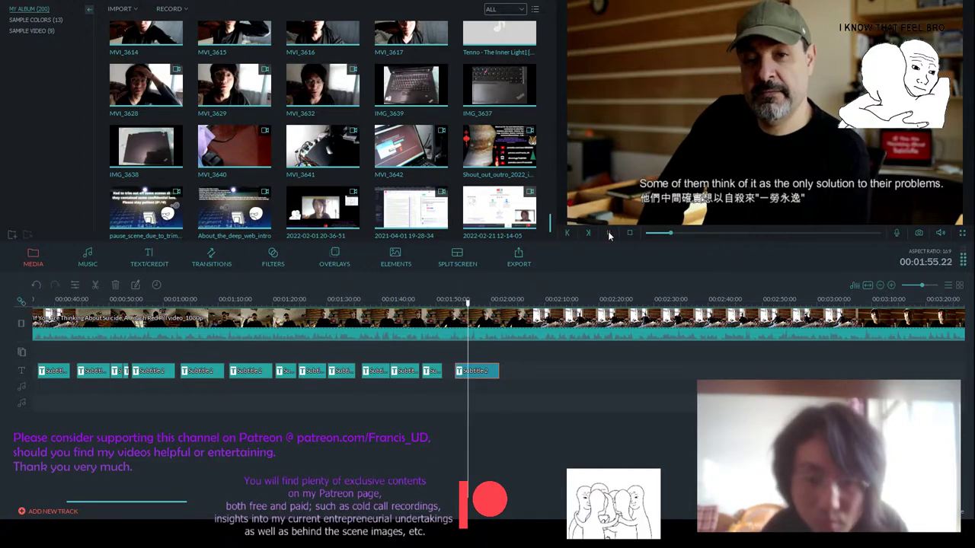
{"action": "left_click", "coordinate": [607, 231]}
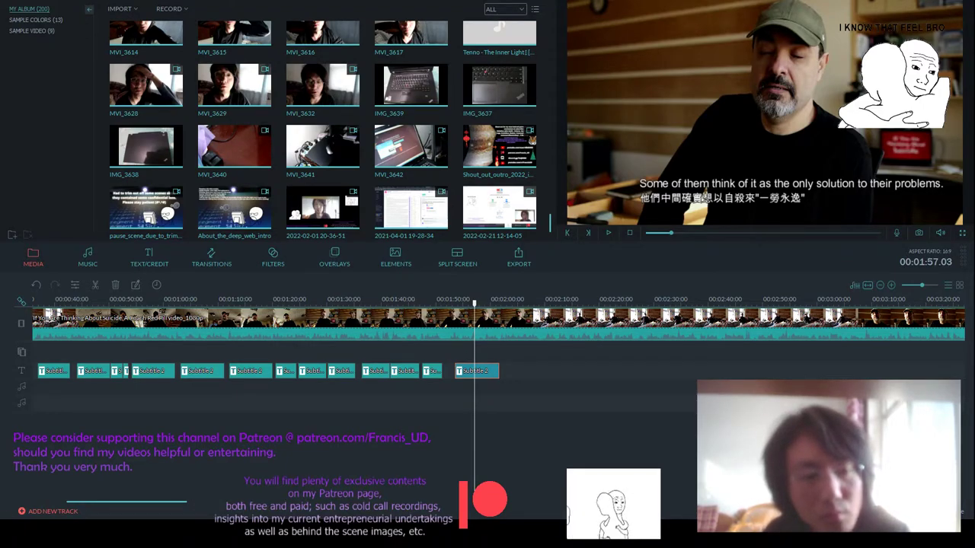
{"action": "left_click", "coordinate": [607, 230]}
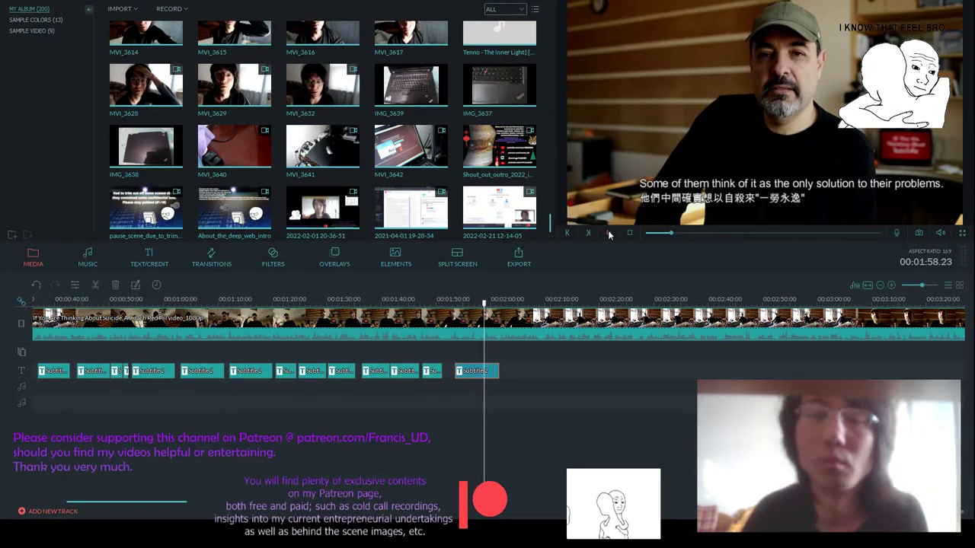
{"action": "left_click", "coordinate": [608, 232]}
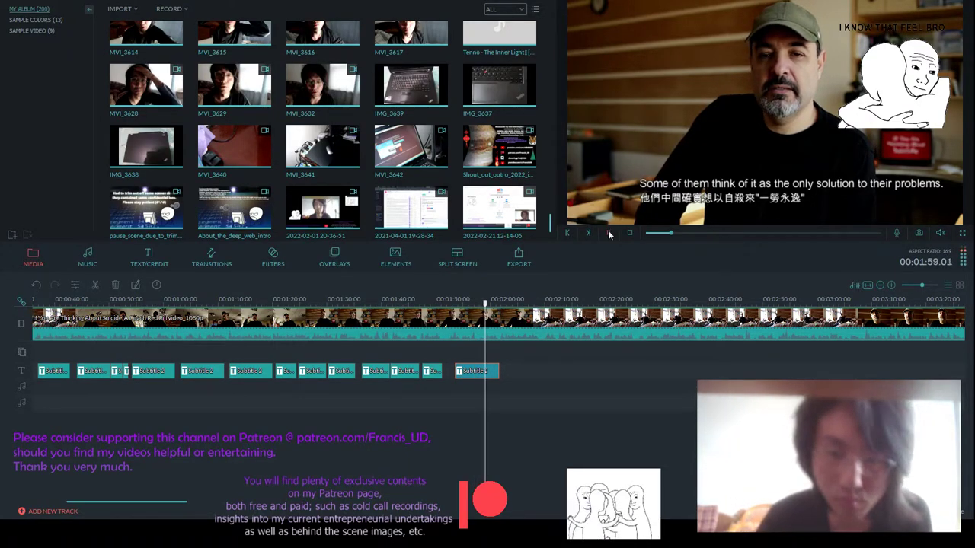
{"action": "left_click_drag", "start_coordinate": [493, 346], "coordinate": [479, 306]}
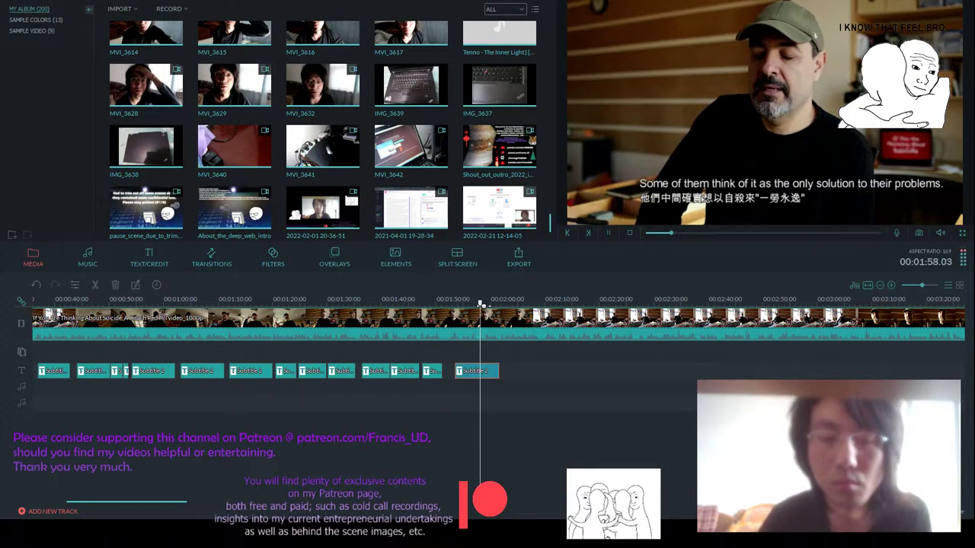
{"action": "scroll", "coordinate": [502, 303], "scroll_direction": "up", "scroll_amount": 1}
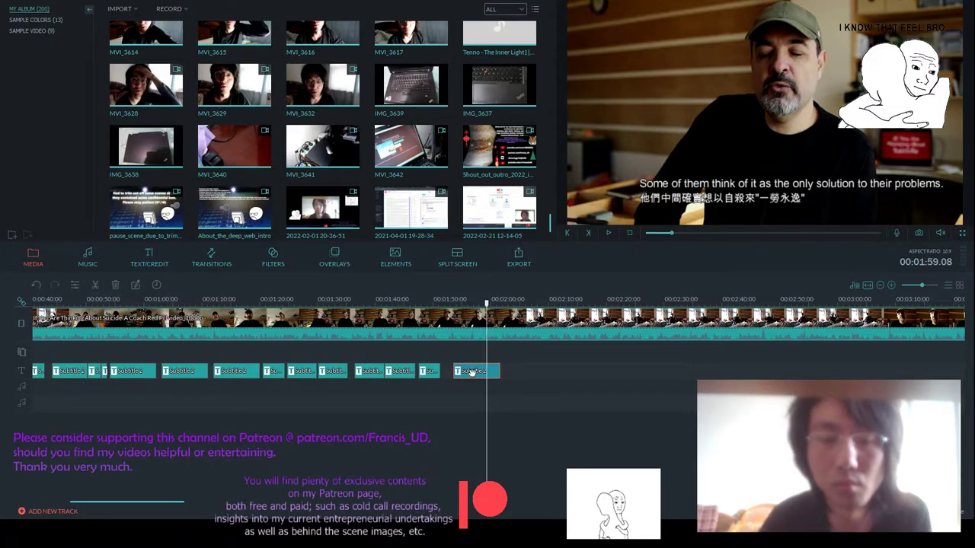
{"action": "left_click_drag", "start_coordinate": [473, 372], "coordinate": [466, 372]}
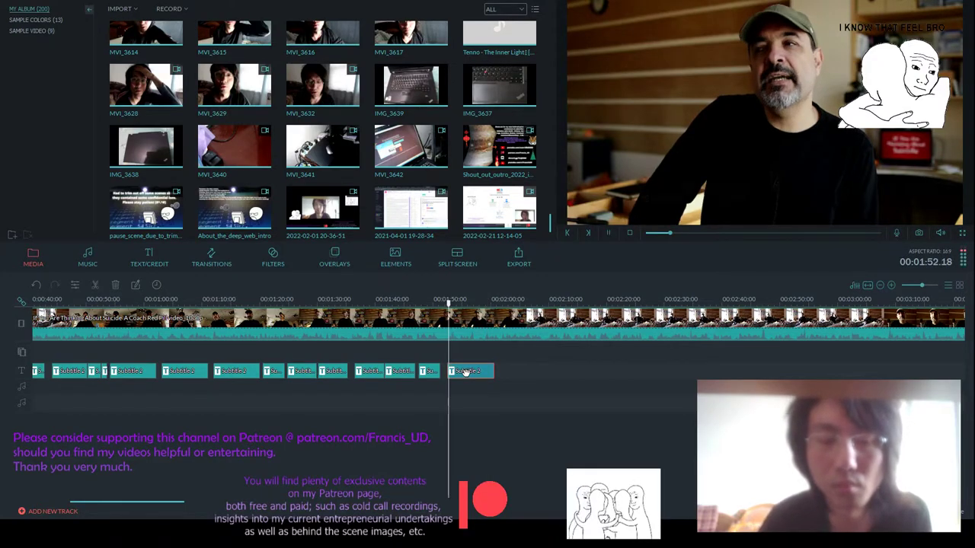
- Rewrite the pasted subtitle as "And I'm here to tell you, as an old fart, 50, 51, that, no." with 我作為一個50出頭的歐吉桑 在這裏忠告你 不要。
{"action": "double_click", "coordinate": [465, 371]}
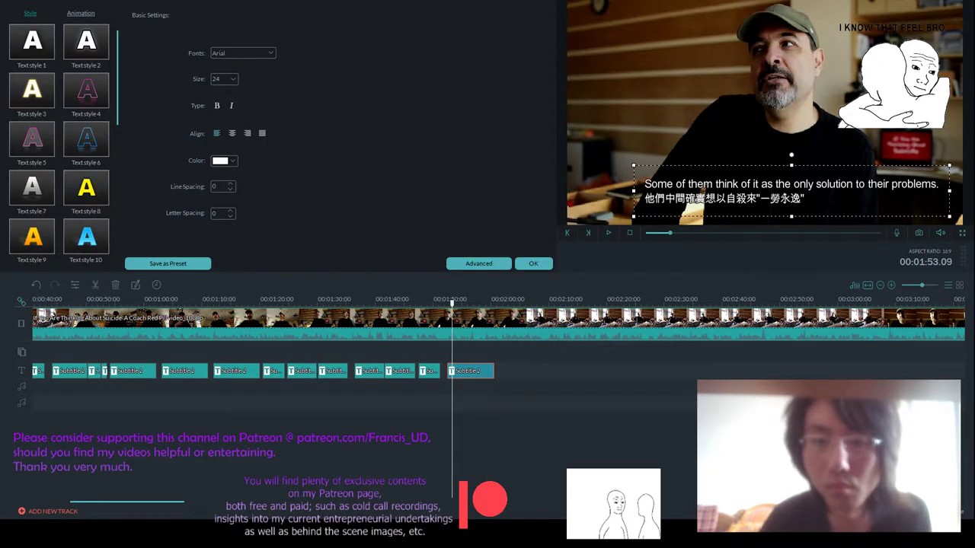
{"action": "left_click", "coordinate": [607, 231]}
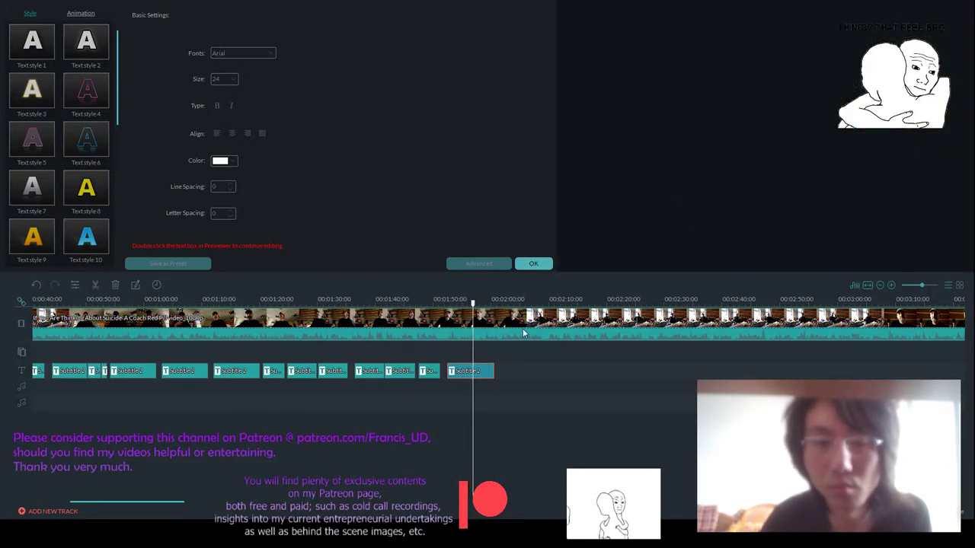
{"action": "left_click", "coordinate": [456, 373]}
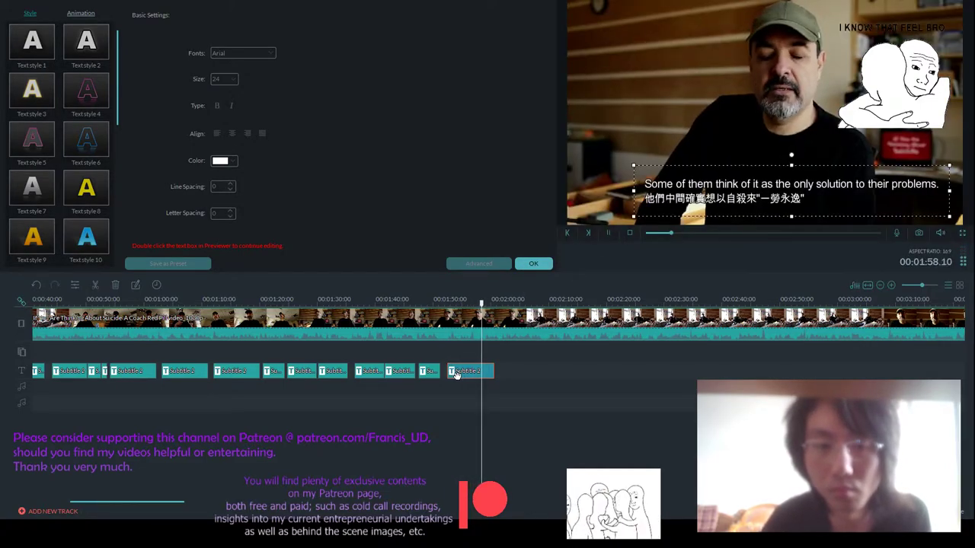
{"action": "left_click", "coordinate": [477, 267]}
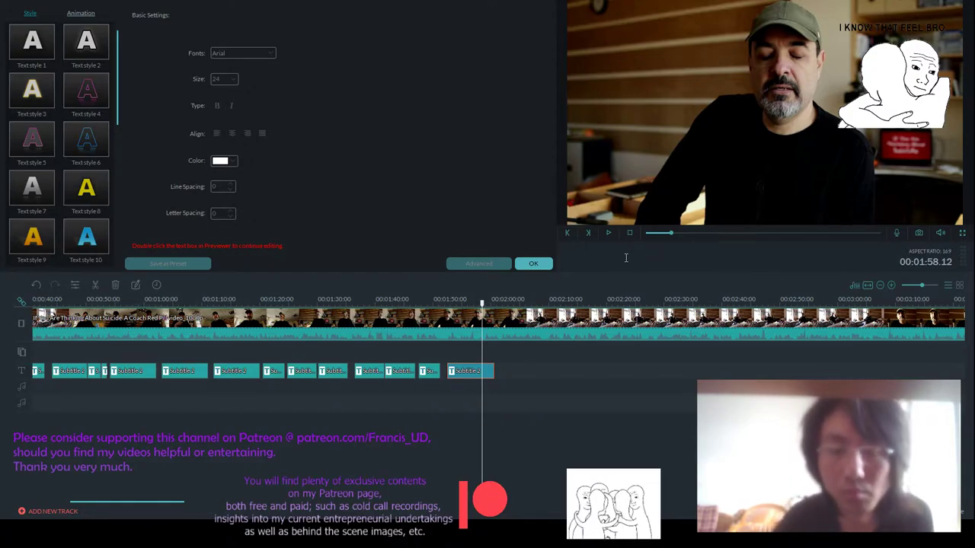
{"action": "left_click", "coordinate": [533, 263]}
{"action": "left_click", "coordinate": [607, 233]}
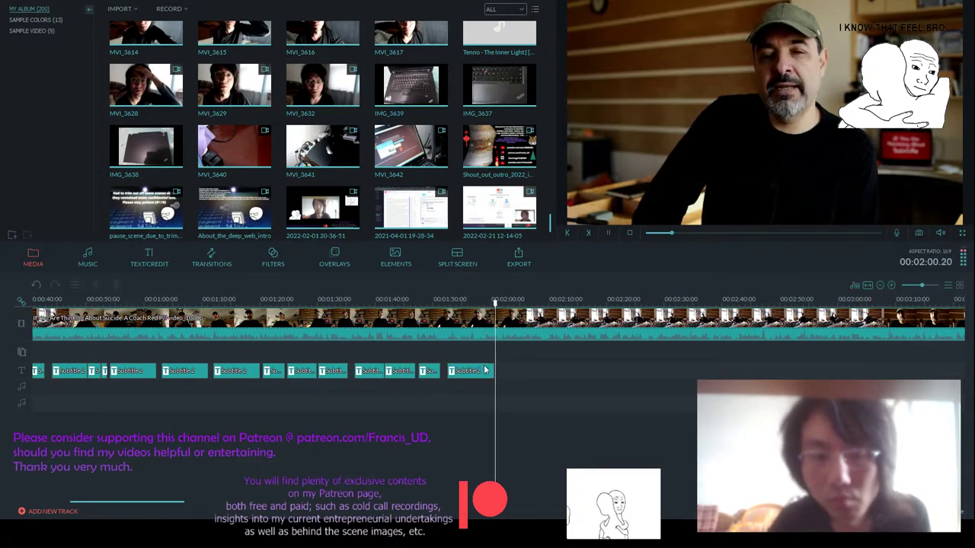
{"action": "left_click", "coordinate": [451, 300]}
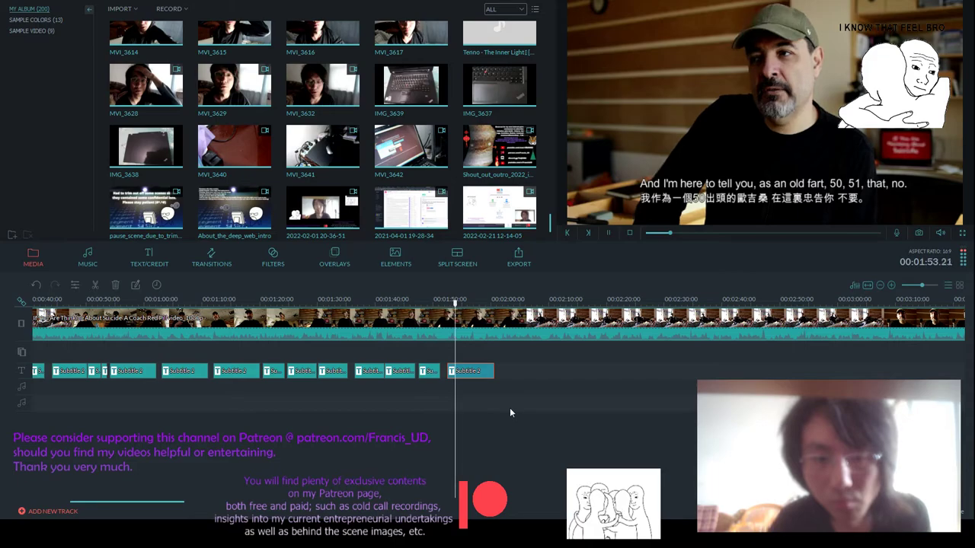
- Paste a copy of the "old fart" subtitle after the original and position it to start at about 00:02:01
{"action": "scroll", "coordinate": [549, 305], "scroll_direction": "down", "scroll_amount": 2}
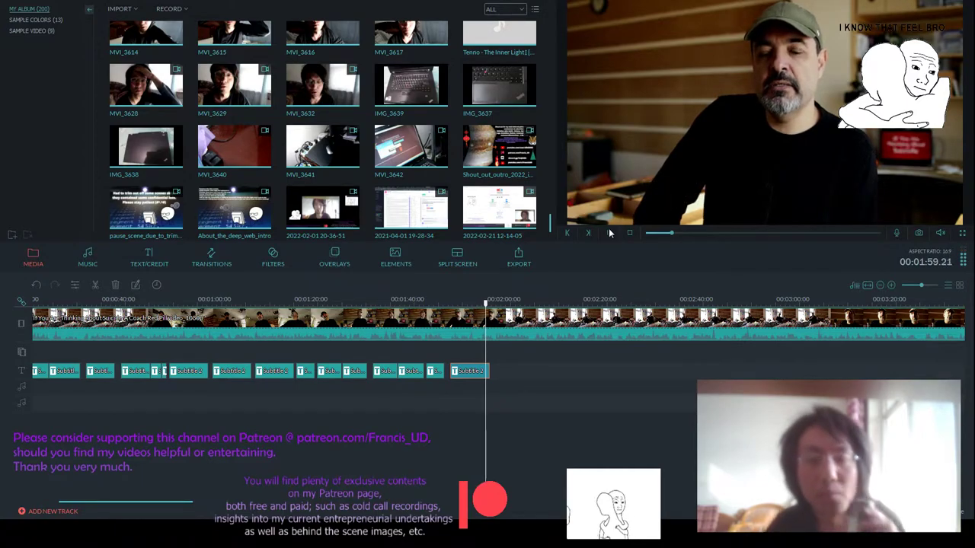
{"action": "key", "text": "space"}
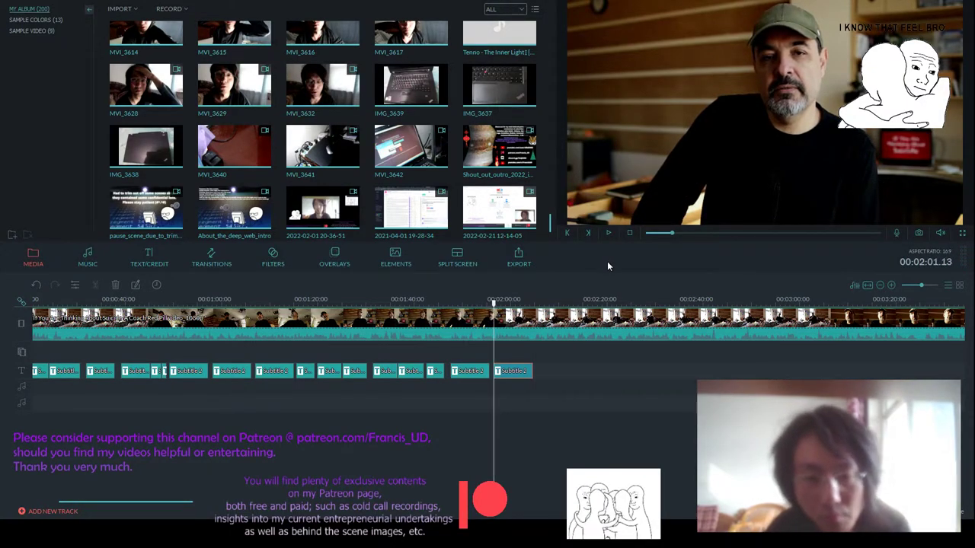
{"action": "left_click", "coordinate": [504, 373]}
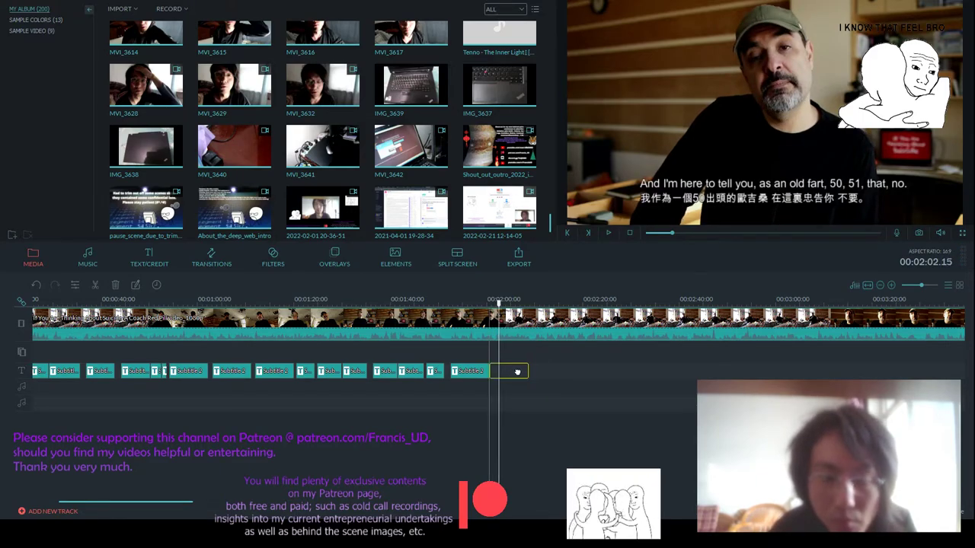
{"action": "left_click", "coordinate": [489, 300]}
{"action": "scroll", "coordinate": [518, 301], "scroll_direction": "up", "scroll_amount": 2}
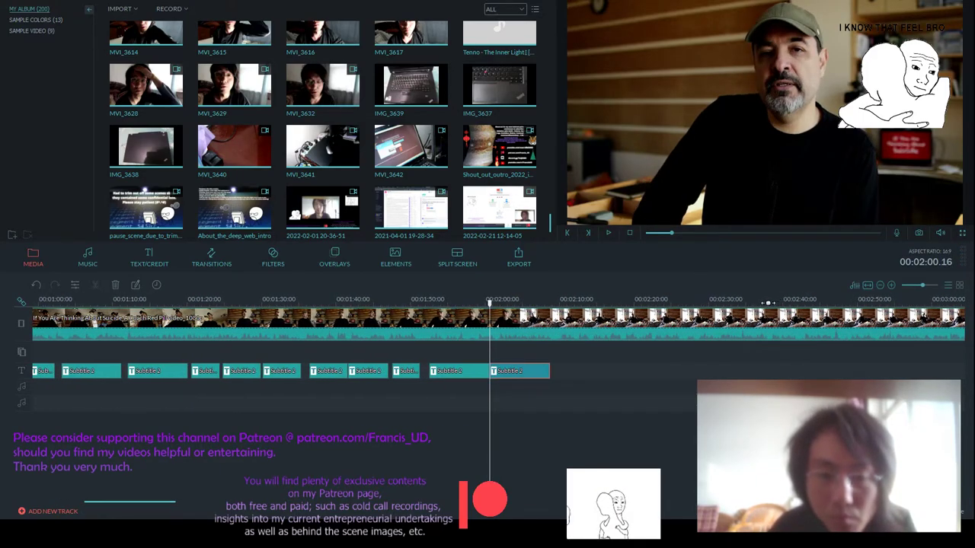
{"action": "left_click", "coordinate": [519, 373]}
{"action": "left_click_drag", "start_coordinate": [519, 373], "coordinate": [524, 373]}
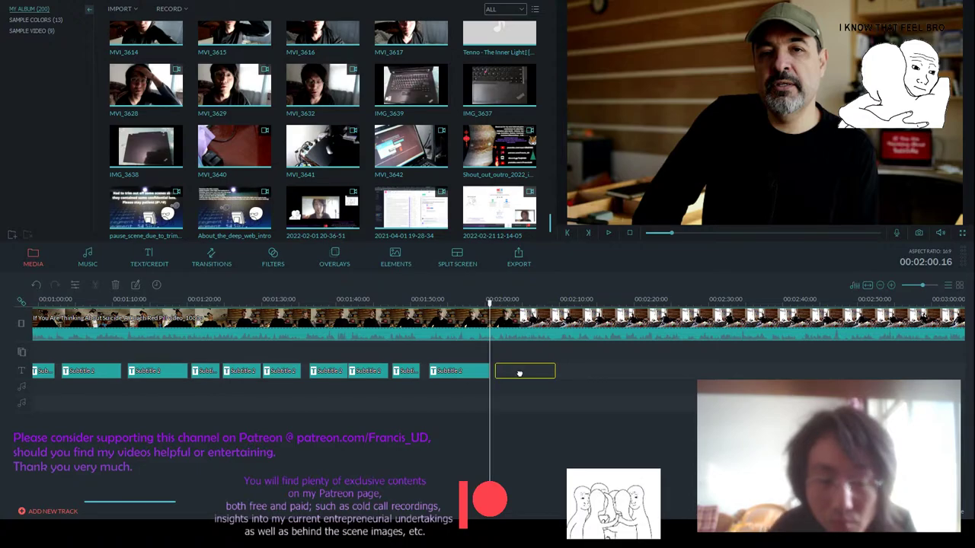
- Play the speech under the newly pasted subtitle and pause at about 00:02:07
{"action": "left_click", "coordinate": [607, 233]}
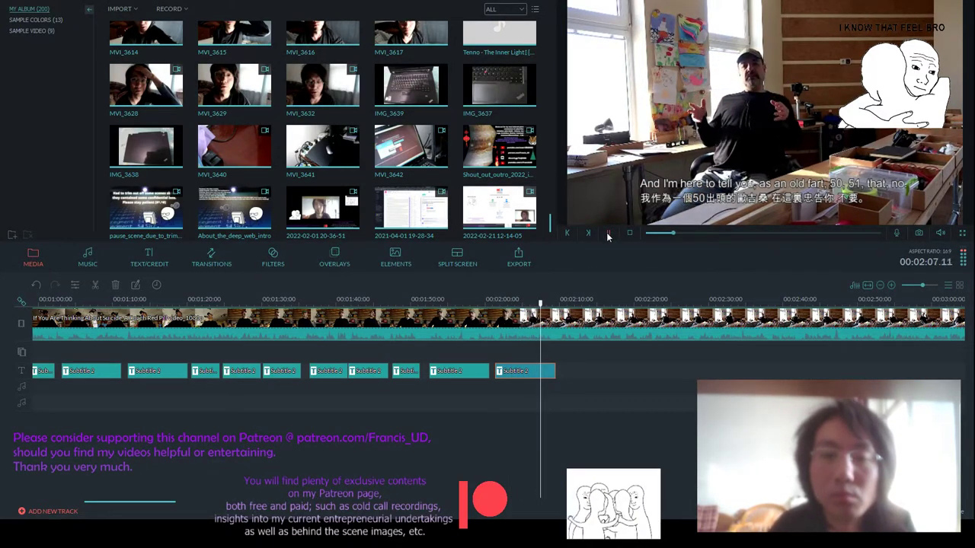
{"action": "left_click", "coordinate": [608, 232]}
{"action": "scroll", "coordinate": [567, 301], "scroll_direction": "up", "scroll_amount": 1}
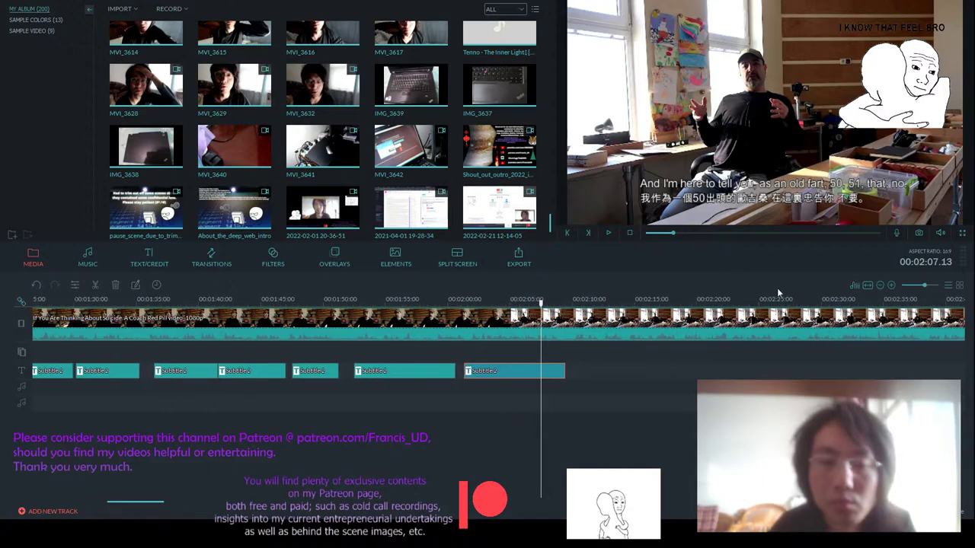
- Replay the speech at the start of the newly pasted subtitle and split the clip at about 00:02:02.19
{"action": "left_click_drag", "start_coordinate": [540, 303], "coordinate": [476, 302]}
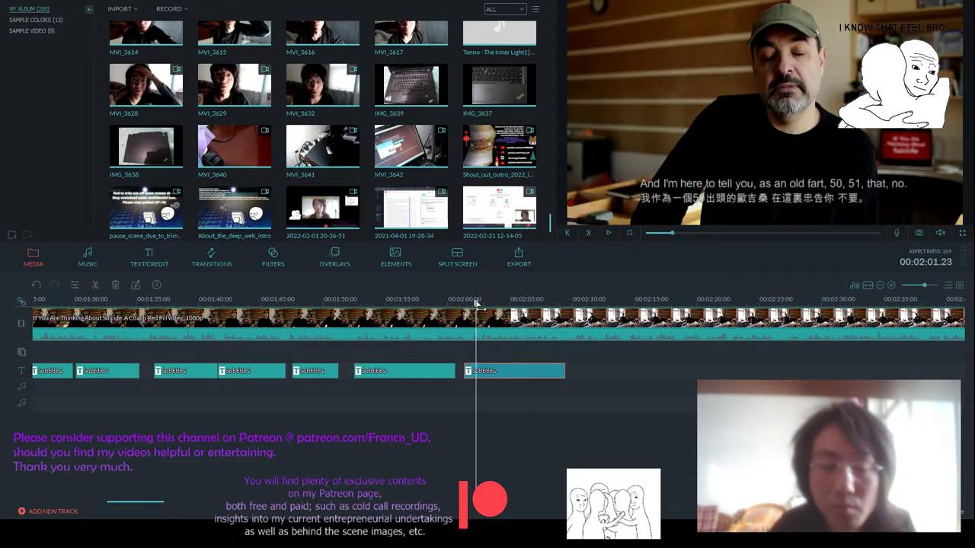
{"action": "left_click", "coordinate": [608, 234]}
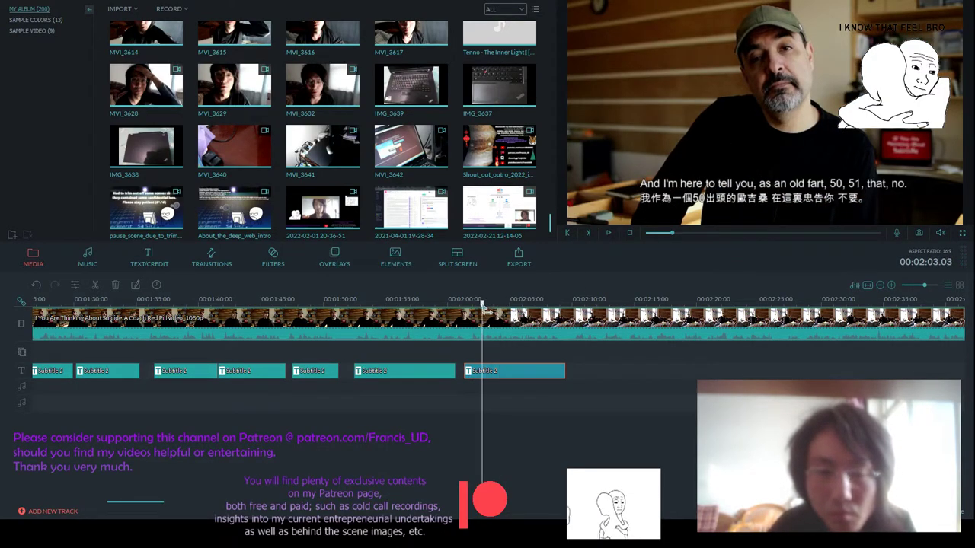
{"action": "left_click", "coordinate": [610, 233]}
{"action": "left_click_drag", "start_coordinate": [482, 303], "coordinate": [475, 309]}
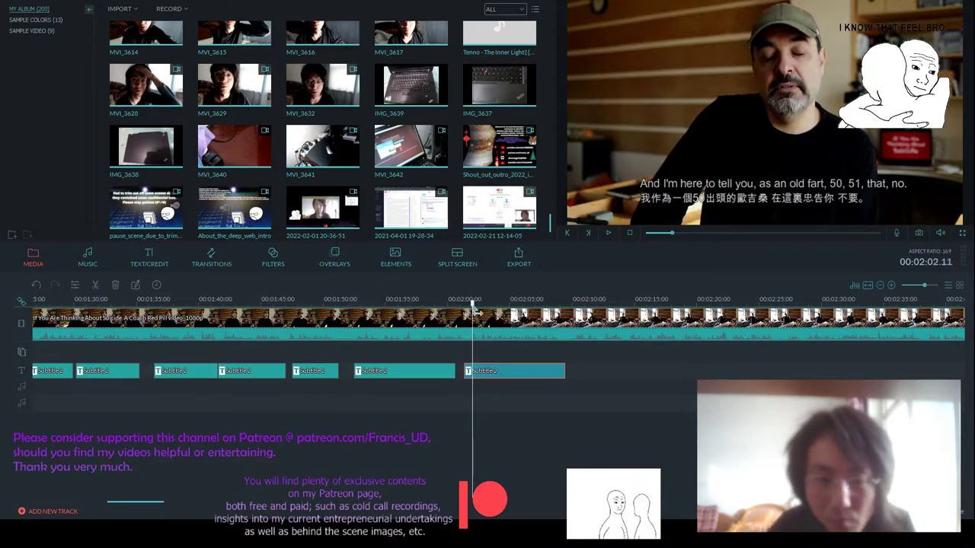
{"action": "left_click", "coordinate": [609, 233]}
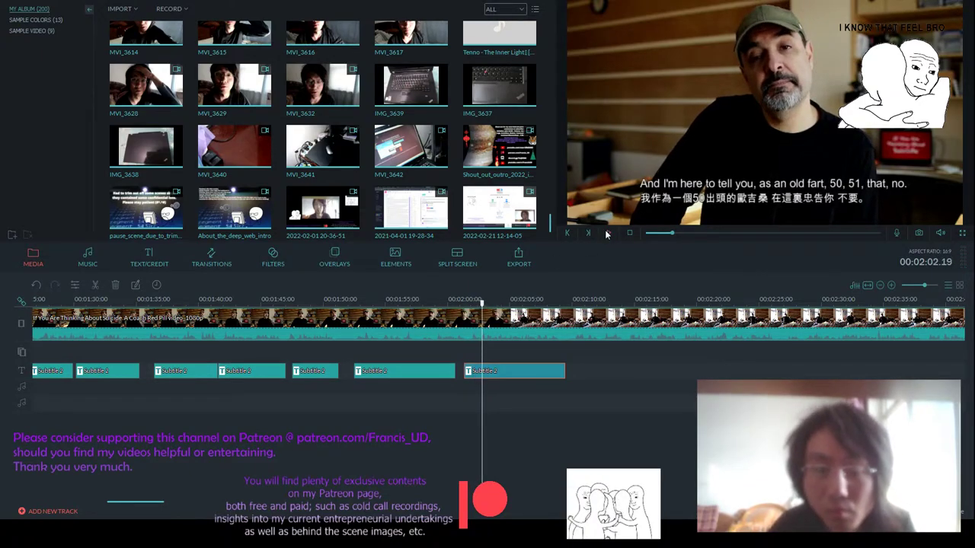
{"action": "left_click", "coordinate": [608, 233]}
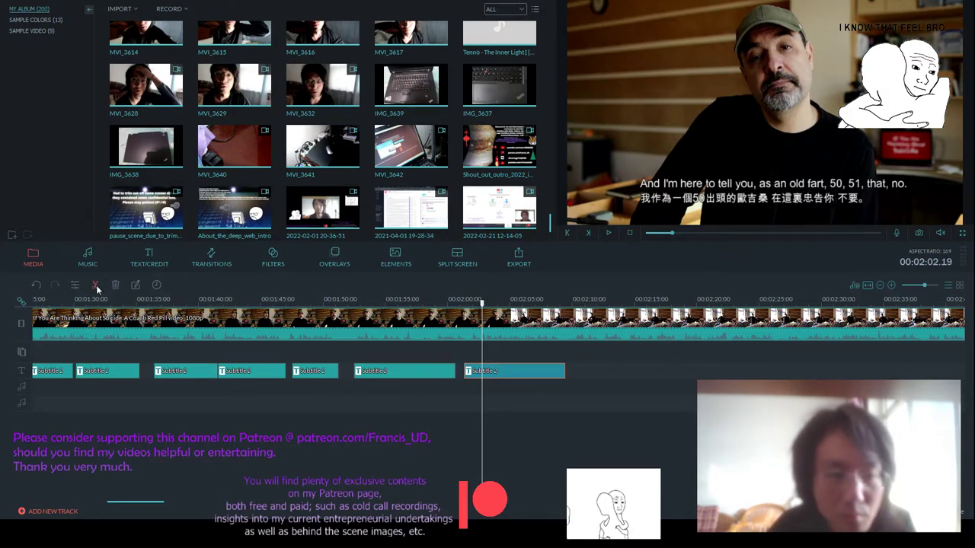
{"action": "left_click", "coordinate": [96, 285]}
- Shift the short first piece of the split subtitle slightly earlier to start at about 00:02:01
{"action": "left_click", "coordinate": [466, 372]}
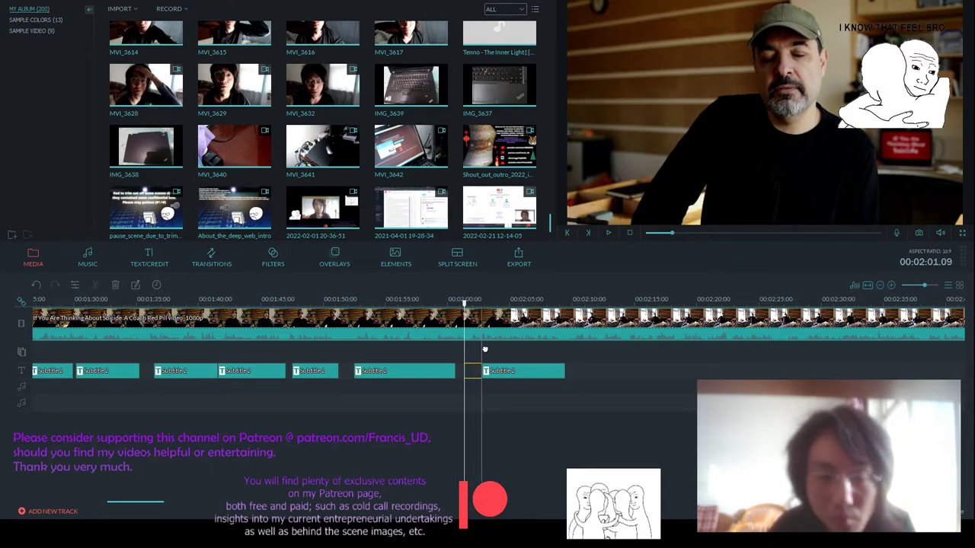
{"action": "scroll", "coordinate": [469, 371], "scroll_direction": "up", "scroll_amount": 2}
{"action": "left_click_drag", "start_coordinate": [472, 371], "coordinate": [481, 366]}
- Replay the speech around the short subtitle, starting from about 00:01:59, to hear its exact wording
{"action": "double_click", "coordinate": [472, 371]}
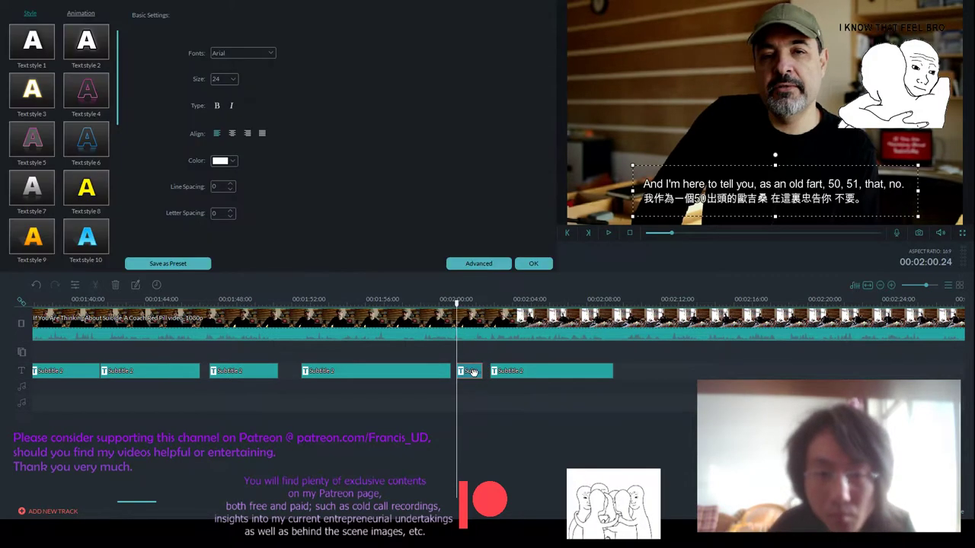
{"action": "left_click", "coordinate": [609, 233]}
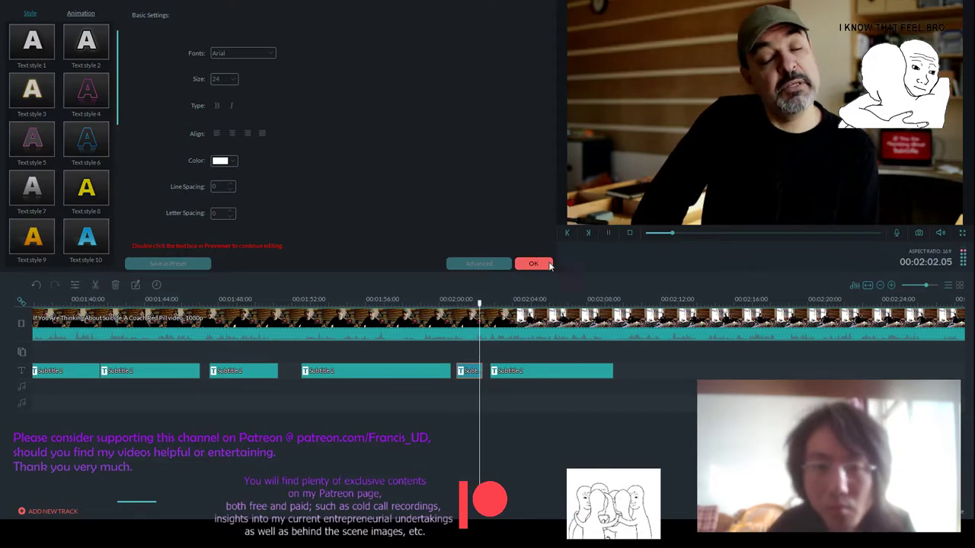
{"action": "left_click", "coordinate": [442, 299]}
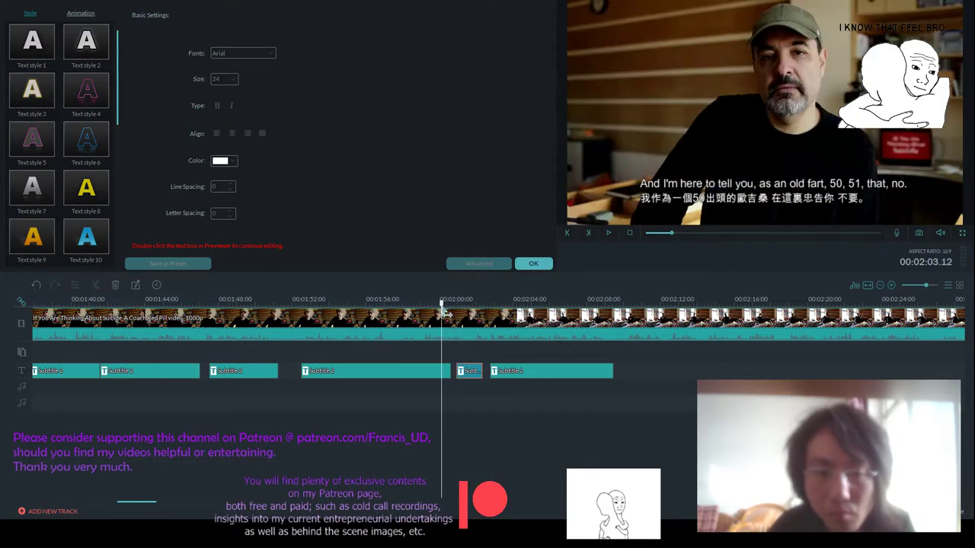
{"action": "left_click", "coordinate": [533, 264]}
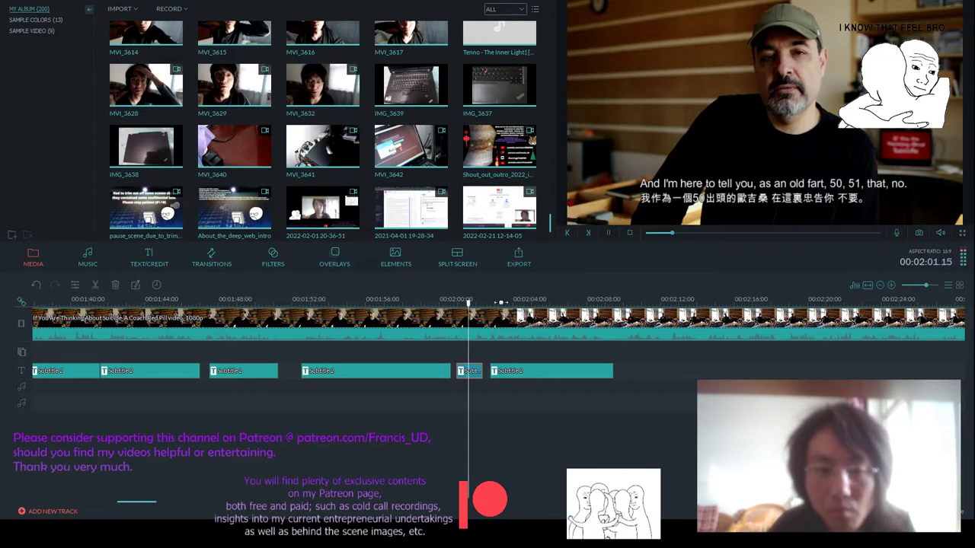
{"action": "left_click_drag", "start_coordinate": [482, 313], "coordinate": [432, 319]}
{"action": "double_click", "coordinate": [438, 371]}
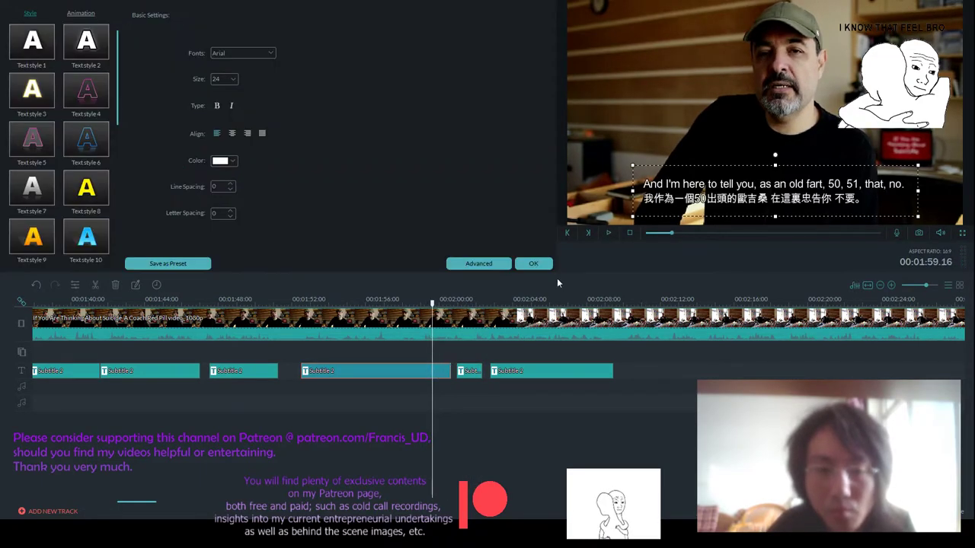
{"action": "left_click", "coordinate": [606, 233]}
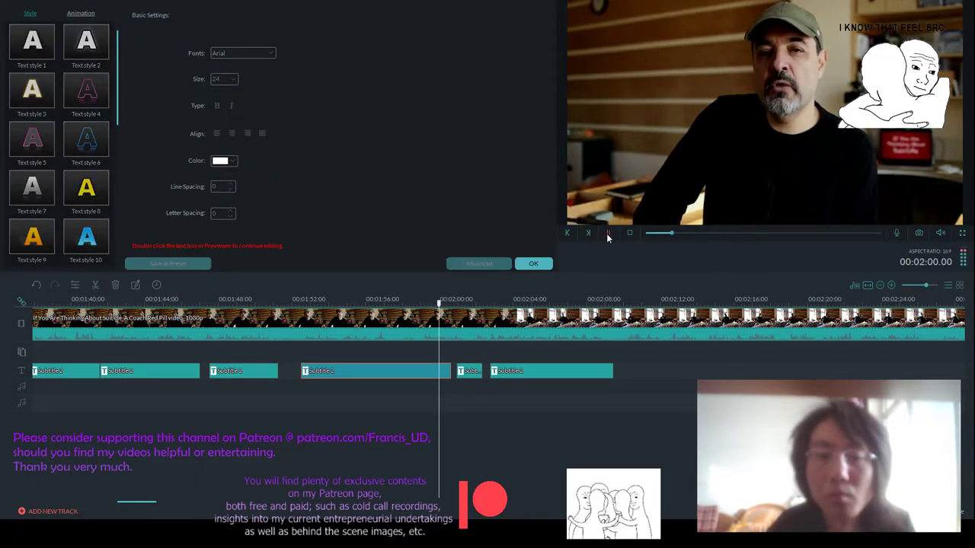
{"action": "left_click", "coordinate": [540, 259]}
- Rewrite the English line of the short subtitle as "Suicide is no real answer. And let me explain."
{"action": "double_click", "coordinate": [468, 371]}
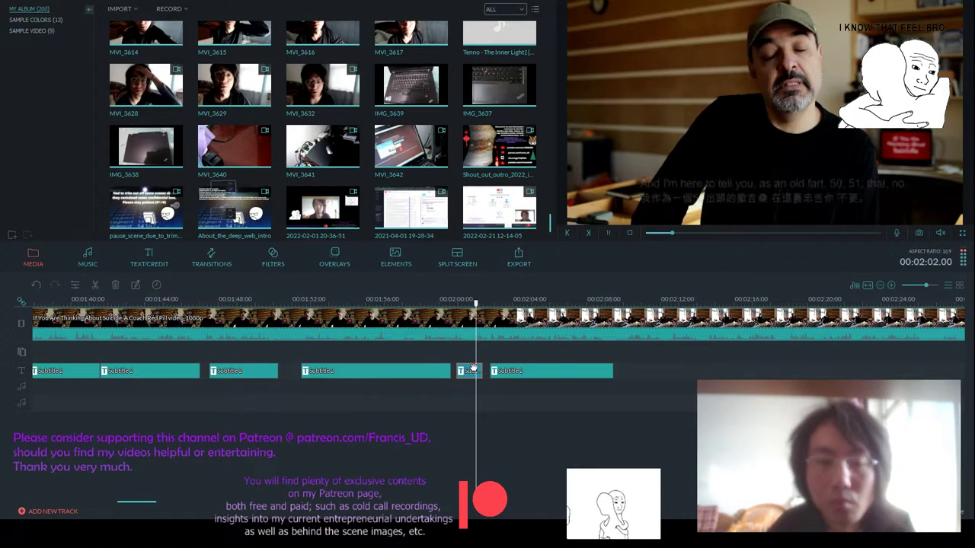
{"action": "left_click_drag", "start_coordinate": [906, 184], "coordinate": [640, 190]}
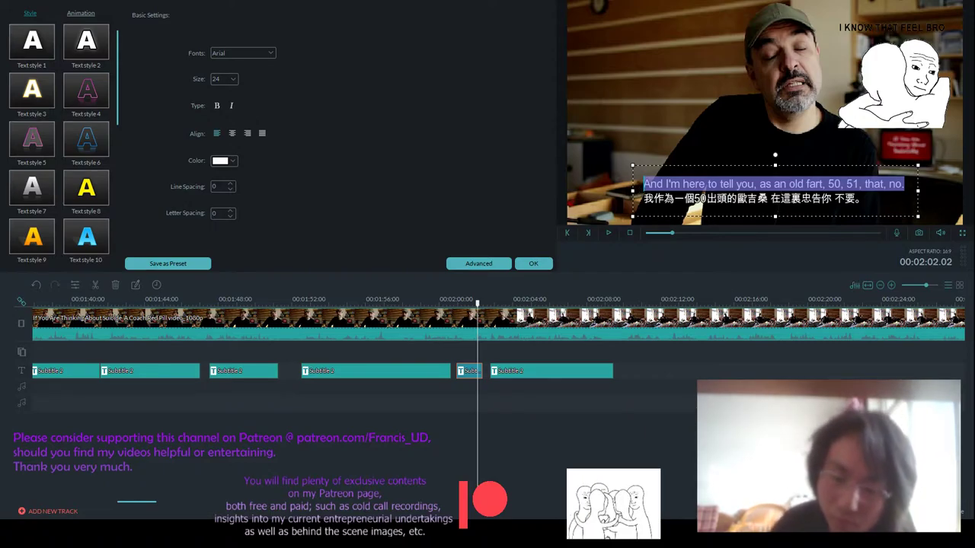
{"action": "key", "text": "BackSpace"}
{"action": "type", "text": "Suicide i"}
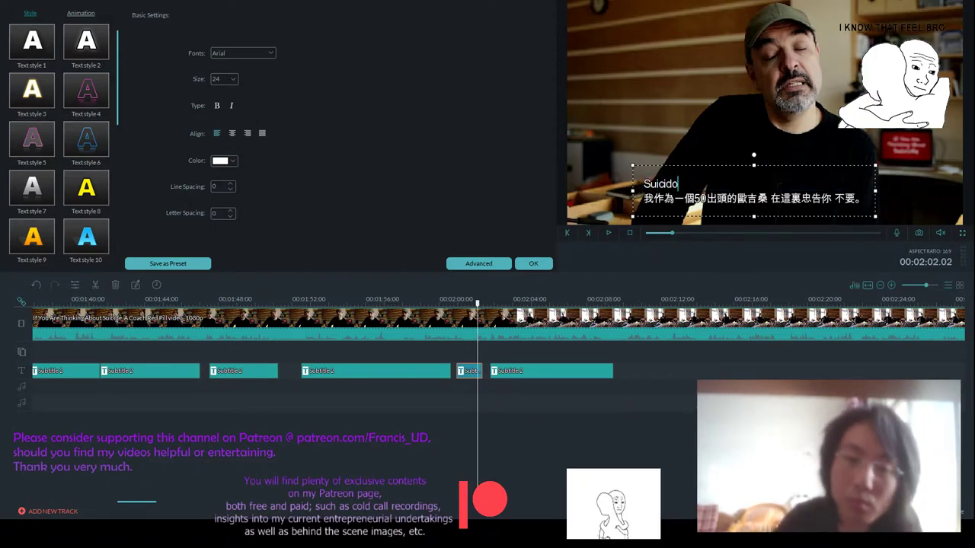
{"action": "type", "text": "s no re"}
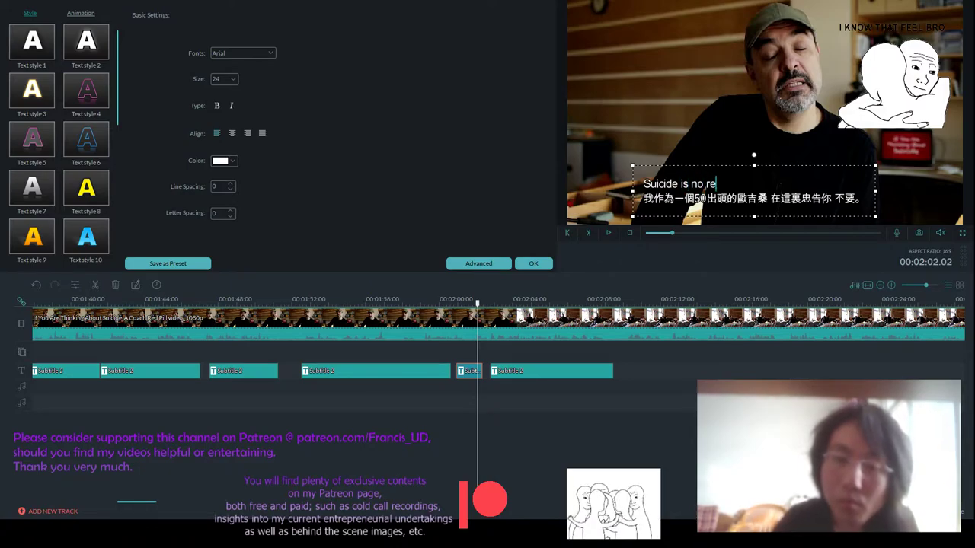
{"action": "type", "text": "al answer. And Let me"}
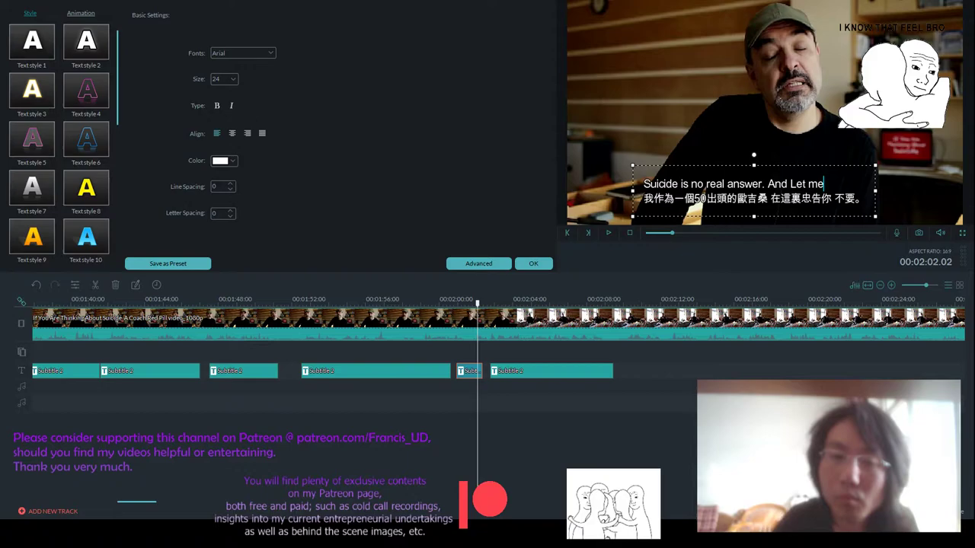
{"action": "type", "text": " explain"}
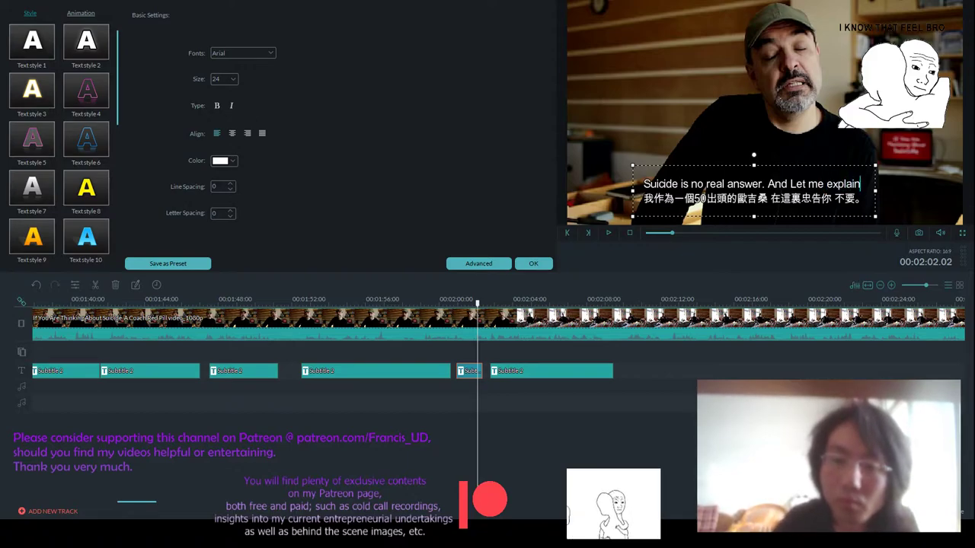
{"action": "type", "text": "."}
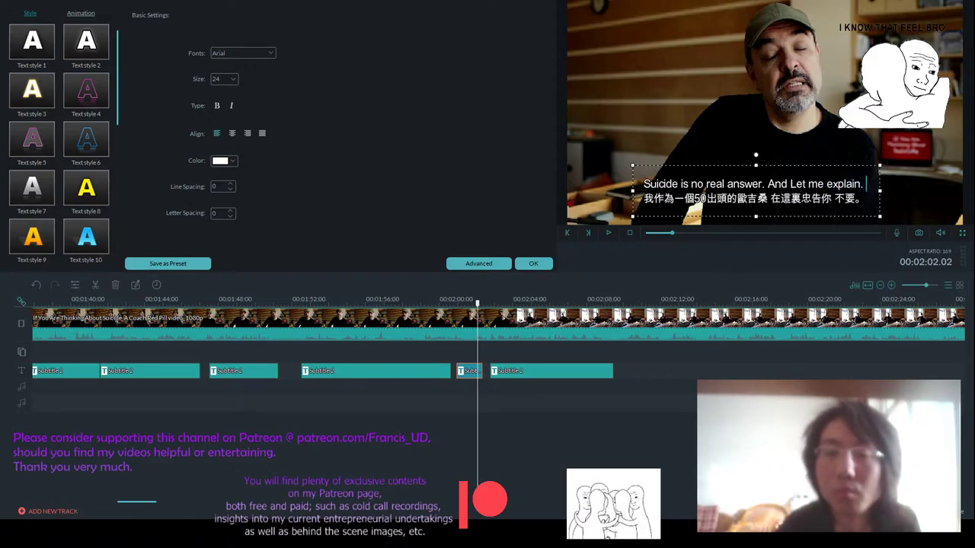
{"action": "left_click", "coordinate": [792, 185]}
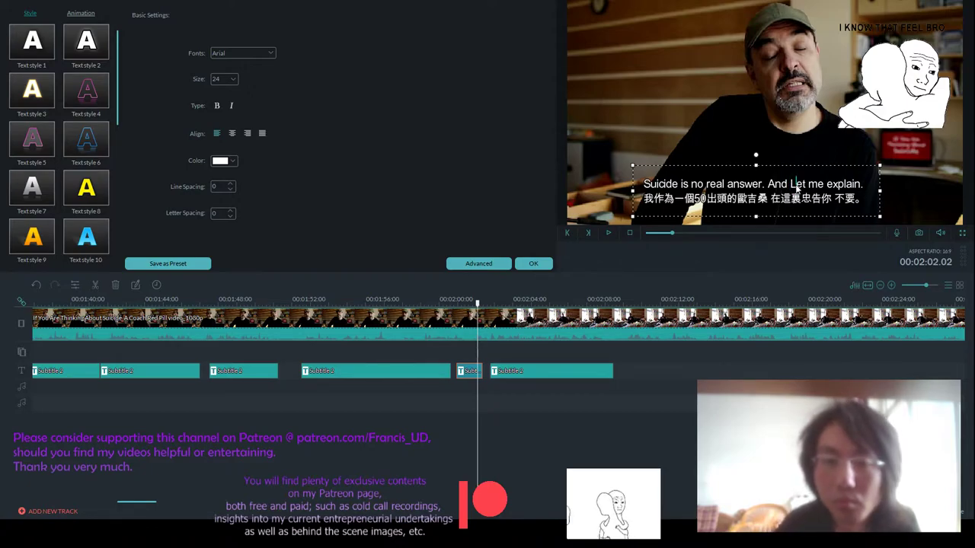
{"action": "key", "text": "BackSpace"}
{"action": "type", "text": "l"}
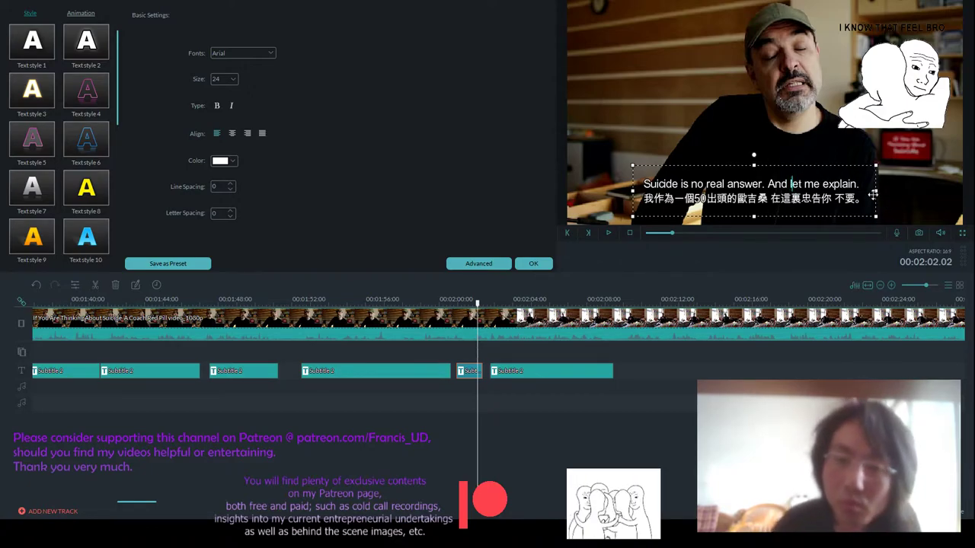
- Replace the Chinese line of the short subtitle with 自殺並不是出路。聽我解釋給你。 and apply the text
{"action": "left_click_drag", "start_coordinate": [859, 198], "coordinate": [642, 199]}
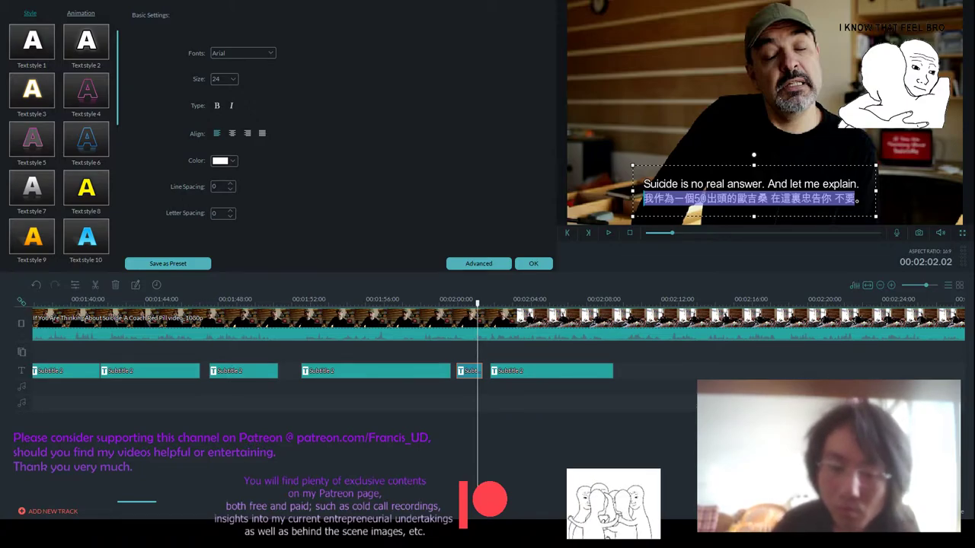
{"action": "type", "text": "自殺"}
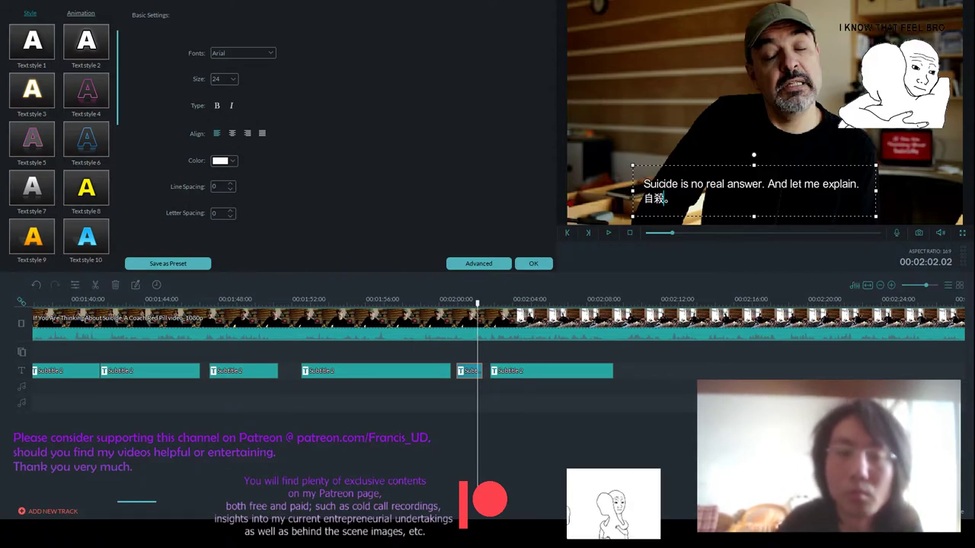
{"action": "type", "text": "並不是出路"}
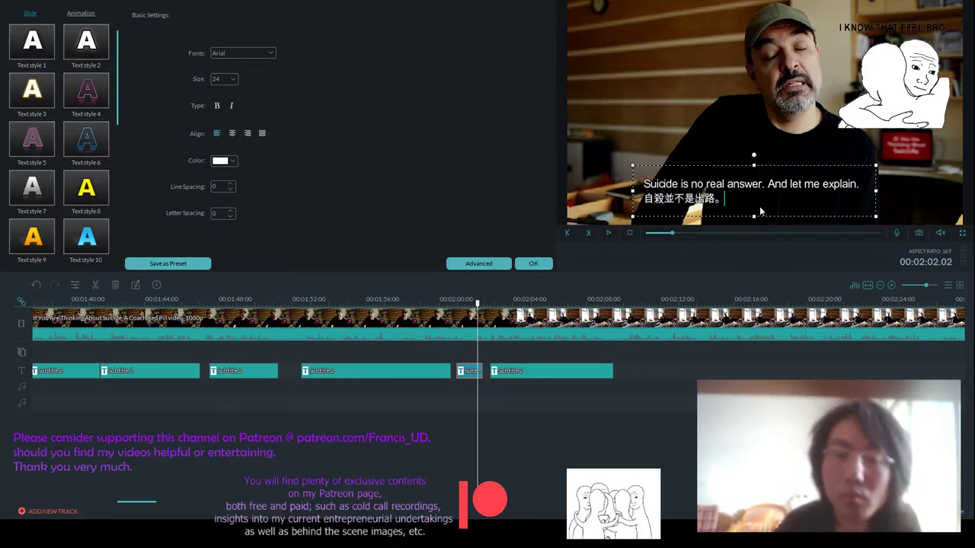
{"action": "key", "text": "Left"}
{"action": "key", "text": "Left"}
{"action": "key", "text": "Left"}
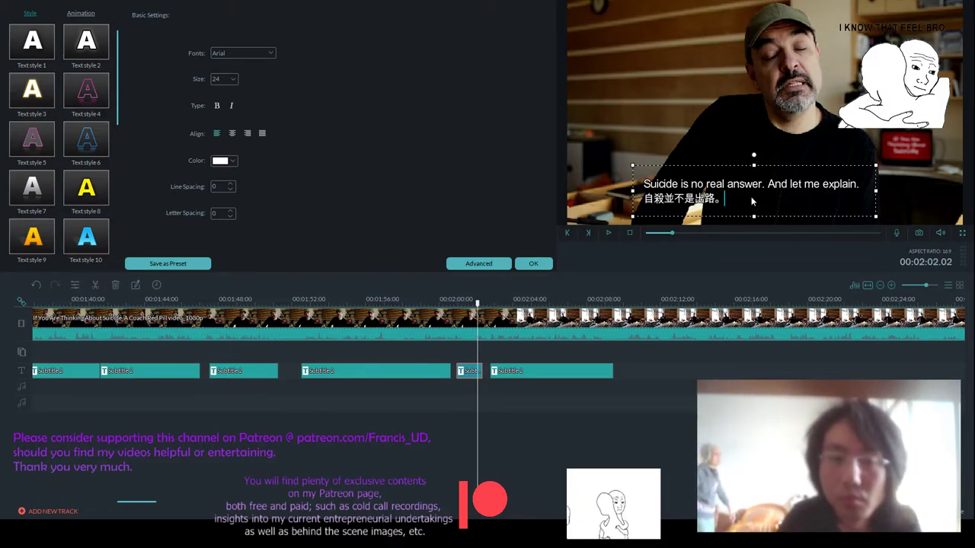
{"action": "type", "text": "聽"}
{"action": "type", "text": "我"}
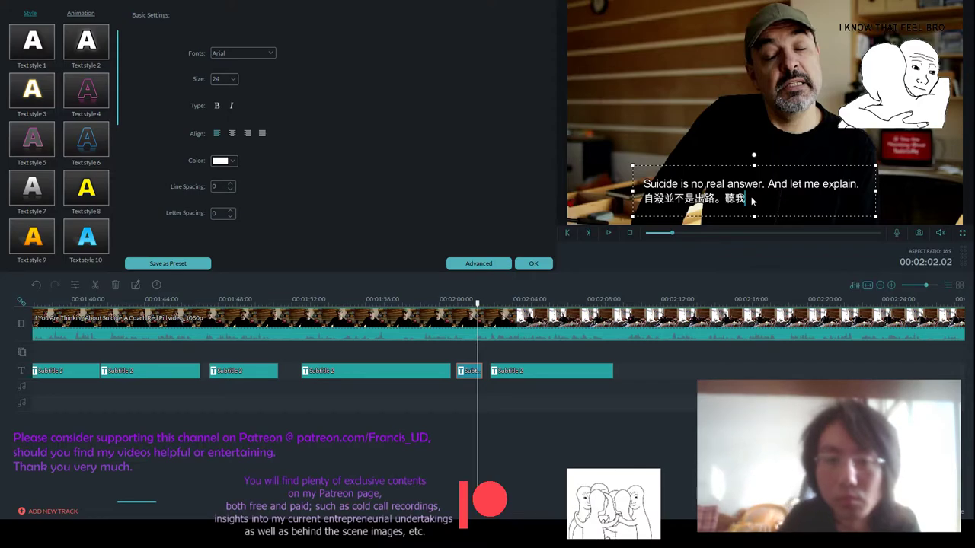
{"action": "type", "text": "解釋給你。"}
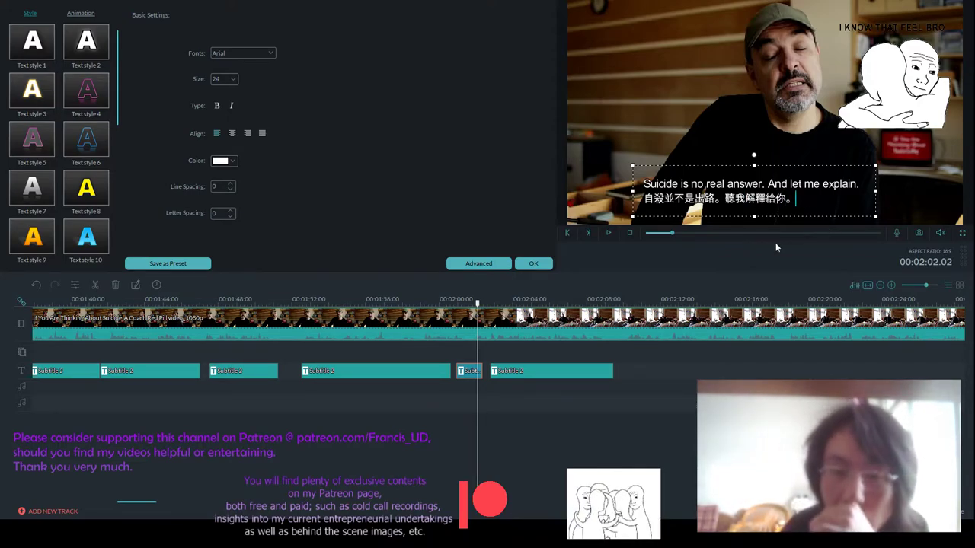
{"action": "left_click", "coordinate": [532, 262]}
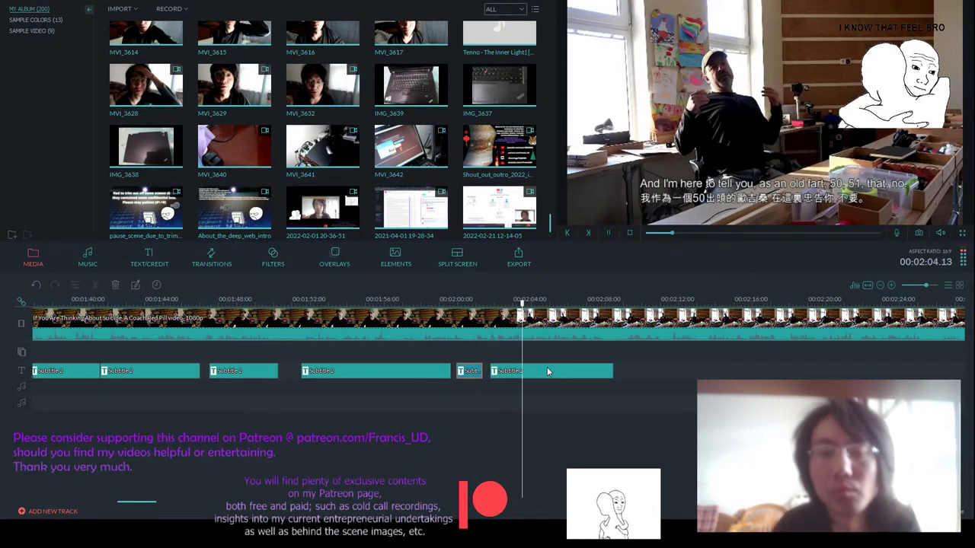
- Play the speech under the remaining long subtitle to its end at about 00:02:09, and replay its opening from about 00:02:02
{"action": "scroll", "coordinate": [609, 381], "scroll_direction": "down", "scroll_amount": 1}
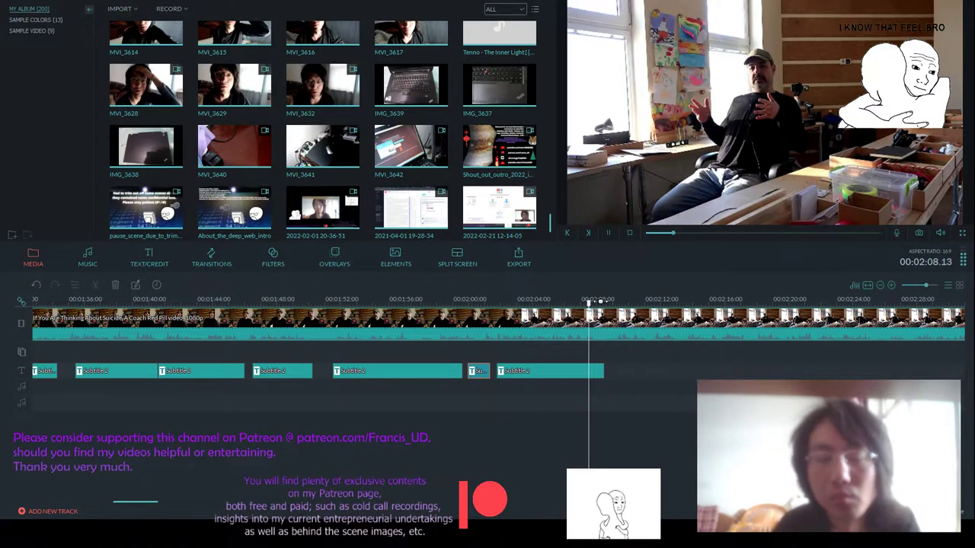
{"action": "key", "text": "space"}
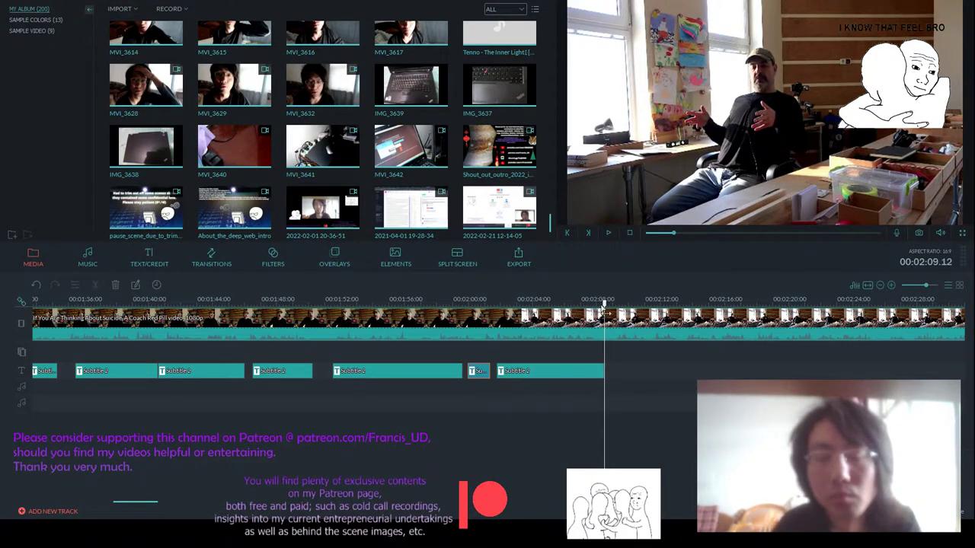
{"action": "double_click", "coordinate": [575, 371]}
{"action": "left_click", "coordinate": [533, 263]}
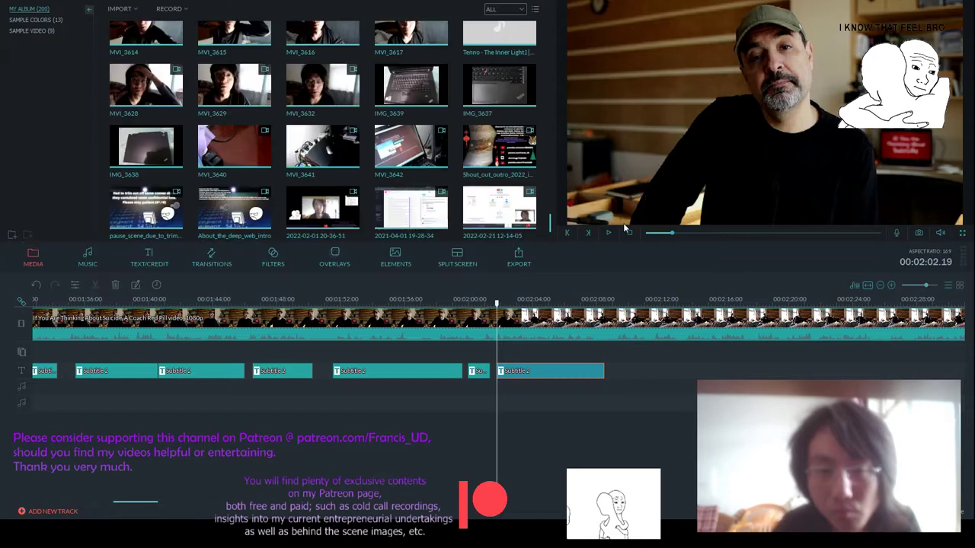
{"action": "left_click", "coordinate": [610, 233]}
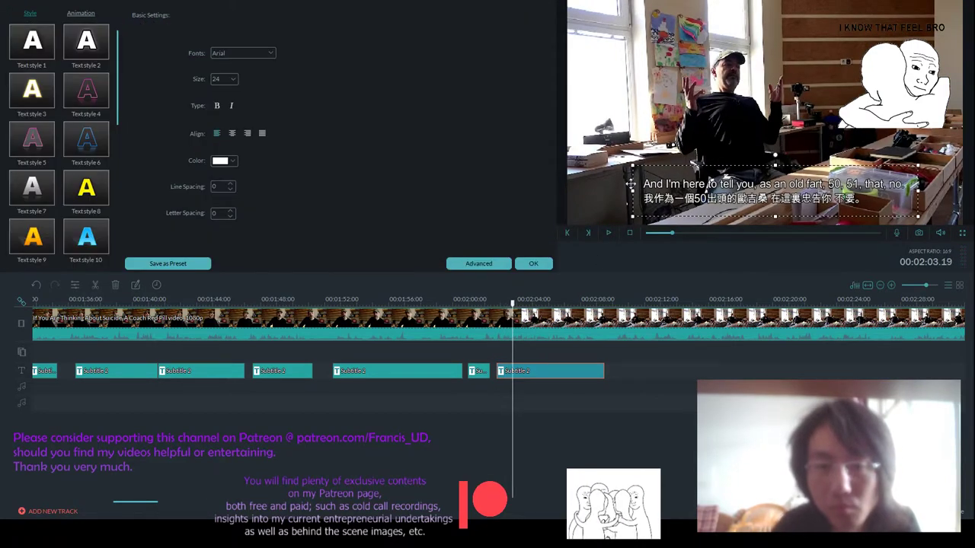
- Replace the English line of the last long subtitle with "You see? You have to understand. No matter" and apply the text
{"action": "left_click_drag", "start_coordinate": [644, 184], "coordinate": [931, 181]}
{"action": "type", "text": "Y"}
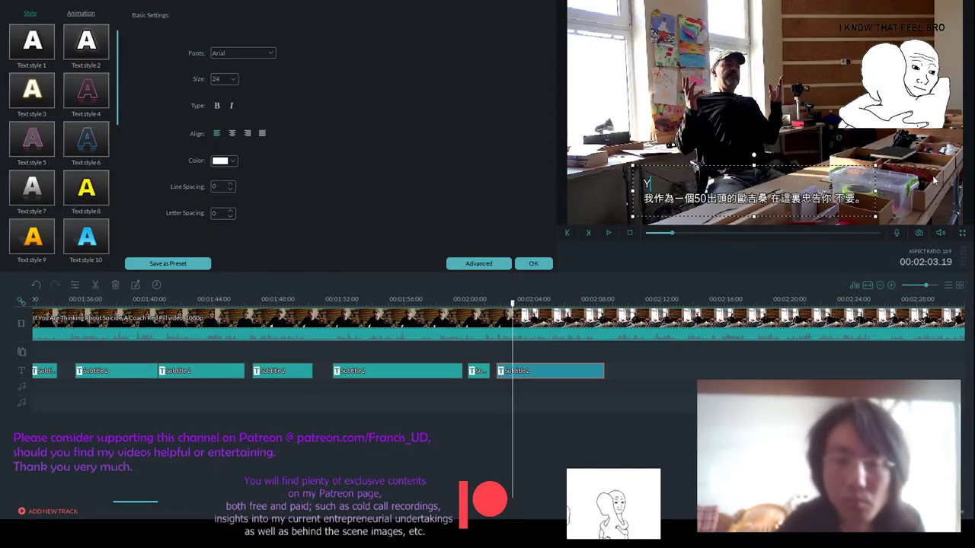
{"action": "type", "text": "ou see? You av"}
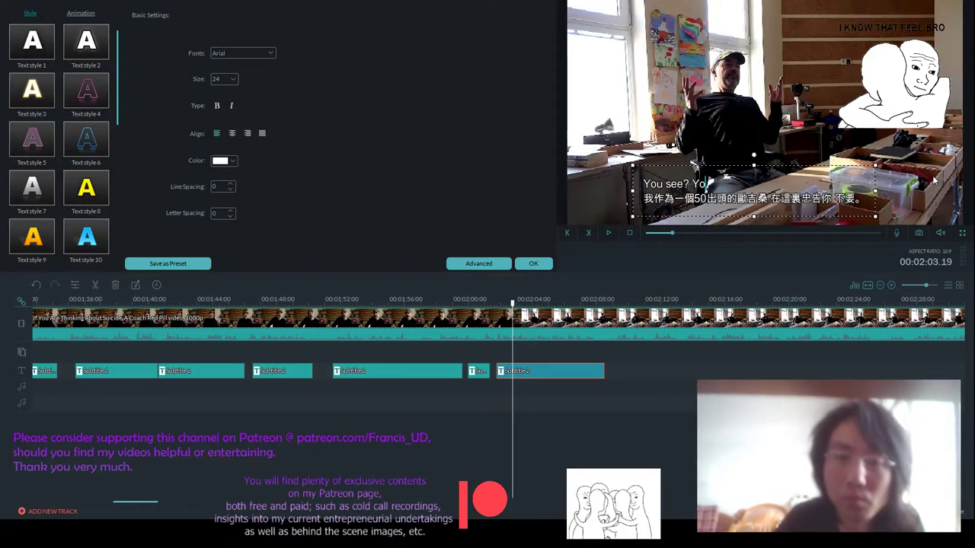
{"action": "key", "text": "BackSpace"}
{"action": "key", "text": "BackSpace"}
{"action": "type", "text": "h"}
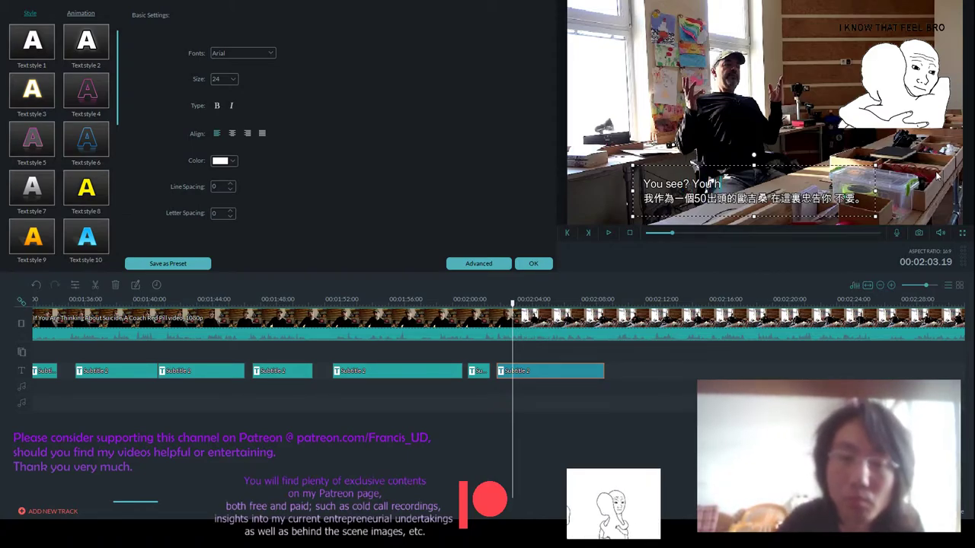
{"action": "type", "text": "ave to under"}
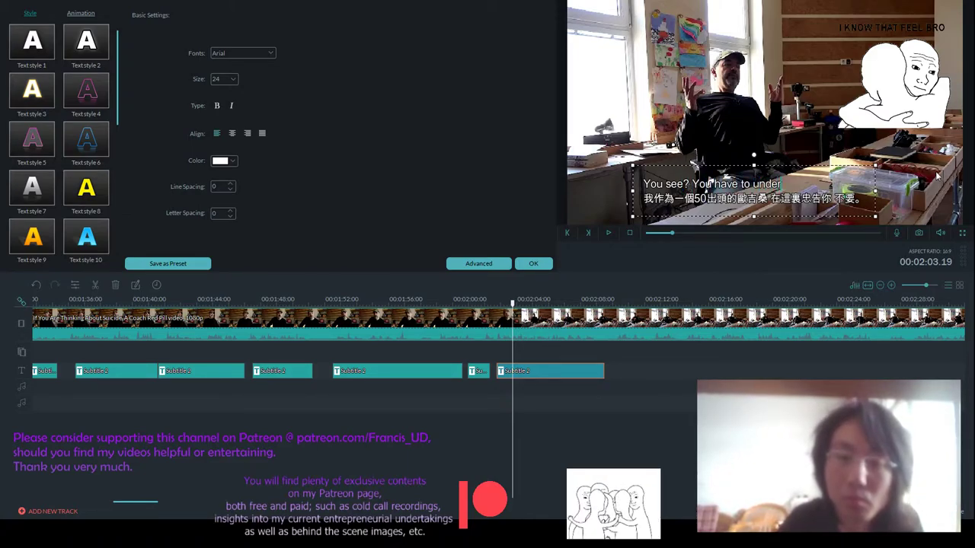
{"action": "type", "text": "stand. No matter"}
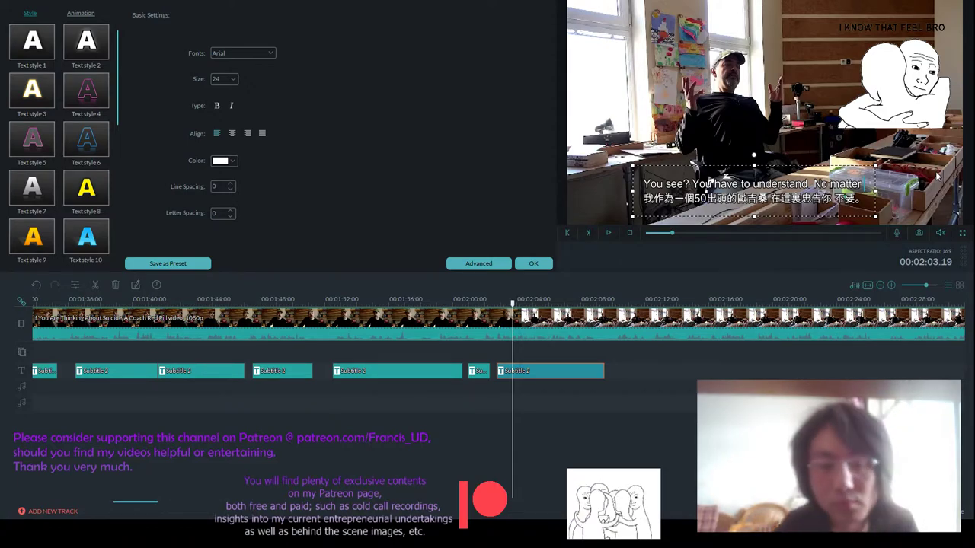
{"action": "left_click", "coordinate": [533, 264]}
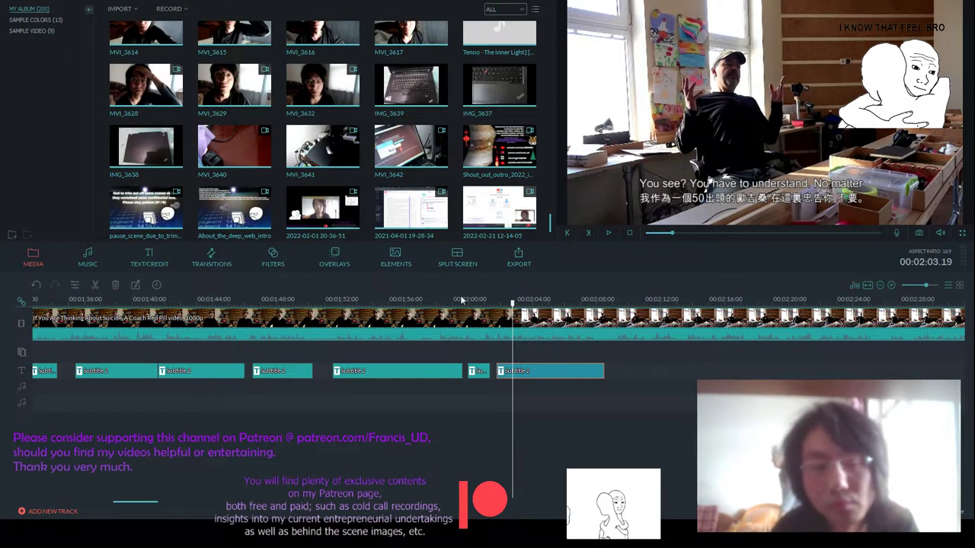
- Play on to about 00:02:07 and extend the last subtitle's English line with "how serious your problem(s) might seem today.", applying the text
{"action": "scroll", "coordinate": [396, 299], "scroll_direction": "down", "scroll_amount": 2}
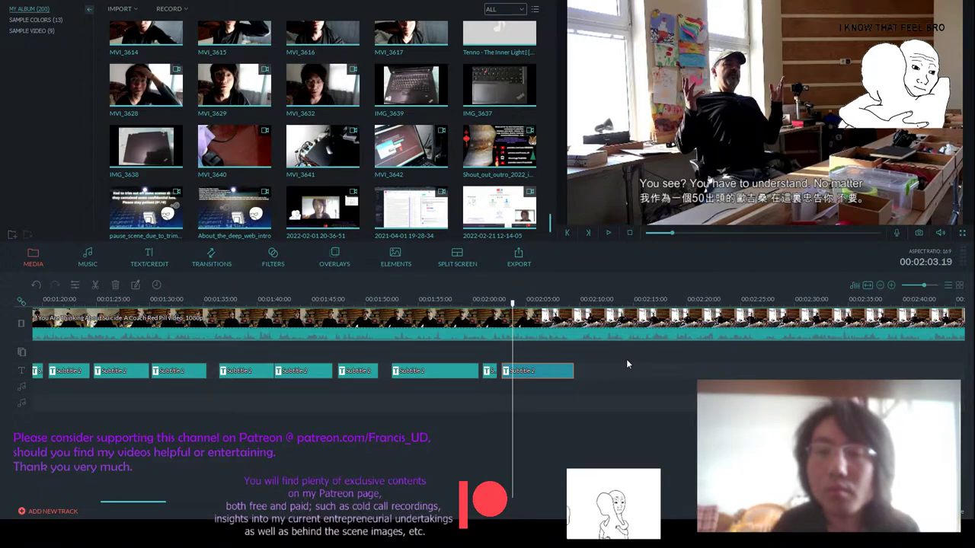
{"action": "left_click", "coordinate": [607, 232]}
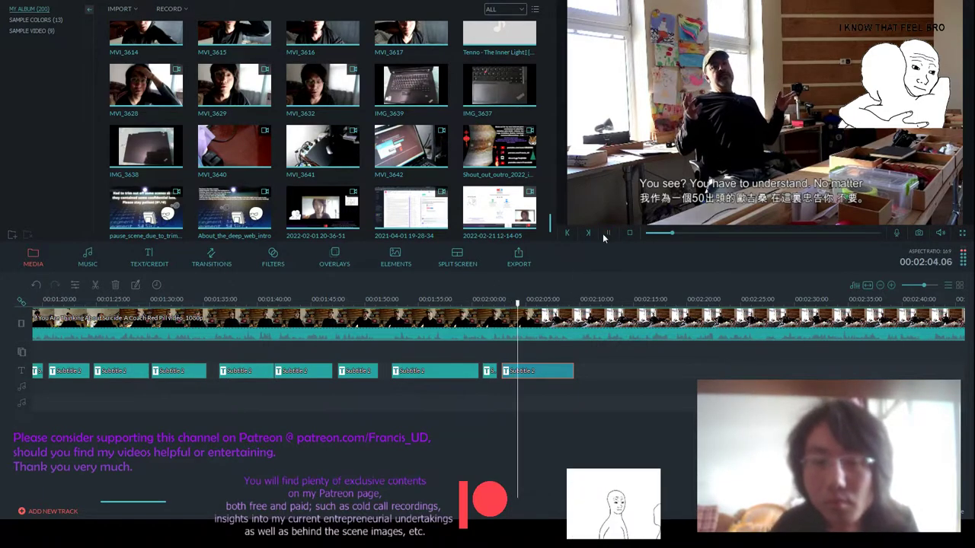
{"action": "double_click", "coordinate": [559, 374]}
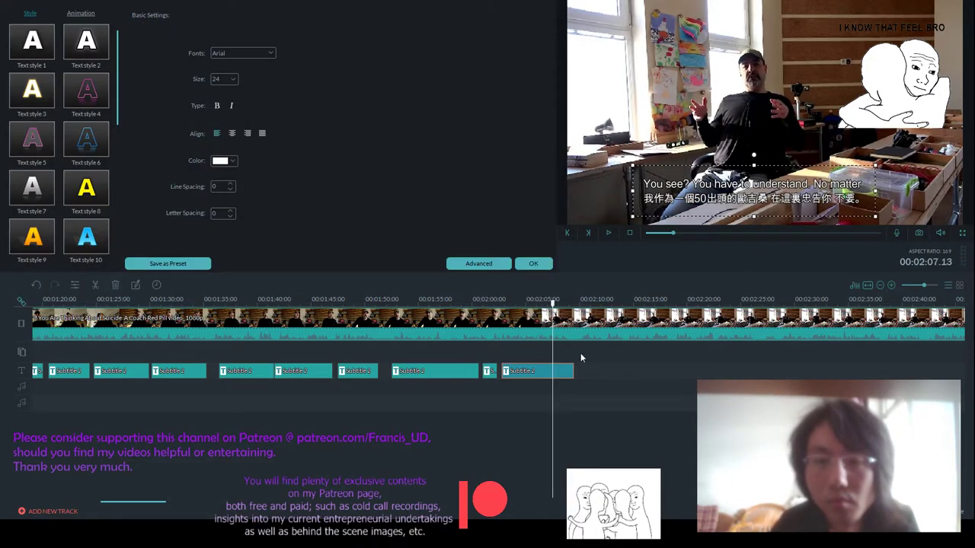
{"action": "type", "text": "how"}
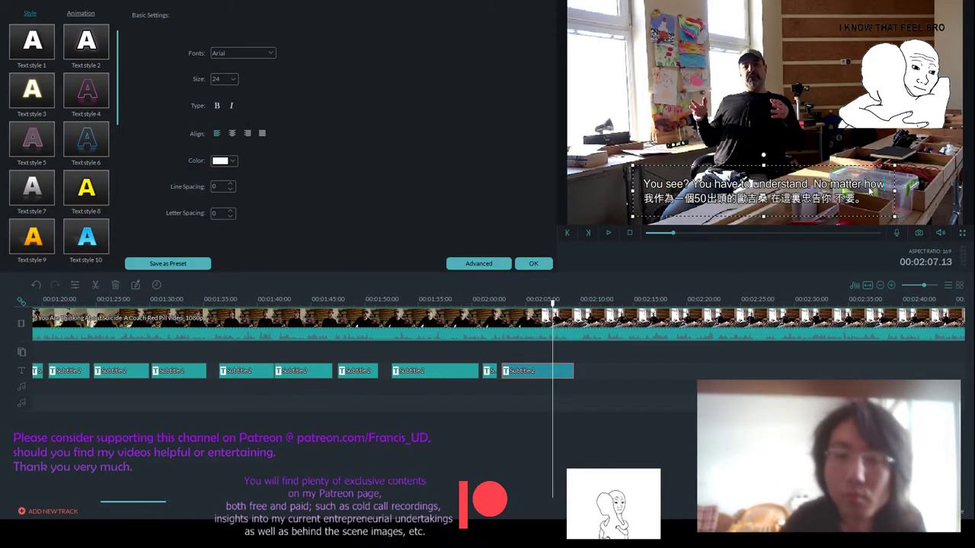
{"action": "type", "text": " serious yo"}
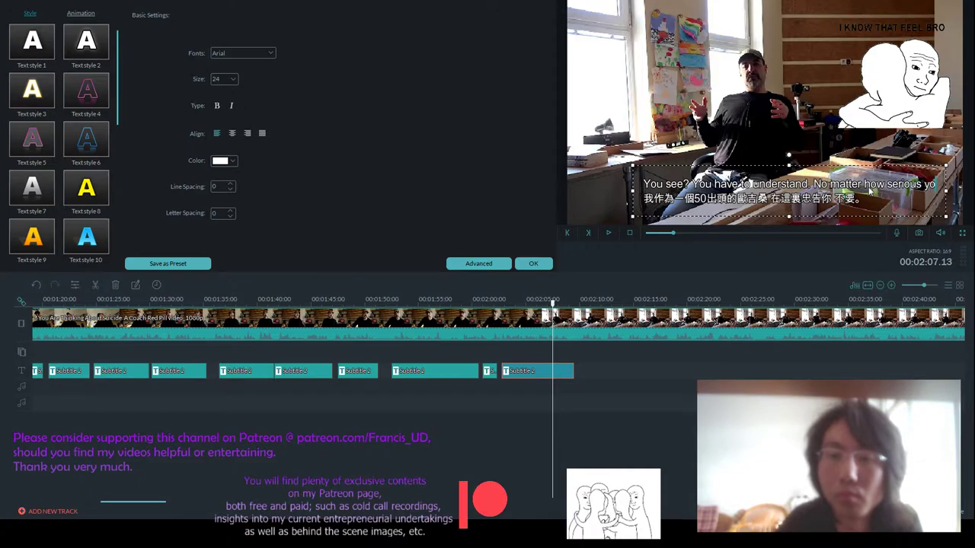
{"action": "type", "text": "ur problem"}
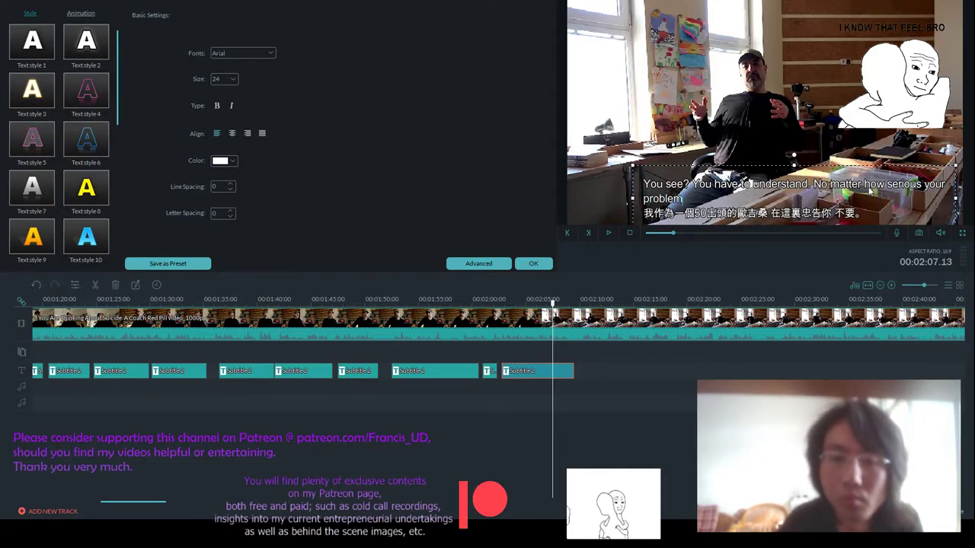
{"action": "type", "text": "(s) mig"}
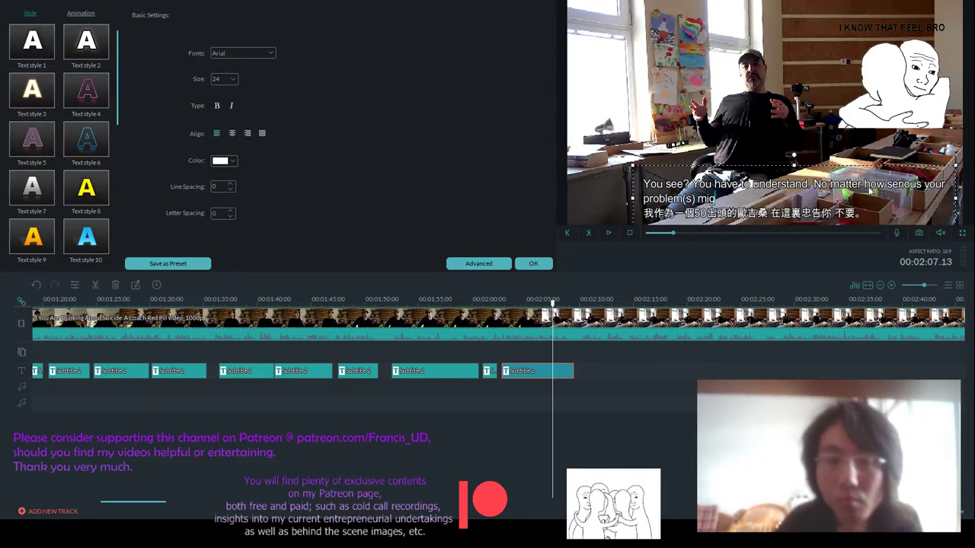
{"action": "type", "text": "ht seem today."}
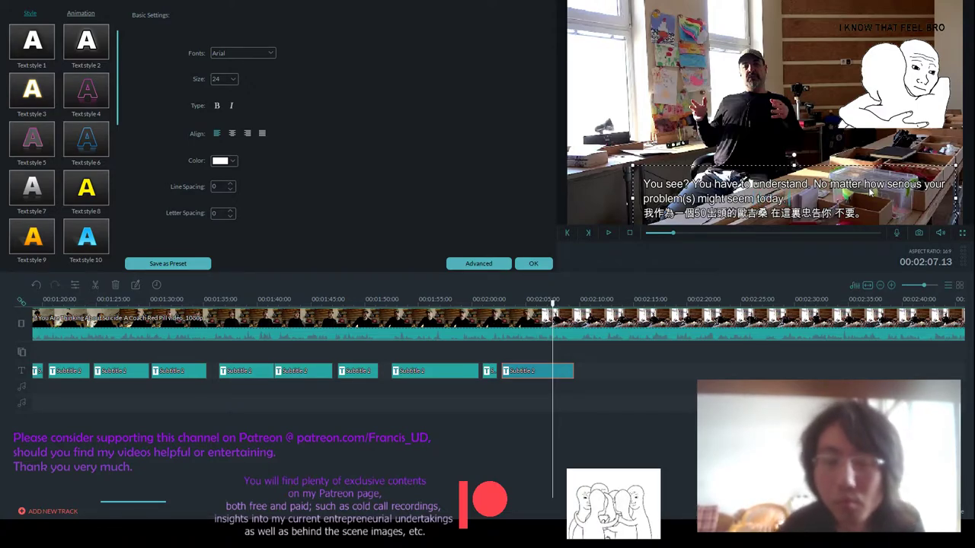
{"action": "left_click", "coordinate": [533, 263]}
- Play to about 00:02:09 and change "today" in the last subtitle's English line to "to you at this time", applying the text
{"action": "left_click", "coordinate": [609, 233]}
{"action": "double_click", "coordinate": [544, 374]}
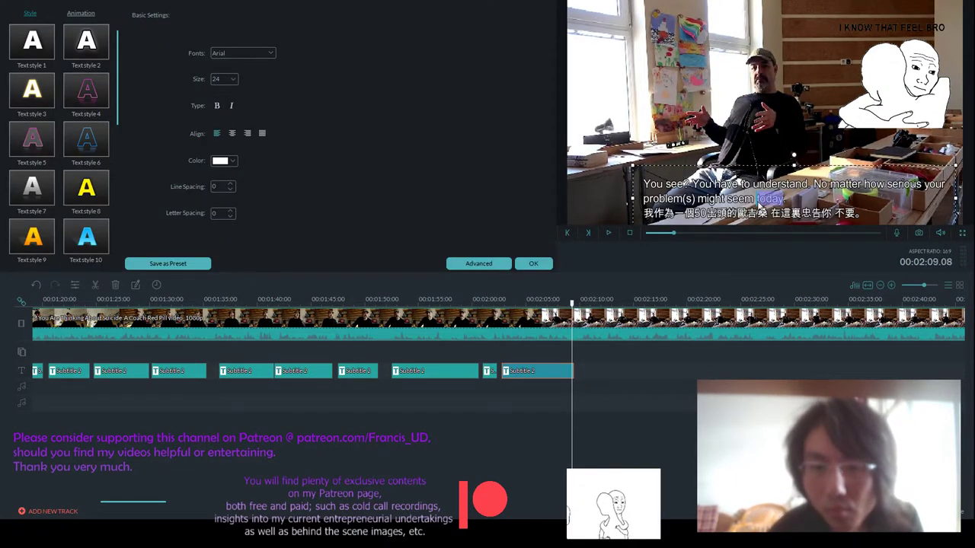
{"action": "key", "text": "BackSpace"}
{"action": "key", "text": "BackSpace"}
{"action": "type", "text": "ou"}
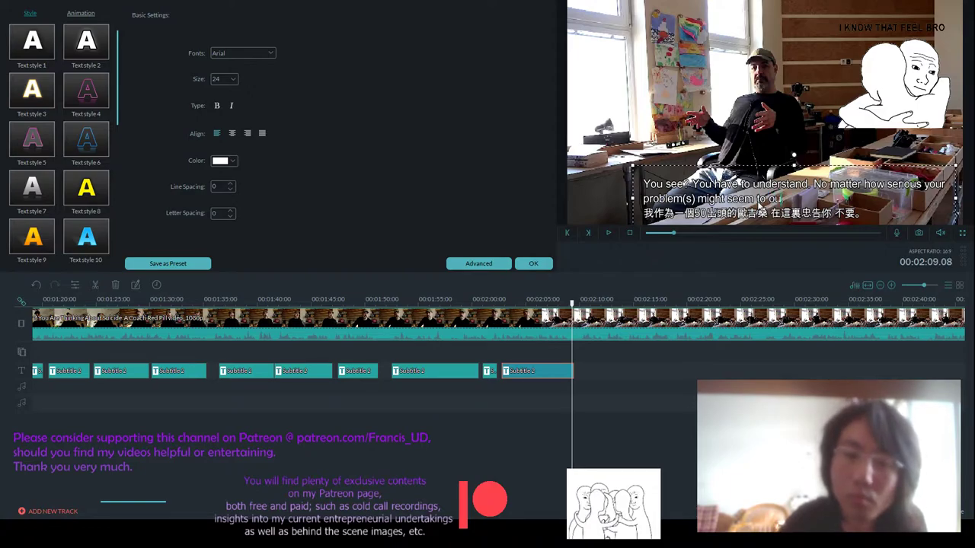
{"action": "key", "text": "BackSpace"}
{"action": "key", "text": "BackSpace"}
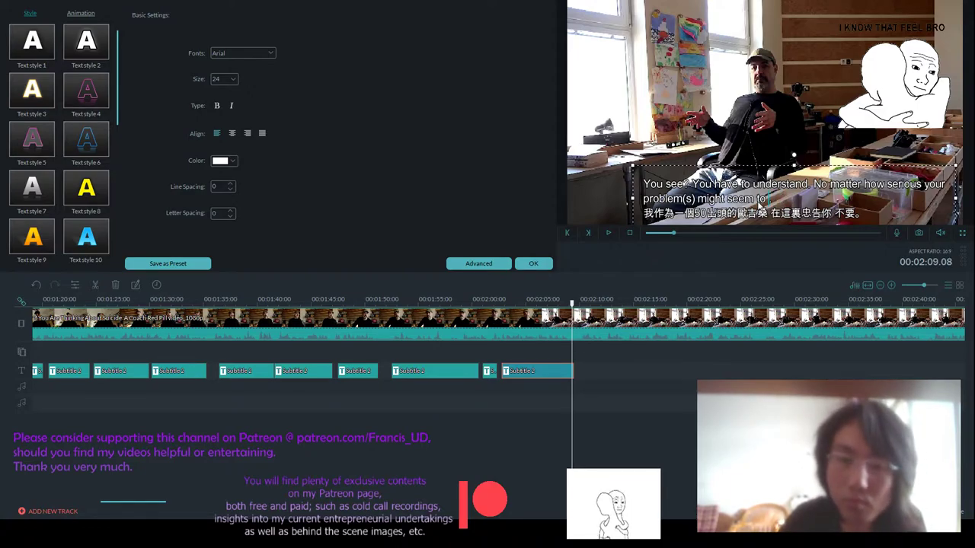
{"action": "type", "text": "you"}
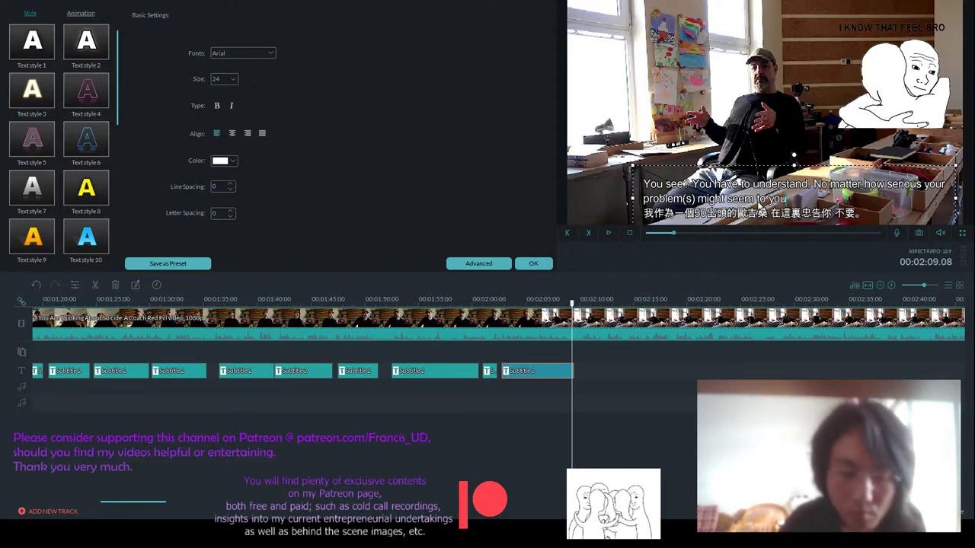
{"action": "type", "text": " at this time"}
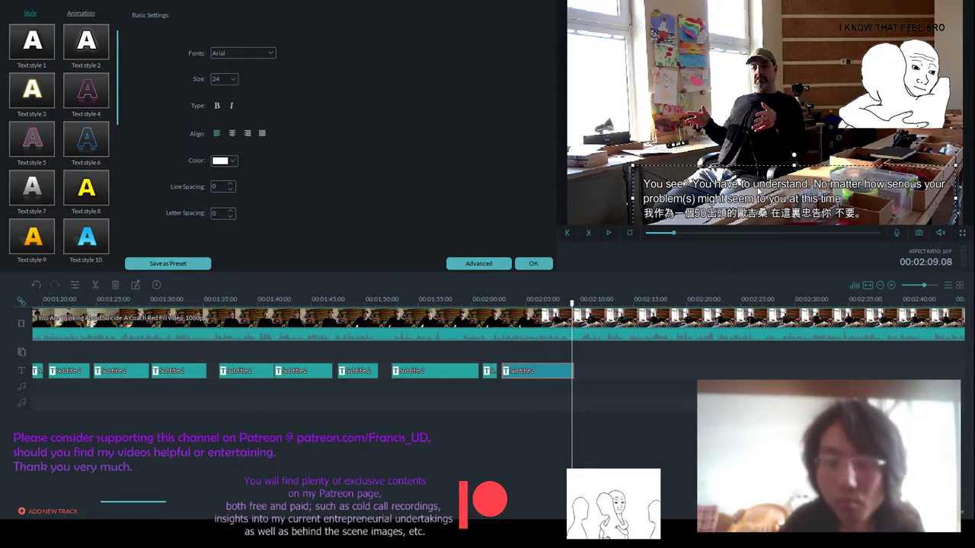
{"action": "left_click", "coordinate": [533, 262]}
- Play the speech after the last subtitle to about 00:02:13 and replay it from about 00:02:09 to hear its wording
{"action": "left_click", "coordinate": [607, 233]}
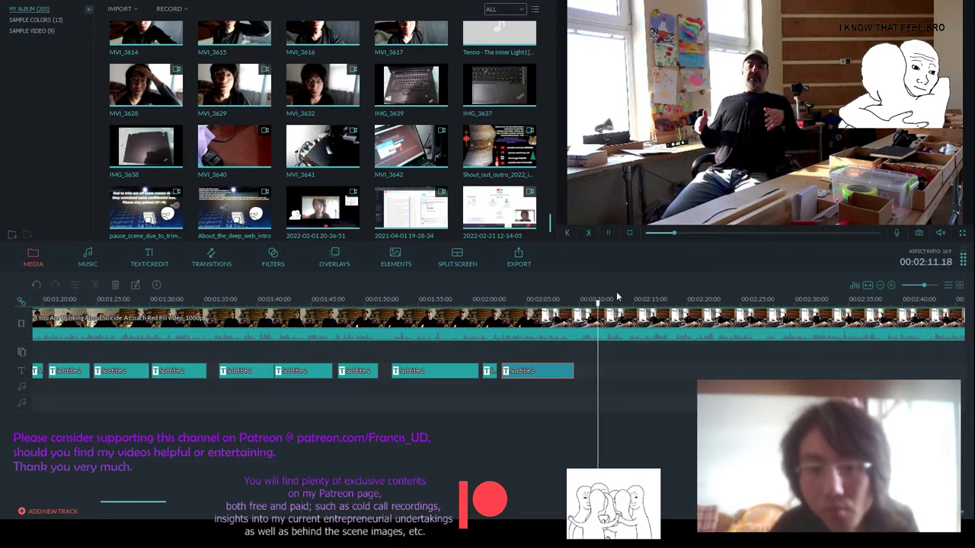
{"action": "scroll", "coordinate": [610, 303], "scroll_direction": "down", "scroll_amount": 2}
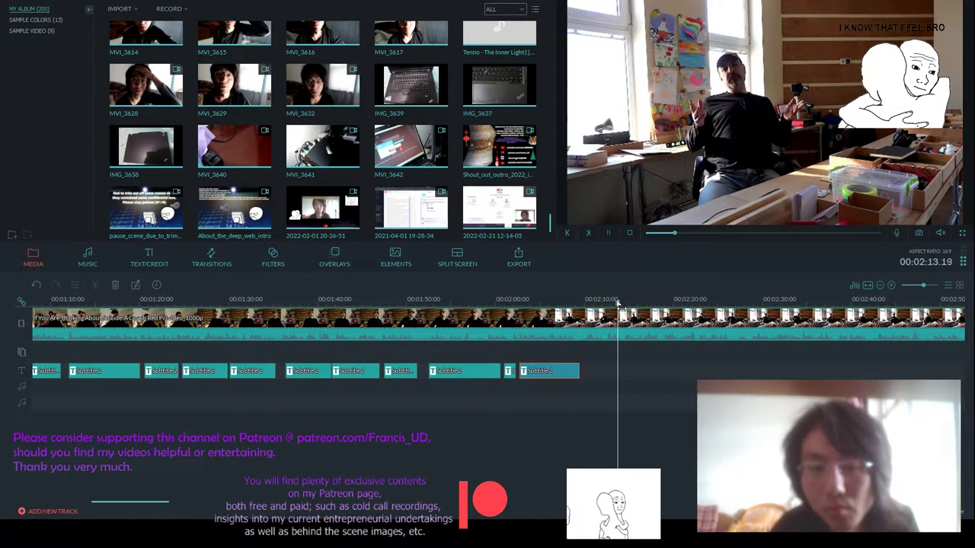
{"action": "left_click", "coordinate": [580, 303]}
{"action": "key", "text": "space"}
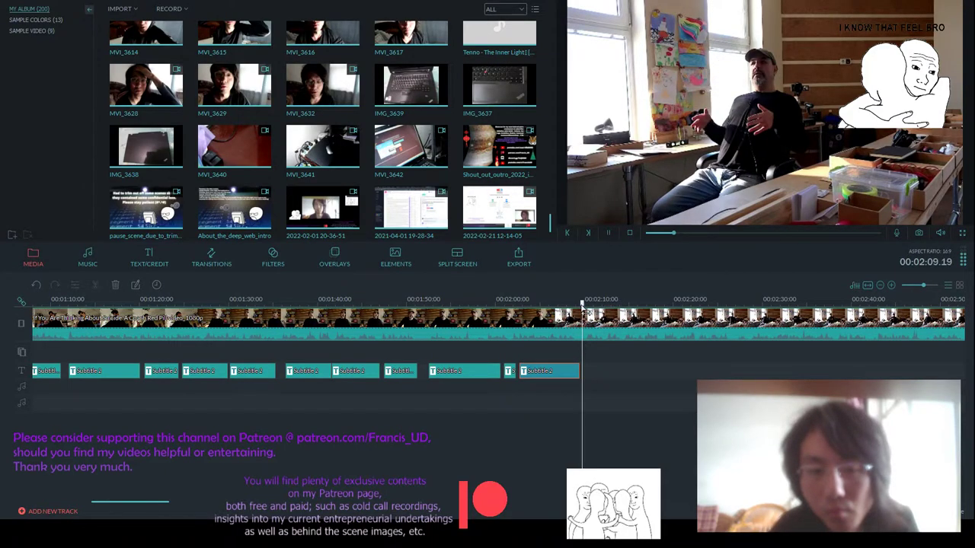
{"action": "scroll", "coordinate": [601, 303], "scroll_direction": "up", "scroll_amount": 2}
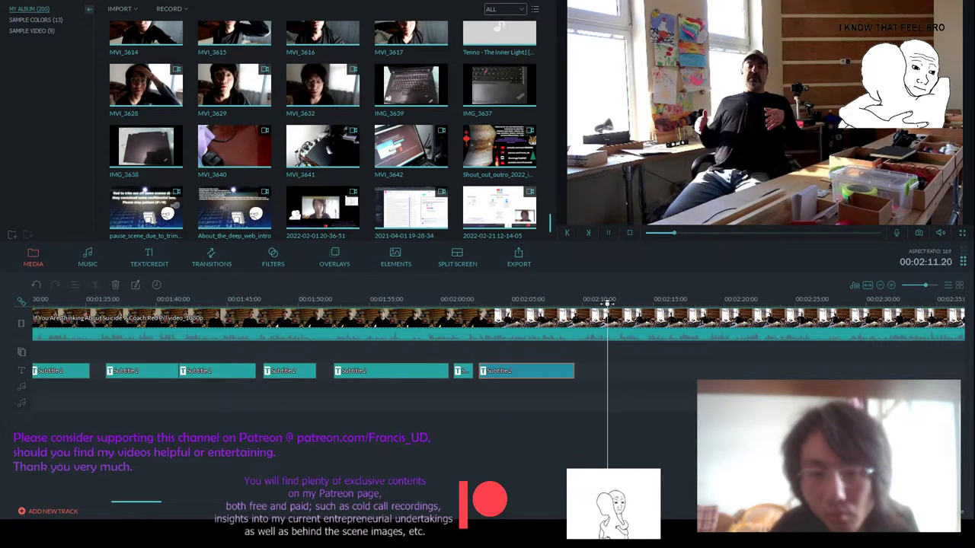
{"action": "left_click", "coordinate": [610, 304]}
{"action": "left_click", "coordinate": [582, 303]}
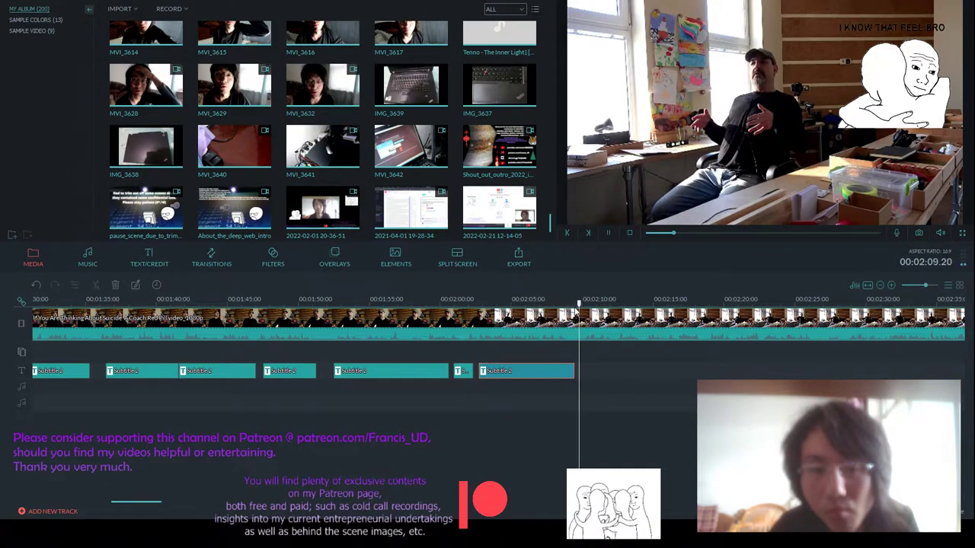
- Copy the subtitle clip at about 00:01:47 and, after replaying the unsubtitled speech, paste it at 00:02:09.15 behind the last subtitle
{"action": "left_click", "coordinate": [279, 372]}
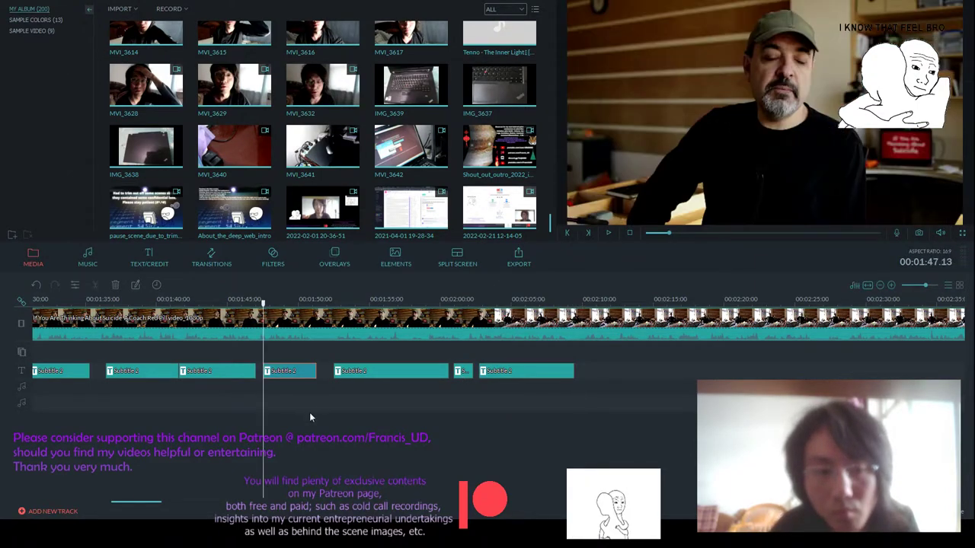
{"action": "left_click_drag", "start_coordinate": [267, 303], "coordinate": [571, 304]}
{"action": "key", "text": "space"}
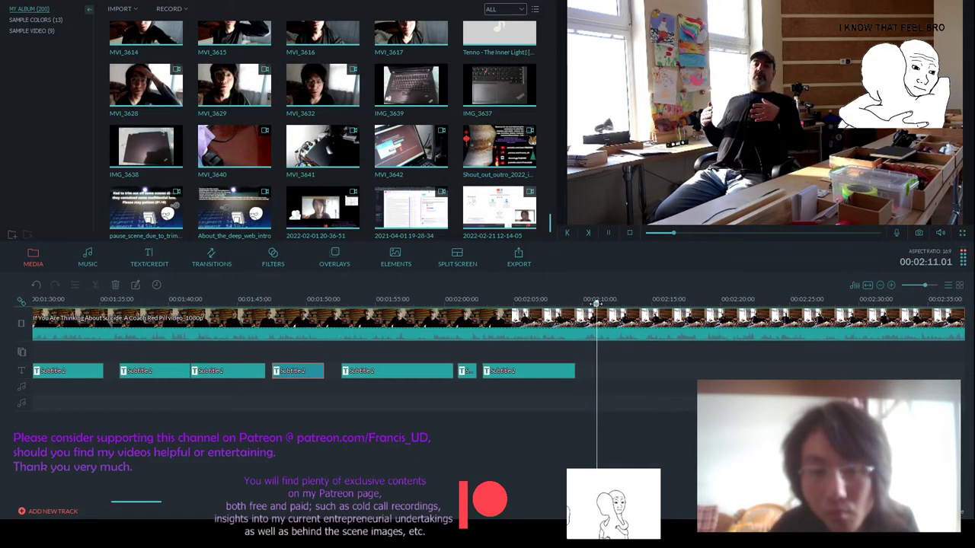
{"action": "key", "text": "ctrl+minus"}
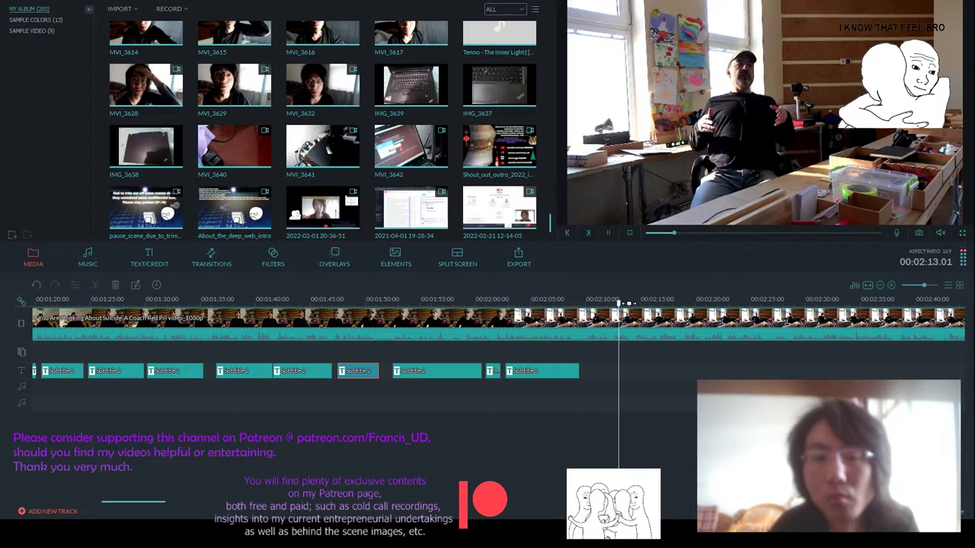
{"action": "key", "text": "space"}
{"action": "left_click_drag", "start_coordinate": [631, 304], "coordinate": [581, 305]}
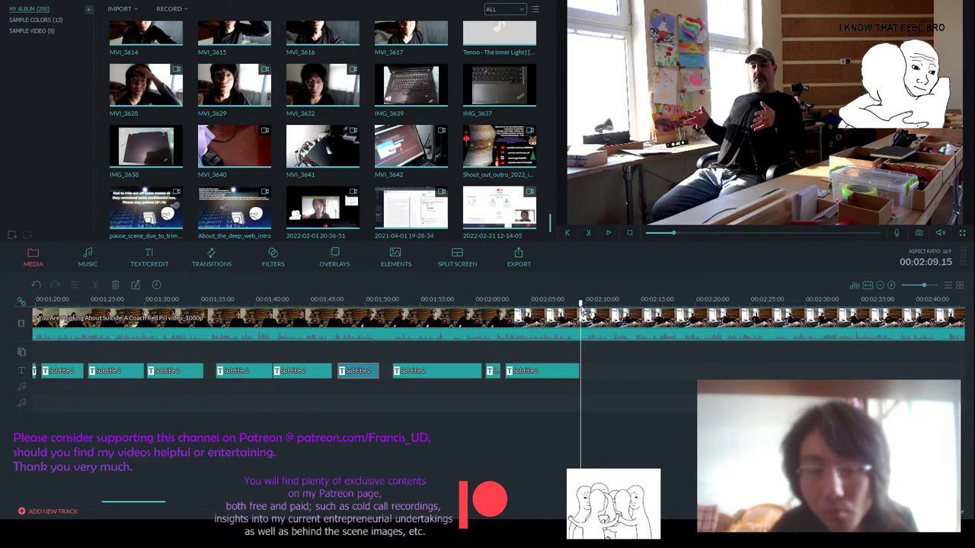
{"action": "key", "text": "ctrl+v"}
- Rewrite the English line of the pasted subtitle as "In a year or two or three, they are going to seem trivial."
{"action": "double_click", "coordinate": [600, 371]}
{"action": "left_click_drag", "start_coordinate": [639, 185], "coordinate": [952, 176]}
{"action": "type", "text": "In a year or"}
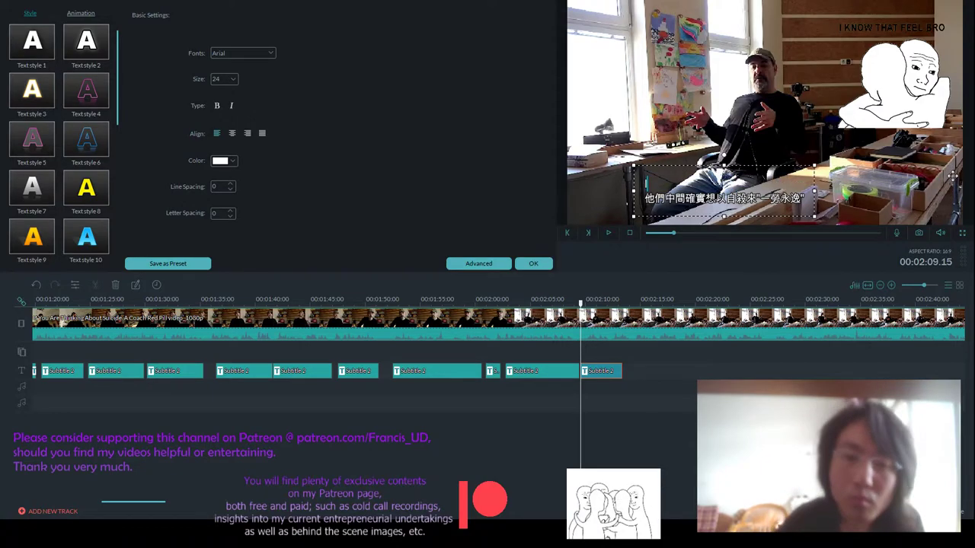
{"action": "type", "text": " tw"}
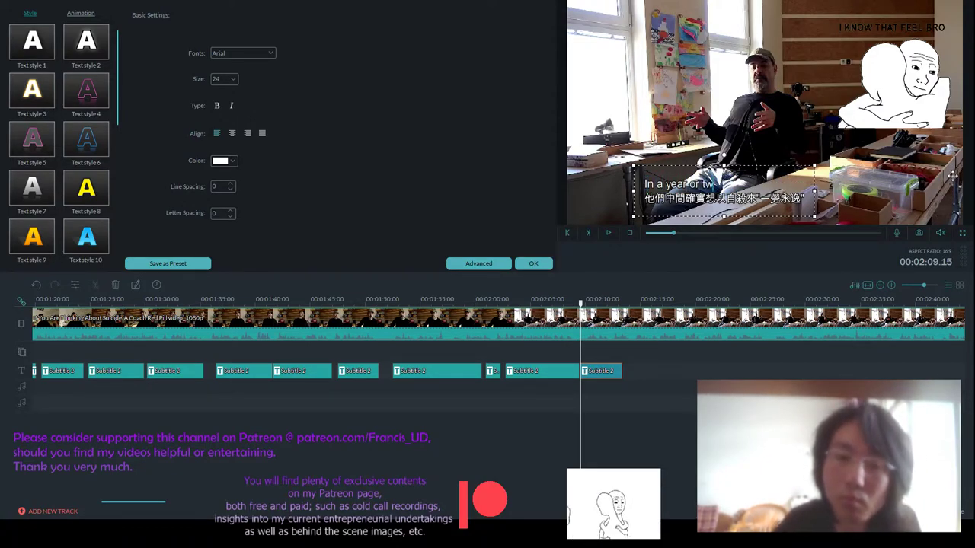
{"action": "type", "text": "o or three"}
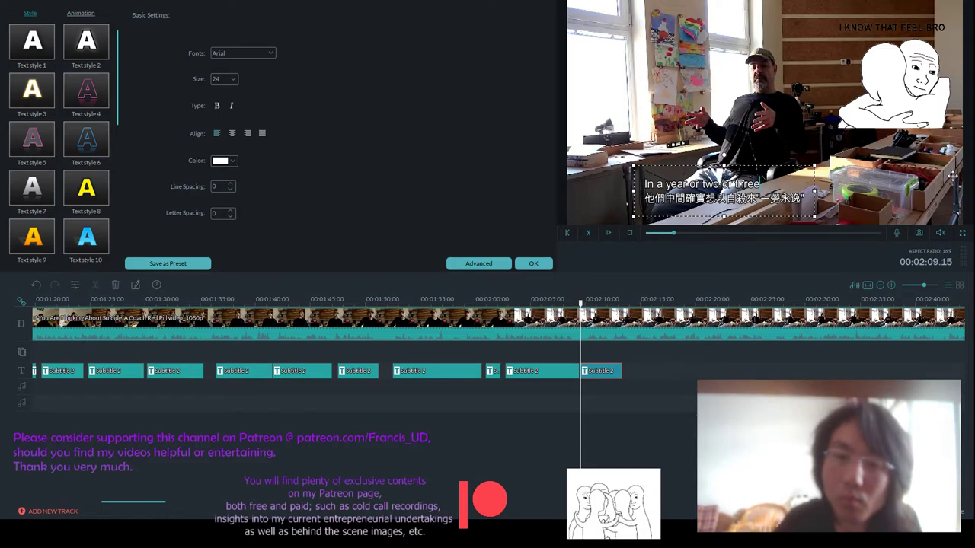
{"action": "type", "text": ", they ar"}
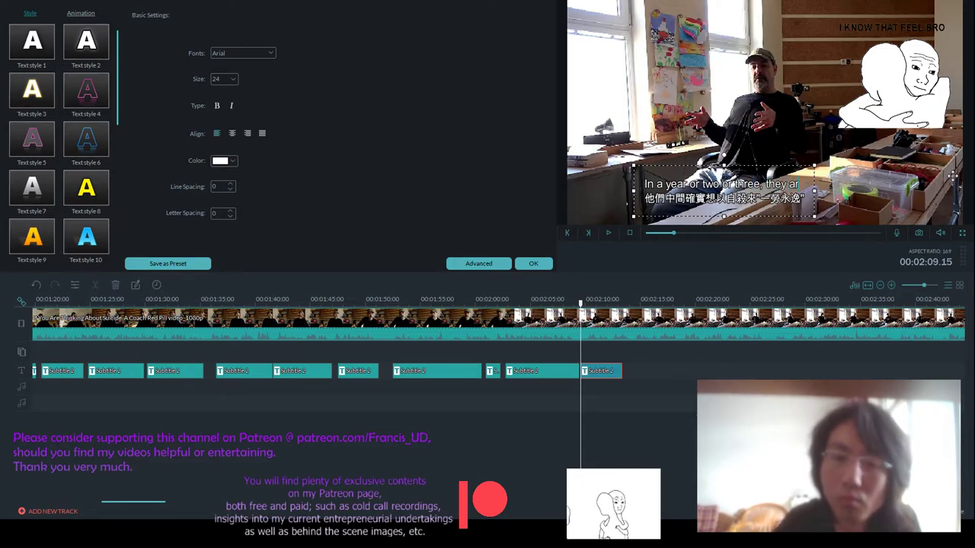
{"action": "type", "text": "e going to see"}
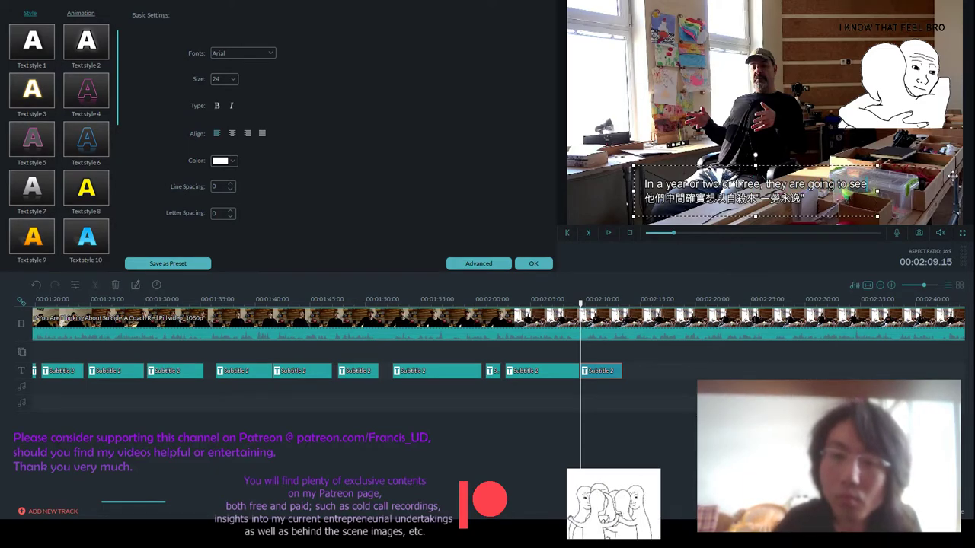
{"action": "type", "text": "m trivial"}
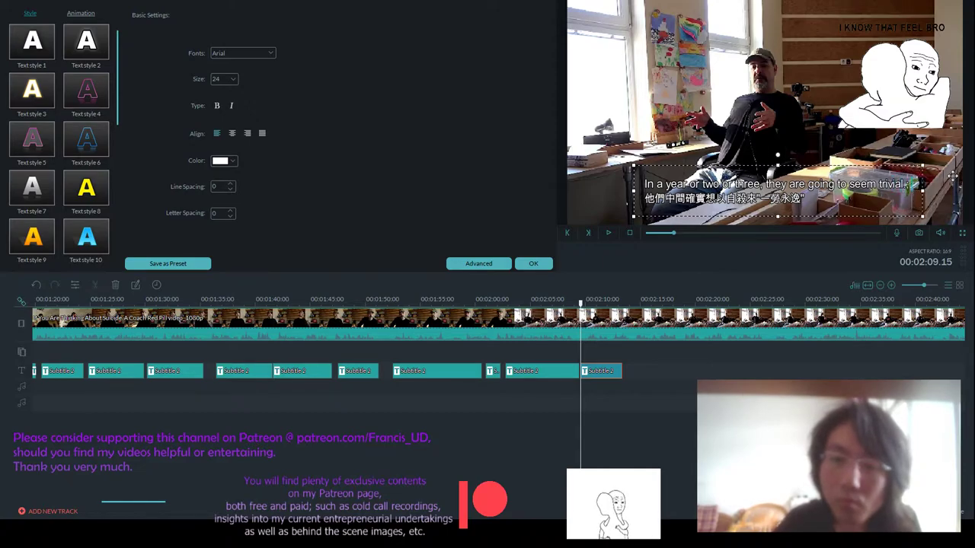
{"action": "type", "text": "."}
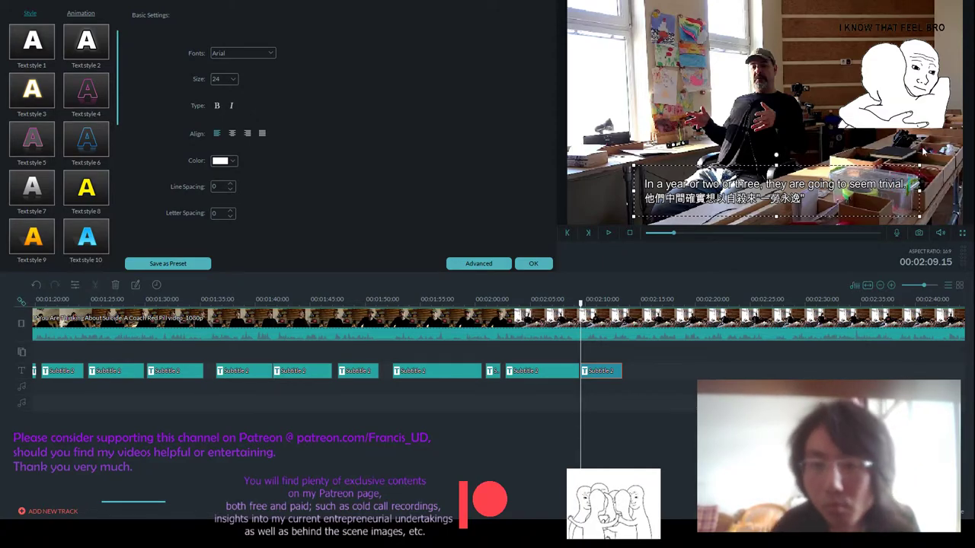
- Replace the Chinese line of the last subtitle with "一年數載之後 也就變得微不足道了。" and apply the text
{"action": "double_click", "coordinate": [761, 199]}
{"action": "left_click_drag", "start_coordinate": [761, 205], "coordinate": [646, 204]}
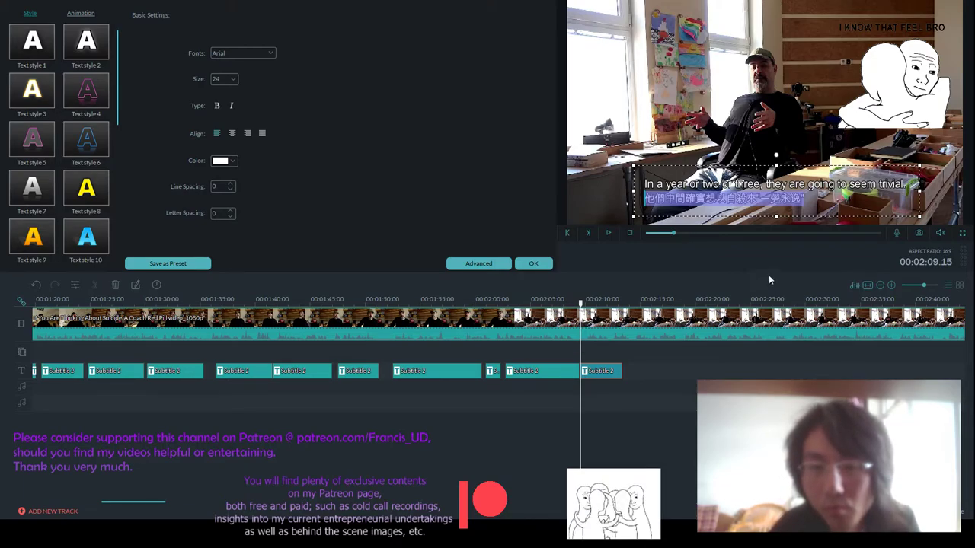
{"action": "left_click", "coordinate": [757, 208]}
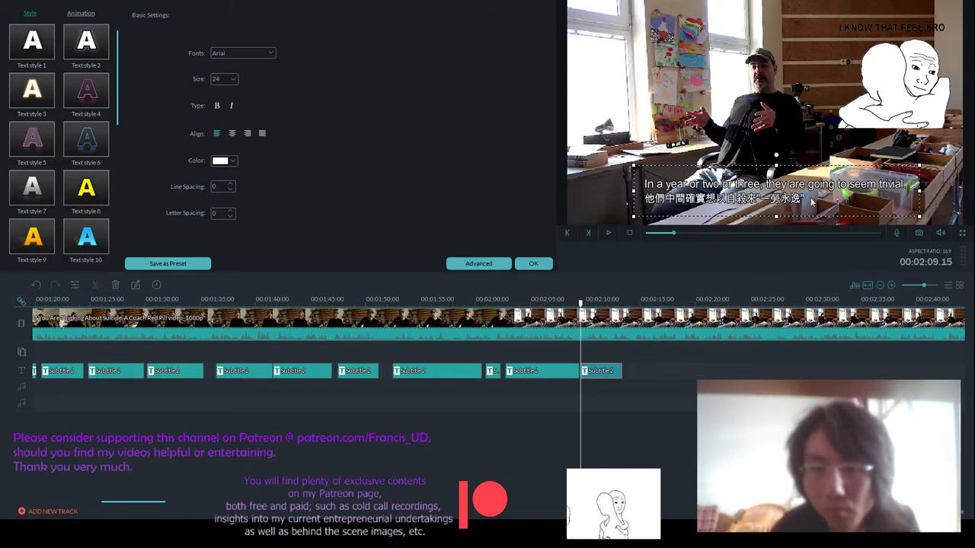
{"action": "left_click_drag", "start_coordinate": [815, 202], "coordinate": [645, 204]}
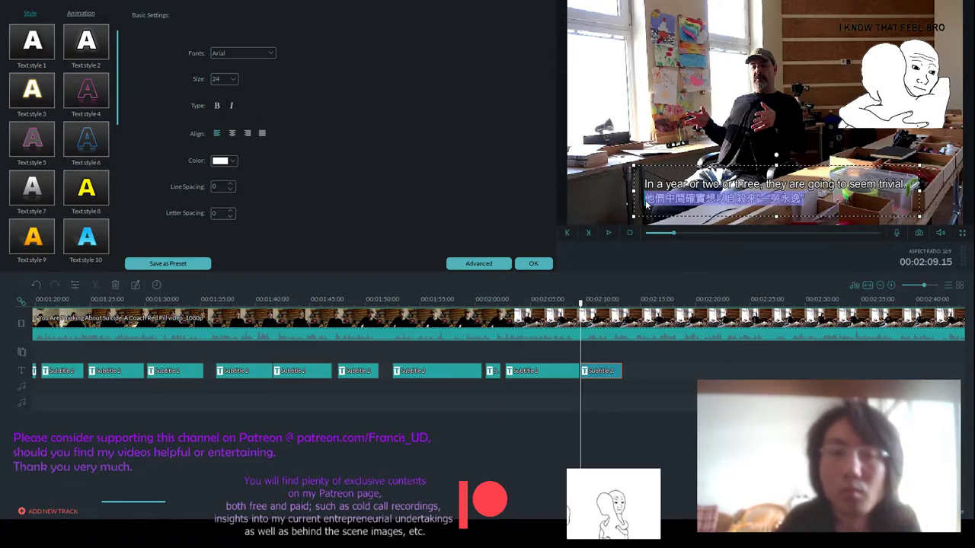
{"action": "key", "text": "BackSpace"}
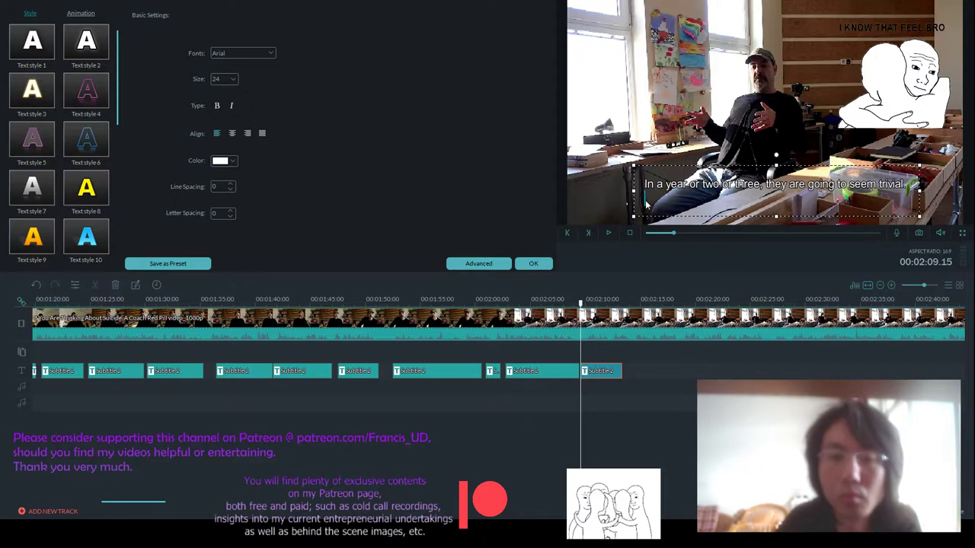
{"action": "type", "text": "一年"}
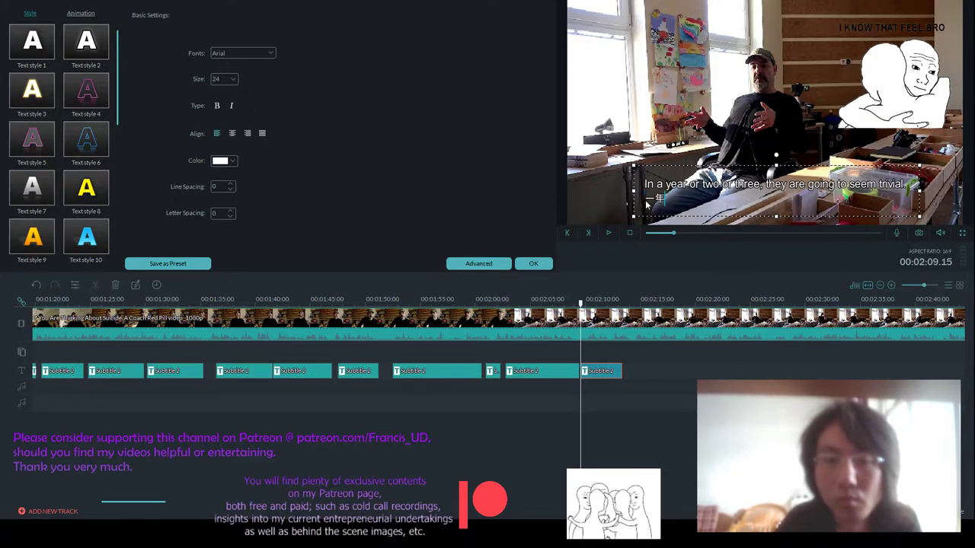
{"action": "type", "text": "數載"}
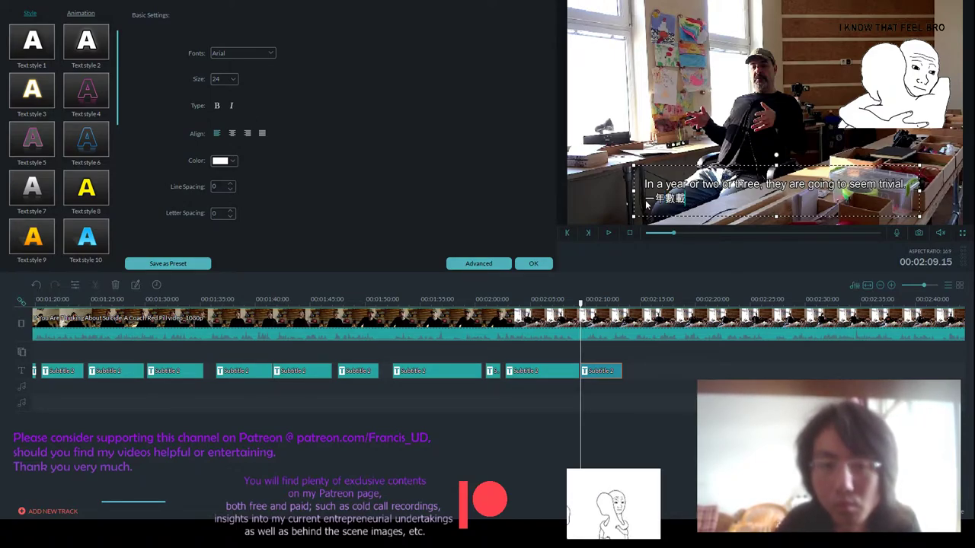
{"action": "type", "text": "之後"}
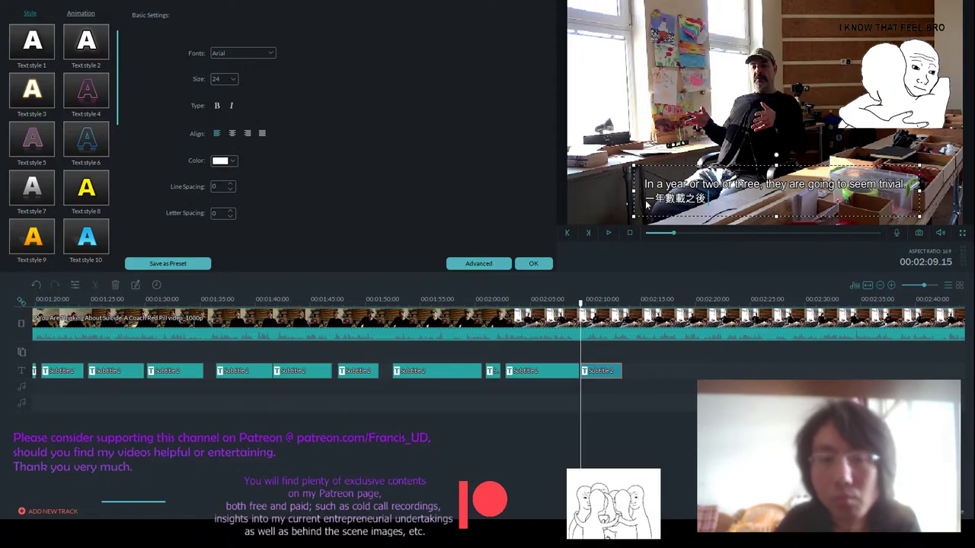
{"action": "type", "text": " 也就變得"}
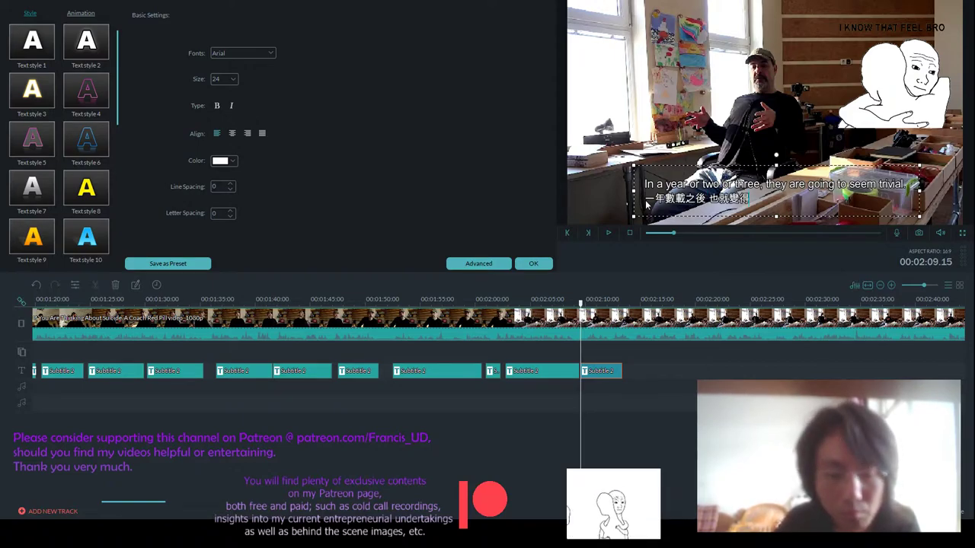
{"action": "type", "text": "微不足道了。"}
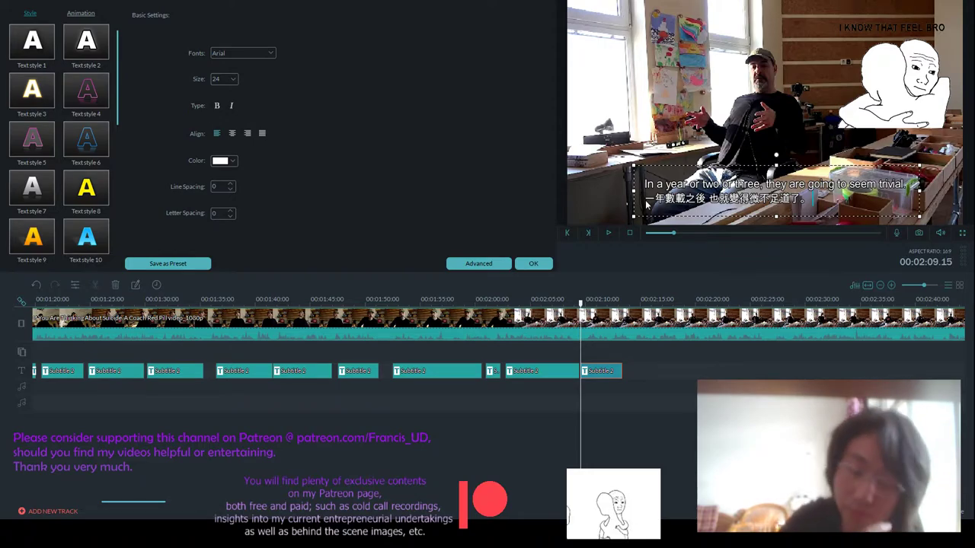
{"action": "left_click", "coordinate": [550, 268]}
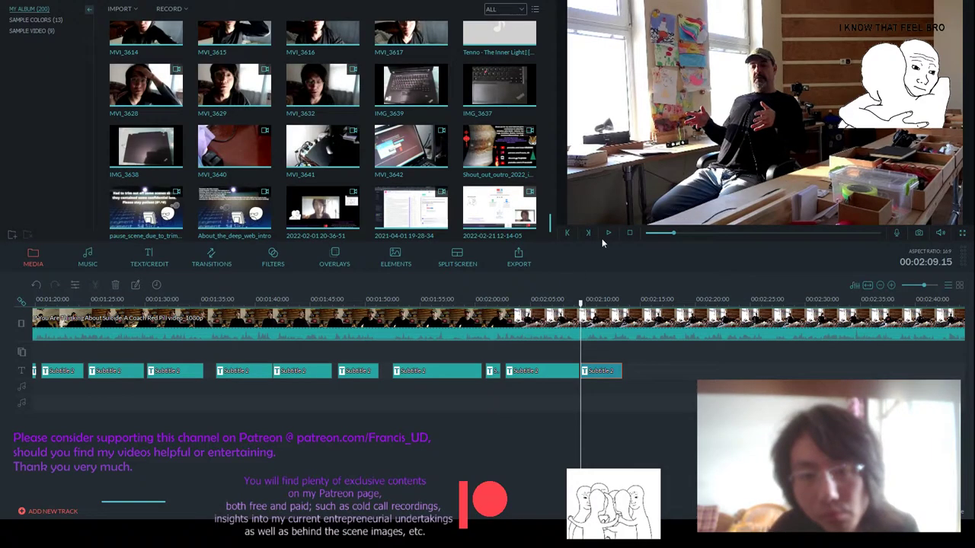
- Play the last subtitle, extend its end to 00:02:13.21 and, after replaying the speech, shift the clip to end at about 00:02:14.18
{"action": "left_click", "coordinate": [610, 232]}
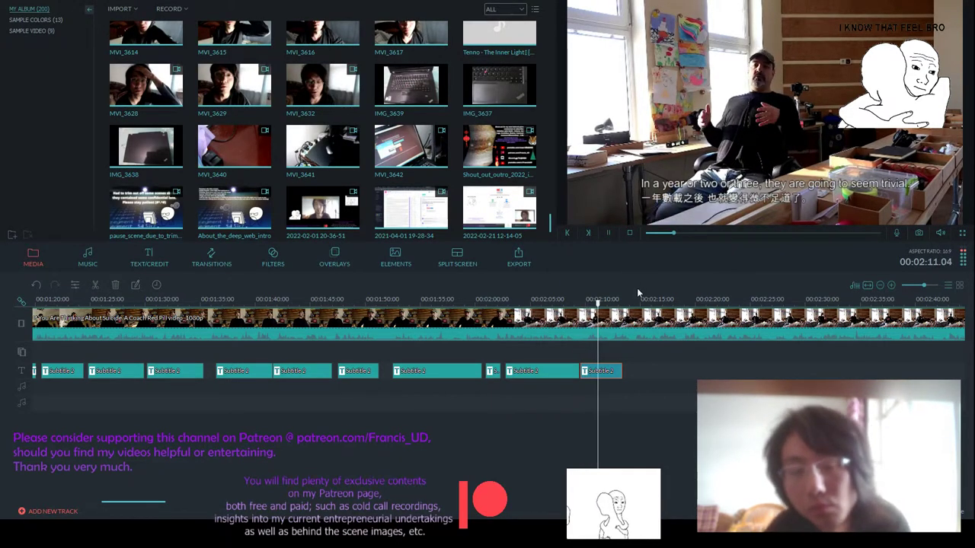
{"action": "scroll", "coordinate": [676, 302], "scroll_direction": "up", "scroll_amount": 2}
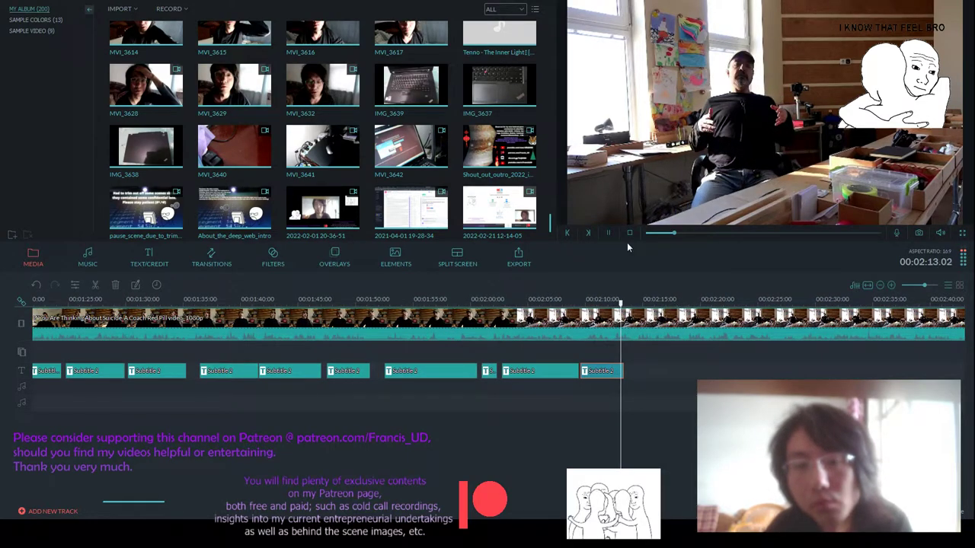
{"action": "left_click_drag", "start_coordinate": [623, 376], "coordinate": [629, 373]}
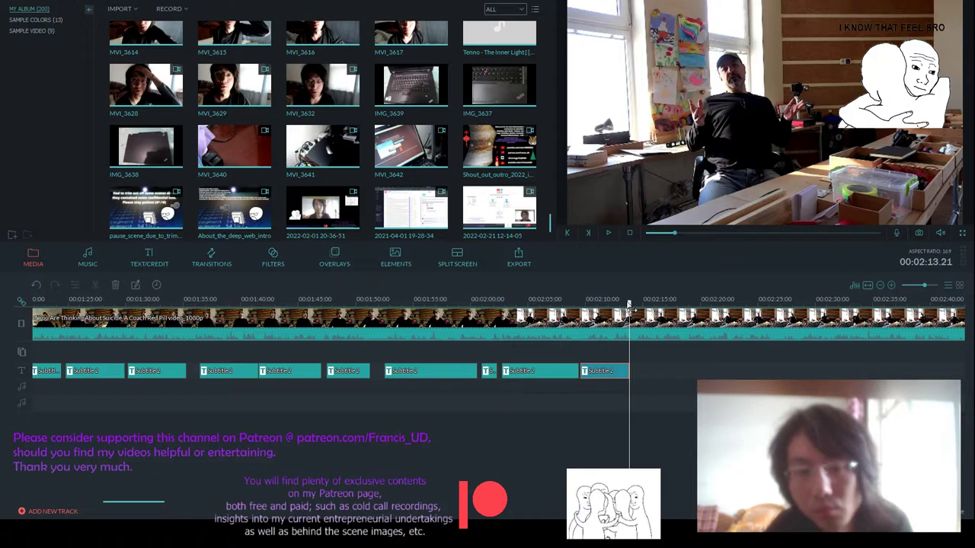
{"action": "left_click_drag", "start_coordinate": [628, 303], "coordinate": [603, 303]}
{"action": "left_click", "coordinate": [609, 232]}
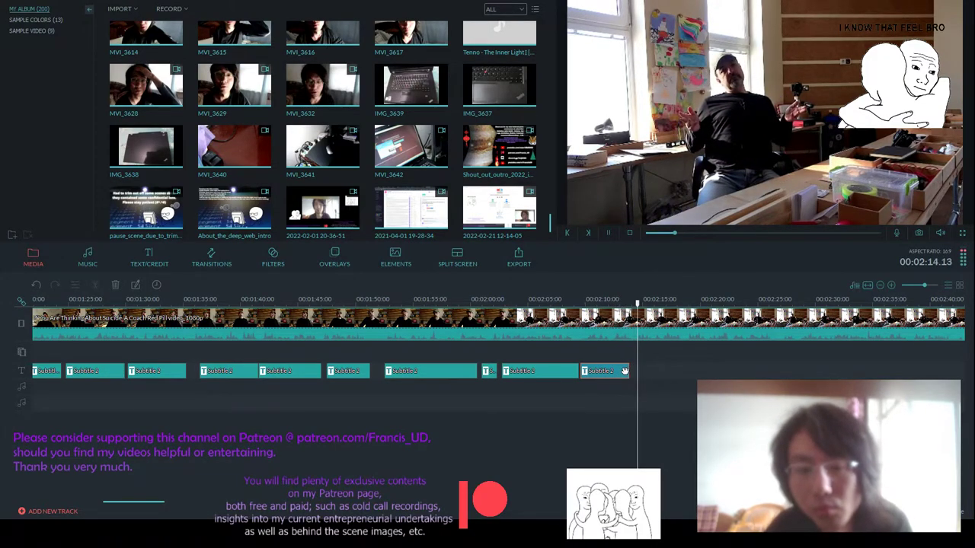
{"action": "left_click_drag", "start_coordinate": [621, 370], "coordinate": [630, 367]}
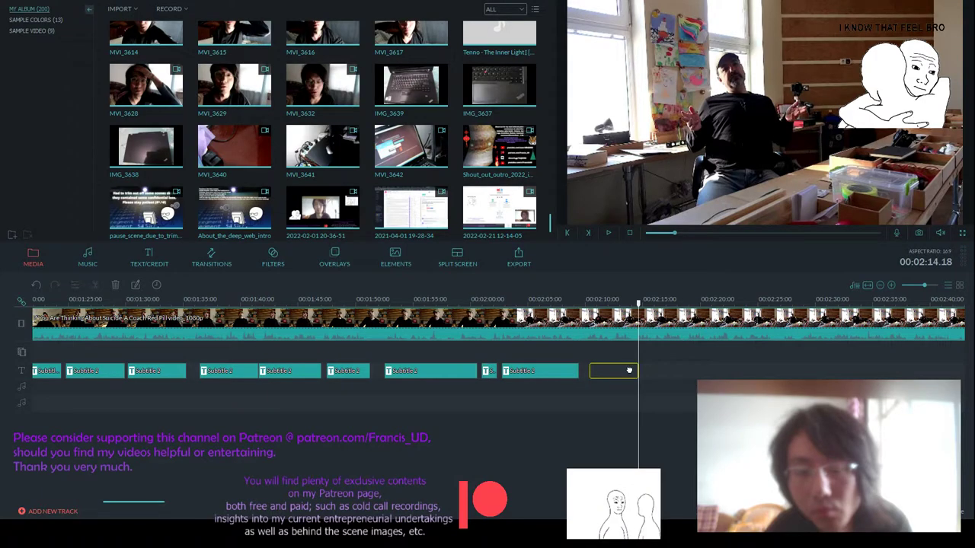
- Play the speech after the last subtitle to about 00:02:20 to hear the wording of the next line
{"action": "left_click", "coordinate": [608, 233]}
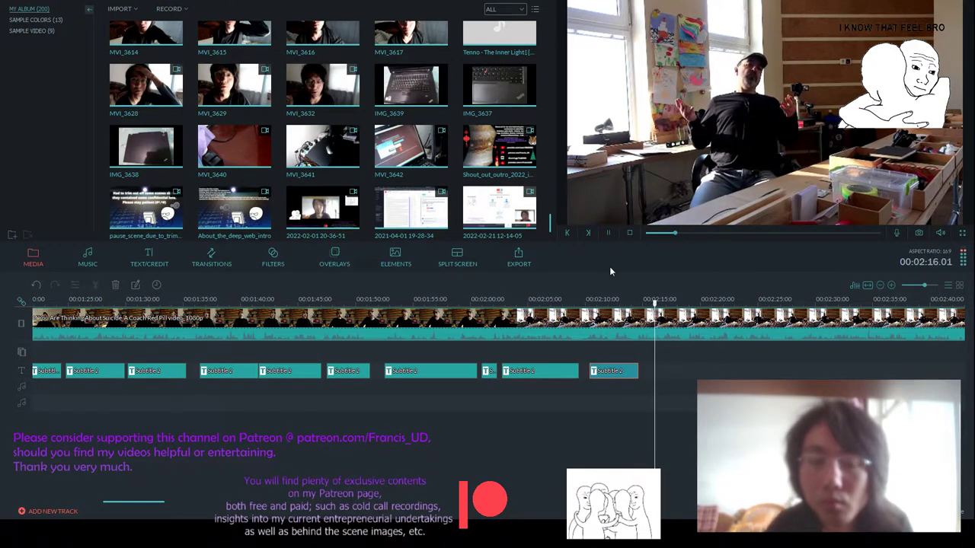
{"action": "scroll", "coordinate": [531, 299], "scroll_direction": "down", "scroll_amount": 2}
{"action": "scroll", "coordinate": [531, 298], "scroll_direction": "down", "scroll_amount": 1}
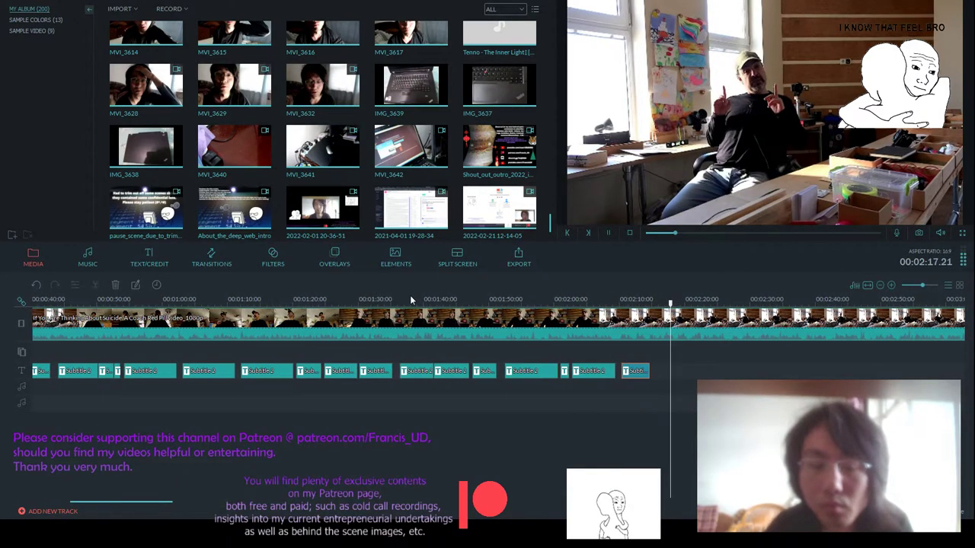
{"action": "scroll", "coordinate": [502, 297], "scroll_direction": "down", "scroll_amount": 1}
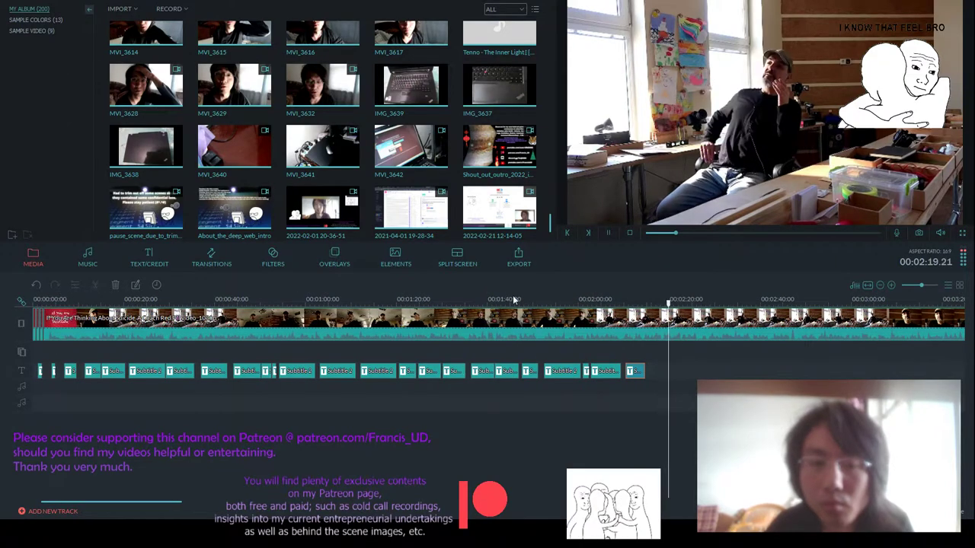
{"action": "scroll", "coordinate": [471, 299], "scroll_direction": "down", "scroll_amount": 1}
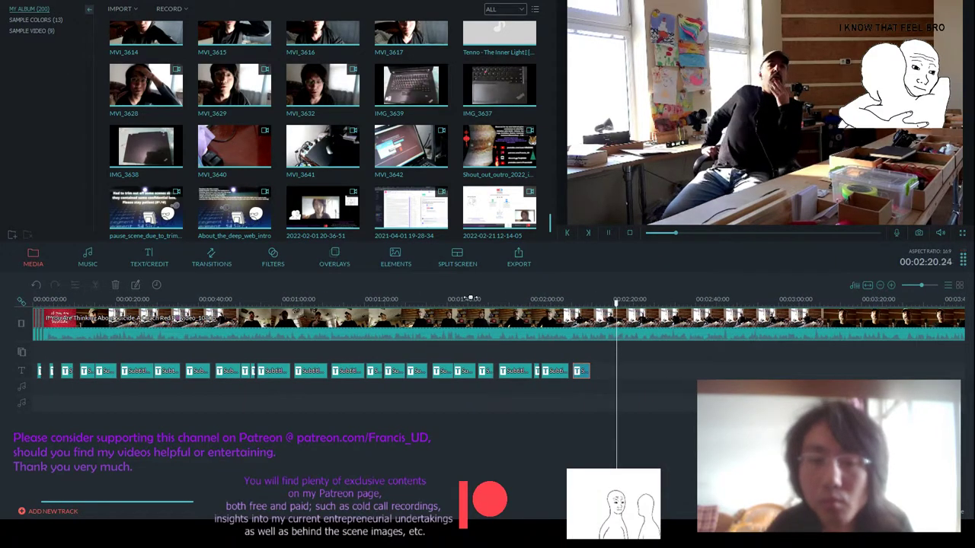
- Copy the subtitle clip starting at about 00:02:03 and try pasting it at 00:02:14.15, directly behind the last subtitle
{"action": "left_click", "coordinate": [546, 373]}
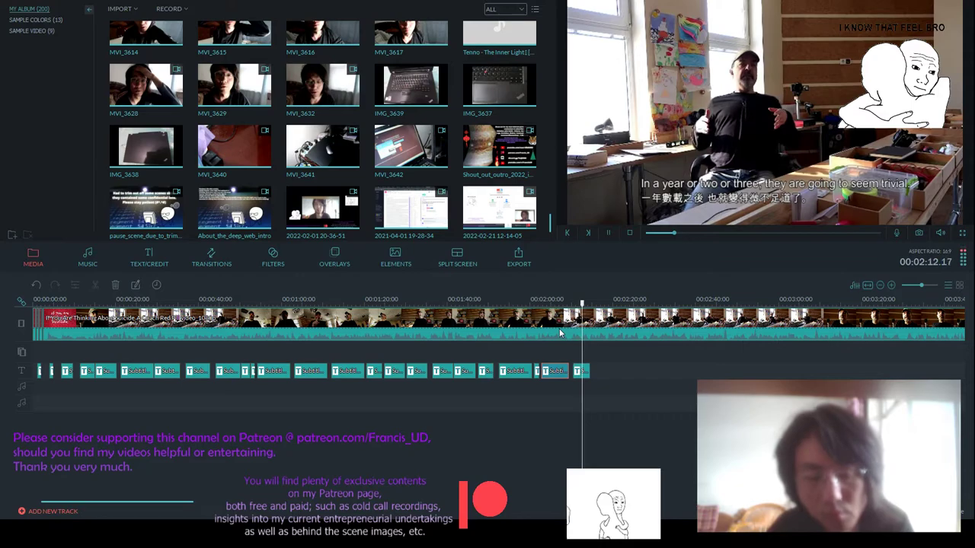
{"action": "key", "text": "space"}
{"action": "key", "text": "ctrl+v"}
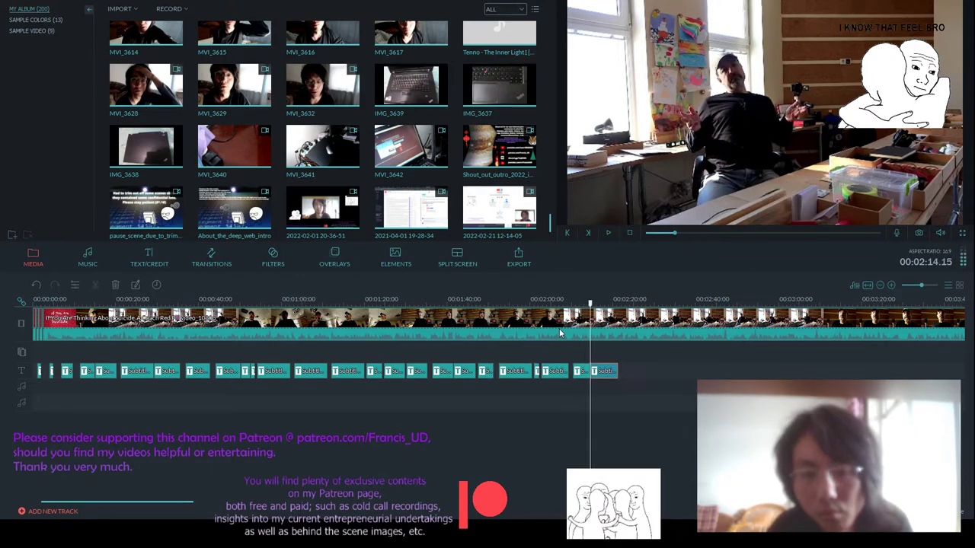
{"action": "key", "text": "ctrl+equal"}
{"action": "key", "text": "ctrl+equal"}
{"action": "key", "text": "ctrl+equal"}
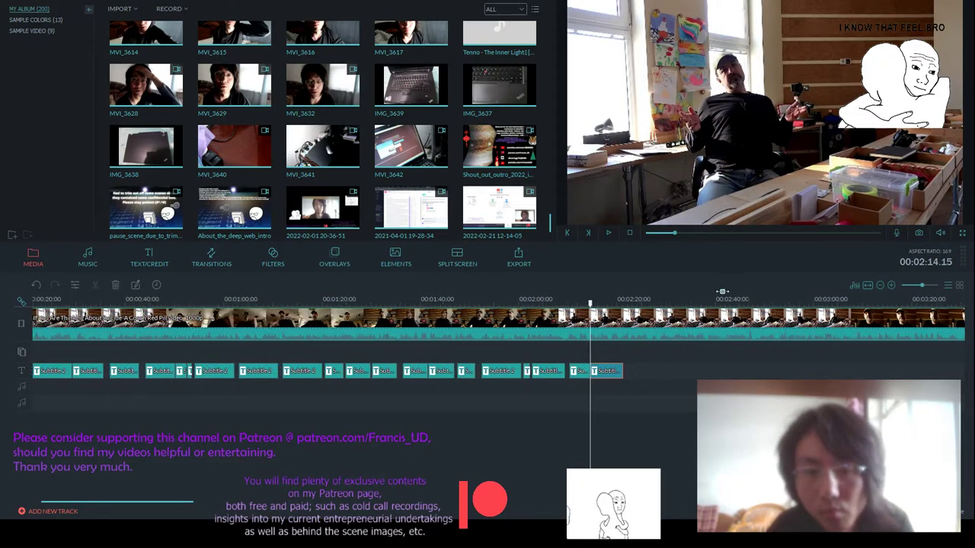
{"action": "key", "text": "ctrl+equal"}
{"action": "key", "text": "ctrl+equal"}
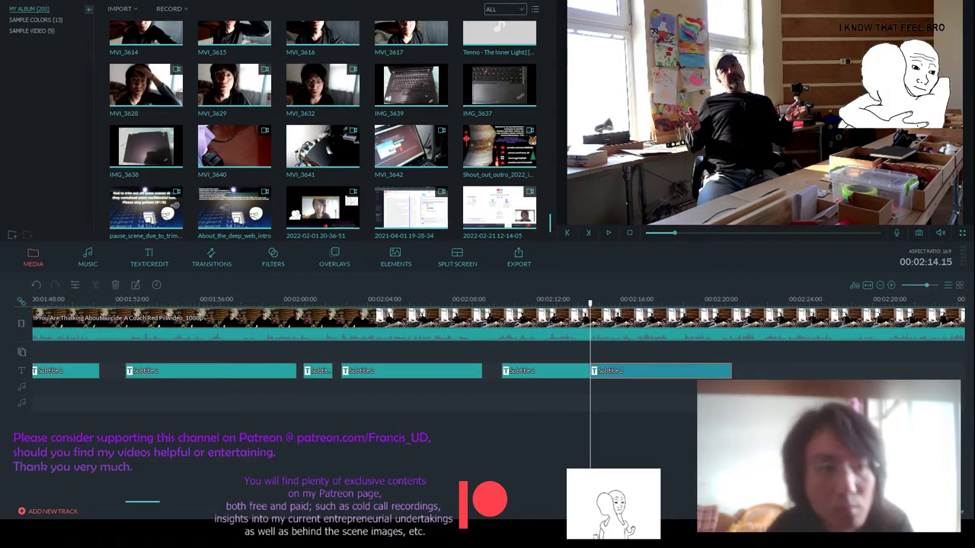
{"action": "key", "text": "Delete"}
- Replay the speech after the last subtitle to find its onset and paste the copied subtitle at about 00:02:14.23
{"action": "left_click", "coordinate": [533, 371]}
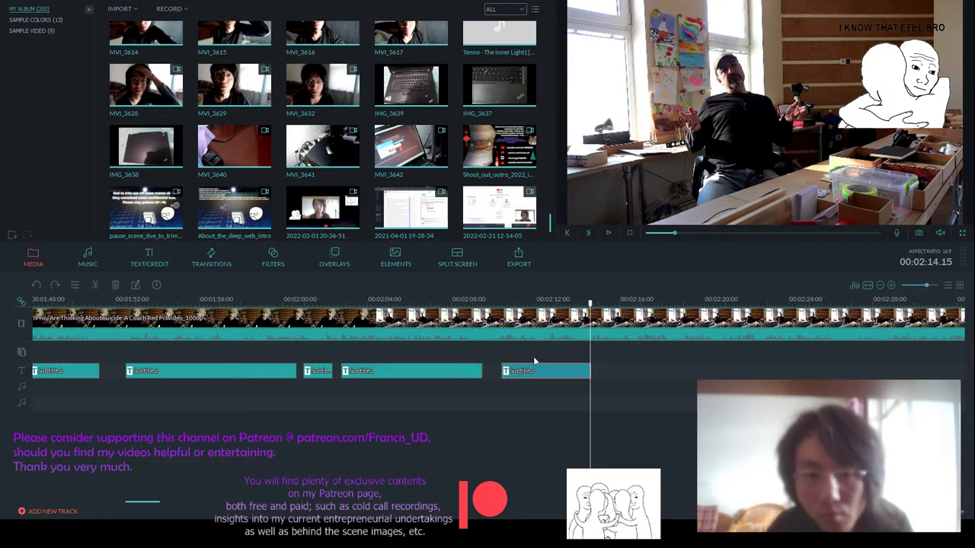
{"action": "left_click", "coordinate": [607, 234]}
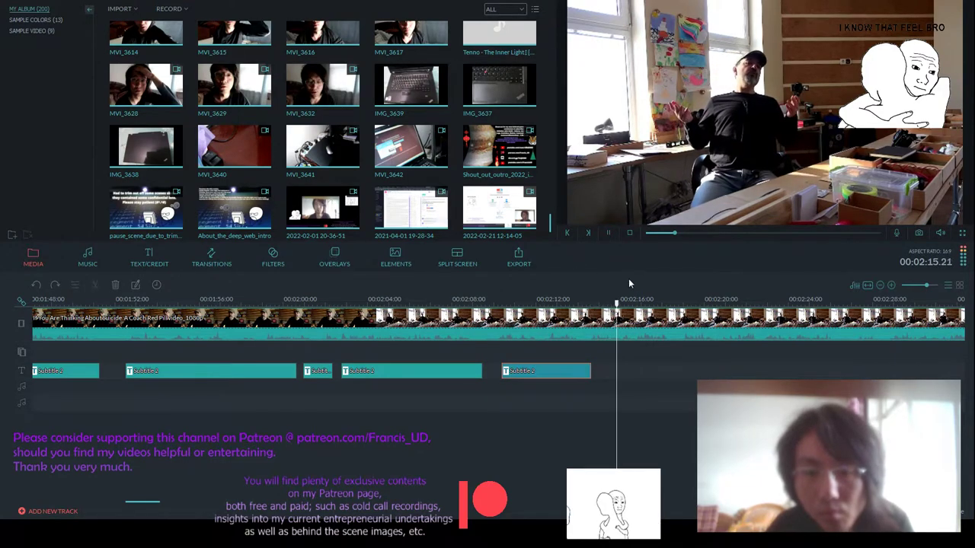
{"action": "left_click_drag", "start_coordinate": [621, 304], "coordinate": [599, 306]}
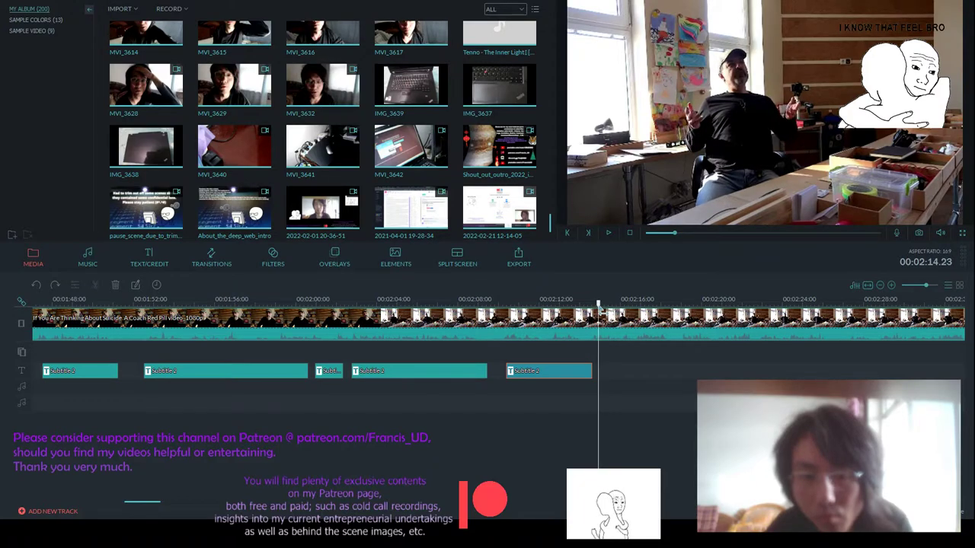
{"action": "left_click", "coordinate": [608, 232]}
{"action": "left_click", "coordinate": [599, 305]}
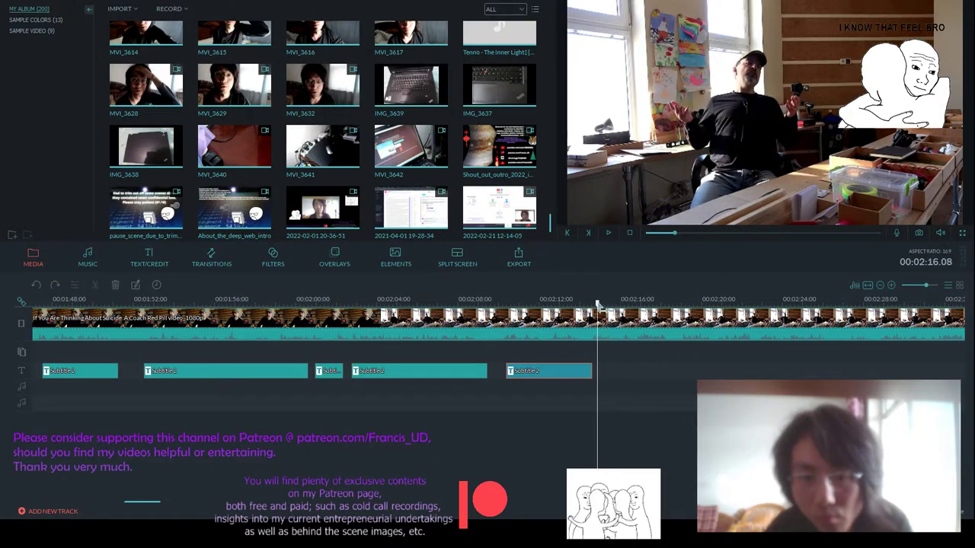
{"action": "key", "text": "ctrl+v"}
- Extend the pasted subtitle's end to 00:02:21.22 and, after replaying the speech, further to slightly past 00:02:22
{"action": "left_click", "coordinate": [607, 233]}
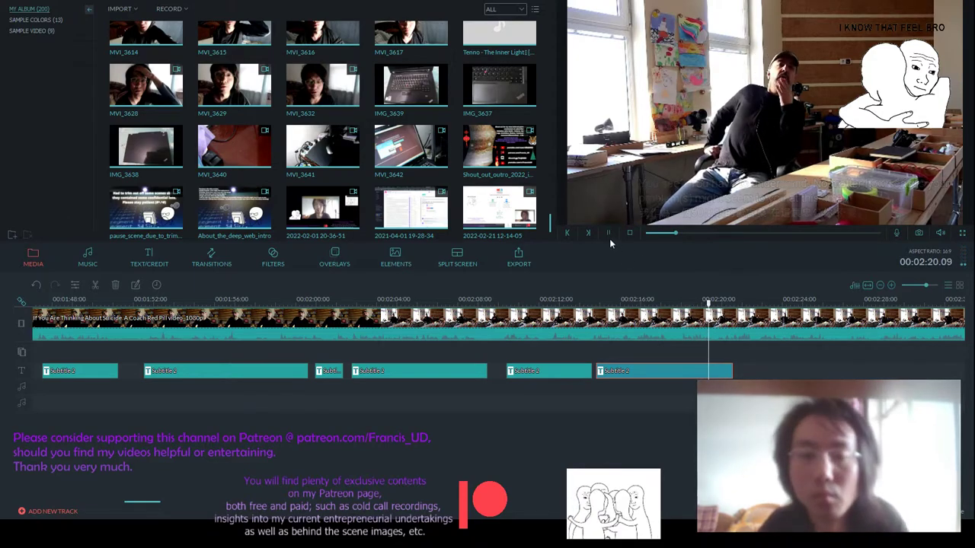
{"action": "key", "text": "ctrl+minus"}
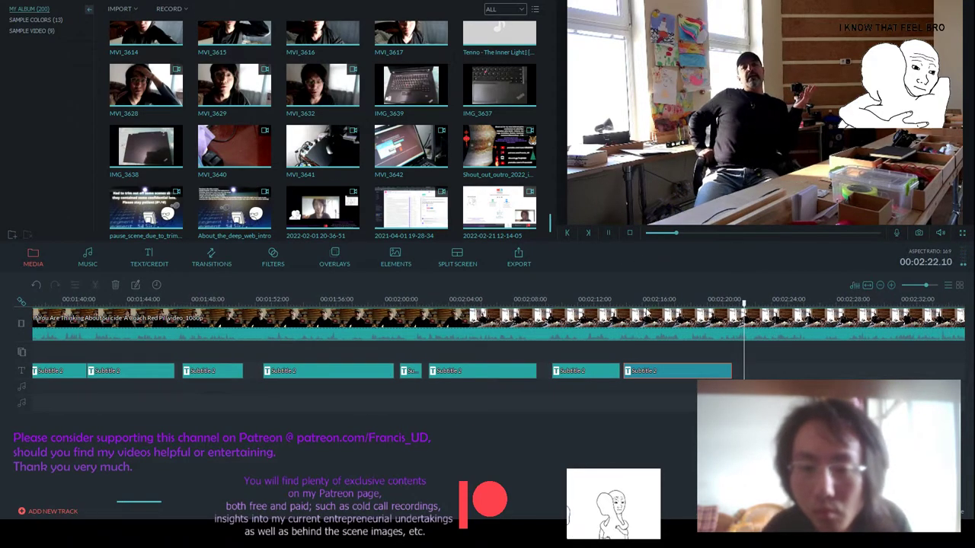
{"action": "left_click_drag", "start_coordinate": [731, 371], "coordinate": [743, 371]}
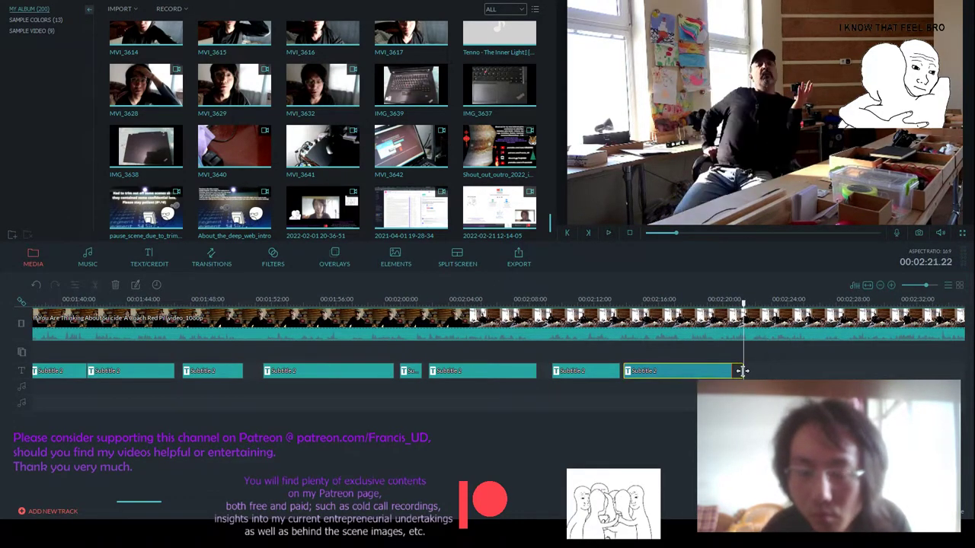
{"action": "left_click", "coordinate": [670, 299]}
{"action": "left_click", "coordinate": [607, 232]}
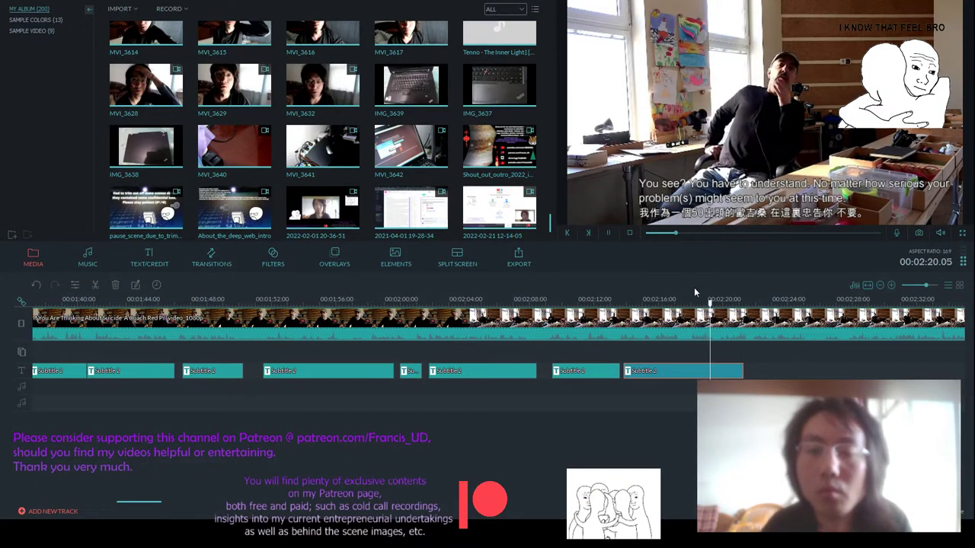
{"action": "key", "text": "ctrl+equal"}
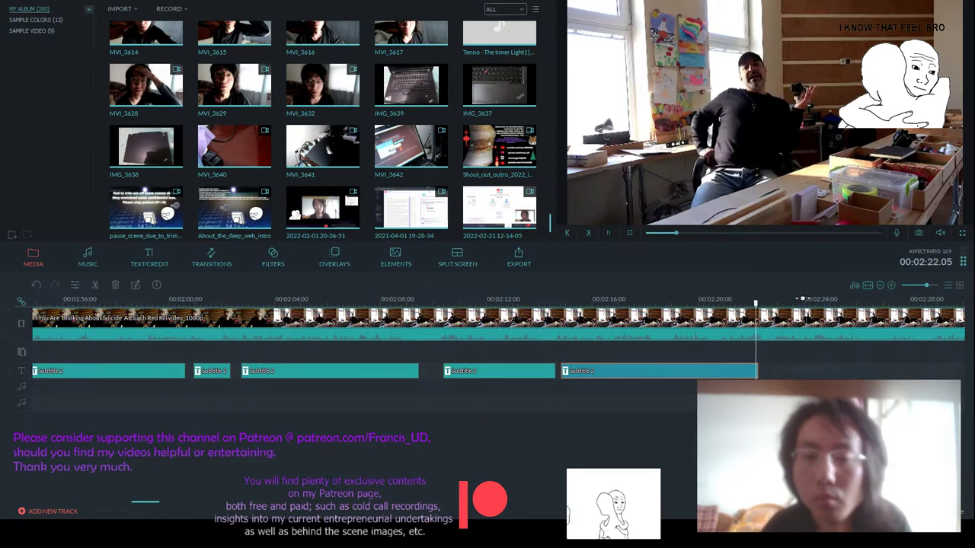
{"action": "key", "text": "ctrl+minus"}
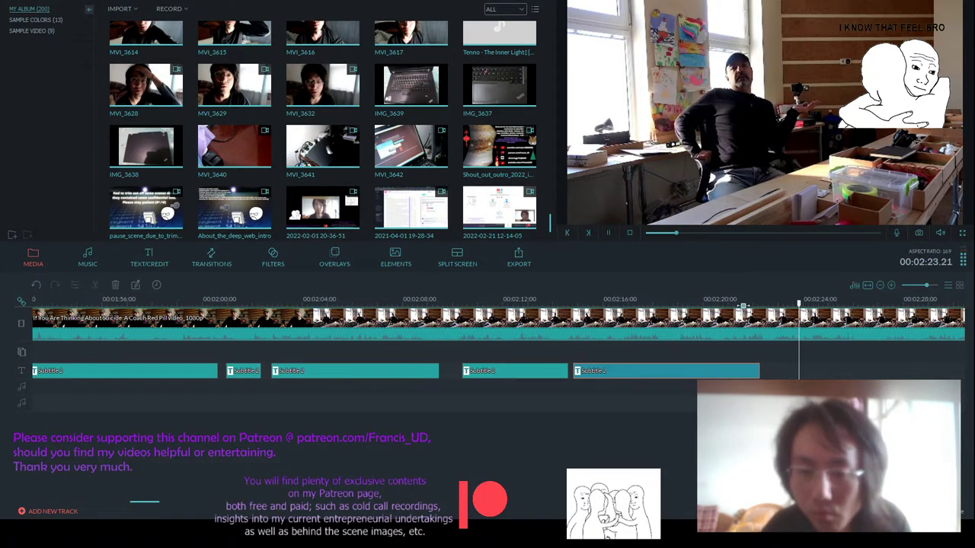
{"action": "left_click_drag", "start_coordinate": [762, 373], "coordinate": [769, 372]}
- Replay the speech from about 00:02:14 and replace the pasted subtitle's English text with "You're gonna look back on your problems."
{"action": "left_click_drag", "start_coordinate": [771, 309], "coordinate": [567, 305]}
{"action": "left_click", "coordinate": [609, 234]}
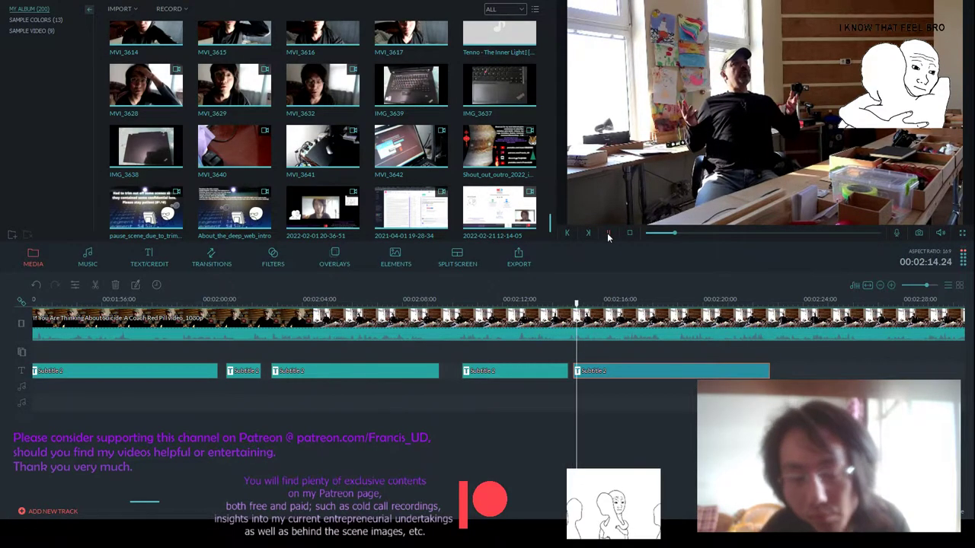
{"action": "double_click", "coordinate": [644, 376]}
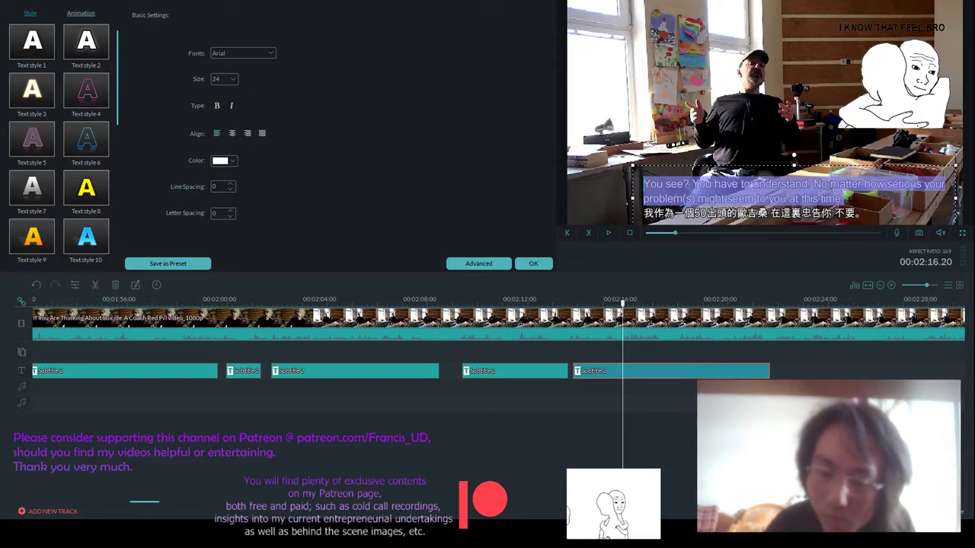
{"action": "type", "text": "You"}
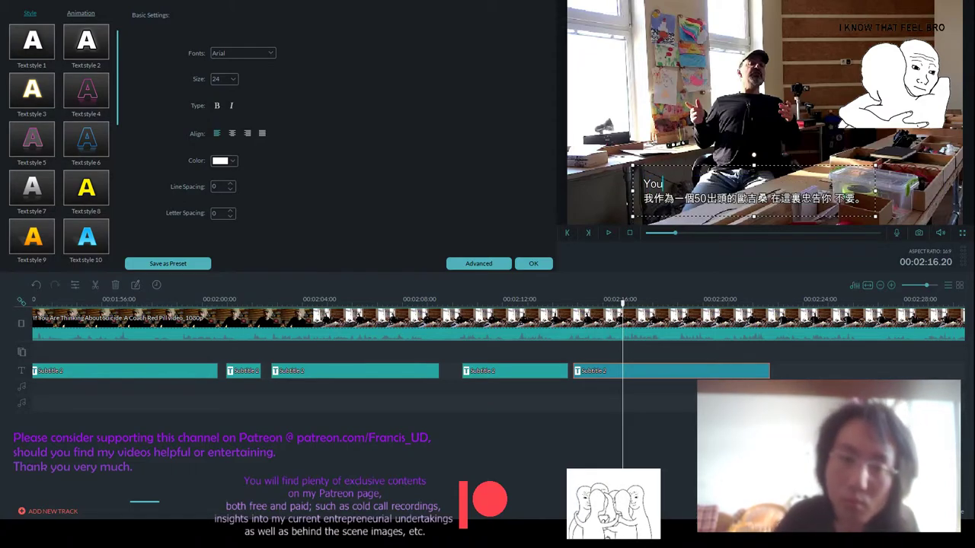
{"action": "type", "text": "'re gonna look"}
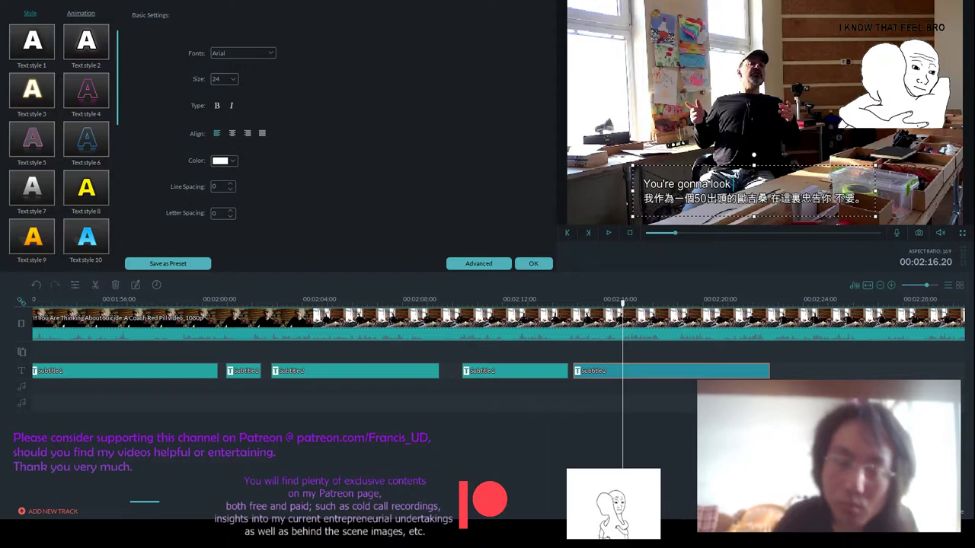
{"action": "type", "text": " back on your"}
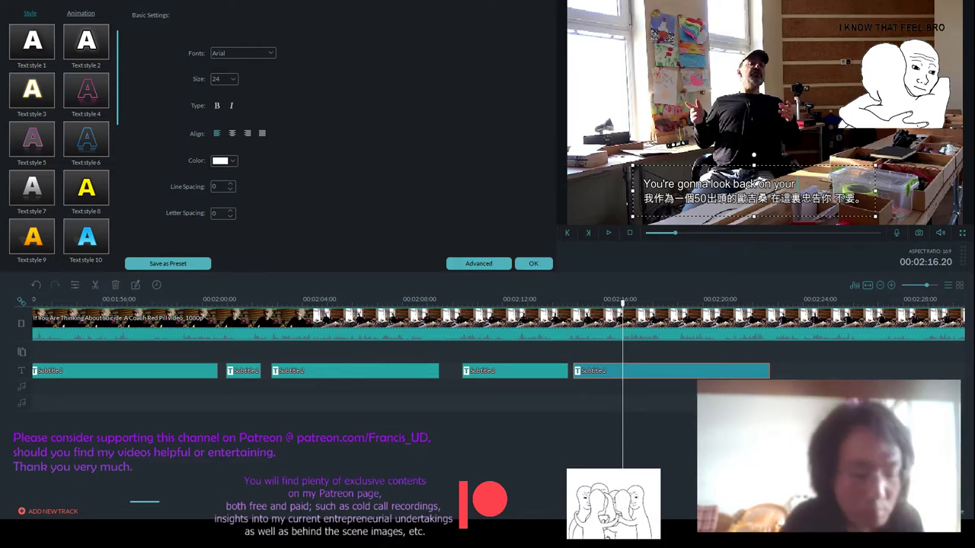
{"action": "type", "text": " problems."}
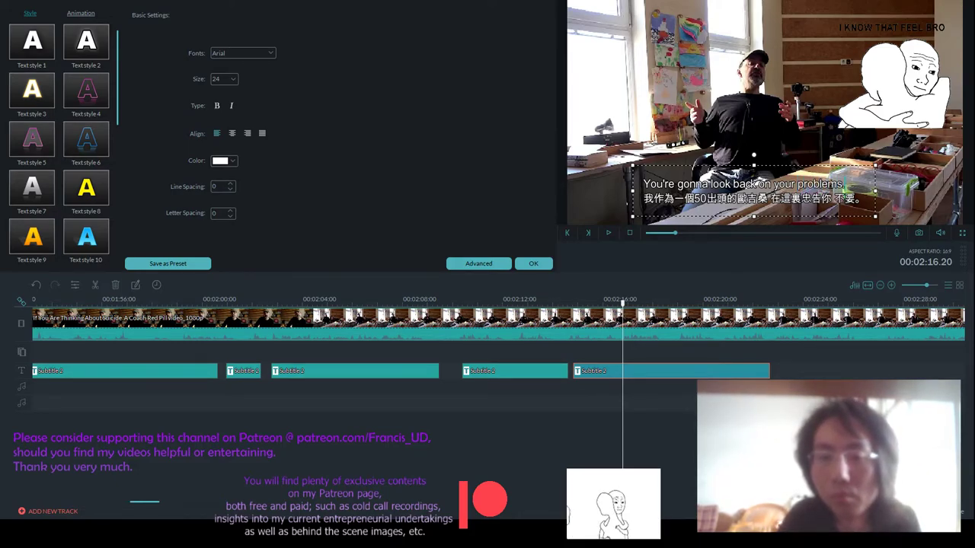
- Play on to about 00:02:21 and append "Severe though they maybe." to the subtitle's English text
{"action": "left_click", "coordinate": [607, 232]}
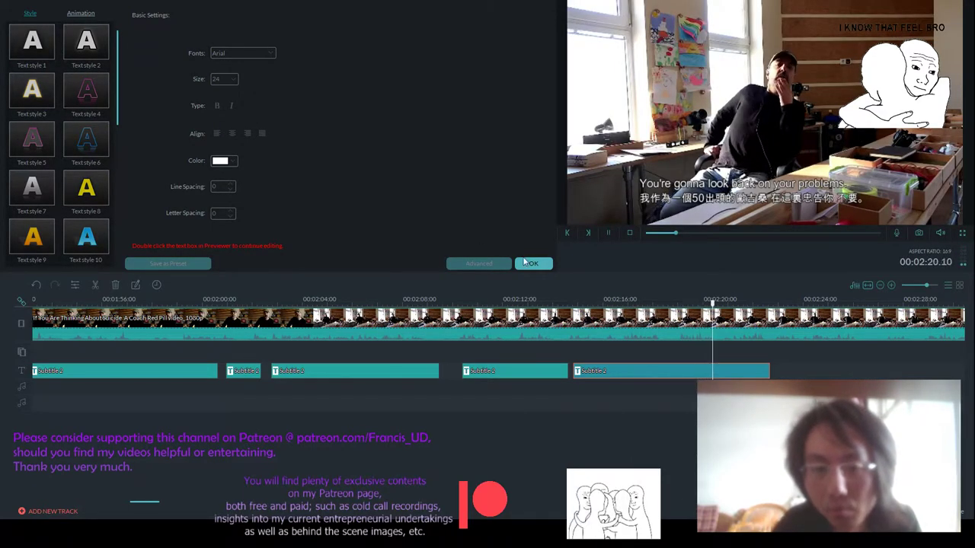
{"action": "double_click", "coordinate": [845, 194]}
{"action": "type", "text": "Servee"}
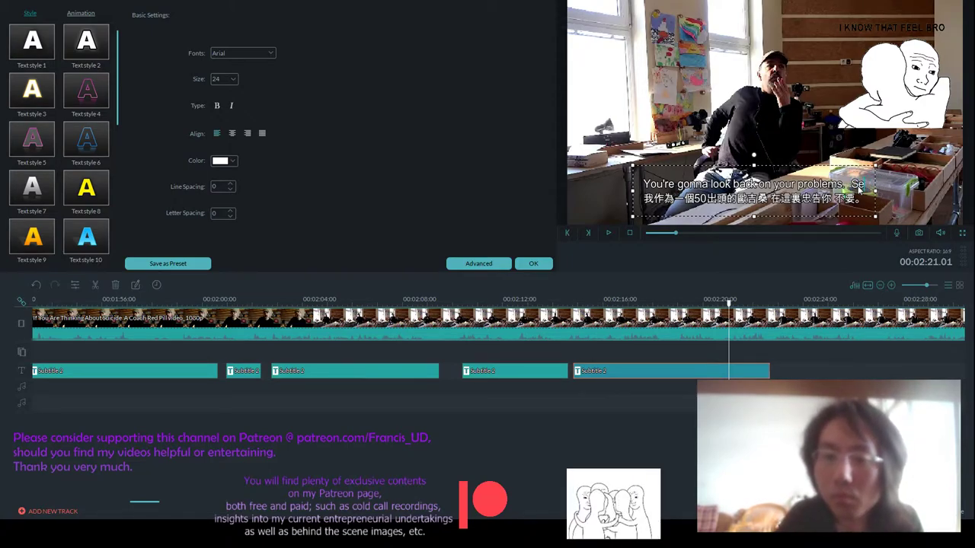
{"action": "type", "text": " though they maybe."}
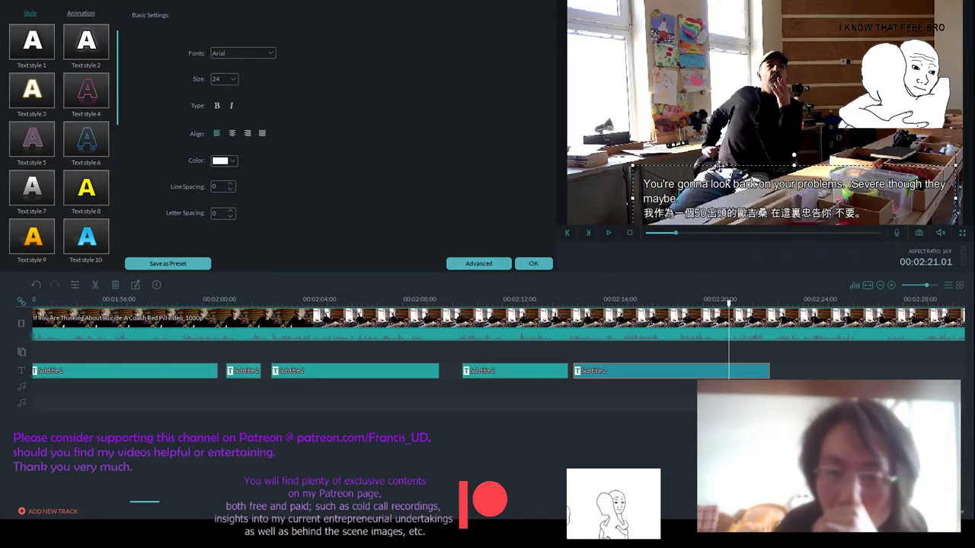
- Append "And you're gonna think, you know, what was going through my head?" and change the Chinese line to "之後驀然回首 雖然昨日所受之難歷歷在目 你也會一笑置之。"
{"action": "left_click", "coordinate": [482, 264]}
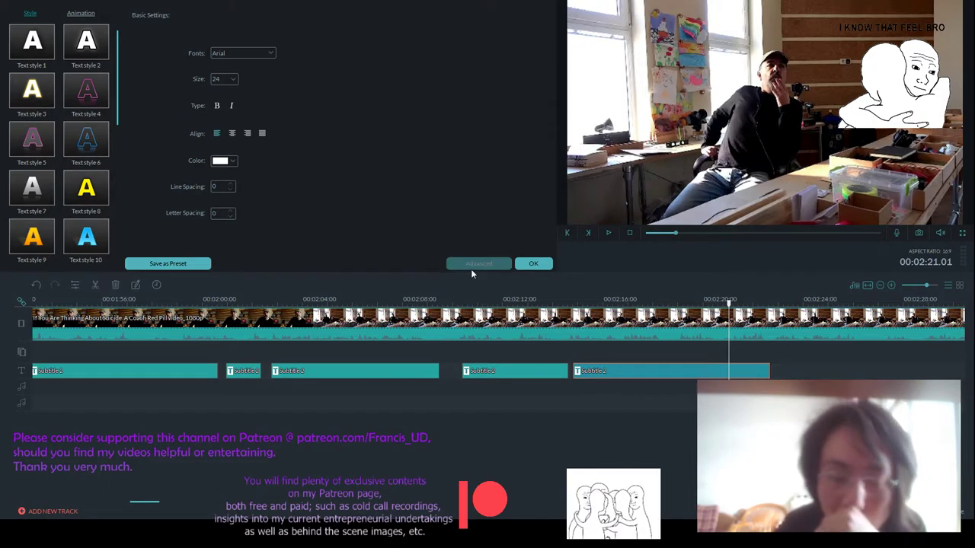
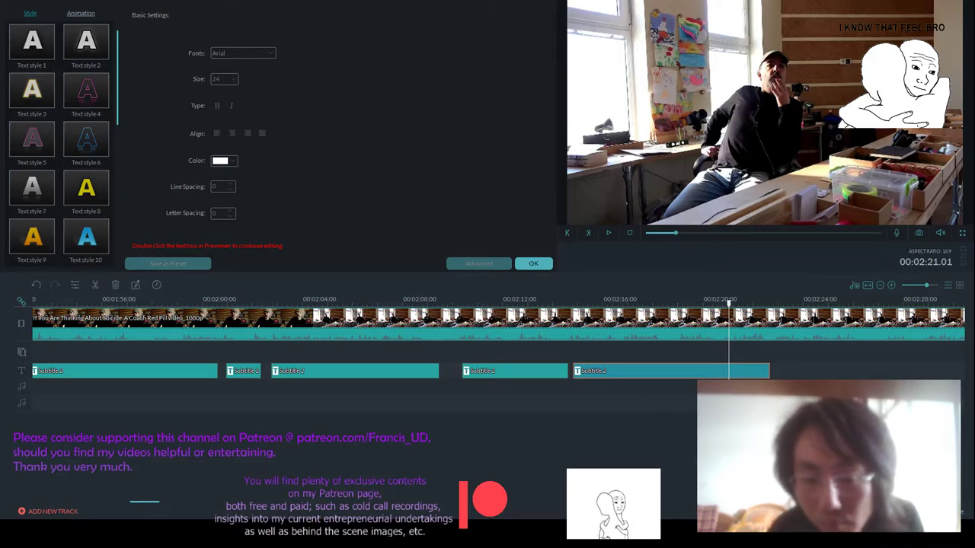
{"action": "double_click", "coordinate": [731, 191]}
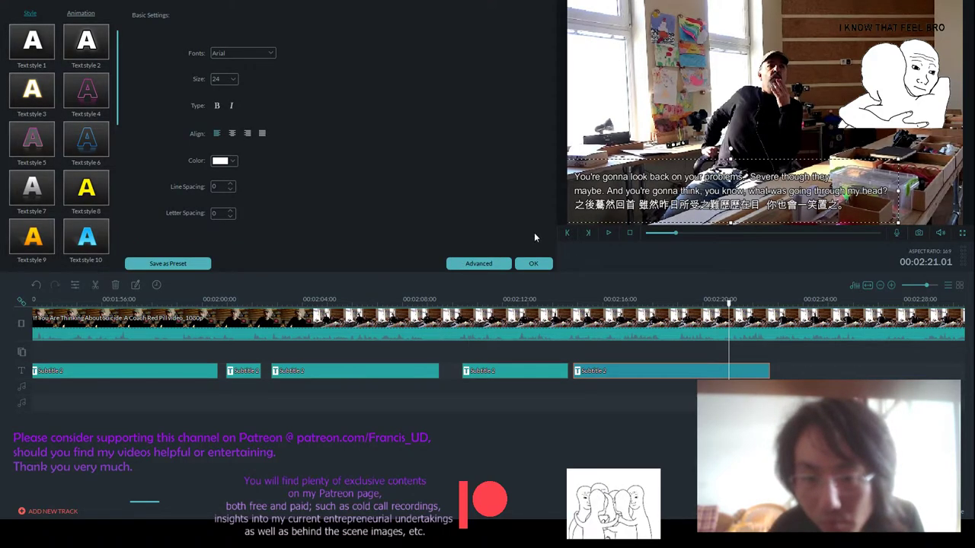
{"action": "left_click", "coordinate": [533, 263]}
- Play the speech on to about 00:02:26 and extend the last subtitle's end to 00:02:26.04
{"action": "left_click", "coordinate": [609, 233]}
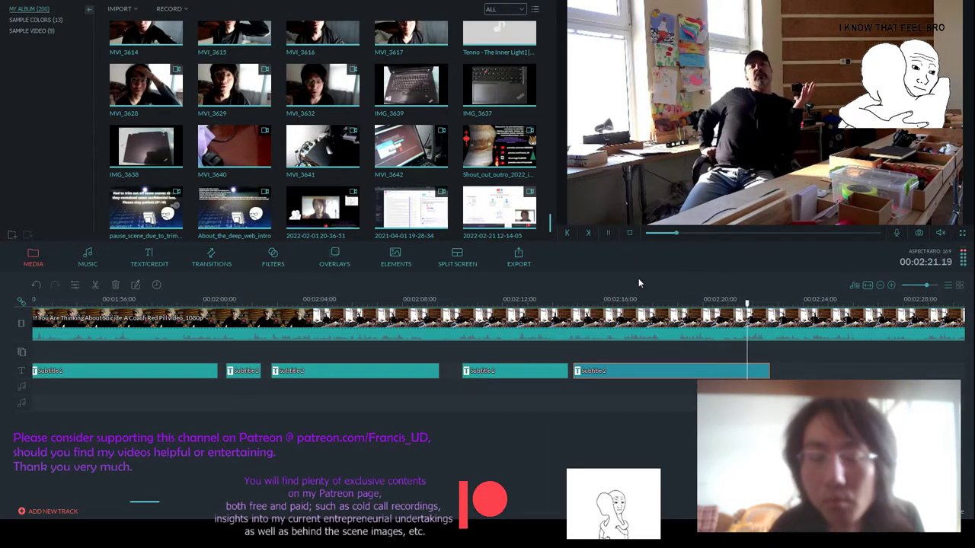
{"action": "scroll", "coordinate": [644, 293], "scroll_direction": "down", "scroll_amount": 3}
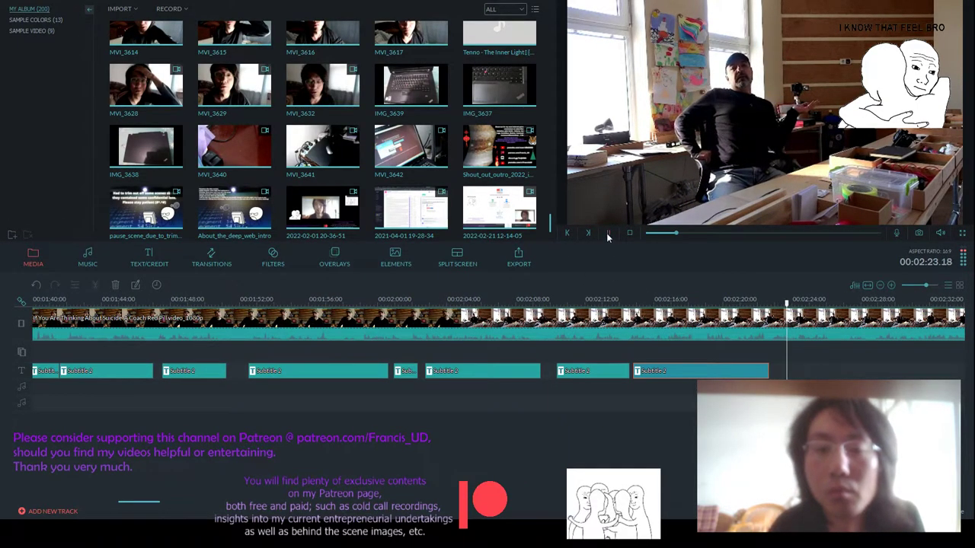
{"action": "scroll", "coordinate": [647, 324], "scroll_direction": "down", "scroll_amount": 1}
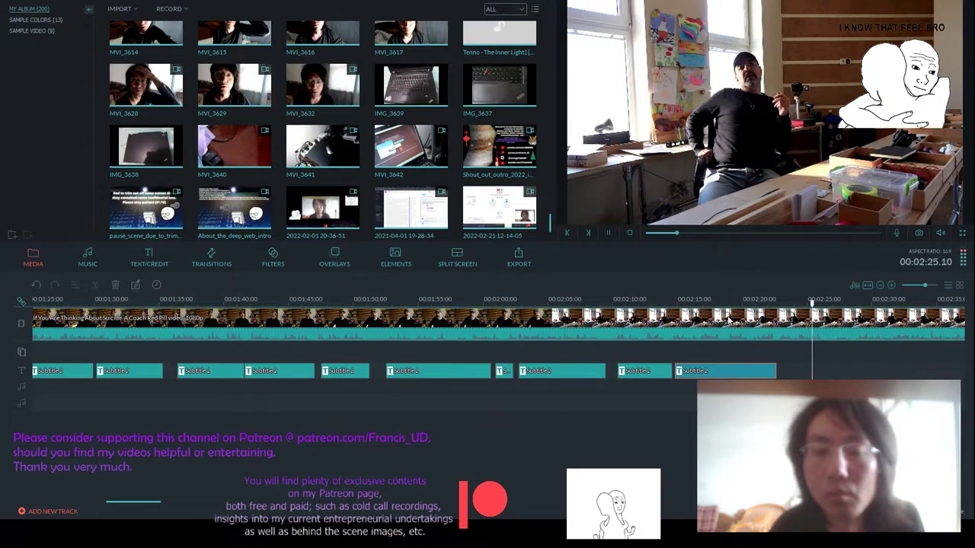
{"action": "scroll", "coordinate": [626, 287], "scroll_direction": "down", "scroll_amount": 1}
{"action": "left_click", "coordinate": [629, 233]}
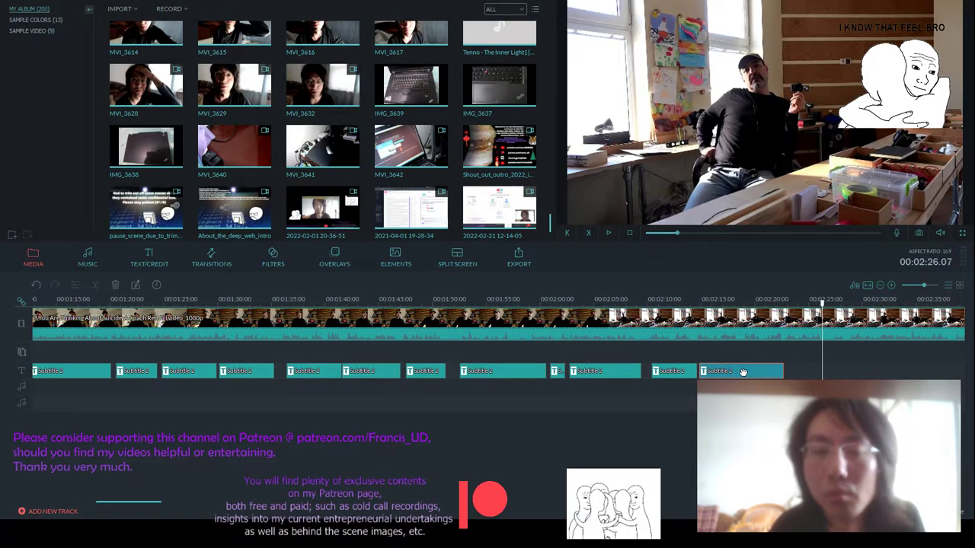
{"action": "left_click_drag", "start_coordinate": [782, 372], "coordinate": [820, 373]}
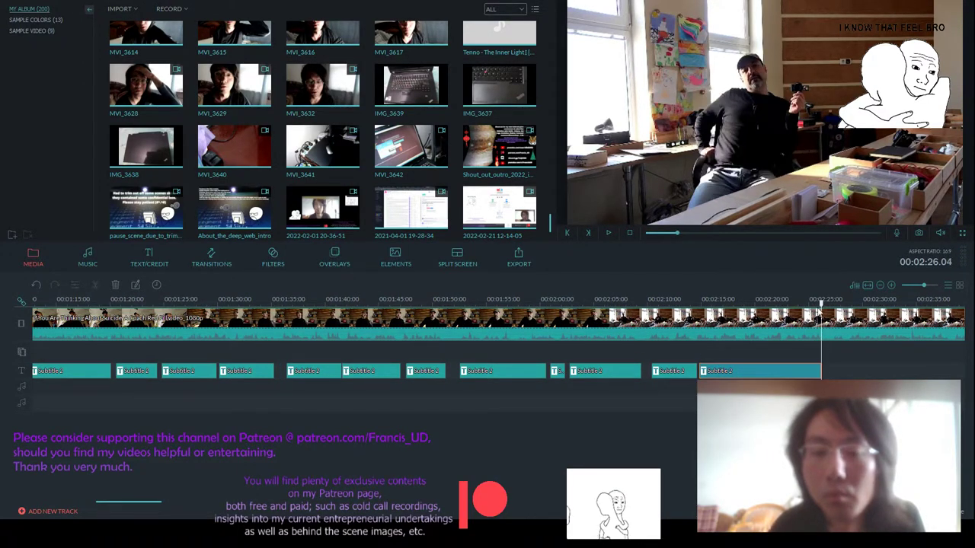
- Replay from about 00:02:22 and append "Oh" plus a new line "What was I thinking? Big deal!" to the last subtitle's English text
{"action": "left_click", "coordinate": [778, 300]}
{"action": "left_click", "coordinate": [609, 234]}
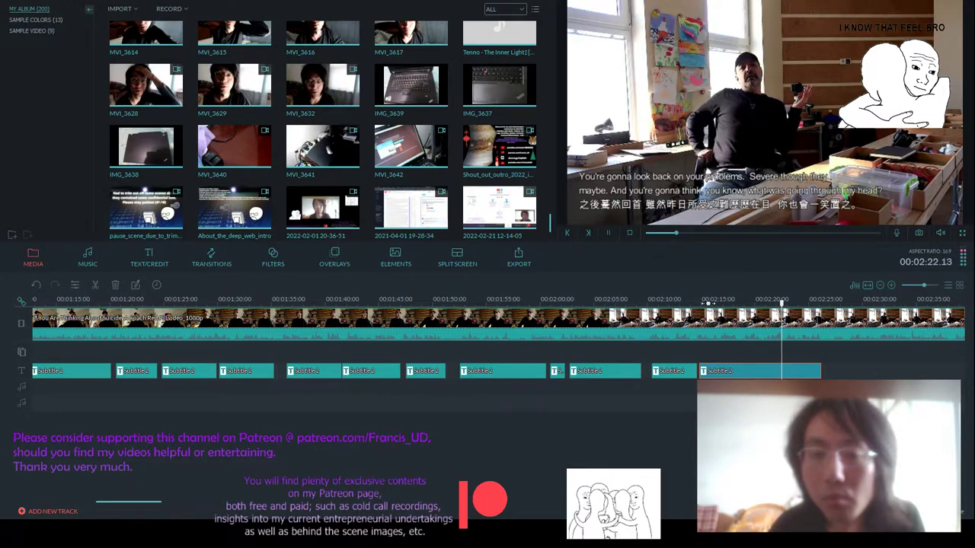
{"action": "double_click", "coordinate": [747, 371]}
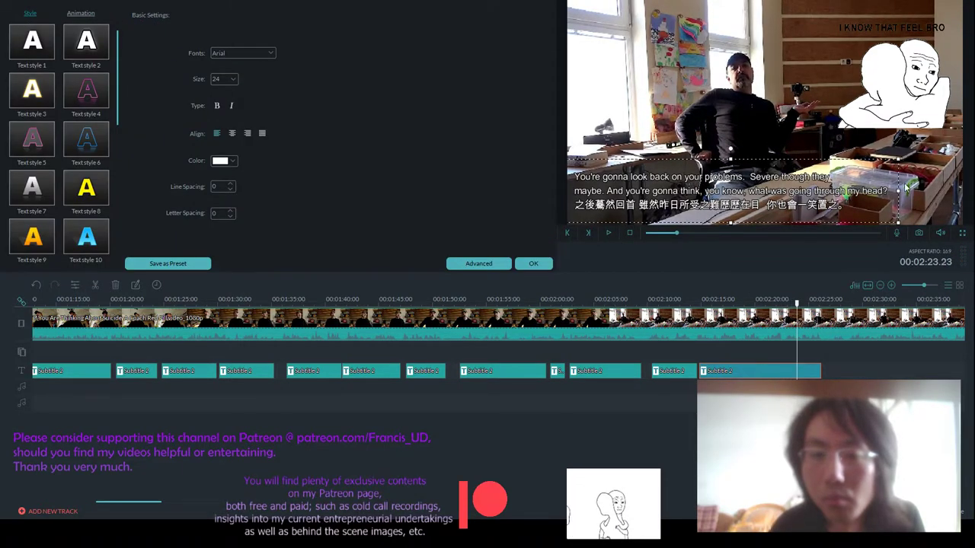
{"action": "type", "text": "h"}
{"action": "key", "text": "Return"}
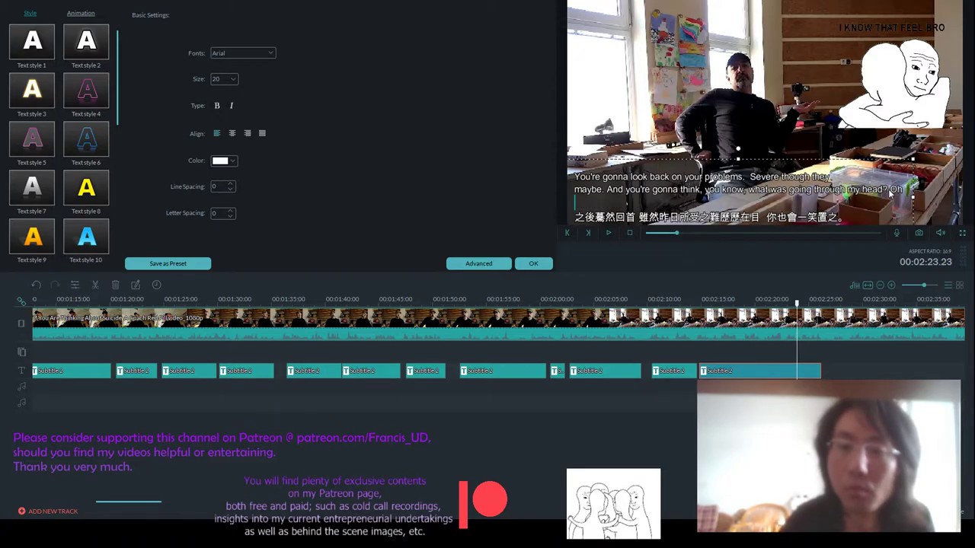
{"action": "type", "text": "What was I"}
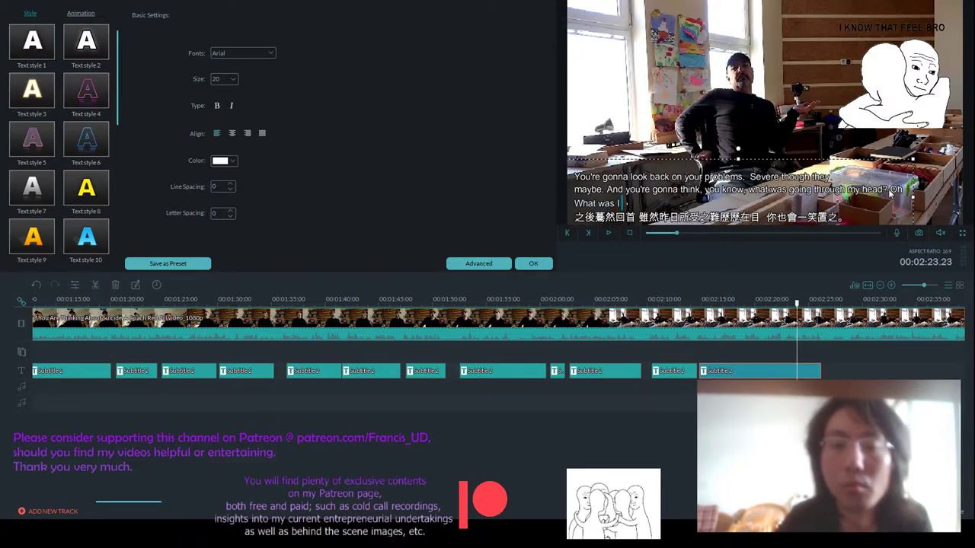
{"action": "type", "text": " thinking? Big"}
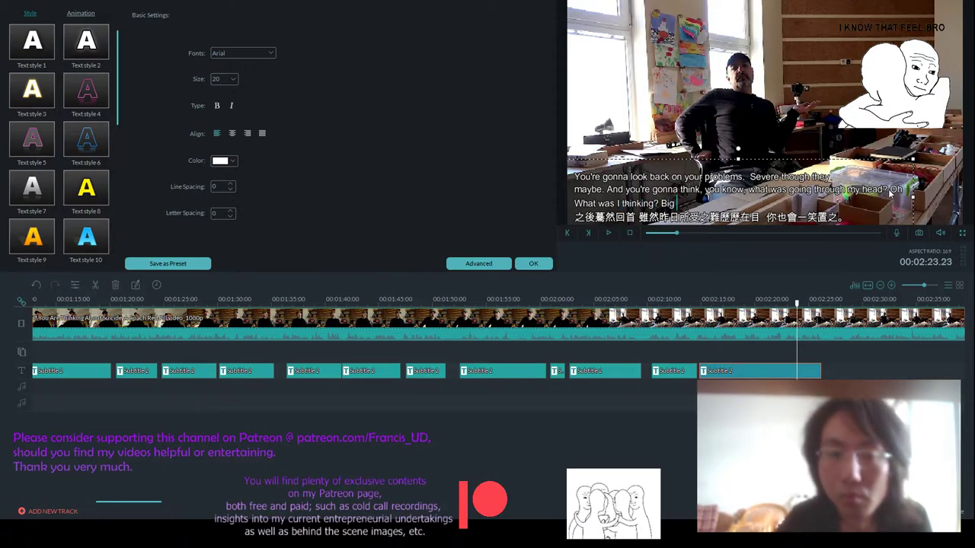
{"action": "type", "text": " deal!"}
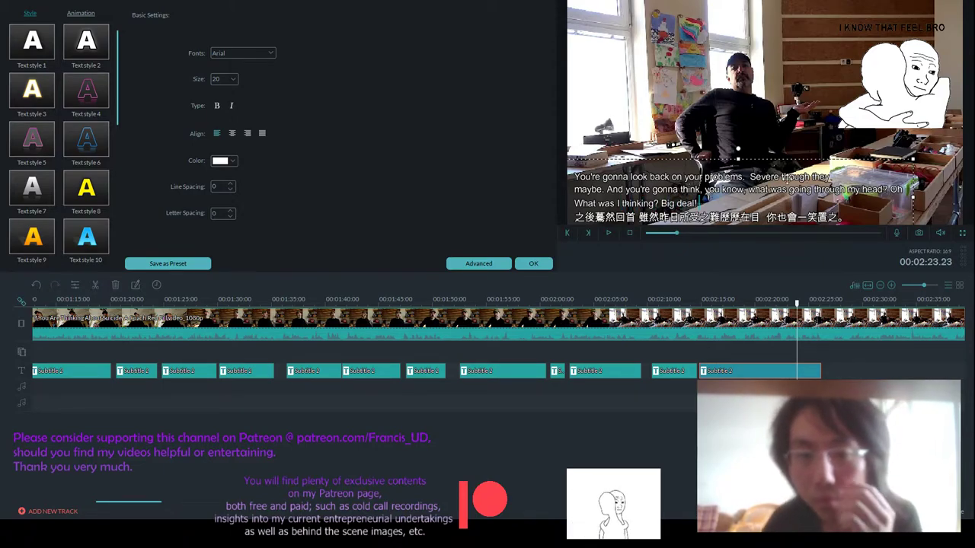
{"action": "left_click", "coordinate": [533, 263]}
- Play the following speech and extend the last subtitle's end to about 00:02:29.22
{"action": "left_click", "coordinate": [607, 232]}
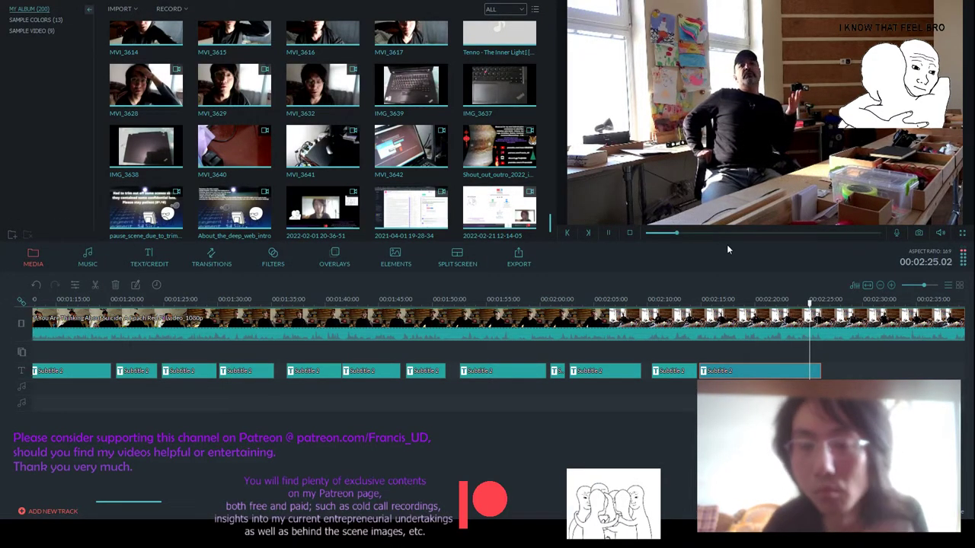
{"action": "scroll", "coordinate": [791, 353], "scroll_direction": "down", "scroll_amount": 3}
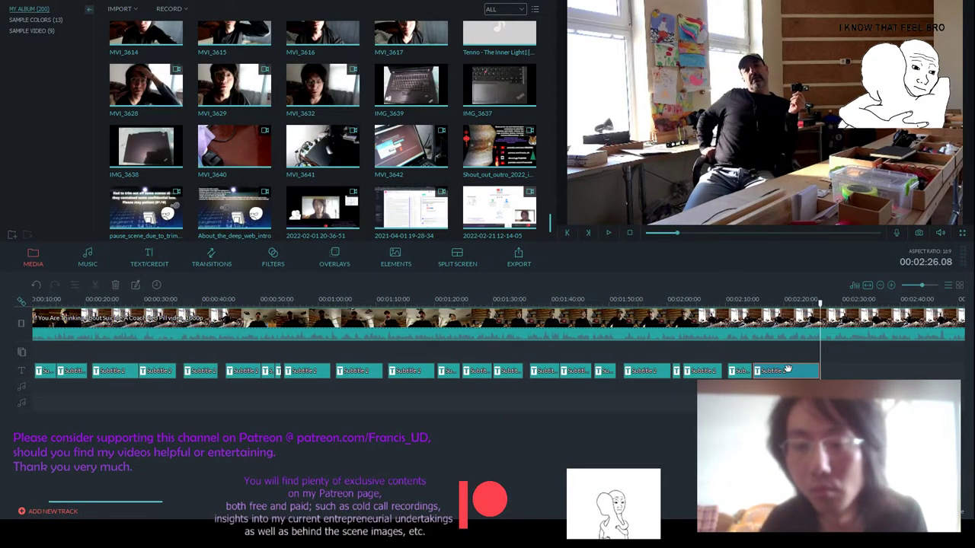
{"action": "left_click_drag", "start_coordinate": [819, 371], "coordinate": [841, 371]}
- Replay the speech to about 00:02:26 and append "What was going on back then!" to the last subtitle's English text
{"action": "left_click", "coordinate": [800, 299]}
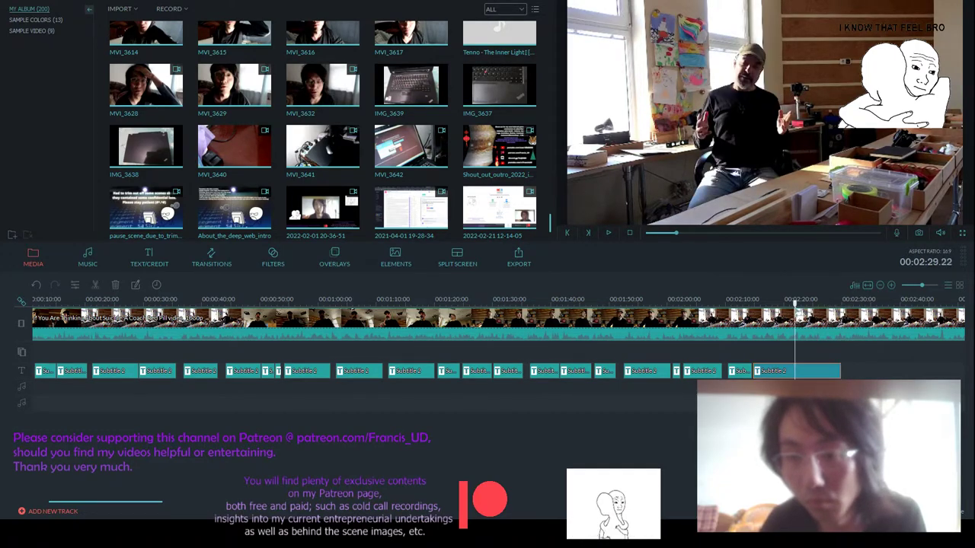
{"action": "left_click", "coordinate": [607, 232]}
{"action": "scroll", "coordinate": [769, 292], "scroll_direction": "down", "scroll_amount": 2}
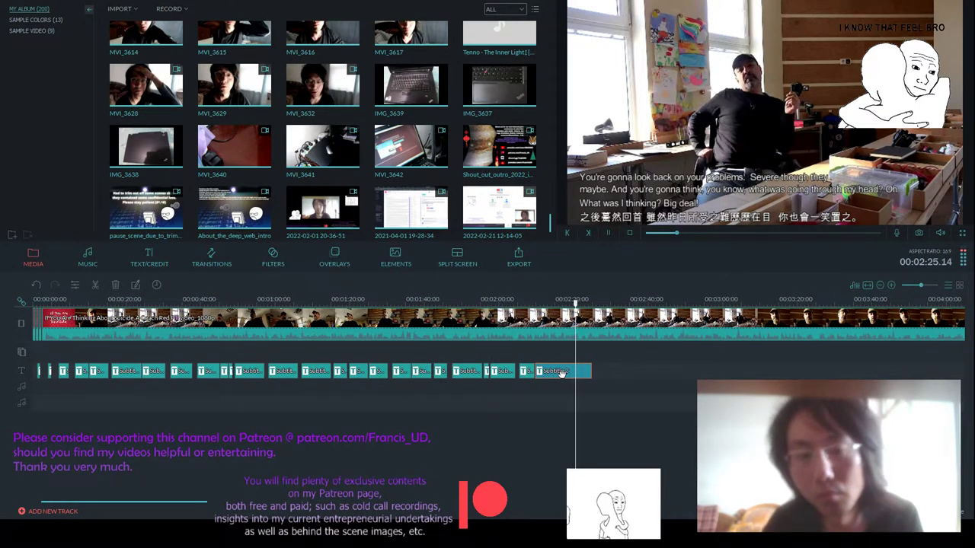
{"action": "double_click", "coordinate": [549, 371]}
{"action": "type", "text": "Wha"}
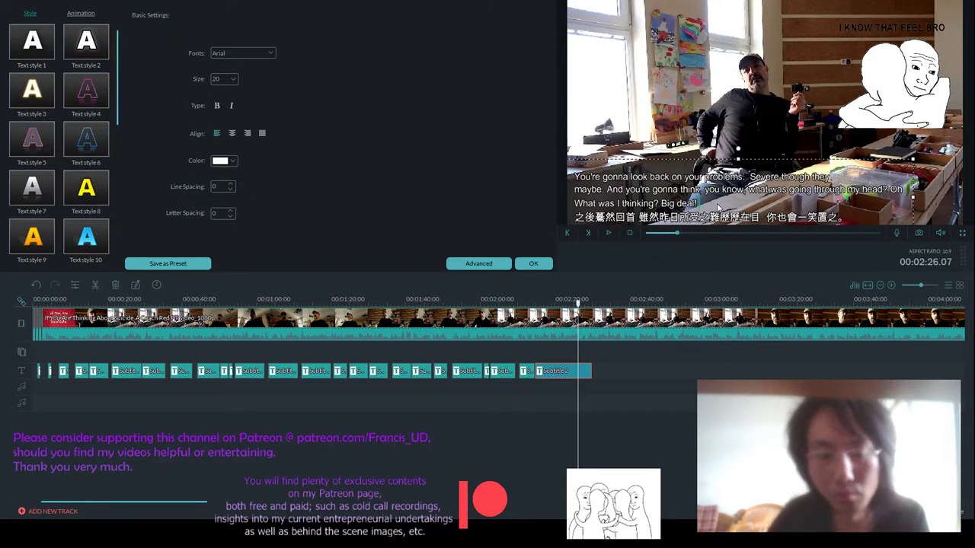
{"action": "type", "text": "t wa"}
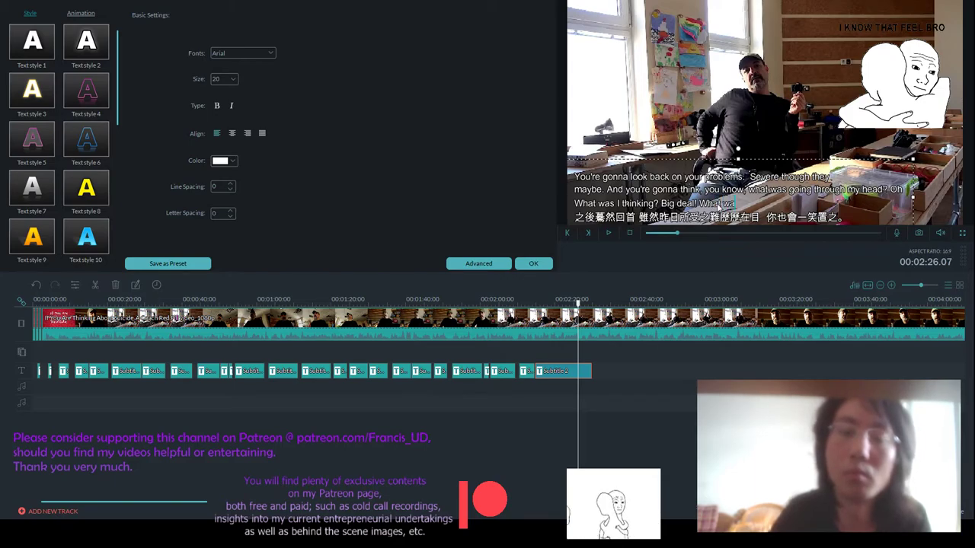
{"action": "type", "text": "s going on back then!"}
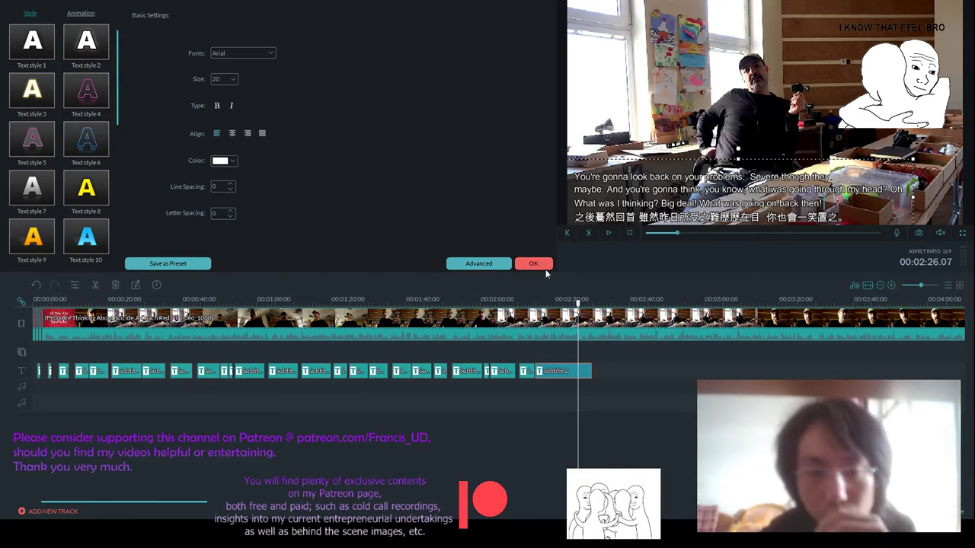
{"action": "left_click", "coordinate": [543, 267]}
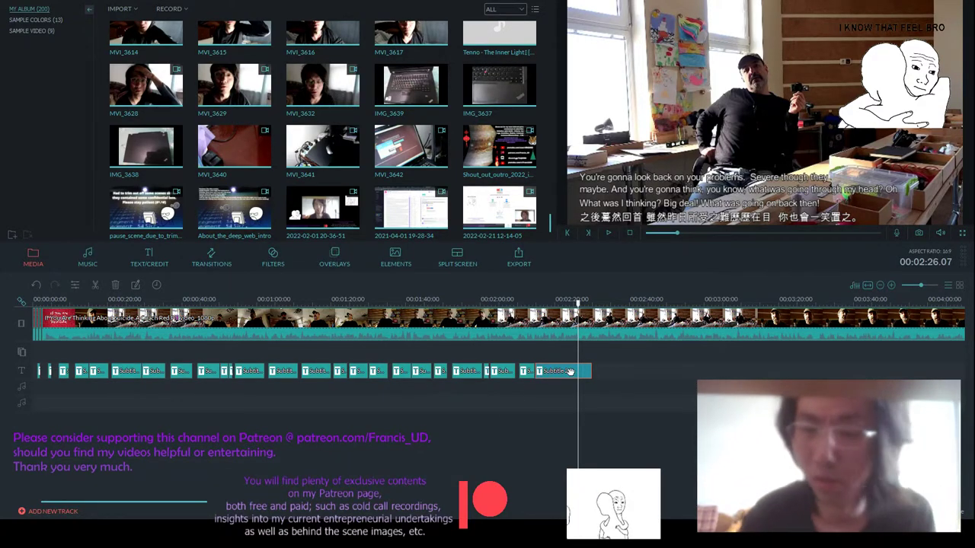
- Play on to the end of the spoken line and shorten the last subtitle's end to 00:02:28.10
{"action": "left_click", "coordinate": [606, 231]}
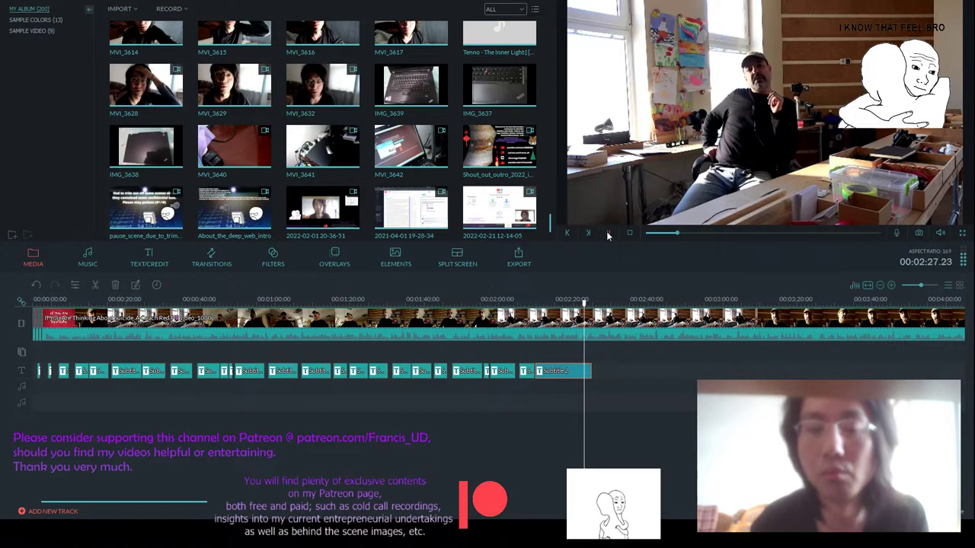
{"action": "left_click", "coordinate": [582, 370]}
{"action": "left_click_drag", "start_coordinate": [582, 370], "coordinate": [576, 370]}
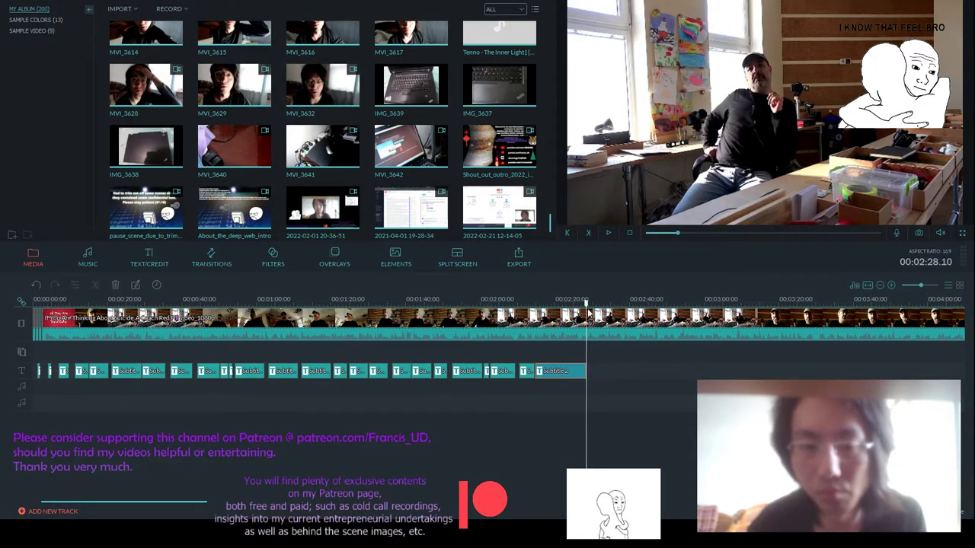
- Replay the speech around the last subtitle's end from about 00:02:27 and select its clip to check the timing
{"action": "left_click", "coordinate": [588, 312]}
{"action": "left_click", "coordinate": [608, 232]}
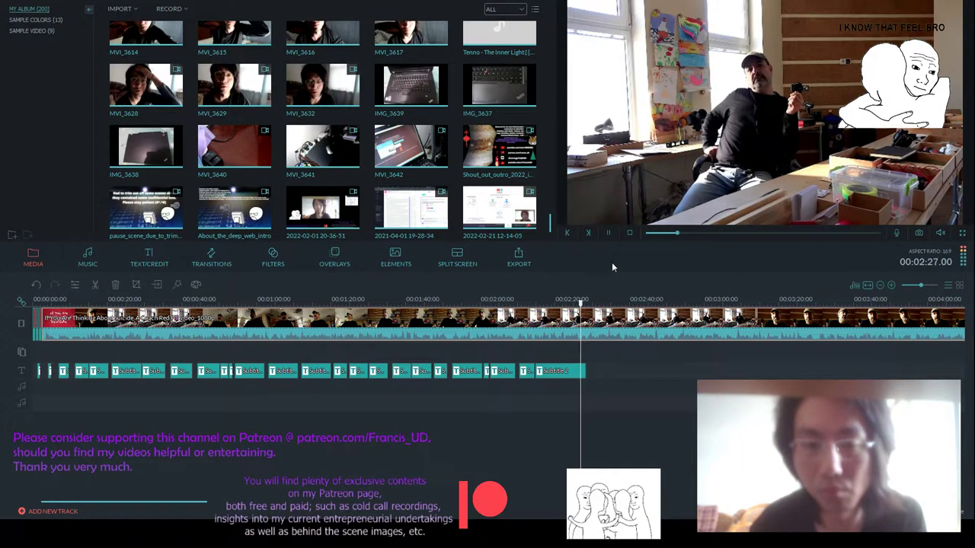
{"action": "left_click", "coordinate": [586, 372]}
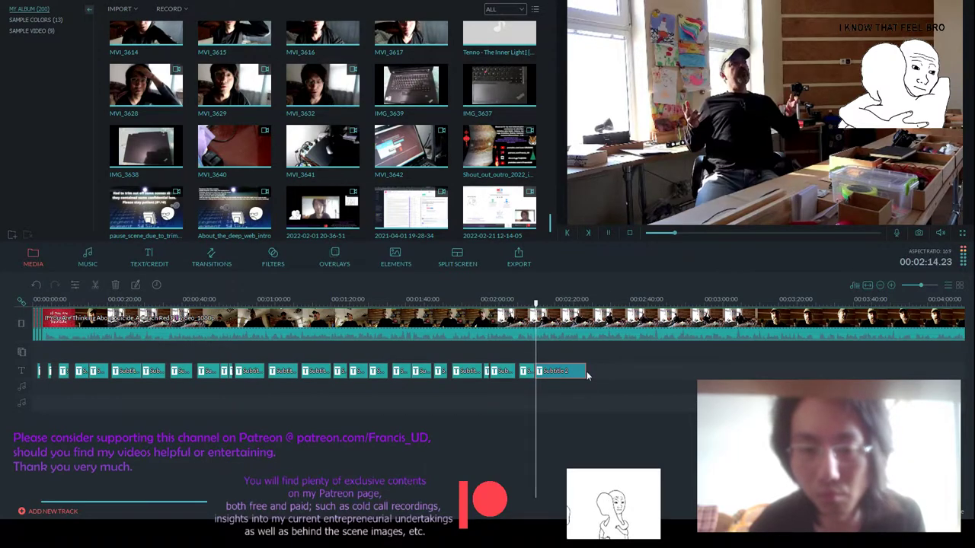
- Shorten the last subtitle's end to about 00:02:27.13
{"action": "left_click", "coordinate": [581, 370]}
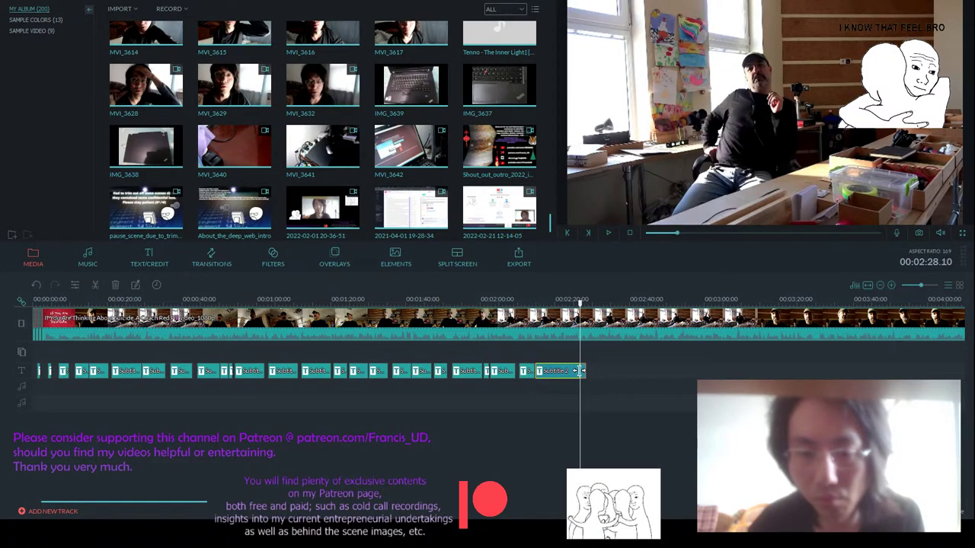
{"action": "scroll", "coordinate": [583, 371], "scroll_direction": "up", "scroll_amount": 2}
{"action": "scroll", "coordinate": [585, 371], "scroll_direction": "up", "scroll_amount": 1}
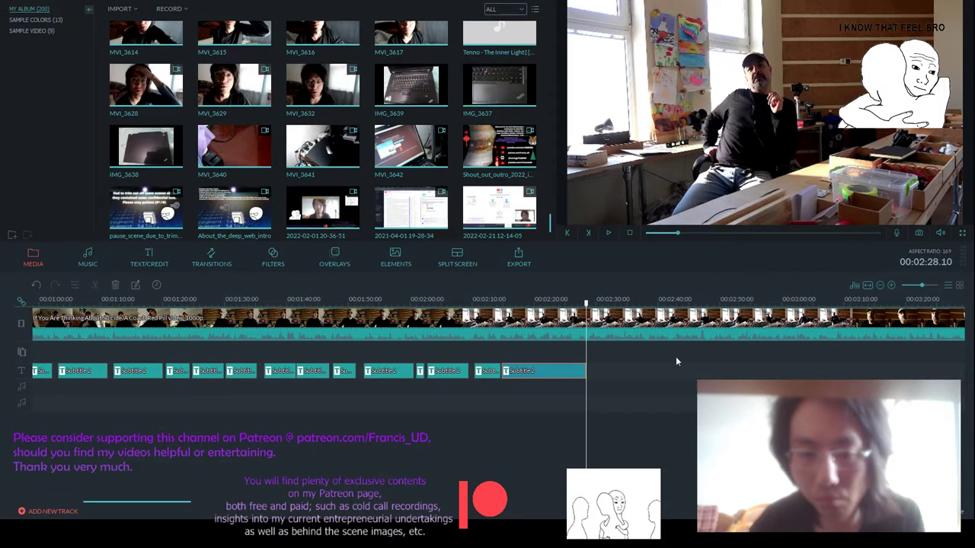
{"action": "left_click", "coordinate": [583, 371]}
{"action": "left_click_drag", "start_coordinate": [584, 295], "coordinate": [578, 297]}
{"action": "left_click", "coordinate": [607, 232]}
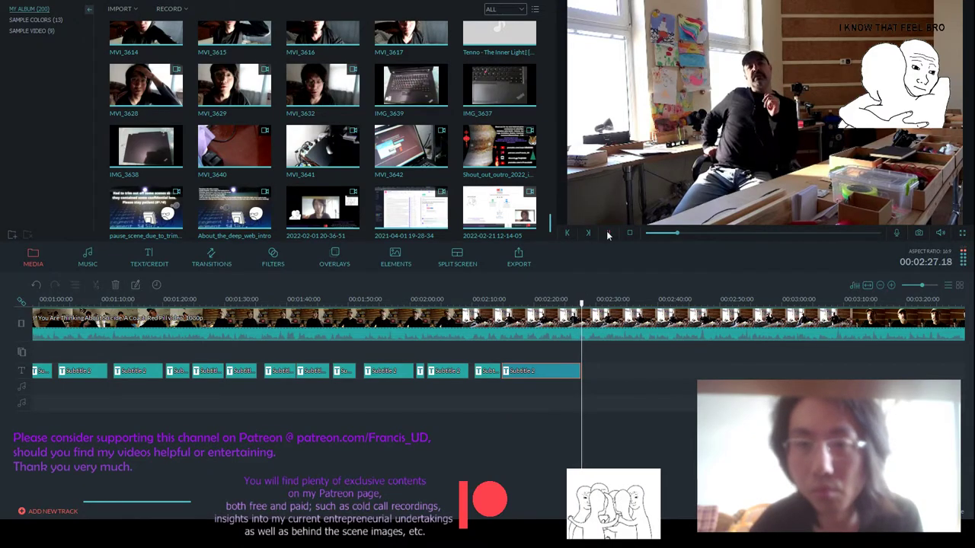
- Replay the speech from about 00:02:25 to check the last subtitle's end
{"action": "left_click", "coordinate": [573, 299]}
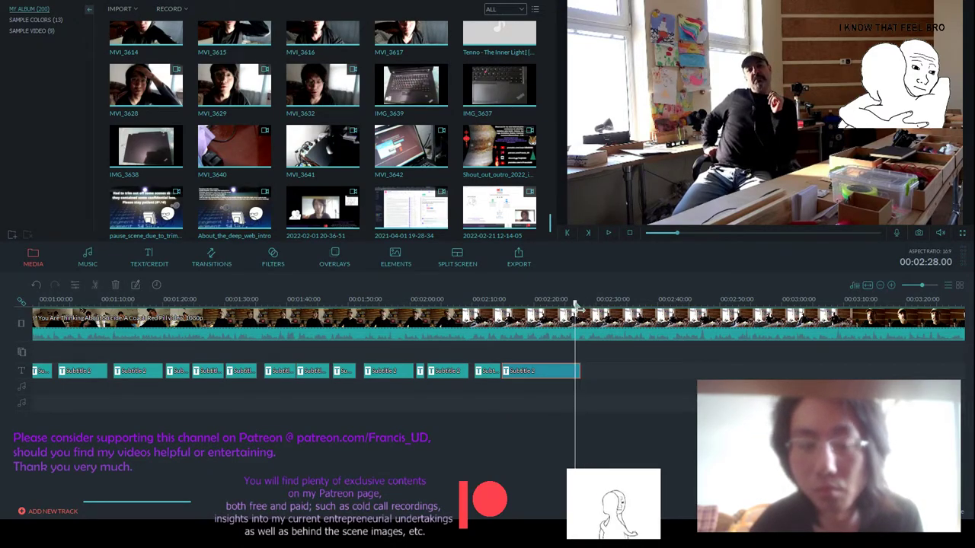
{"action": "mouse_move", "coordinate": [573, 300]}
{"action": "left_mouse_down"}
{"action": "mouse_move", "coordinate": [581, 304]}
{"action": "mouse_move", "coordinate": [564, 301]}
{"action": "left_mouse_up"}
{"action": "left_click", "coordinate": [608, 233]}
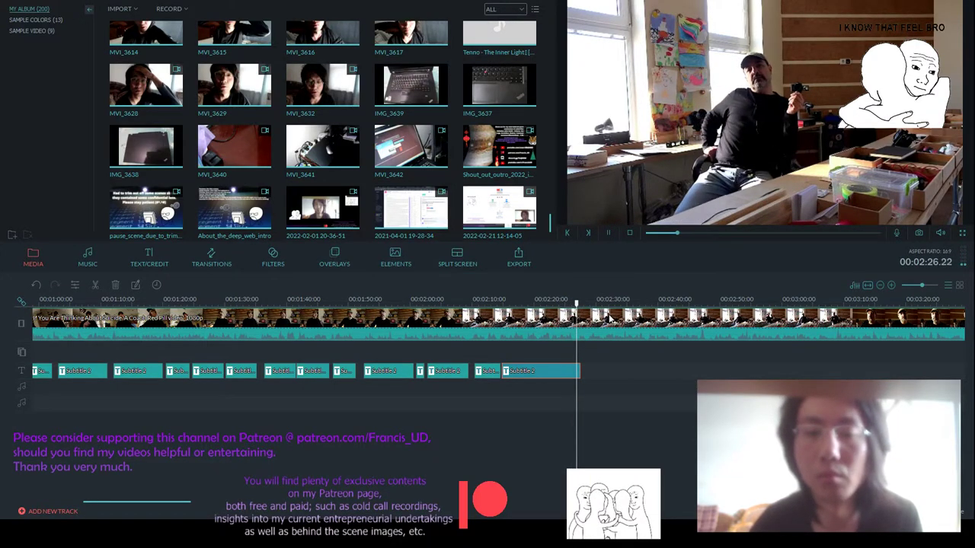
{"action": "key", "text": "space"}
- Paste a copy of the short "In a year or two or three" subtitle clip directly after the last subtitle, at 00:02:27.13
{"action": "left_click", "coordinate": [487, 373]}
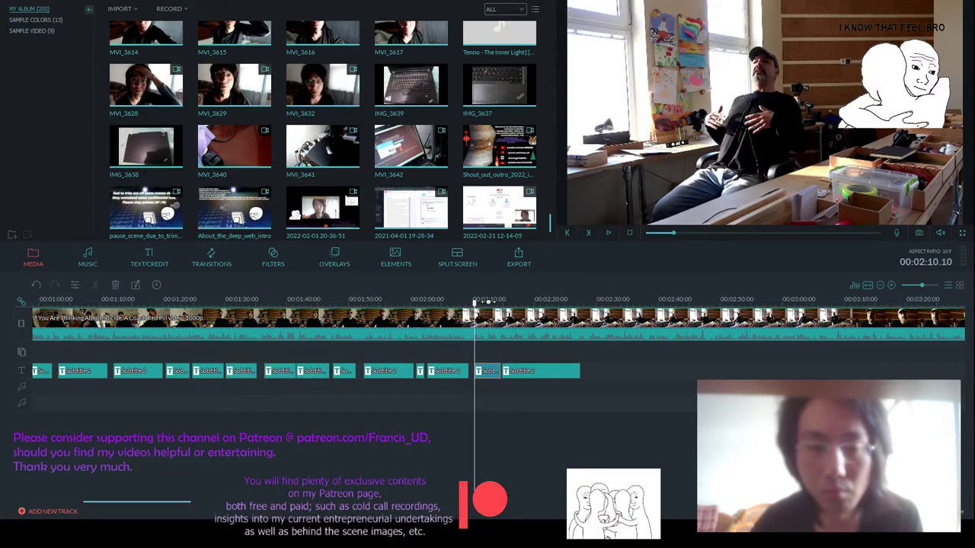
{"action": "left_click_drag", "start_coordinate": [478, 303], "coordinate": [581, 304]}
{"action": "left_click", "coordinate": [607, 234]}
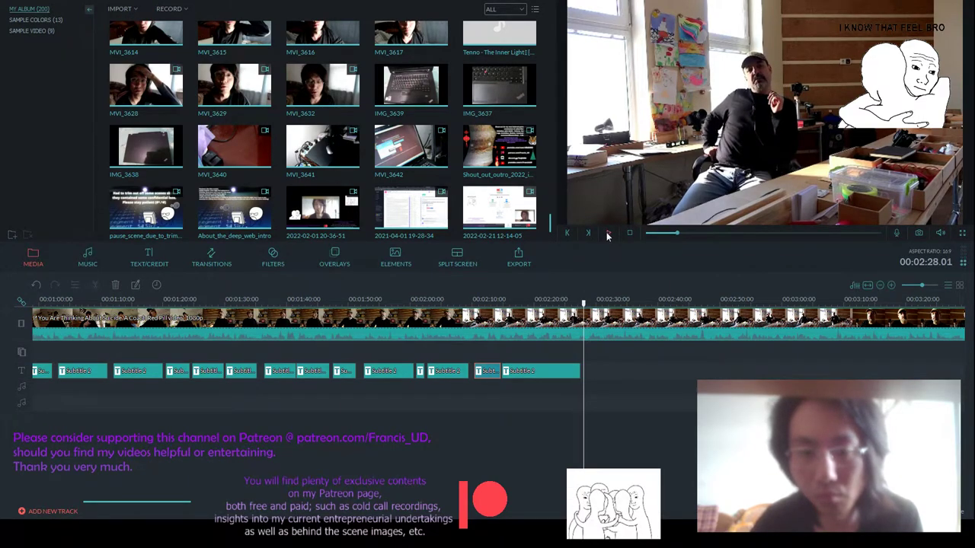
{"action": "left_click", "coordinate": [607, 233]}
{"action": "key", "text": "ctrl+v"}
{"action": "left_click_drag", "start_coordinate": [595, 368], "coordinate": [593, 368]}
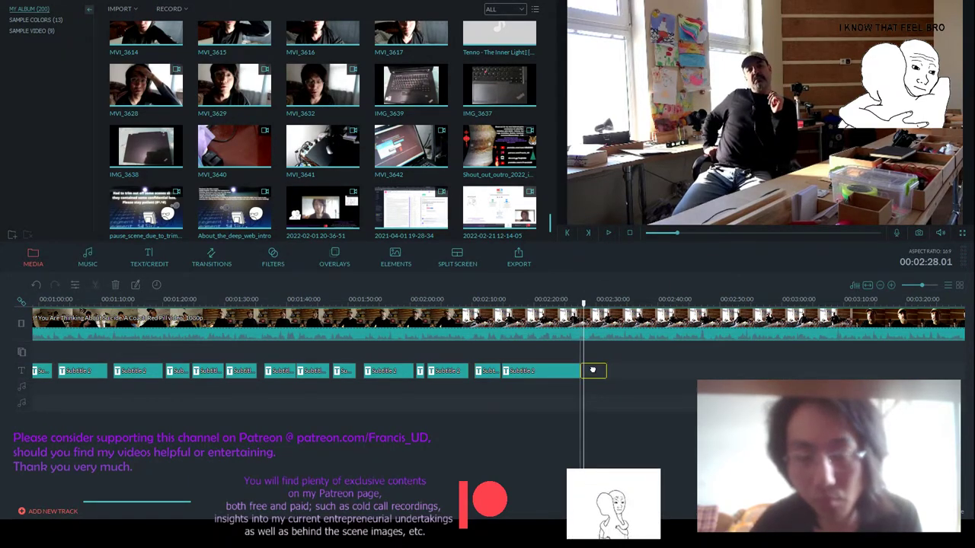
- Replace the pasted subtitle's English line with "That's what's gonna happen."
{"action": "double_click", "coordinate": [595, 370]}
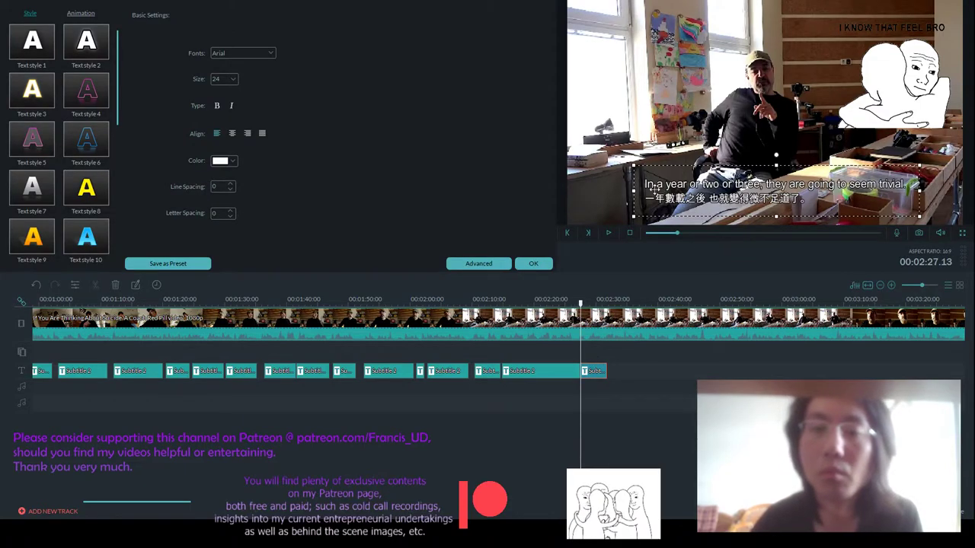
{"action": "left_click_drag", "start_coordinate": [645, 188], "coordinate": [927, 185]}
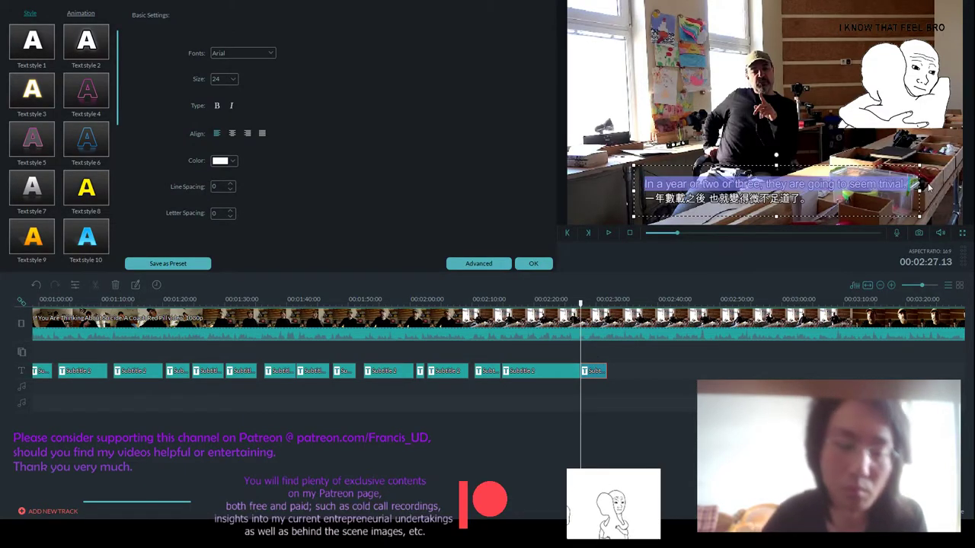
{"action": "type", "text": "That's what's"}
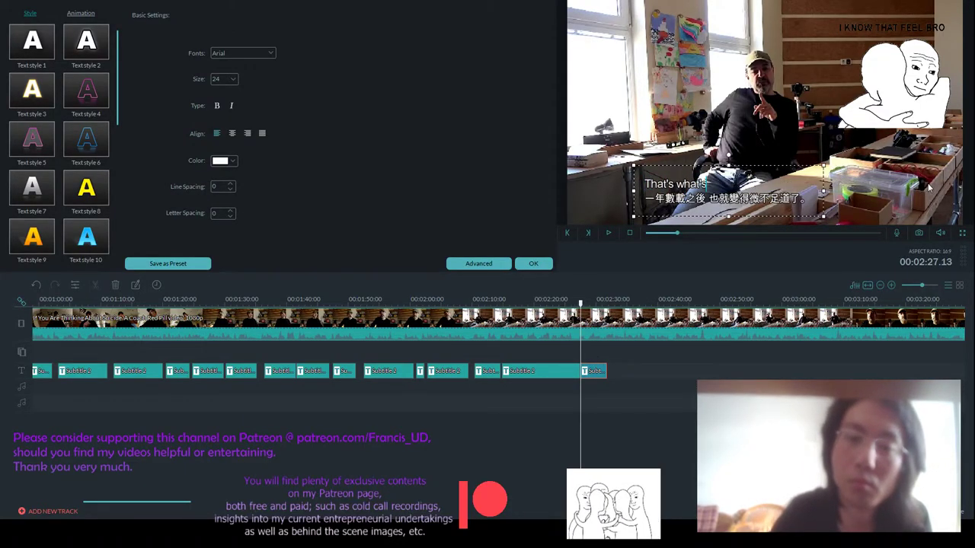
{"action": "type", "text": " gonna happen."}
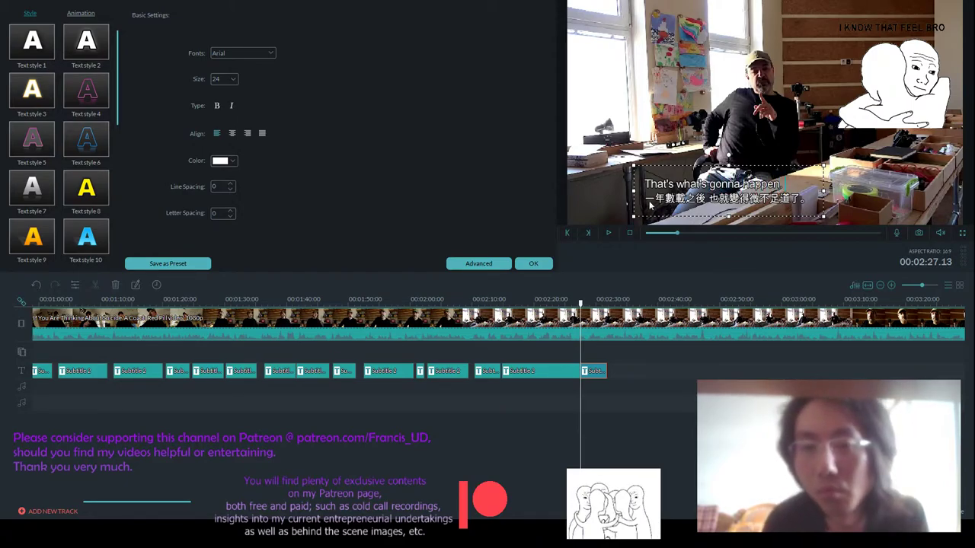
- Replace the same subtitle's Chinese line with "只會這樣子而已咯。" and finish editing the text
{"action": "left_click_drag", "start_coordinate": [651, 206], "coordinate": [801, 200]}
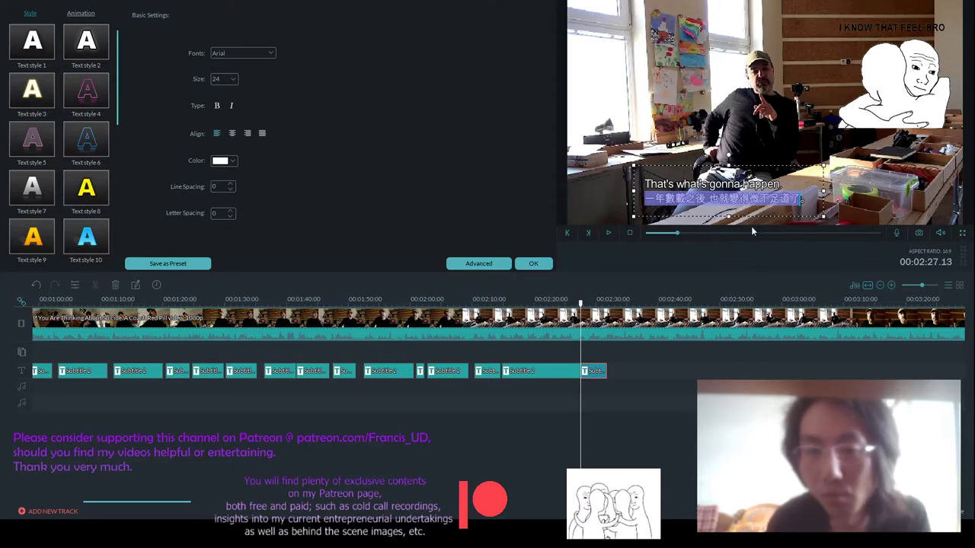
{"action": "left_click", "coordinate": [804, 201]}
{"action": "left_click_drag", "start_coordinate": [804, 201], "coordinate": [644, 207]}
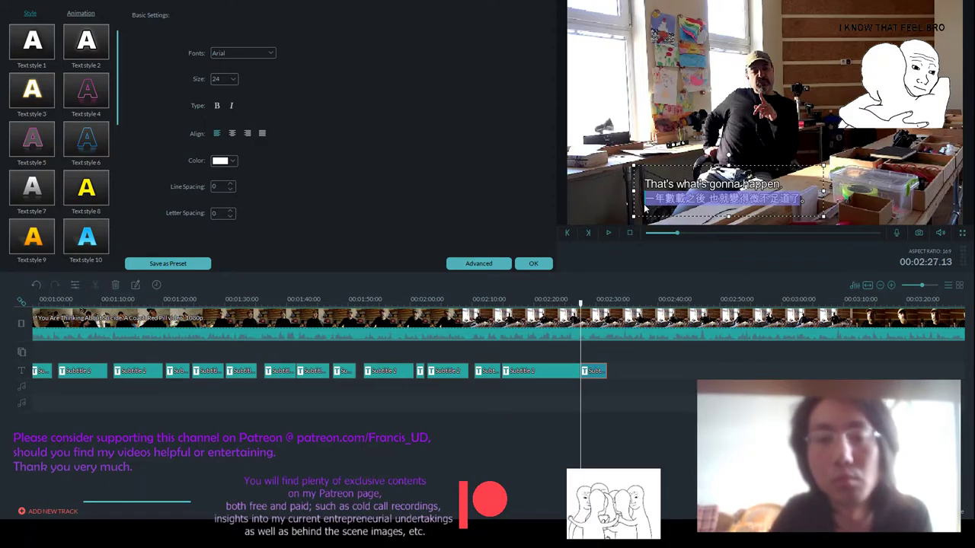
{"action": "key", "text": "BackSpace"}
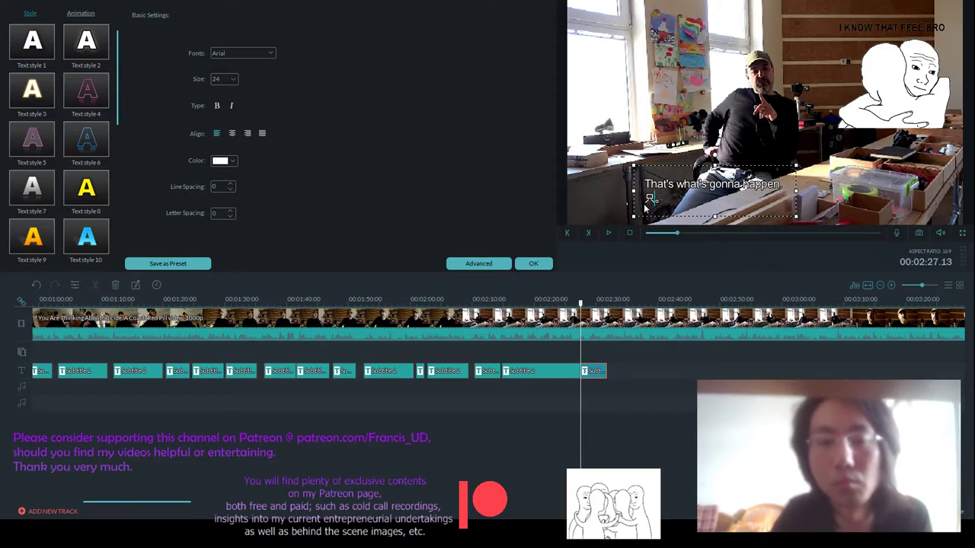
{"action": "type", "text": "只會這樣子而已咯。"}
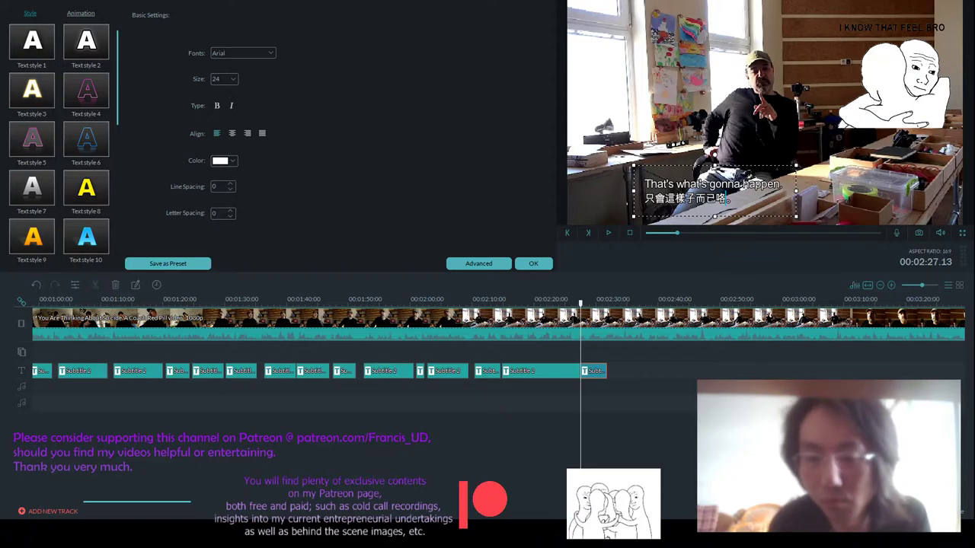
{"action": "left_click", "coordinate": [533, 264]}
- Play the new subtitle against the speech and check its timing up to its end at about 00:02:31.20
{"action": "left_click", "coordinate": [608, 233]}
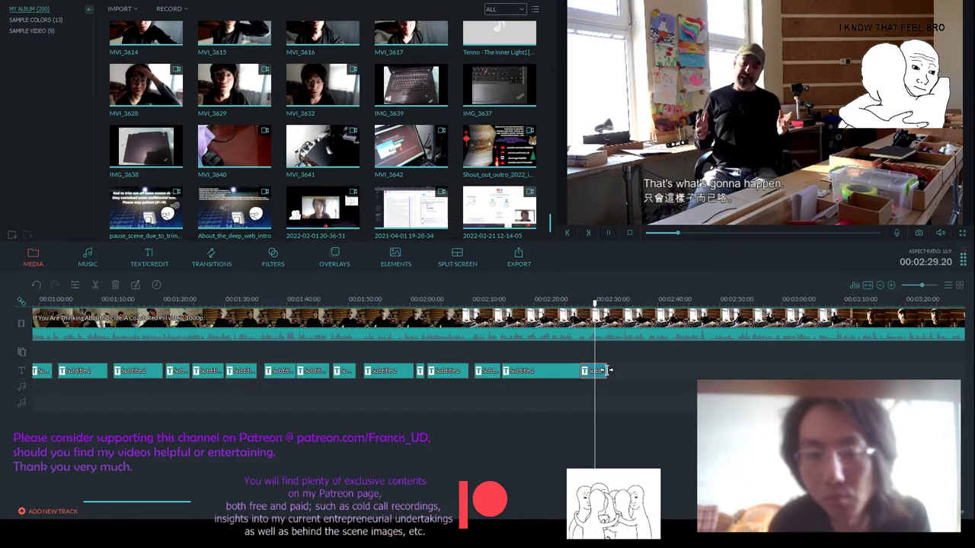
{"action": "key", "text": "space"}
{"action": "scroll", "coordinate": [748, 314], "scroll_direction": "up", "scroll_amount": 1}
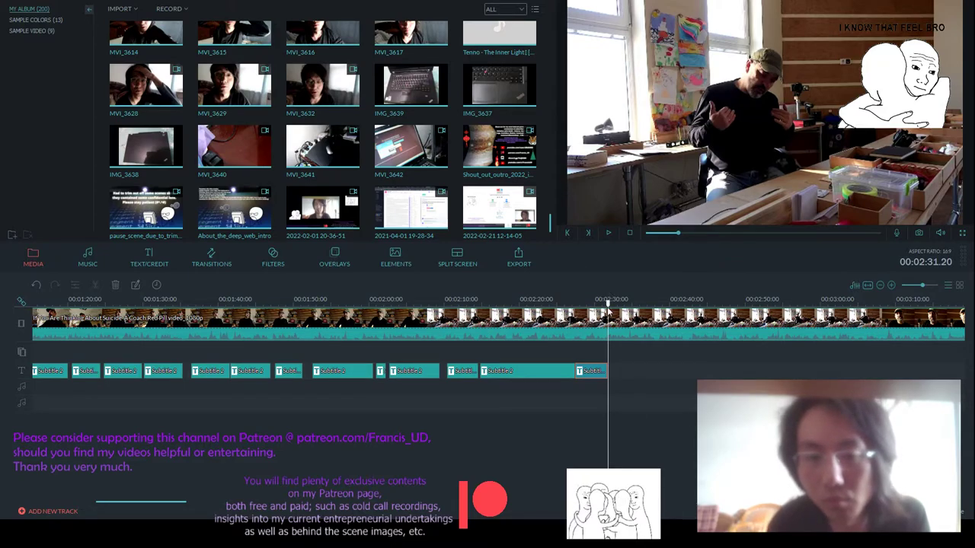
{"action": "key", "text": "Up"}
{"action": "key", "text": "Up"}
{"action": "left_click", "coordinate": [599, 374]}
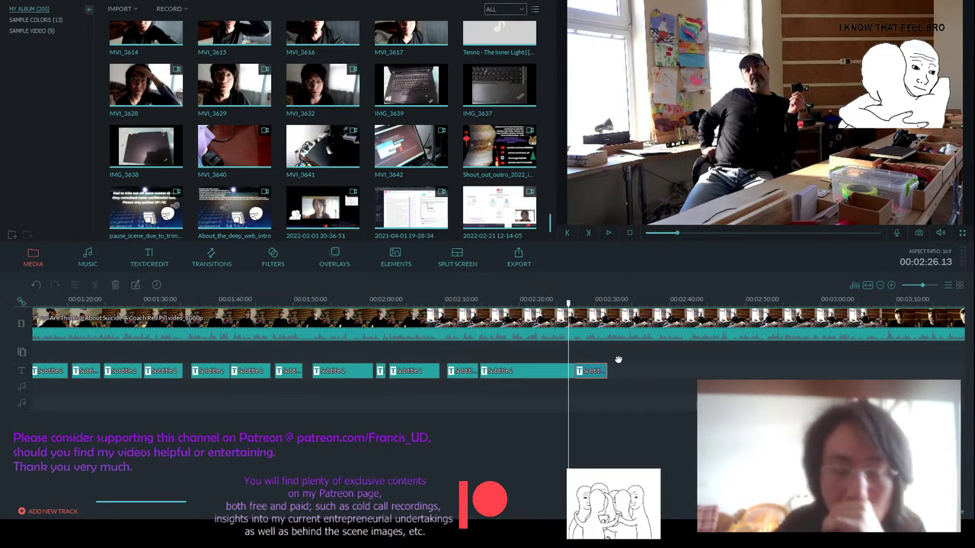
- Play on from about 00:02:26 to 00:02:37 to listen to the speech that follows the last subtitle
{"action": "left_click", "coordinate": [608, 232]}
{"action": "scroll", "coordinate": [503, 302], "scroll_direction": "down", "scroll_amount": 1}
{"action": "scroll", "coordinate": [502, 302], "scroll_direction": "down", "scroll_amount": 1}
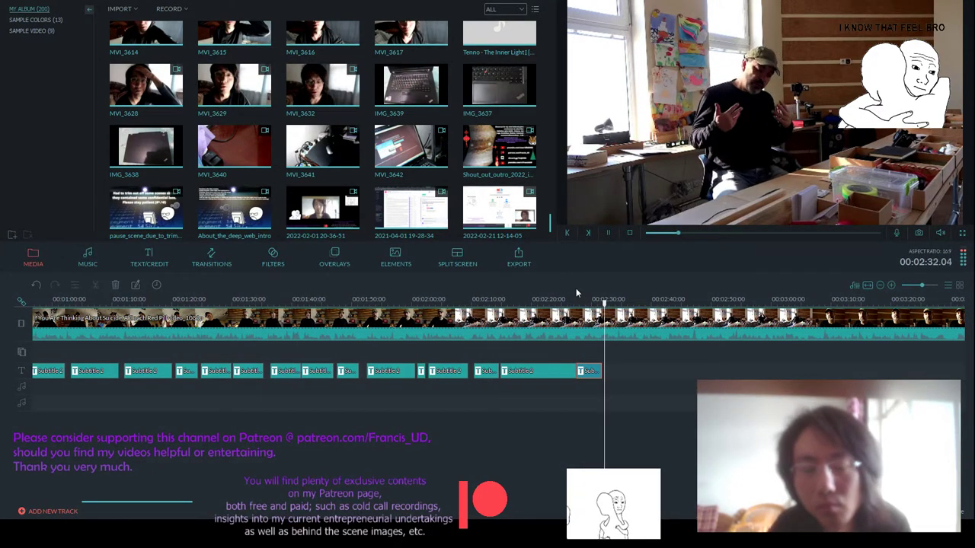
{"action": "scroll", "coordinate": [454, 300], "scroll_direction": "down", "scroll_amount": 2}
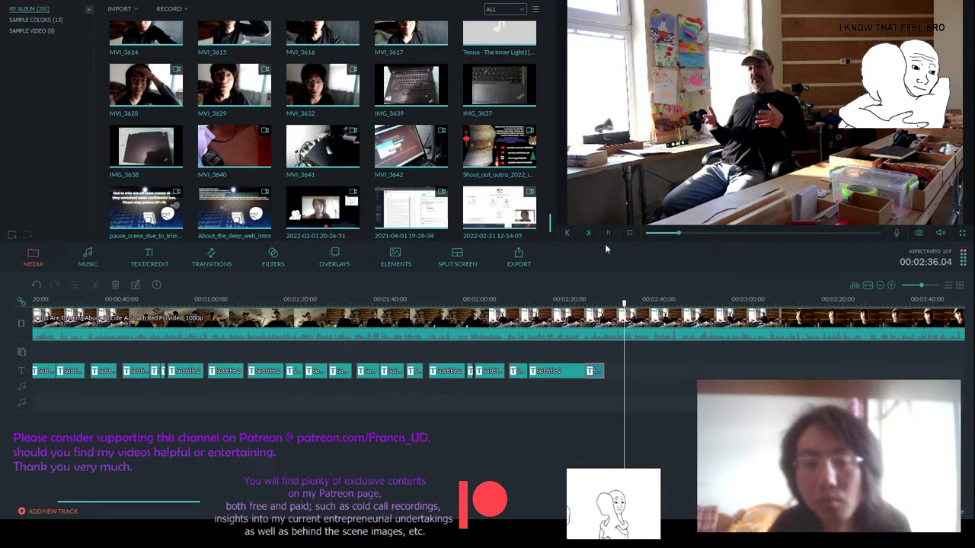
{"action": "left_click_drag", "start_coordinate": [633, 301], "coordinate": [609, 303]}
{"action": "scroll", "coordinate": [609, 303], "scroll_direction": "down", "scroll_amount": 2}
{"action": "key", "text": "space"}
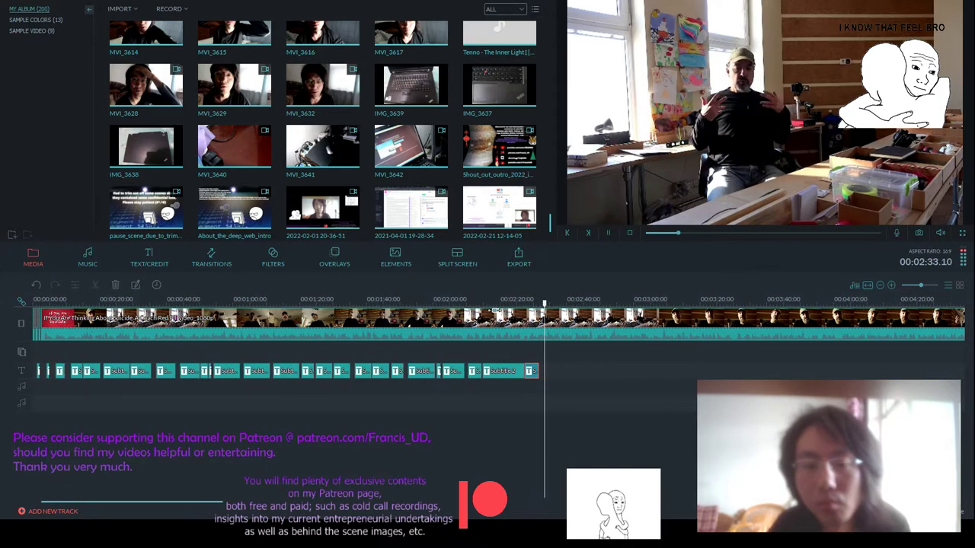
{"action": "scroll", "coordinate": [533, 316], "scroll_direction": "down", "scroll_amount": 1}
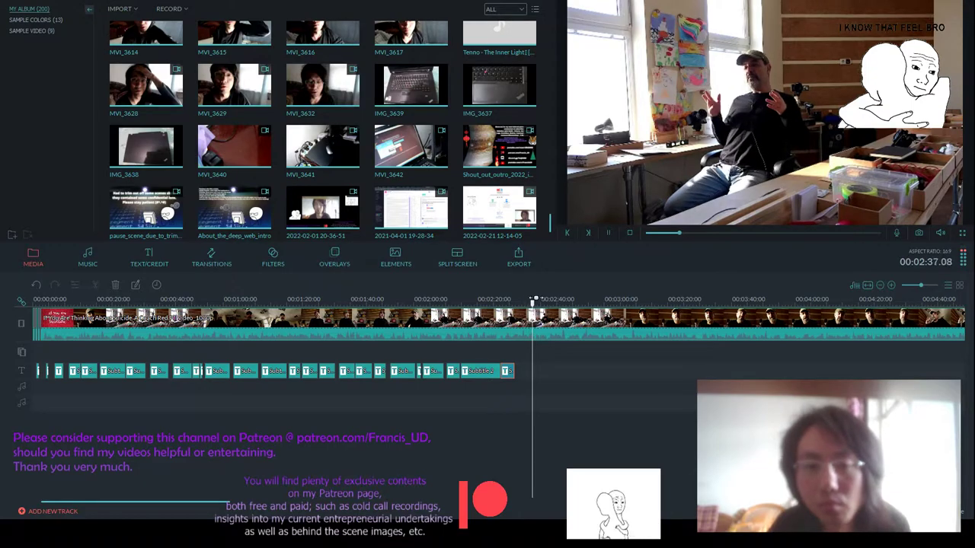
- Replay the unsubtitled speech between about 00:02:31 and 00:02:38 several times to make out its wording
{"action": "left_click_drag", "start_coordinate": [534, 301], "coordinate": [518, 302]}
{"action": "scroll", "coordinate": [539, 302], "scroll_direction": "up", "scroll_amount": 1}
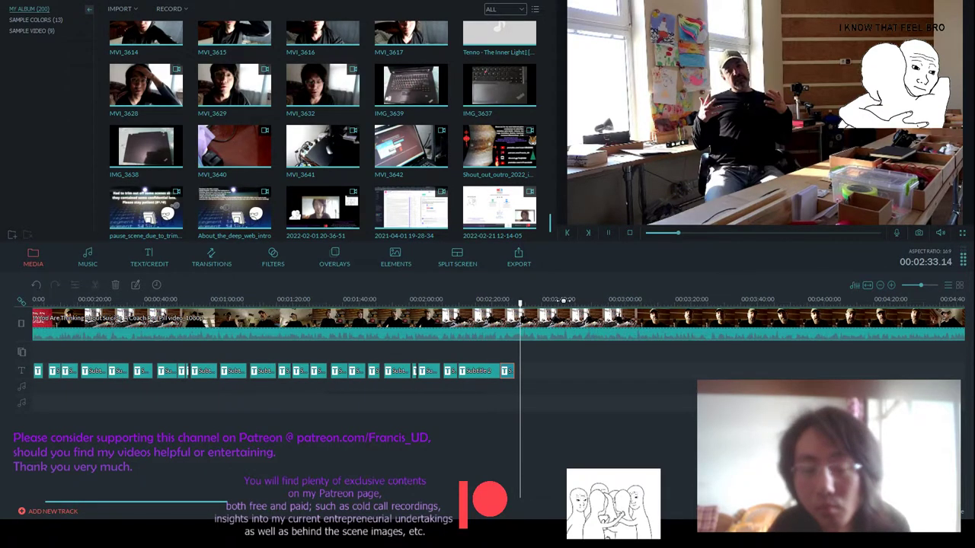
{"action": "left_click", "coordinate": [607, 233]}
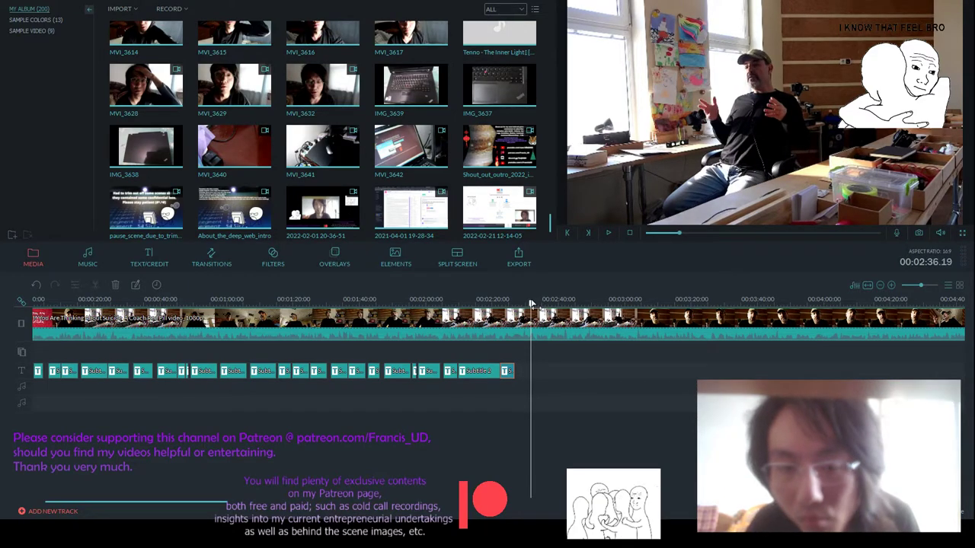
{"action": "left_click", "coordinate": [528, 302]}
{"action": "left_click", "coordinate": [609, 233]}
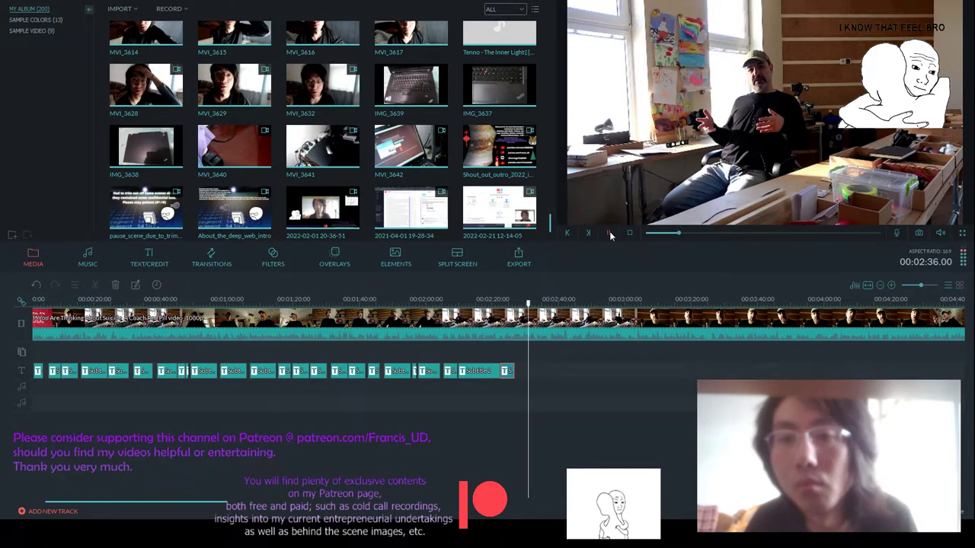
{"action": "left_click", "coordinate": [535, 304]}
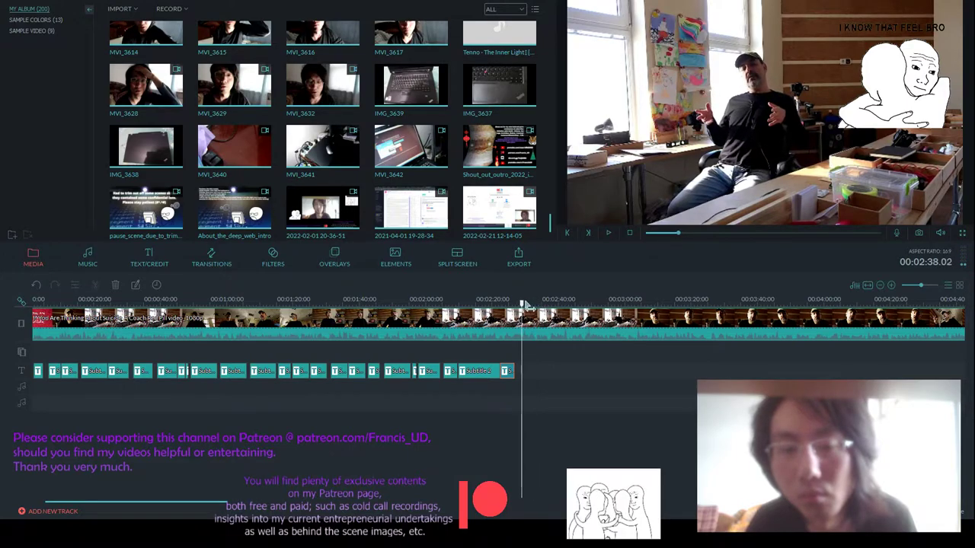
{"action": "left_click_drag", "start_coordinate": [535, 304], "coordinate": [519, 303]}
{"action": "left_click", "coordinate": [608, 233]}
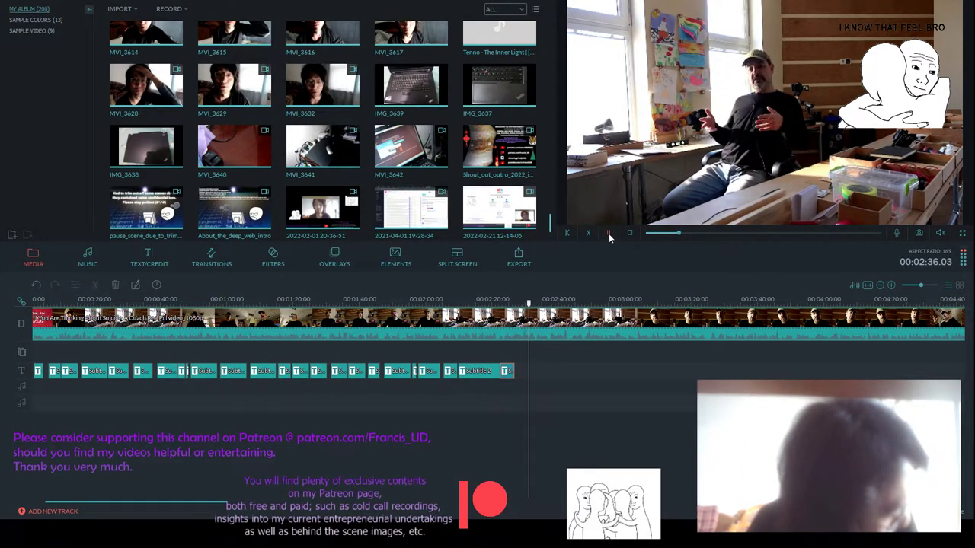
{"action": "left_click_drag", "start_coordinate": [535, 304], "coordinate": [510, 303]}
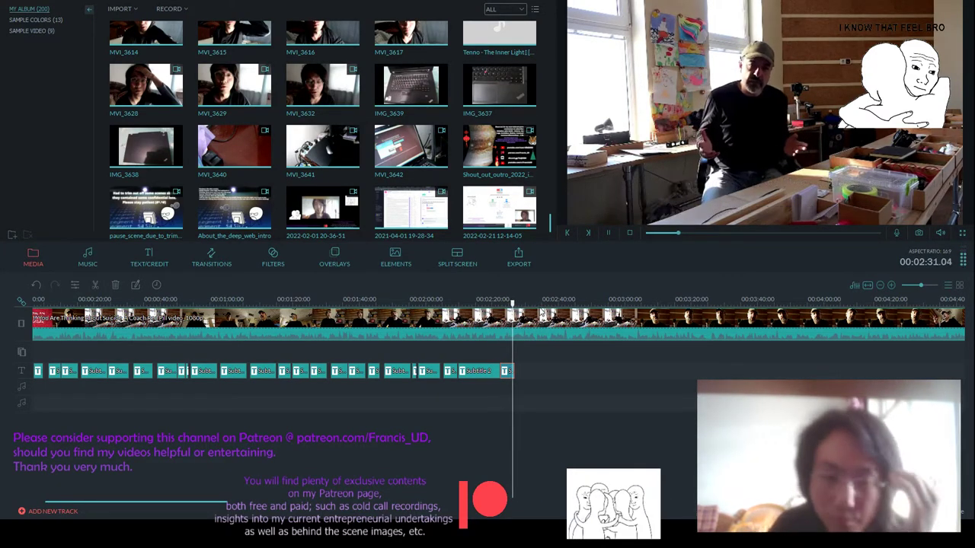
- Paste a copy of the subtitle clip that starts near 00:02:02 at 00:02:32.07, after the last subtitle
{"action": "left_click", "coordinate": [417, 301]}
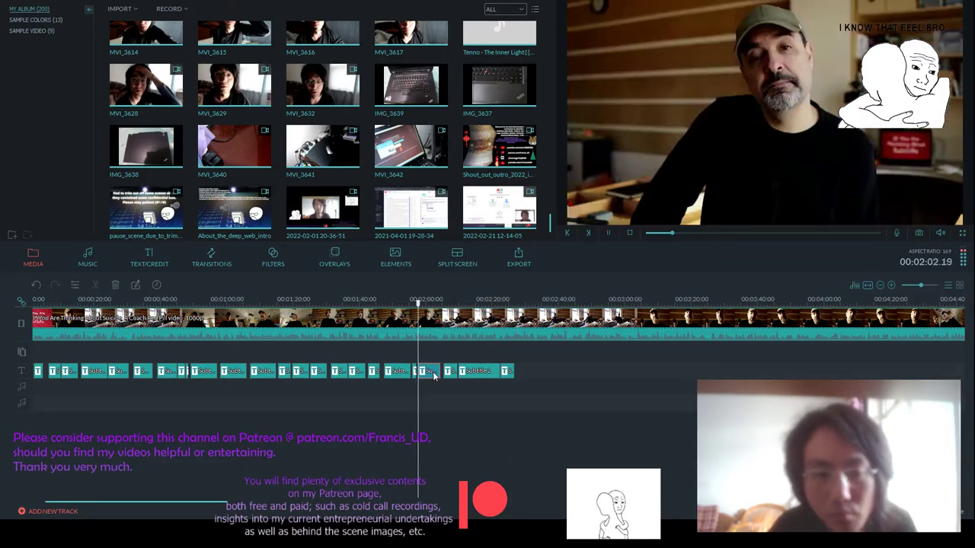
{"action": "left_click", "coordinate": [472, 302]}
{"action": "left_click_drag", "start_coordinate": [472, 303], "coordinate": [513, 303]}
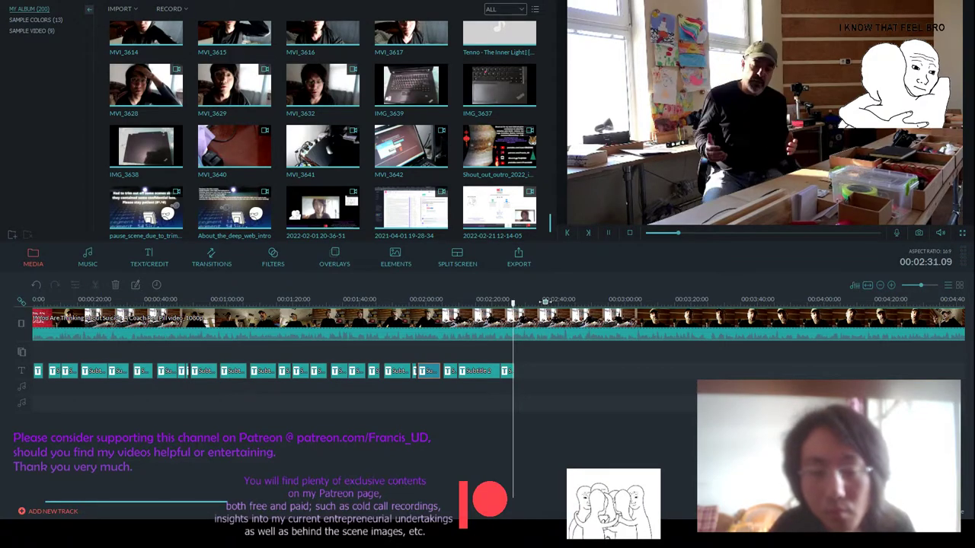
{"action": "scroll", "coordinate": [616, 293], "scroll_direction": "up", "scroll_amount": 2}
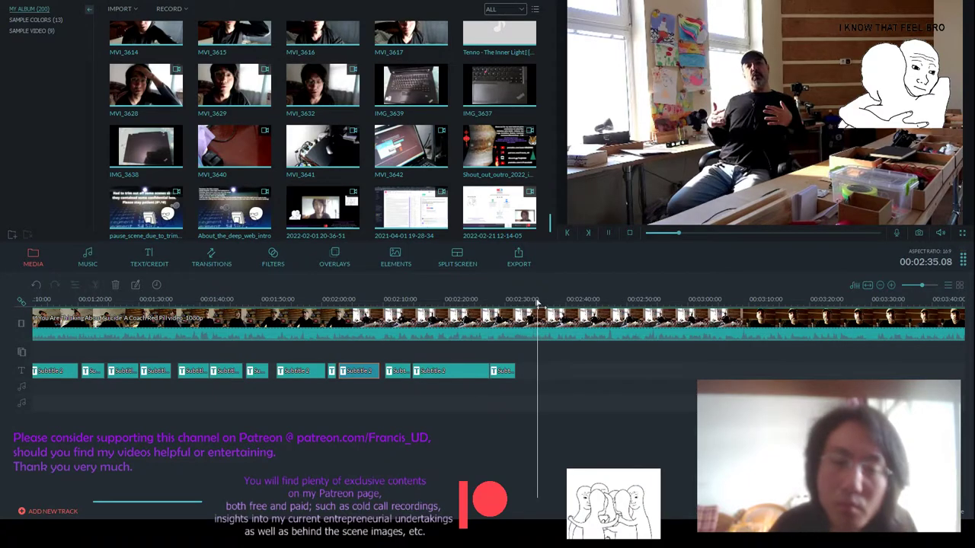
{"action": "left_click_drag", "start_coordinate": [548, 304], "coordinate": [520, 302]}
{"action": "key", "text": "ctrl+v"}
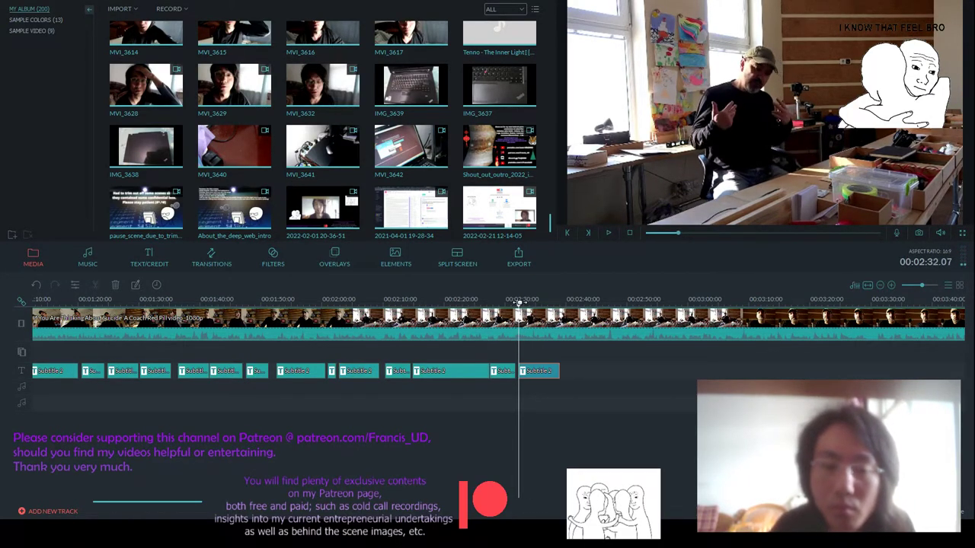
- Replace the English text of the newly pasted subtitle at 00:02:32.07 with "The more", keeping its Chinese line
{"action": "left_click", "coordinate": [609, 232]}
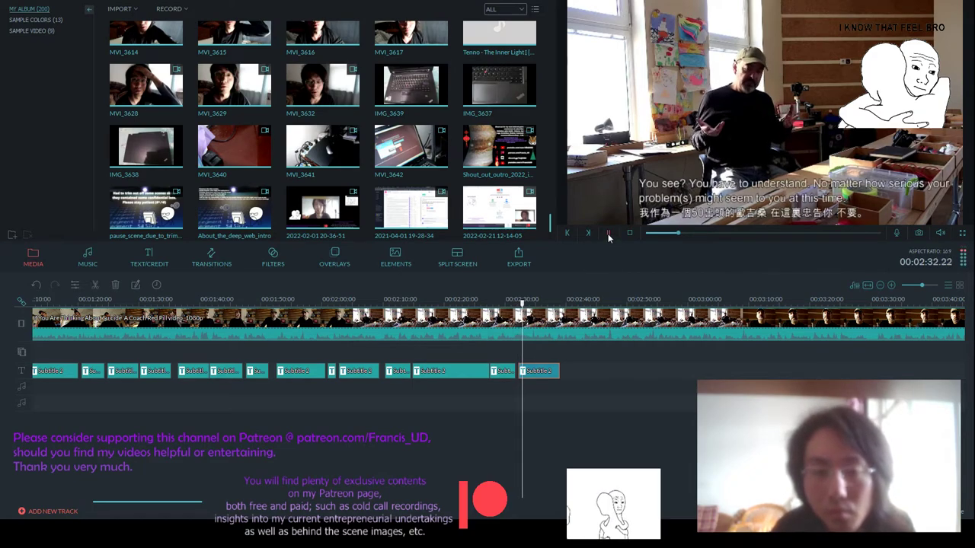
{"action": "double_click", "coordinate": [544, 372]}
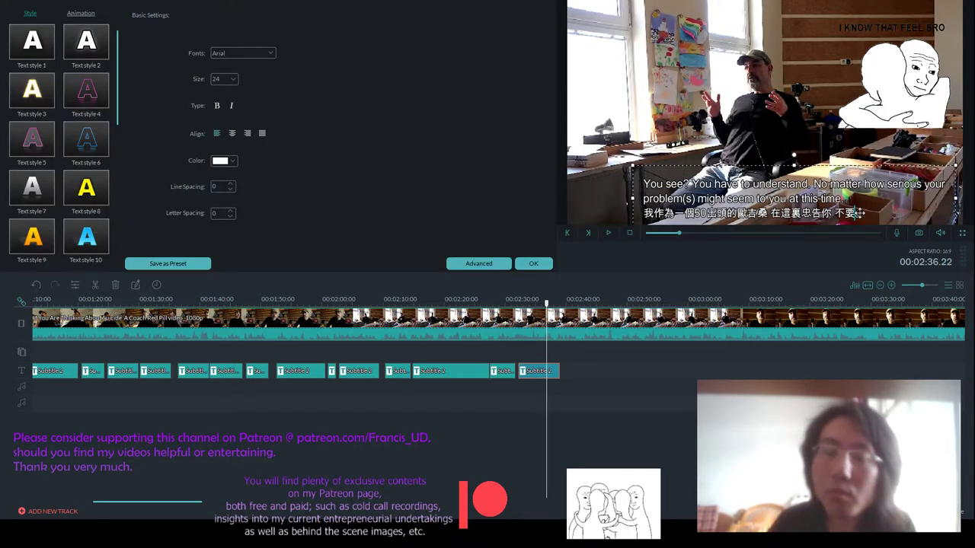
{"action": "left_click_drag", "start_coordinate": [858, 214], "coordinate": [844, 199]}
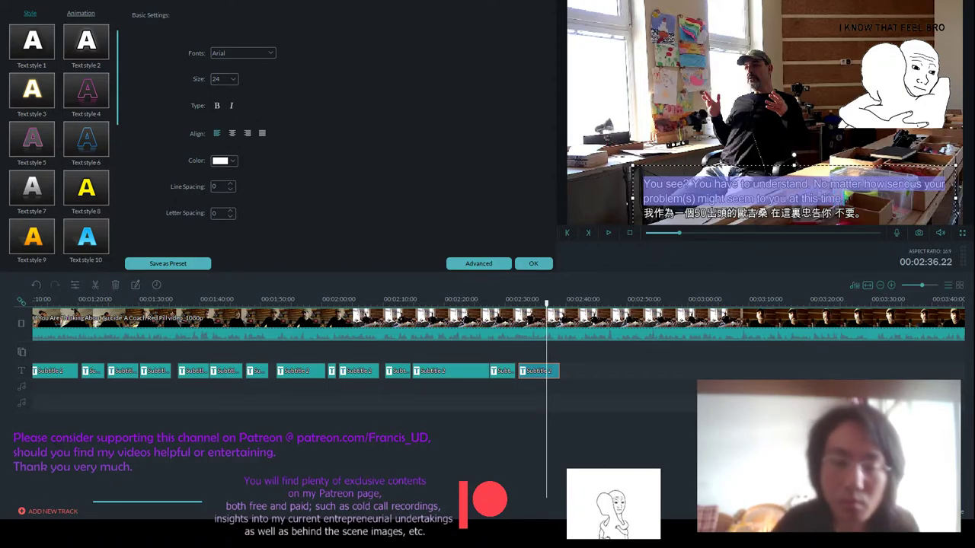
{"action": "type", "text": "The more"}
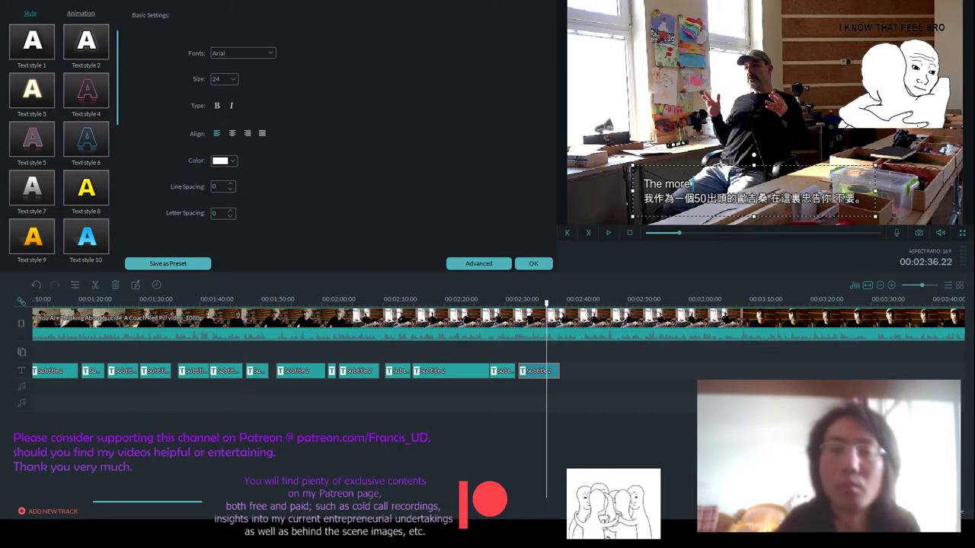
{"action": "left_click", "coordinate": [533, 263]}
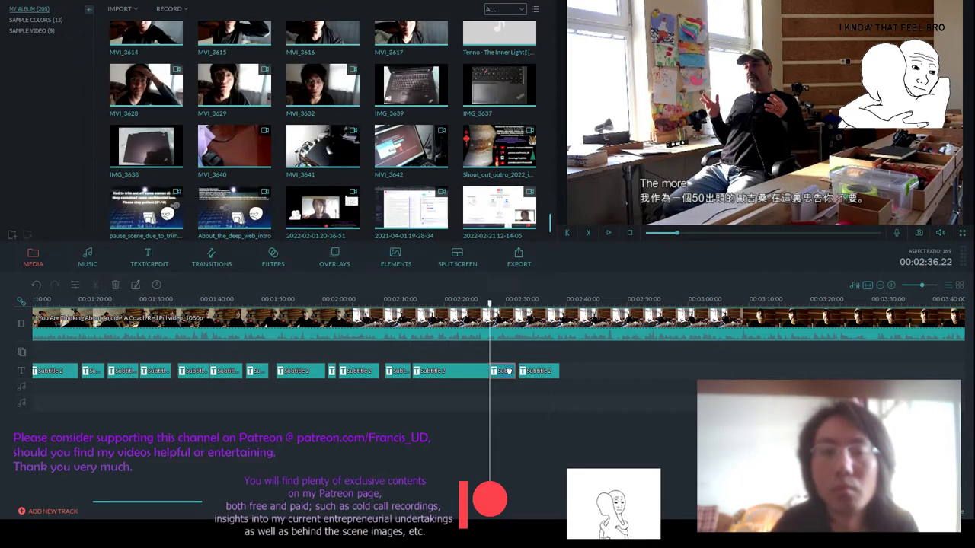
- Append "怕三小啦！" to the Chinese line of the long subtitle that starts at about 00:02:14.21
{"action": "double_click", "coordinate": [509, 370]}
{"action": "double_click", "coordinate": [452, 373]}
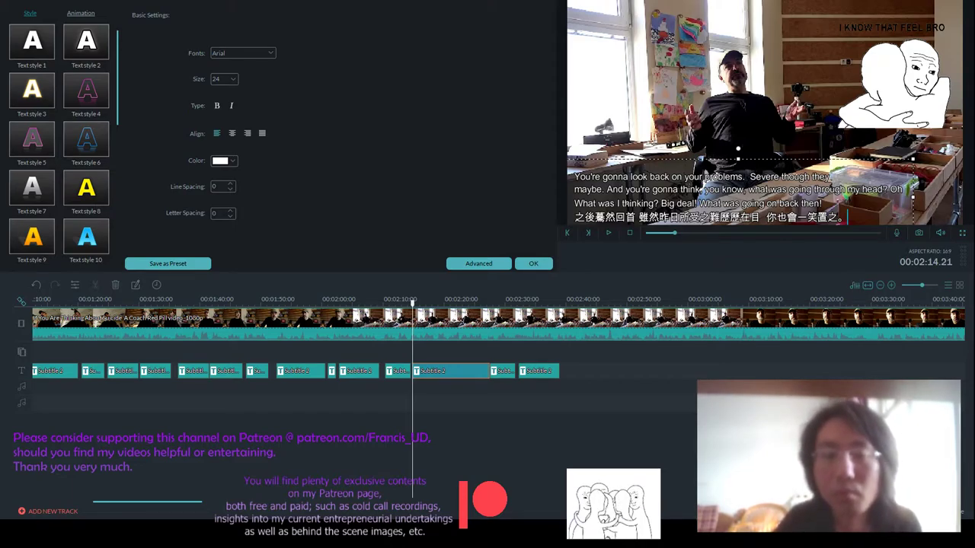
{"action": "type", "text": "怕"}
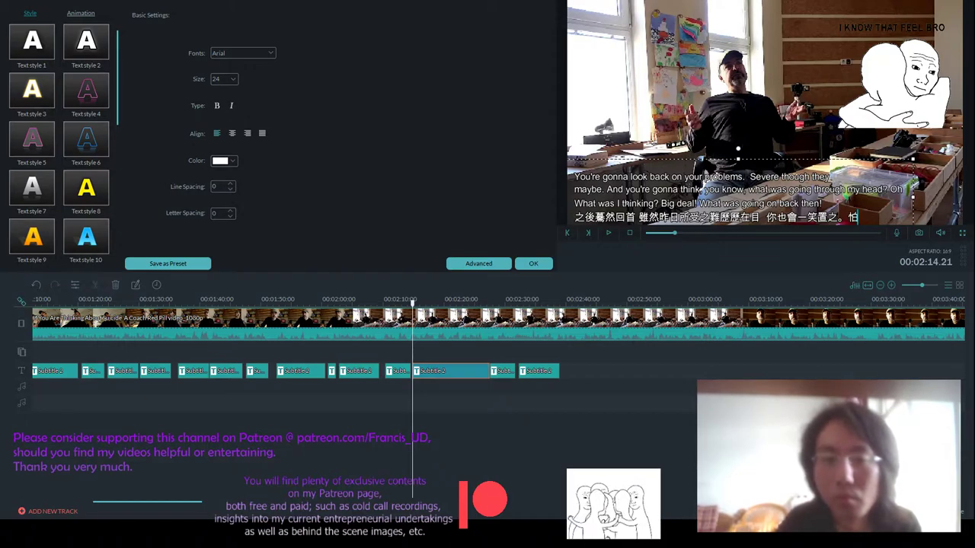
{"action": "type", "text": "三小了"}
{"action": "key", "text": "BackSpace"}
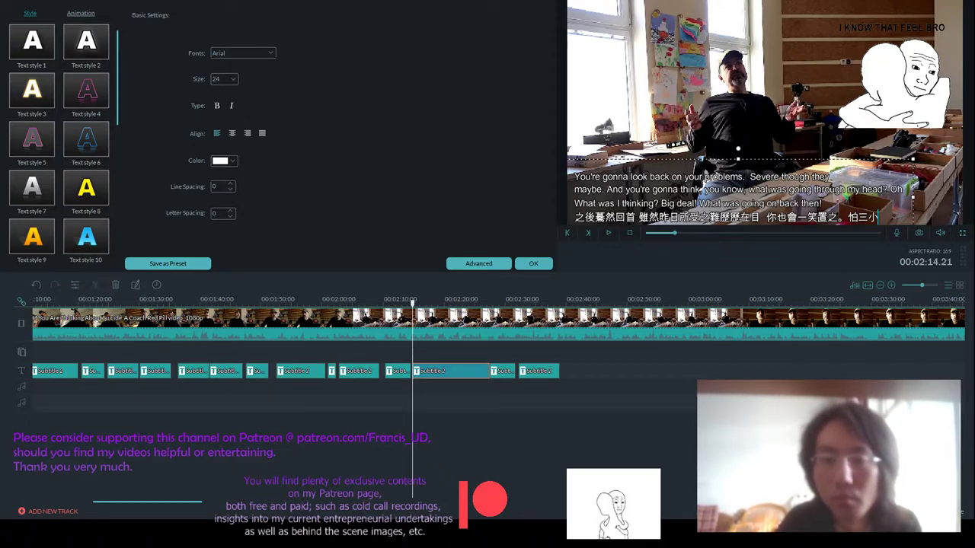
{"action": "type", "text": "啦！"}
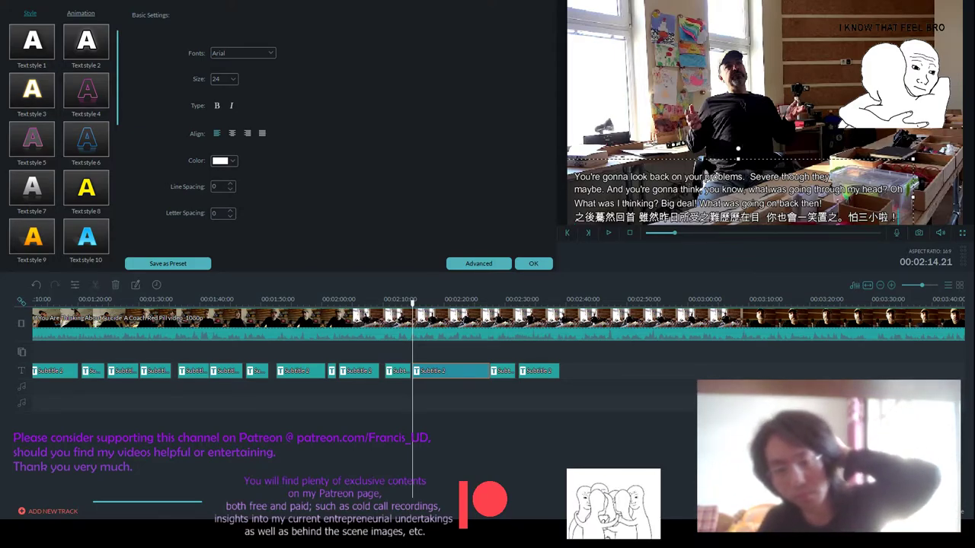
{"action": "left_click", "coordinate": [533, 263]}
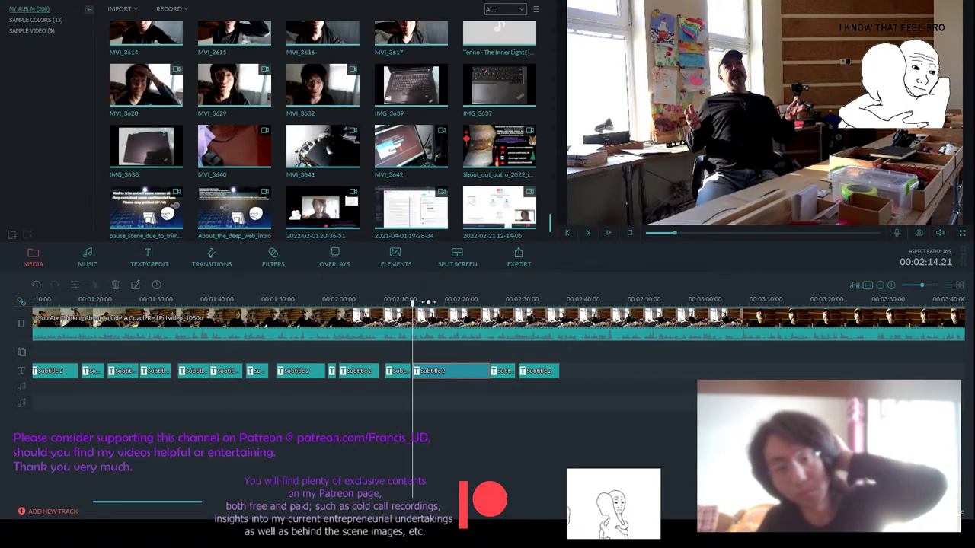
- Replay the speech from 00:02:30.19 and complete the last subtitle's English as "The more you live the more you realise that the problems you confronted,"
{"action": "left_click_drag", "start_coordinate": [415, 304], "coordinate": [509, 304]}
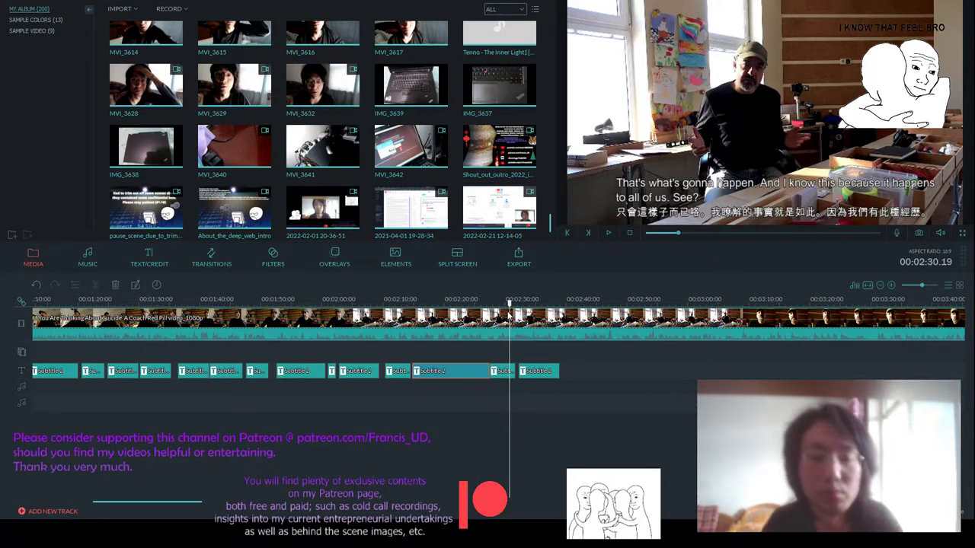
{"action": "left_click", "coordinate": [609, 232]}
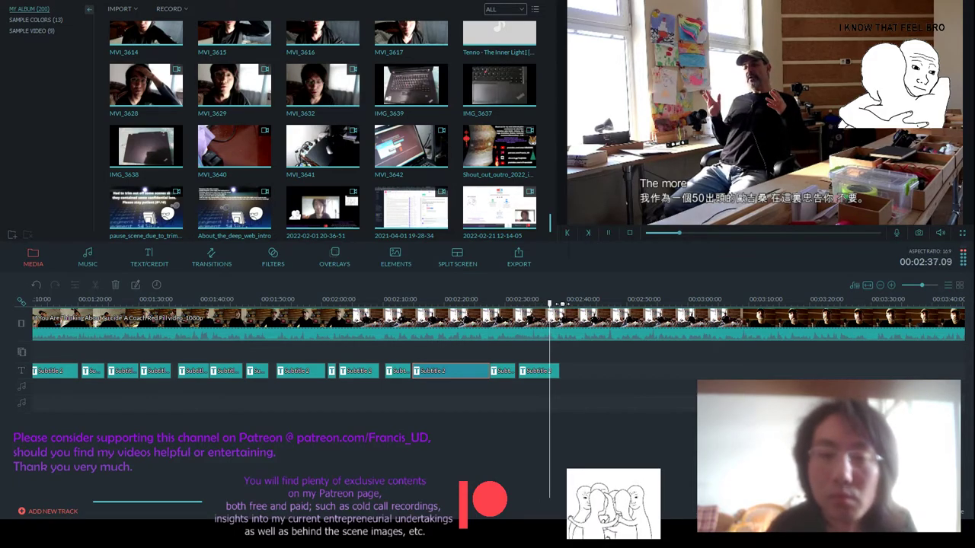
{"action": "double_click", "coordinate": [538, 371]}
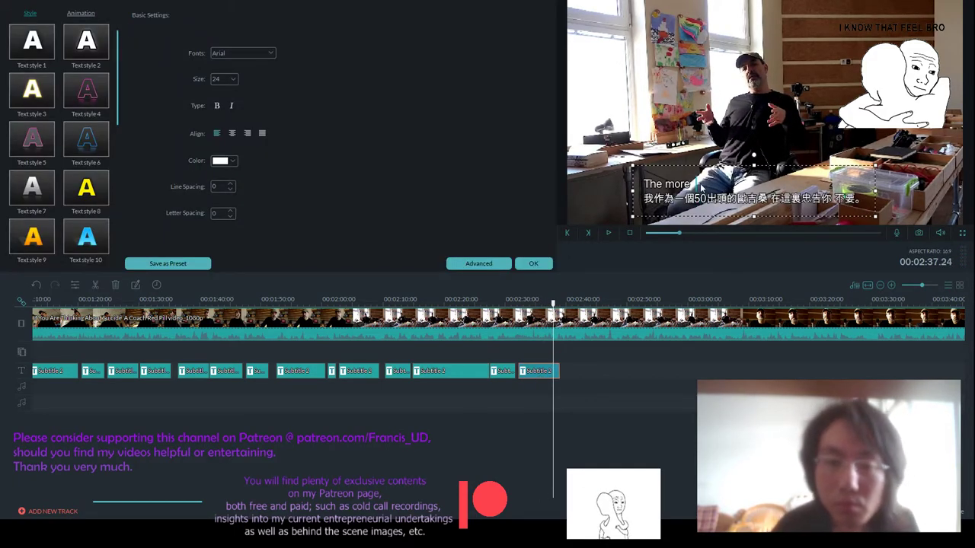
{"action": "type", "text": "y"}
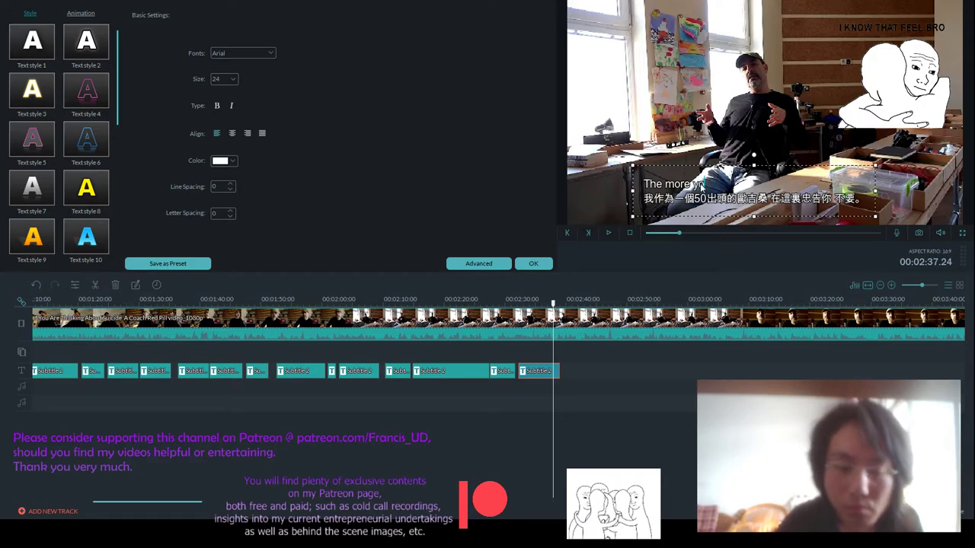
{"action": "type", "text": "ou live"}
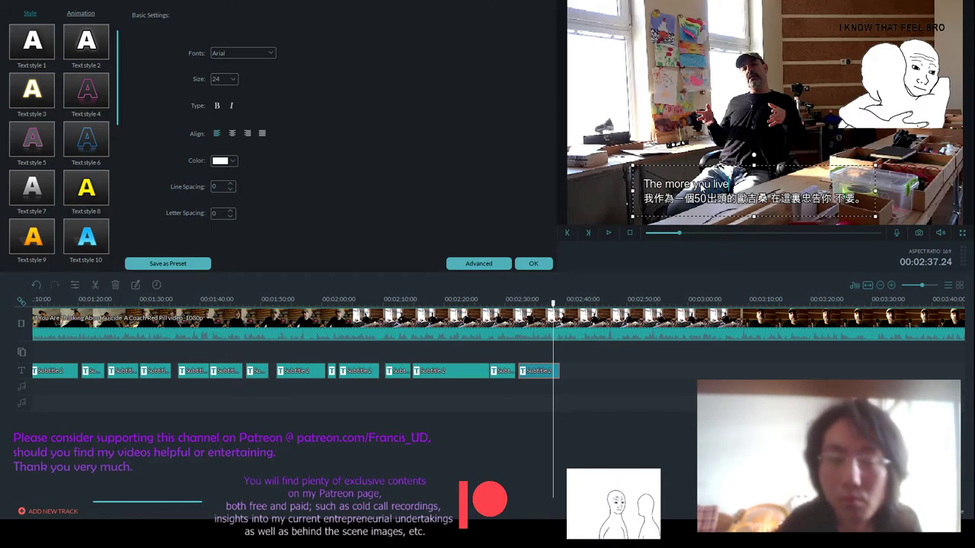
{"action": "left_click", "coordinate": [462, 263]}
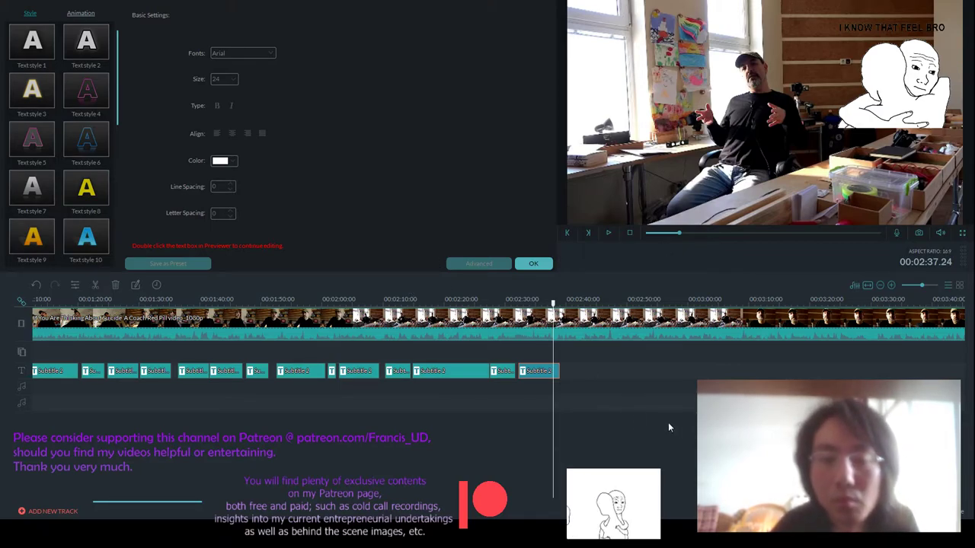
- Lengthen the last subtitle clip to end at about 00:02:41.14 and replay it from 00:02:35.04
{"action": "left_click", "coordinate": [556, 371]}
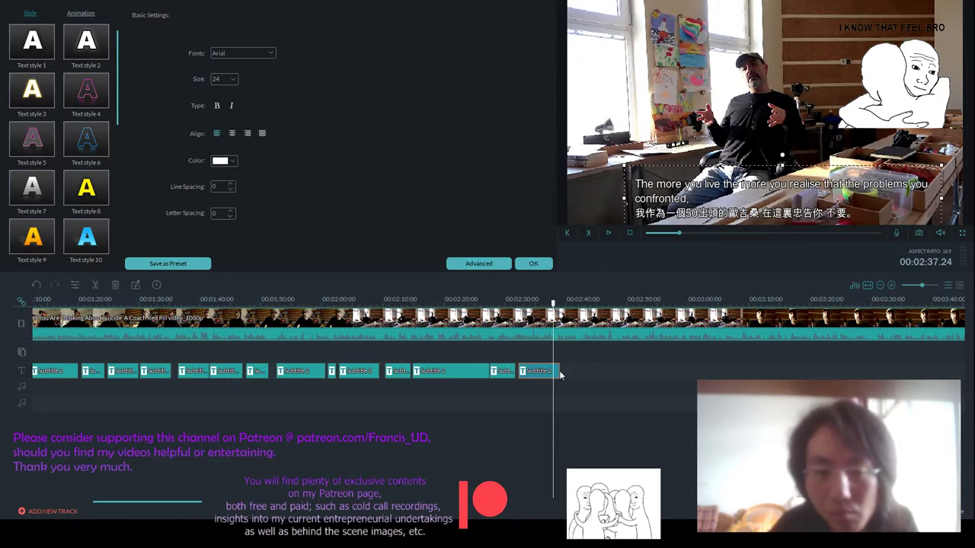
{"action": "left_click_drag", "start_coordinate": [568, 371], "coordinate": [575, 371]}
{"action": "left_click", "coordinate": [576, 320]}
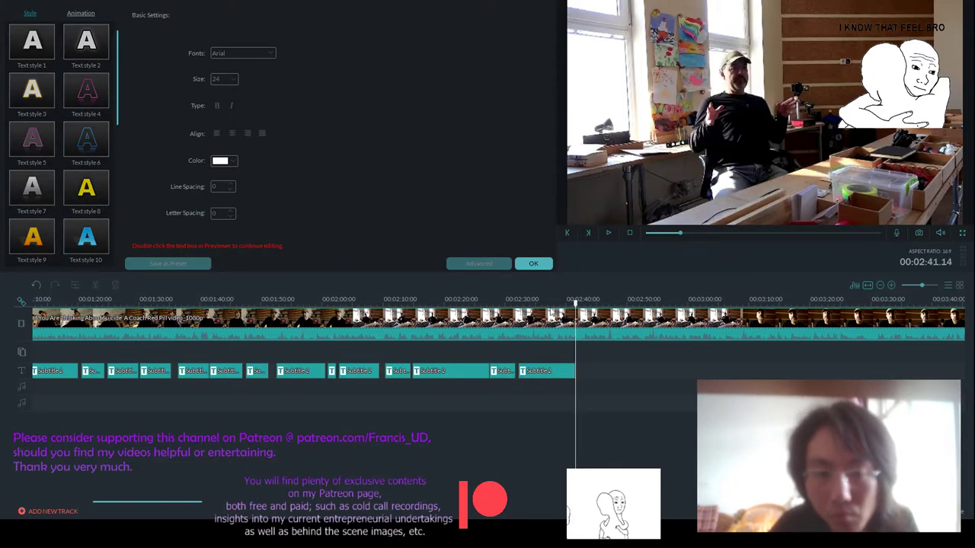
{"action": "left_click_drag", "start_coordinate": [574, 303], "coordinate": [536, 303]}
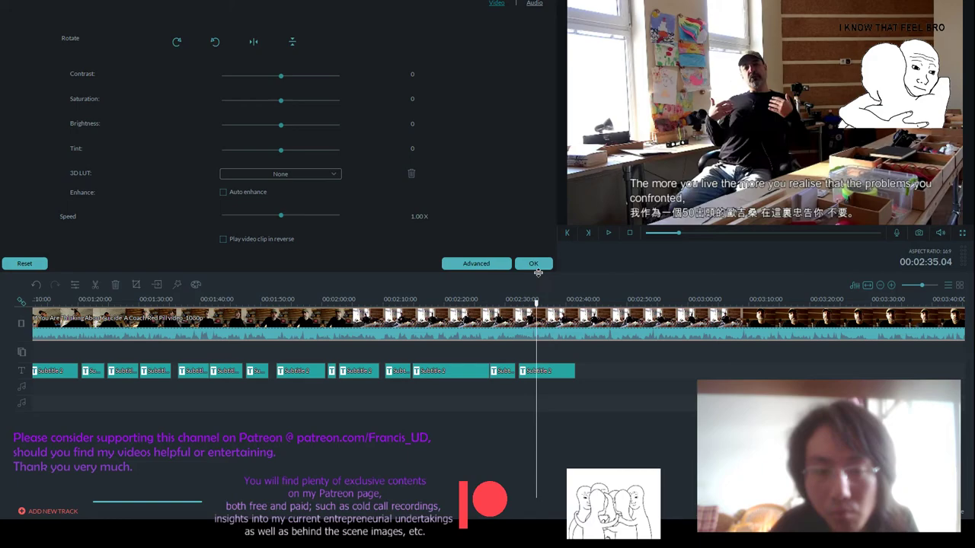
{"action": "left_click", "coordinate": [544, 262]}
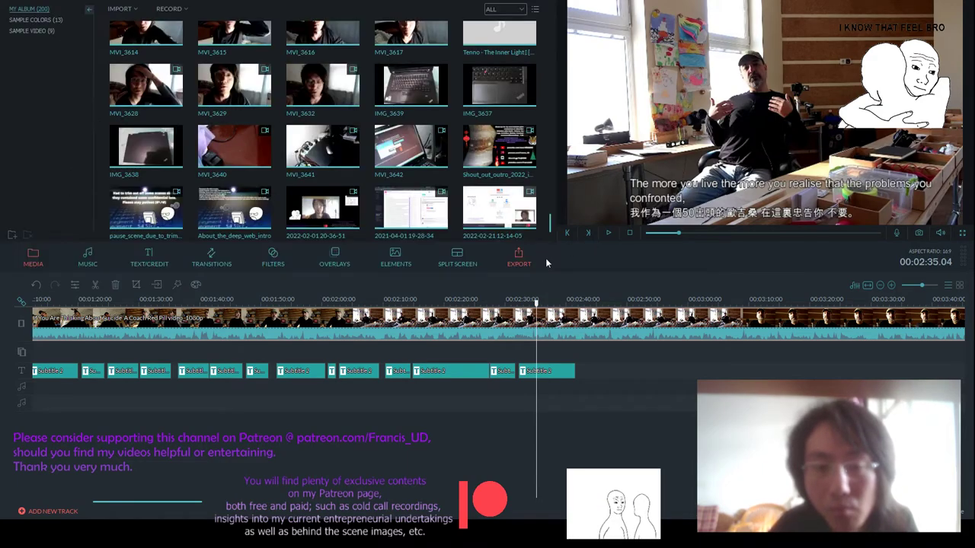
{"action": "left_click", "coordinate": [609, 234]}
- Continue the last subtitle's English text after "confronted," with "severe though they may be, they are transistory."
{"action": "double_click", "coordinate": [561, 371]}
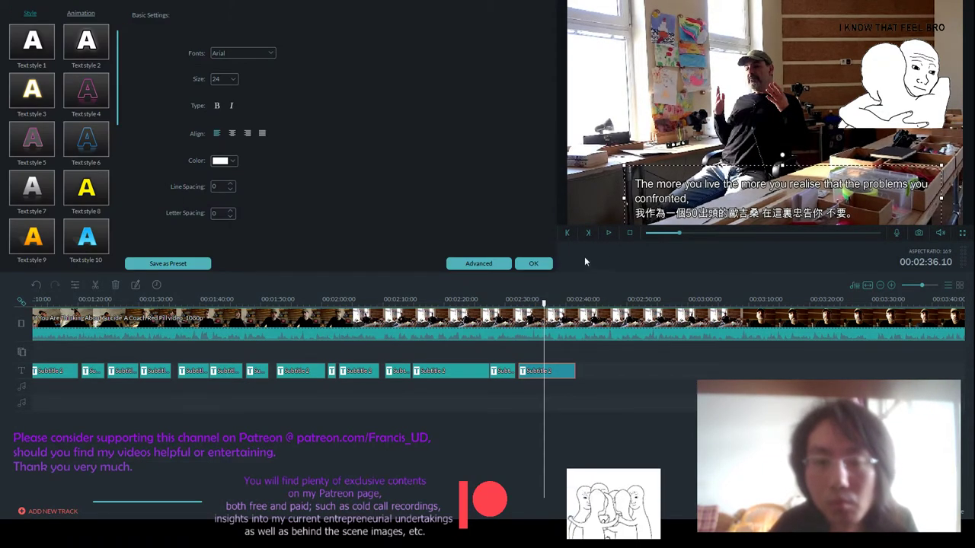
{"action": "left_click", "coordinate": [487, 263]}
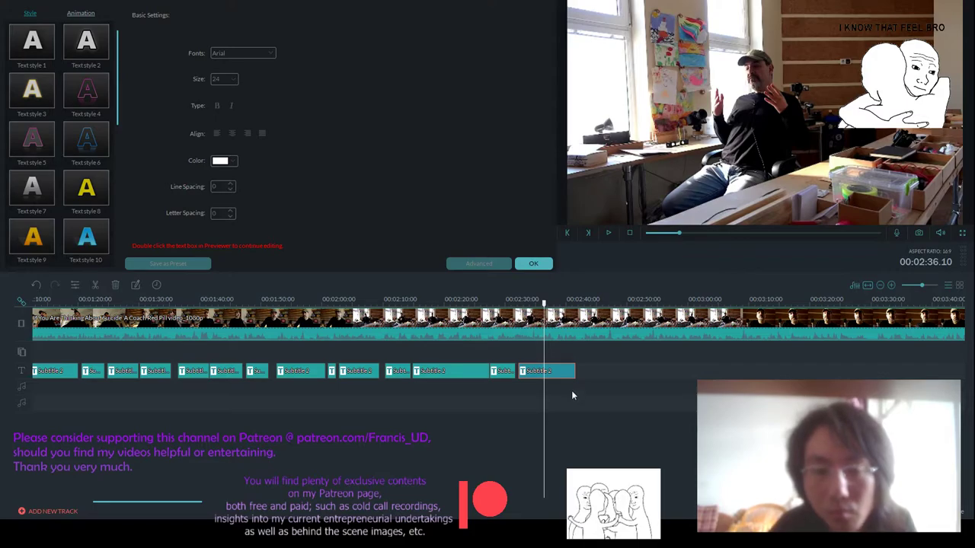
{"action": "double_click", "coordinate": [705, 199]}
{"action": "type", "text": "severe th"}
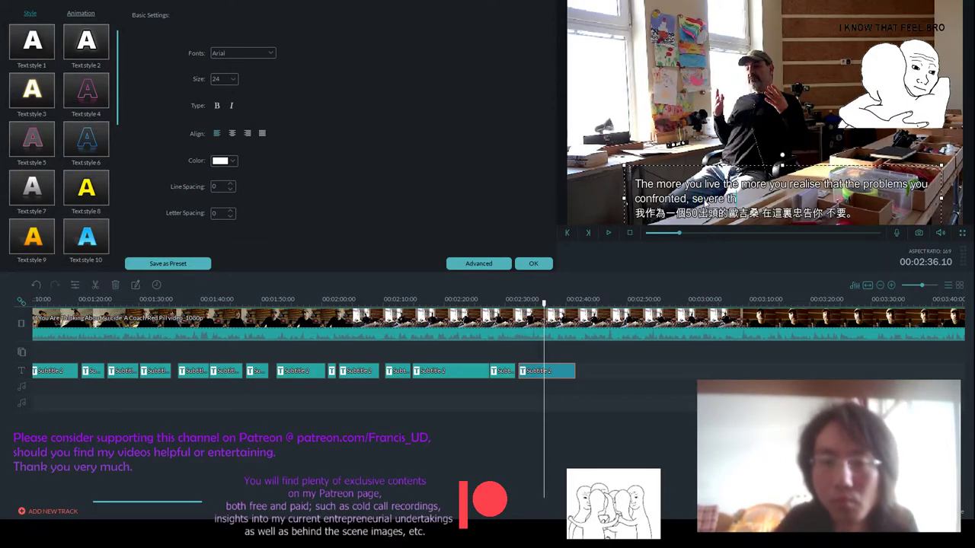
{"action": "type", "text": "ough they maybe"}
{"action": "key", "text": "BackSpace"}
{"action": "key", "text": "BackSpace"}
{"action": "type", "text": "be, they"}
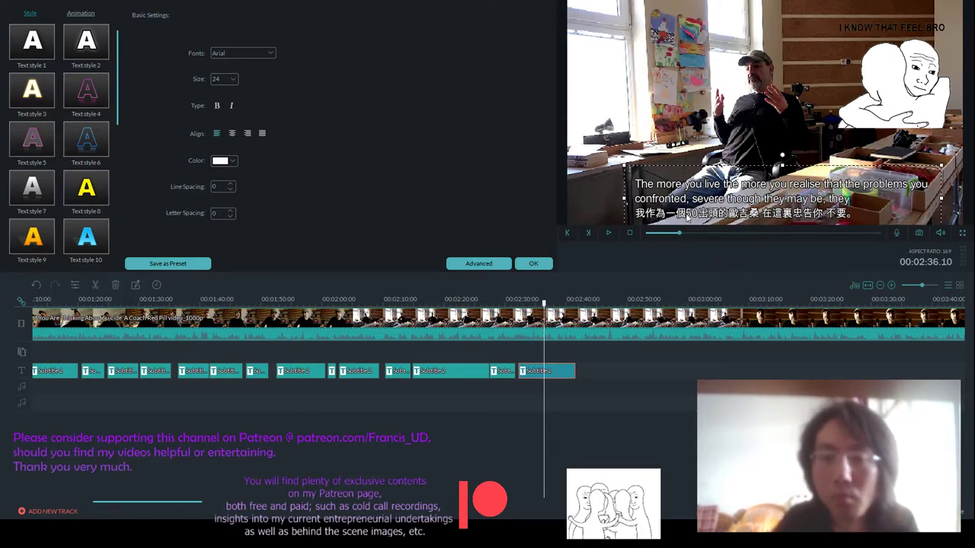
{"action": "type", "text": " are transistory."}
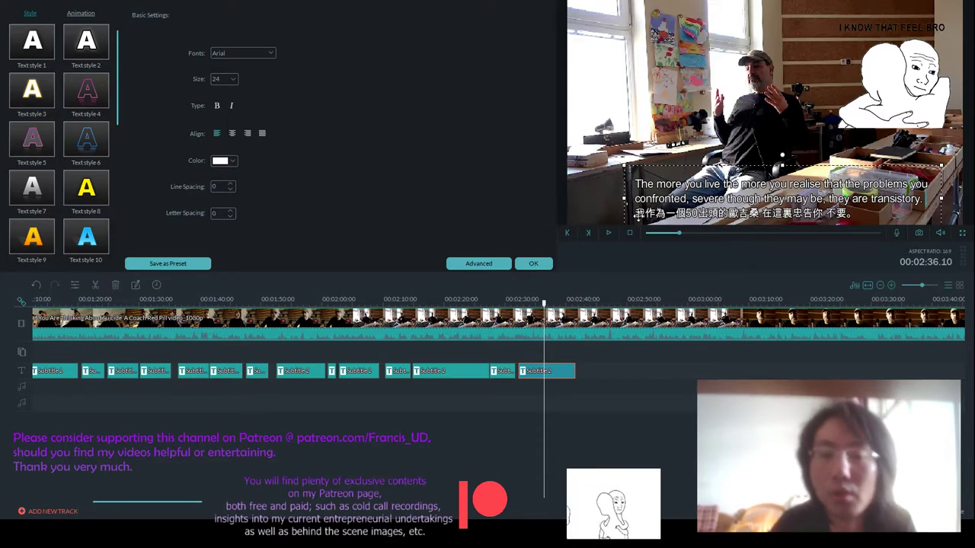
- Replace the last subtitle's old Chinese line with "隨著你年紀漸長，你會逐漸認識到"
{"action": "left_click_drag", "start_coordinate": [634, 214], "coordinate": [849, 220]}
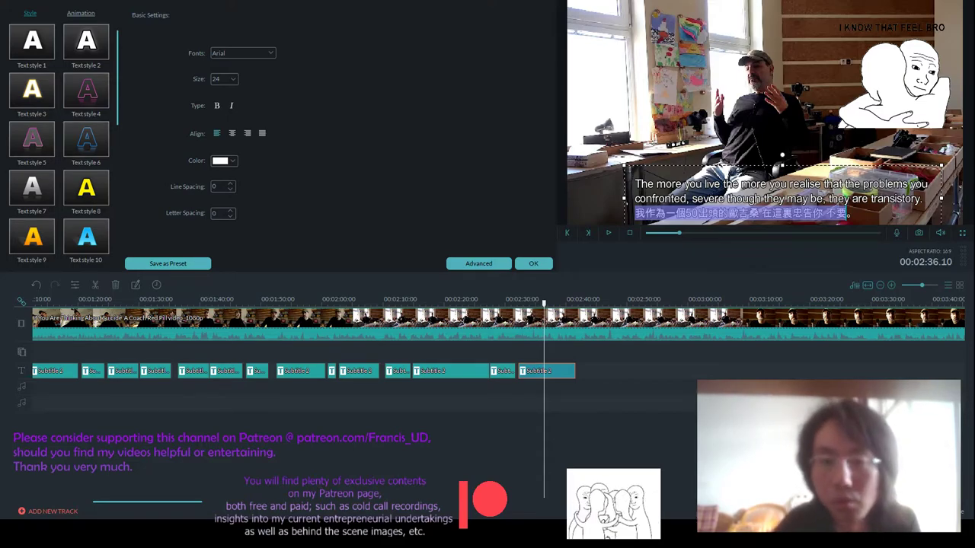
{"action": "left_click", "coordinate": [710, 216]}
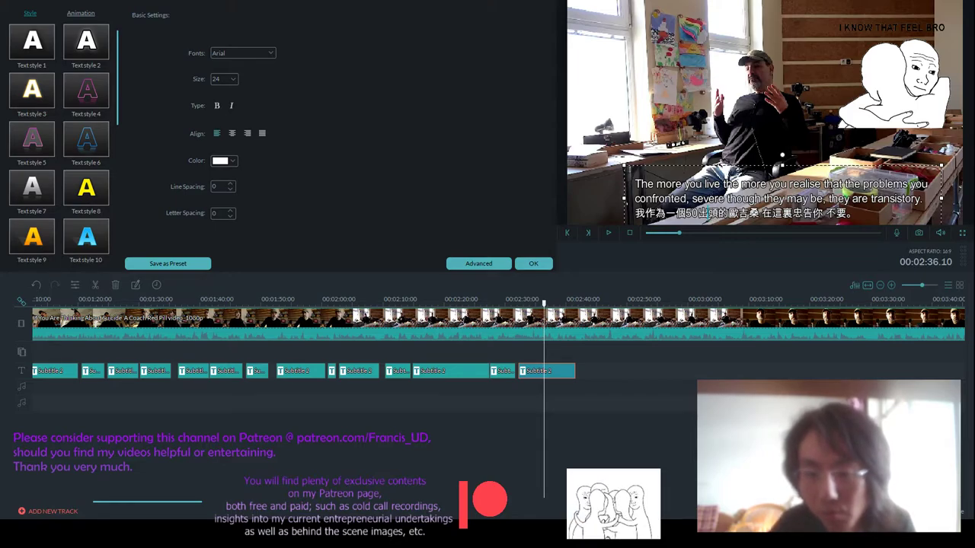
{"action": "left_click_drag", "start_coordinate": [632, 215], "coordinate": [842, 261]}
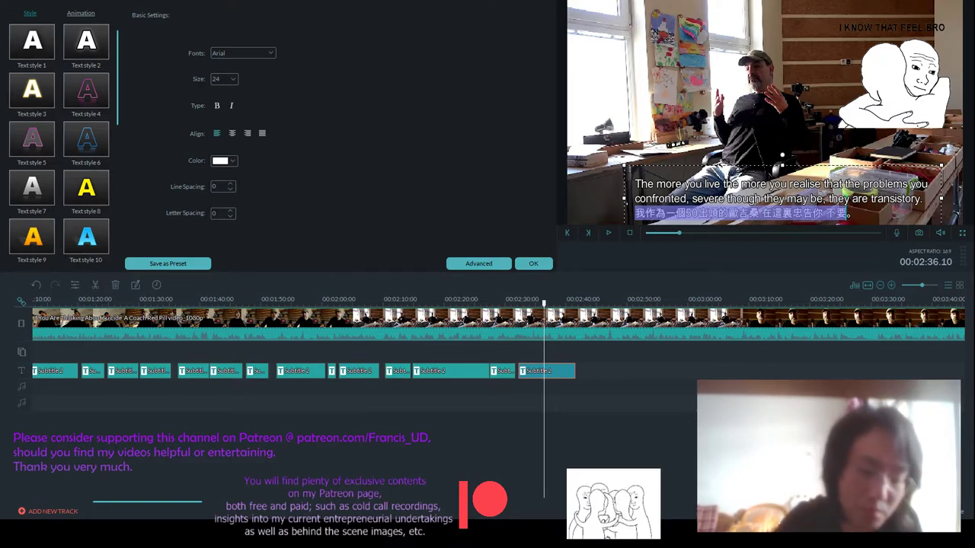
{"action": "type", "text": "隨著"}
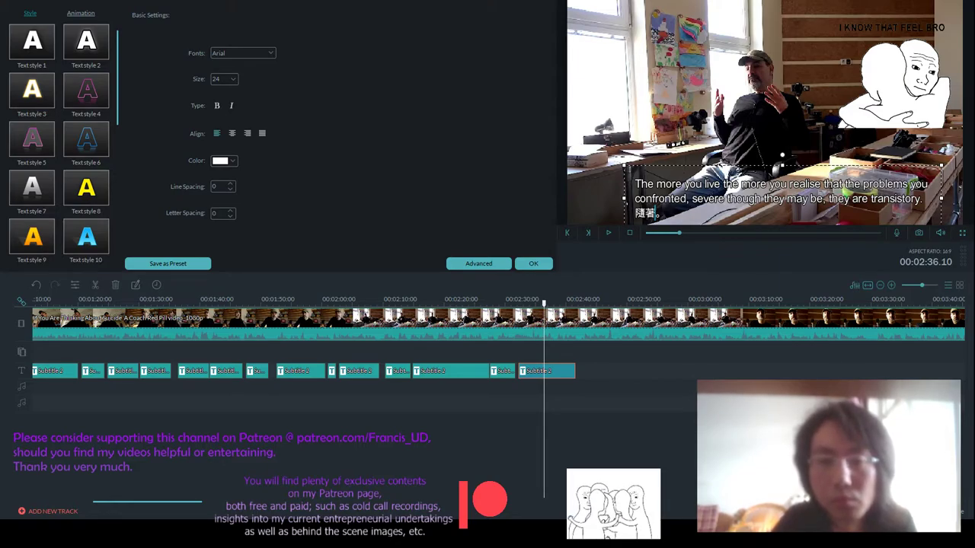
{"action": "type", "text": "你年紀"}
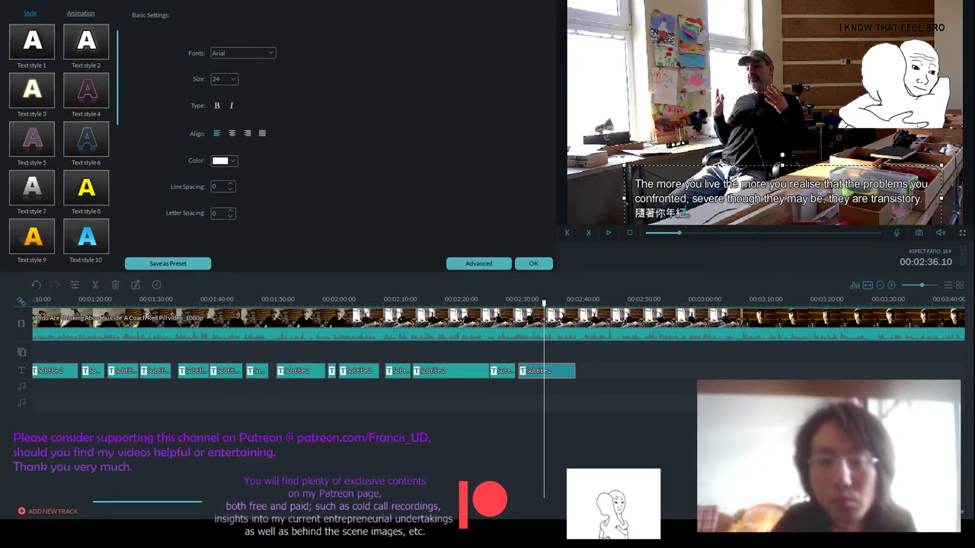
{"action": "type", "text": "漸長"}
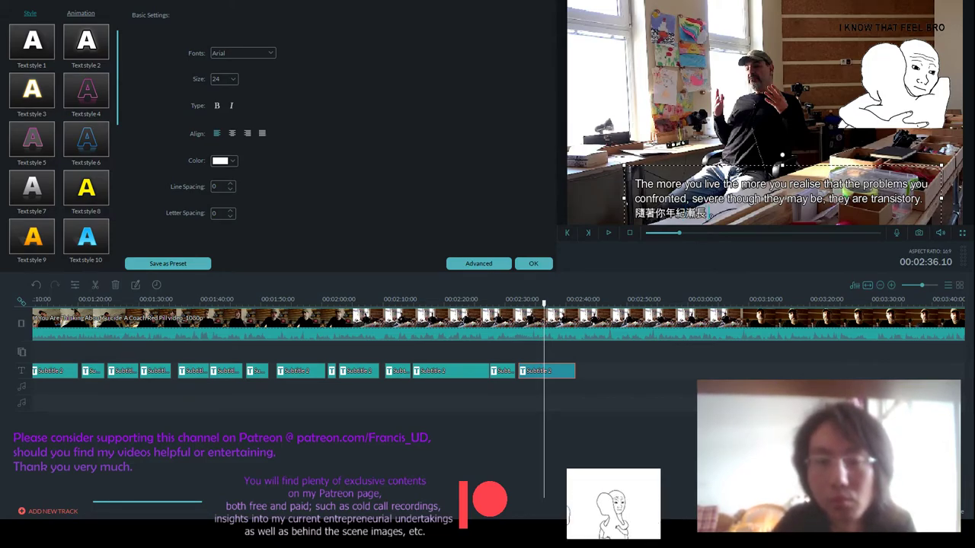
{"action": "type", "text": "，你會"}
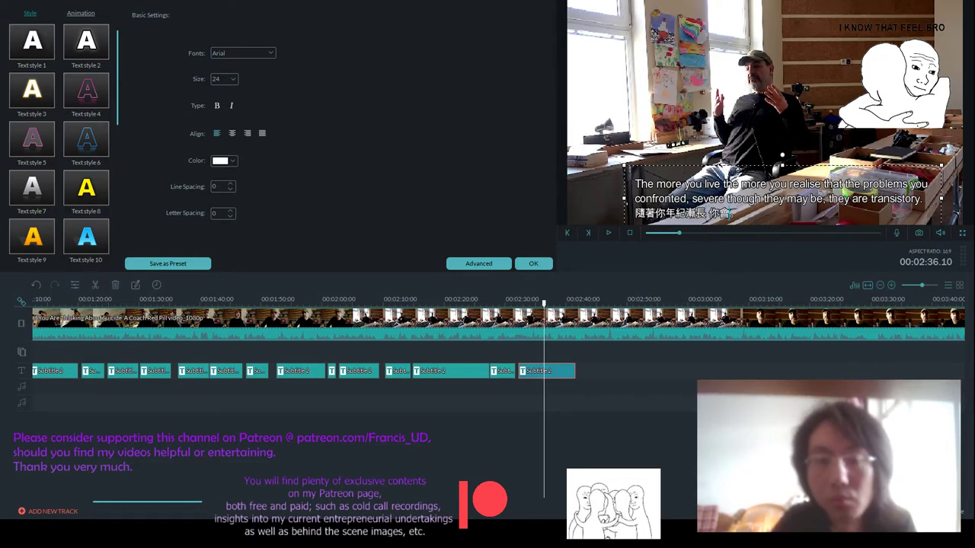
{"action": "type", "text": "逐漸"}
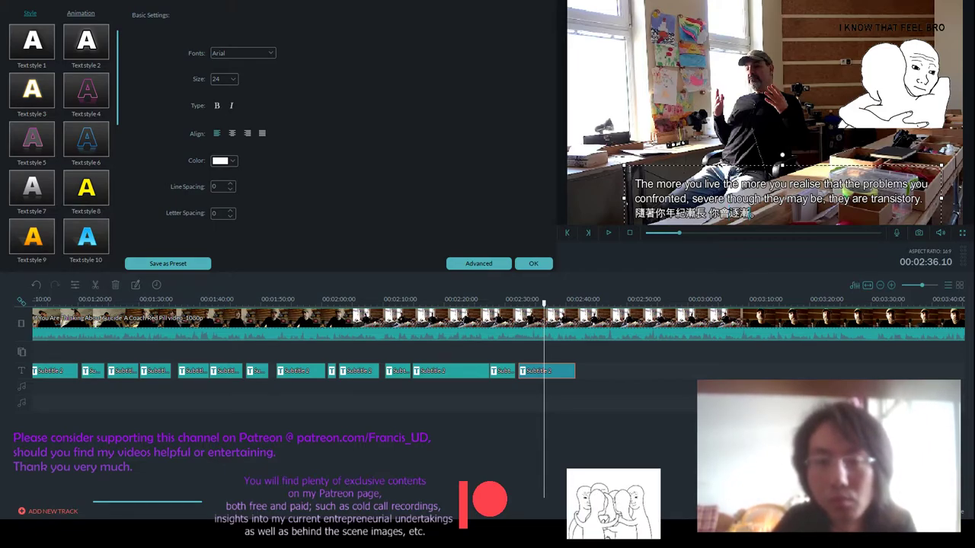
{"action": "type", "text": "認識到 "}
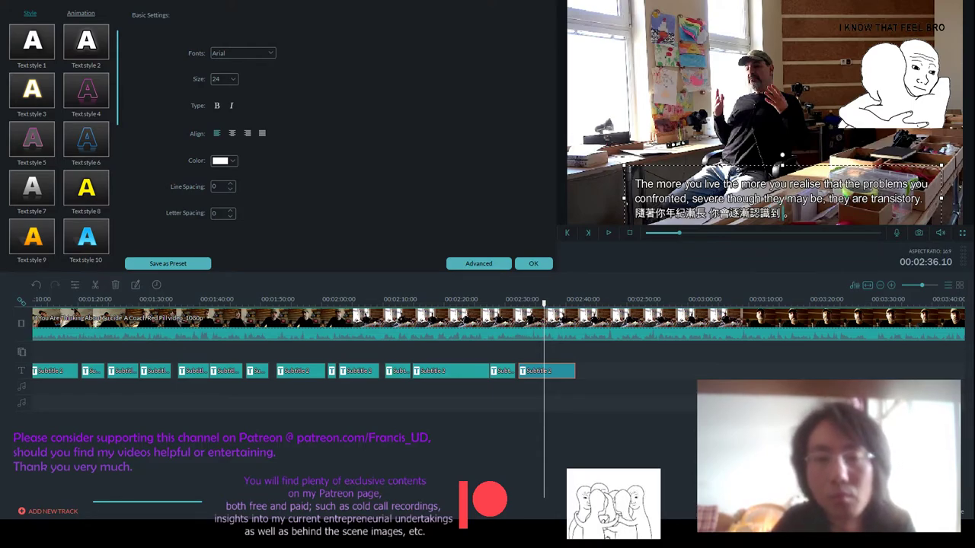
- Complete the last subtitle's Chinese line by adding "無論多嚴重的困難跟問題，都是暫時的" before the closing full stop
{"action": "type", "text": "無論多"}
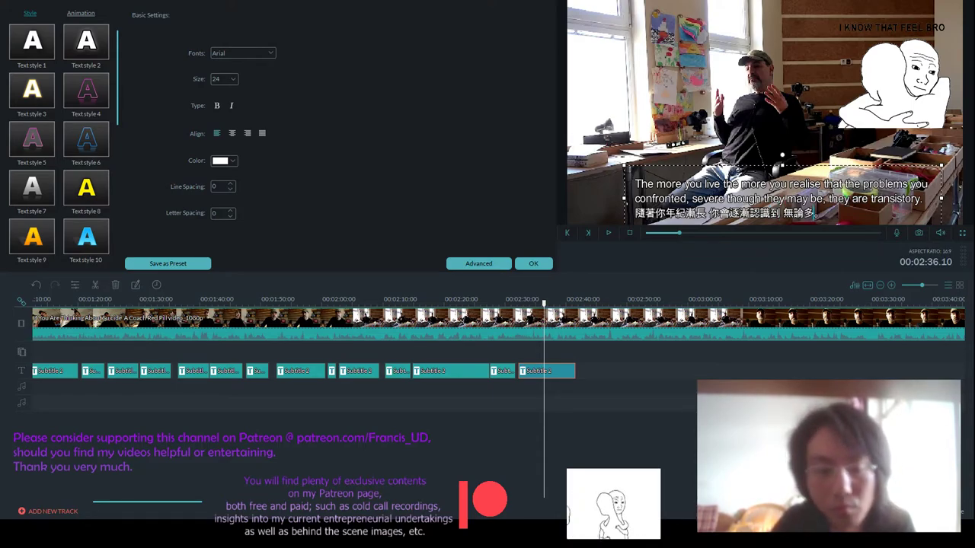
{"action": "type", "text": "嚴重"}
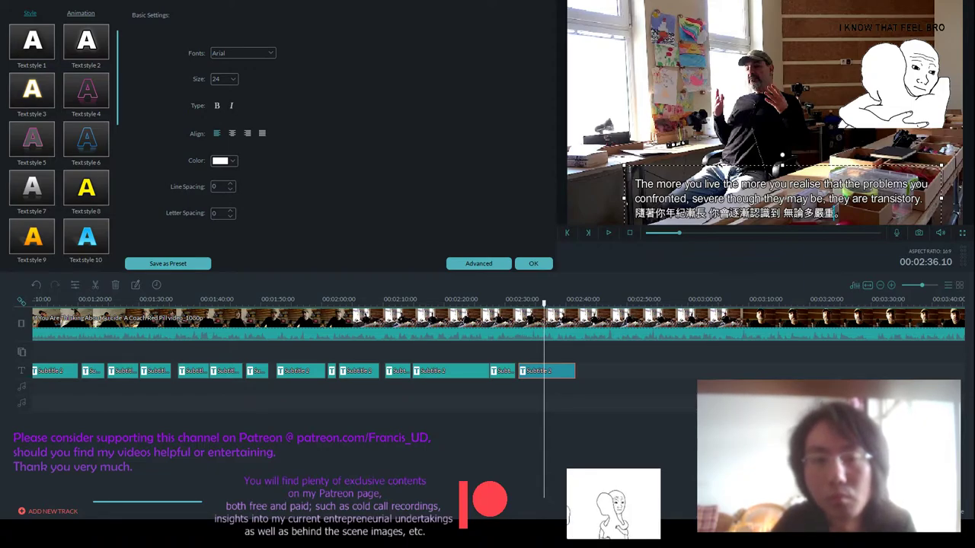
{"action": "type", "text": "的困難"}
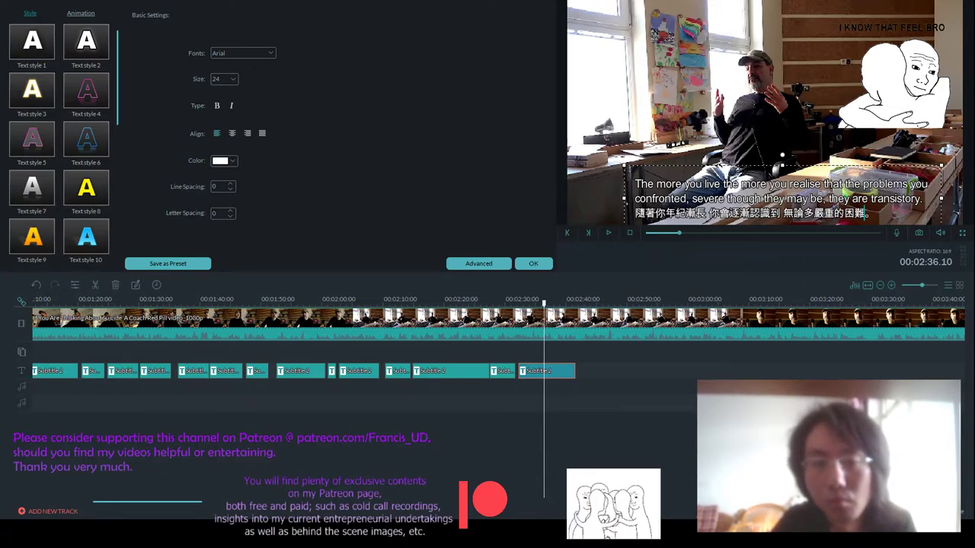
{"action": "type", "text": "跟問題，"}
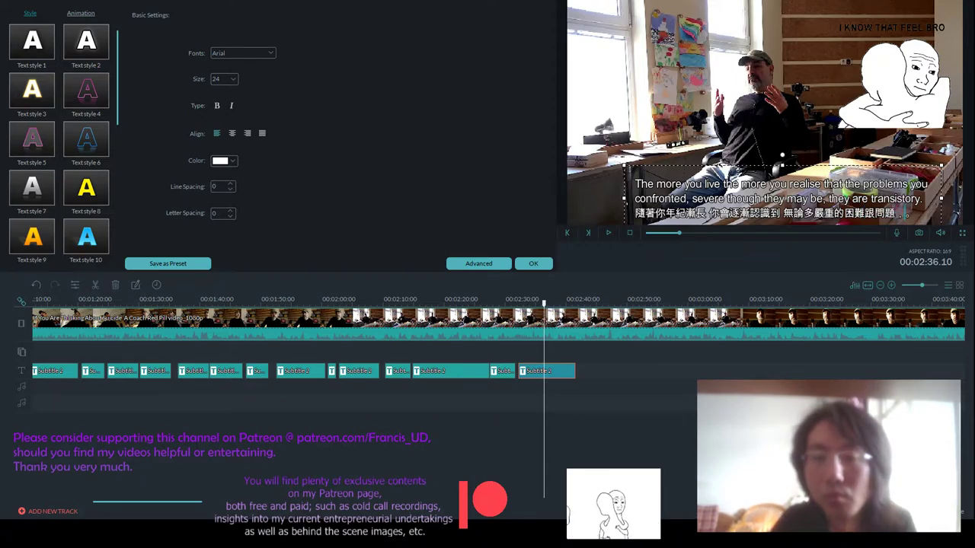
{"action": "type", "text": "都是"}
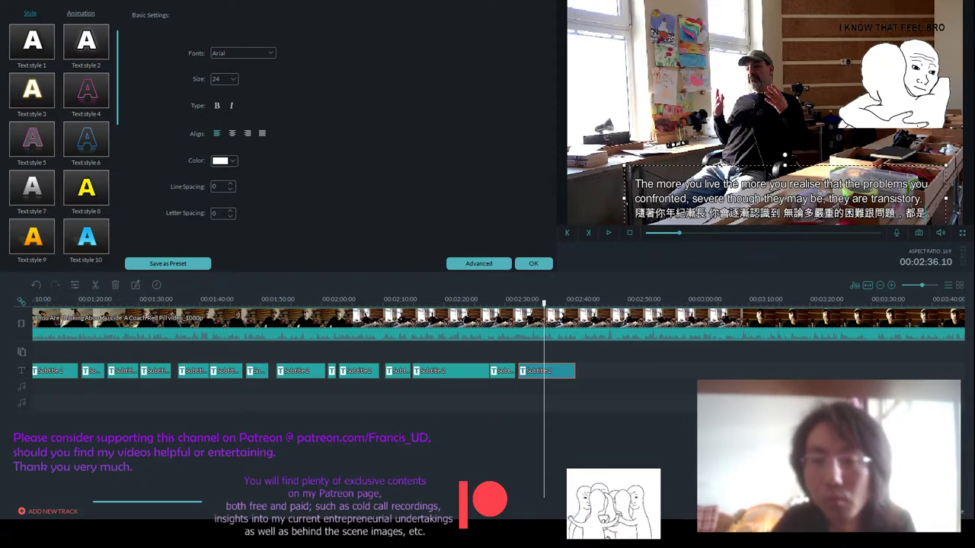
{"action": "type", "text": "暫時的"}
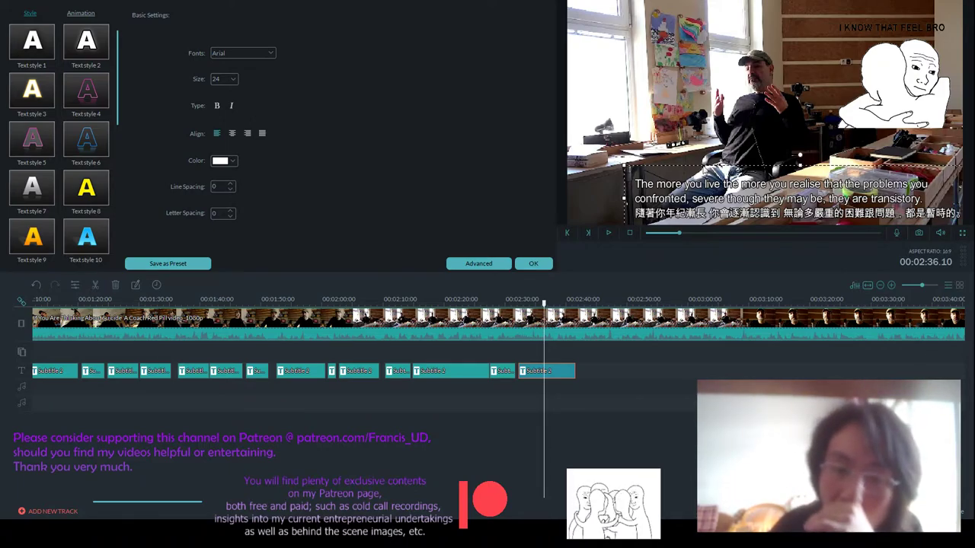
- Shift the last subtitle's text block left and slightly up to fit the Chinese line in the frame, and apply the text edit
{"action": "left_click_drag", "start_coordinate": [706, 165], "coordinate": [673, 161]}
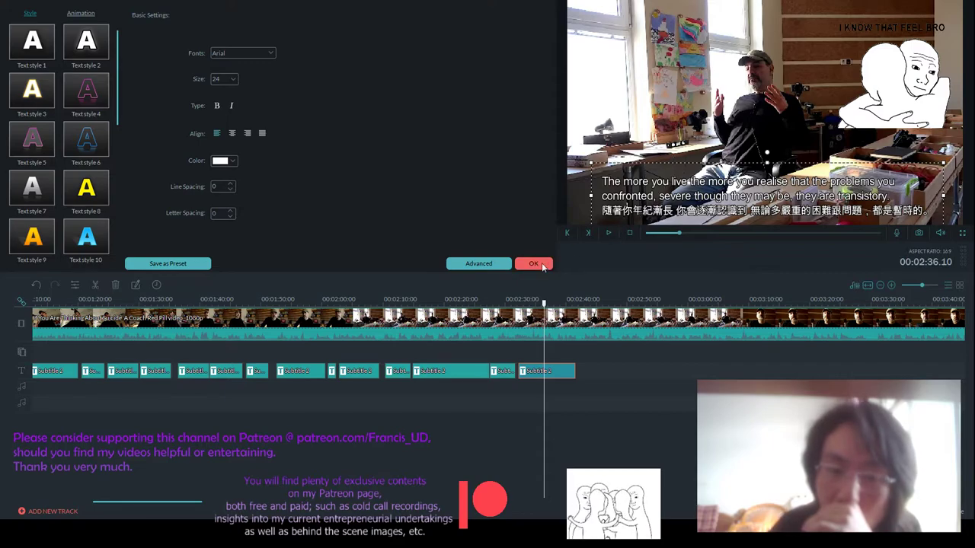
{"action": "left_click", "coordinate": [543, 267]}
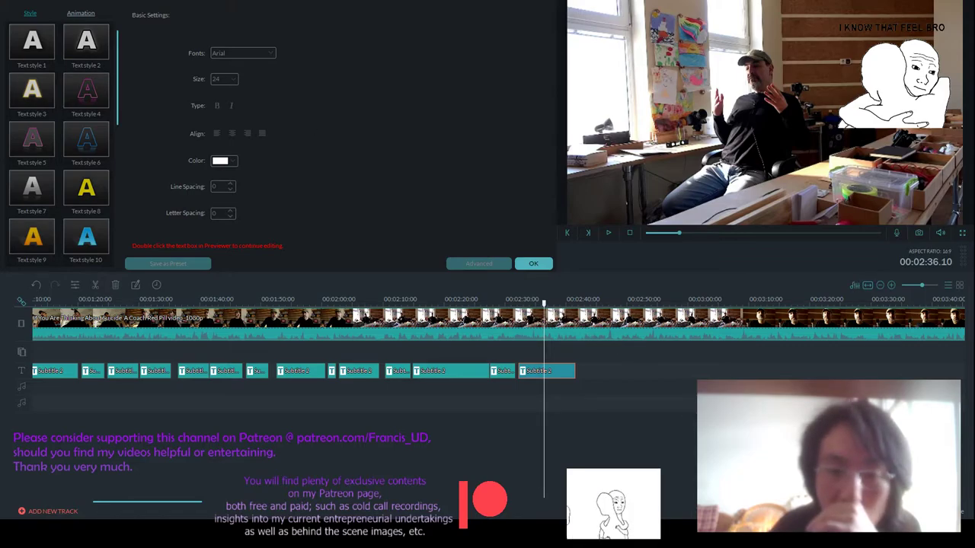
{"action": "left_click", "coordinate": [532, 264]}
- Play the speech from 00:02:36.10, lengthen the last subtitle clip to end at about 00:02:43, and replay its final seconds
{"action": "left_click", "coordinate": [607, 232]}
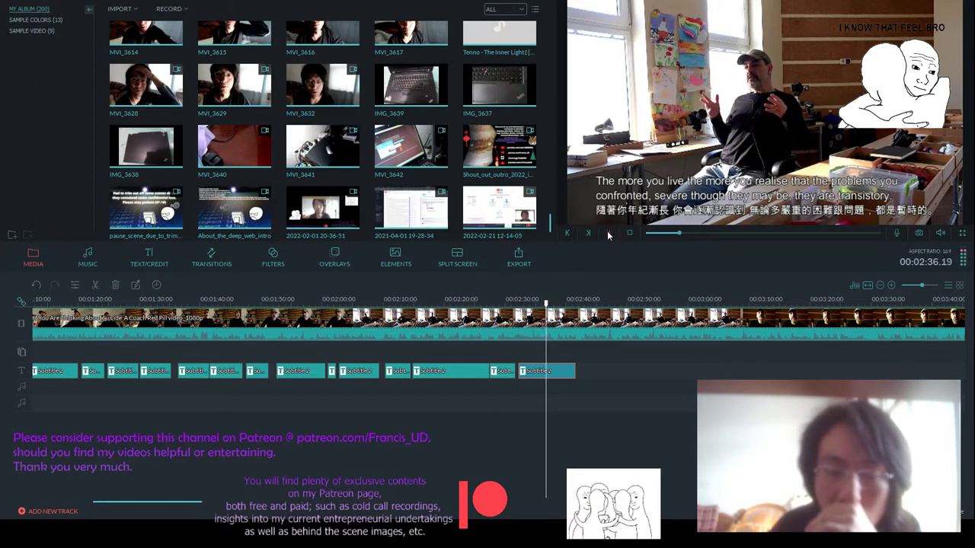
{"action": "scroll", "coordinate": [447, 302], "scroll_direction": "down", "scroll_amount": 3}
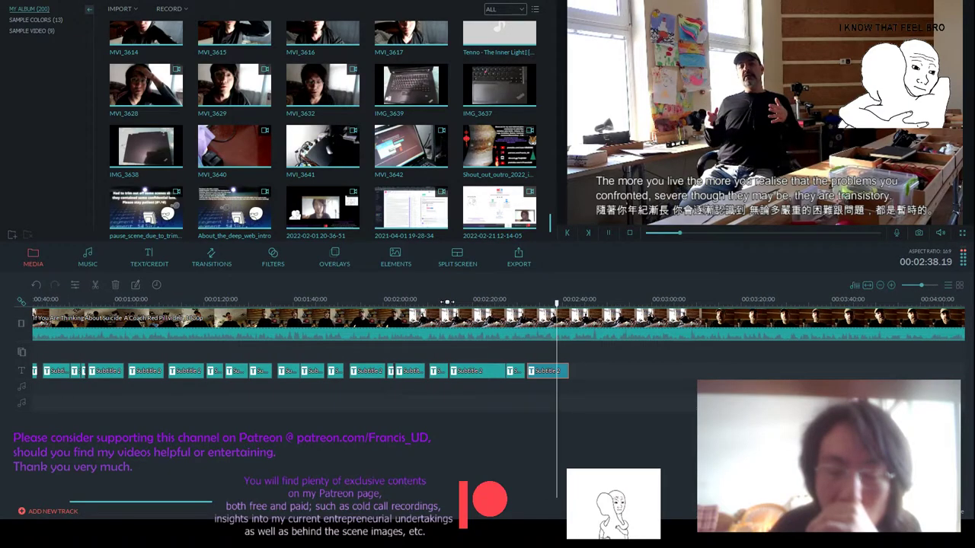
{"action": "left_click", "coordinate": [607, 233]}
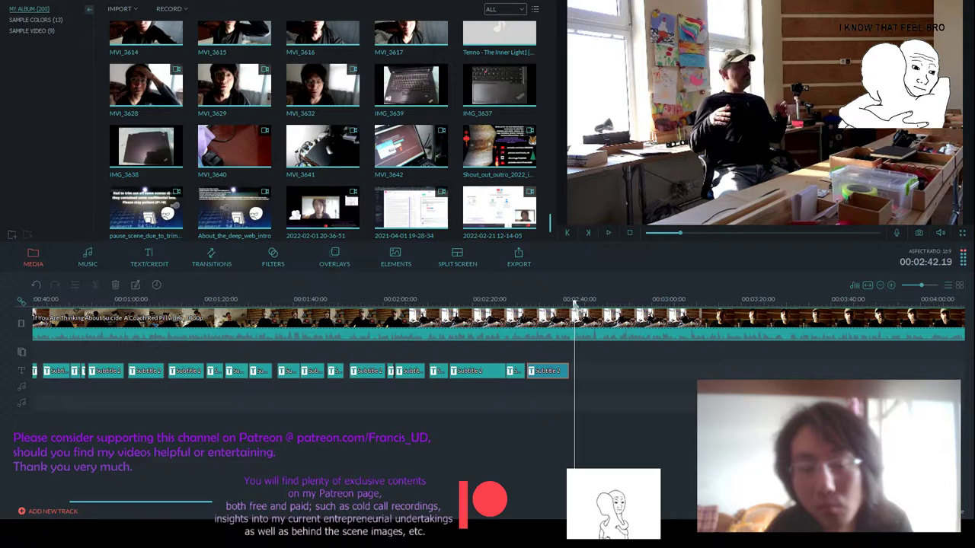
{"action": "left_click", "coordinate": [562, 299]}
{"action": "key", "text": "space"}
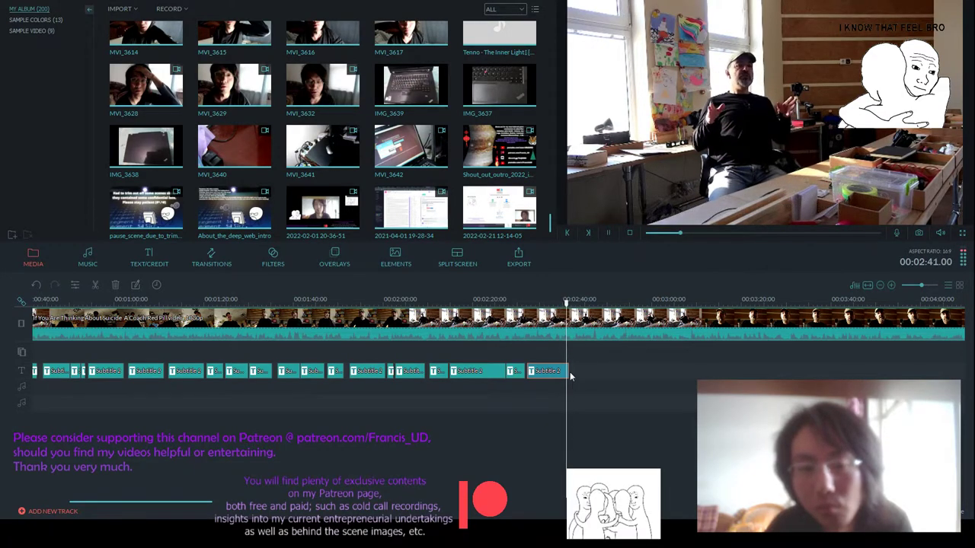
{"action": "left_click_drag", "start_coordinate": [570, 373], "coordinate": [575, 374]}
{"action": "key", "text": "space"}
{"action": "left_click", "coordinate": [560, 299]}
{"action": "left_click", "coordinate": [607, 233]}
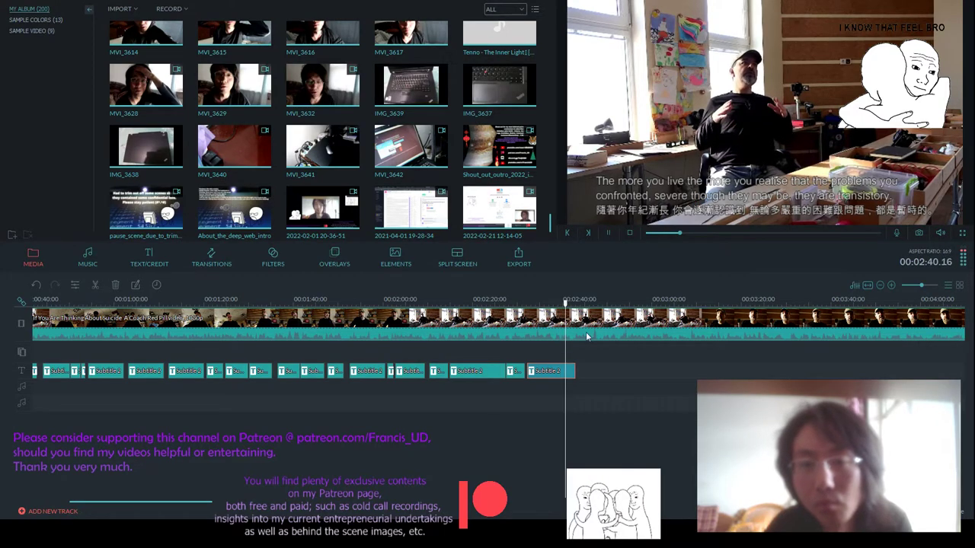
- Continue the last subtitle's English text after "transistory." with "No matter how serious the problem"
{"action": "double_click", "coordinate": [735, 219]}
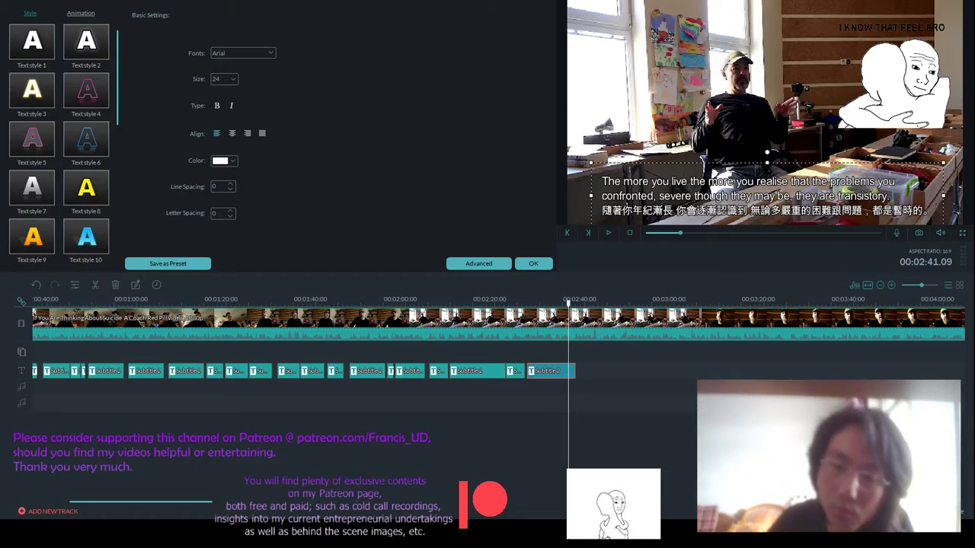
{"action": "type", "text": "No mat"}
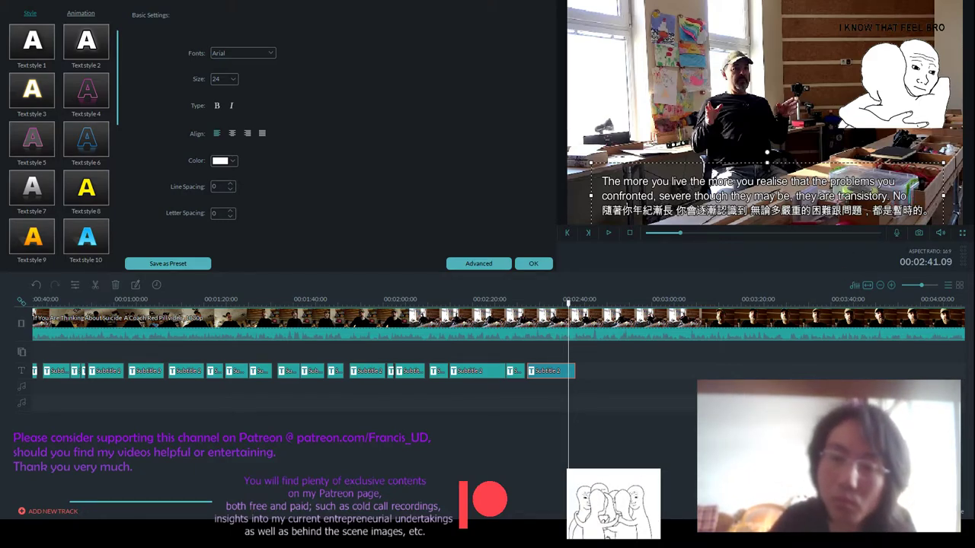
{"action": "key", "text": "BackSpace"}
{"action": "key", "text": "BackSpace"}
{"action": "key", "text": "BackSpace"}
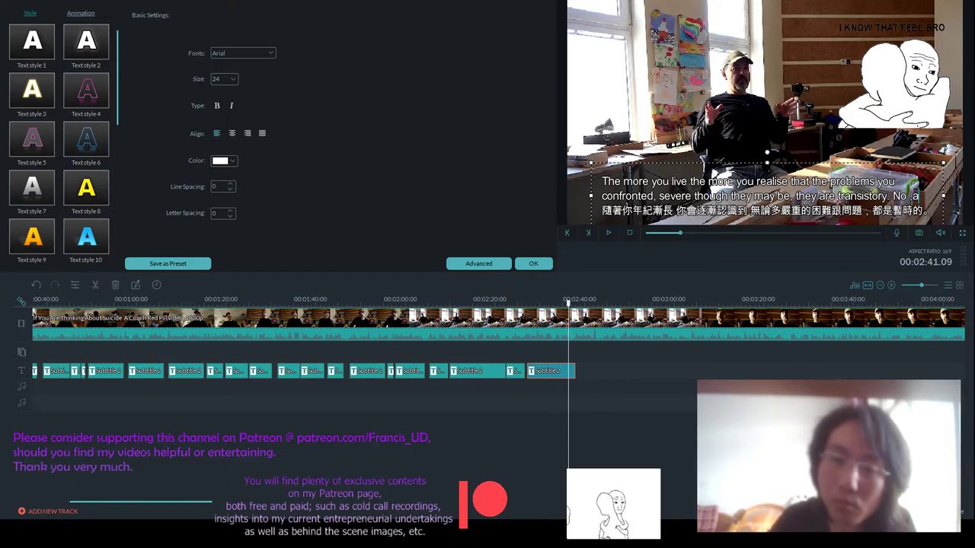
{"action": "type", "text": "matter"}
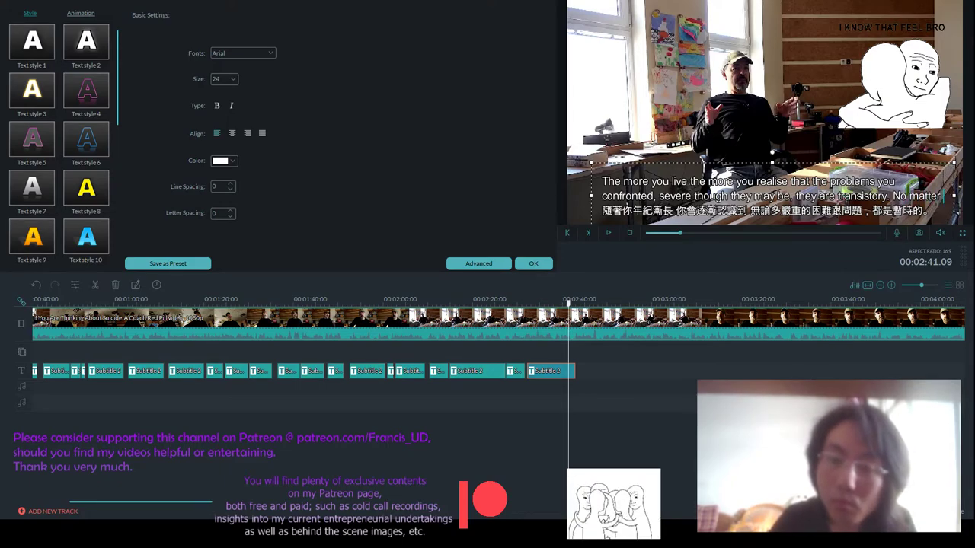
{"action": "type", "text": " how"}
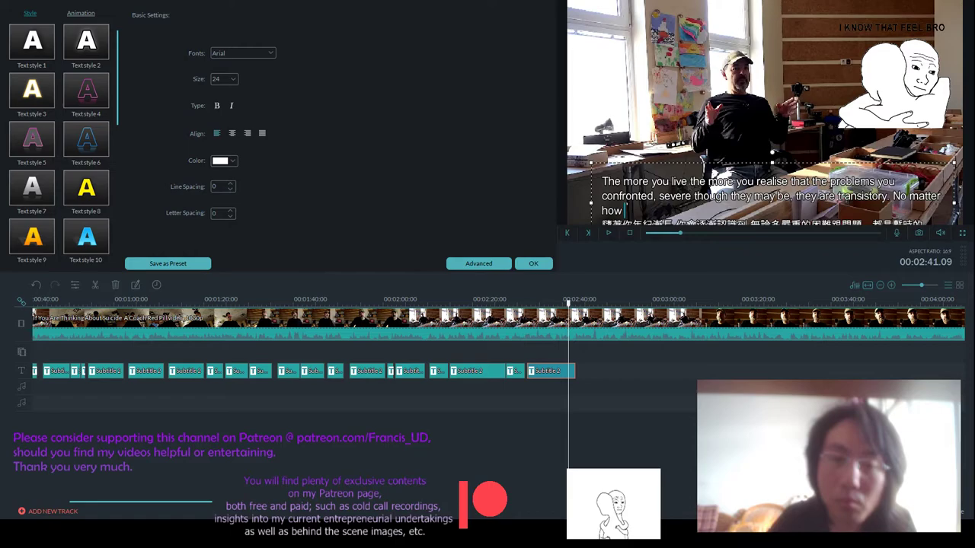
{"action": "type", "text": " serious the problem"}
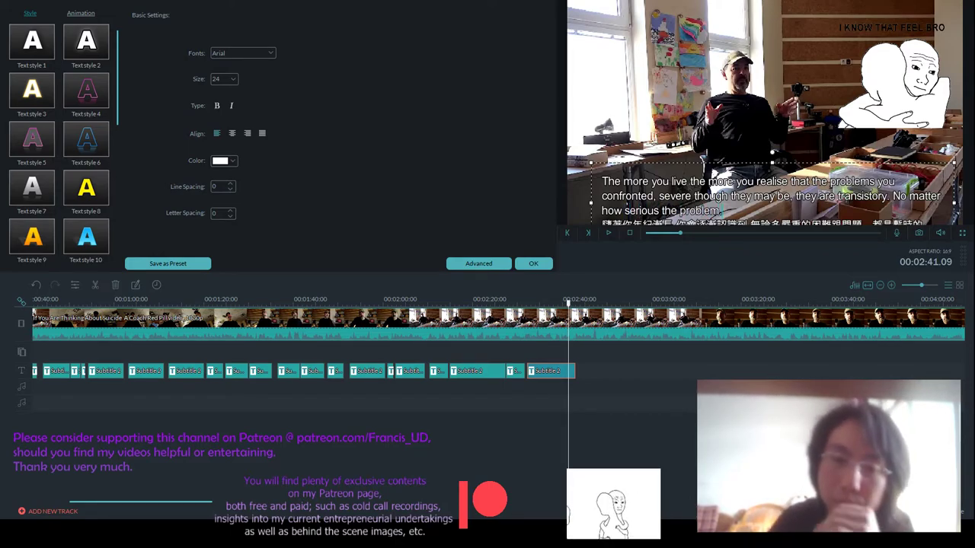
- Move the last subtitle's text block up and slightly left to fit all four lines in the frame, and apply the edit
{"action": "left_click_drag", "start_coordinate": [646, 162], "coordinate": [638, 152]}
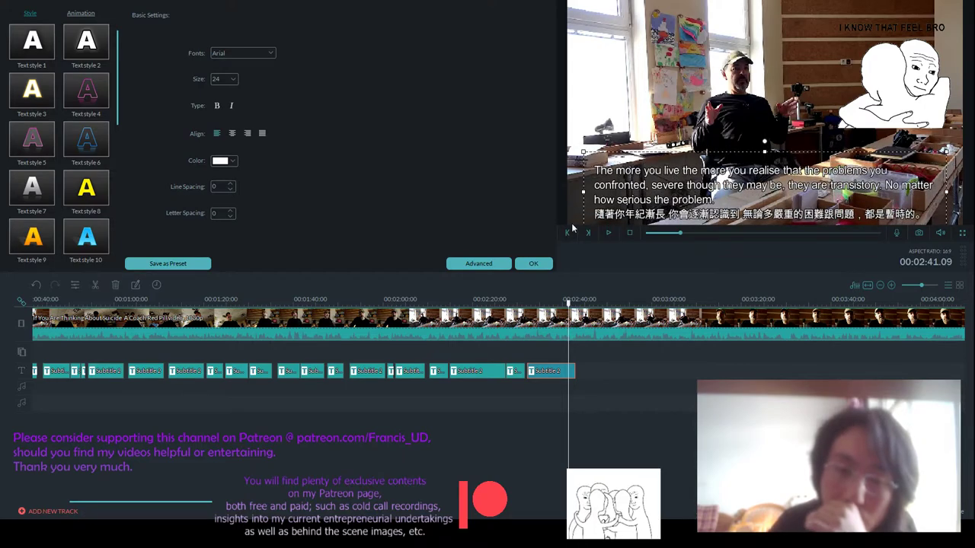
{"action": "left_click", "coordinate": [535, 263]}
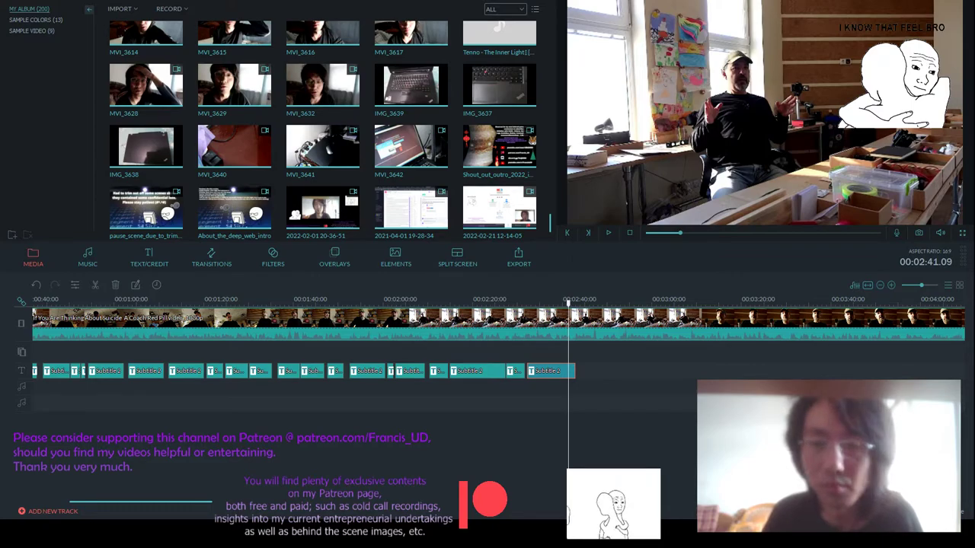
{"action": "double_click", "coordinate": [552, 371]}
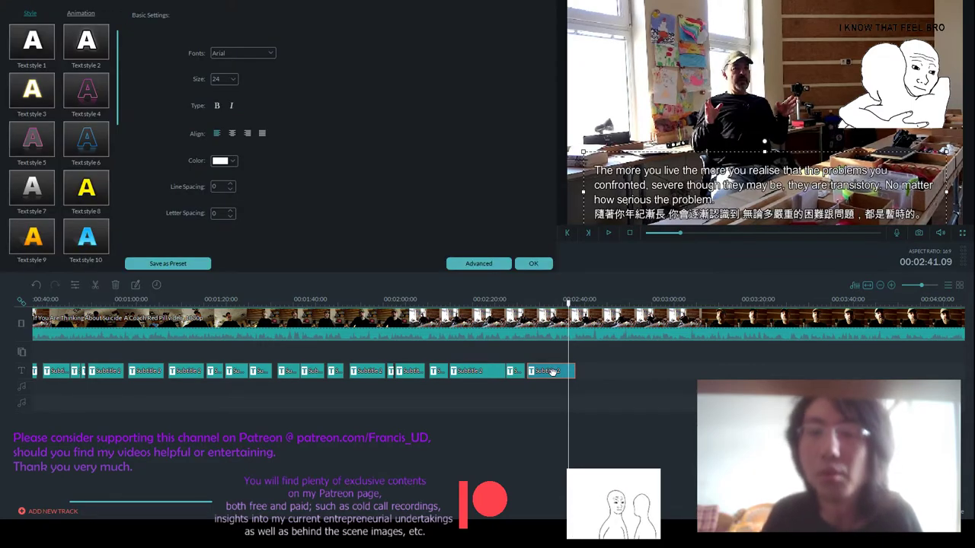
{"action": "left_click", "coordinate": [533, 264]}
- Play the speech from 00:02:41.09 and replay the part around the last subtitle's end
{"action": "left_click", "coordinate": [607, 232]}
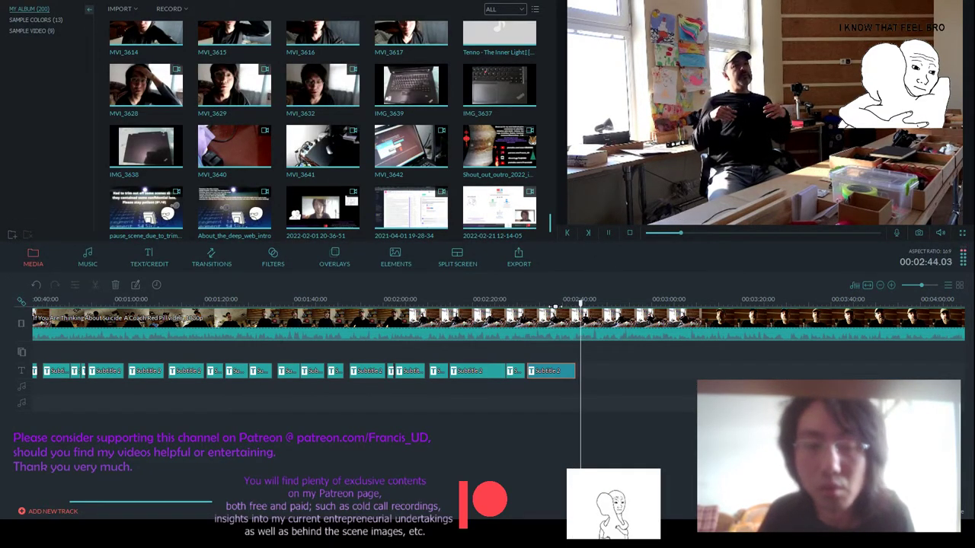
{"action": "scroll", "coordinate": [513, 371], "scroll_direction": "down", "scroll_amount": 1}
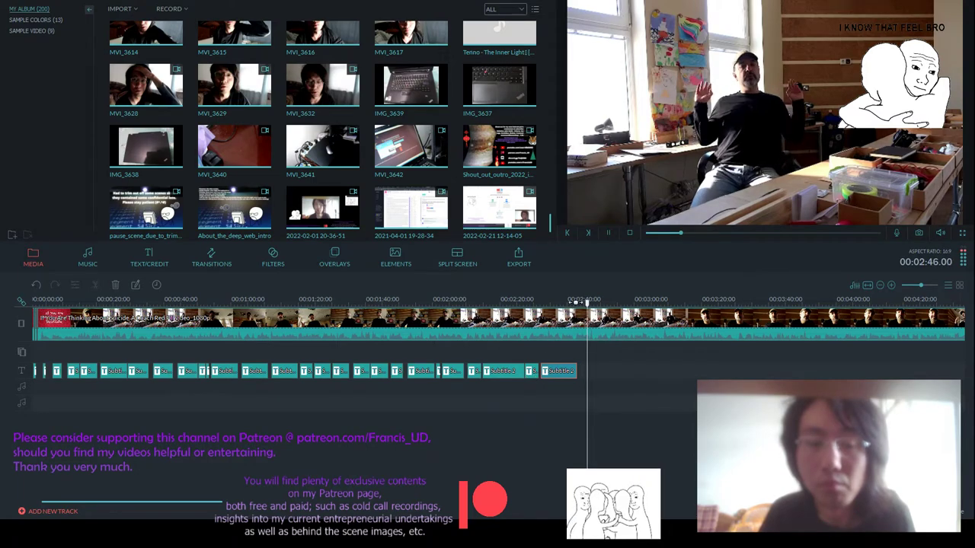
{"action": "key", "text": "space"}
{"action": "left_click_drag", "start_coordinate": [590, 305], "coordinate": [573, 304]}
{"action": "key", "text": "space"}
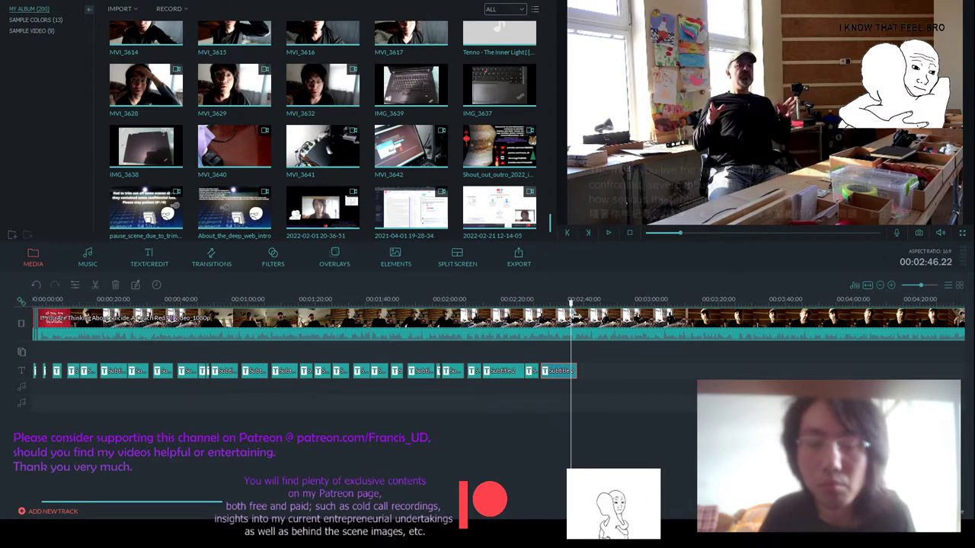
{"action": "key", "text": "ctrl+equal"}
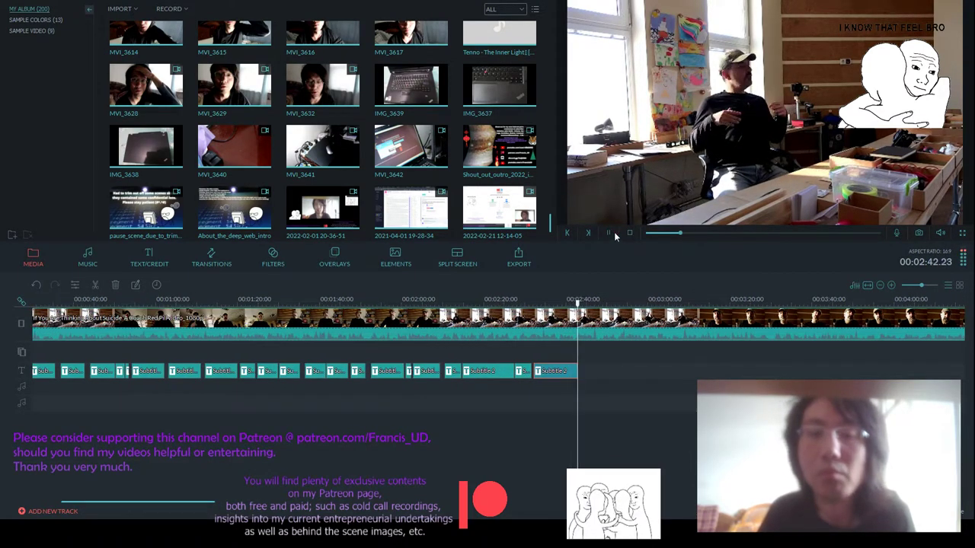
- Stop playback, copy the short subtitle clip at about 00:02:10 and paste it at about 00:02:44, after the last subtitle
{"action": "left_click", "coordinate": [608, 233]}
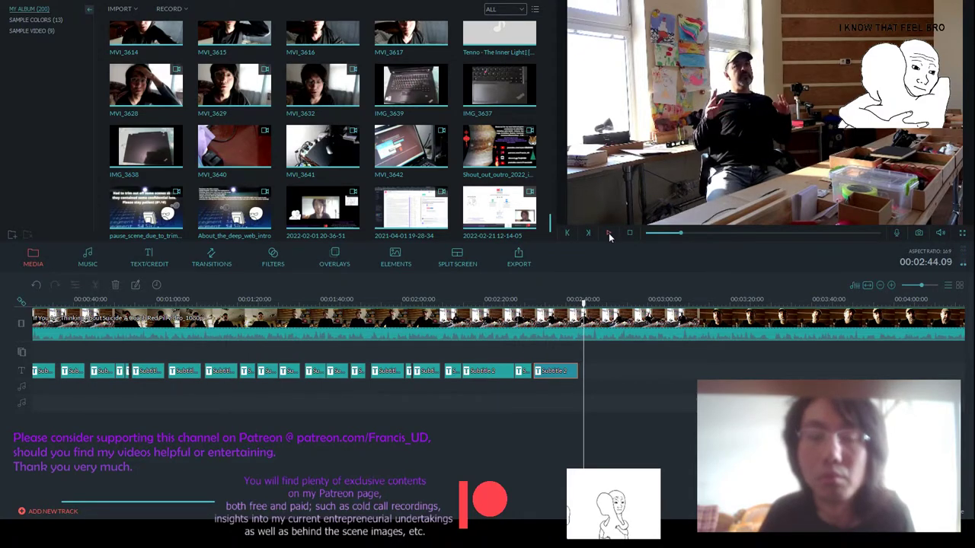
{"action": "left_click", "coordinate": [457, 371]}
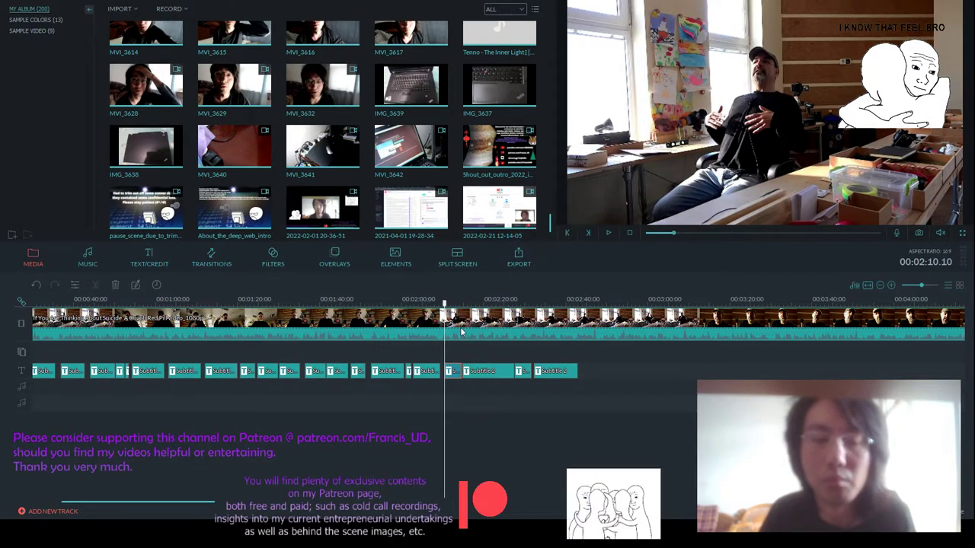
{"action": "left_click_drag", "start_coordinate": [445, 305], "coordinate": [570, 304]}
{"action": "key", "text": "space"}
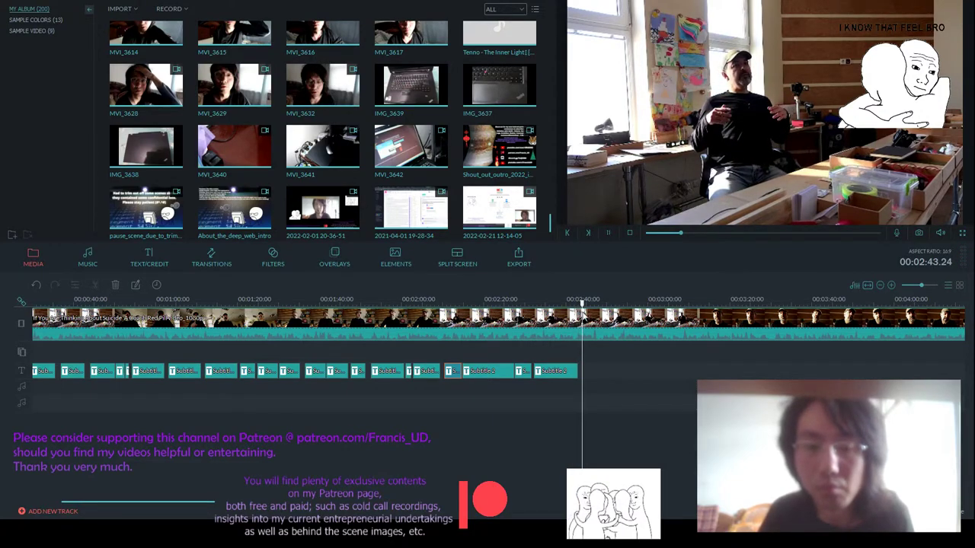
{"action": "key", "text": "space"}
{"action": "left_click", "coordinate": [583, 370]}
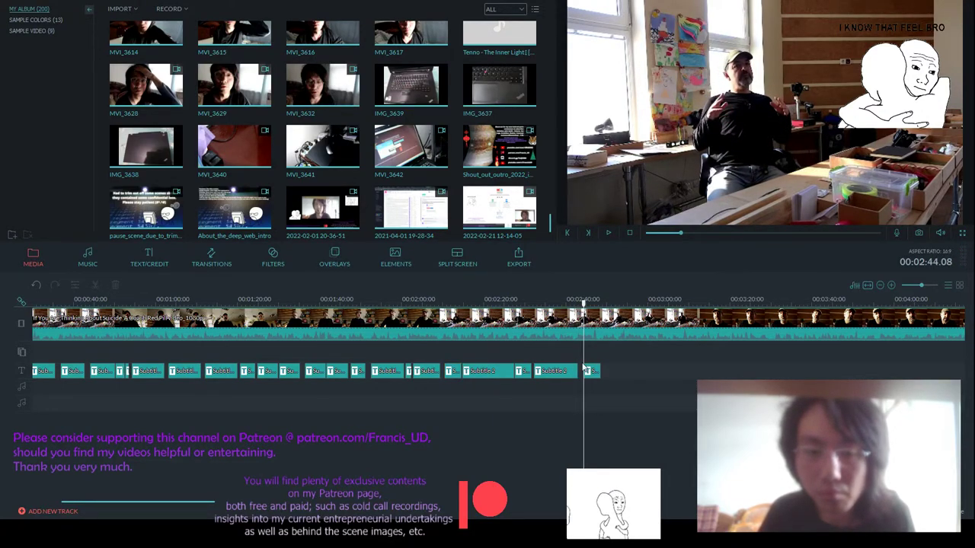
- Shift the pasted subtitle clip to start at about 00:02:43.10, leaving a small gap after the preceding subtitle
{"action": "left_click", "coordinate": [582, 371]}
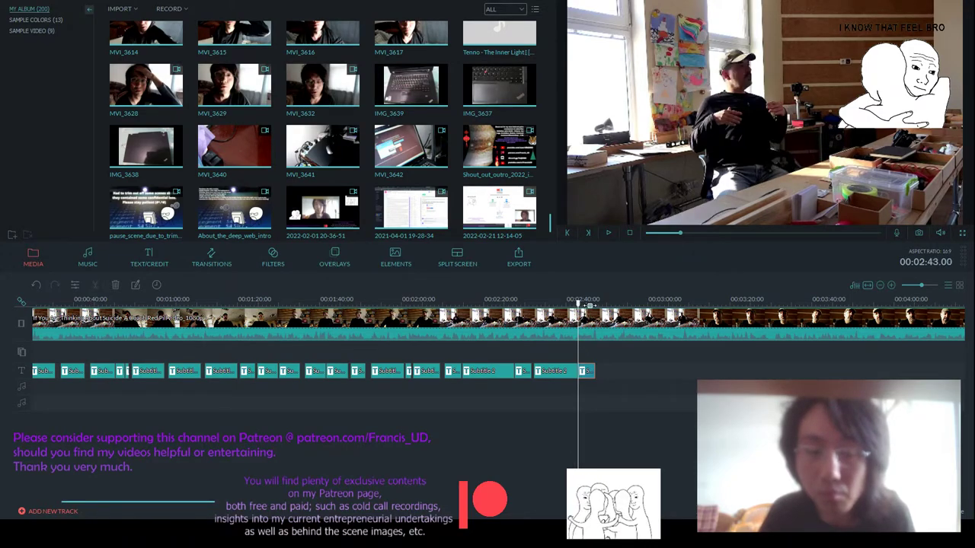
{"action": "scroll", "coordinate": [583, 374], "scroll_direction": "up", "scroll_amount": 2}
{"action": "left_click_drag", "start_coordinate": [582, 373], "coordinate": [589, 375]}
{"action": "left_click", "coordinate": [584, 302]}
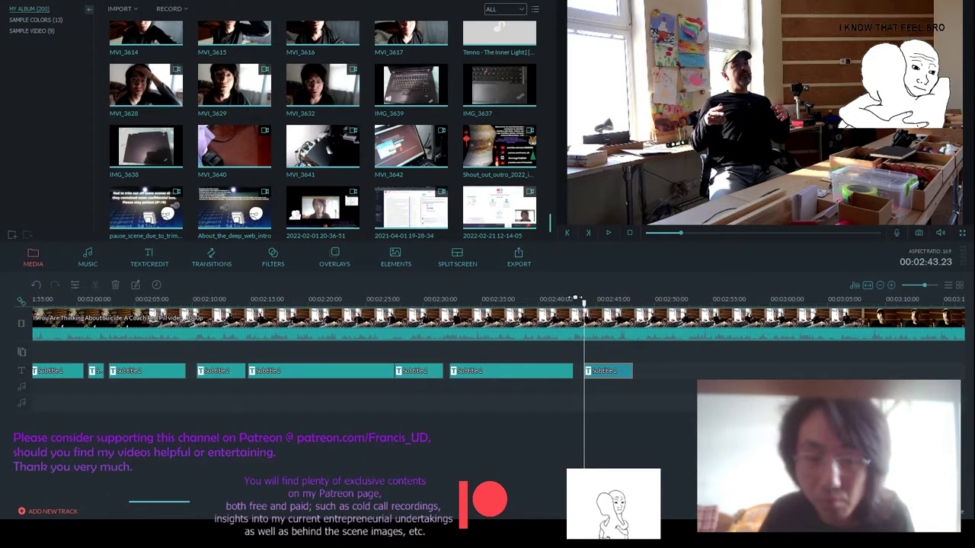
{"action": "scroll", "coordinate": [746, 369], "scroll_direction": "up", "scroll_amount": 2}
{"action": "left_click_drag", "start_coordinate": [641, 370], "coordinate": [632, 371]}
- Open the pasted subtitle's text and replace its English line with "It eventually fades."
{"action": "double_click", "coordinate": [631, 371]}
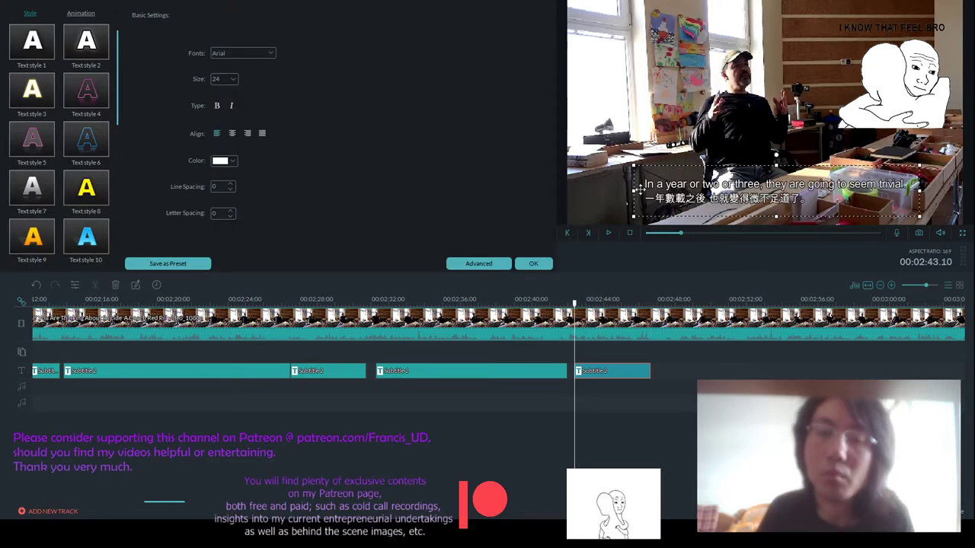
{"action": "left_click_drag", "start_coordinate": [639, 185], "coordinate": [910, 192]}
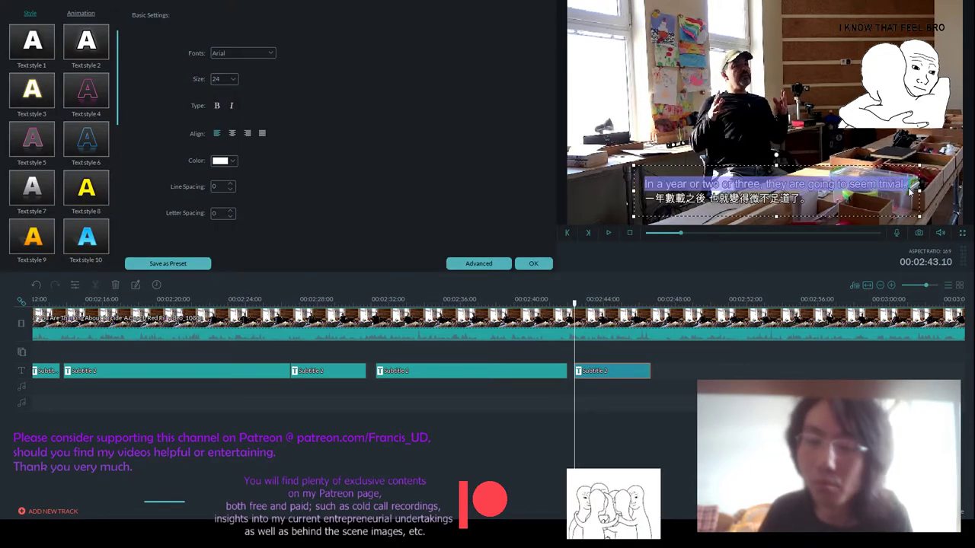
{"action": "type", "text": "It eventua"}
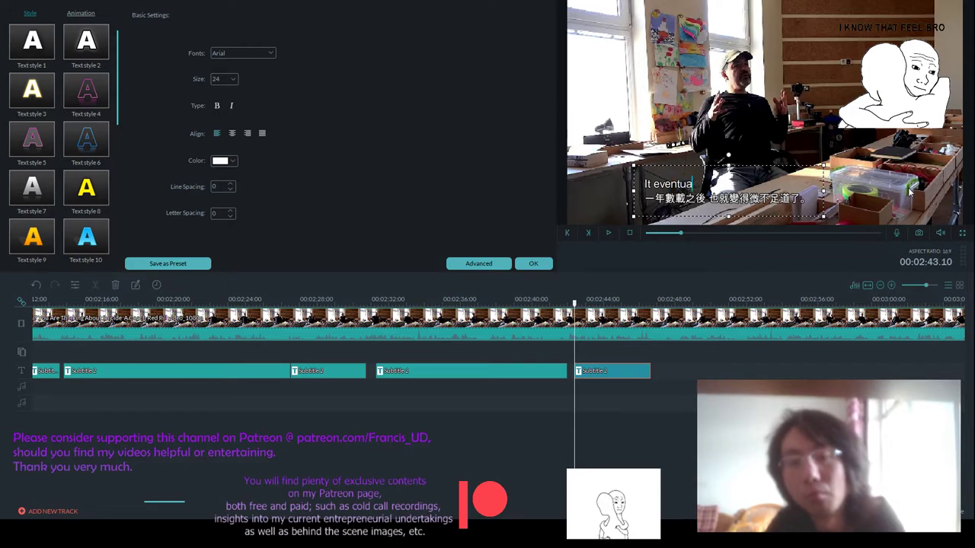
{"action": "type", "text": "lly fades"}
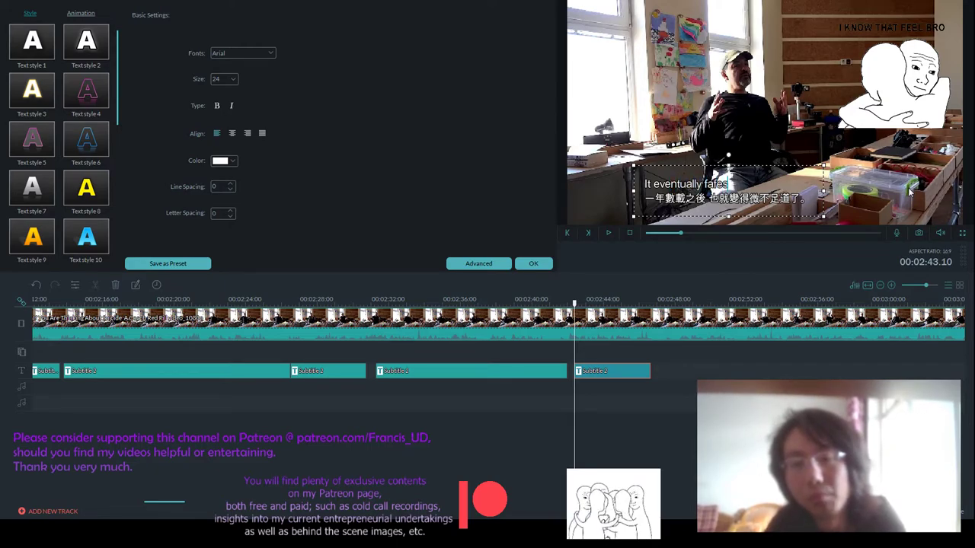
{"action": "type", "text": "."}
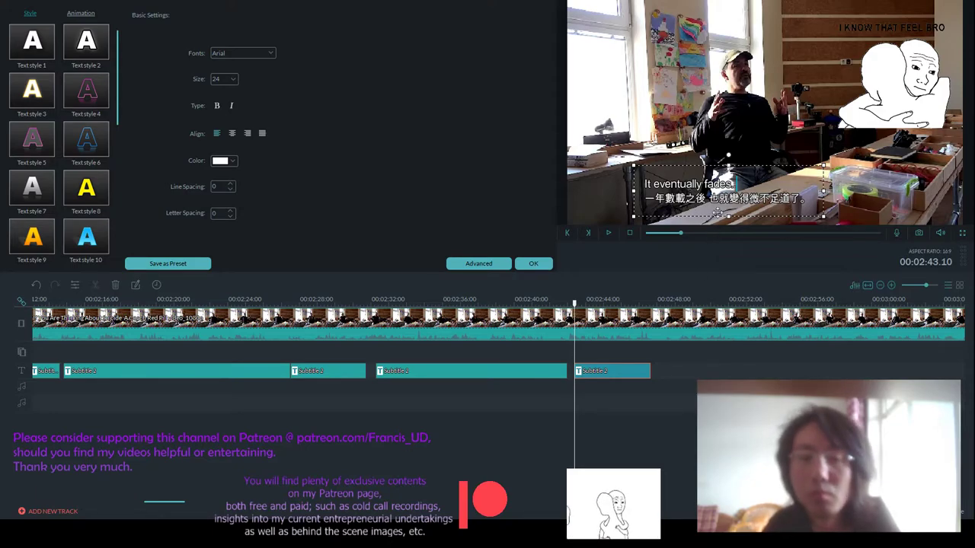
- Replay the speech, extend the English with "It just fades out of your rear mirror and become nothing.", set the Chinese to "它（總）會隨著時間的流逝 而成為過眼雲煙。" and apply
{"action": "left_click", "coordinate": [609, 234]}
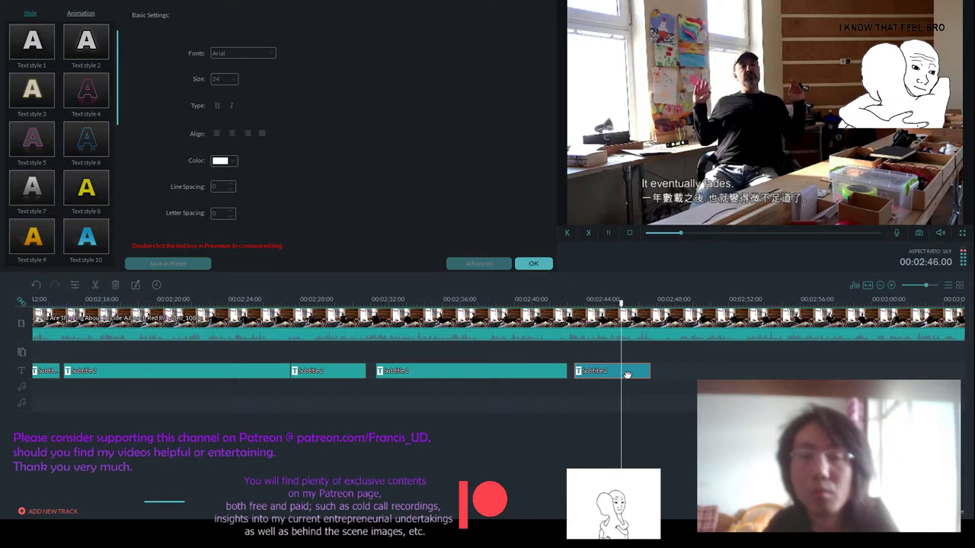
{"action": "left_click_drag", "start_coordinate": [647, 303], "coordinate": [575, 312]}
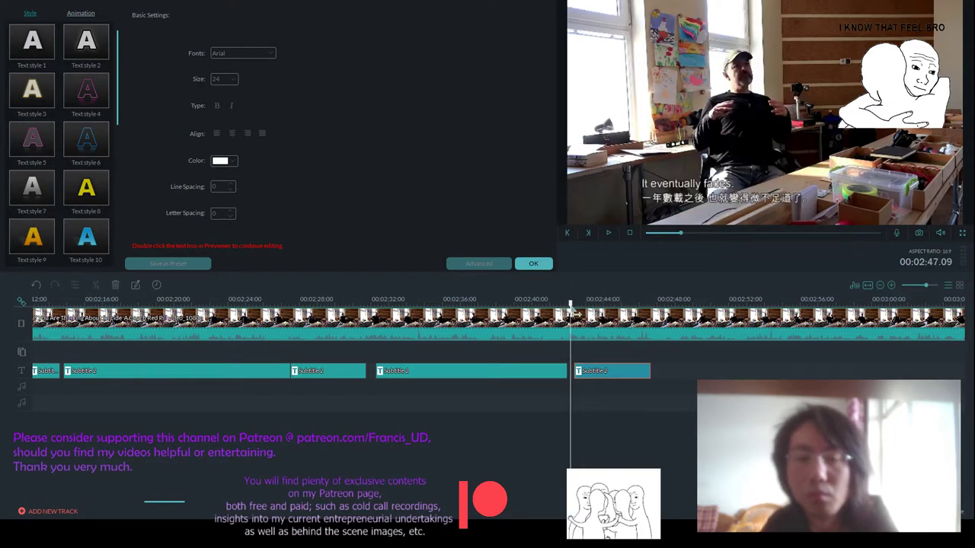
{"action": "key", "text": "space"}
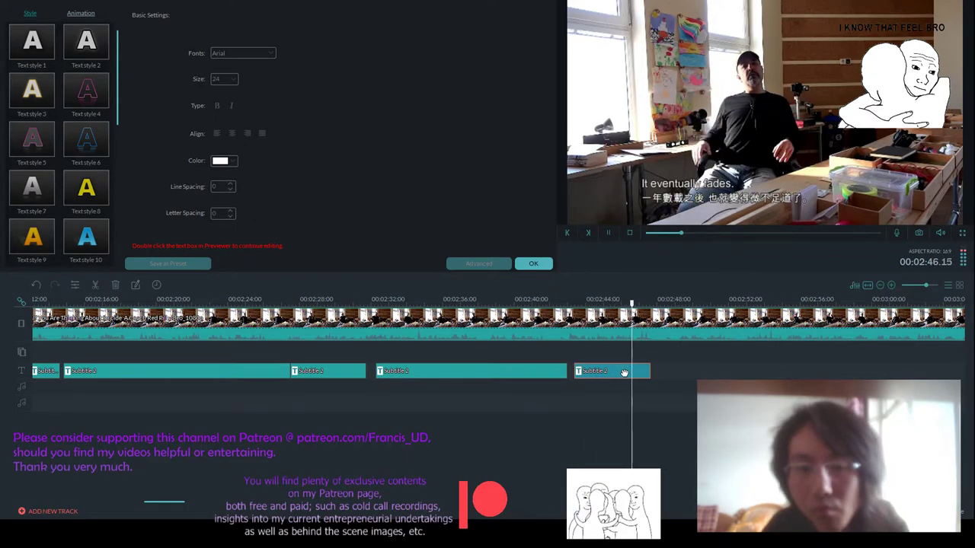
{"action": "key", "text": "space"}
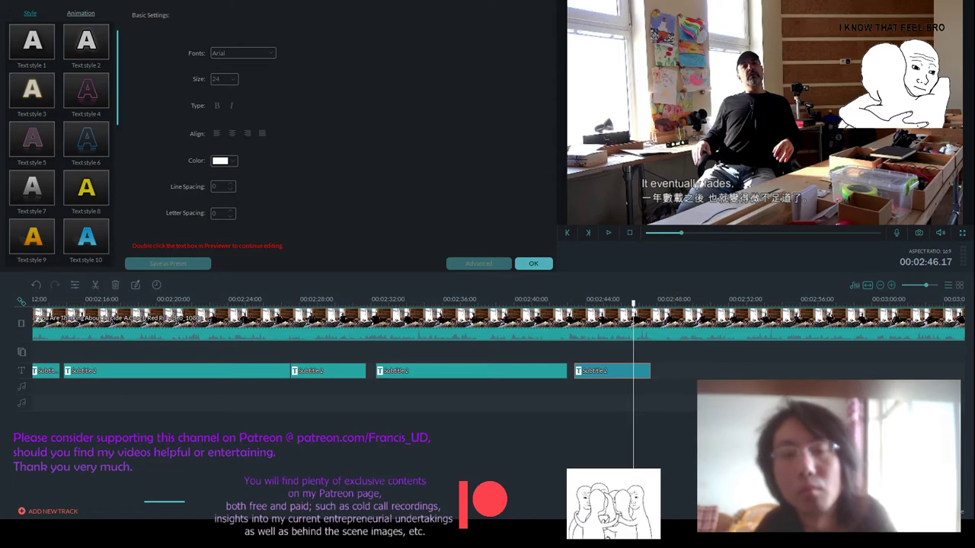
{"action": "left_click", "coordinate": [533, 263]}
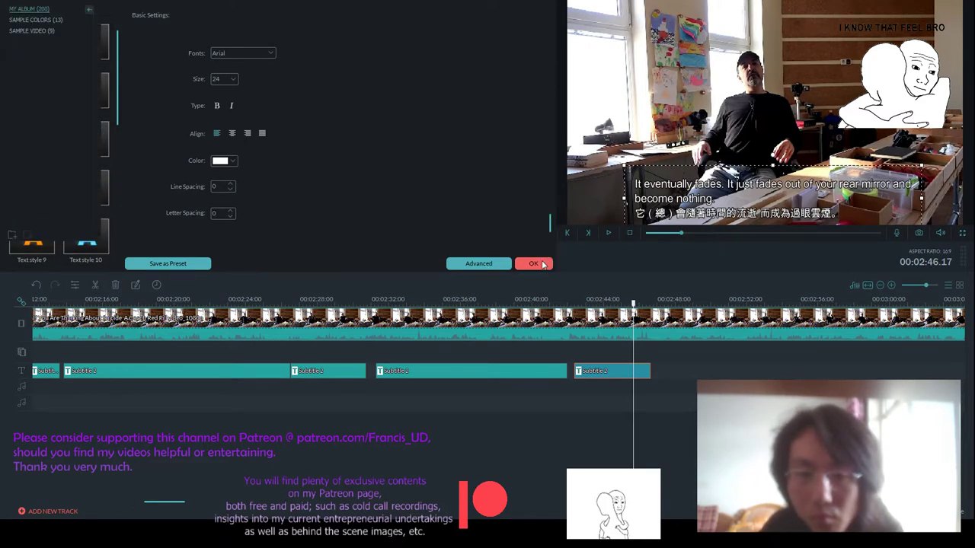
- Lengthen the last subtitle clip to end at about 00:02:48 and play the speech on to about 00:02:56
{"action": "left_click", "coordinate": [607, 234]}
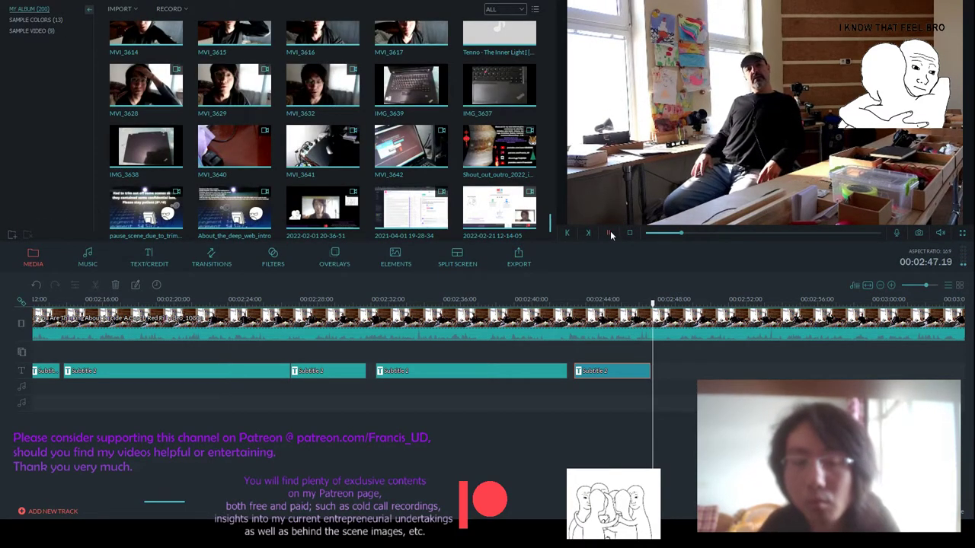
{"action": "left_click_drag", "start_coordinate": [649, 371], "coordinate": [659, 371]}
{"action": "left_click", "coordinate": [607, 234]}
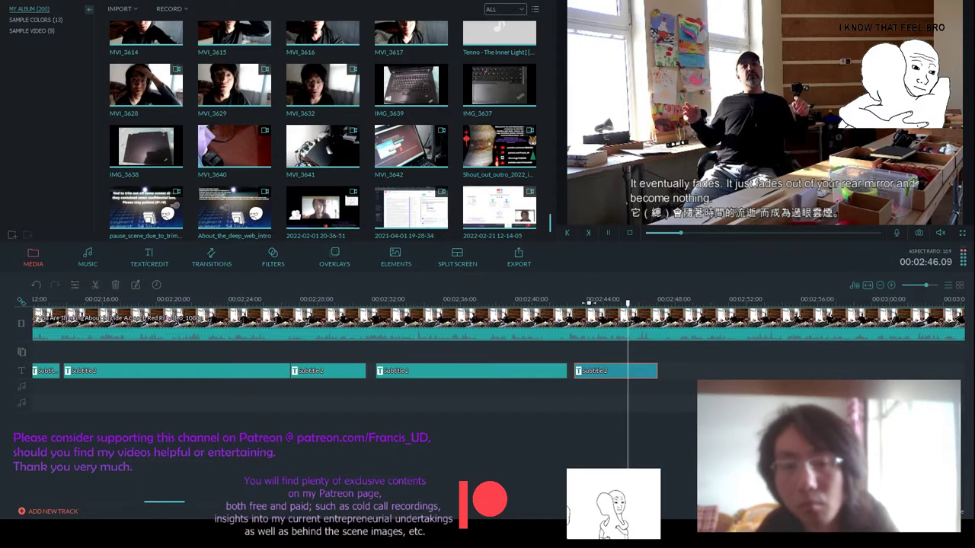
{"action": "scroll", "coordinate": [523, 301], "scroll_direction": "down", "scroll_amount": 1}
{"action": "scroll", "coordinate": [523, 301], "scroll_direction": "down", "scroll_amount": 2}
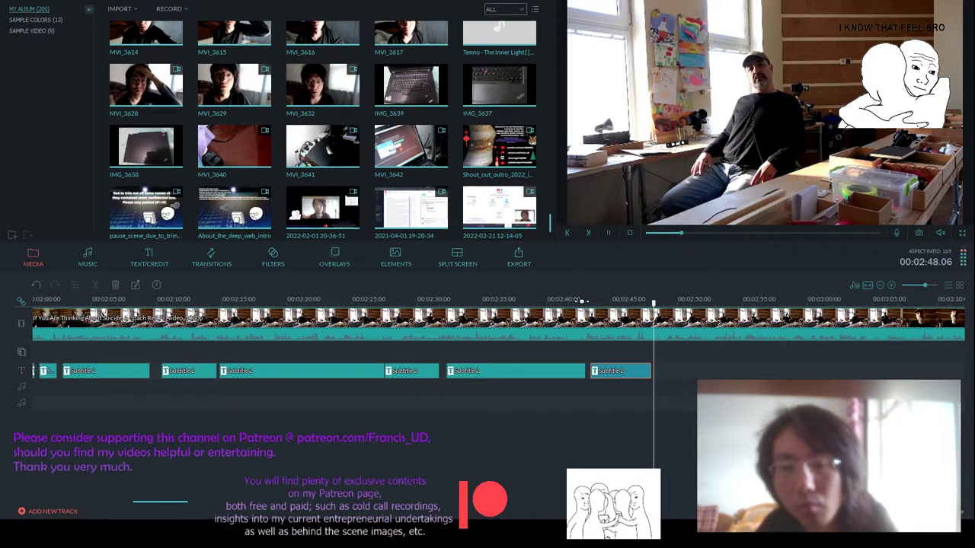
{"action": "scroll", "coordinate": [432, 298], "scroll_direction": "down", "scroll_amount": 2}
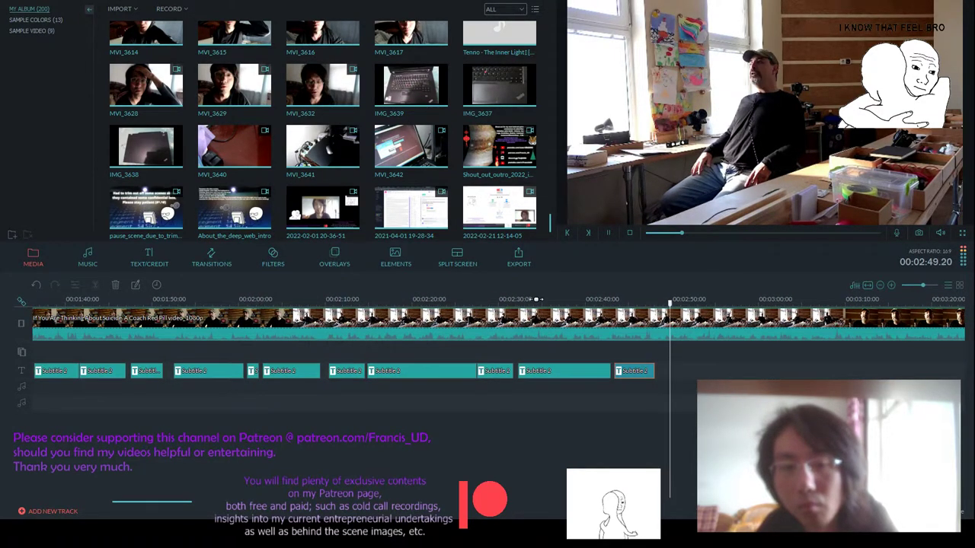
{"action": "scroll", "coordinate": [573, 300], "scroll_direction": "down", "scroll_amount": 1}
{"action": "scroll", "coordinate": [573, 299], "scroll_direction": "down", "scroll_amount": 2}
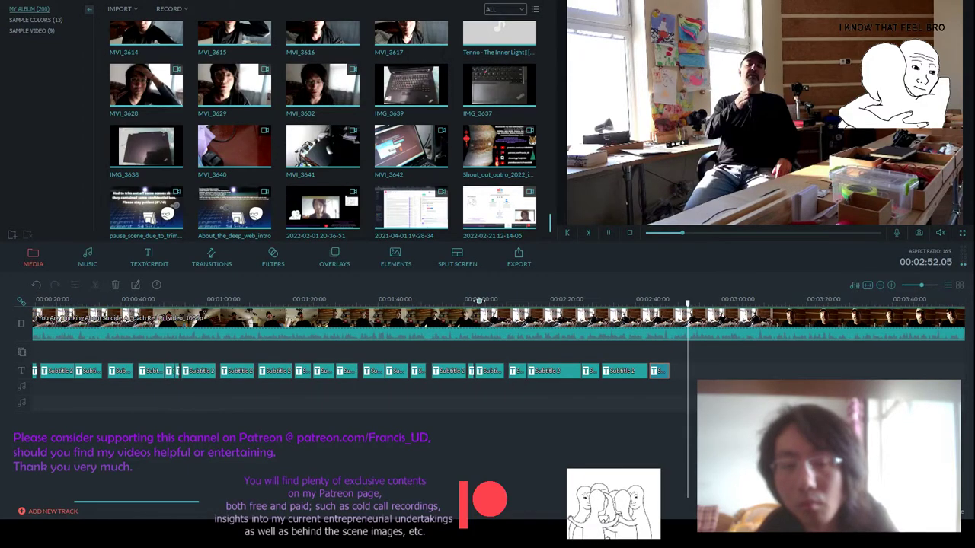
{"action": "scroll", "coordinate": [479, 300], "scroll_direction": "down", "scroll_amount": 3}
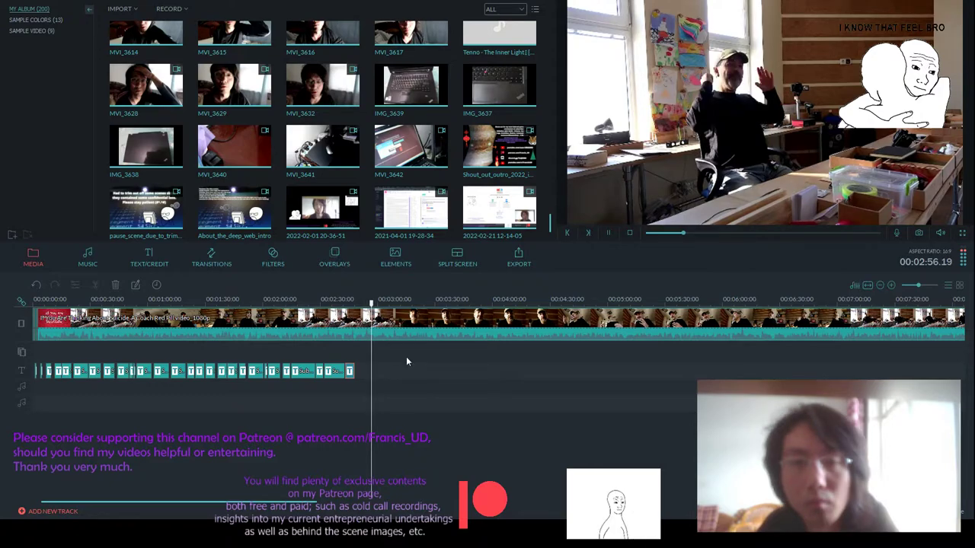
{"action": "left_click", "coordinate": [609, 233]}
- Copy the second-to-last subtitle clip and play the speech from 00:02:46.11 to find where the next line starts
{"action": "key", "text": "Up"}
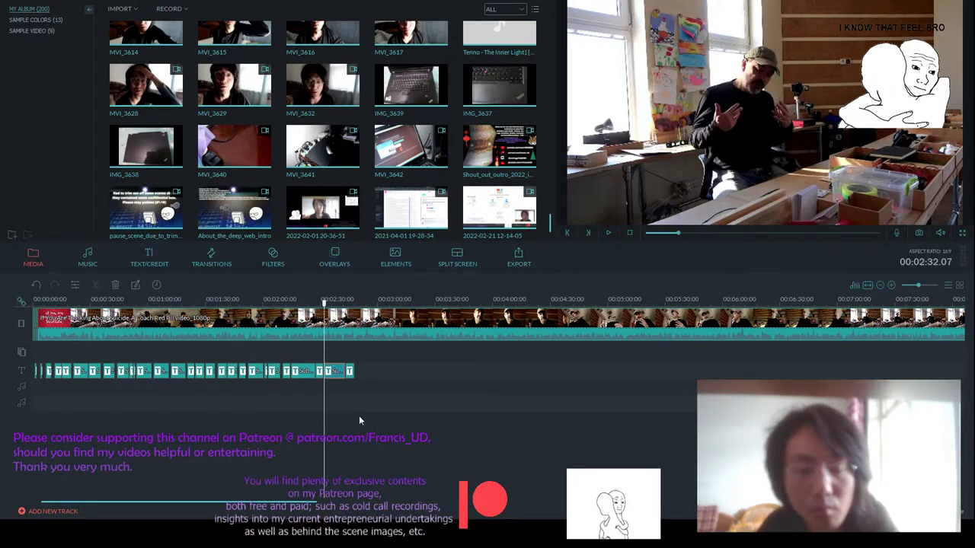
{"action": "left_click", "coordinate": [352, 299]}
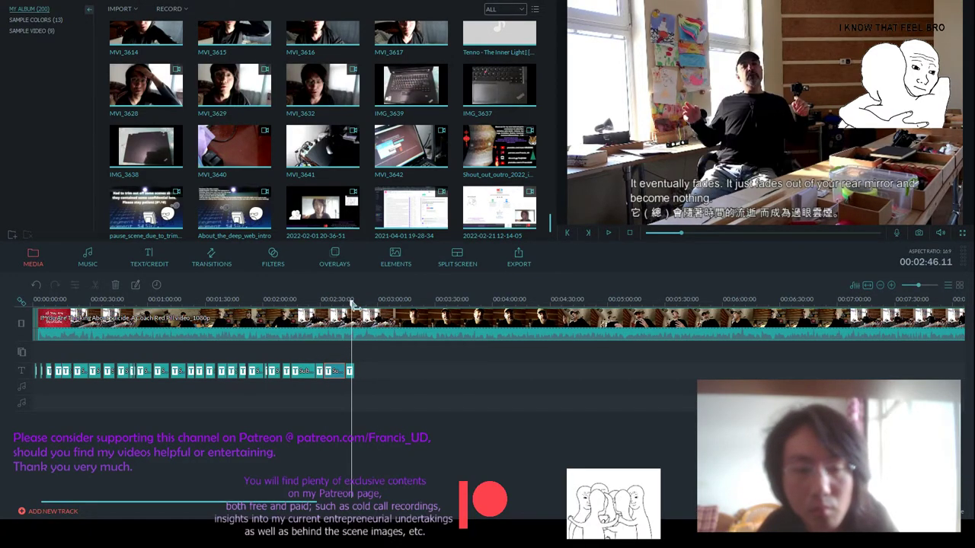
{"action": "left_click", "coordinate": [606, 234]}
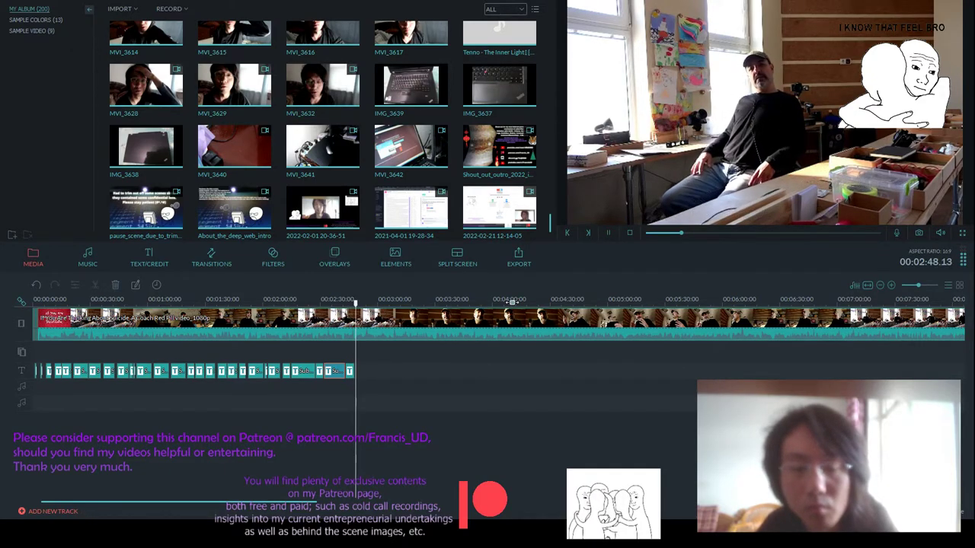
{"action": "scroll", "coordinate": [203, 307], "scroll_direction": "down", "scroll_amount": 5}
{"action": "scroll", "coordinate": [333, 301], "scroll_direction": "up", "scroll_amount": 1}
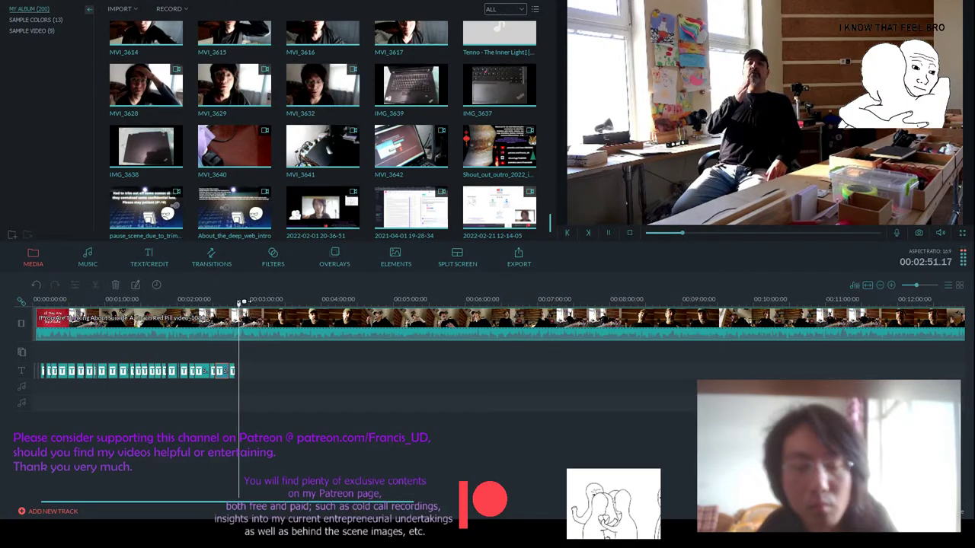
{"action": "scroll", "coordinate": [448, 294], "scroll_direction": "up", "scroll_amount": 1}
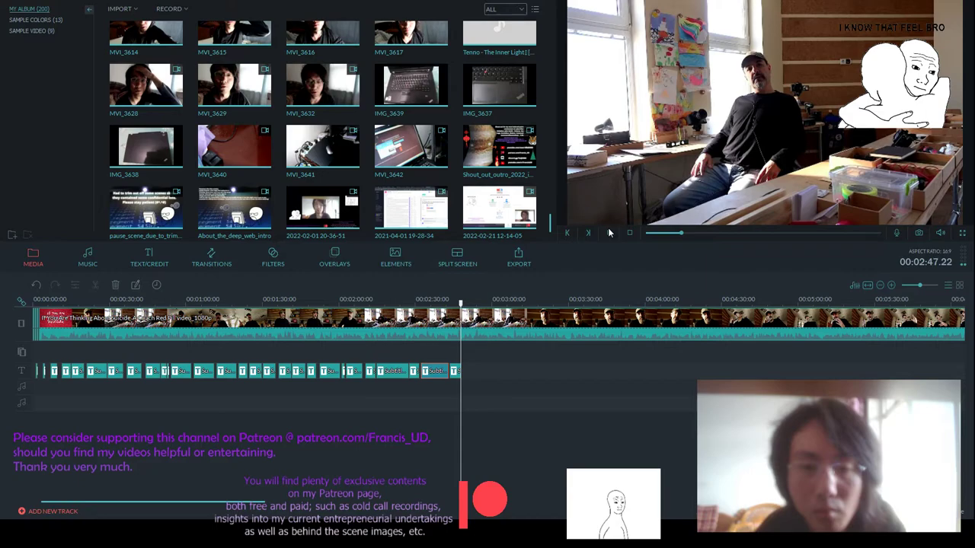
{"action": "left_click", "coordinate": [609, 233]}
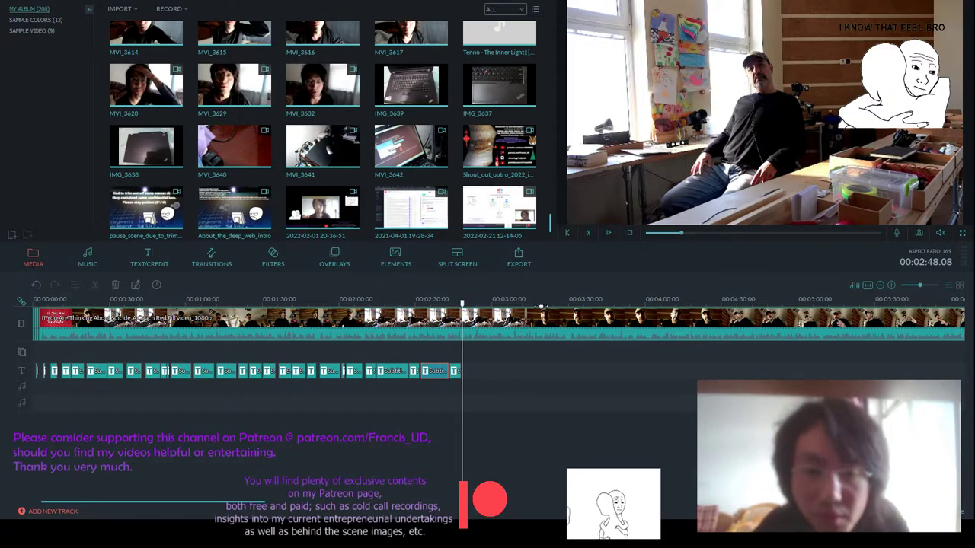
- Replay the end of the last subtitle and paste the copied subtitle clip at 00:02:49.00
{"action": "left_click_drag", "start_coordinate": [463, 303], "coordinate": [454, 303]}
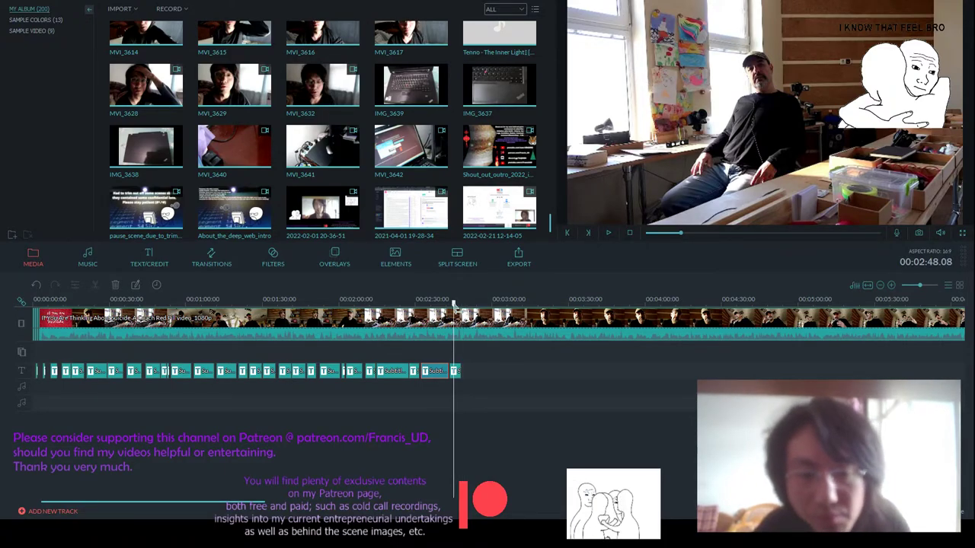
{"action": "left_click", "coordinate": [608, 233]}
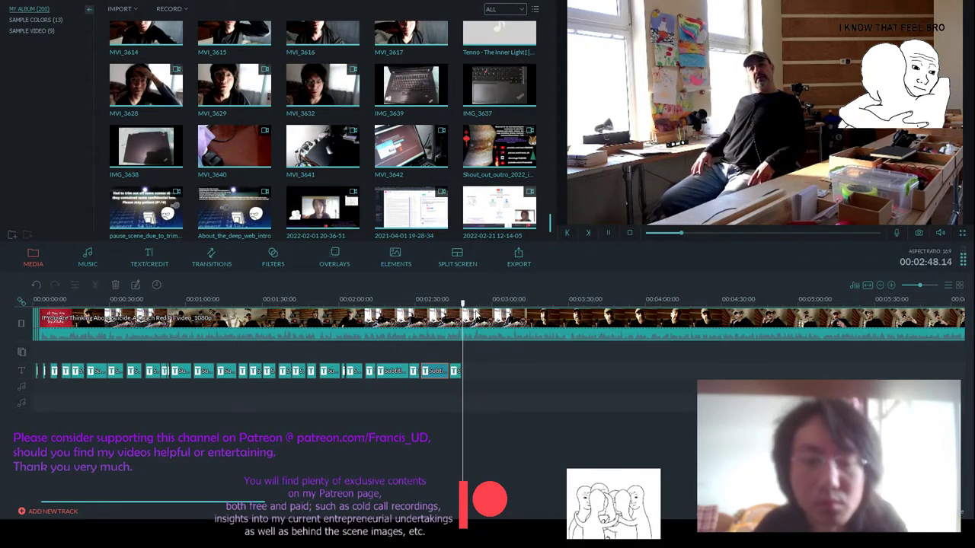
{"action": "key", "text": "space"}
{"action": "key", "text": "ctrl+v"}
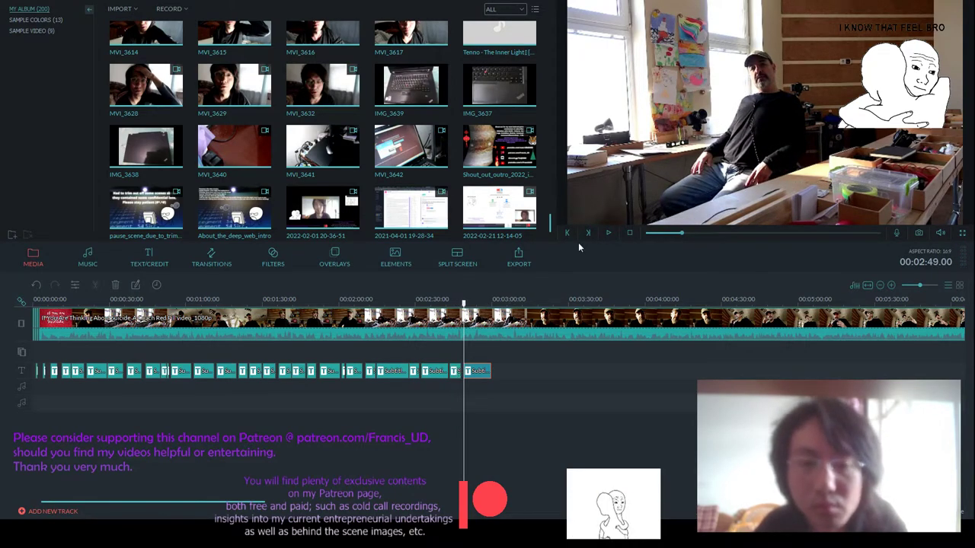
- Play the speech from 00:02:49.00 and replace the English line of the pasted subtitle with "The earth is round."
{"action": "left_click", "coordinate": [610, 231]}
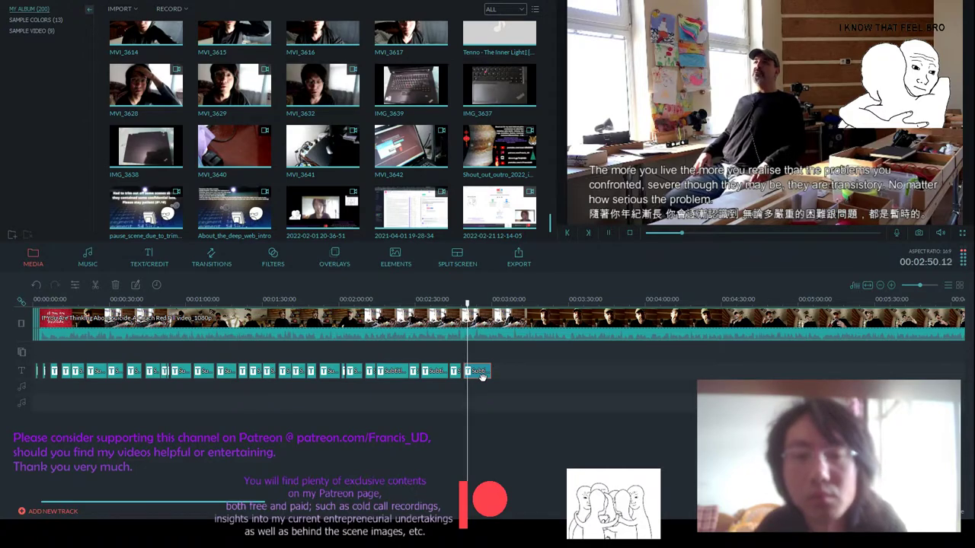
{"action": "double_click", "coordinate": [478, 371]}
{"action": "mouse_move", "coordinate": [712, 199]}
{"action": "left_mouse_down"}
{"action": "mouse_move", "coordinate": [620, 188]}
{"action": "mouse_move", "coordinate": [707, 204]}
{"action": "left_mouse_up"}
{"action": "left_click", "coordinate": [621, 188]}
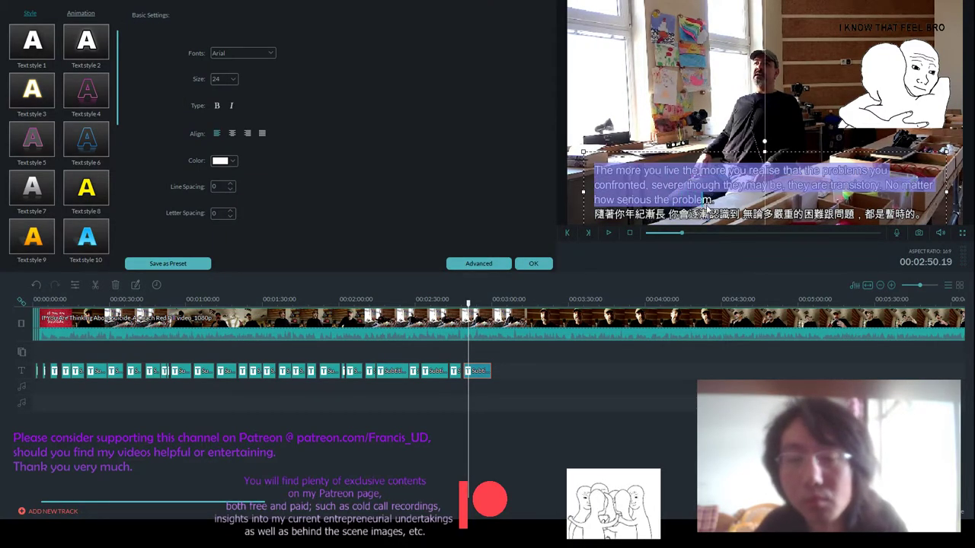
{"action": "type", "text": "Th"}
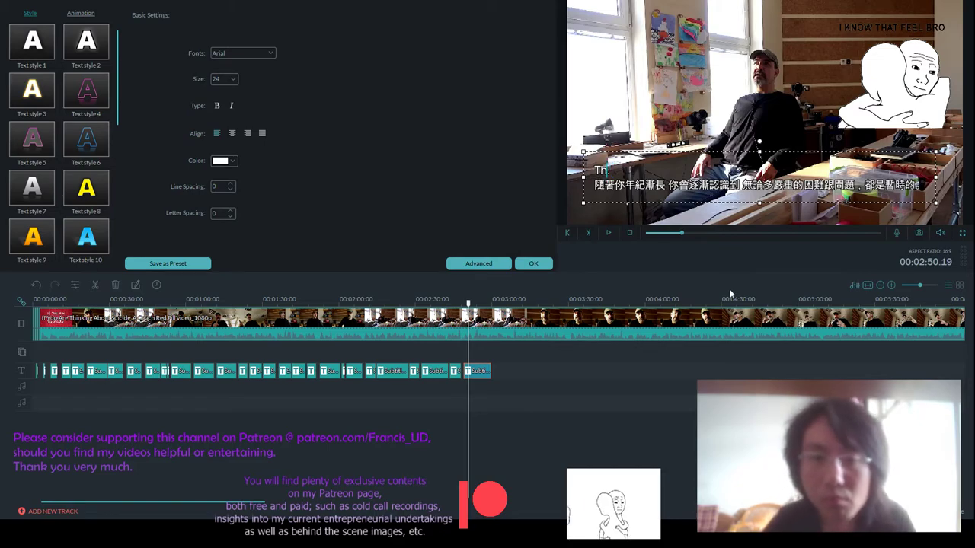
{"action": "type", "text": "e eqr"}
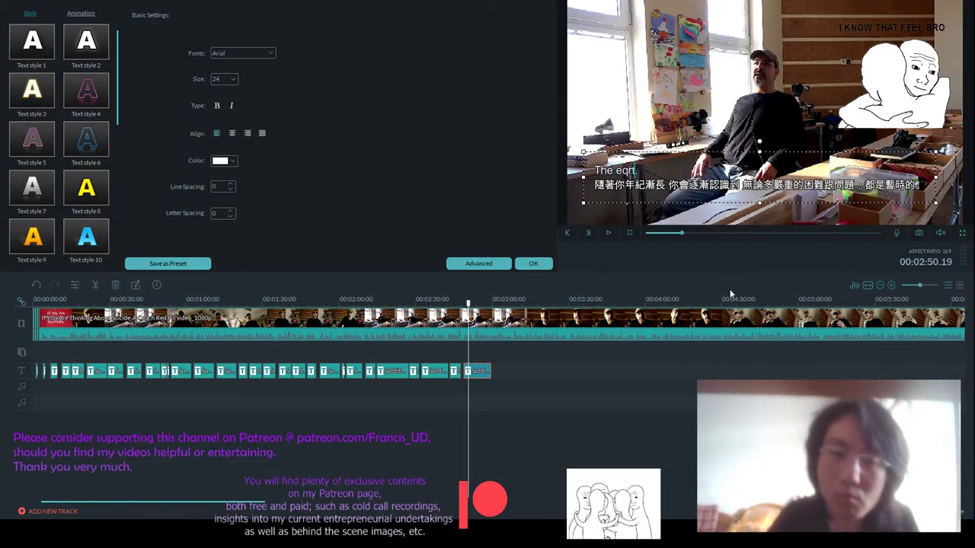
{"action": "key", "text": "BackSpace"}
{"action": "key", "text": "BackSpace"}
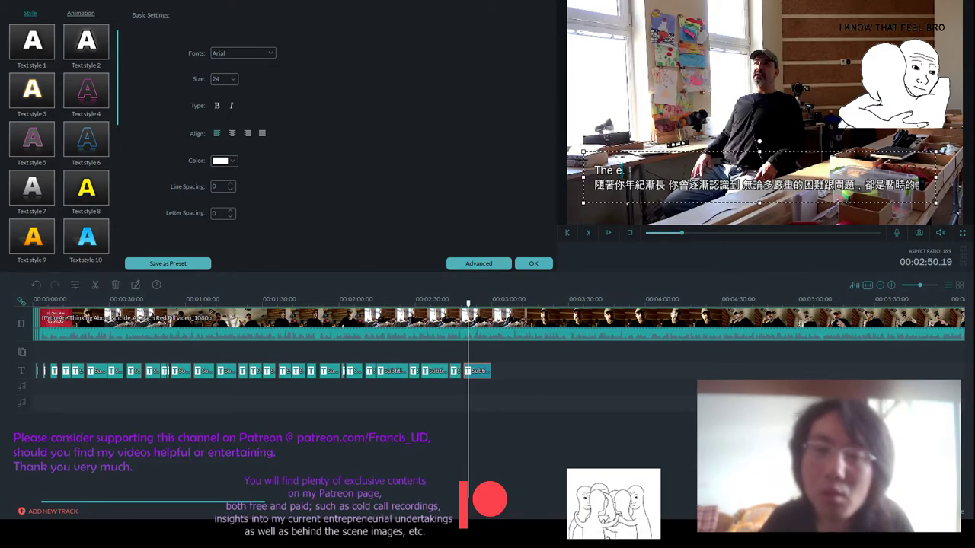
{"action": "type", "text": "arth is round."}
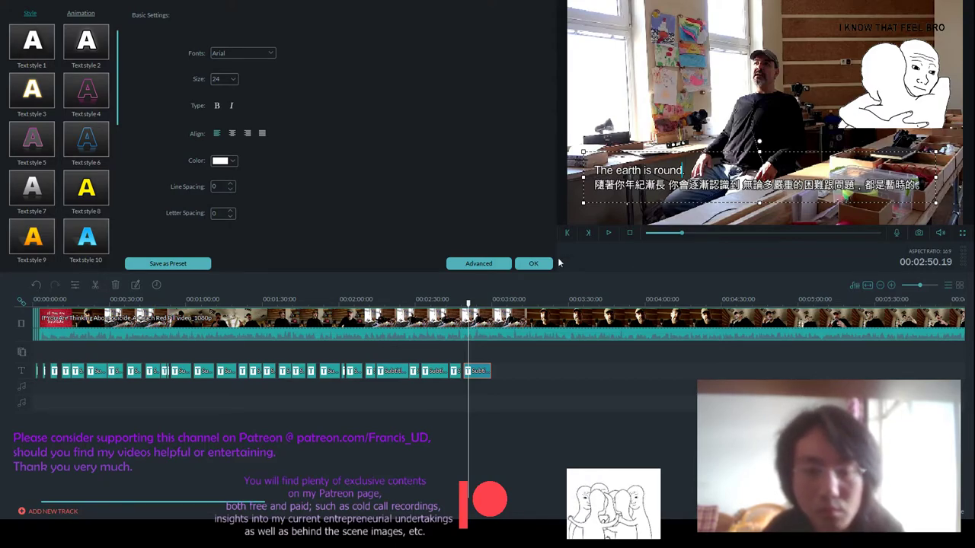
- Play the speech on to 00:02:52.04 and extend the English line to "The earth is round and we drive across it."
{"action": "left_click", "coordinate": [609, 233]}
{"action": "double_click", "coordinate": [675, 185]}
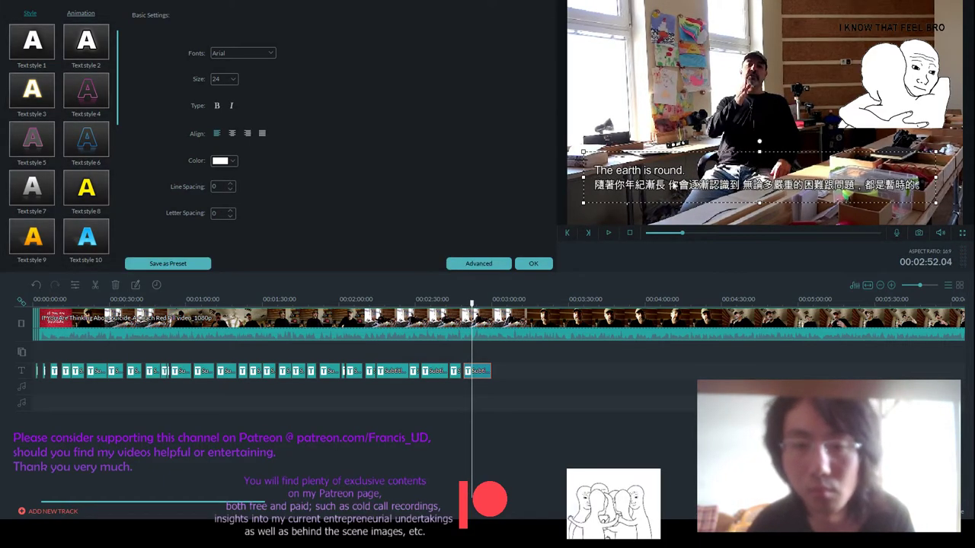
{"action": "type", "text": ". And w"}
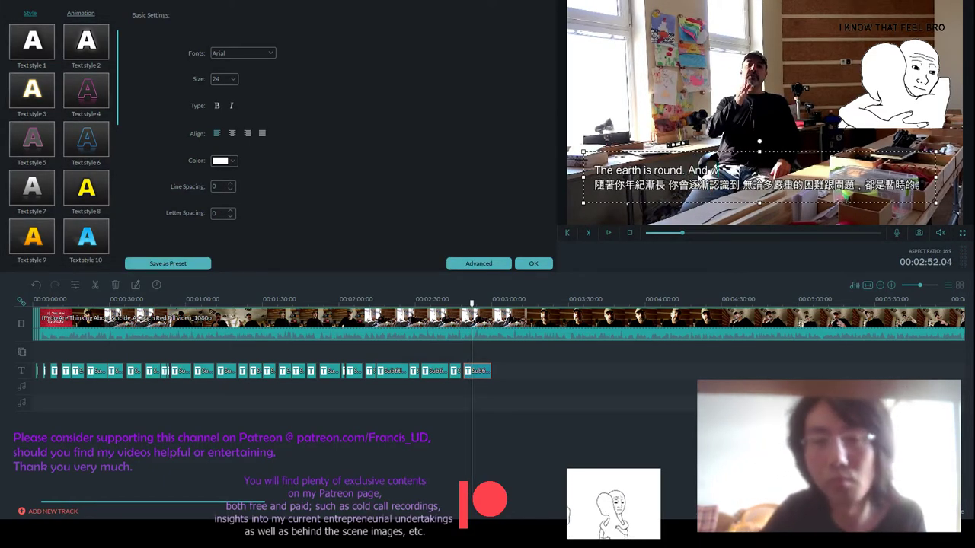
{"action": "type", "text": "e drive acc"}
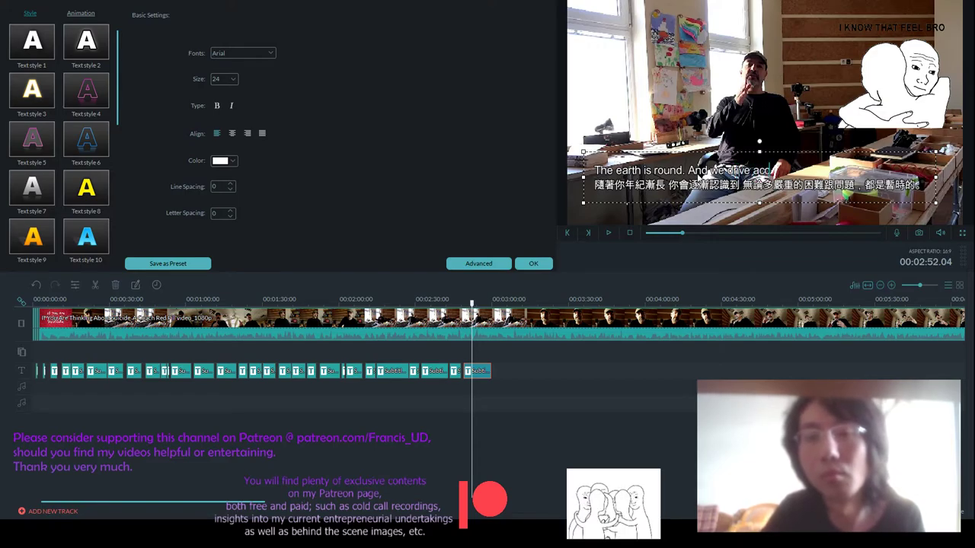
{"action": "type", "text": "ross it"}
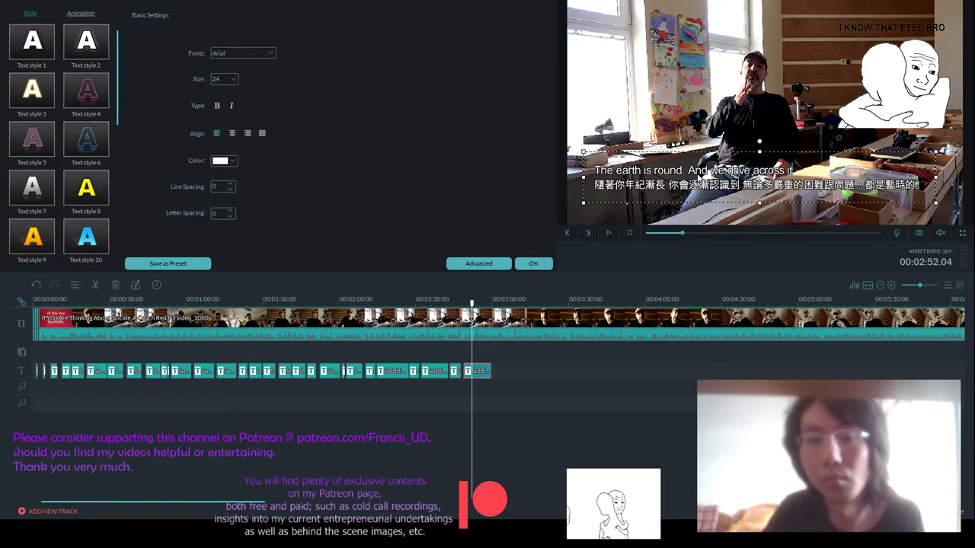
{"action": "type", "text": "."}
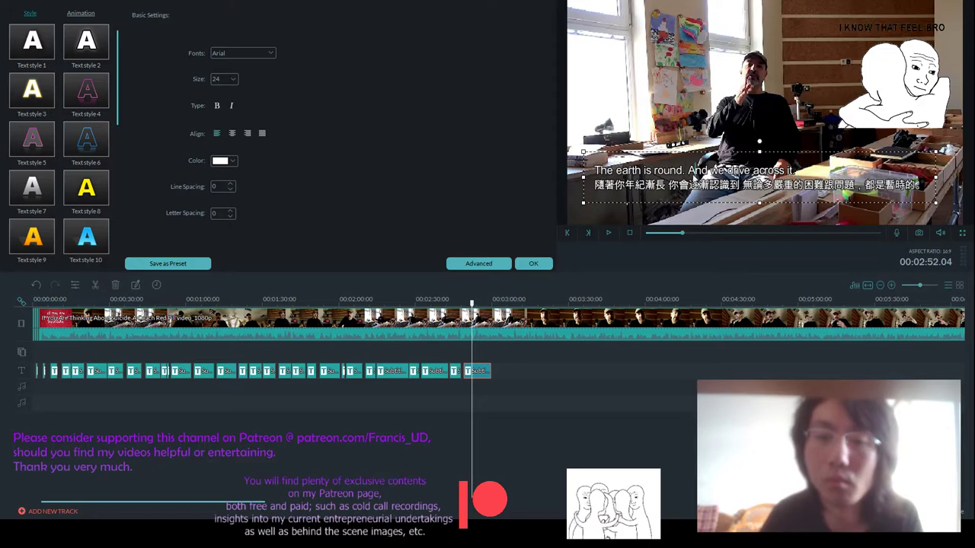
{"action": "key", "text": "BackSpace"}
{"action": "type", "text": "a"}
{"action": "key", "text": "Left"}
{"action": "key", "text": "Left"}
{"action": "key", "text": "BackSpace"}
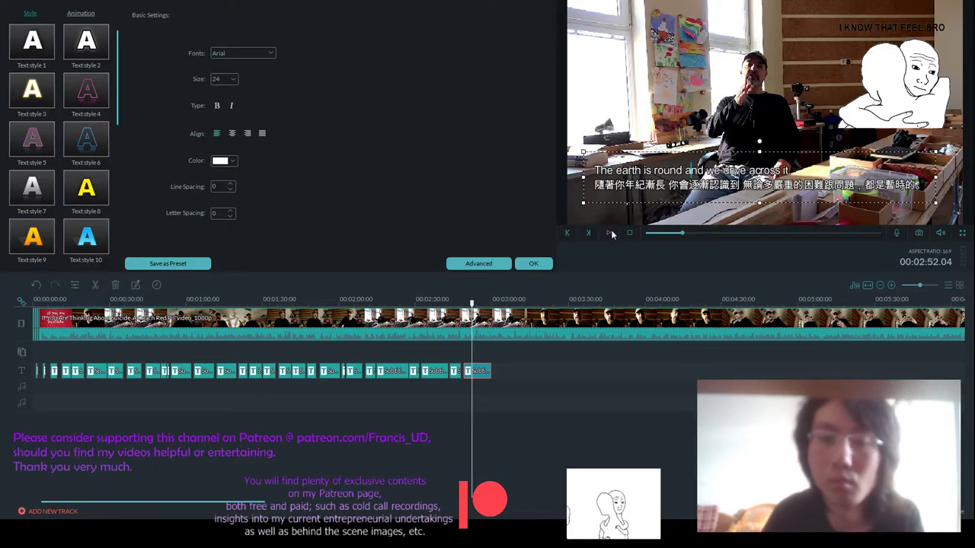
{"action": "left_click", "coordinate": [468, 268]}
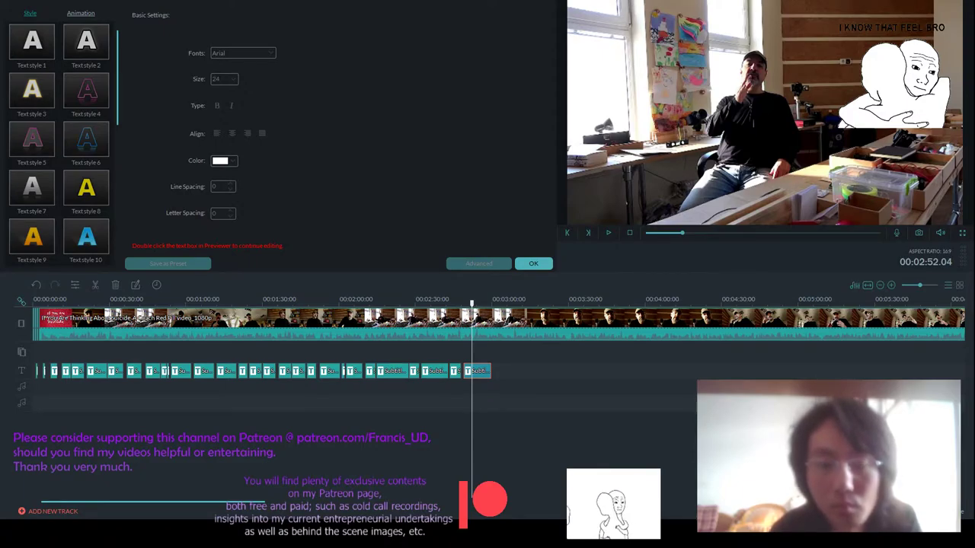
- Lengthen the last subtitle clip on the timeline so it ends at about 00:03:00
{"action": "left_click", "coordinate": [484, 371]}
{"action": "scroll", "coordinate": [581, 363], "scroll_direction": "up", "scroll_amount": 2}
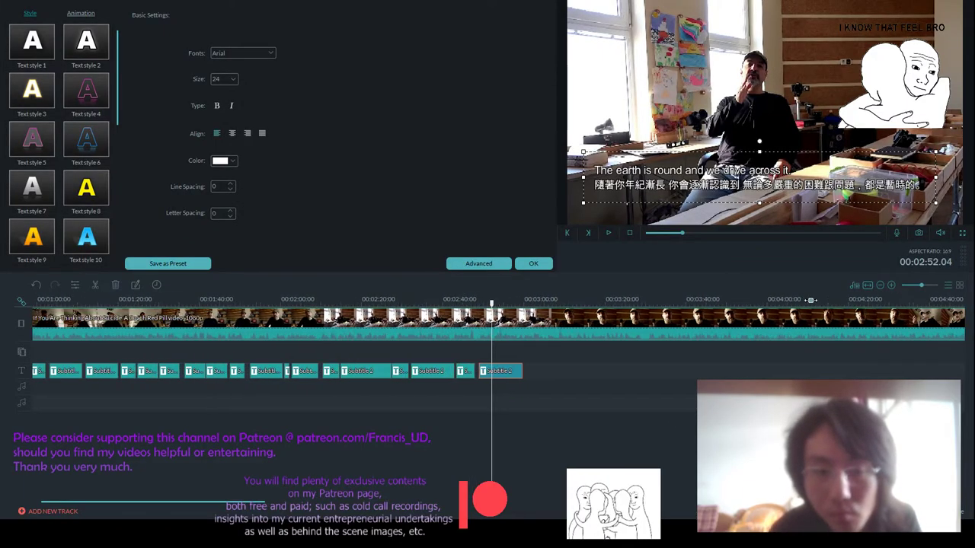
{"action": "scroll", "coordinate": [581, 367], "scroll_direction": "up", "scroll_amount": 2}
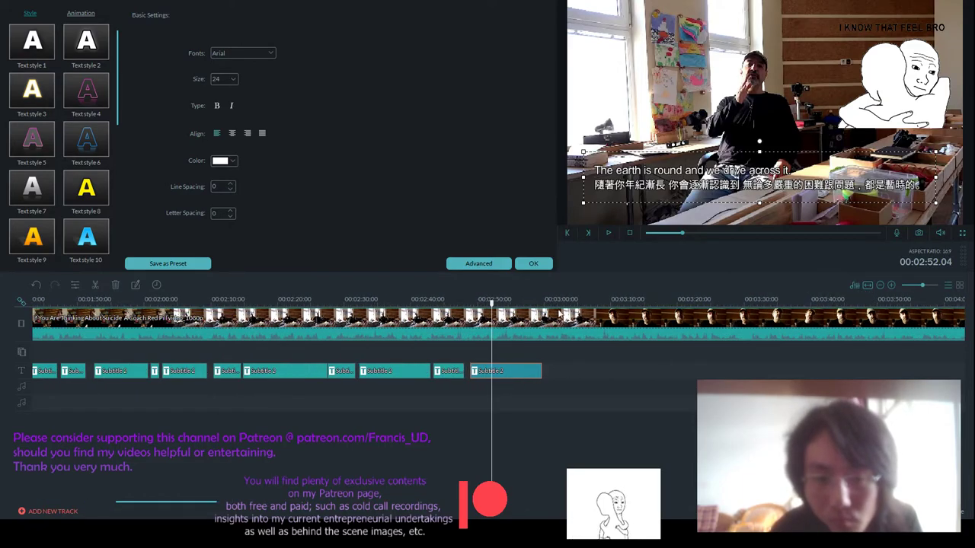
{"action": "scroll", "coordinate": [637, 355], "scroll_direction": "up", "scroll_amount": 2}
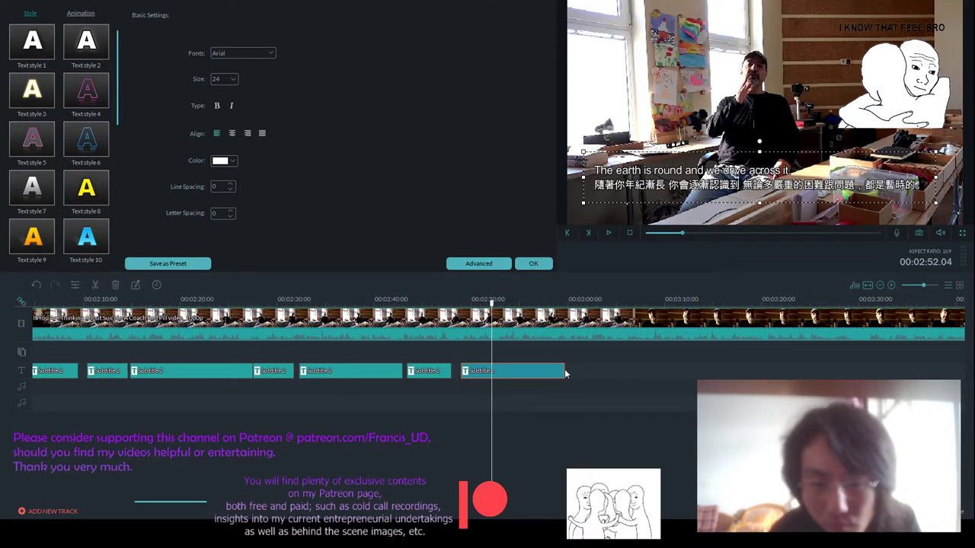
{"action": "left_click_drag", "start_coordinate": [564, 370], "coordinate": [568, 370]}
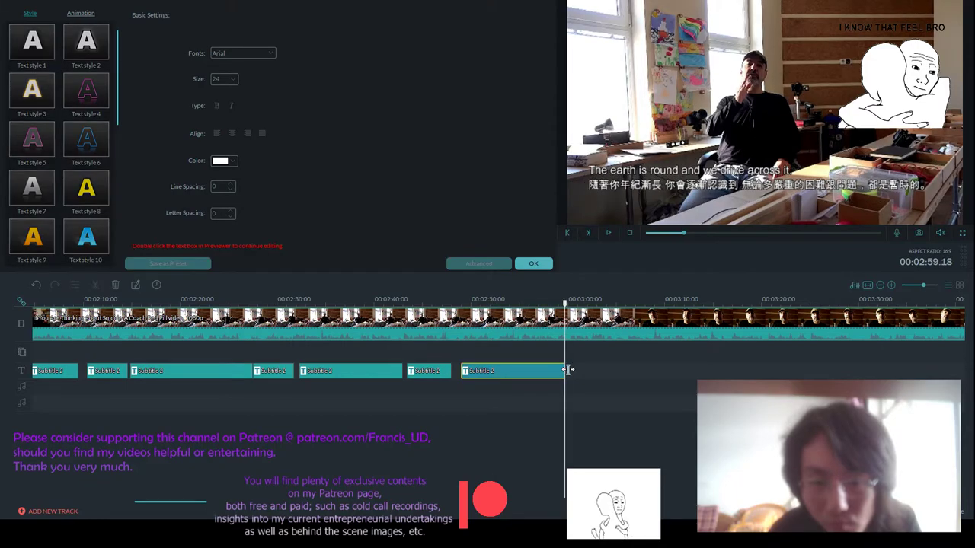
- Close the text settings and play the video from 00:02:48 to review the last subtitle against the speech
{"action": "left_click", "coordinate": [568, 302]}
{"action": "left_click_drag", "start_coordinate": [569, 302], "coordinate": [457, 302]}
{"action": "left_click", "coordinate": [534, 265]}
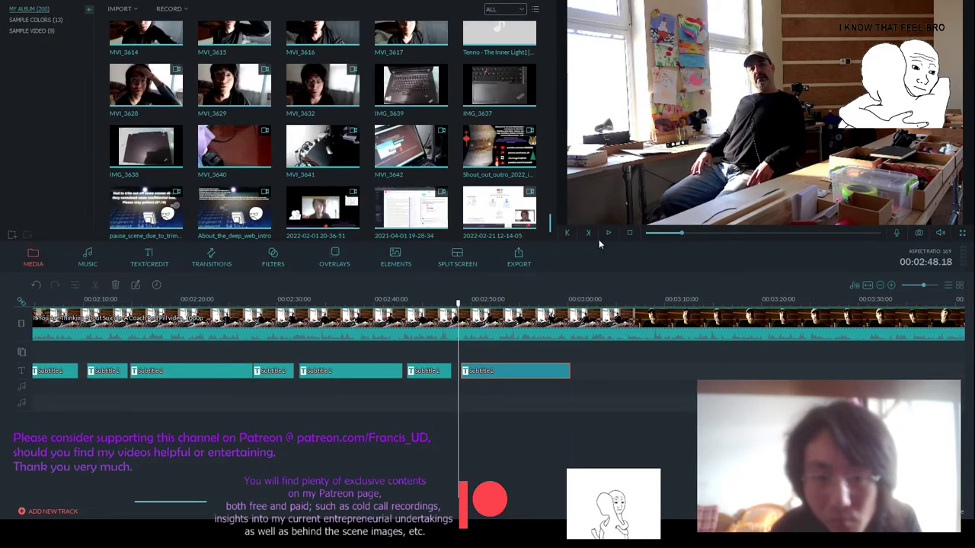
{"action": "left_click", "coordinate": [607, 233]}
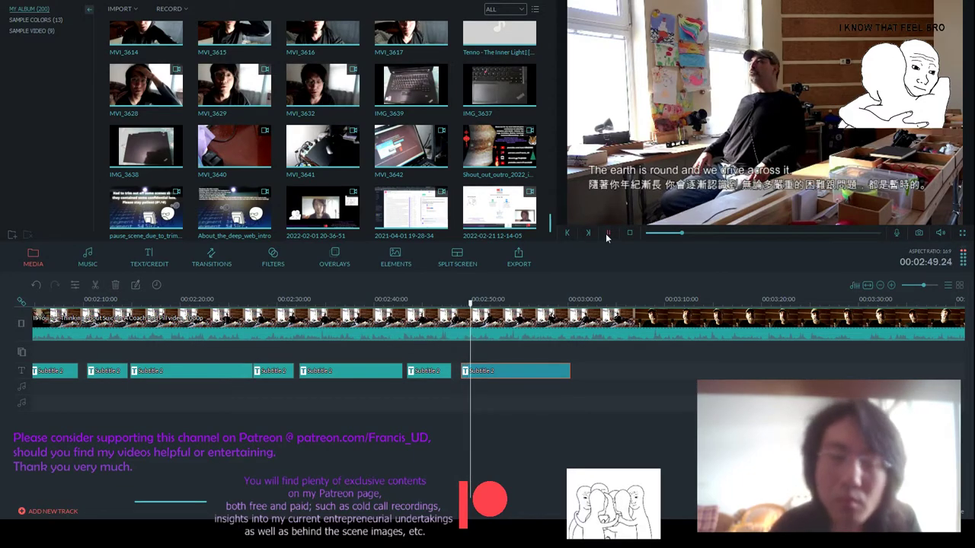
{"action": "double_click", "coordinate": [526, 375]}
{"action": "left_click", "coordinate": [607, 233]}
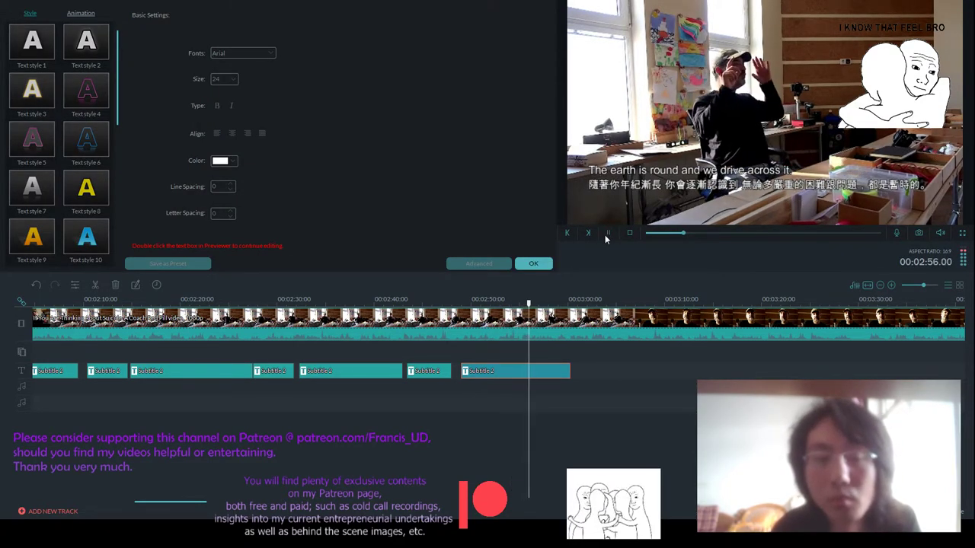
- Expand the last subtitle's English and Chinese text with the rear view mirror lines at font size 20, and apply it
{"action": "left_click", "coordinate": [526, 373]}
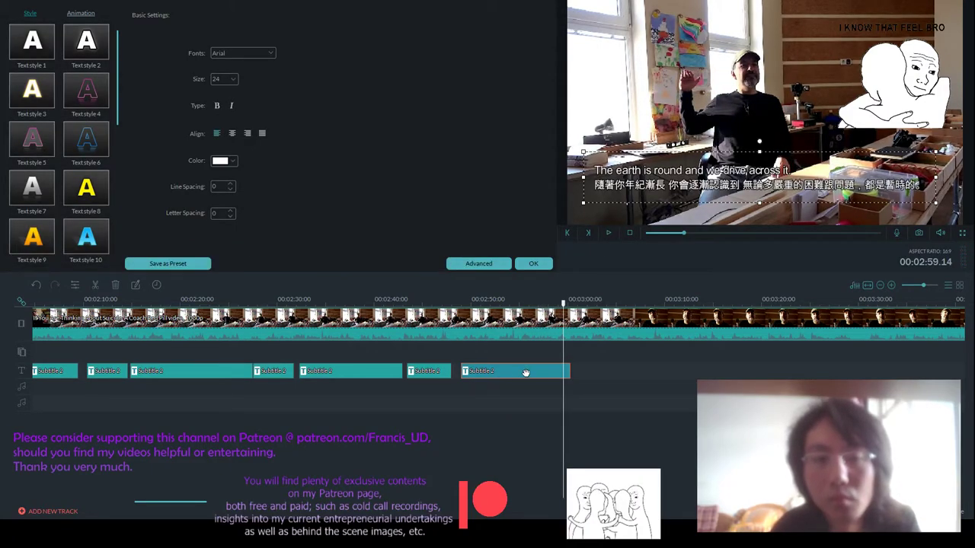
{"action": "left_click", "coordinate": [633, 205]}
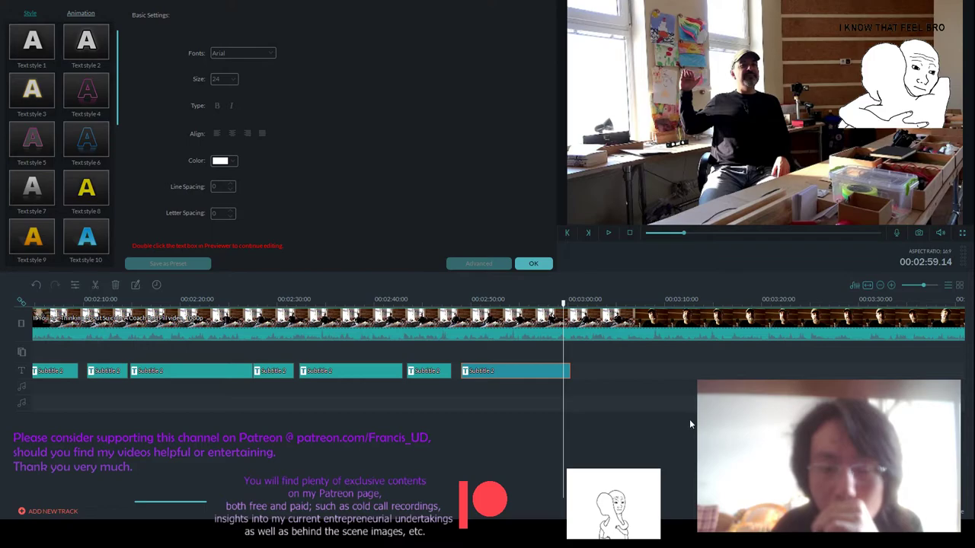
{"action": "left_click", "coordinate": [533, 263]}
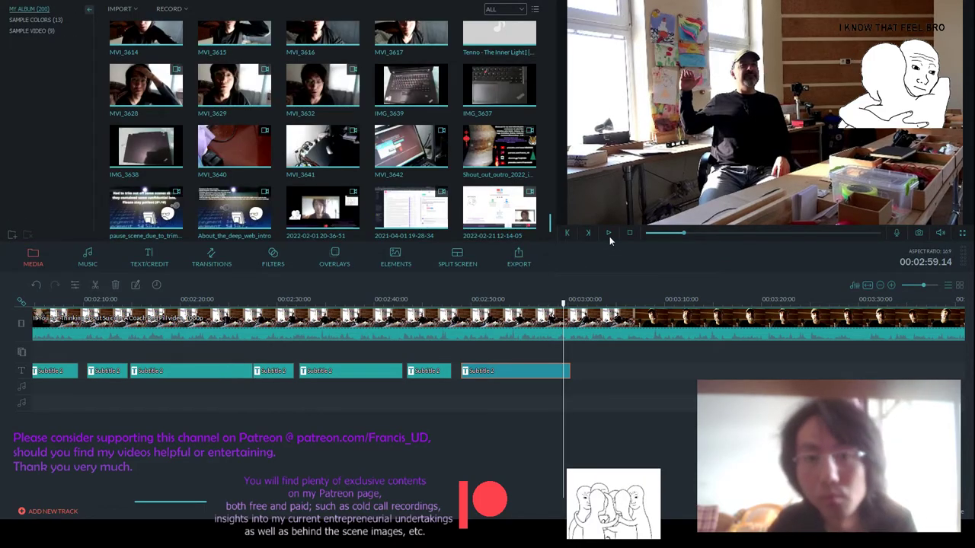
- Play the footage after the last subtitle from 00:02:59 to hear the next spoken line
{"action": "left_click", "coordinate": [608, 235]}
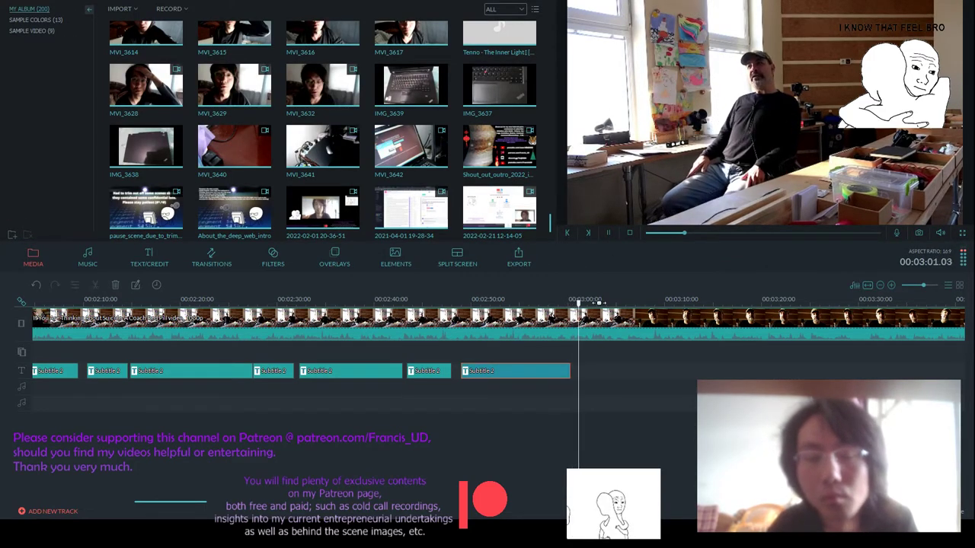
{"action": "scroll", "coordinate": [518, 335], "scroll_direction": "down", "scroll_amount": 2}
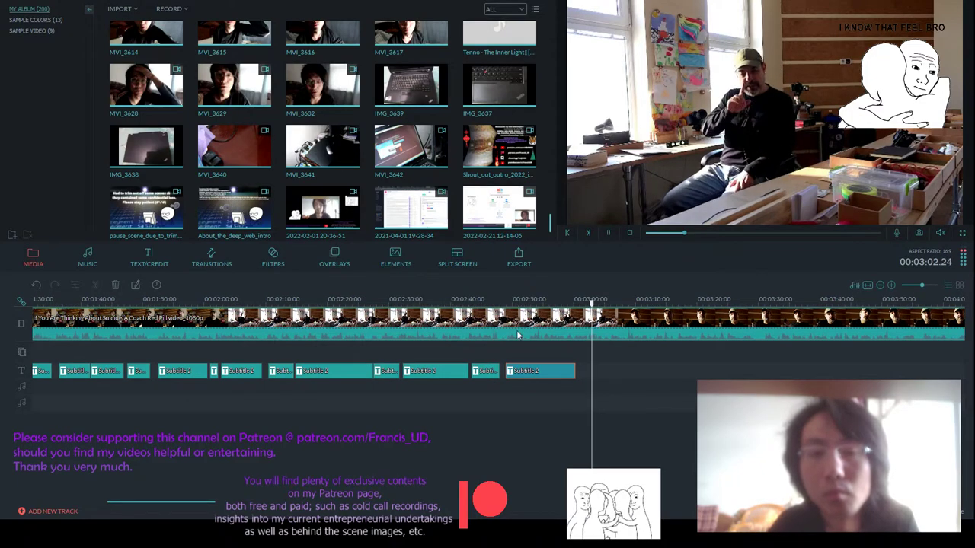
{"action": "scroll", "coordinate": [525, 328], "scroll_direction": "down", "scroll_amount": 1}
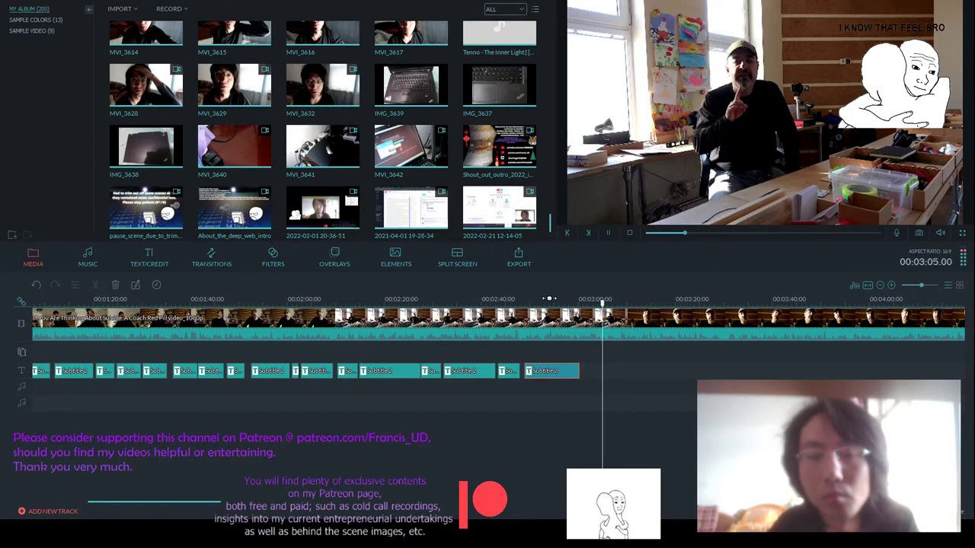
{"action": "scroll", "coordinate": [548, 298], "scroll_direction": "down", "scroll_amount": 1}
{"action": "left_click", "coordinate": [609, 231]}
{"action": "left_click", "coordinate": [599, 301]}
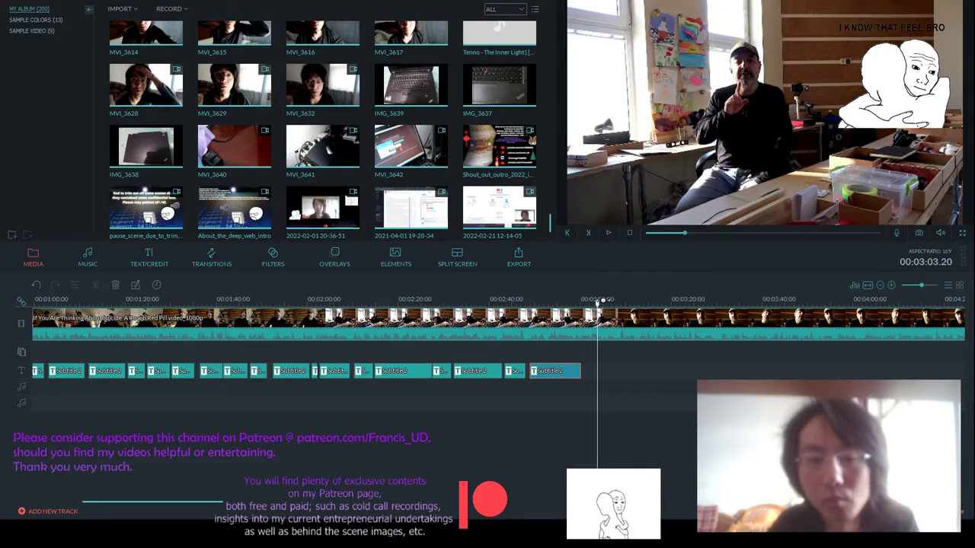
{"action": "left_click", "coordinate": [608, 231]}
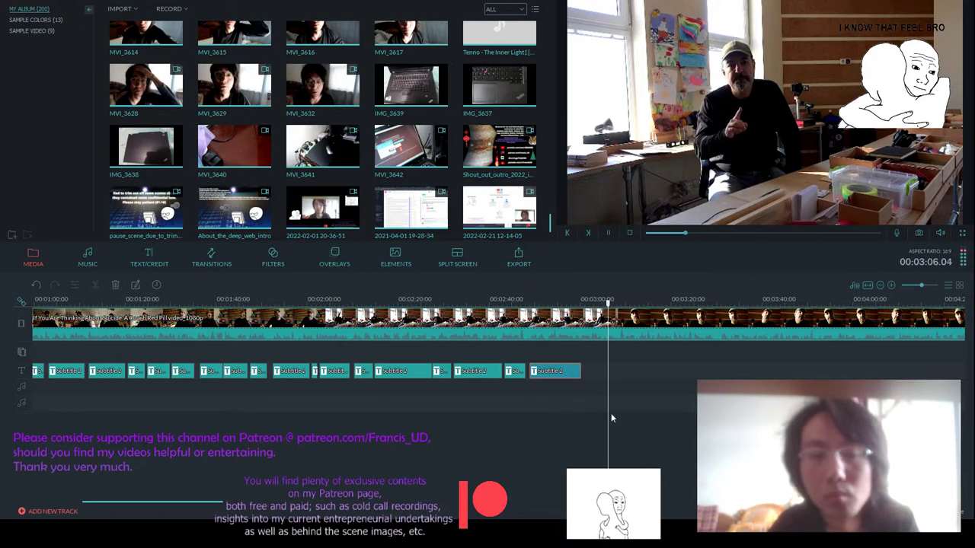
- Locate the start of the next spoken line and paste a copy of the last subtitle at 00:03:01.05
{"action": "scroll", "coordinate": [615, 305], "scroll_direction": "up", "scroll_amount": 3}
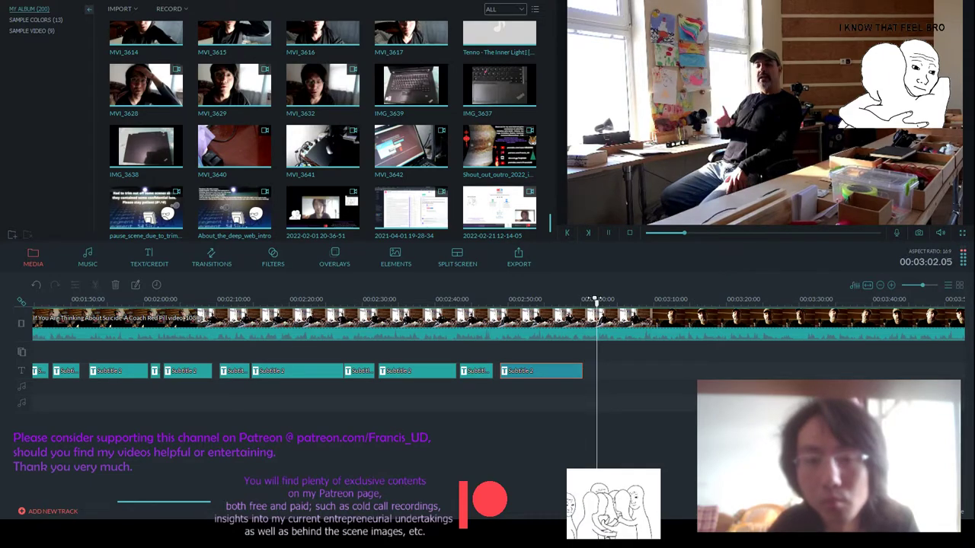
{"action": "left_click", "coordinate": [573, 303]}
{"action": "key", "text": "space"}
{"action": "scroll", "coordinate": [573, 305], "scroll_direction": "down", "scroll_amount": 3}
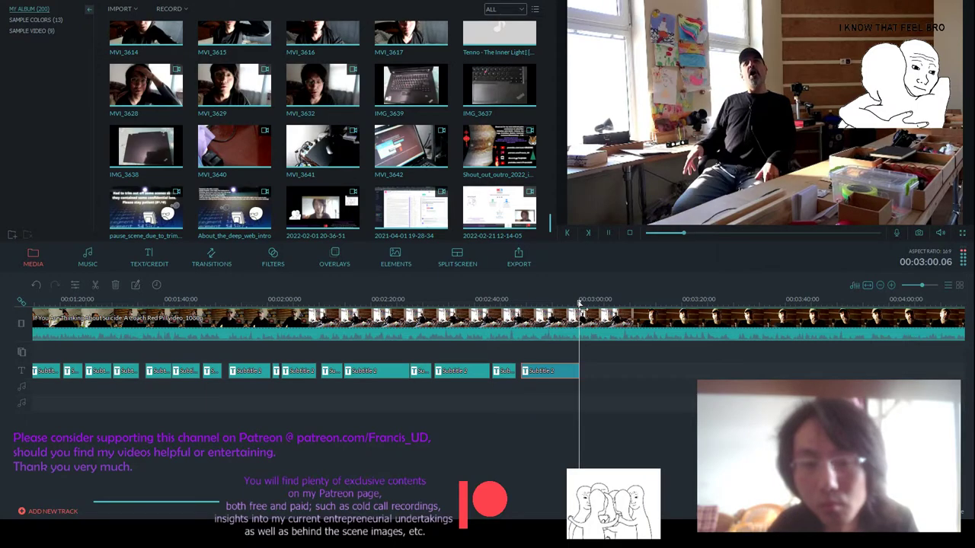
{"action": "key", "text": "space"}
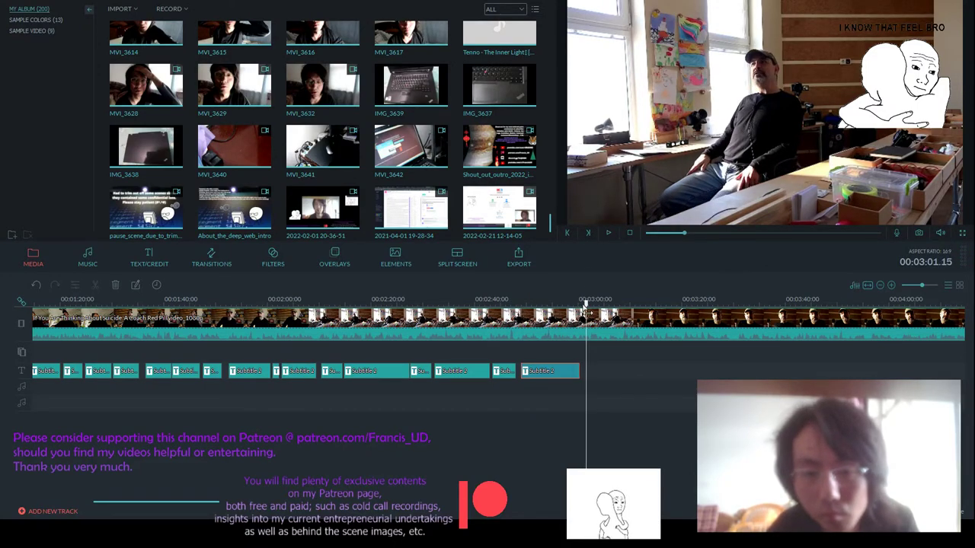
{"action": "left_click", "coordinate": [609, 233]}
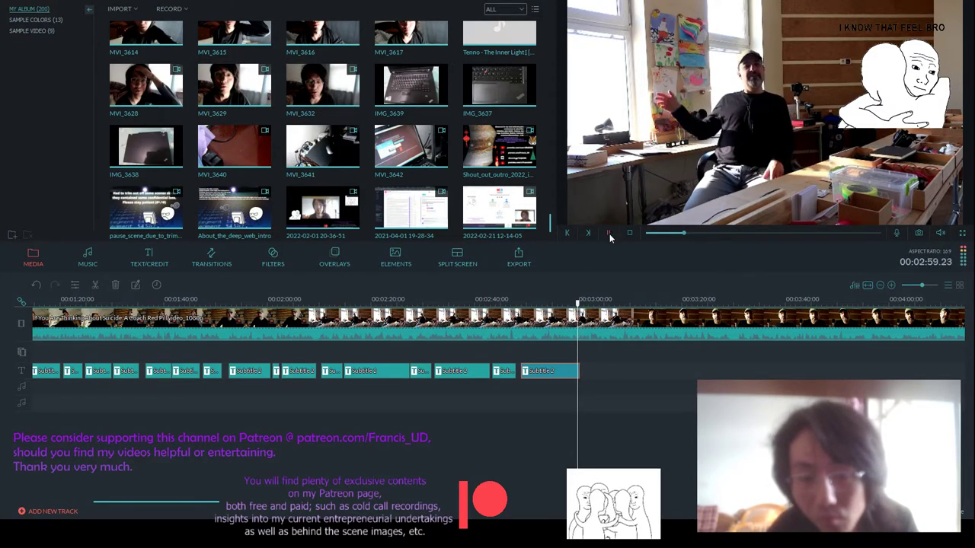
{"action": "key", "text": "space"}
{"action": "key", "text": "ctrl+v"}
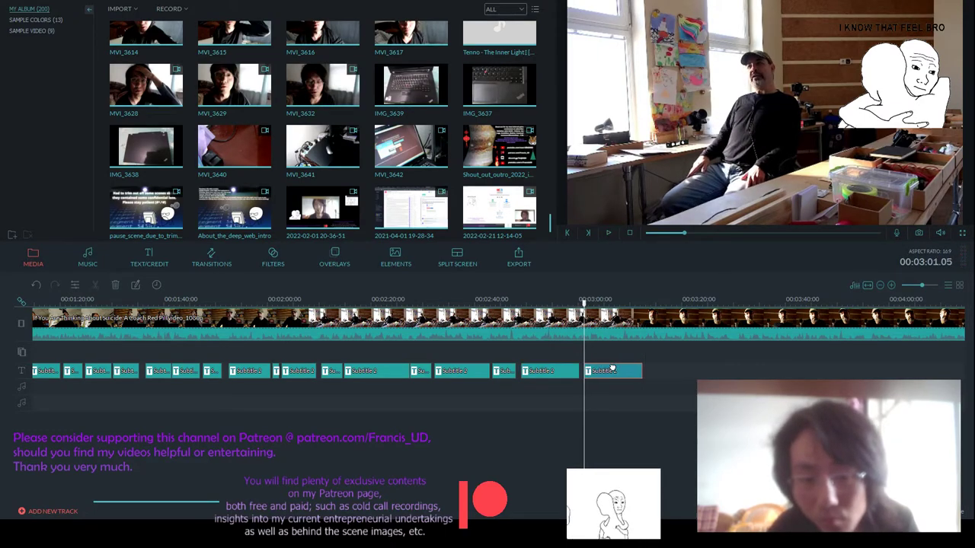
{"action": "key", "text": "ctrl+equal"}
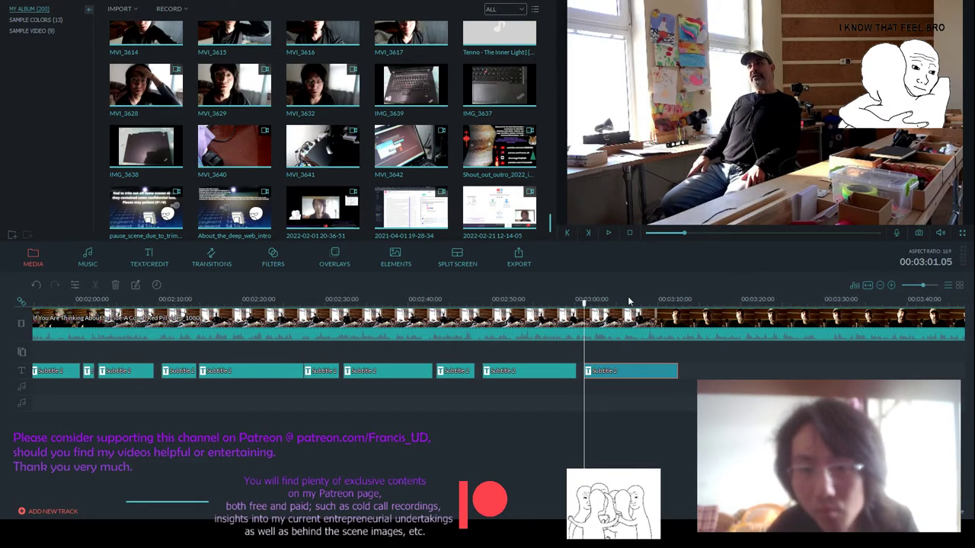
{"action": "key", "text": "ctrl+equal"}
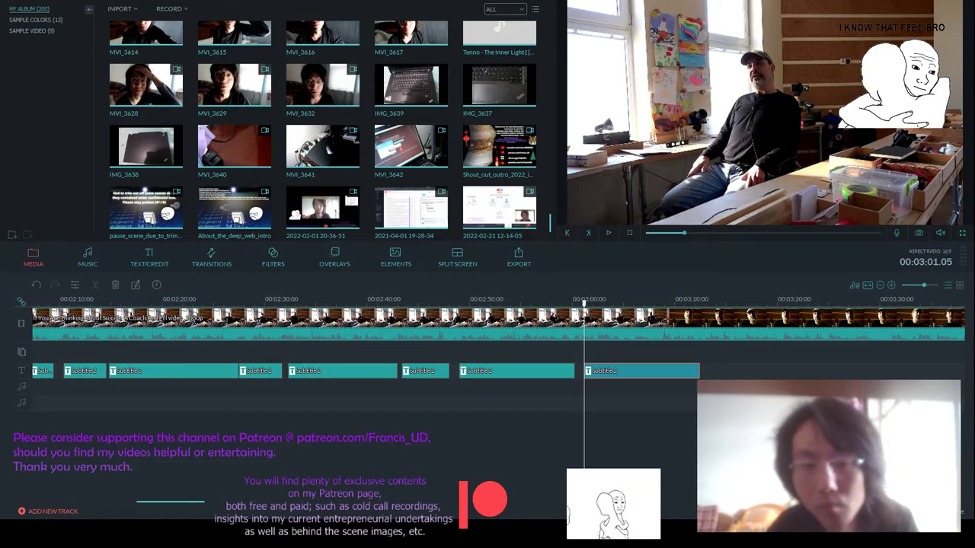
- Preview the pasted subtitle's text over the footage between 00:03:01 and 00:03:03
{"action": "double_click", "coordinate": [629, 371]}
{"action": "left_click", "coordinate": [530, 263]}
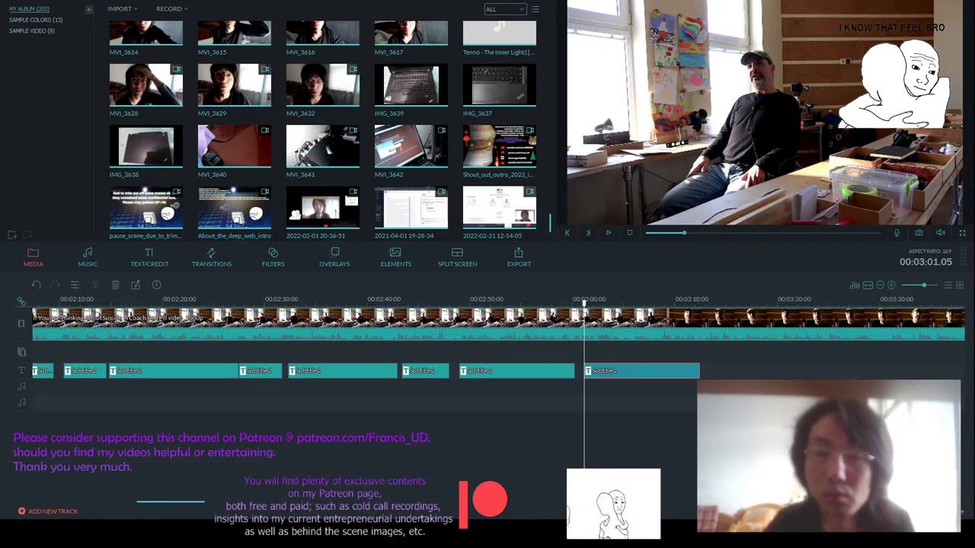
{"action": "left_click_drag", "start_coordinate": [586, 305], "coordinate": [607, 302]}
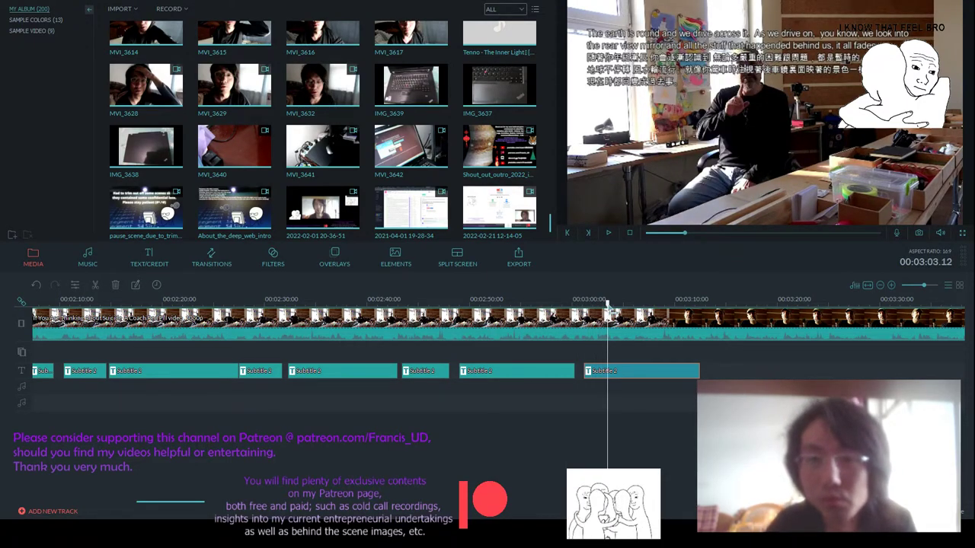
{"action": "left_click_drag", "start_coordinate": [607, 302], "coordinate": [599, 302]}
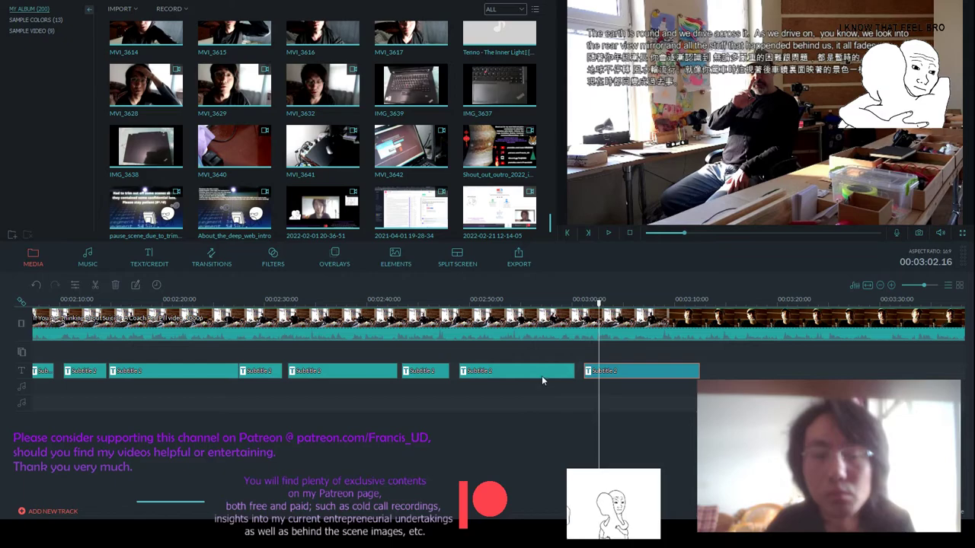
- Correct the Chinese character 回 to 會 in the last line of the subtitle before the pasted one, and apply it
{"action": "double_click", "coordinate": [541, 376]}
{"action": "left_click_drag", "start_coordinate": [622, 82], "coordinate": [615, 84]}
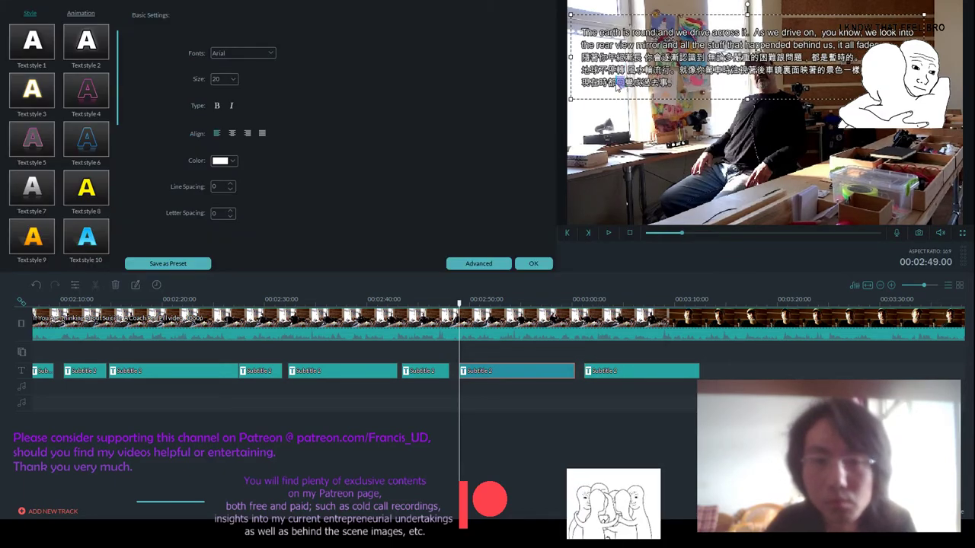
{"action": "type", "text": "會"}
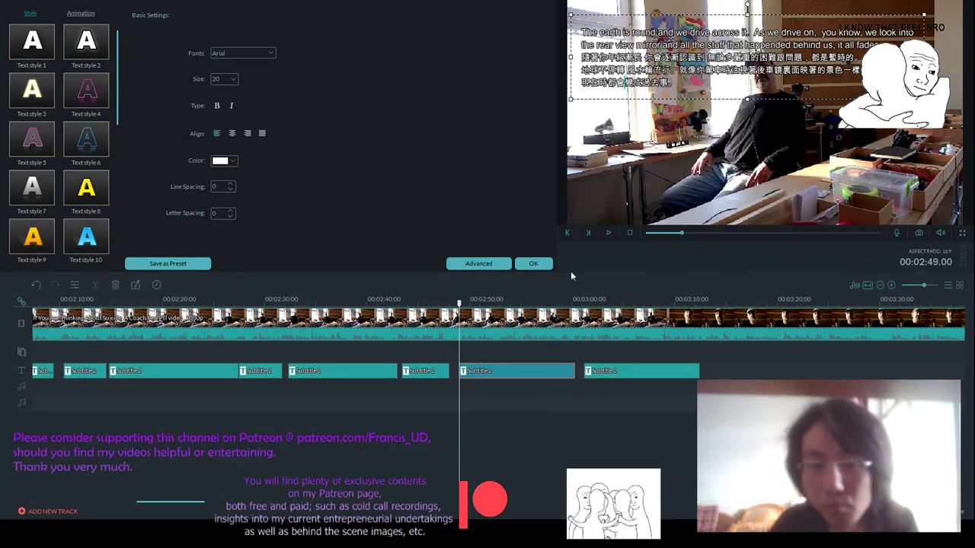
{"action": "left_click", "coordinate": [533, 263]}
- Play the footage from 00:02:59 and replace the pasted subtitle's English text with "All of it. No matter how terrible."
{"action": "left_click_drag", "start_coordinate": [460, 303], "coordinate": [563, 301]}
{"action": "left_click", "coordinate": [609, 232]}
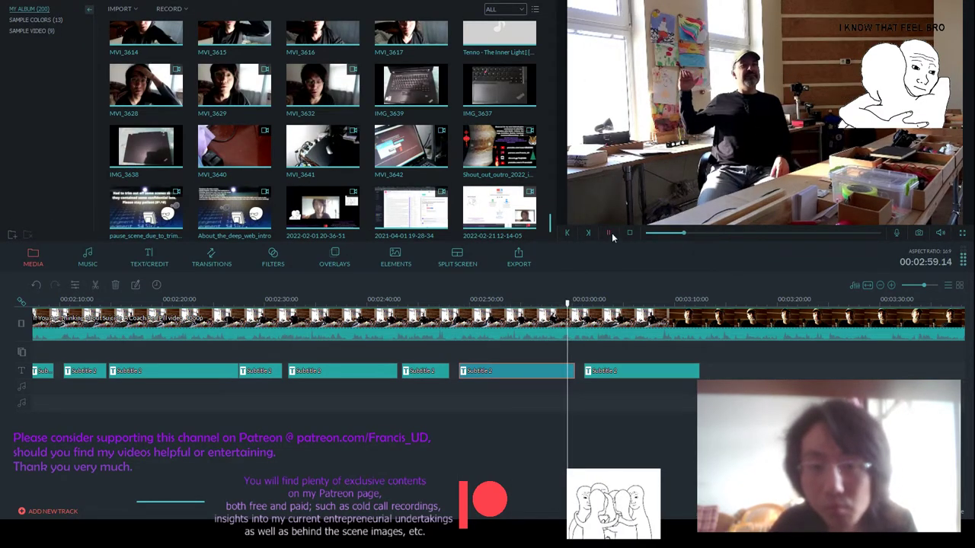
{"action": "double_click", "coordinate": [628, 364]}
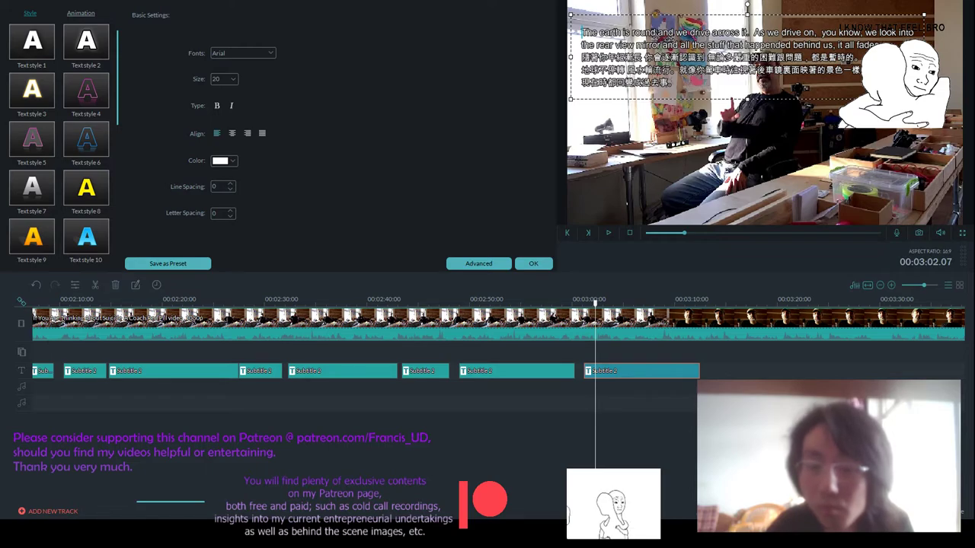
{"action": "left_click_drag", "start_coordinate": [878, 46], "coordinate": [581, 35]}
{"action": "type", "text": "All op"}
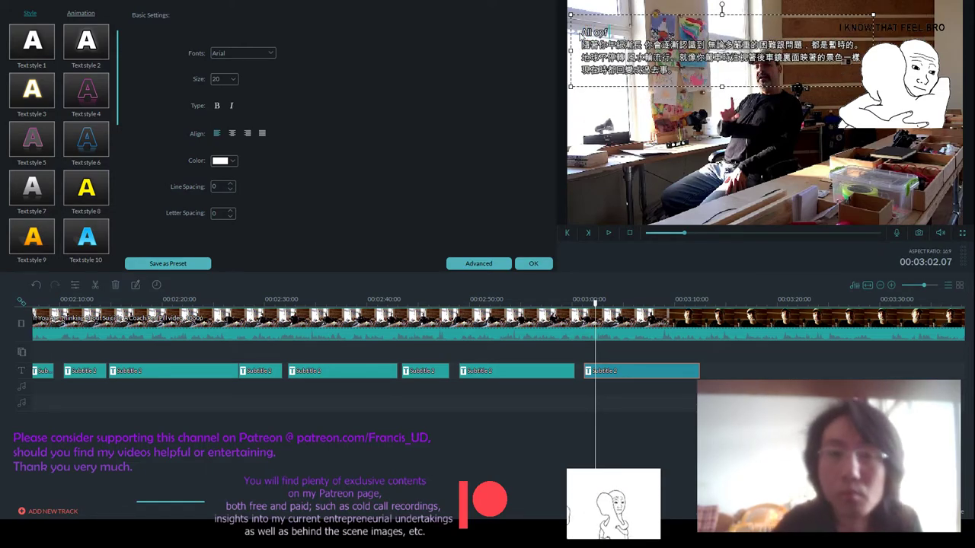
{"action": "key", "text": "BackSpace"}
{"action": "type", "text": "f it. No mat"}
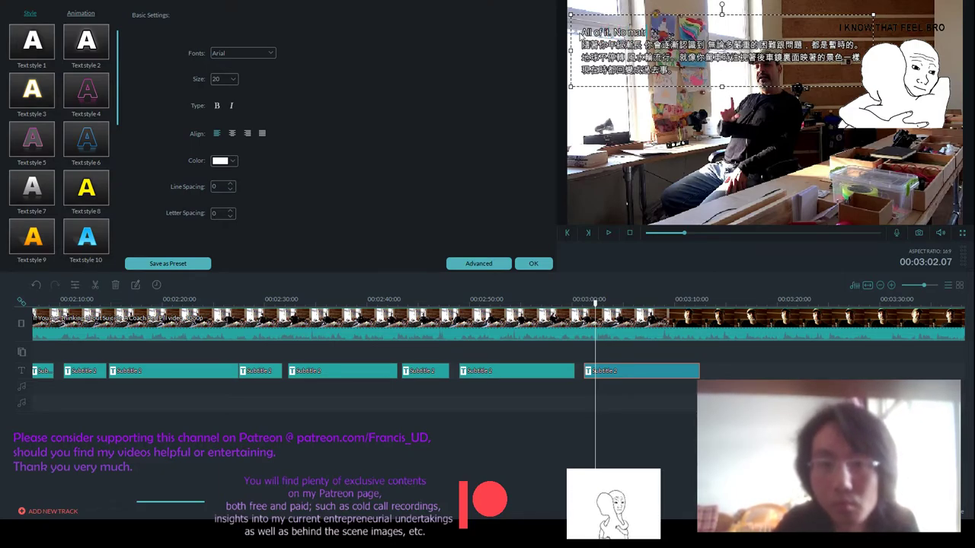
{"action": "type", "text": "ter how terrib"}
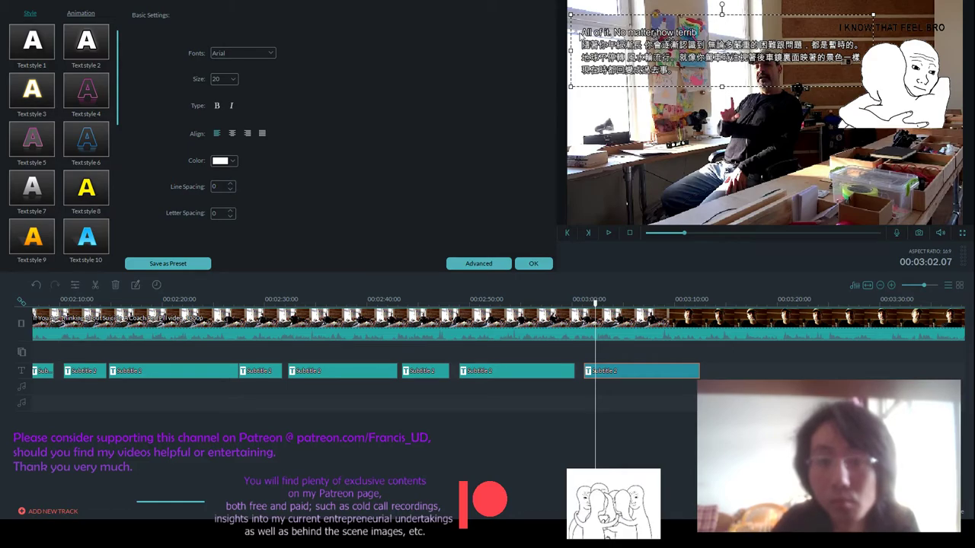
{"action": "type", "text": "le."}
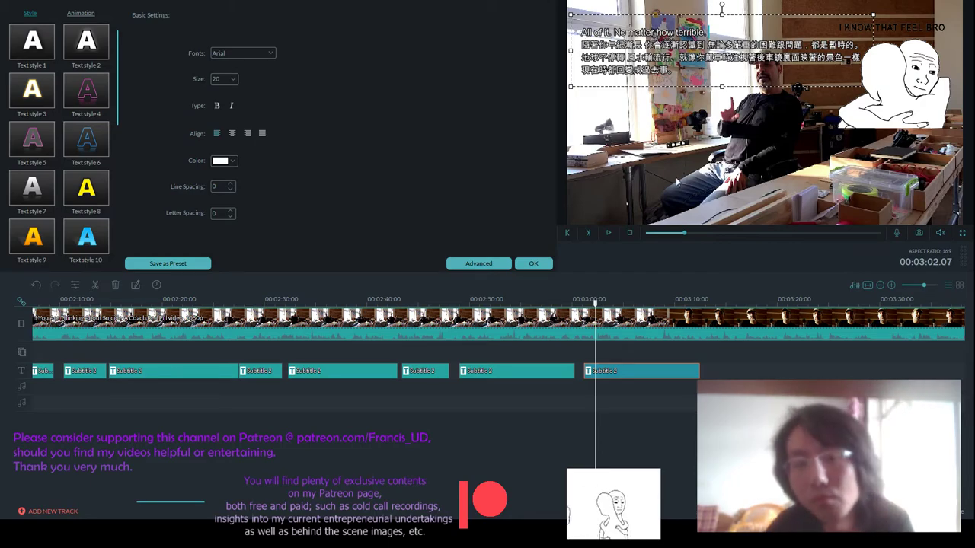
- Play on from 00:03:02 and append "The only that will not fade away, is death." to the subtitle's first English line
{"action": "left_click", "coordinate": [609, 232]}
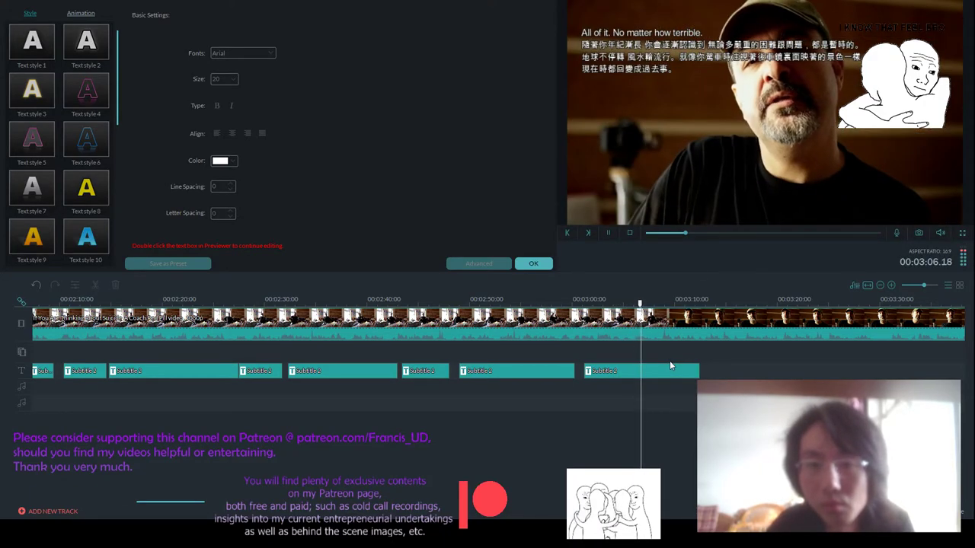
{"action": "left_click", "coordinate": [671, 371]}
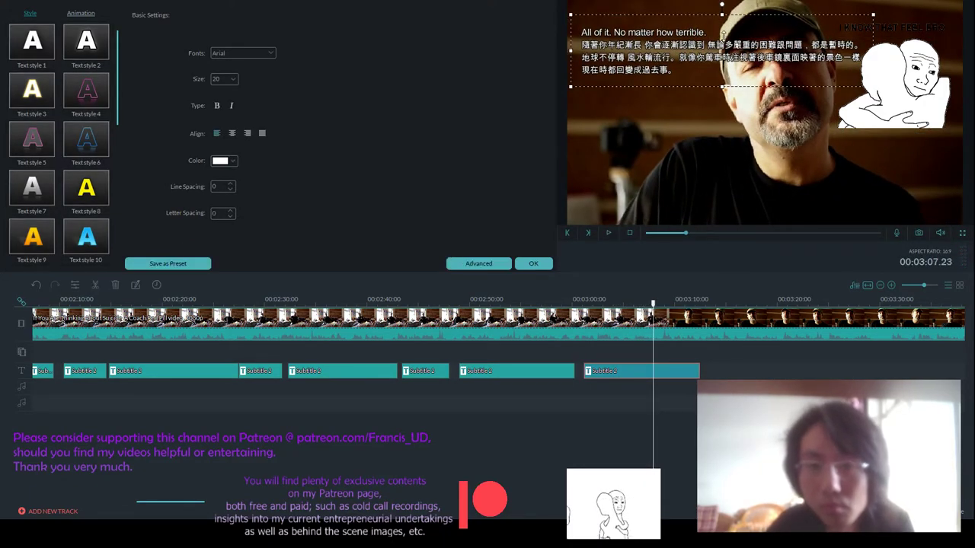
{"action": "type", "text": "The o"}
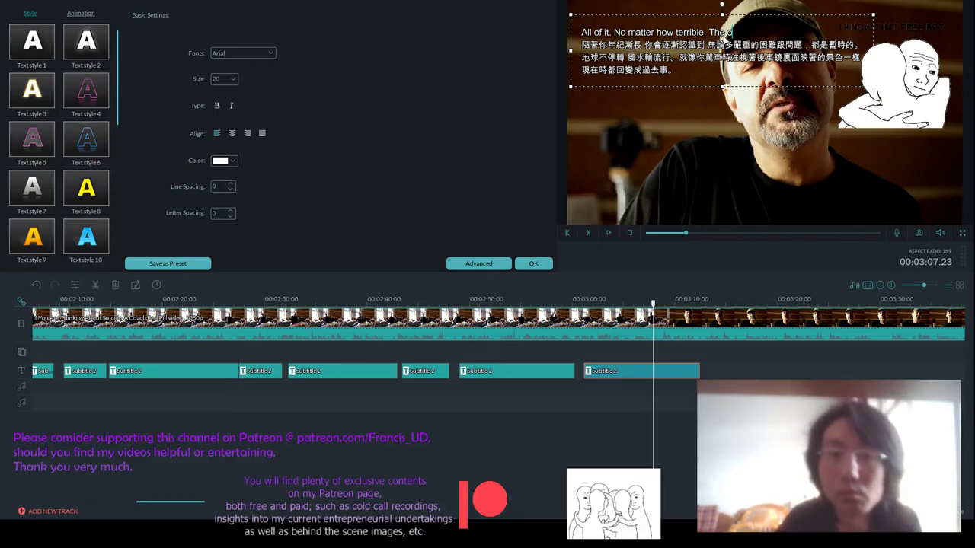
{"action": "type", "text": "nly that will n"}
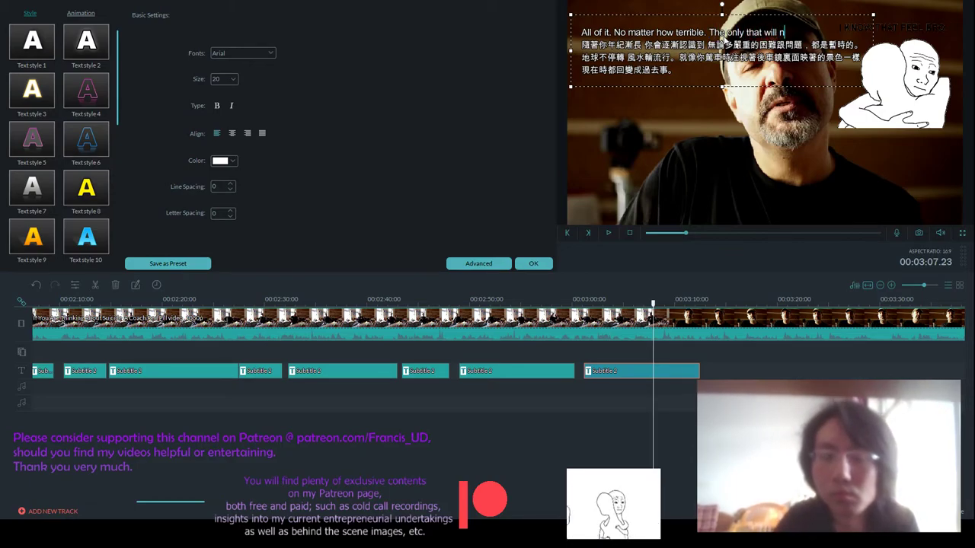
{"action": "type", "text": "ot fade away."}
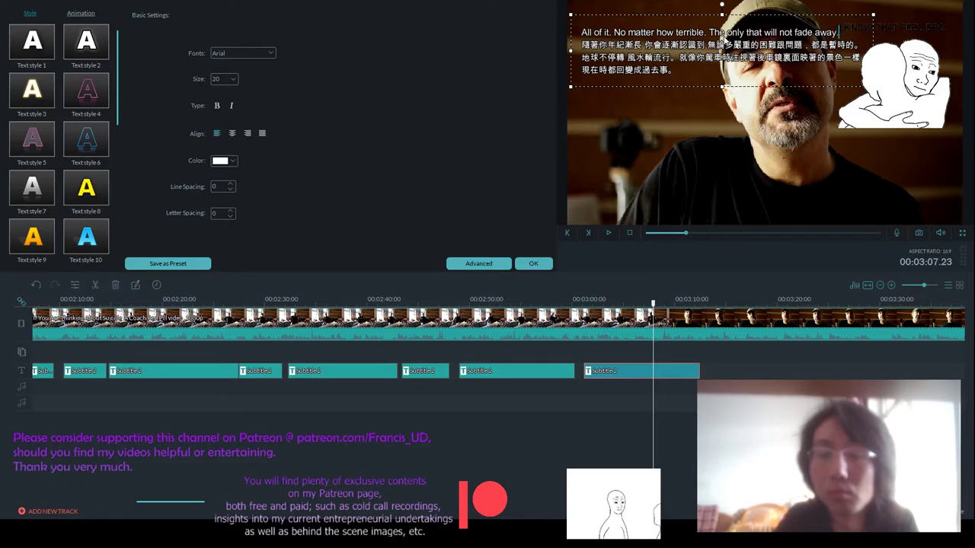
{"action": "key", "text": "BackSpace"}
{"action": "type", "text": ", is deam"}
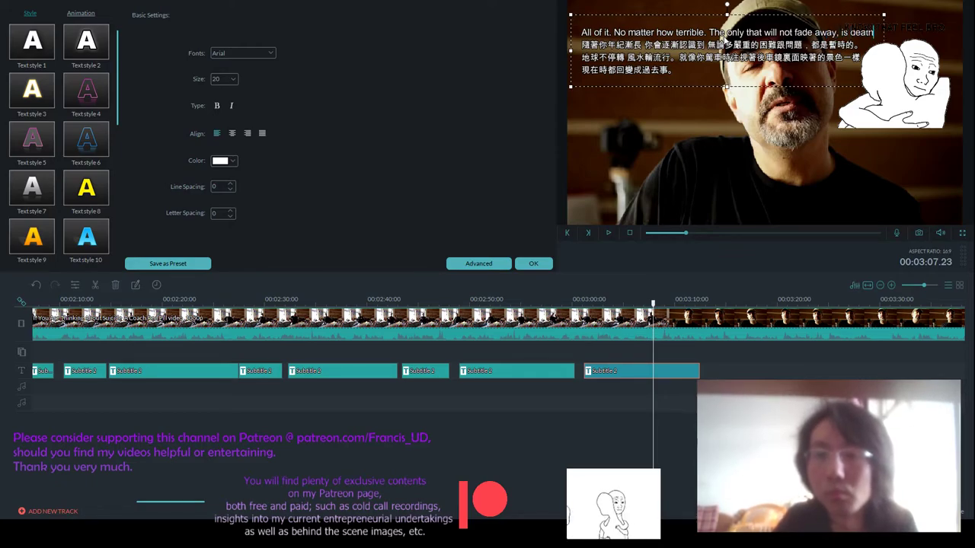
{"action": "type", "text": "."}
- Add a second English line reading "Yeah that's the only thing that remains. See?", replaying the footage to hear the wording
{"action": "key", "text": "Return"}
{"action": "type", "text": "Yeah"}
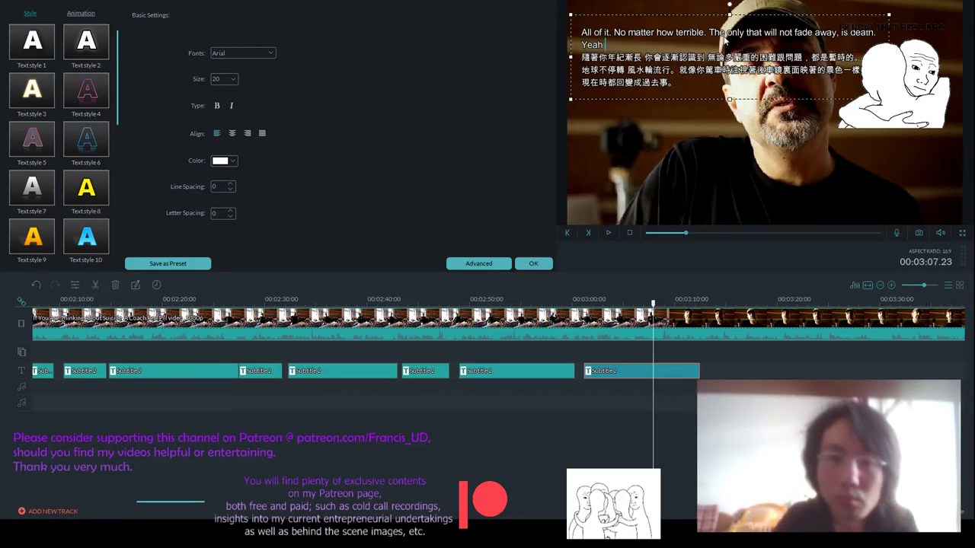
{"action": "type", "text": " that's the only thing"}
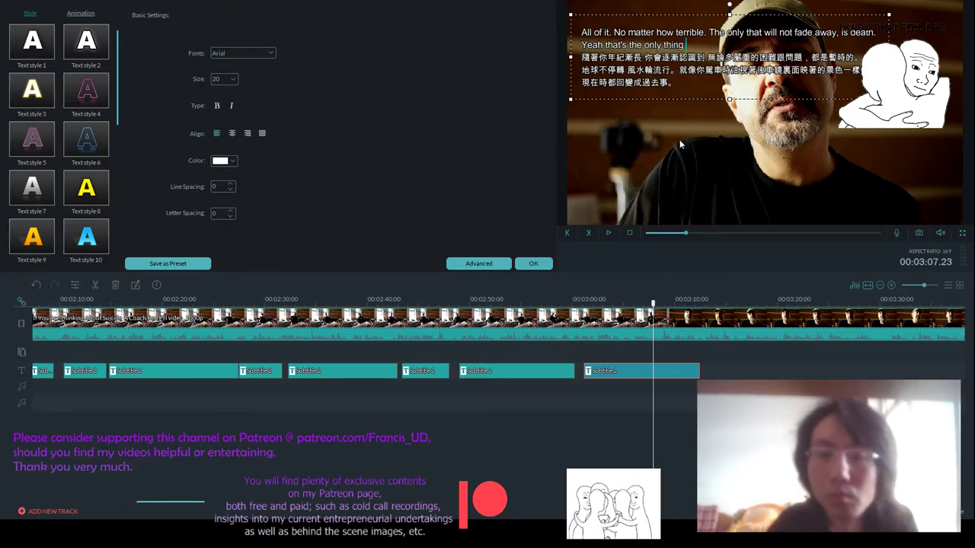
{"action": "left_click_drag", "start_coordinate": [654, 303], "coordinate": [623, 305]}
{"action": "left_click", "coordinate": [607, 233]}
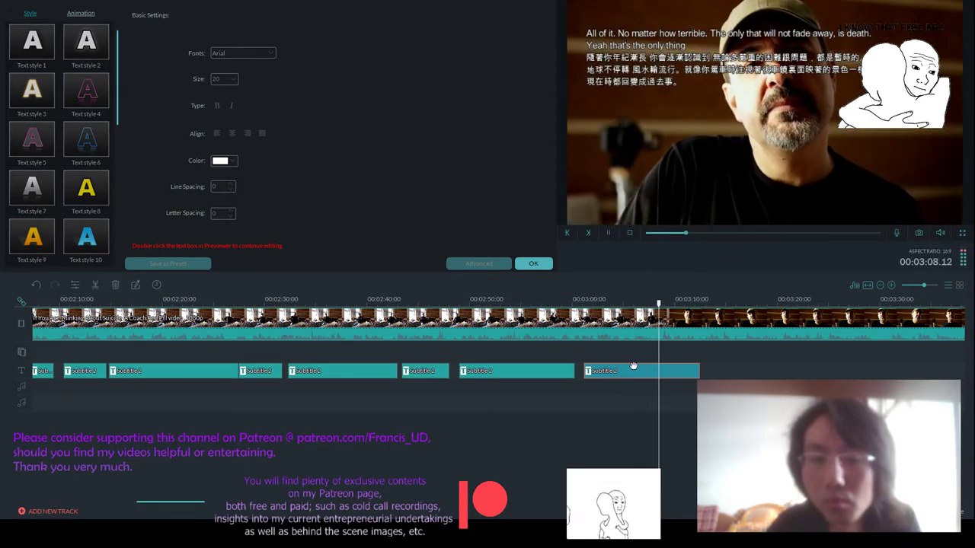
{"action": "double_click", "coordinate": [689, 47]}
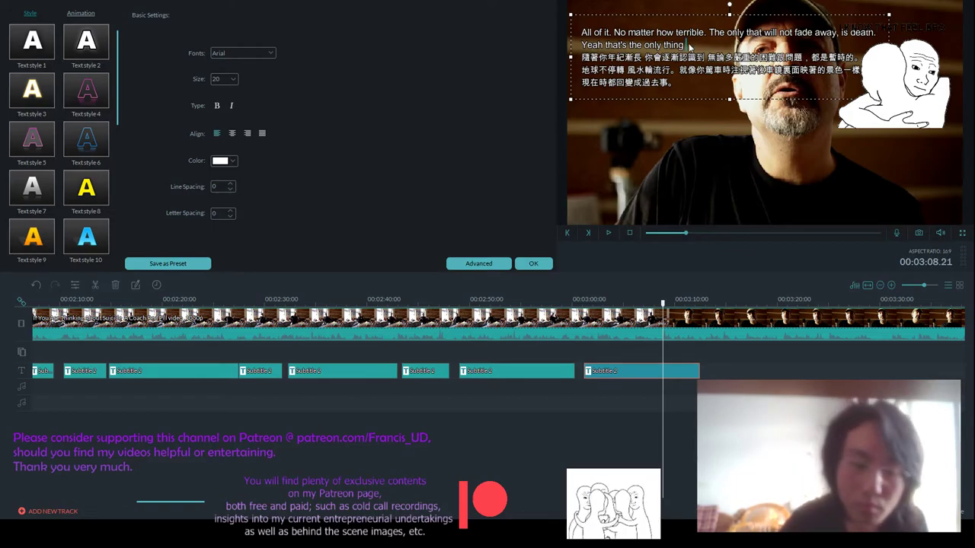
{"action": "type", "text": "that"}
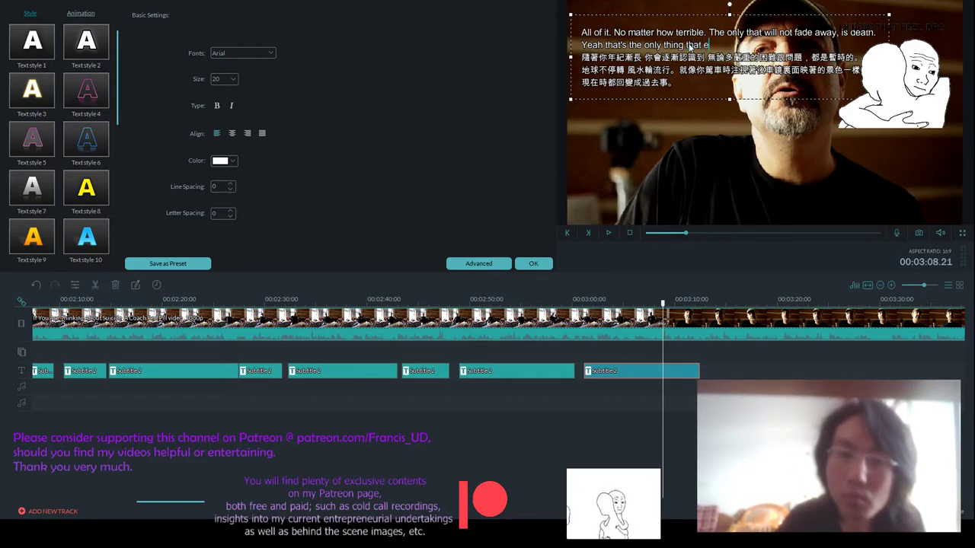
{"action": "type", "text": " remains"}
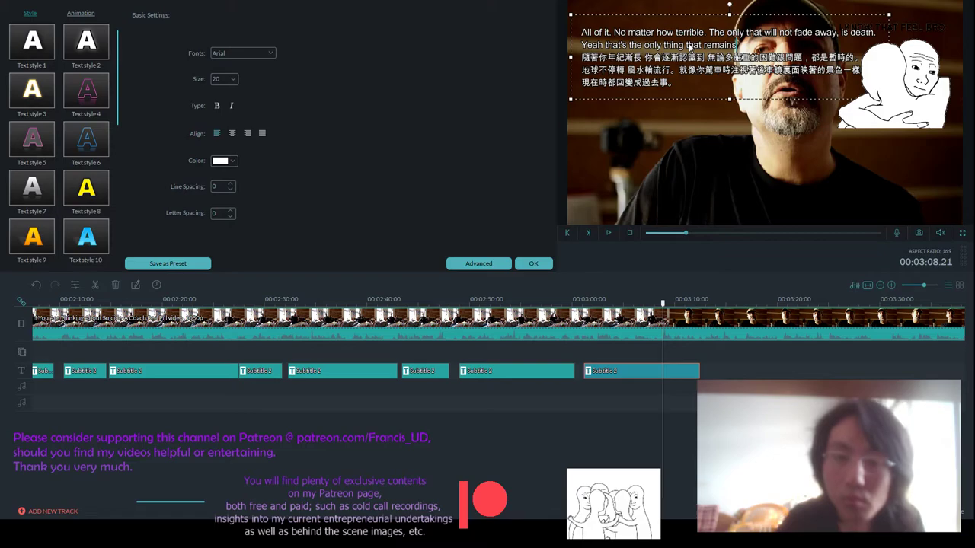
{"action": "type", "text": ". See"}
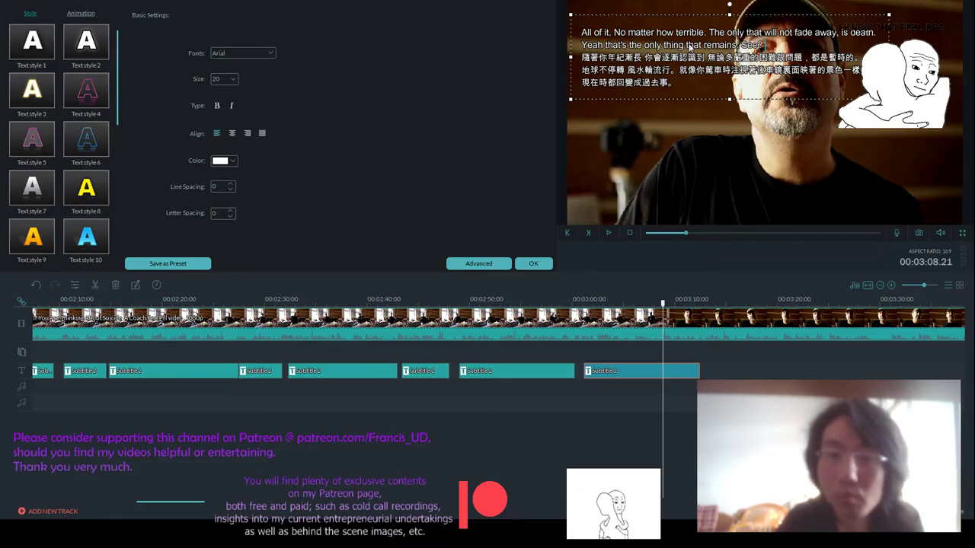
{"action": "type", "text": "?"}
- Move the subtitle's text box down to the bottom of the video frame and apply the text edits
{"action": "left_click_drag", "start_coordinate": [692, 8], "coordinate": [690, 136]}
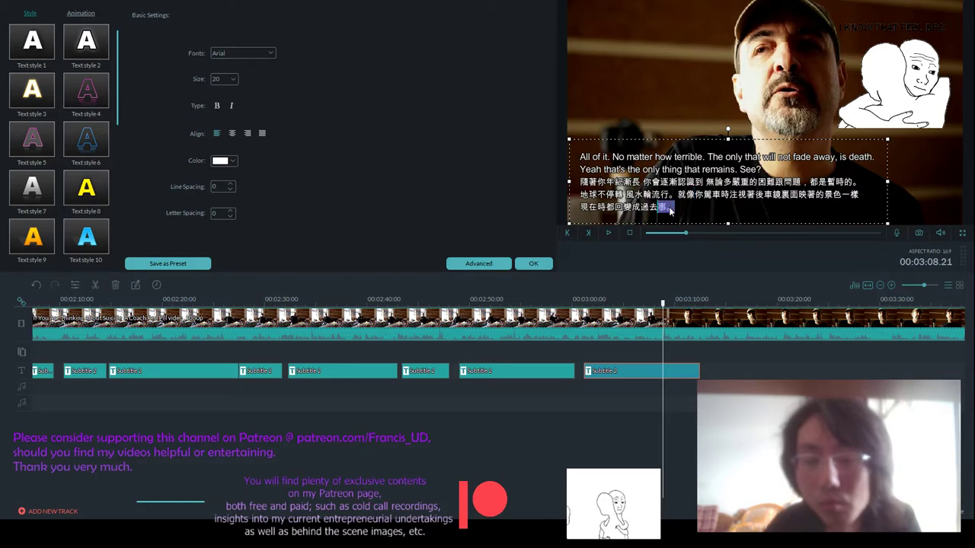
{"action": "left_click", "coordinate": [535, 263]}
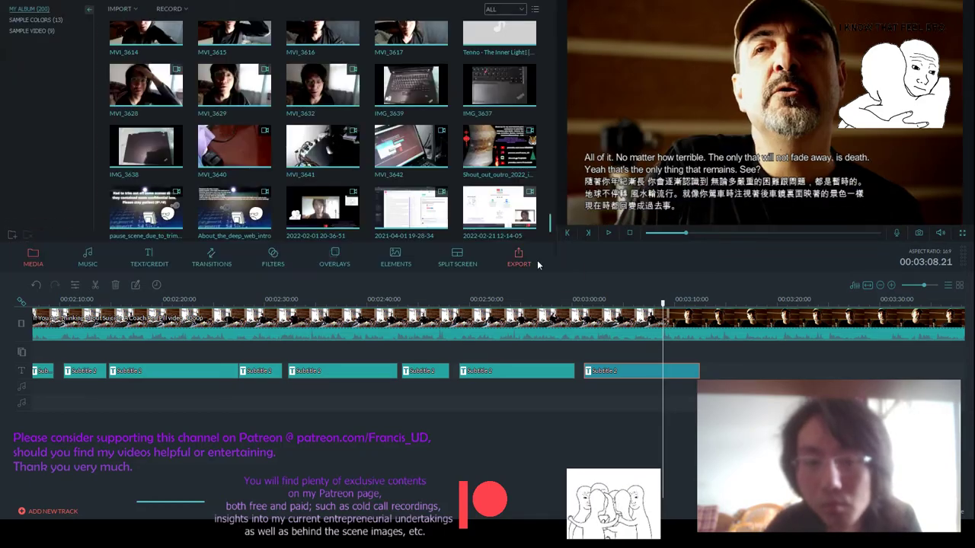
- Locate the end of the spoken line, split the subtitle at 00:03:08.13 and separate the two parts with a small gap
{"action": "left_click", "coordinate": [607, 233]}
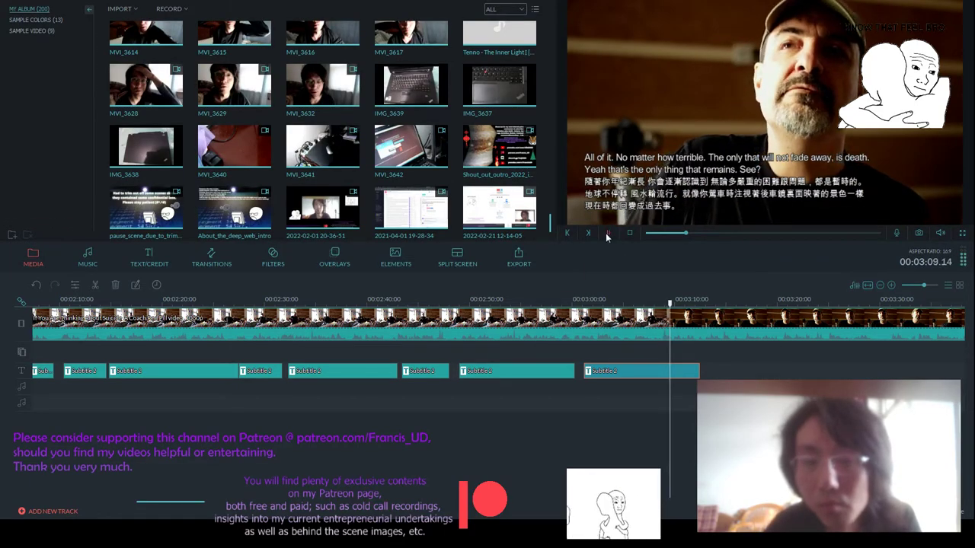
{"action": "scroll", "coordinate": [679, 303], "scroll_direction": "down", "scroll_amount": 3}
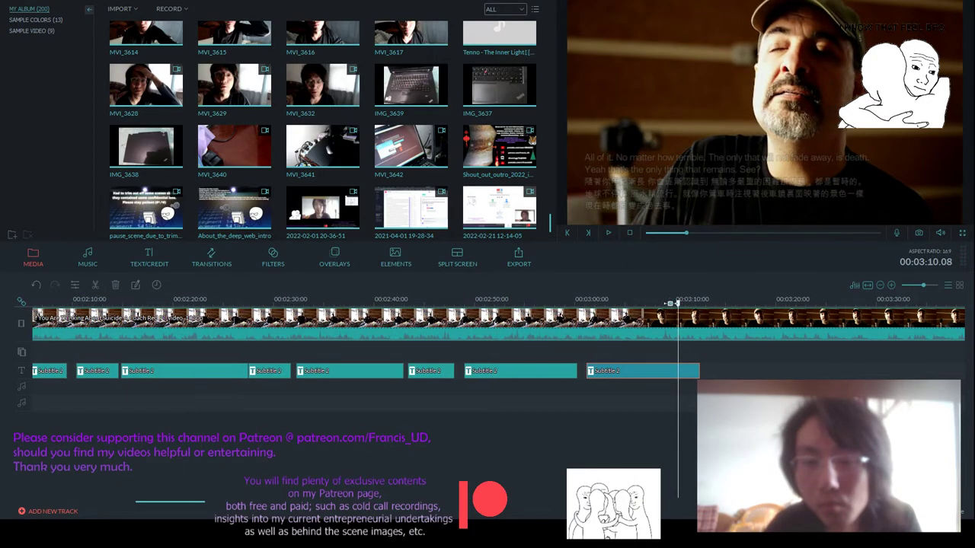
{"action": "left_click", "coordinate": [657, 300]}
{"action": "left_click", "coordinate": [609, 233]}
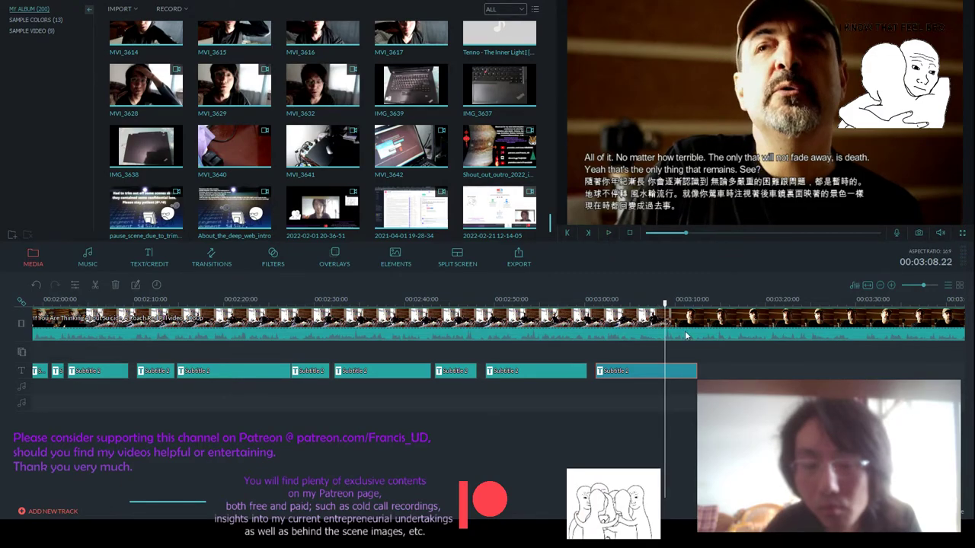
{"action": "left_click", "coordinate": [609, 233]}
{"action": "left_click_drag", "start_coordinate": [667, 299], "coordinate": [661, 301]}
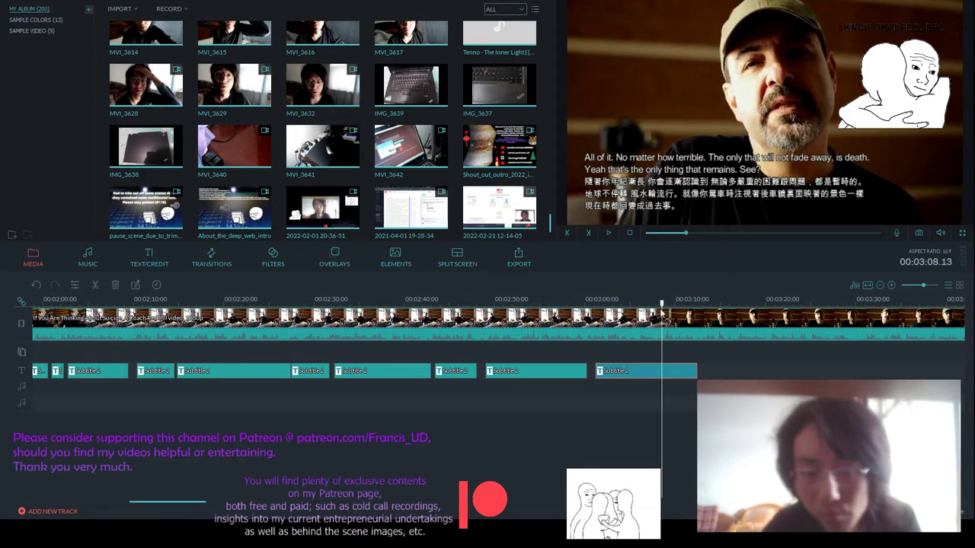
{"action": "left_click", "coordinate": [95, 285]}
{"action": "left_click_drag", "start_coordinate": [684, 373], "coordinate": [653, 373]}
- Replay the footage from 00:03:01.05 and replace the first part's Chinese text with "無論何事不論何時終將化作萬里浮雲。"
{"action": "scroll", "coordinate": [643, 307], "scroll_direction": "up", "scroll_amount": 2}
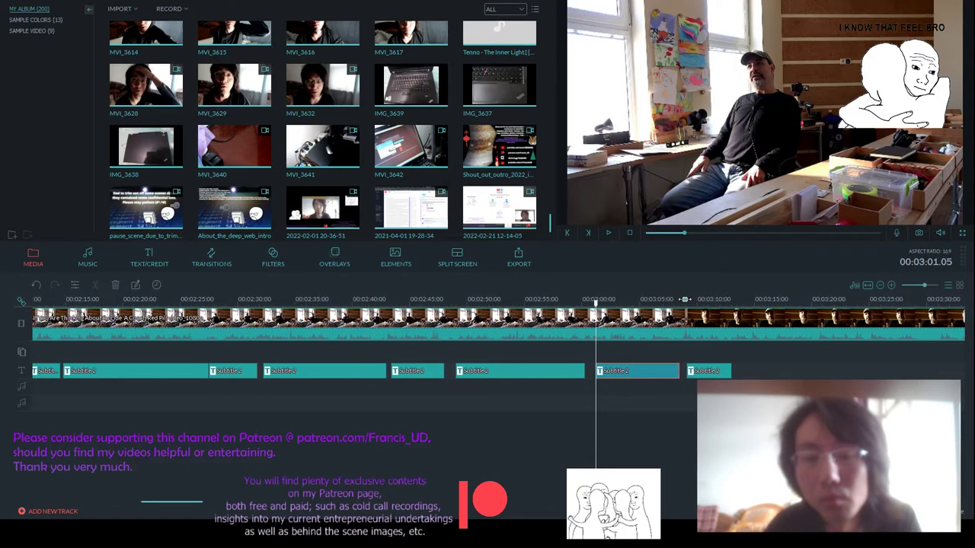
{"action": "scroll", "coordinate": [642, 323], "scroll_direction": "up", "scroll_amount": 1}
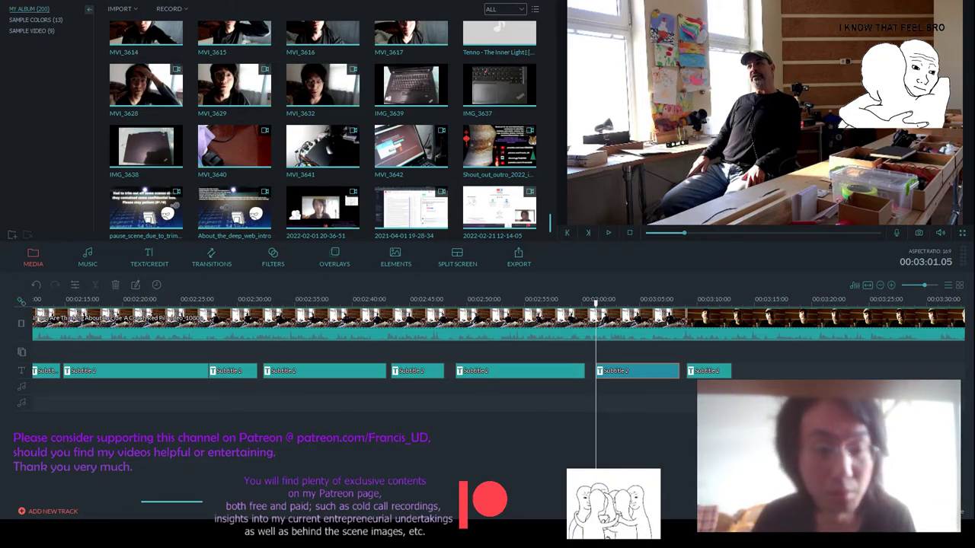
{"action": "left_click", "coordinate": [608, 232]}
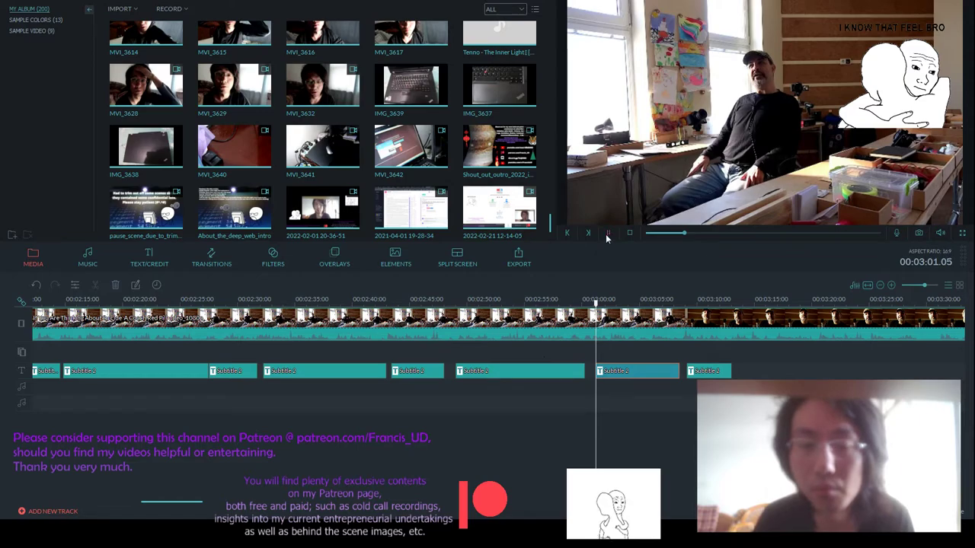
{"action": "double_click", "coordinate": [634, 373]}
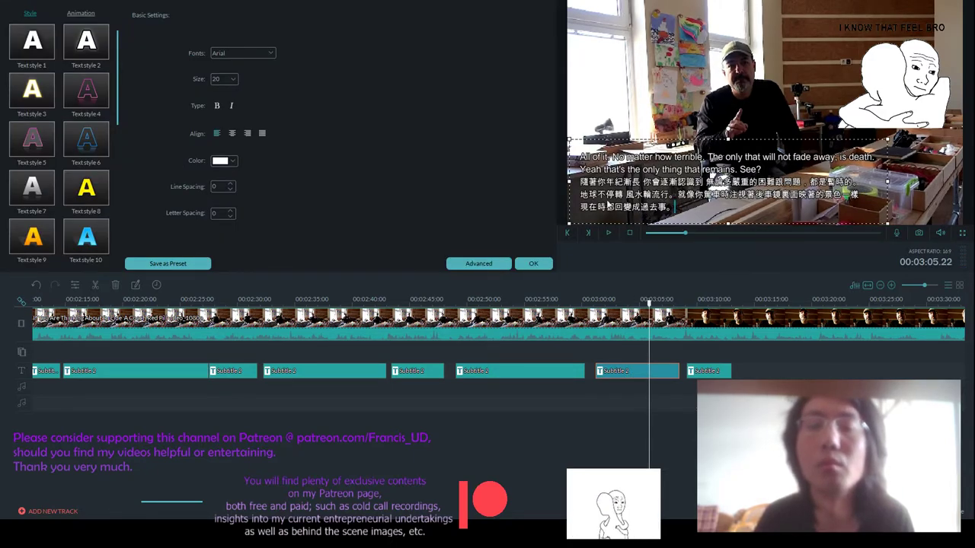
{"action": "left_click_drag", "start_coordinate": [580, 184], "coordinate": [698, 204]}
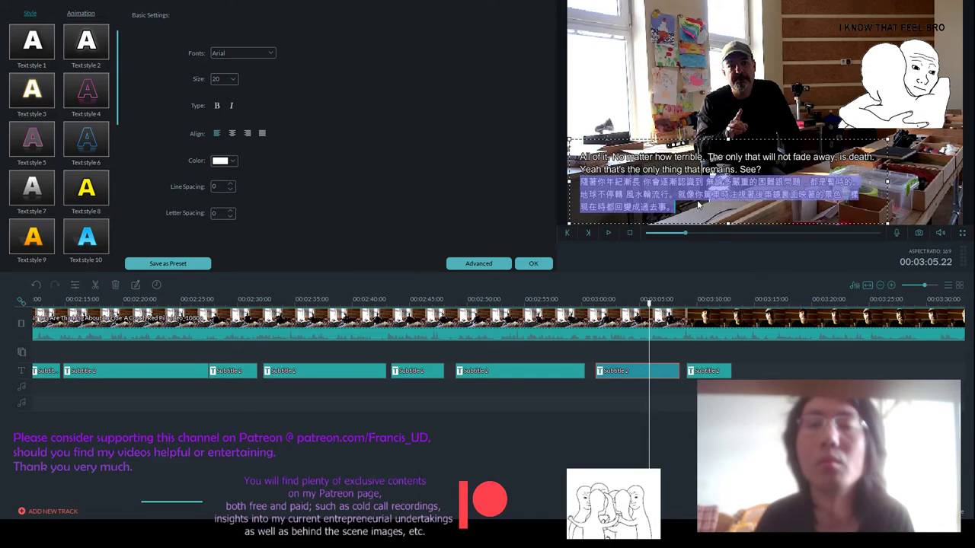
{"action": "left_click_drag", "start_coordinate": [699, 204], "coordinate": [665, 207]}
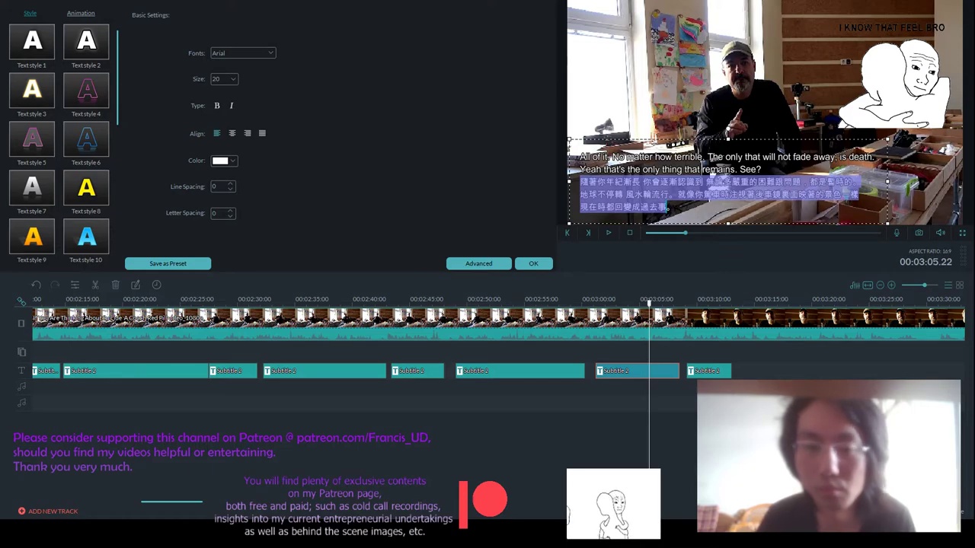
{"action": "key", "text": "BackSpace"}
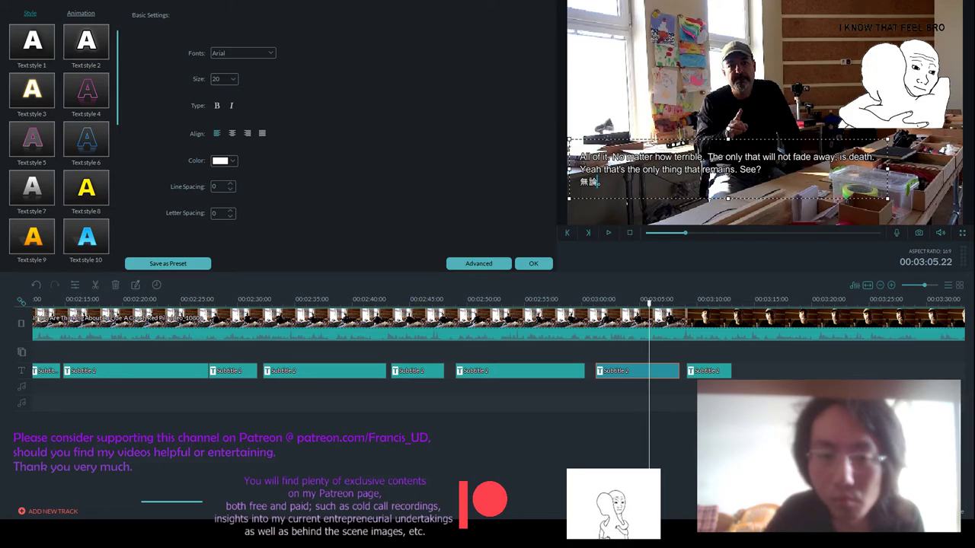
{"action": "type", "text": "何事"}
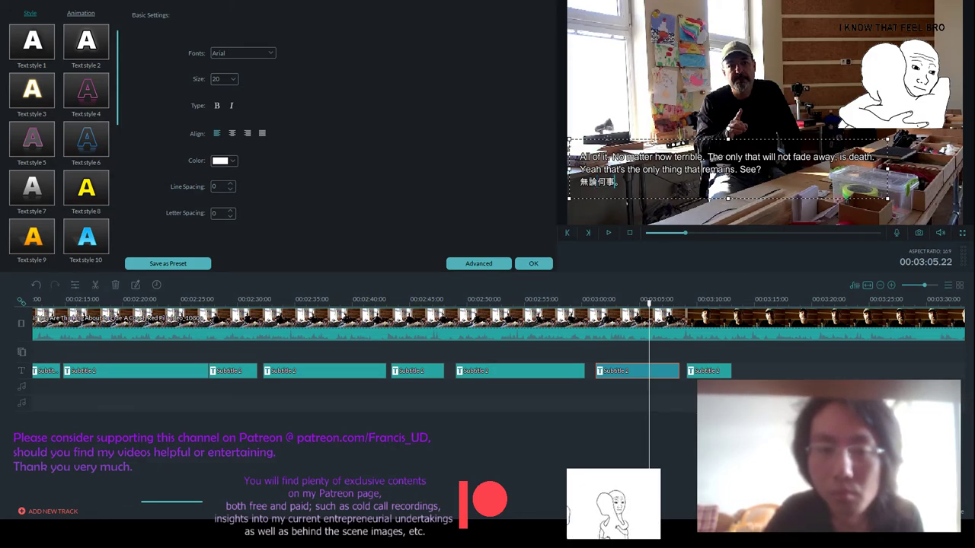
{"action": "type", "text": "不論"}
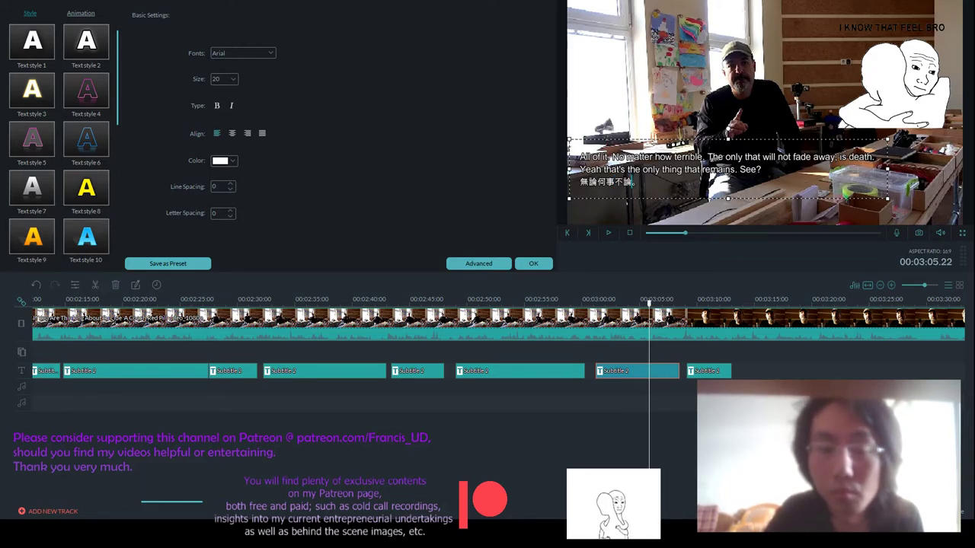
{"action": "type", "text": "何時"}
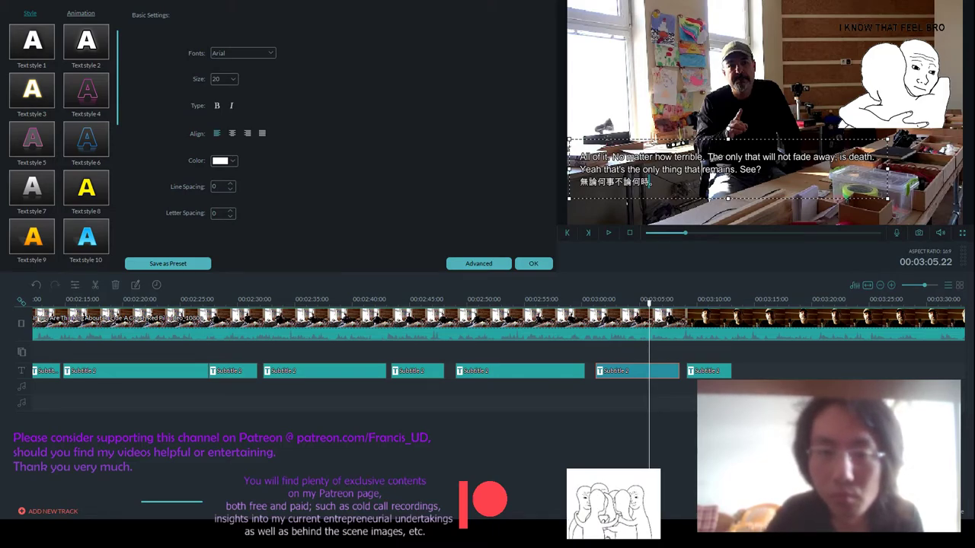
{"action": "type", "text": "終將"}
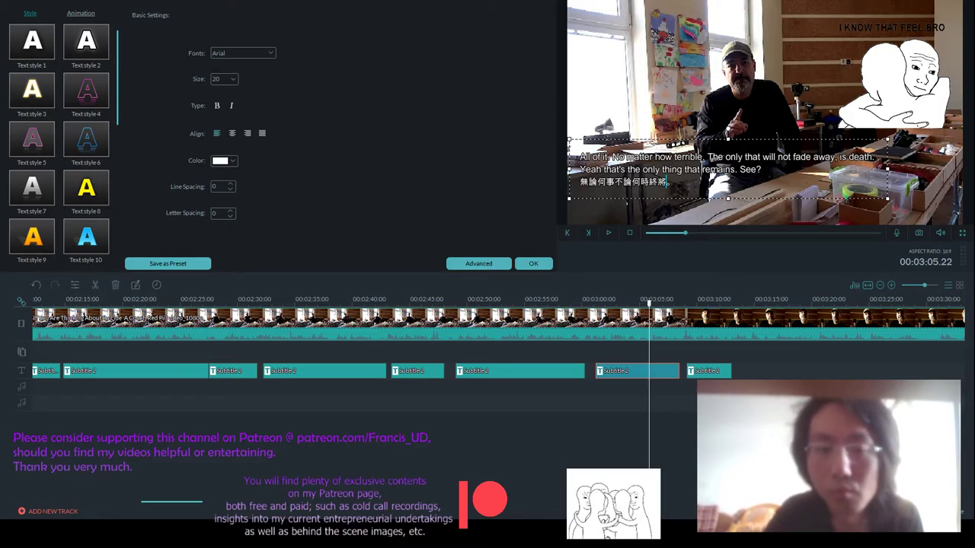
{"action": "type", "text": "化作"}
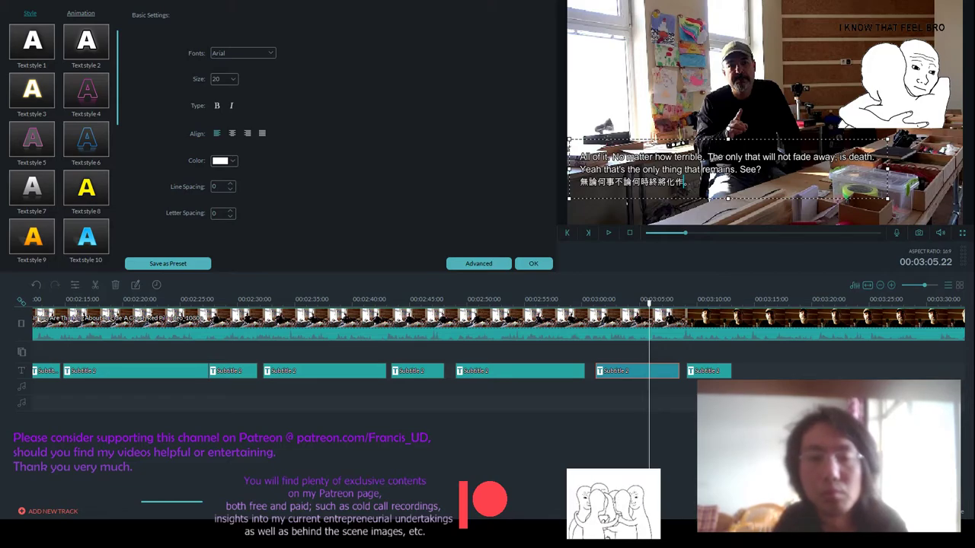
{"action": "type", "text": "萬里浮雲"}
- Reposition the subtitle's text box slightly lower and further right, near the bottom edge of the video frame
{"action": "left_click_drag", "start_coordinate": [792, 137], "coordinate": [797, 144]}
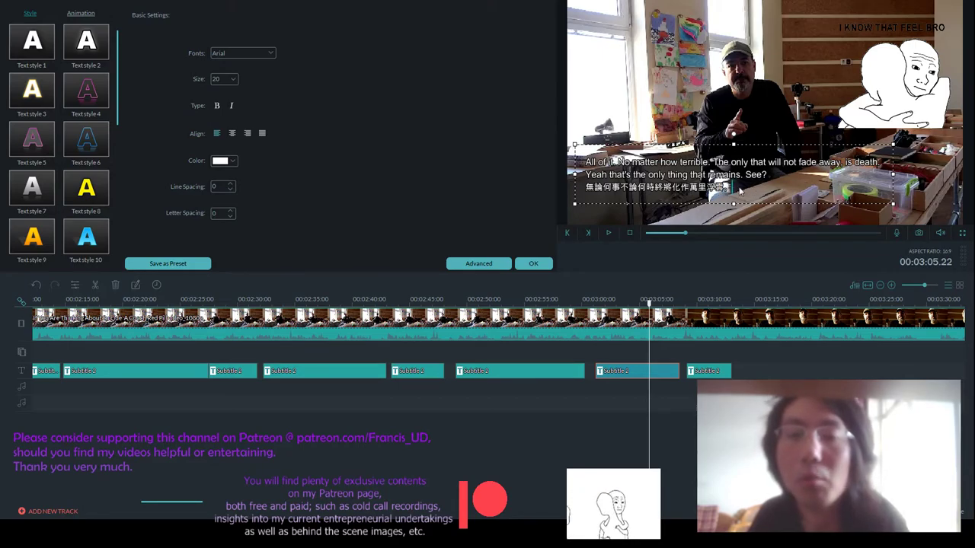
{"action": "left_click_drag", "start_coordinate": [743, 143], "coordinate": [762, 161]}
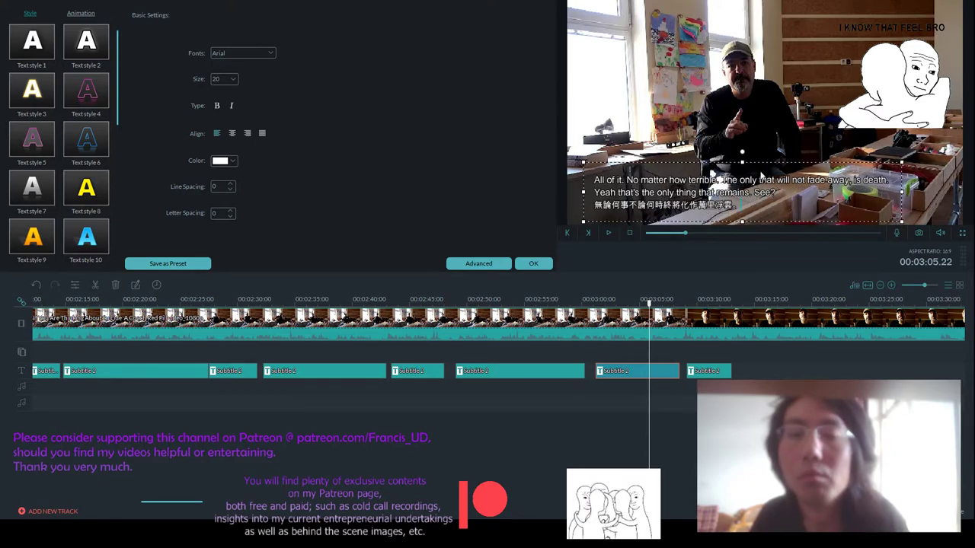
{"action": "left_click_drag", "start_coordinate": [760, 160], "coordinate": [762, 161]}
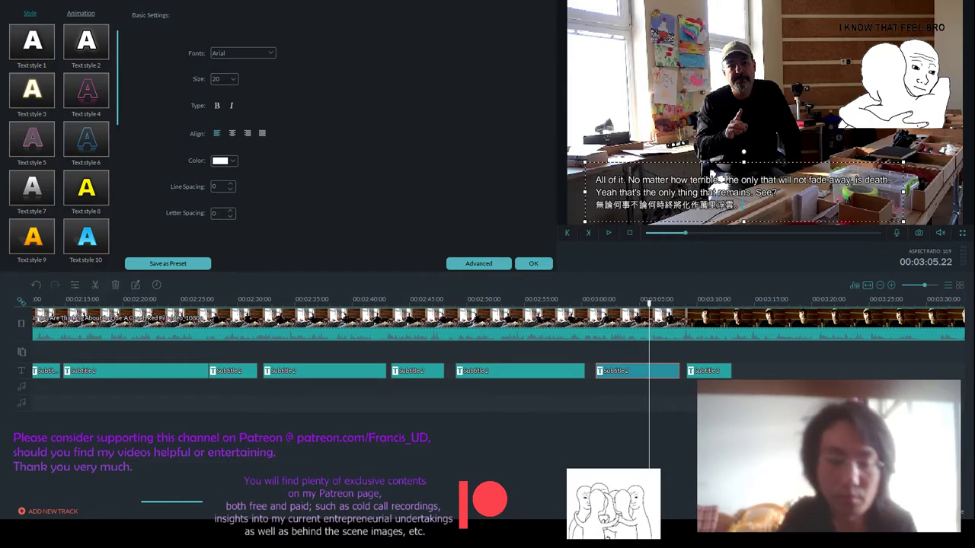
- Append "只有死亡 將一直存在" and an opening bracket to the subtitle's Chinese line
{"action": "type", "text": "只有"}
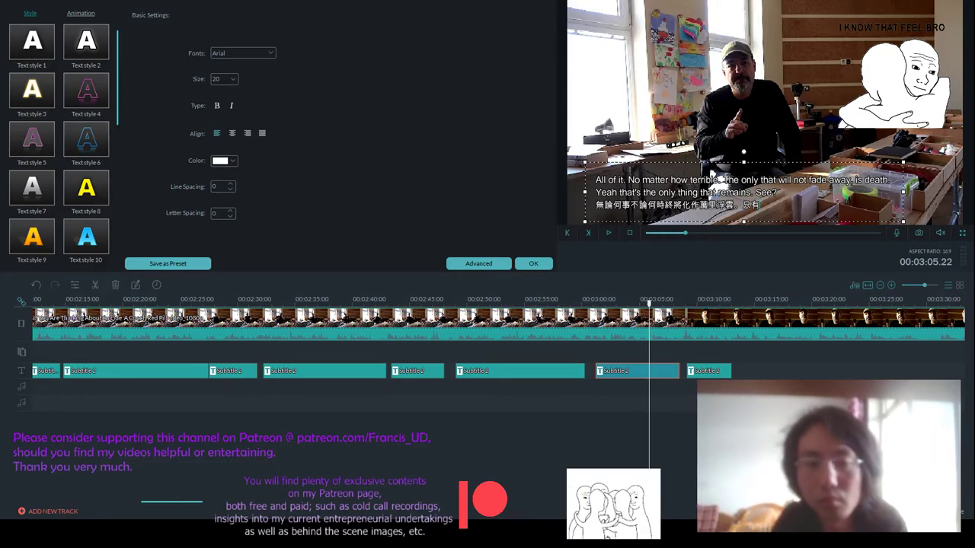
{"action": "type", "text": "死"}
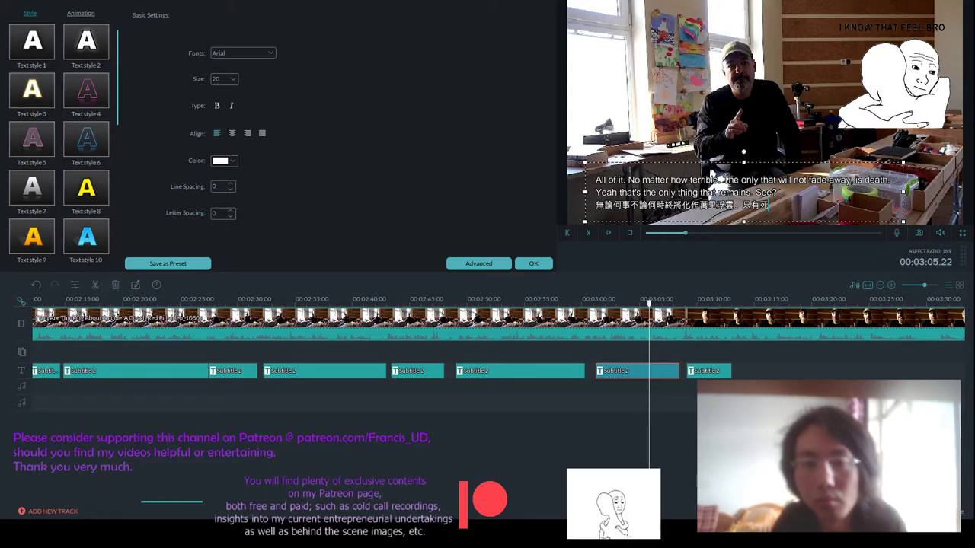
{"action": "type", "text": "亡"}
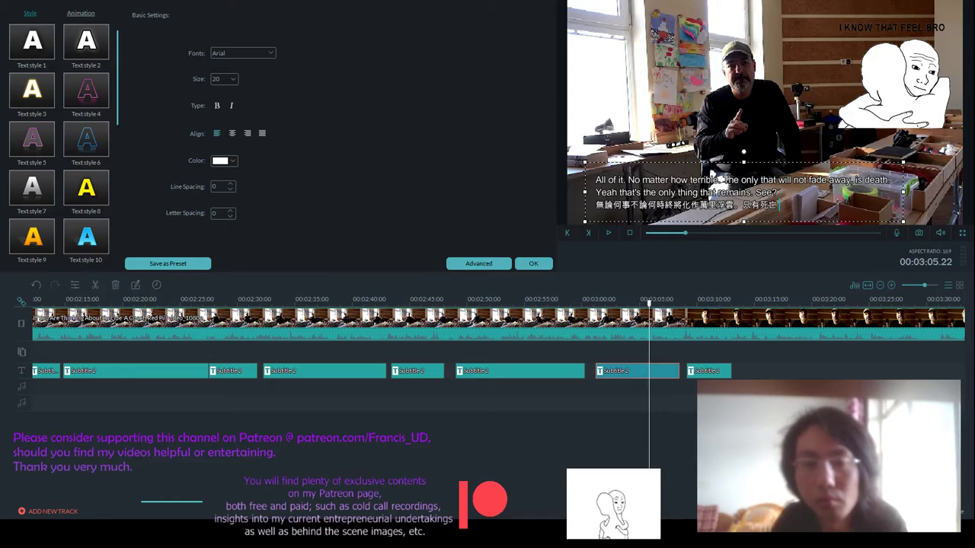
{"action": "type", "text": " 將一直存在"}
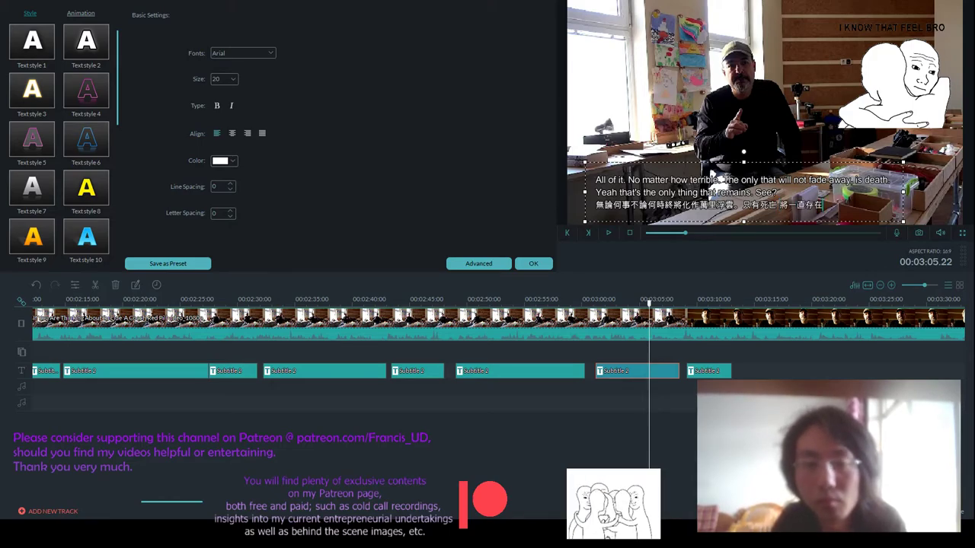
{"action": "type", "text": "（"}
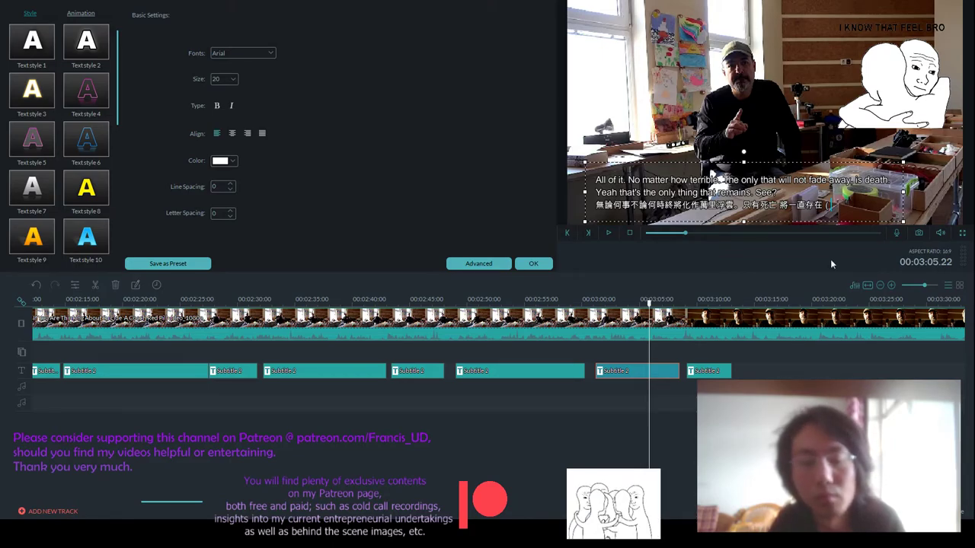
{"action": "type", "text": "Death wi"}
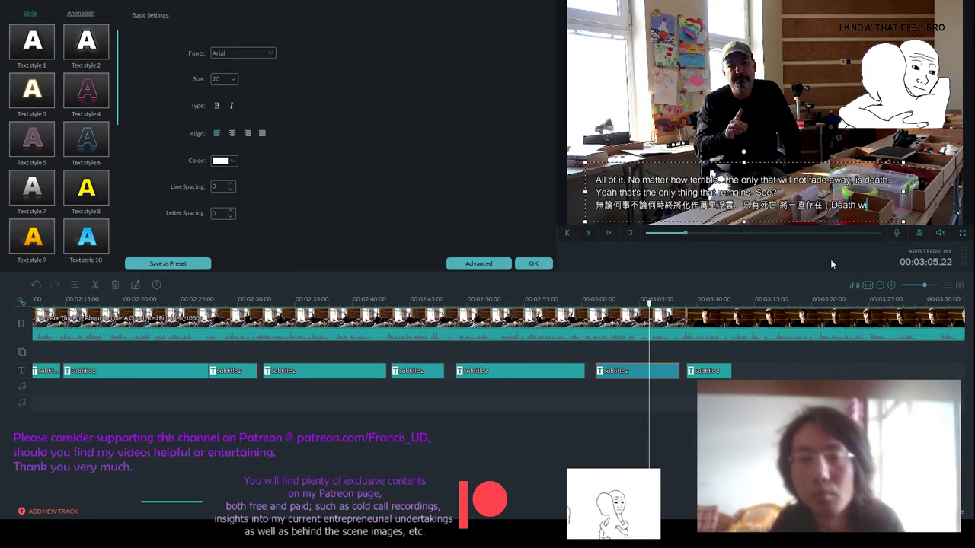
{"action": "type", "text": "ll"}
{"action": "key", "text": "BackSpace"}
{"action": "key", "text": "BackSpace"}
{"action": "key", "text": "BackSpace"}
{"action": "key", "text": "BackSpace"}
{"action": "key", "text": "BackSpace"}
{"action": "key", "text": "BackSpace"}
{"action": "key", "text": "BackSpace"}
{"action": "key", "text": "BackSpace"}
{"action": "key", "text": "BackSpace"}
{"action": "key", "text": "BackSpace"}
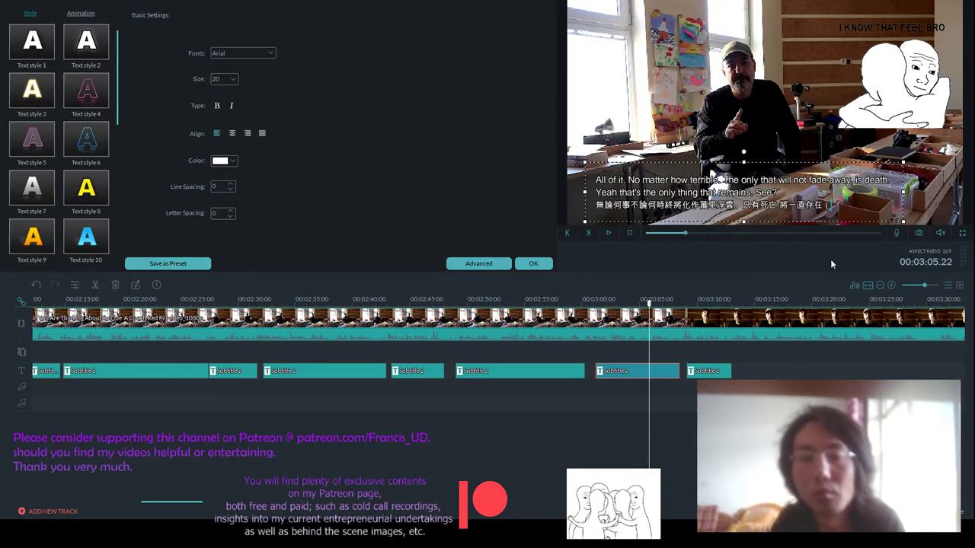
- Fill the bracket with the comment "False. Death shall be swallowed up in victory." and close it
{"action": "type", "text": "False. Deat"}
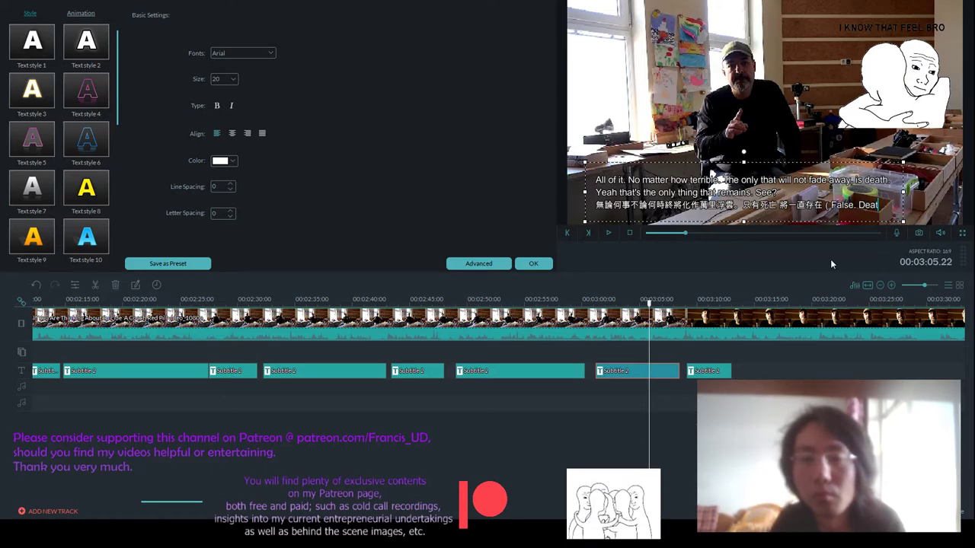
{"action": "type", "text": "h shall be swallowed up in"}
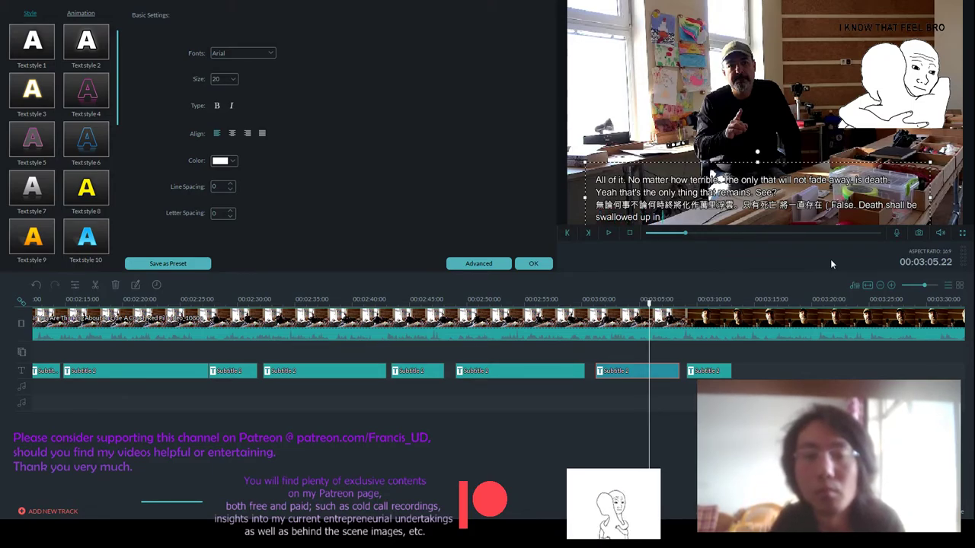
{"action": "type", "text": " victory"}
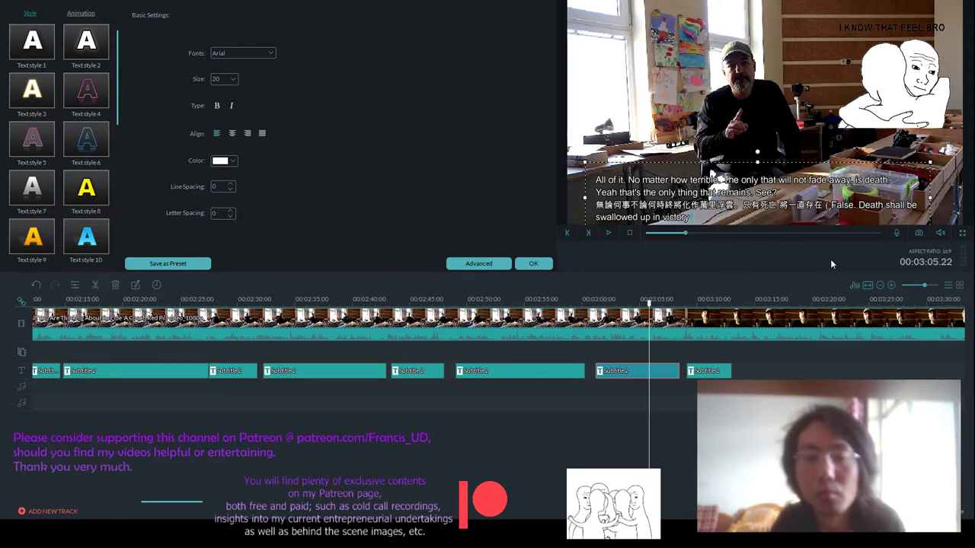
{"action": "type", "text": ")"}
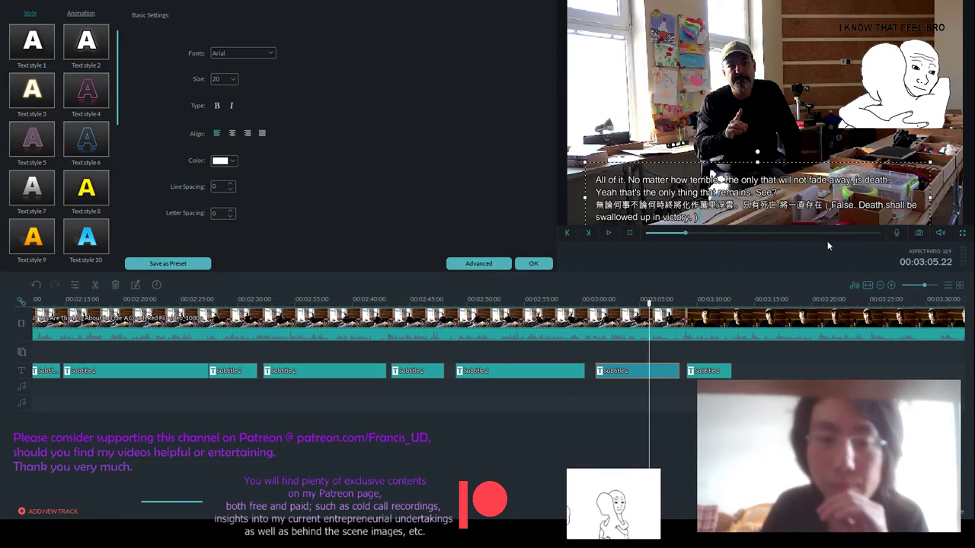
- Insert "even" before "Death" in the bracketed comment and replace "shall be" with "is"
{"action": "left_click", "coordinate": [859, 206]}
{"action": "type", "text": "even."}
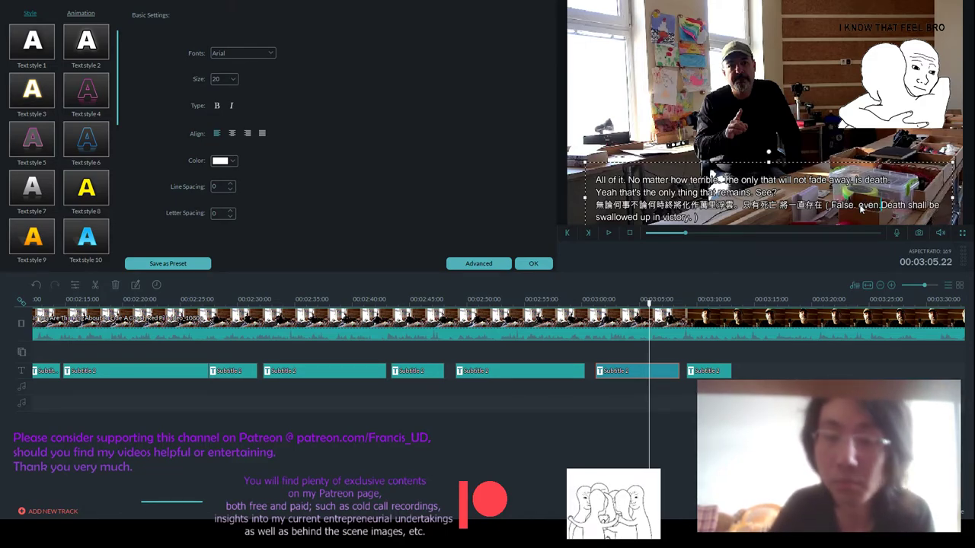
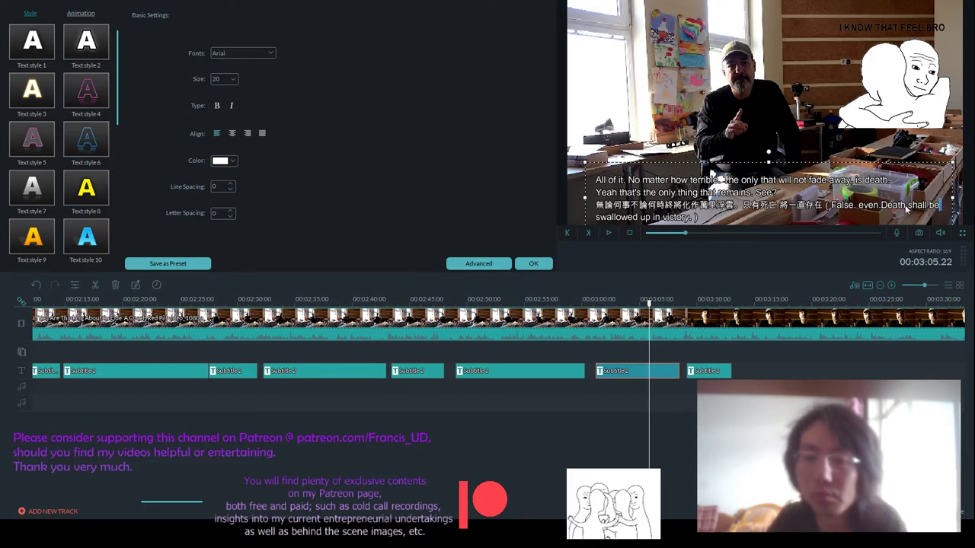
{"action": "left_click_drag", "start_coordinate": [906, 205], "coordinate": [951, 209]}
{"action": "type", "text": "is"}
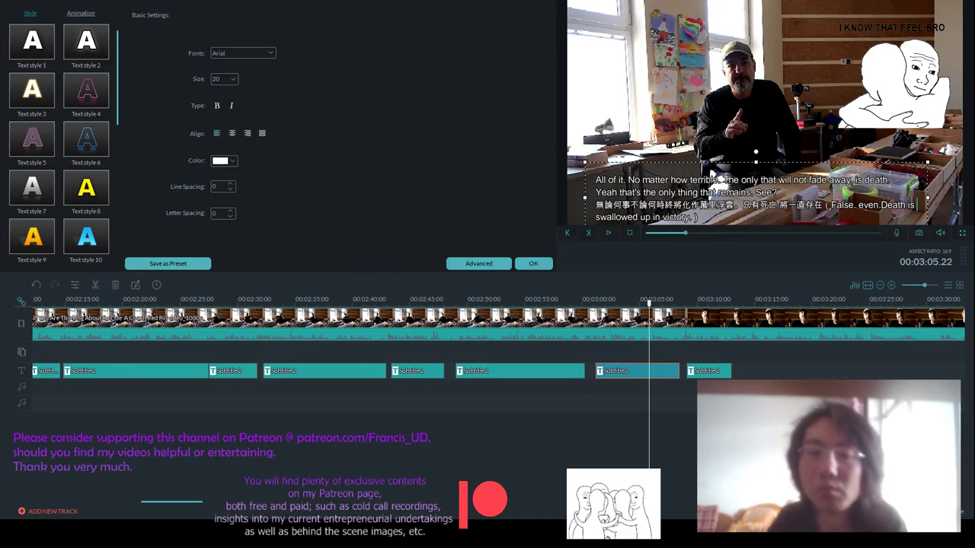
- Add the source "1 Corinthians 15:54 KJV" after "victory." inside the closing bracket
{"action": "left_click", "coordinate": [693, 220]}
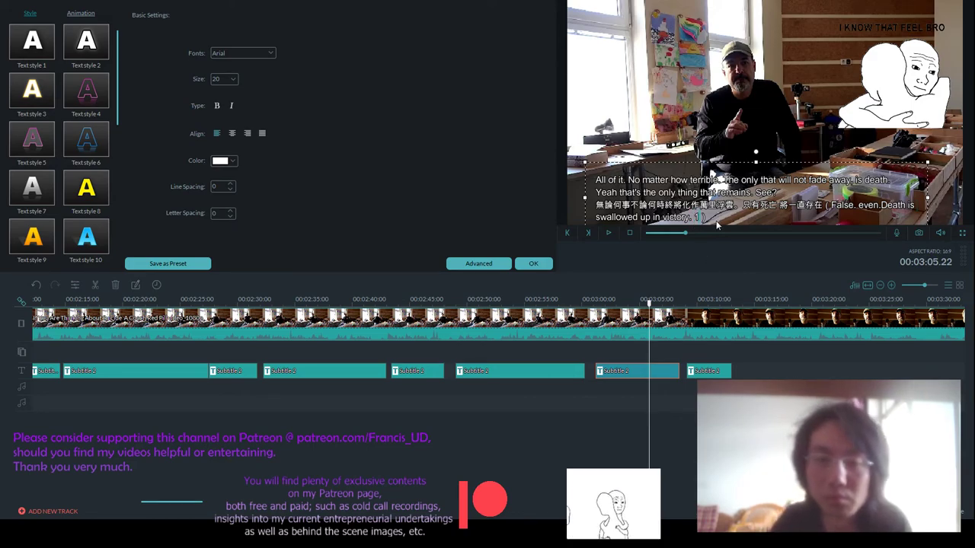
{"action": "type", "text": "1 Corinthia"}
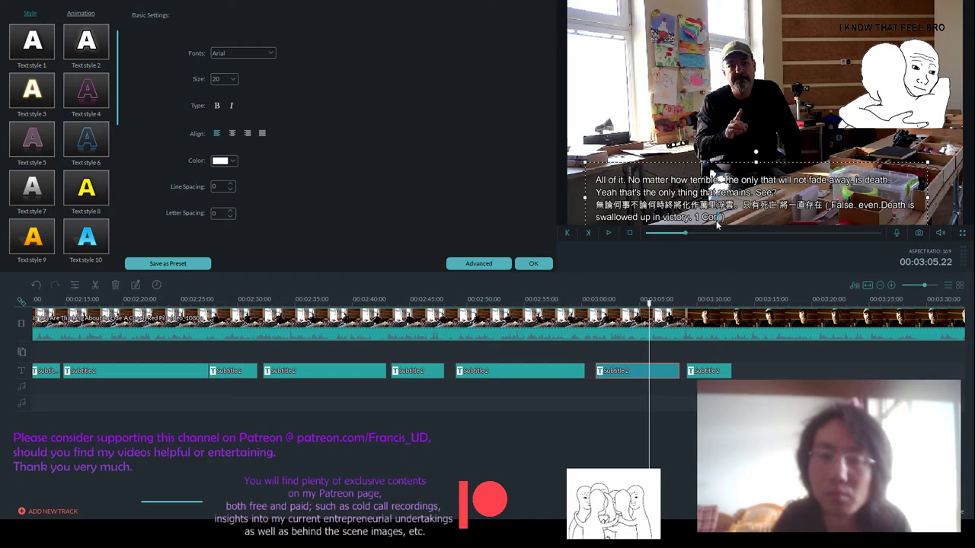
{"action": "type", "text": "ns "}
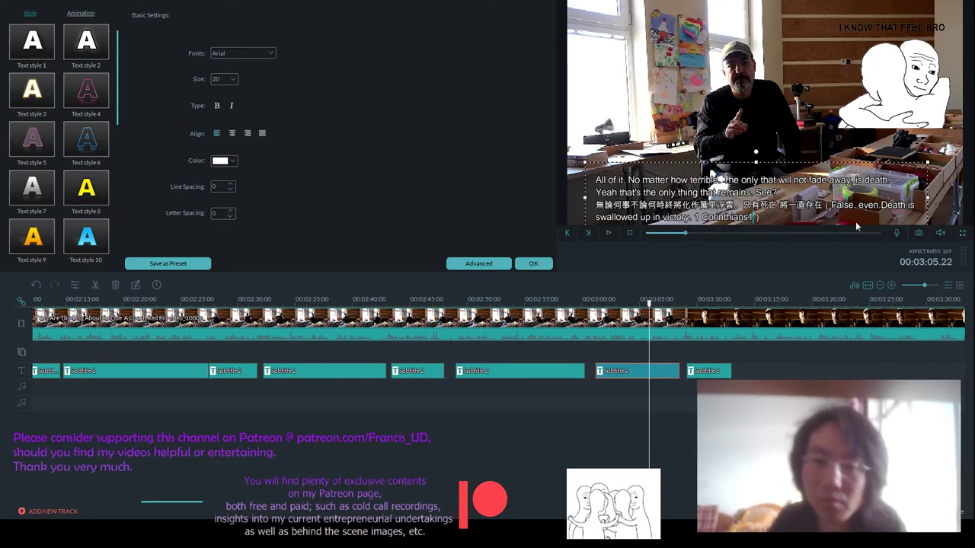
{"action": "type", "text": "15:54 KJV"}
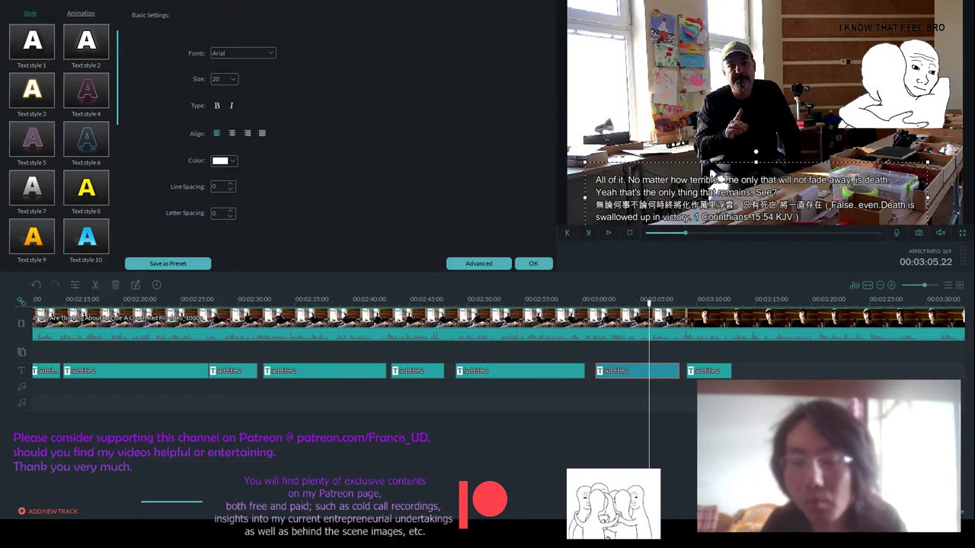
- Insert the Chinese comment "這句錯 死亡也將被勝利吞滅" before "1 Corinthians" and apply the subtitle text
{"action": "type", "text": "錯"}
{"action": "key", "text": "BackSpace"}
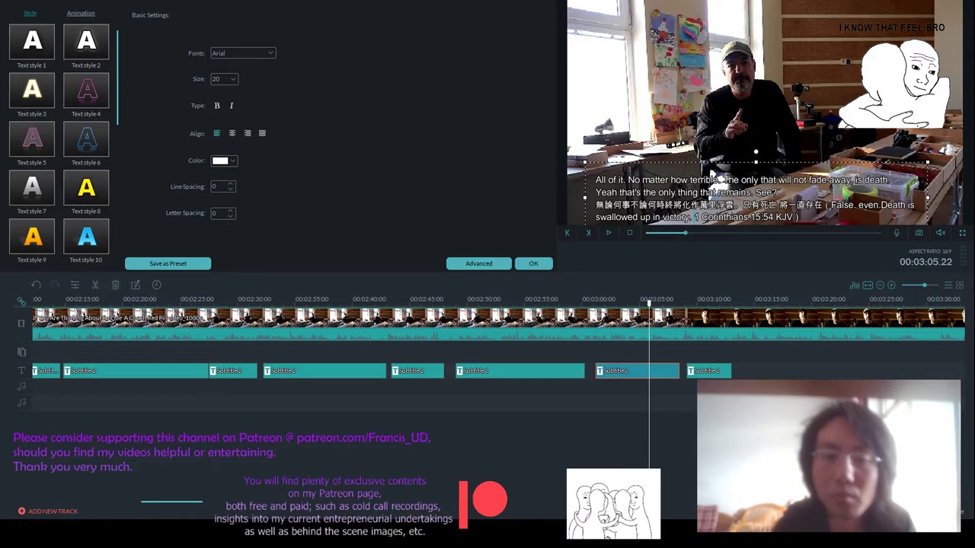
{"action": "type", "text": "這句話"}
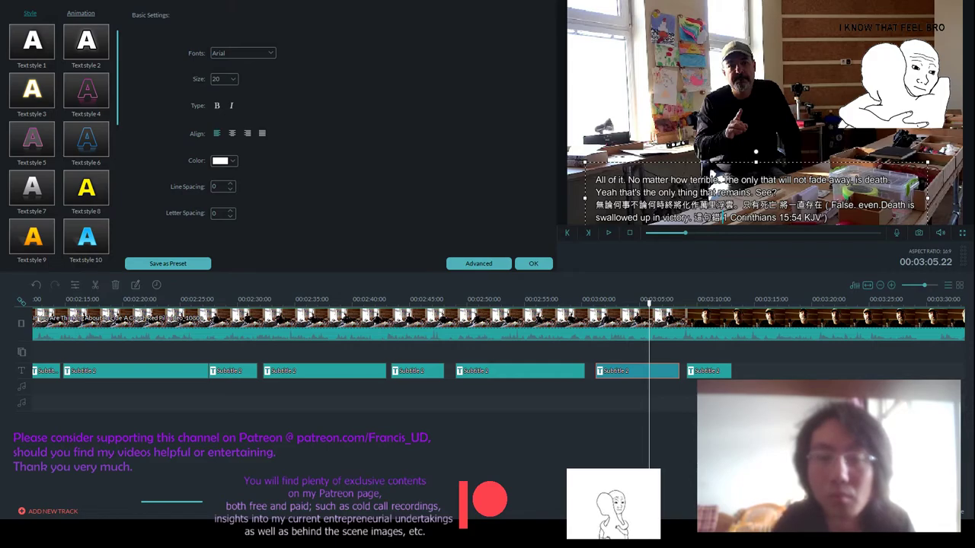
{"action": "type", "text": "死亡也將被"}
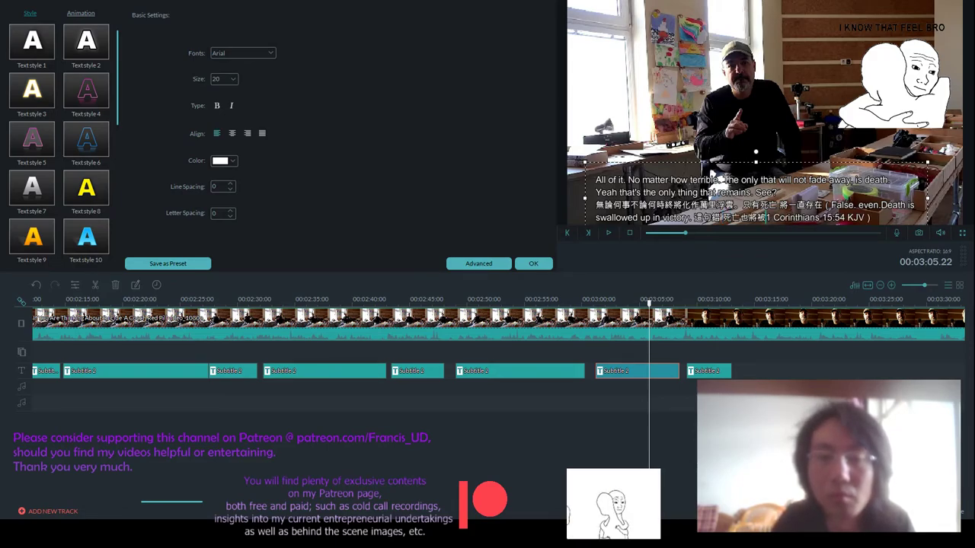
{"action": "type", "text": "勝利"}
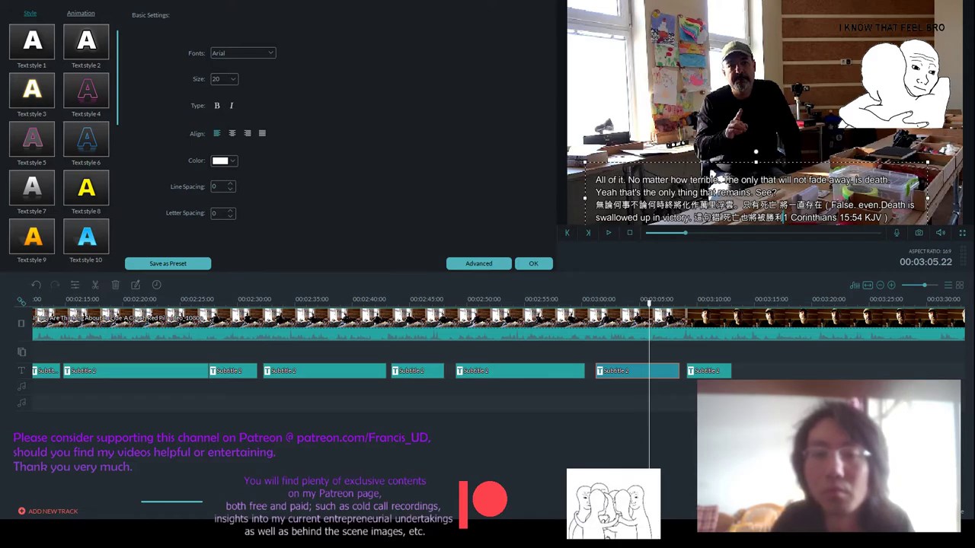
{"action": "type", "text": "吞滅"}
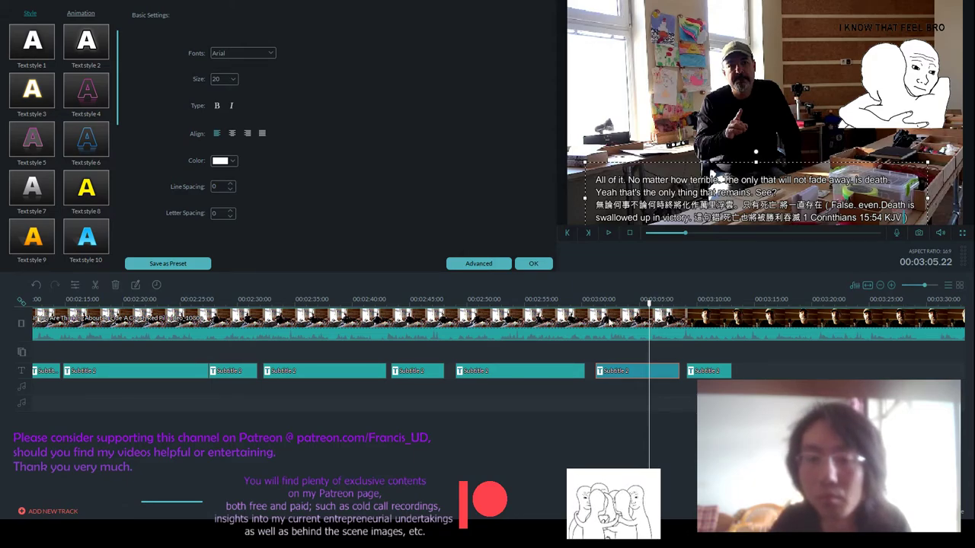
{"action": "left_click", "coordinate": [533, 263]}
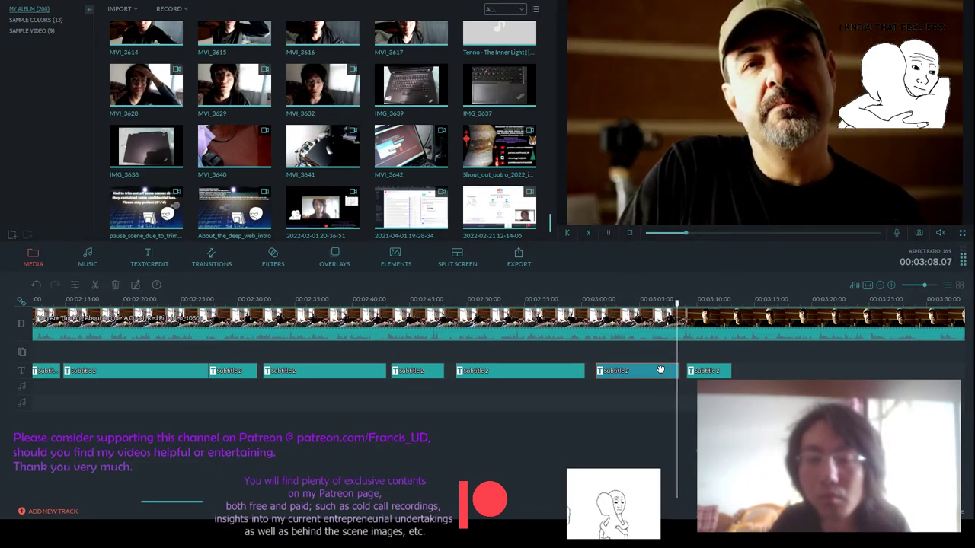
- Return to the start of the spoken line and extend the edited subtitle's beginning back to 00:03:00.18
{"action": "key", "text": "space"}
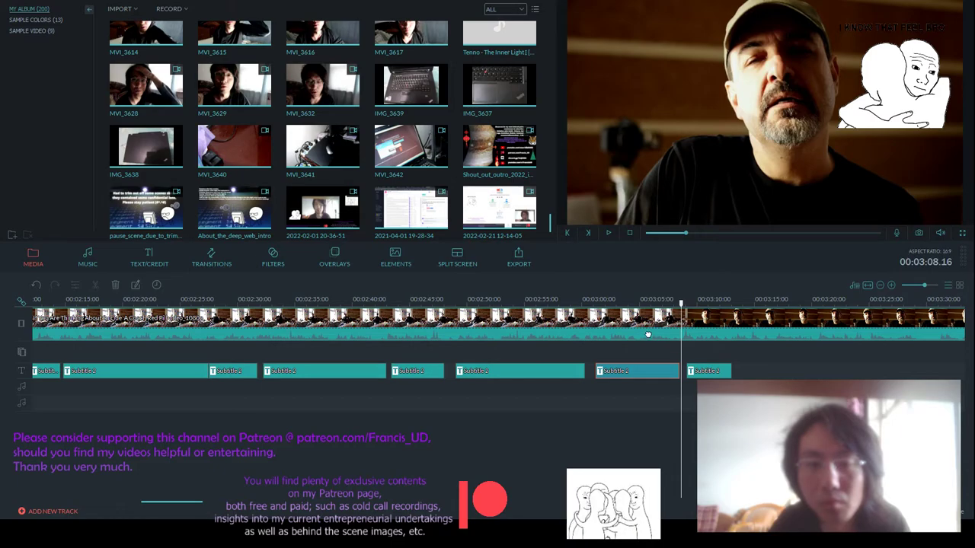
{"action": "left_click_drag", "start_coordinate": [681, 300], "coordinate": [591, 300]}
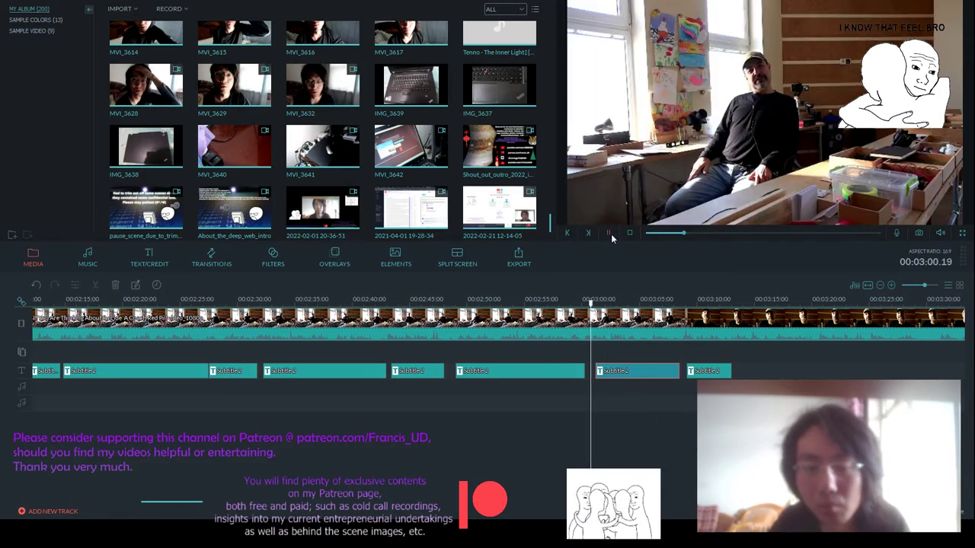
{"action": "left_click", "coordinate": [594, 372]}
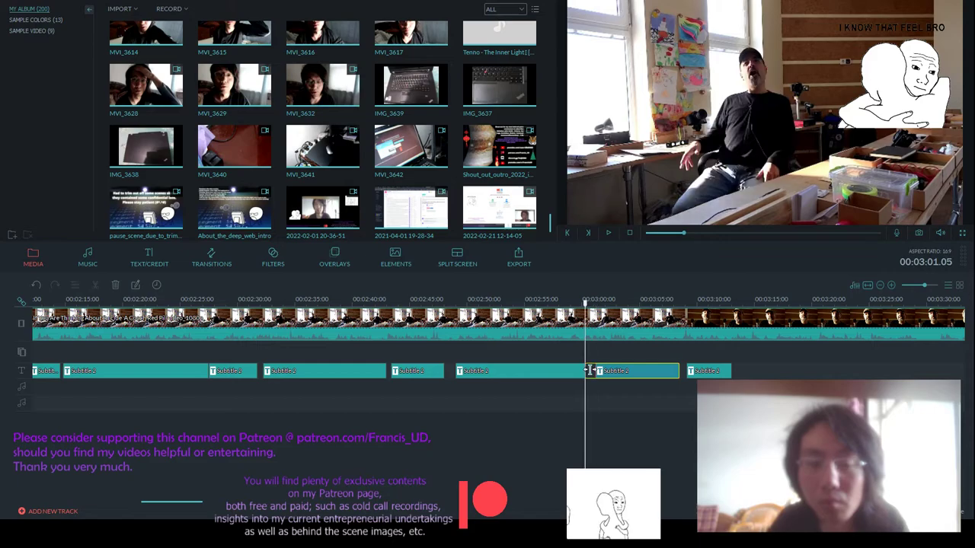
{"action": "scroll", "coordinate": [752, 373], "scroll_direction": "up", "scroll_amount": 1}
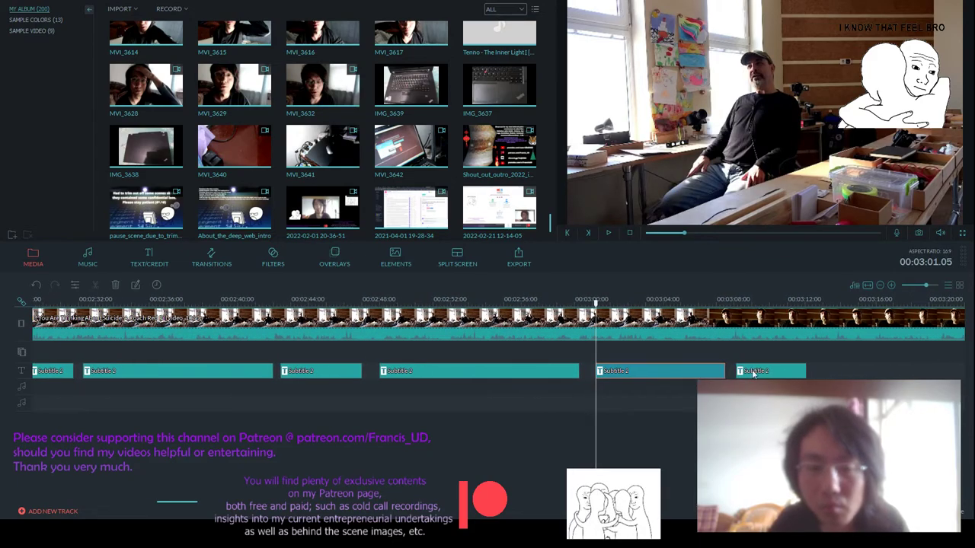
{"action": "left_click_drag", "start_coordinate": [596, 370], "coordinate": [587, 370]}
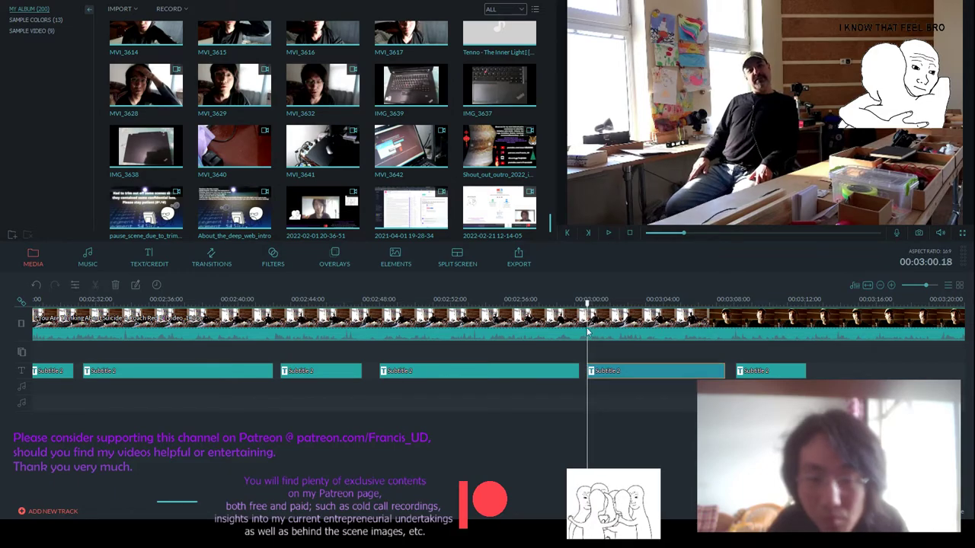
- Listen through 00:03:13 and replace the last subtitle's text with "You kill yourself and people will remember you, Yeah?", applying the change
{"action": "left_click", "coordinate": [609, 233]}
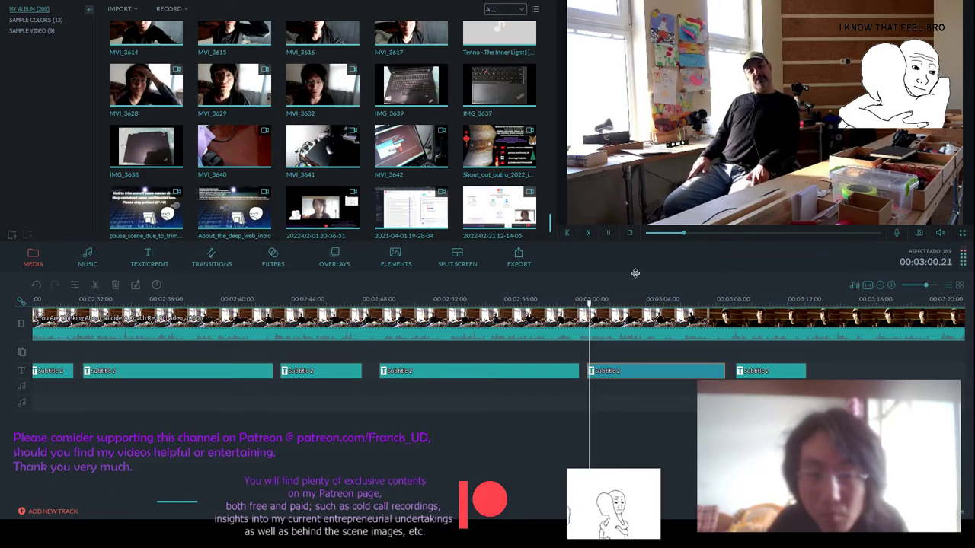
{"action": "scroll", "coordinate": [487, 289], "scroll_direction": "down", "scroll_amount": 2}
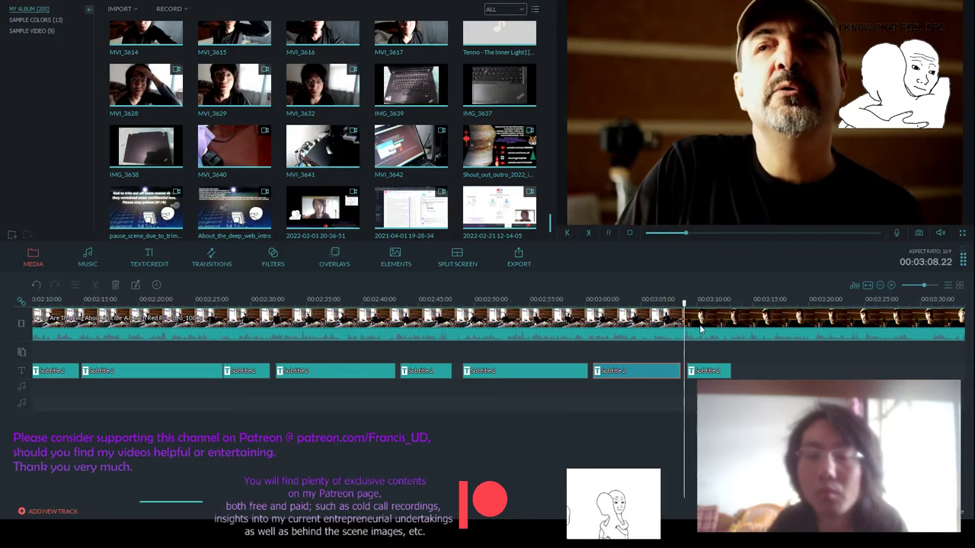
{"action": "double_click", "coordinate": [709, 219]}
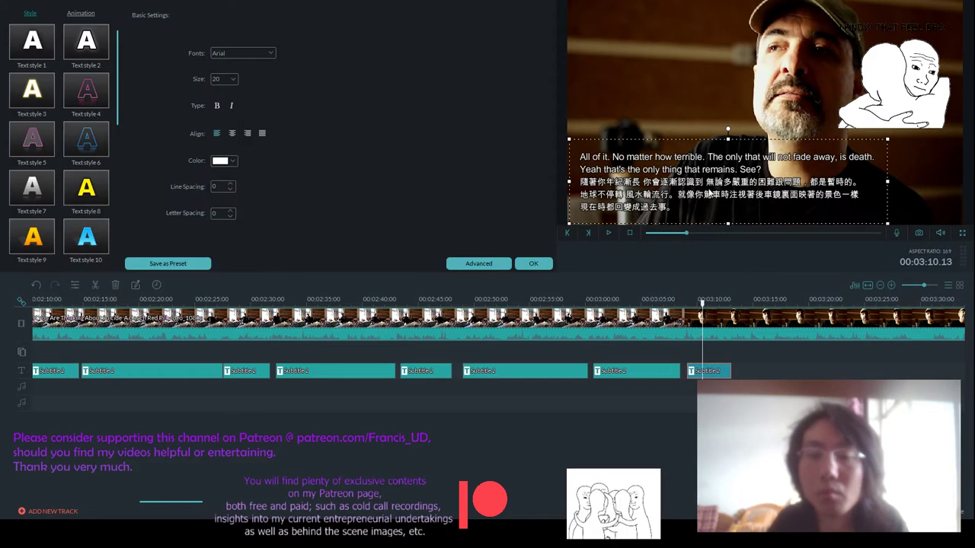
{"action": "left_click", "coordinate": [607, 233]}
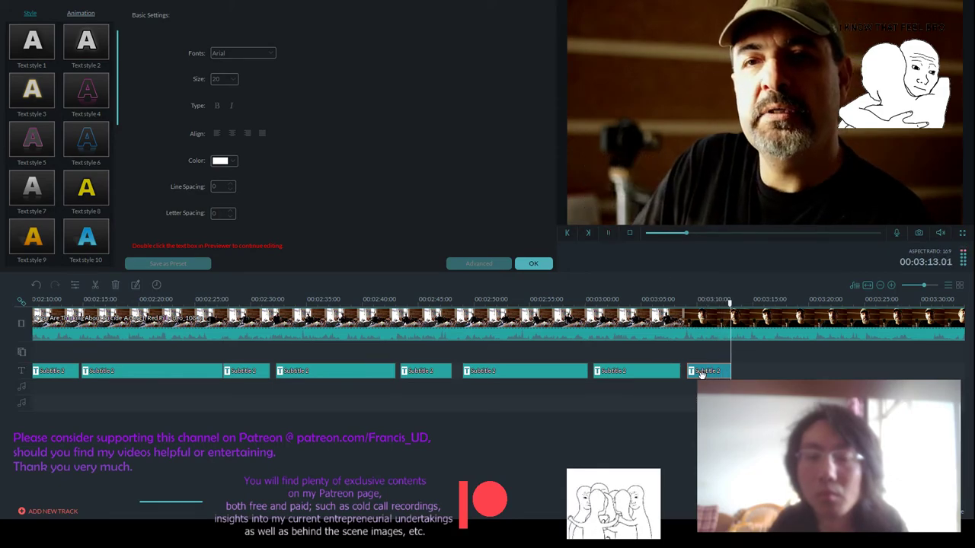
{"action": "left_click", "coordinate": [607, 232]}
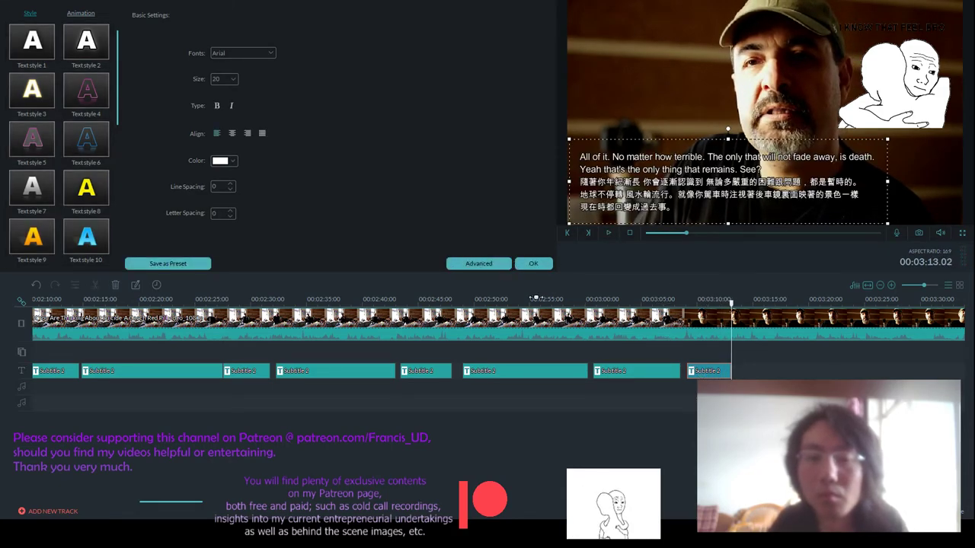
{"action": "left_click", "coordinate": [469, 264]}
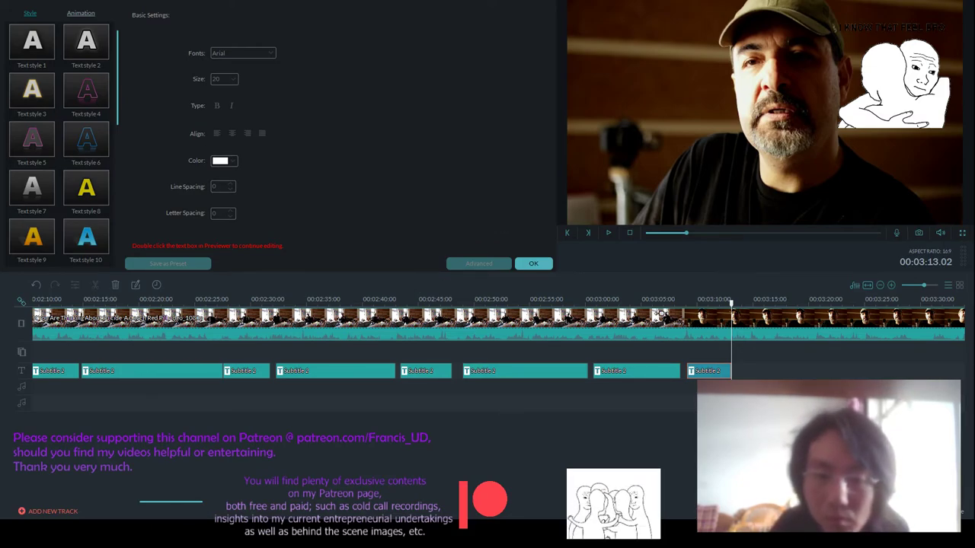
{"action": "left_click", "coordinate": [608, 233]}
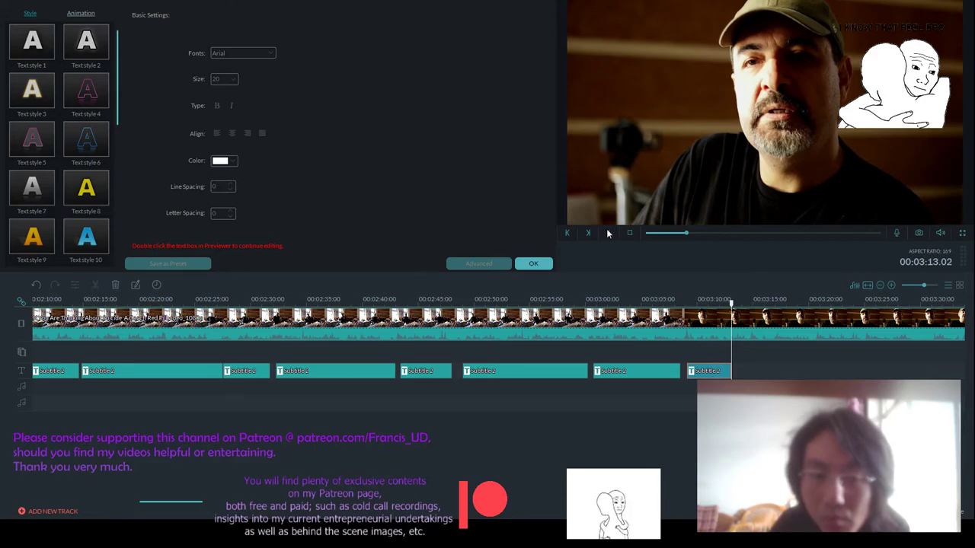
{"action": "left_click", "coordinate": [533, 262]}
- Replay the speech to find the next line's start and paste a copy of the subtitle just after the last one
{"action": "scroll", "coordinate": [411, 300], "scroll_direction": "down", "scroll_amount": 2}
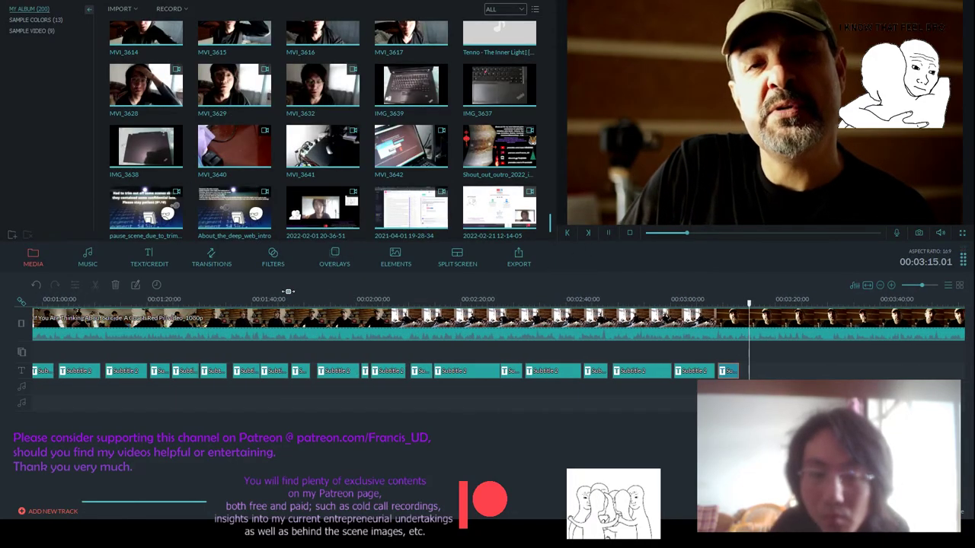
{"action": "left_click_drag", "start_coordinate": [180, 499], "coordinate": [232, 499]}
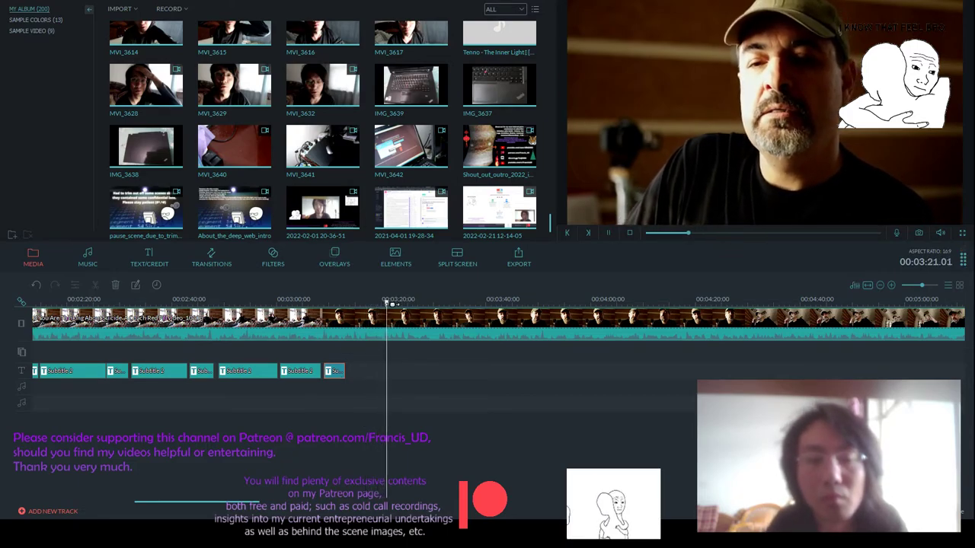
{"action": "left_click_drag", "start_coordinate": [387, 303], "coordinate": [347, 312]}
{"action": "key", "text": "space"}
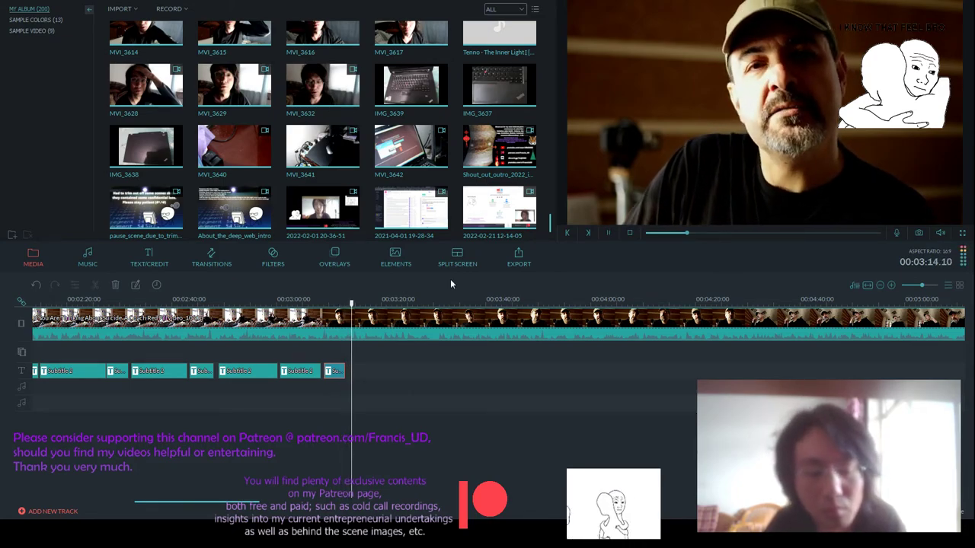
{"action": "left_click", "coordinate": [354, 304]}
{"action": "left_click_drag", "start_coordinate": [355, 304], "coordinate": [339, 305]}
{"action": "key", "text": "space"}
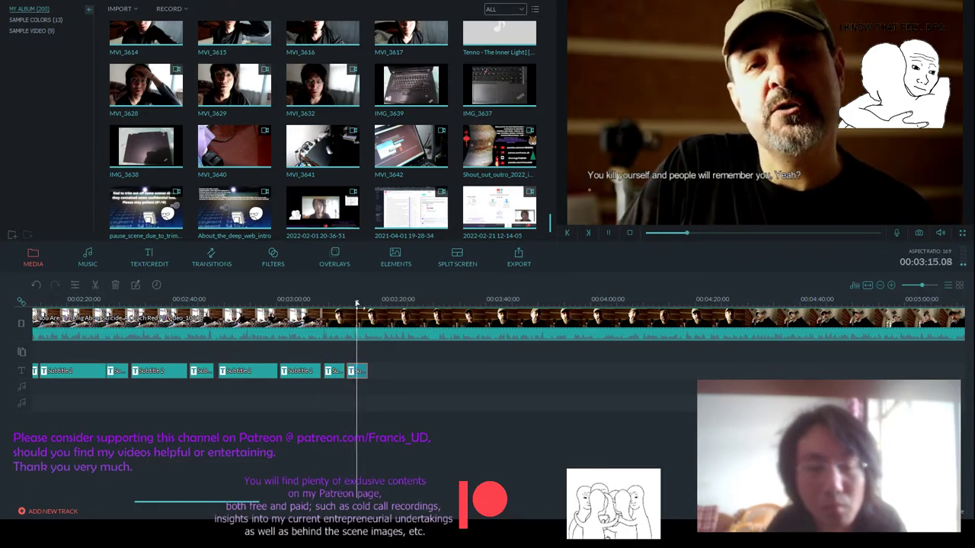
- Replace the pasted subtitle's text with "But they'll only feel sadness. Sometimes anger. Yeah?" and apply it
{"action": "left_click", "coordinate": [342, 303]}
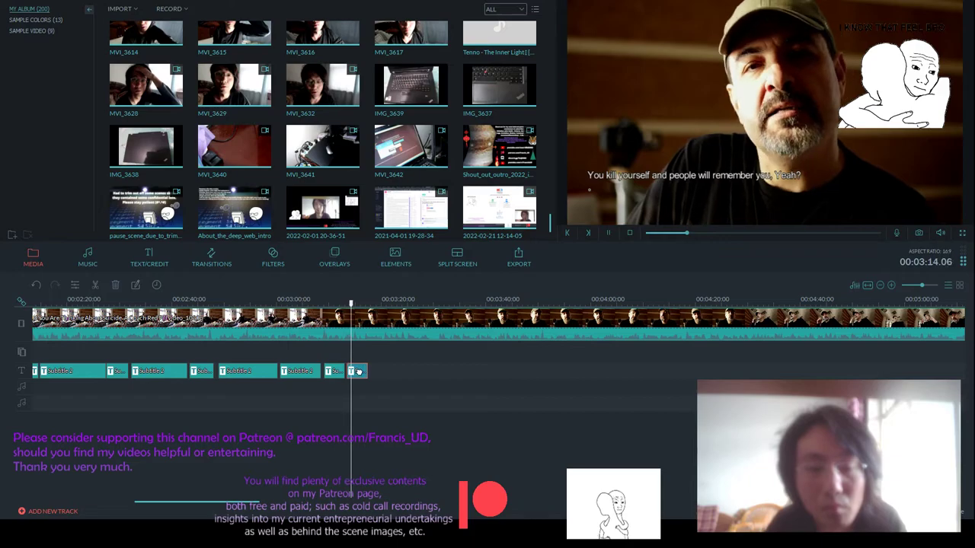
{"action": "double_click", "coordinate": [603, 201]}
{"action": "left_click_drag", "start_coordinate": [585, 177], "coordinate": [792, 177]}
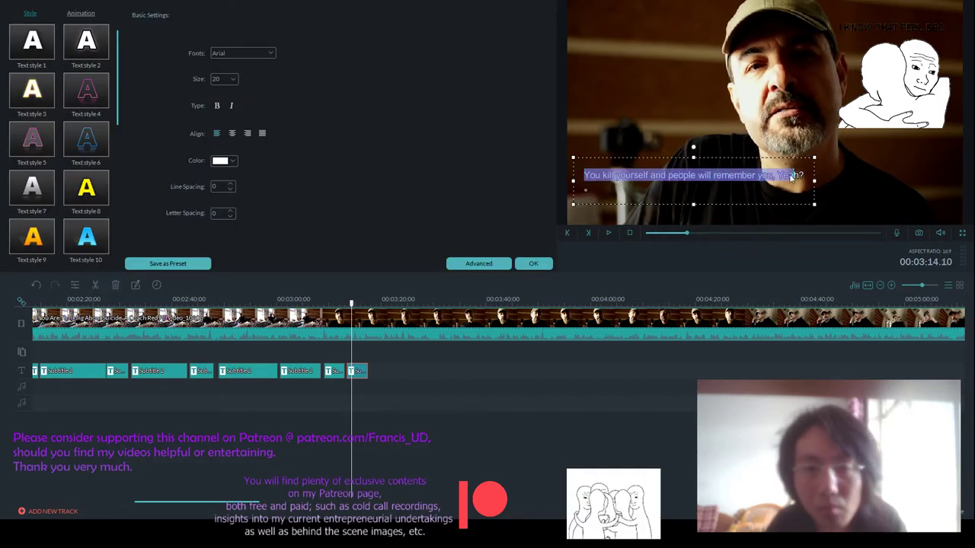
{"action": "type", "text": "But they'll"}
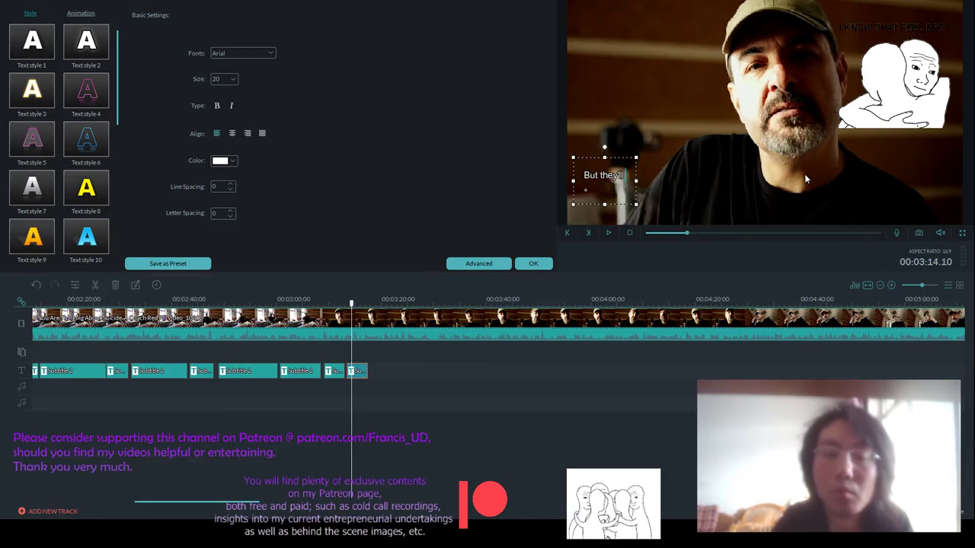
{"action": "type", "text": " a"}
{"action": "key", "text": "BackSpace"}
{"action": "type", "text": "omnl"}
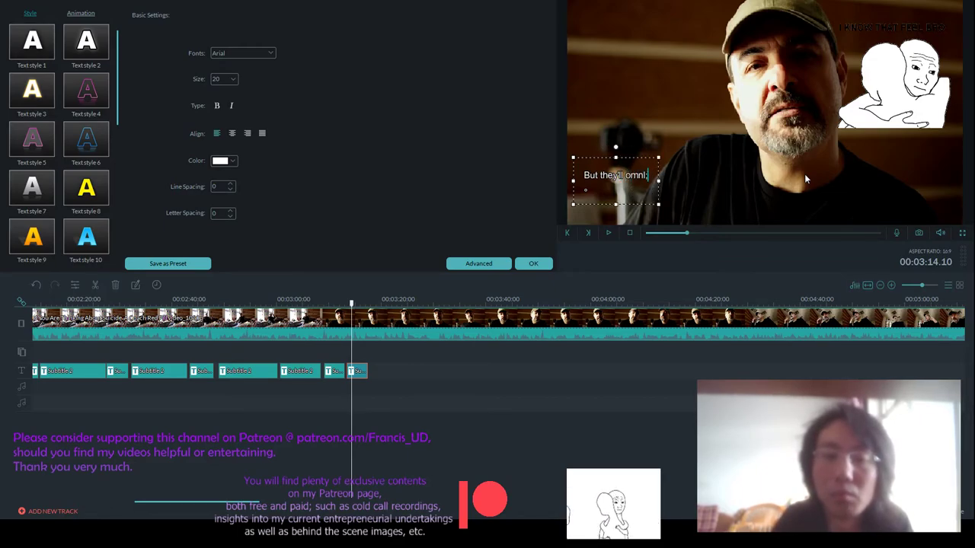
{"action": "type", "text": "y feel sa"}
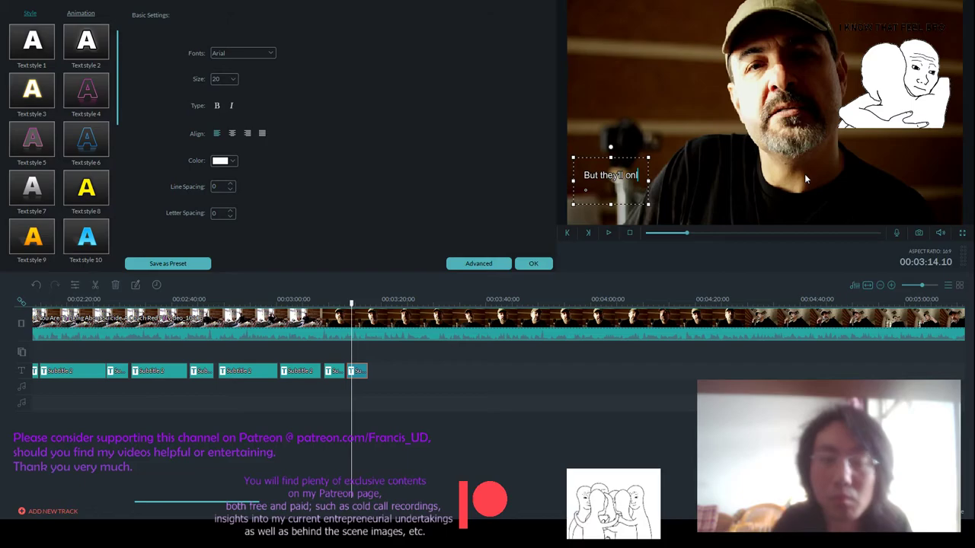
{"action": "type", "text": "dne"}
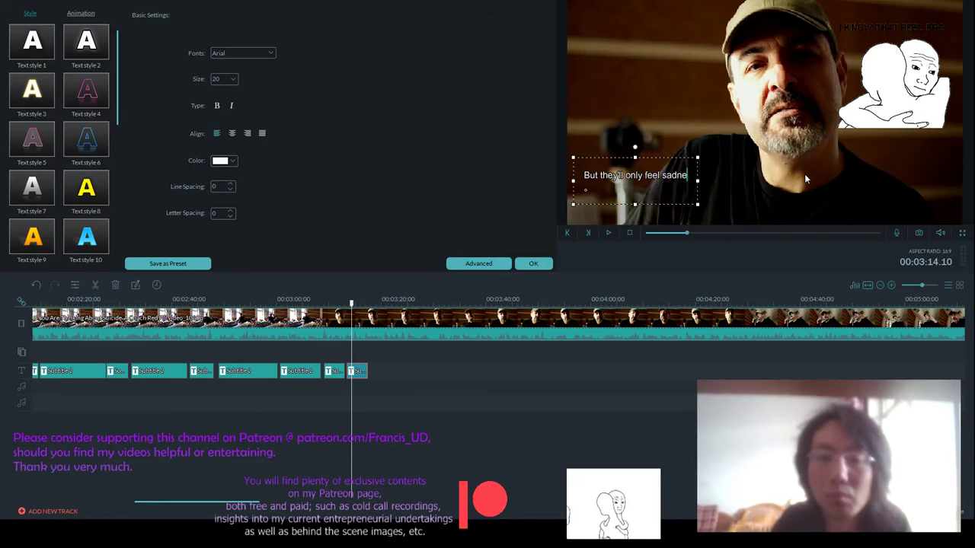
{"action": "type", "text": "ss. Sometimes "}
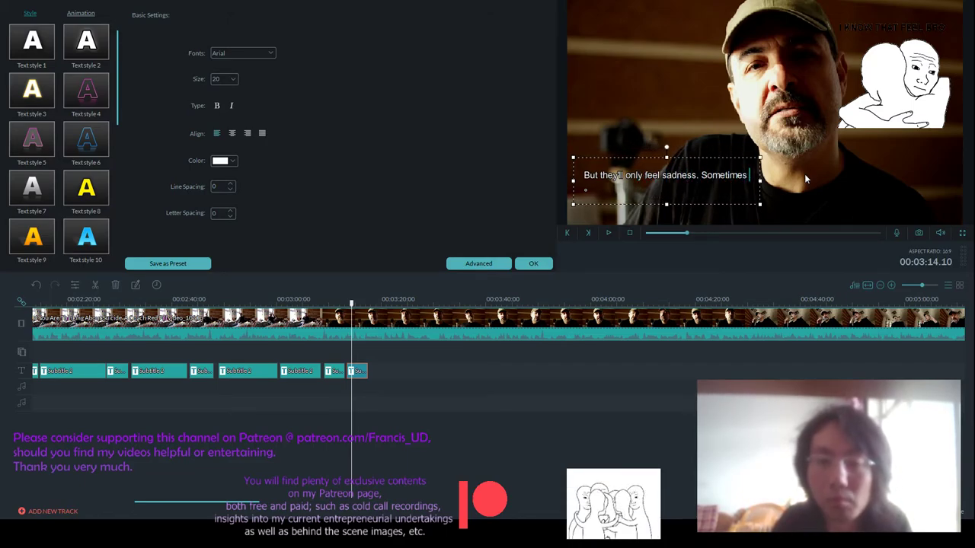
{"action": "type", "text": "anger"}
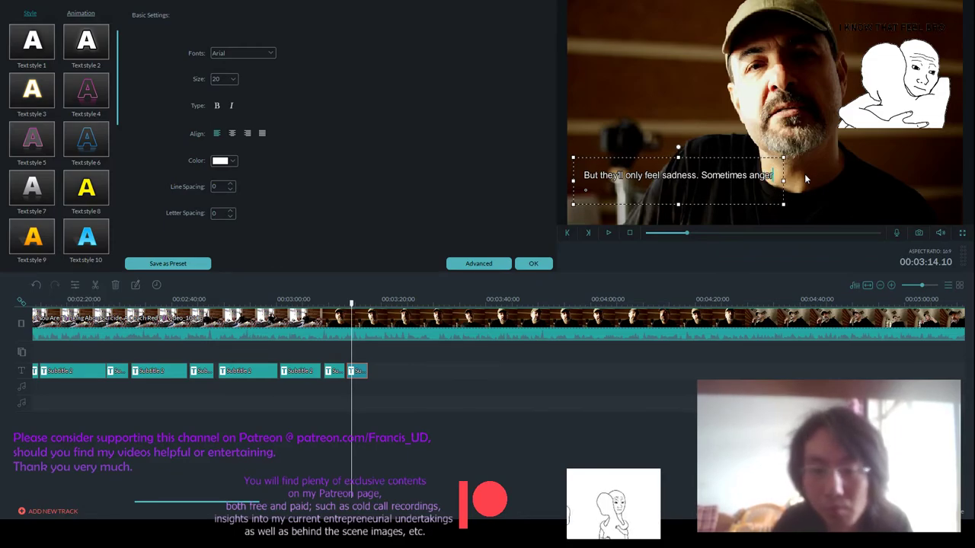
{"action": "type", "text": ". Yeah?"}
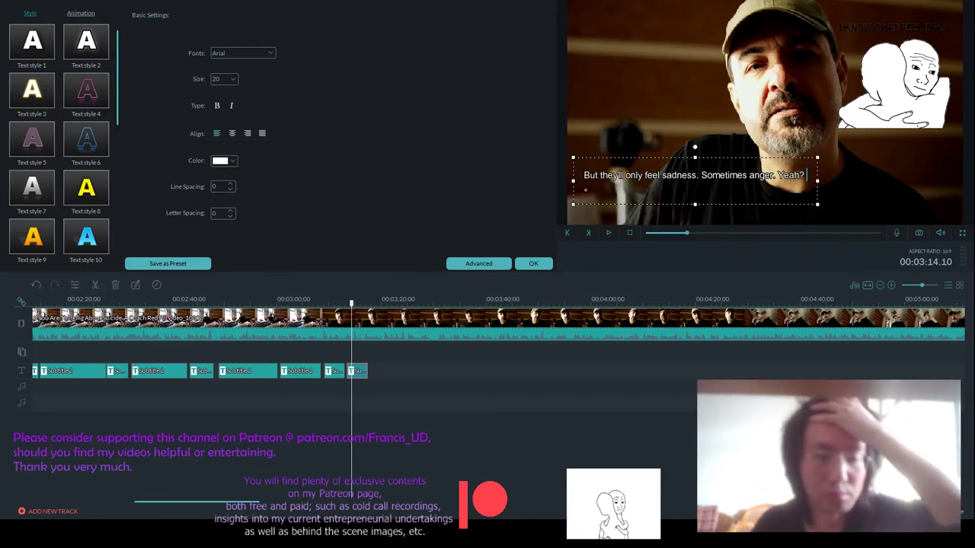
{"action": "left_click", "coordinate": [533, 263]}
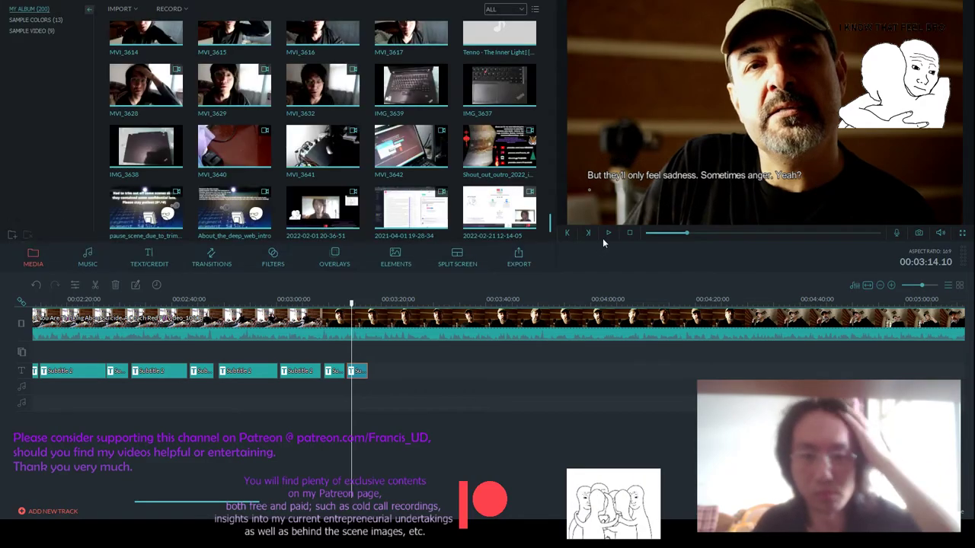
- Replay the speech around 00:03:17 to find the next line's start and paste another subtitle copy there
{"action": "left_click", "coordinate": [608, 233]}
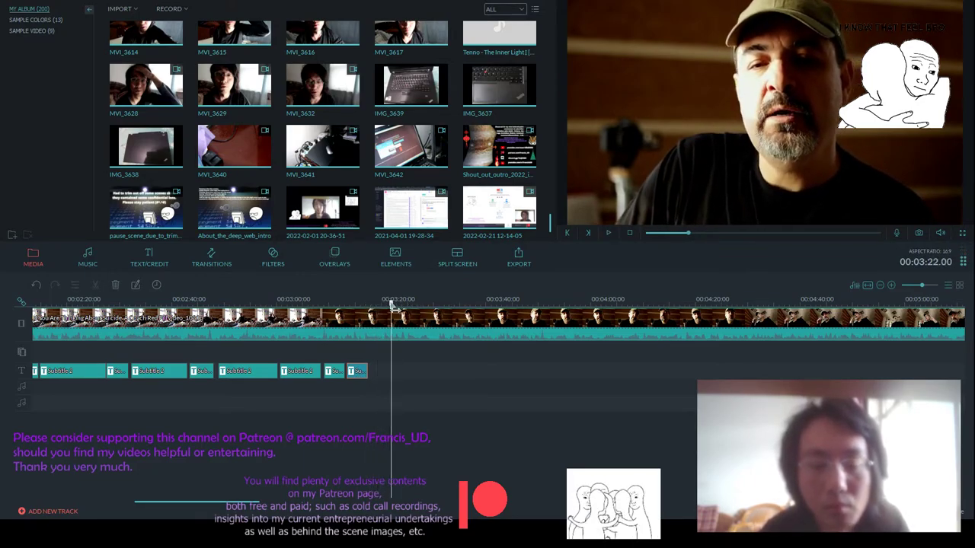
{"action": "left_click_drag", "start_coordinate": [391, 303], "coordinate": [375, 306]}
{"action": "scroll", "coordinate": [365, 301], "scroll_direction": "up", "scroll_amount": 2}
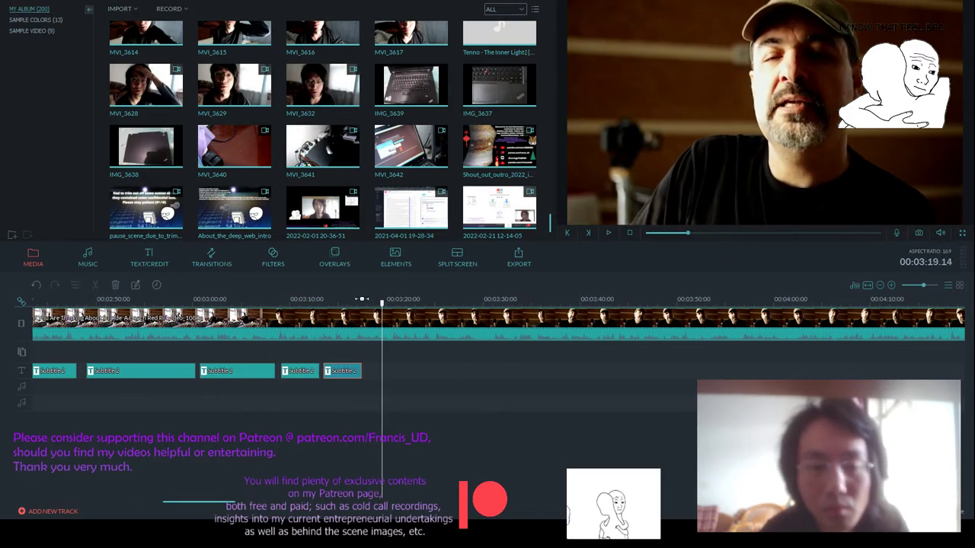
{"action": "left_click_drag", "start_coordinate": [380, 301], "coordinate": [358, 304]}
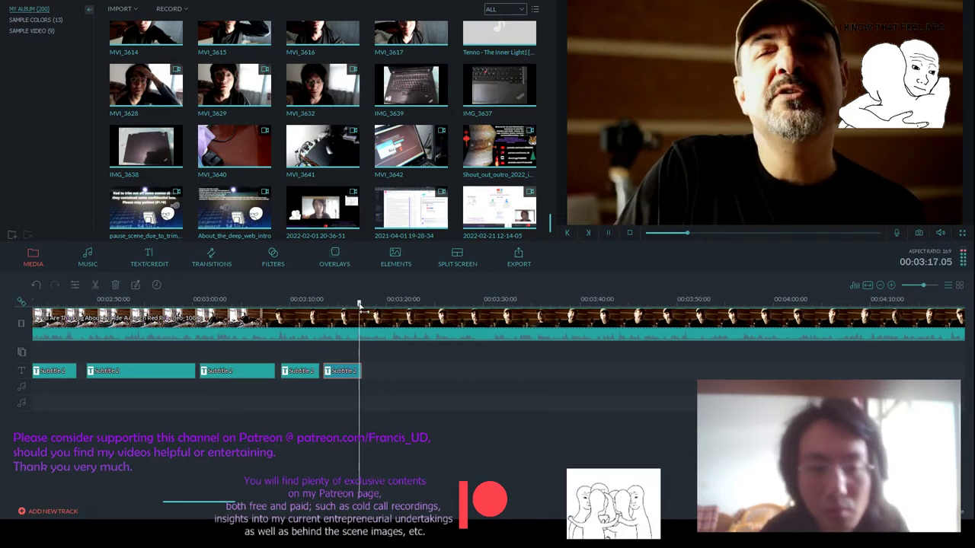
{"action": "key", "text": "space"}
{"action": "left_click_drag", "start_coordinate": [386, 303], "coordinate": [343, 304]}
{"action": "scroll", "coordinate": [364, 312], "scroll_direction": "up", "scroll_amount": 1}
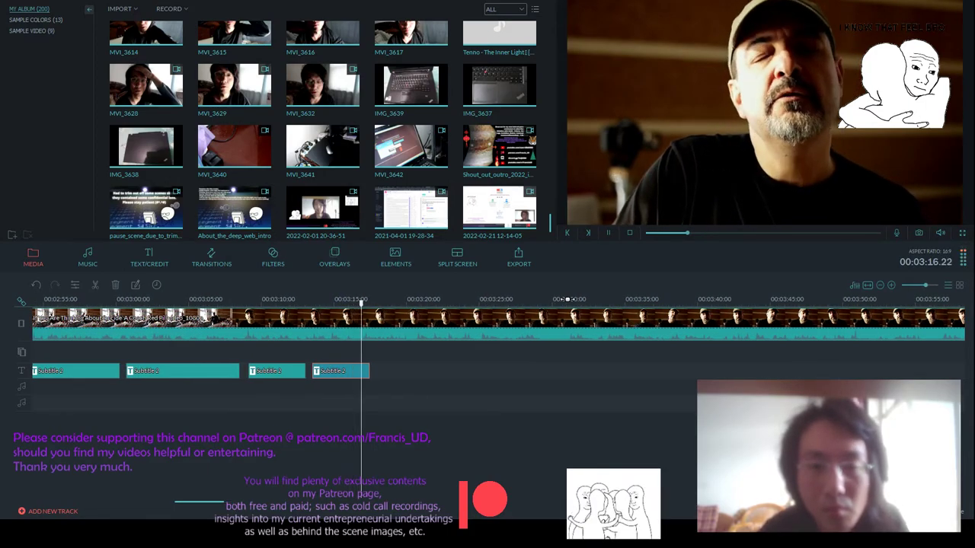
{"action": "key", "text": "space"}
{"action": "left_click_drag", "start_coordinate": [374, 303], "coordinate": [363, 304]}
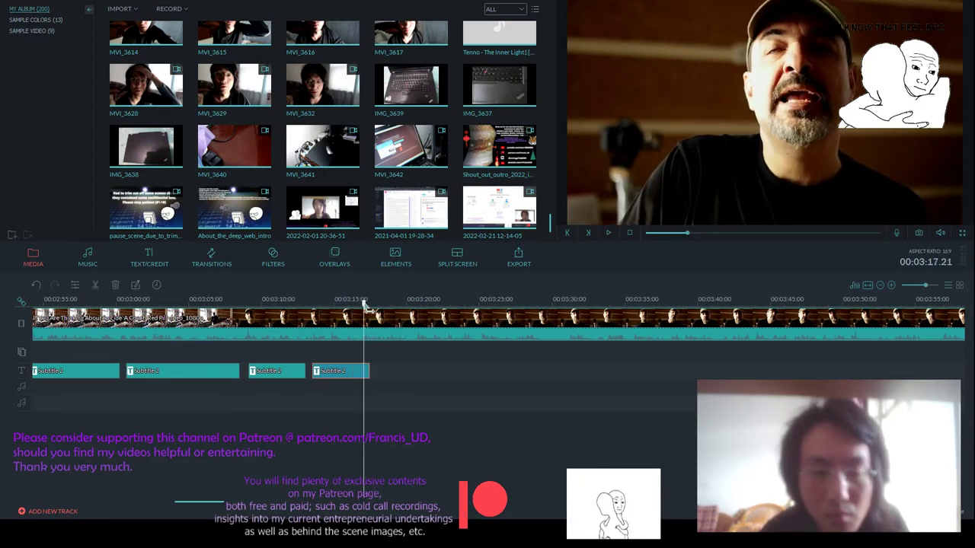
{"action": "left_click", "coordinate": [607, 233]}
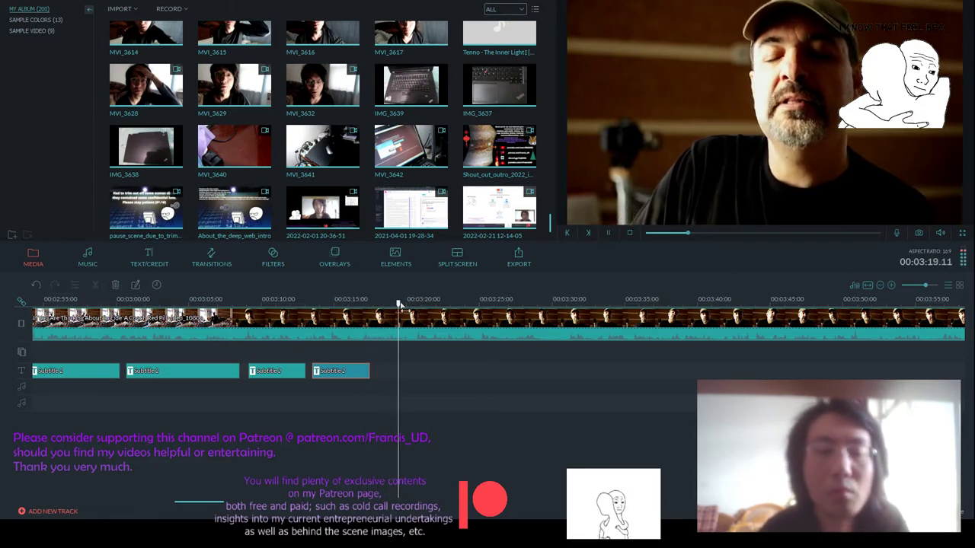
{"action": "left_click", "coordinate": [376, 304]}
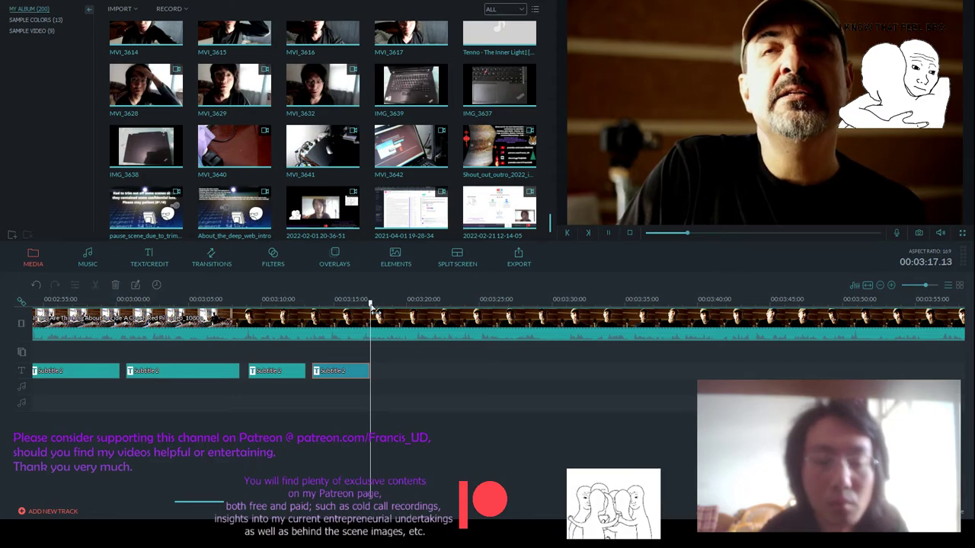
{"action": "key", "text": "ctrl+v"}
- Replace the last subtitle's English line with "They'll feel only sadness and anger as I do for my frined" plus the friend's name and lower the text slightly
{"action": "left_click", "coordinate": [609, 233]}
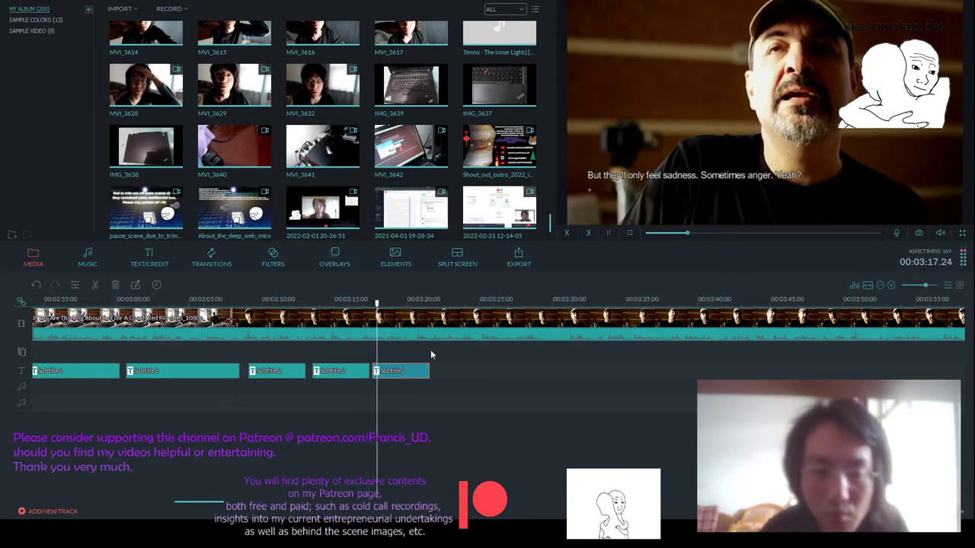
{"action": "double_click", "coordinate": [409, 372]}
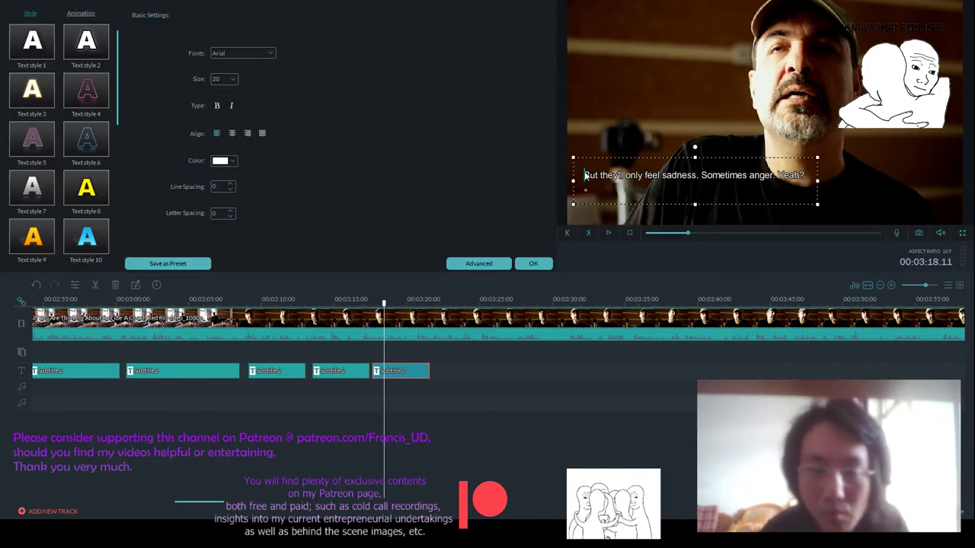
{"action": "left_click_drag", "start_coordinate": [585, 175], "coordinate": [799, 172]}
{"action": "key", "text": "BackSpace"}
{"action": "type", "text": "They f"}
{"action": "key", "text": "BackSpace"}
{"action": "key", "text": "BackSpace"}
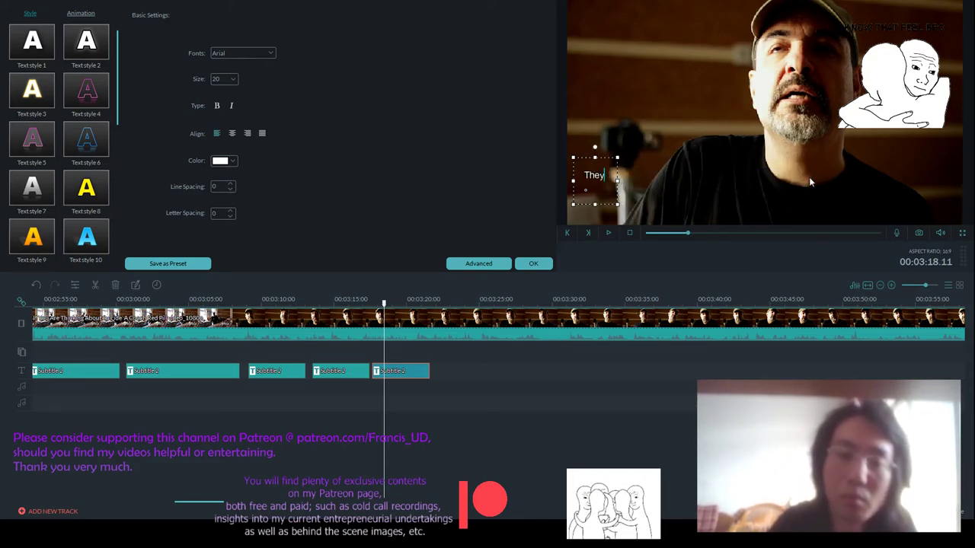
{"action": "type", "text": "'ll feel "}
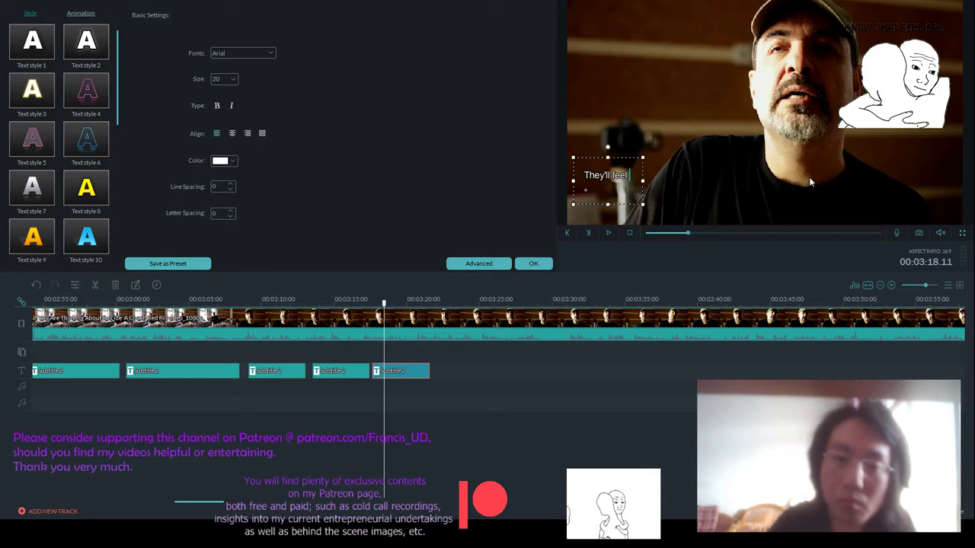
{"action": "type", "text": "only sadness"}
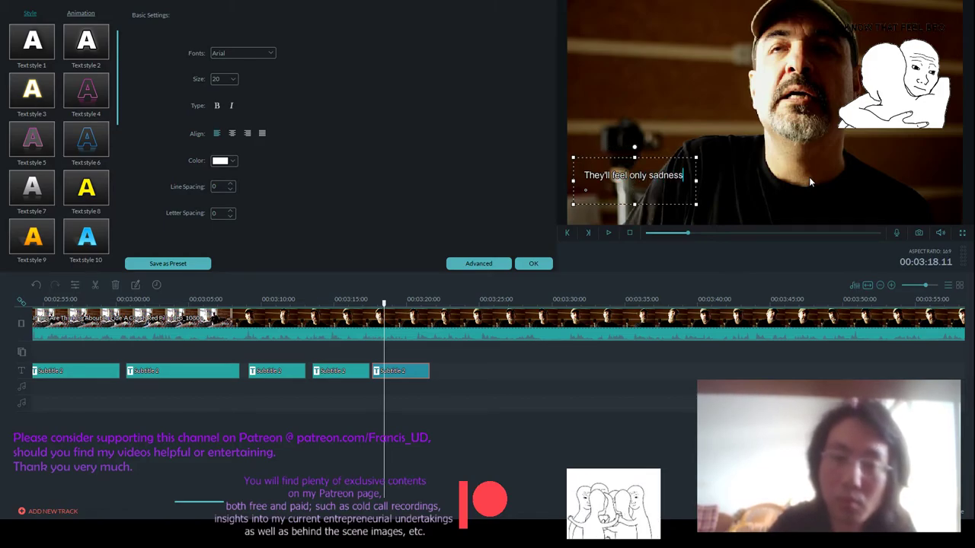
{"action": "type", "text": " and anger as I"}
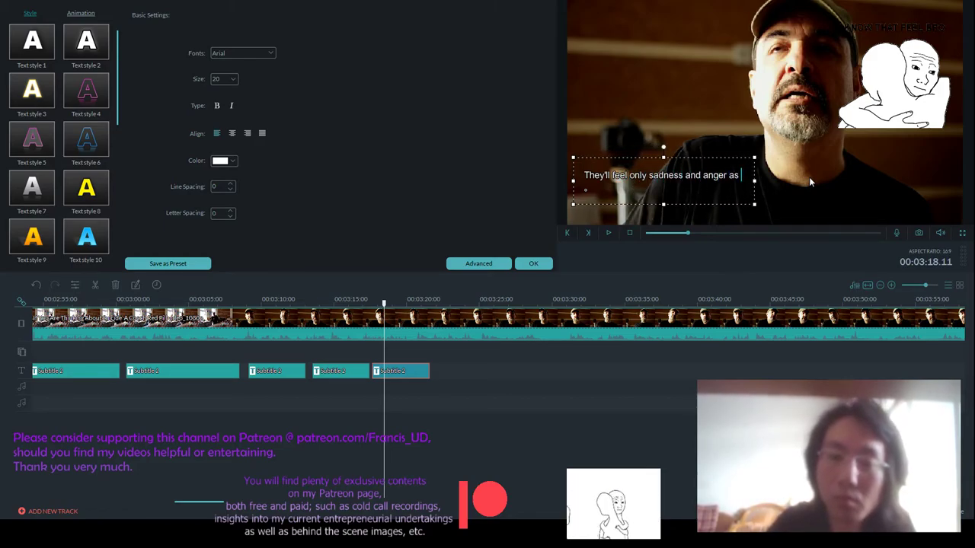
{"action": "type", "text": " do for my"}
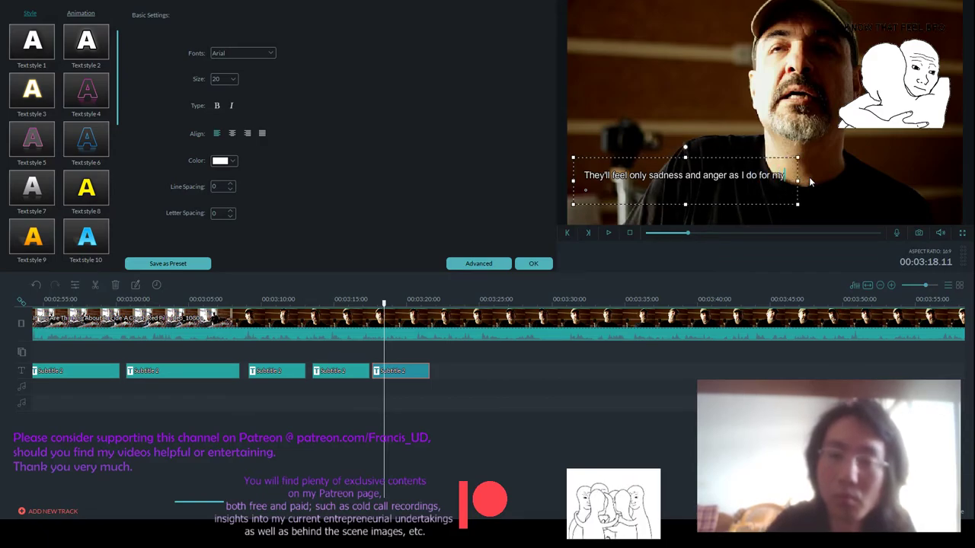
{"action": "type", "text": " ffined leghtfoot."}
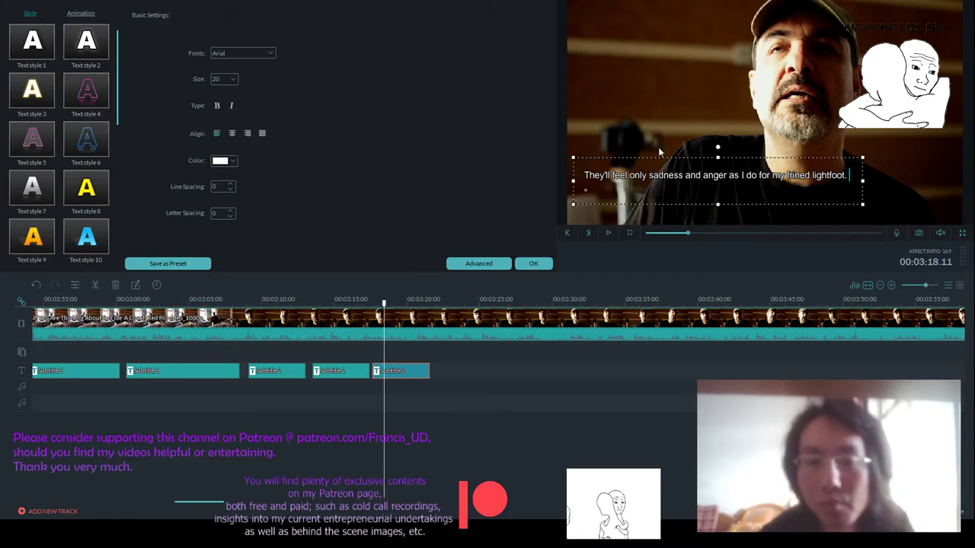
{"action": "left_click_drag", "start_coordinate": [660, 156], "coordinate": [659, 166]}
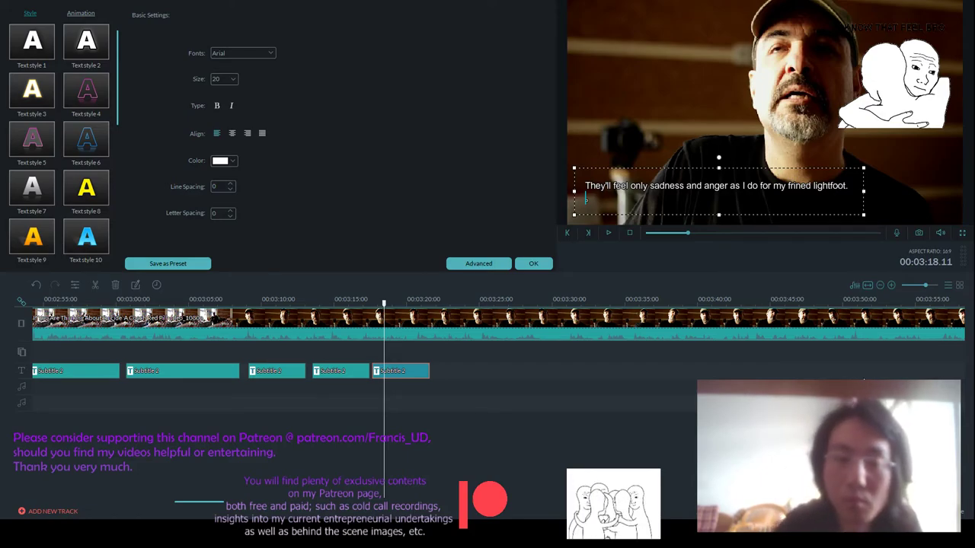
- Add the Chinese line "就跟我對我的朋友…的死 感到悲傷 跟 憤怒 一樣。" below it, with the friend's translated name in quotation marks after 朋友, and apply the text
{"action": "type", "text": "就跟wo"}
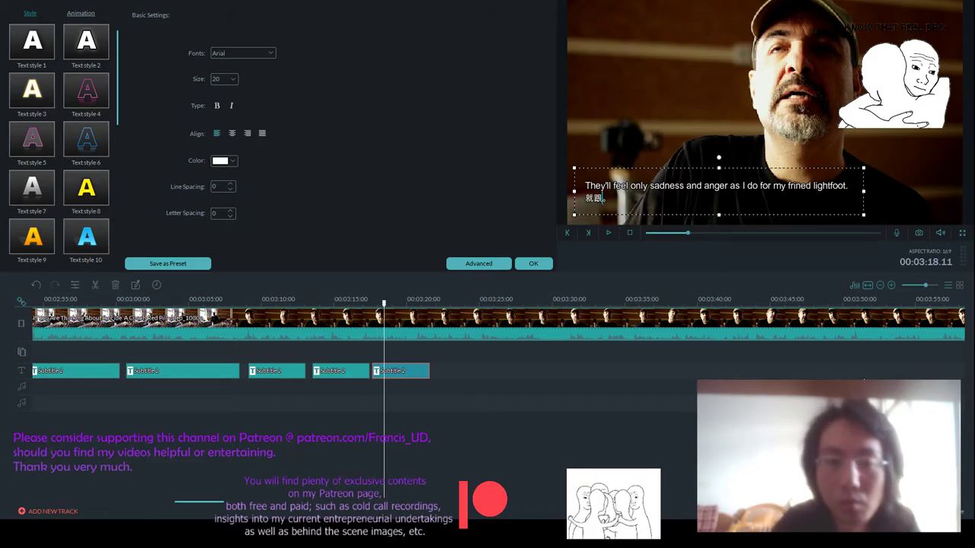
{"action": "type", "text": "對"}
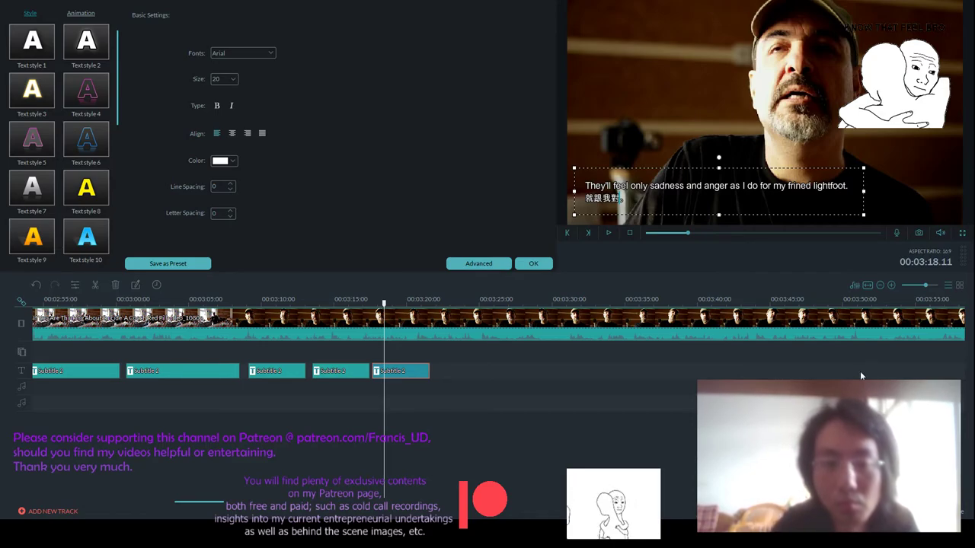
{"action": "type", "text": "我的朋友 “"}
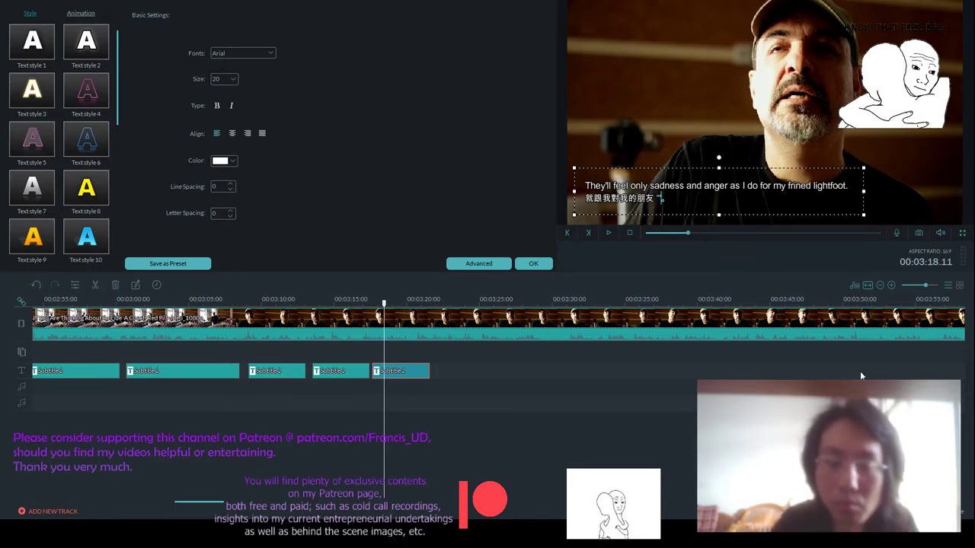
{"action": "type", "text": "\"qin"}
{"action": "key", "text": "BackSpace"}
{"action": "key", "text": "BackSpace"}
{"action": "key", "text": "BackSpace"}
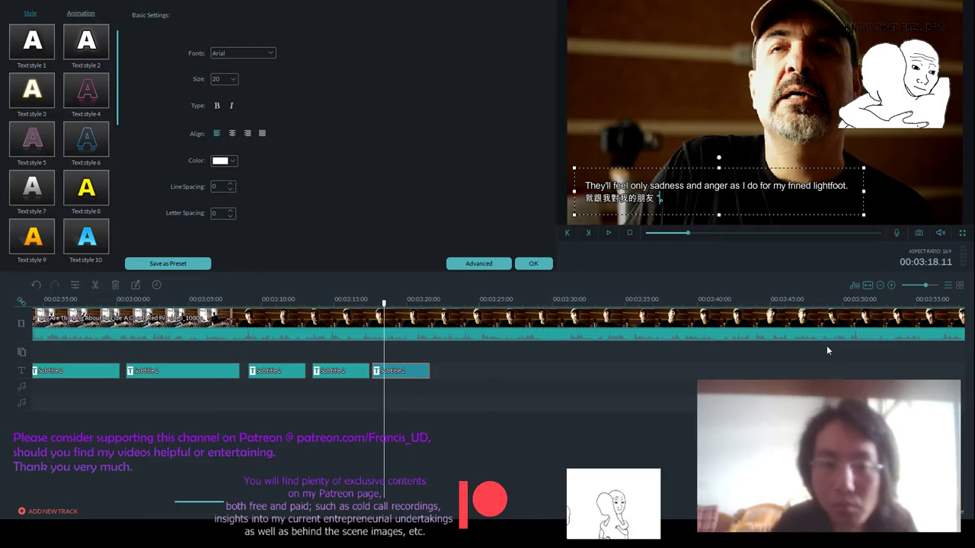
{"action": "type", "text": "輕"}
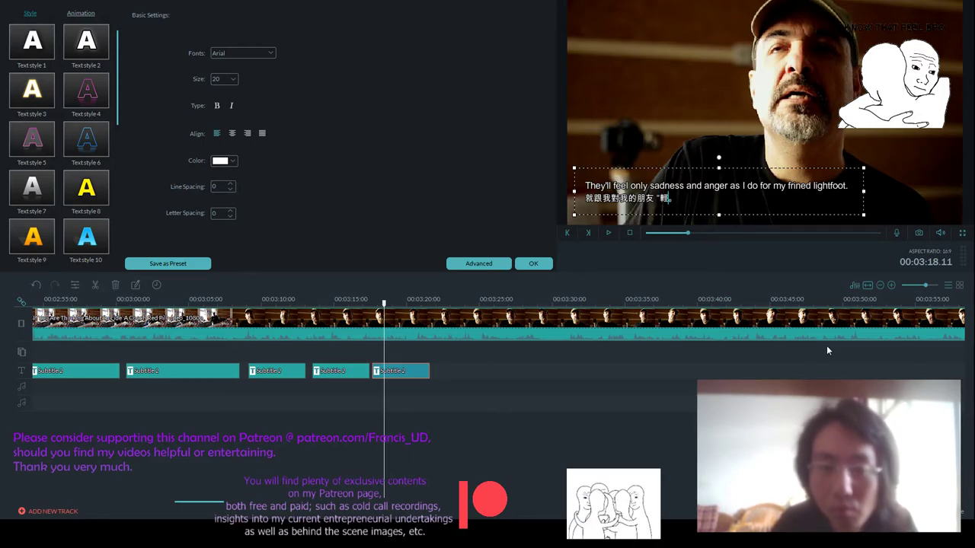
{"action": "type", "text": "足”"}
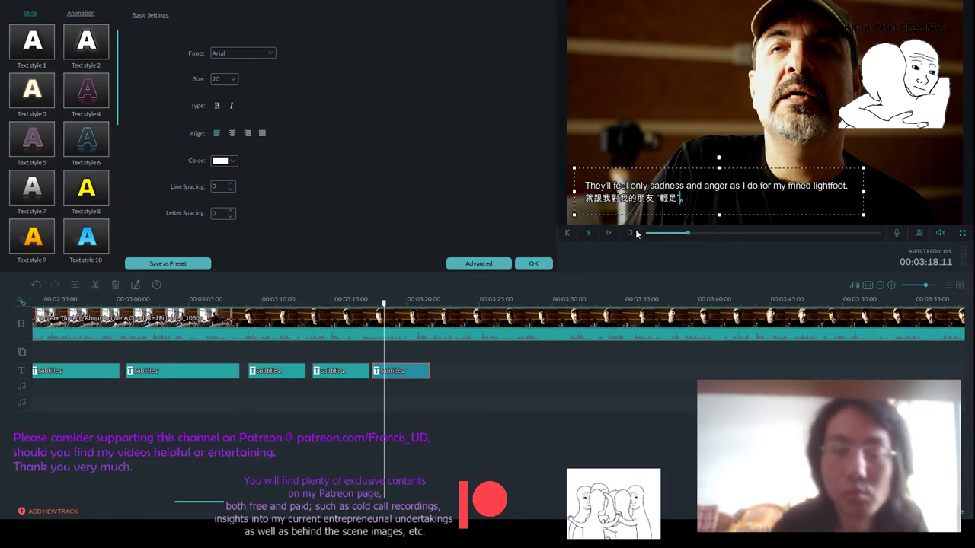
{"action": "type", "text": "感到"}
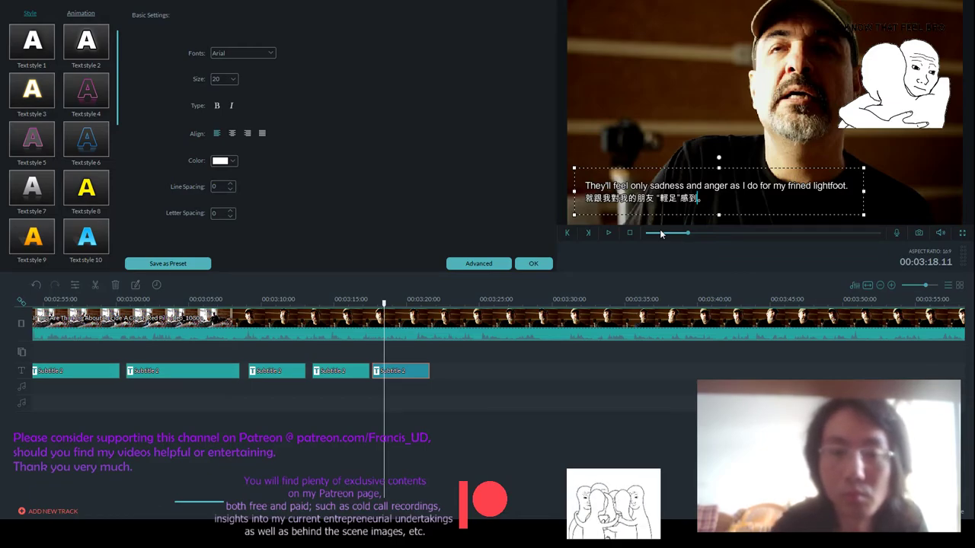
{"action": "type", "text": "悲傷 跟 憤怒 一樣。"}
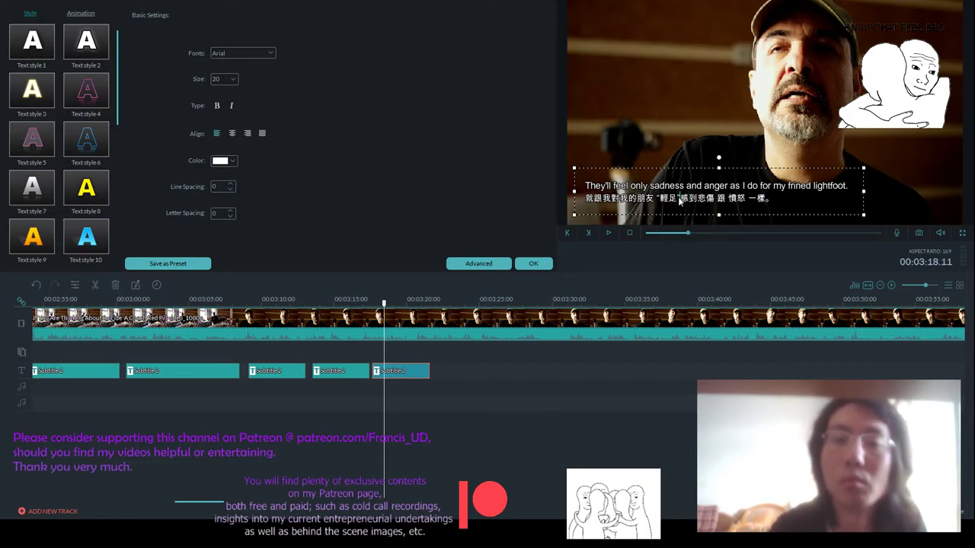
{"action": "type", "text": "的"}
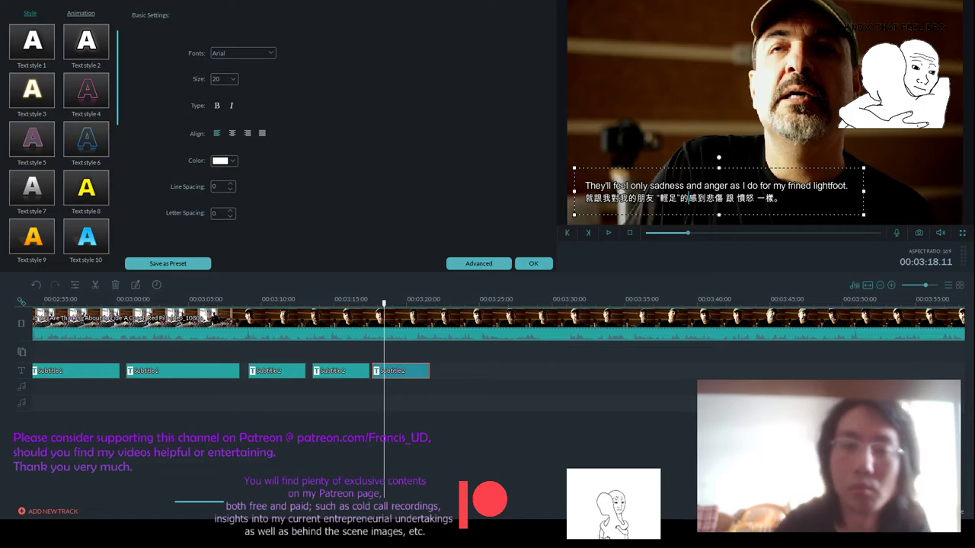
{"action": "type", "text": "死"}
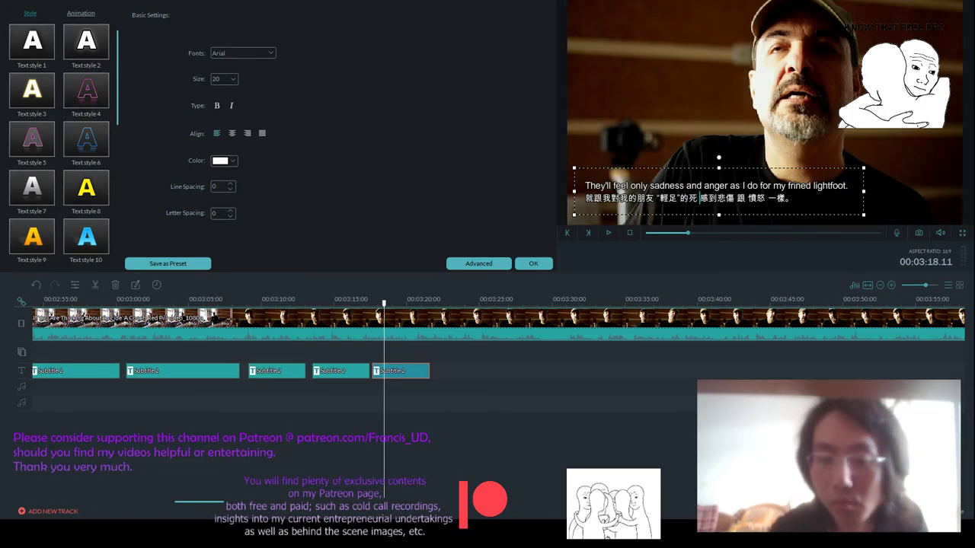
{"action": "left_click", "coordinate": [533, 262]}
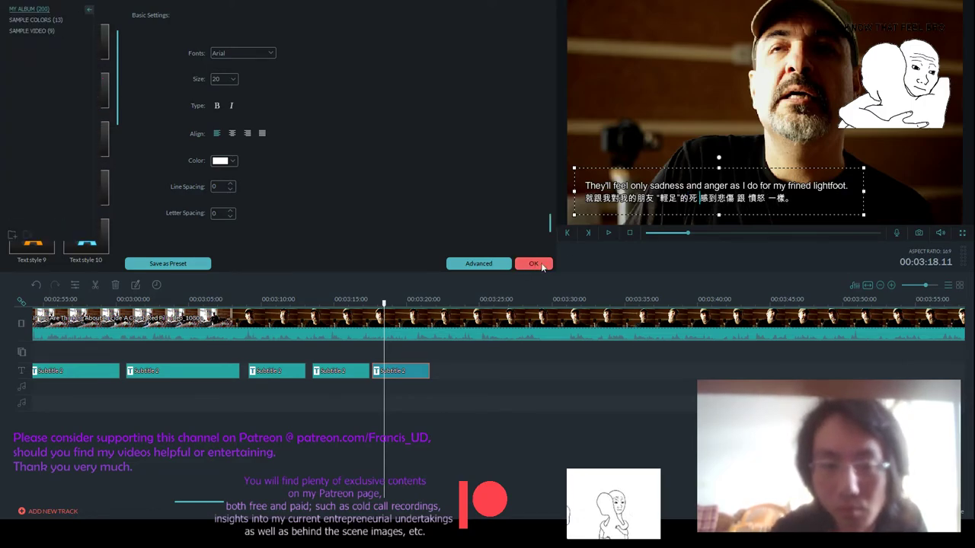
- Play on to find where the spoken line ends and trim the last subtitle to end at about 00:03:20.20
{"action": "left_click", "coordinate": [607, 234]}
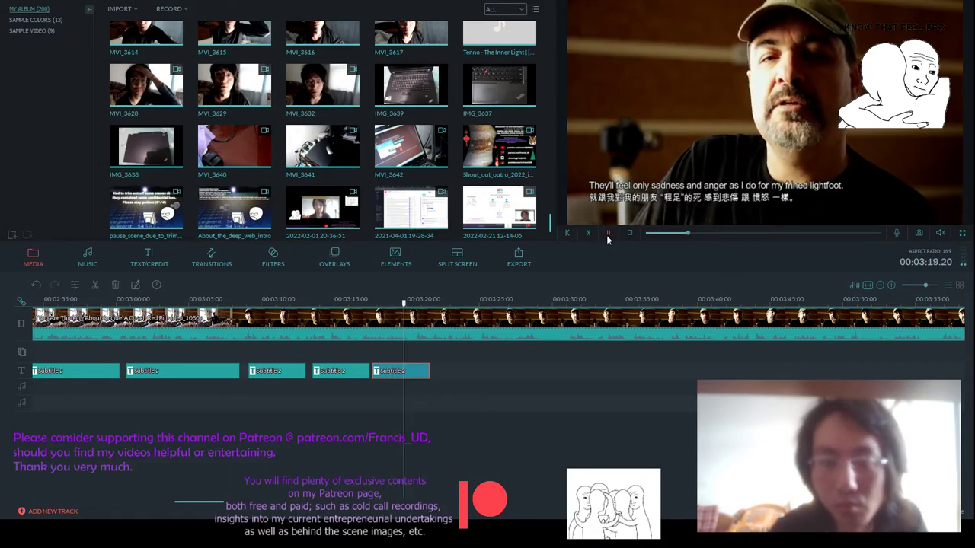
{"action": "left_click", "coordinate": [607, 234]}
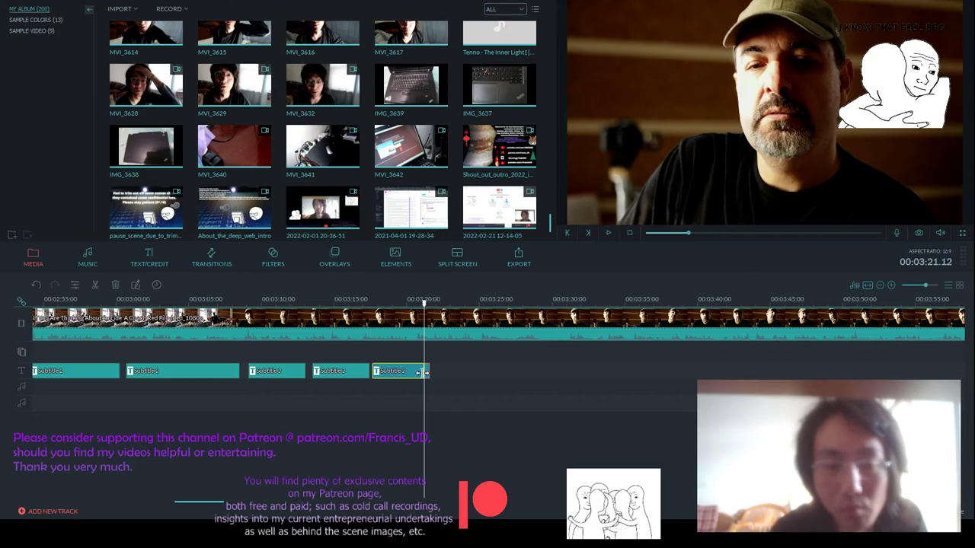
{"action": "left_click", "coordinate": [424, 303]}
{"action": "left_click", "coordinate": [607, 234]}
{"action": "left_click", "coordinate": [607, 233]}
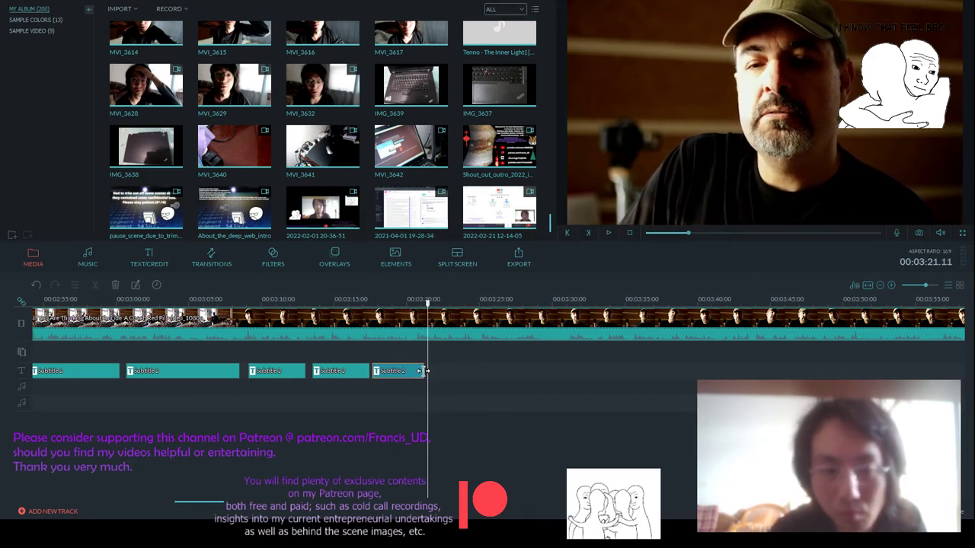
{"action": "left_click", "coordinate": [417, 371]}
{"action": "left_click", "coordinate": [421, 301]}
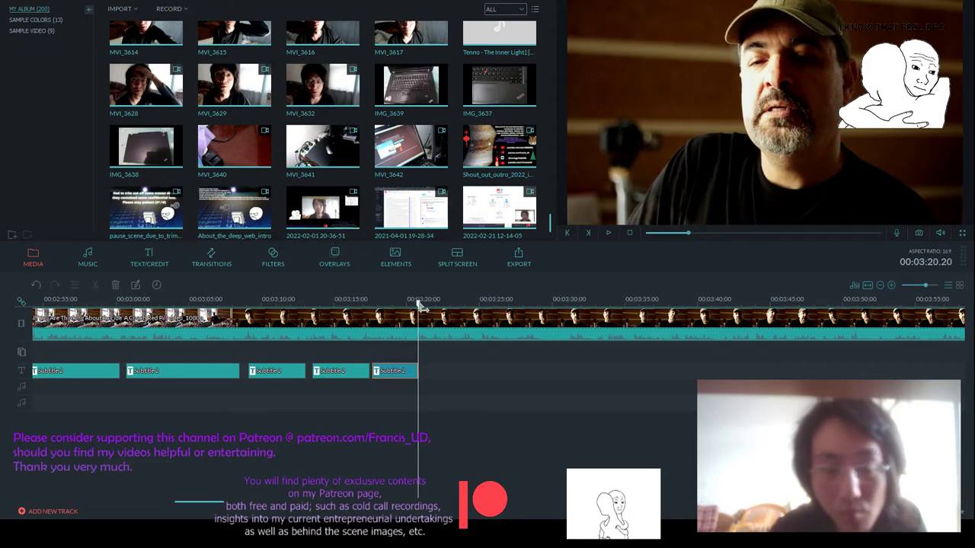
- Listen to the speech after the last subtitle, from 00:03:20 to about 00:03:38, for the wording of the next lines
{"action": "left_click", "coordinate": [608, 232]}
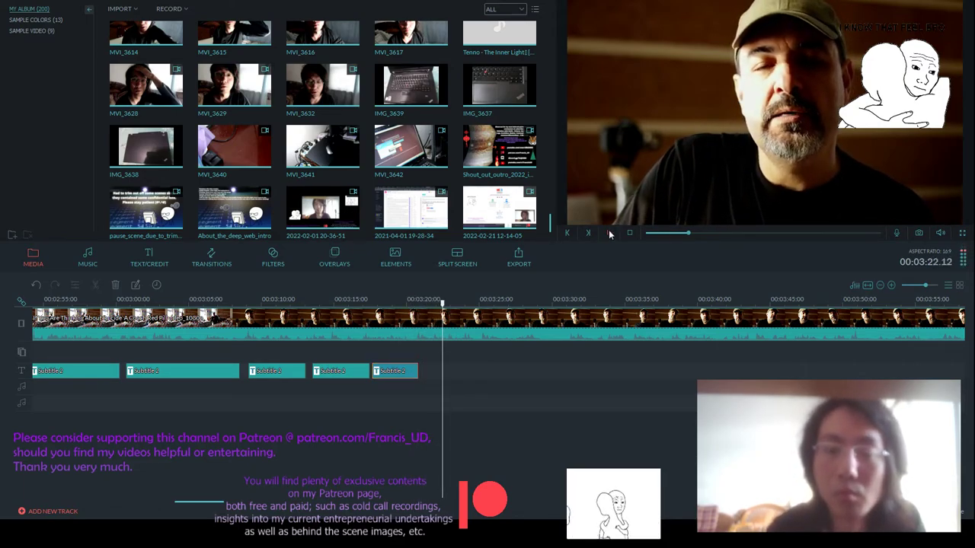
{"action": "scroll", "coordinate": [577, 303], "scroll_direction": "down", "scroll_amount": 1}
{"action": "scroll", "coordinate": [577, 304], "scroll_direction": "down", "scroll_amount": 1}
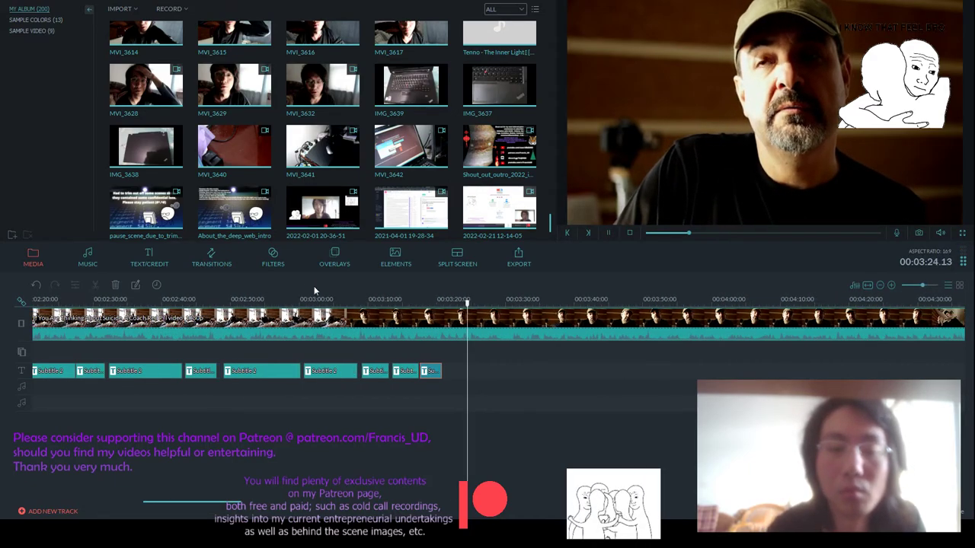
{"action": "scroll", "coordinate": [516, 302], "scroll_direction": "down", "scroll_amount": 1}
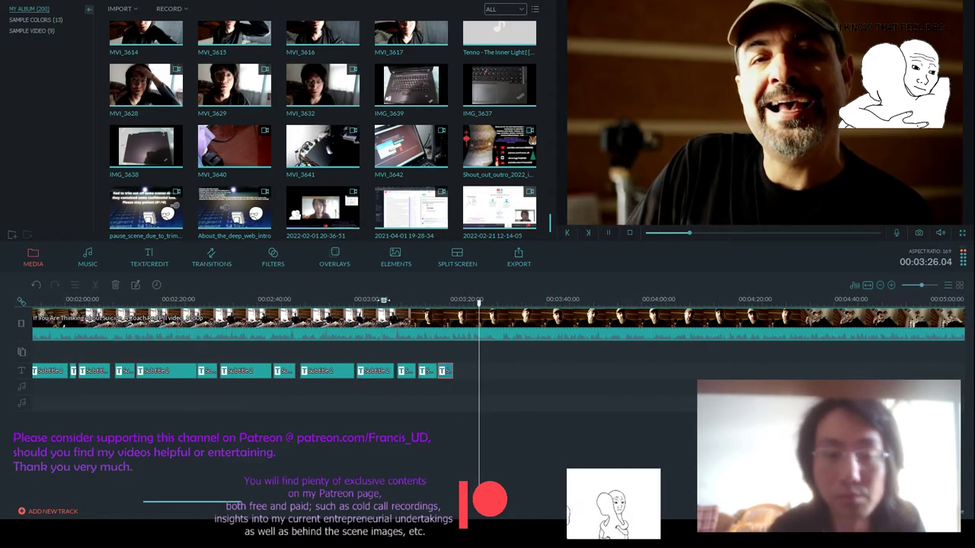
{"action": "scroll", "coordinate": [568, 303], "scroll_direction": "down", "scroll_amount": 1}
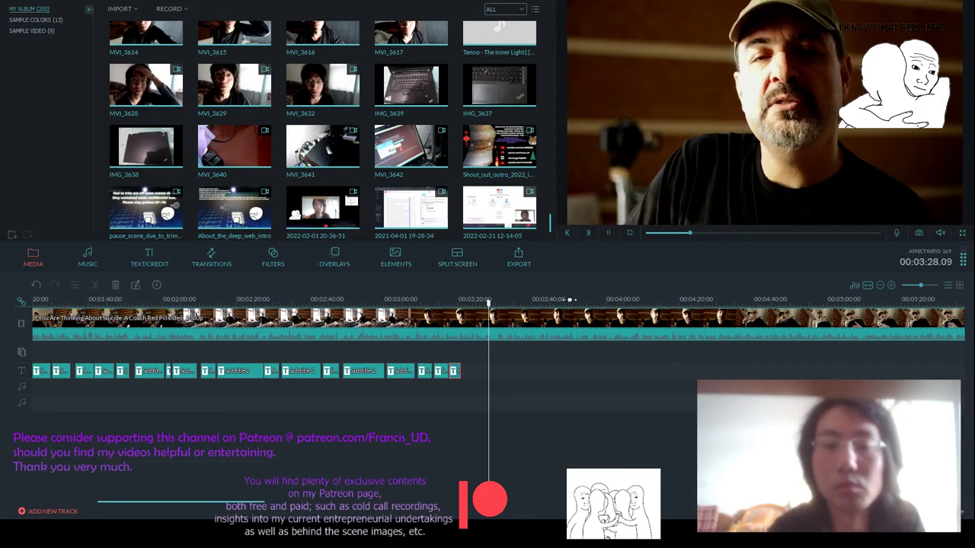
{"action": "scroll", "coordinate": [602, 312], "scroll_direction": "down", "scroll_amount": 1}
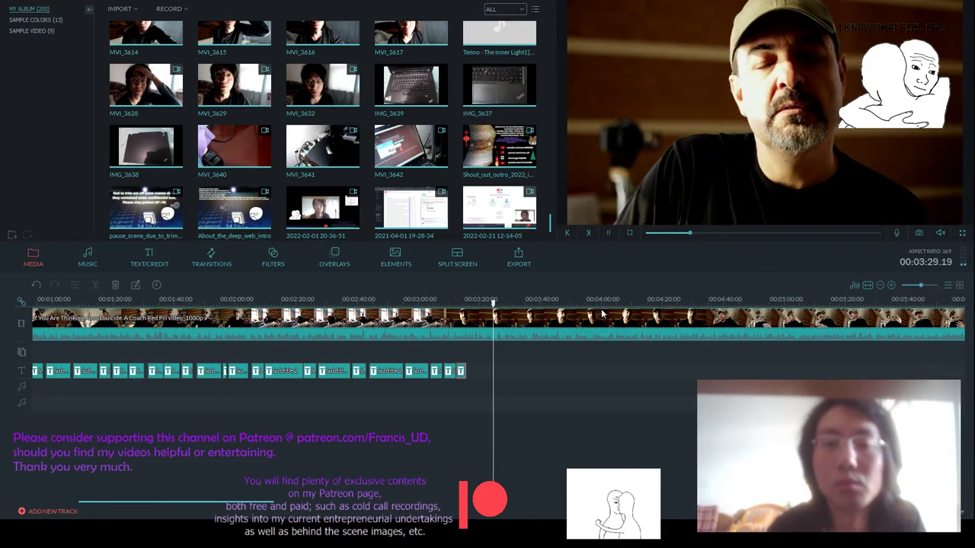
{"action": "scroll", "coordinate": [606, 305], "scroll_direction": "down", "scroll_amount": 1}
{"action": "scroll", "coordinate": [609, 299], "scroll_direction": "up", "scroll_amount": 1}
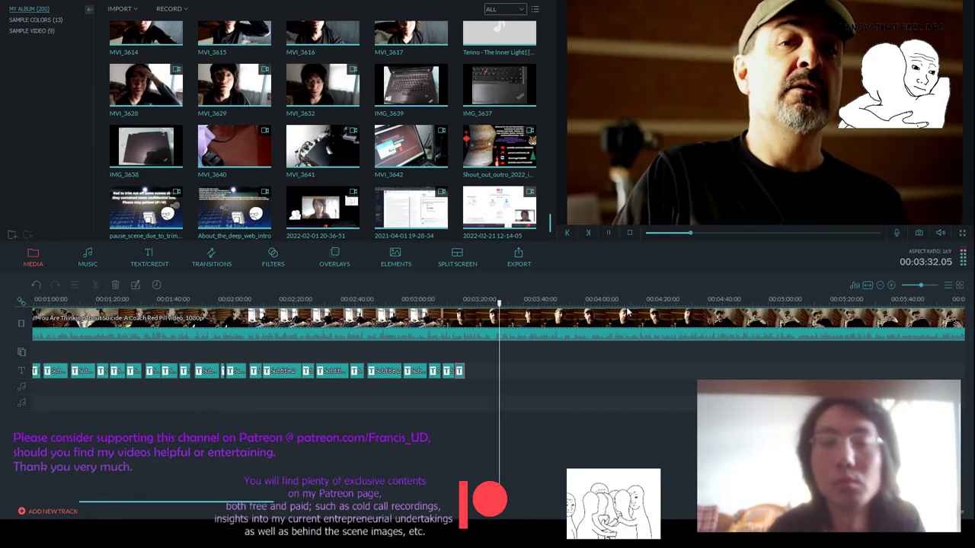
{"action": "scroll", "coordinate": [628, 311], "scroll_direction": "up", "scroll_amount": 1}
{"action": "scroll", "coordinate": [626, 299], "scroll_direction": "up", "scroll_amount": 1}
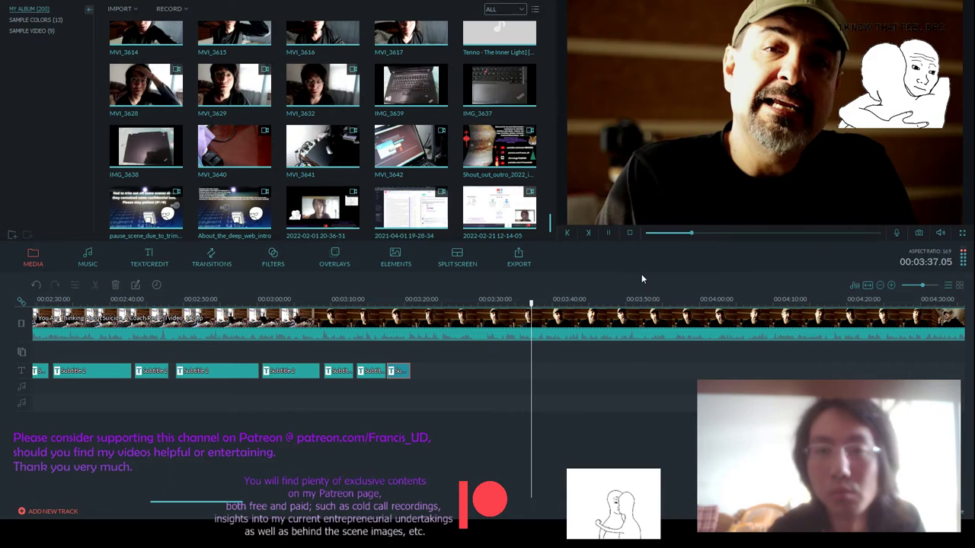
{"action": "key", "text": "space"}
- Replay from about 00:03:15, copy the subtitle starting near 00:03:13 and paste it directly after the last subtitle at 00:03:20.20
{"action": "left_click", "coordinate": [372, 303]}
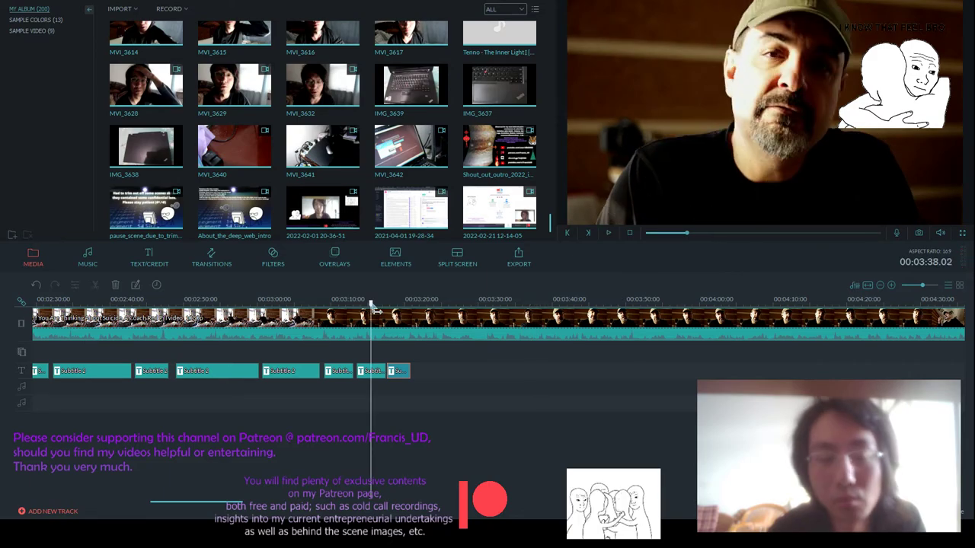
{"action": "left_click", "coordinate": [609, 236]}
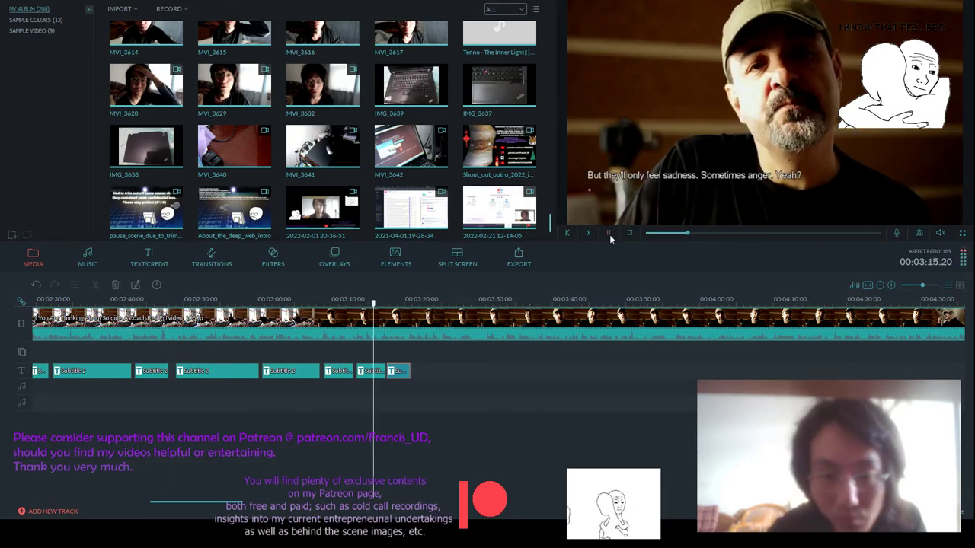
{"action": "left_click", "coordinate": [379, 377]}
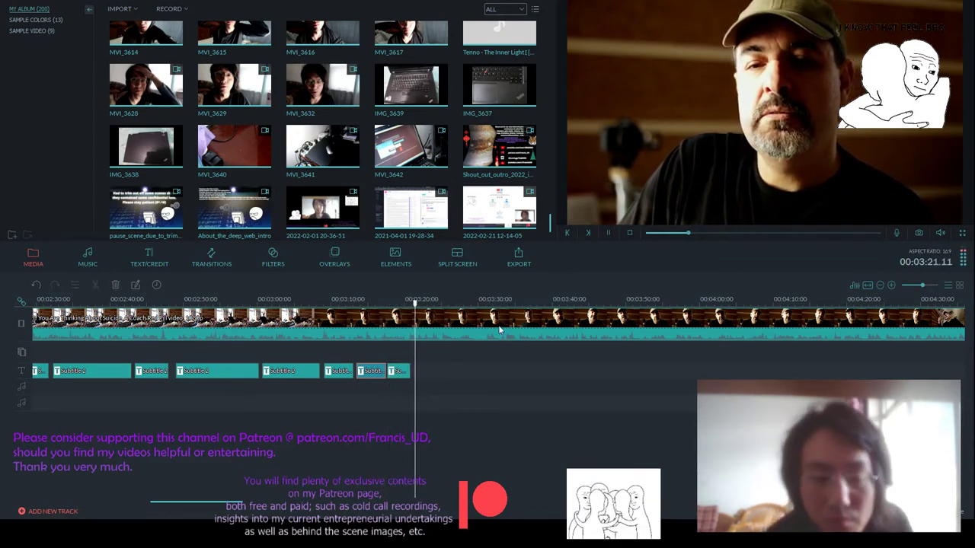
{"action": "left_click", "coordinate": [419, 304]}
{"action": "left_click_drag", "start_coordinate": [419, 303], "coordinate": [410, 304]}
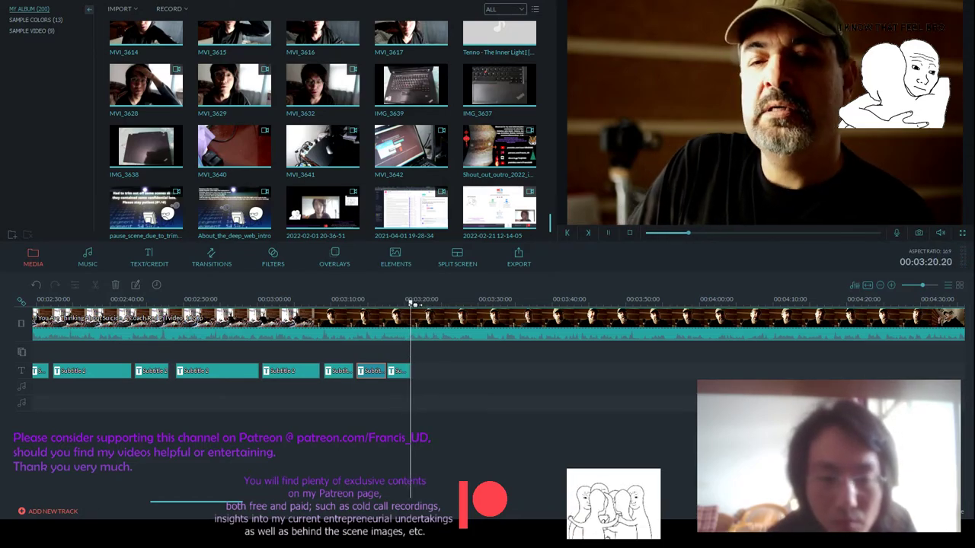
{"action": "key", "text": "ctrl+v"}
{"action": "key", "text": "space"}
{"action": "key", "text": "ctrl+equal"}
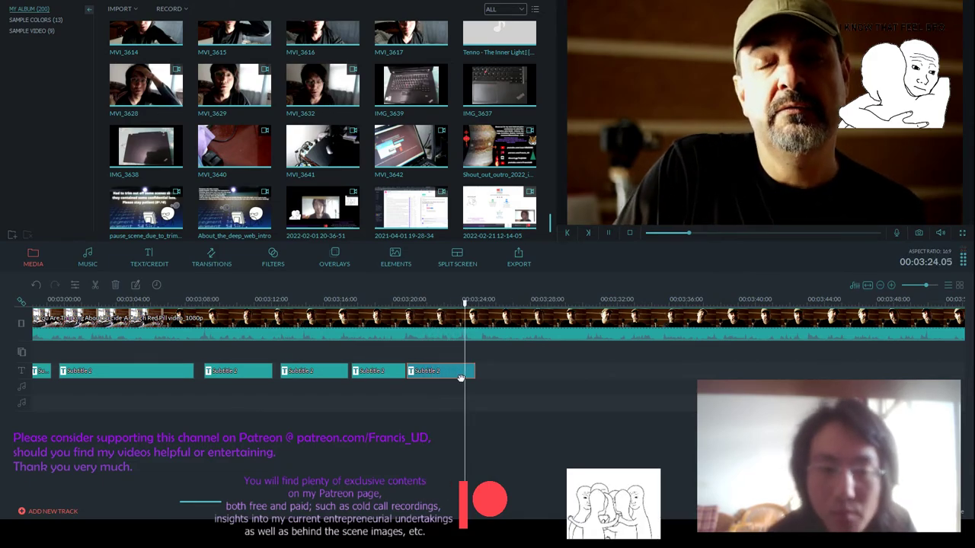
{"action": "key", "text": "space"}
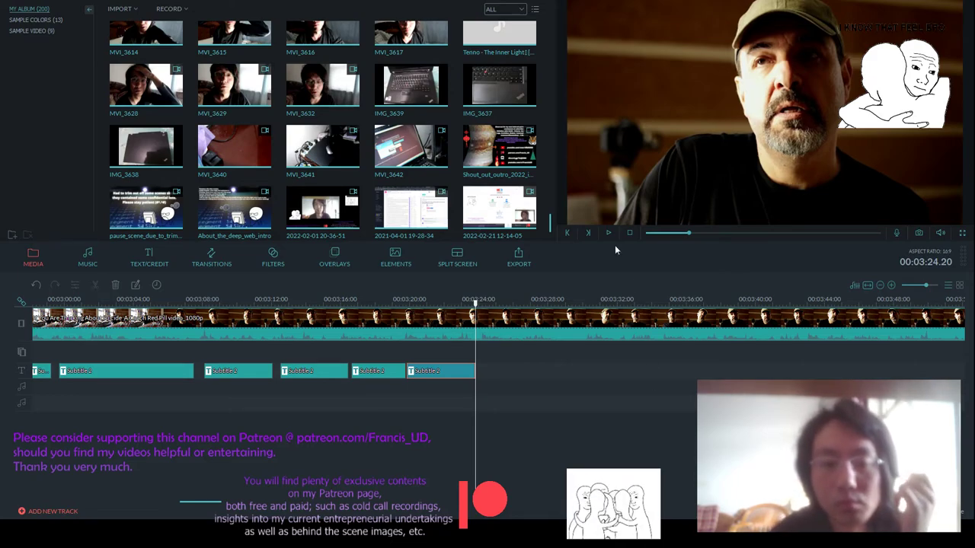
- Play on to find where the spoken line ends, extend the last subtitle to end at about 00:03:29.02 and replay it
{"action": "scroll", "coordinate": [428, 305], "scroll_direction": "down", "scroll_amount": 1}
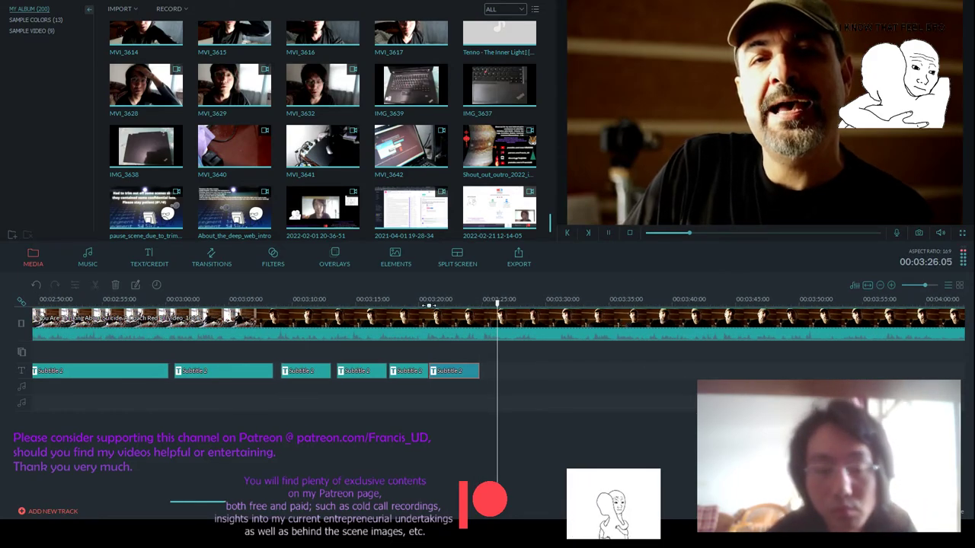
{"action": "scroll", "coordinate": [495, 310], "scroll_direction": "down", "scroll_amount": 1}
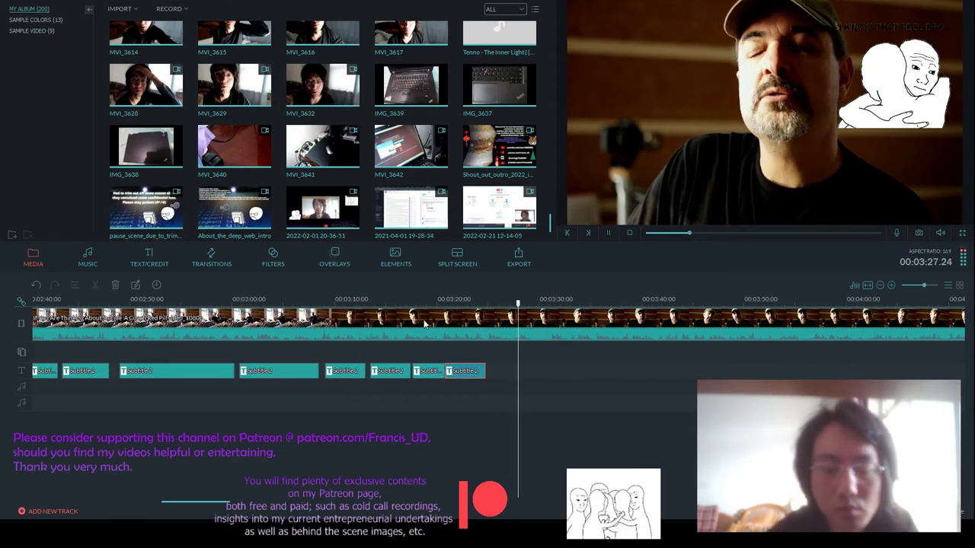
{"action": "scroll", "coordinate": [503, 335], "scroll_direction": "down", "scroll_amount": 1}
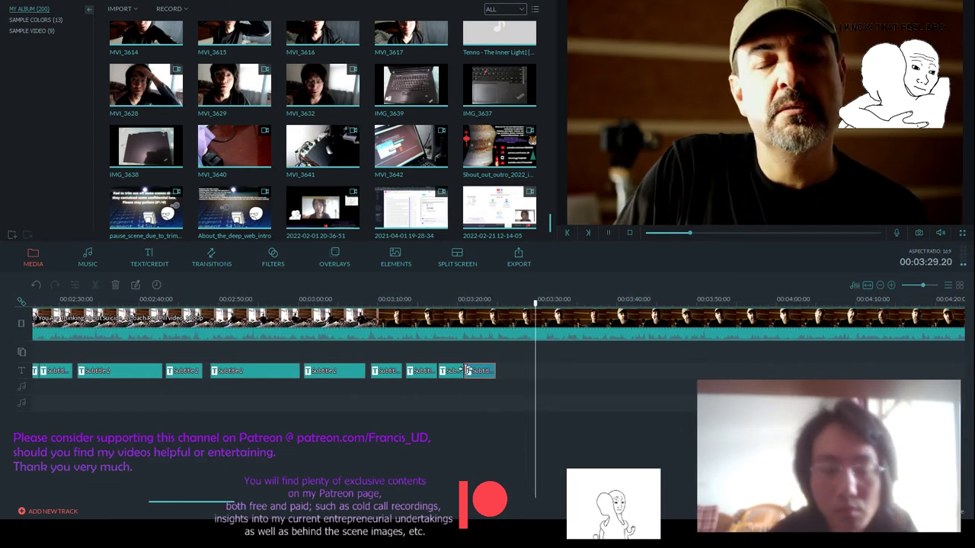
{"action": "left_click_drag", "start_coordinate": [495, 372], "coordinate": [522, 372]}
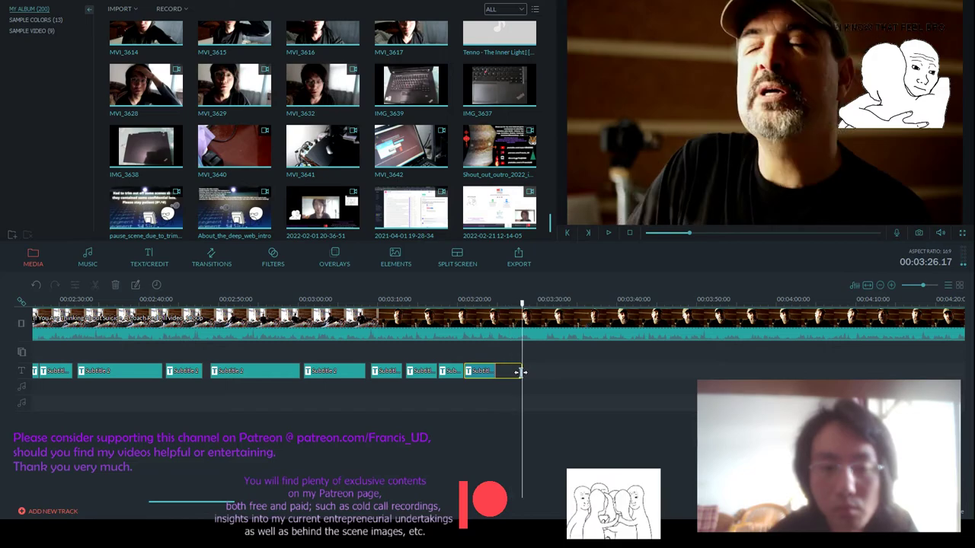
{"action": "left_click", "coordinate": [521, 304]}
{"action": "left_click", "coordinate": [472, 303]}
{"action": "left_click", "coordinate": [608, 232]}
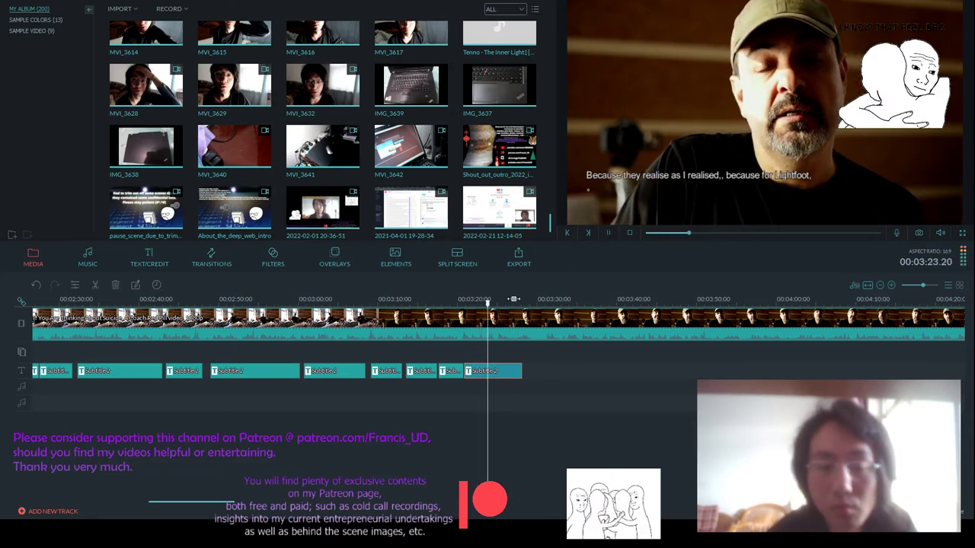
{"action": "scroll", "coordinate": [558, 347], "scroll_direction": "up", "scroll_amount": 2, "text": "ctrl"}
{"action": "left_click_drag", "start_coordinate": [544, 370], "coordinate": [553, 370]}
{"action": "left_click", "coordinate": [493, 304]}
{"action": "key", "text": "space"}
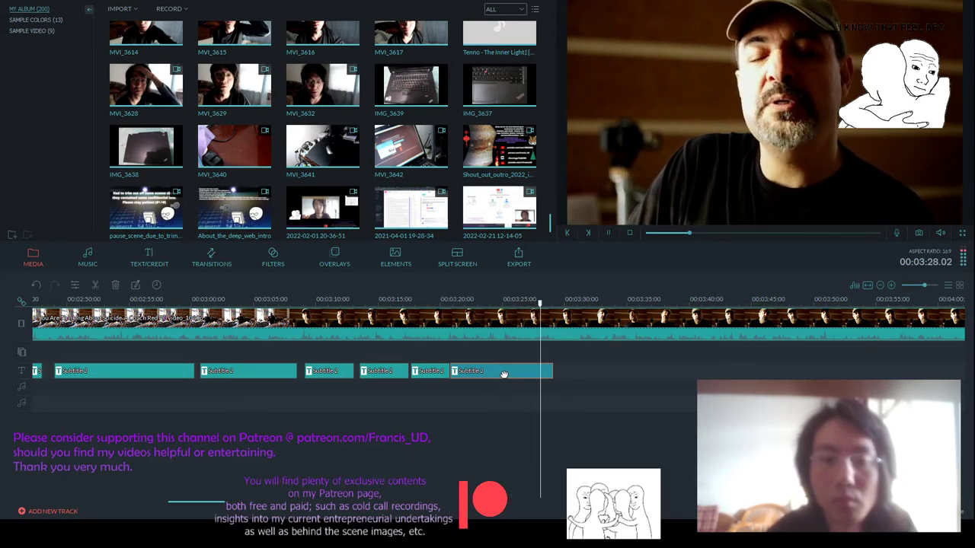
{"action": "key", "text": "space"}
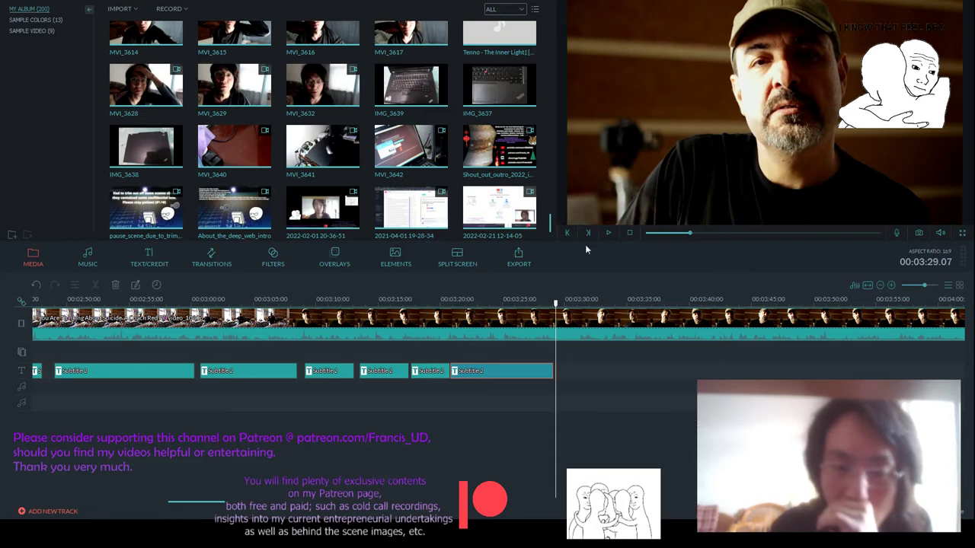
- Listen to the speech from about 00:03:29 to 00:03:32 and copy the subtitle starting near 00:03:13 for the next line
{"action": "left_click", "coordinate": [609, 233]}
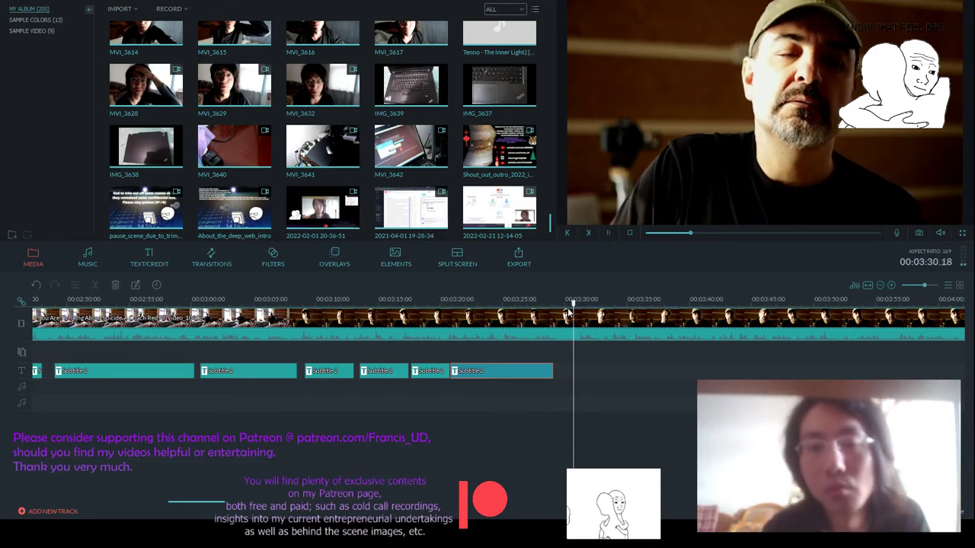
{"action": "scroll", "coordinate": [536, 303], "scroll_direction": "down", "scroll_amount": 2}
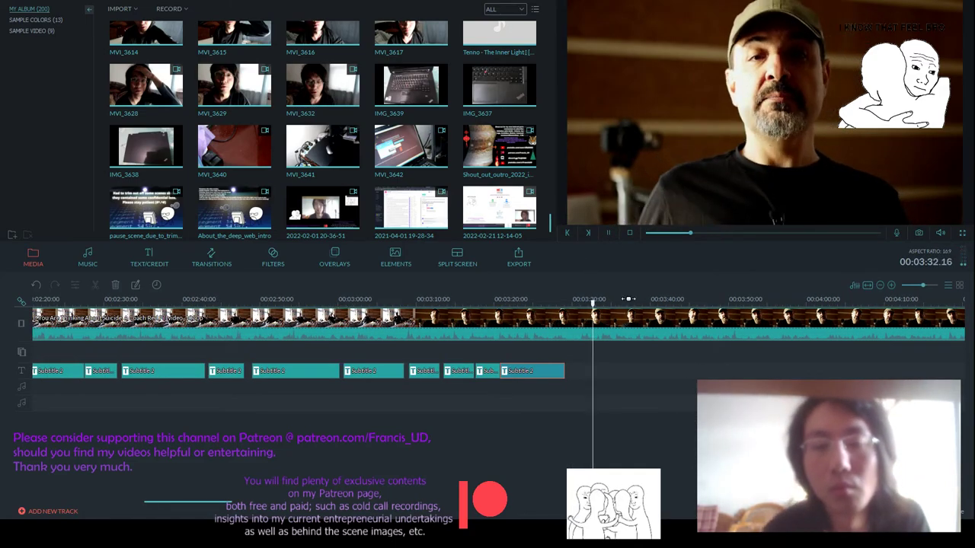
{"action": "left_click_drag", "start_coordinate": [596, 303], "coordinate": [568, 305]}
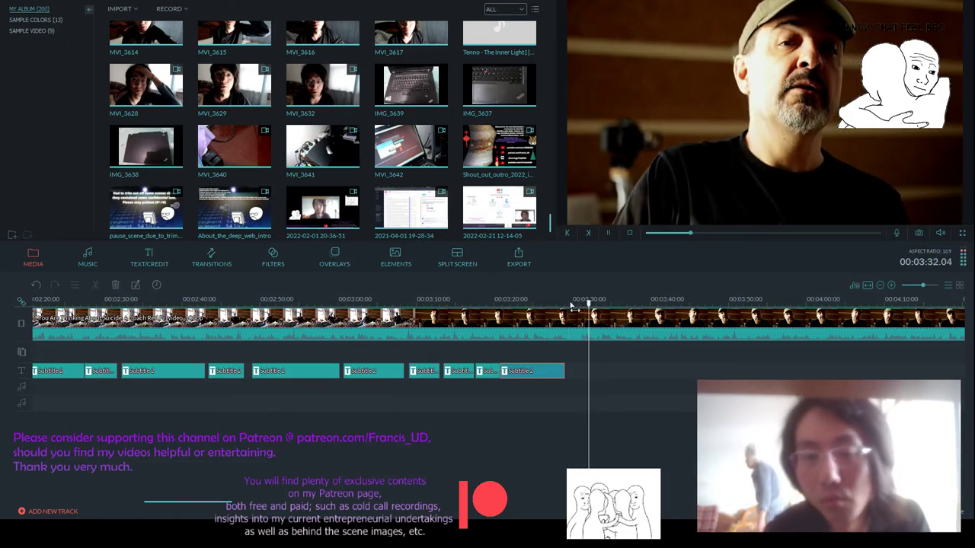
{"action": "left_click", "coordinate": [608, 233]}
{"action": "left_click", "coordinate": [469, 371]}
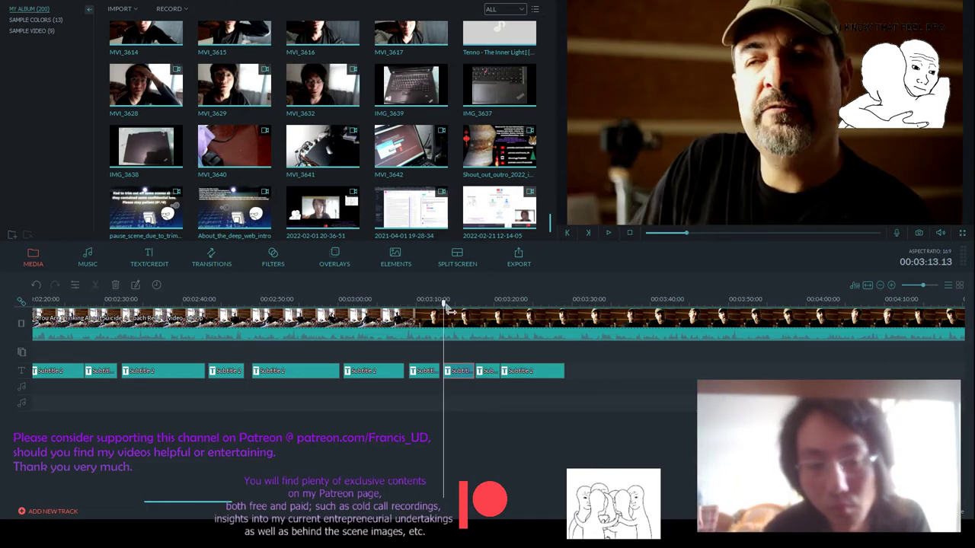
- Replay the speech from about 00:03:25 to 00:03:32 and check the last subtitle's end against where the spoken line stops
{"action": "left_click_drag", "start_coordinate": [451, 306], "coordinate": [537, 303]}
{"action": "left_click", "coordinate": [613, 234]}
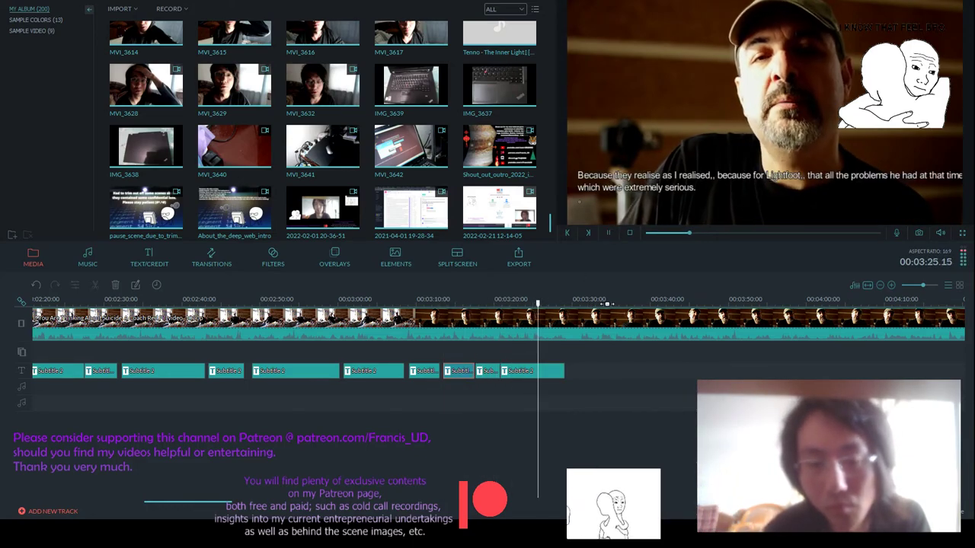
{"action": "scroll", "coordinate": [643, 300], "scroll_direction": "down", "scroll_amount": 1}
{"action": "scroll", "coordinate": [593, 301], "scroll_direction": "down", "scroll_amount": 1}
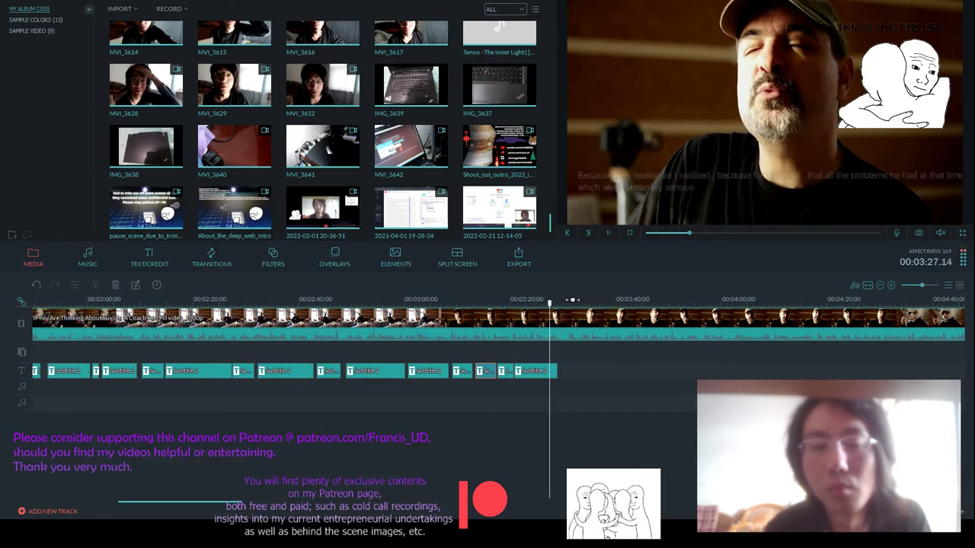
{"action": "scroll", "coordinate": [545, 301], "scroll_direction": "down", "scroll_amount": 1}
{"action": "scroll", "coordinate": [545, 302], "scroll_direction": "down", "scroll_amount": 1}
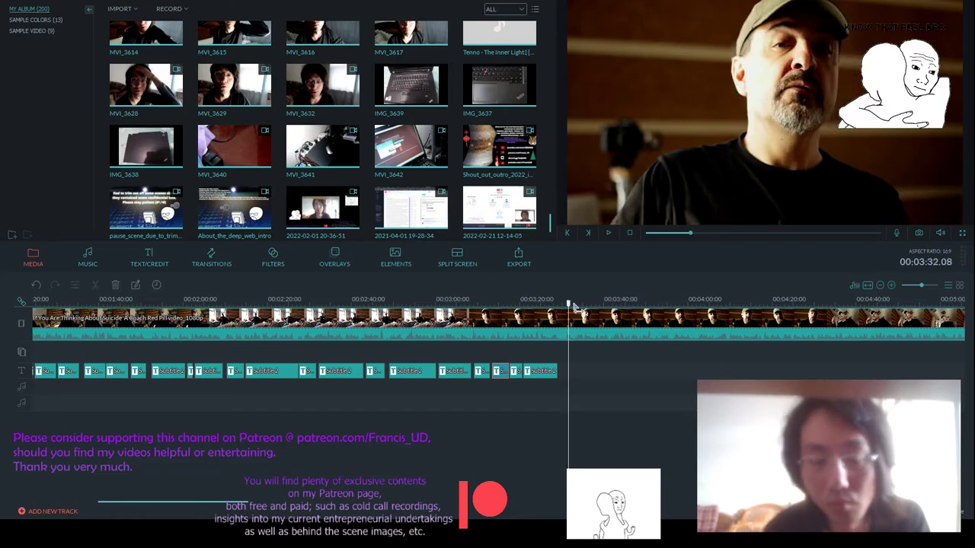
{"action": "left_click", "coordinate": [629, 232]}
{"action": "left_click", "coordinate": [608, 233]}
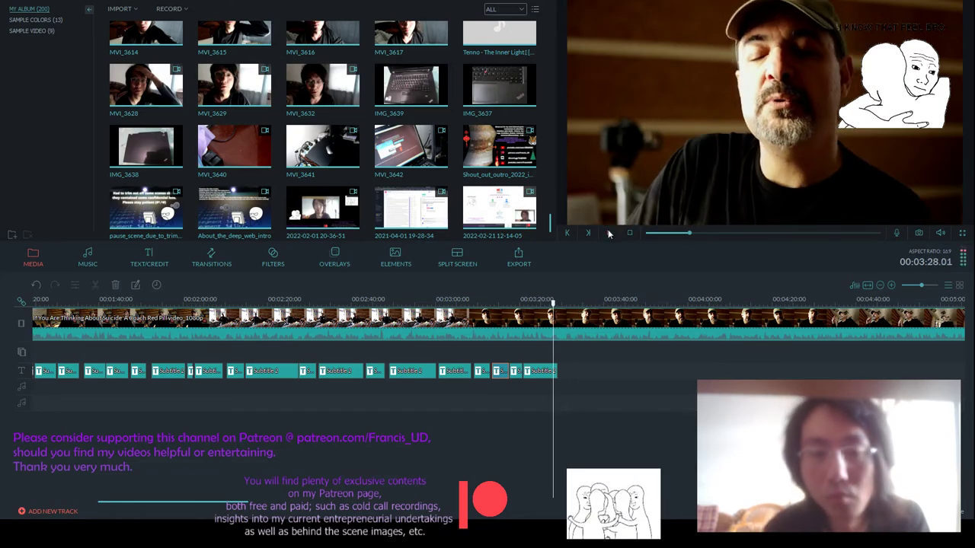
{"action": "left_click", "coordinate": [556, 371]}
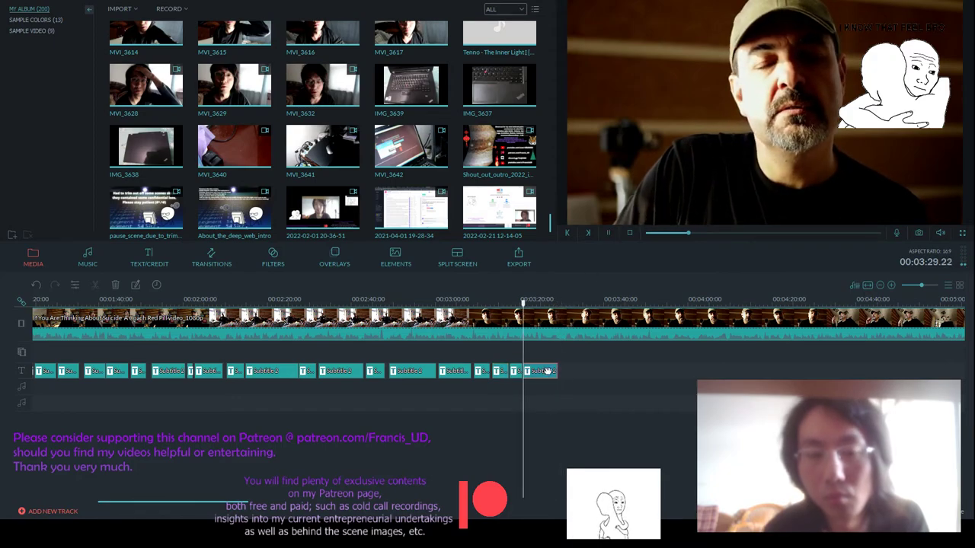
{"action": "left_click", "coordinate": [559, 371]}
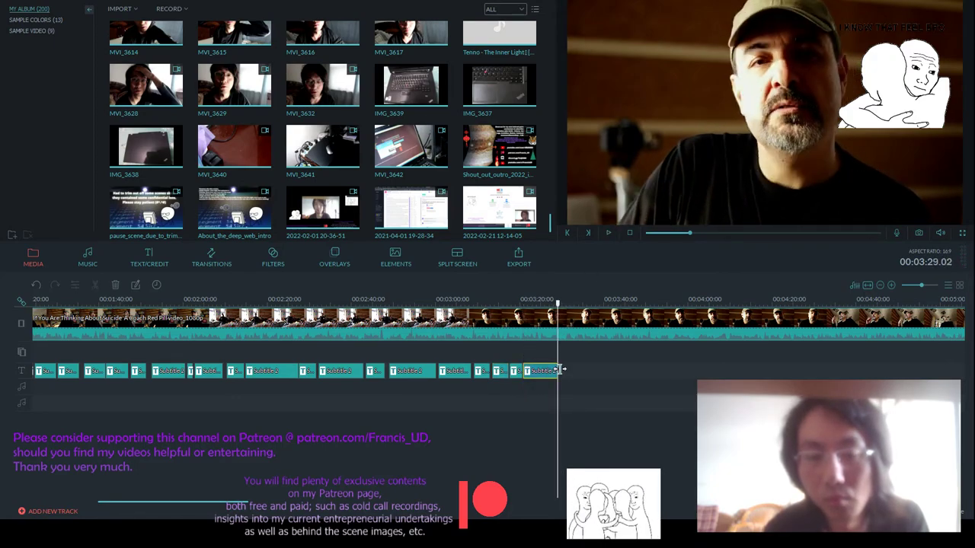
- Shift the last subtitle slightly later to leave a small gap after the previous one, and replay its end
{"action": "scroll", "coordinate": [585, 333], "scroll_direction": "up", "scroll_amount": 2}
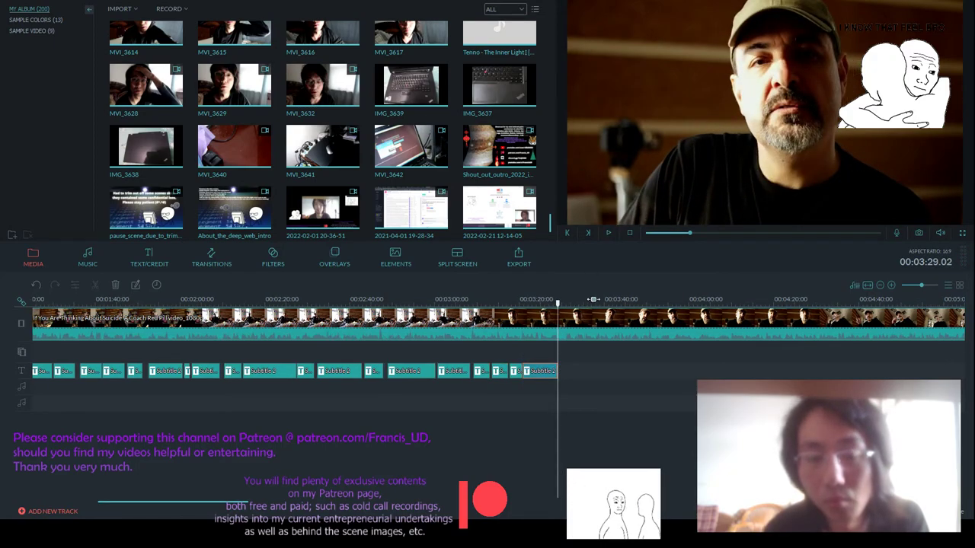
{"action": "left_click", "coordinate": [530, 371]}
{"action": "scroll", "coordinate": [602, 328], "scroll_direction": "up", "scroll_amount": 3}
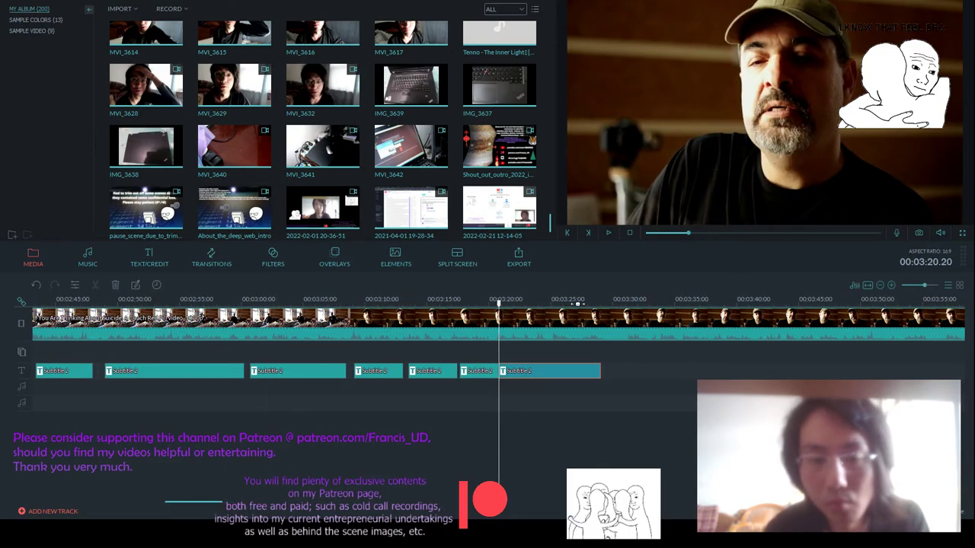
{"action": "scroll", "coordinate": [586, 293], "scroll_direction": "up", "scroll_amount": 1}
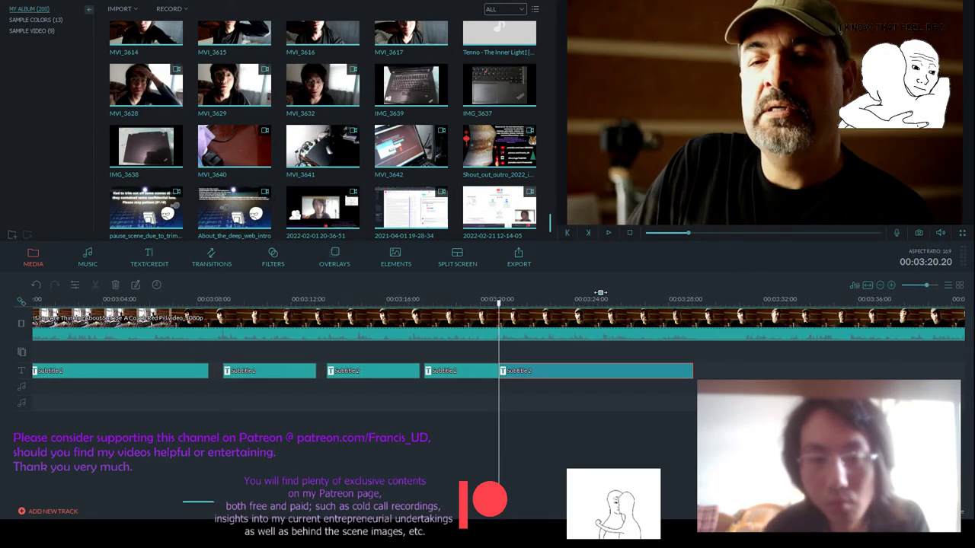
{"action": "left_click", "coordinate": [536, 370]}
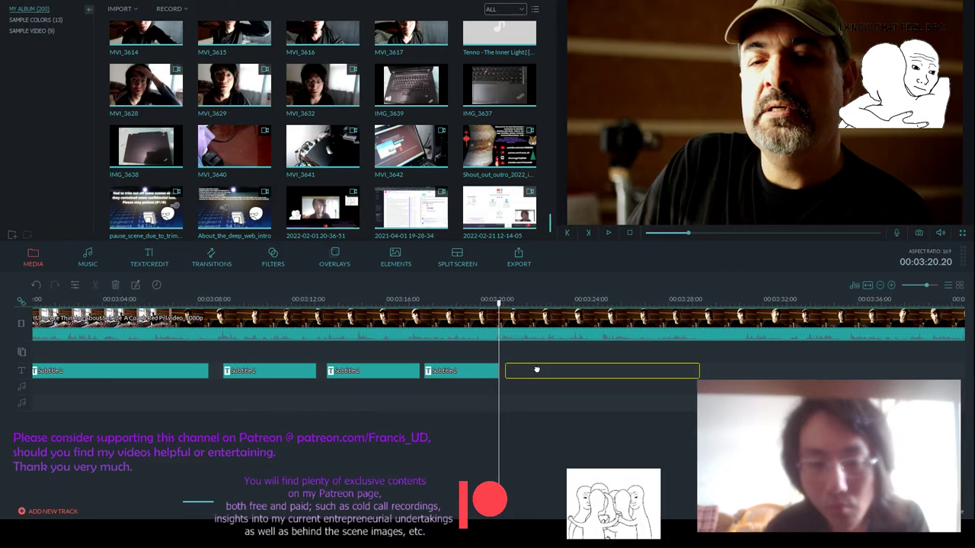
{"action": "left_click", "coordinate": [507, 302]}
{"action": "left_click_drag", "start_coordinate": [507, 302], "coordinate": [670, 303]}
{"action": "left_click", "coordinate": [607, 233]}
- Lower the last subtitle's text slightly, open its advanced text editing and apply the text
{"action": "double_click", "coordinate": [632, 372]}
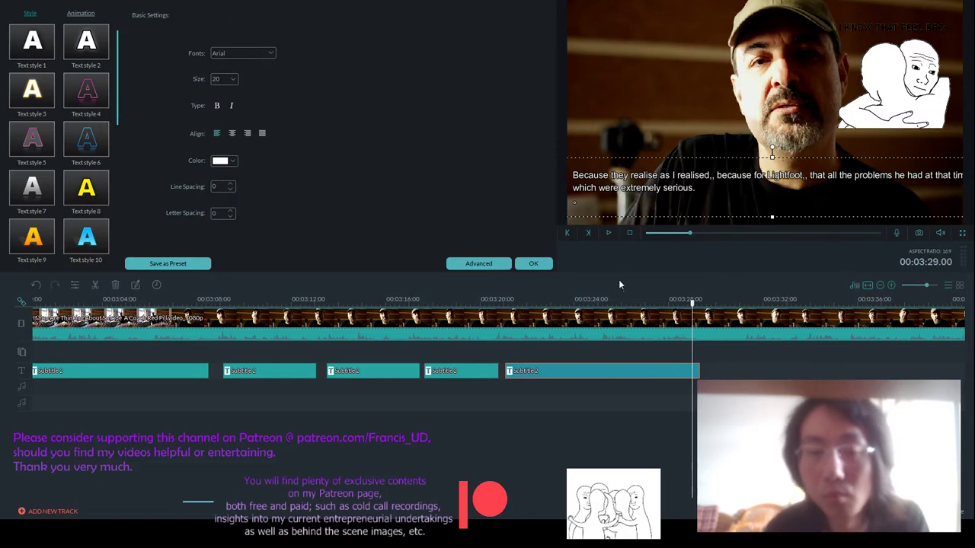
{"action": "left_click_drag", "start_coordinate": [659, 156], "coordinate": [662, 164]}
{"action": "left_click", "coordinate": [489, 262]}
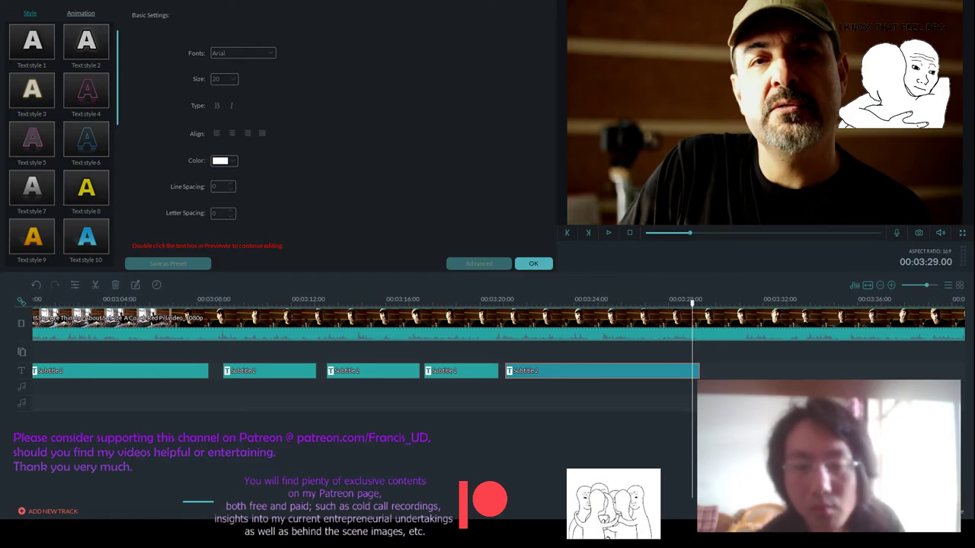
{"action": "left_click", "coordinate": [607, 233]}
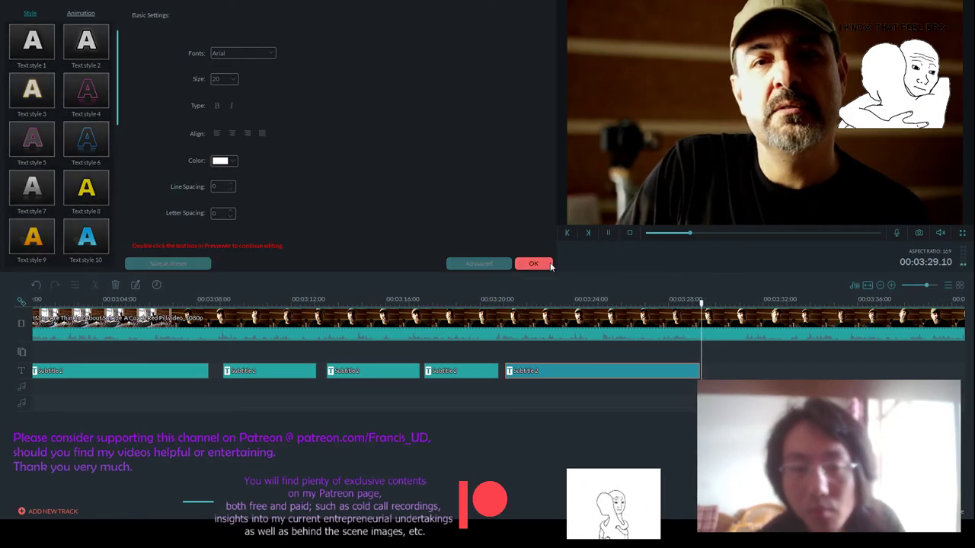
{"action": "left_click", "coordinate": [533, 263]}
- Paste the copied subtitle "But they'll only feel sadness. Sometimes anger. Yeah?" after the last one at about 00:03:30
{"action": "scroll", "coordinate": [329, 293], "scroll_direction": "down", "scroll_amount": 3}
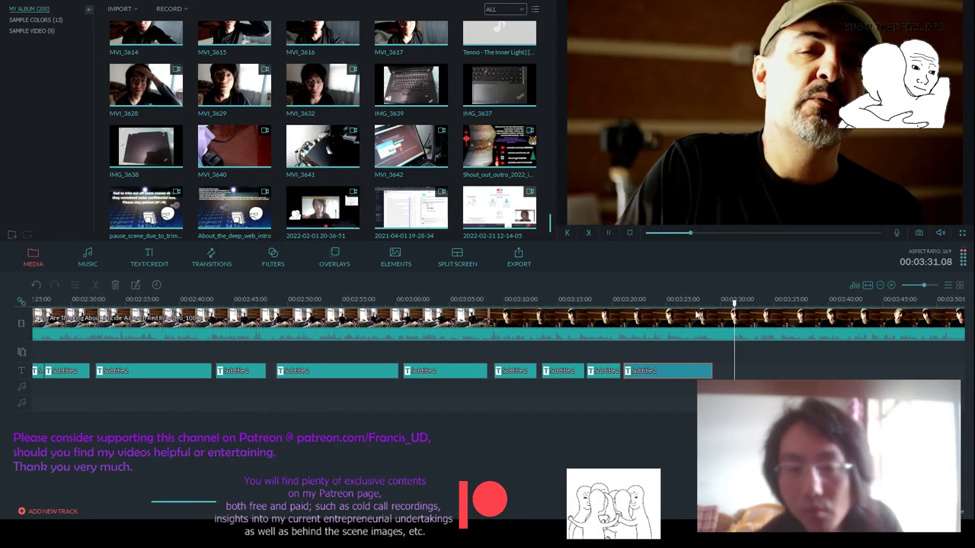
{"action": "left_click", "coordinate": [741, 309]}
{"action": "mouse_move", "coordinate": [741, 309]}
{"action": "left_mouse_down"}
{"action": "mouse_move", "coordinate": [752, 310]}
{"action": "mouse_move", "coordinate": [724, 309]}
{"action": "left_mouse_up"}
{"action": "key", "text": "ctrl+v"}
{"action": "key", "text": "space"}
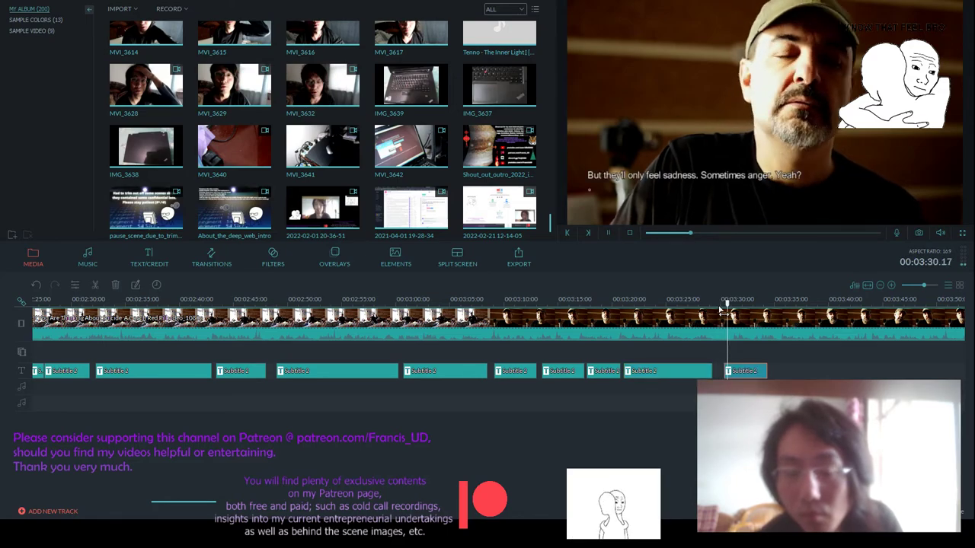
- Rewrite the last subtitle as "They would've become nothing over time." and shift its text slightly to the right before applying it
{"action": "double_click", "coordinate": [744, 370]}
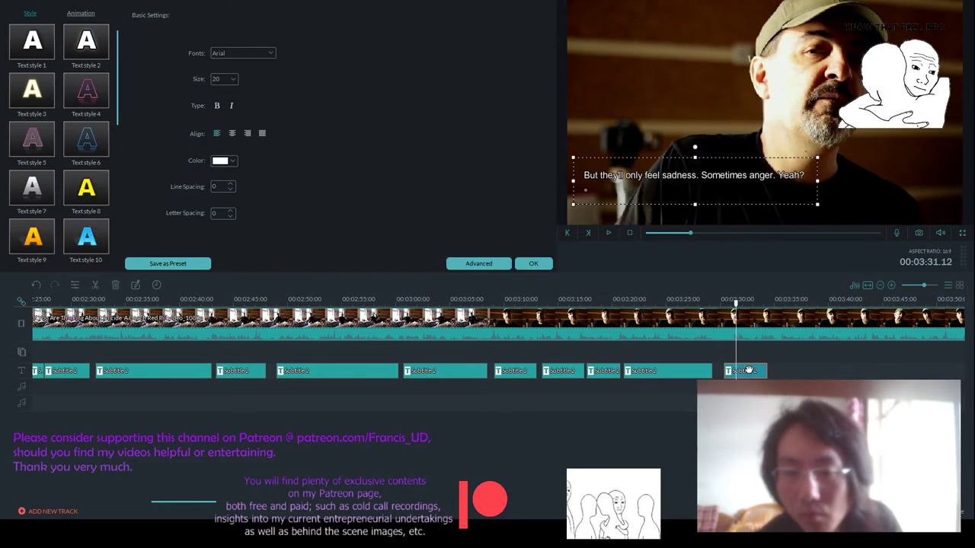
{"action": "left_click", "coordinate": [609, 234]}
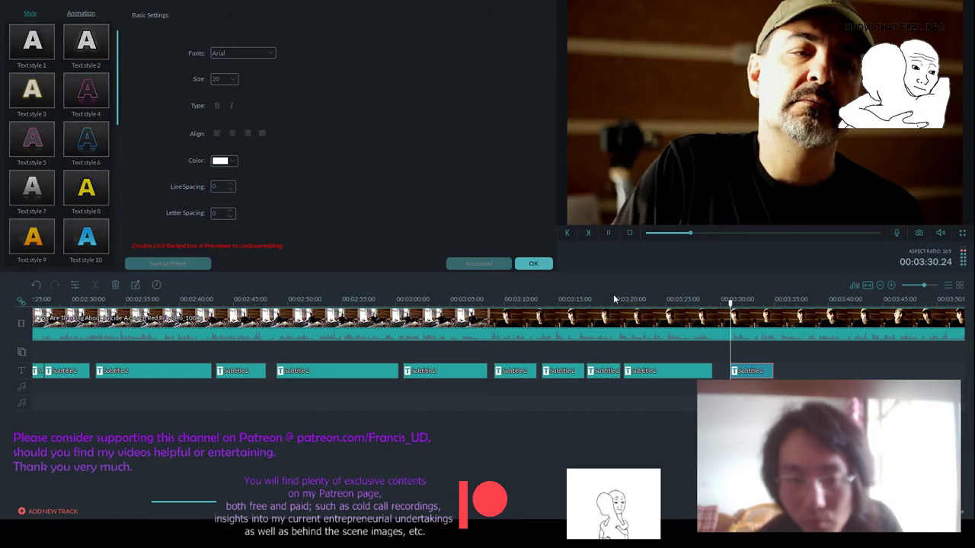
{"action": "scroll", "coordinate": [613, 294], "scroll_direction": "down", "scroll_amount": 4}
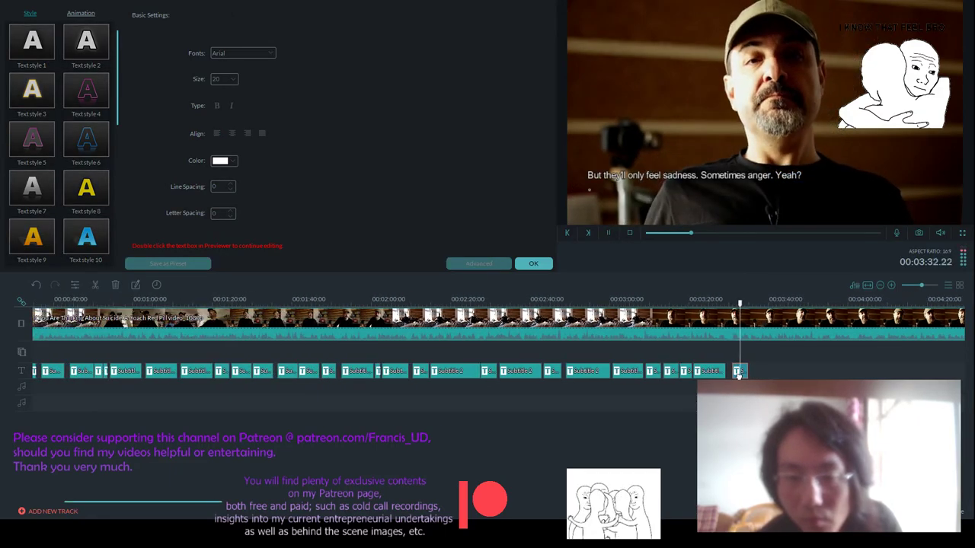
{"action": "left_click", "coordinate": [647, 207]}
{"action": "left_click_drag", "start_coordinate": [808, 176], "coordinate": [585, 176]}
{"action": "type", "text": "They would"}
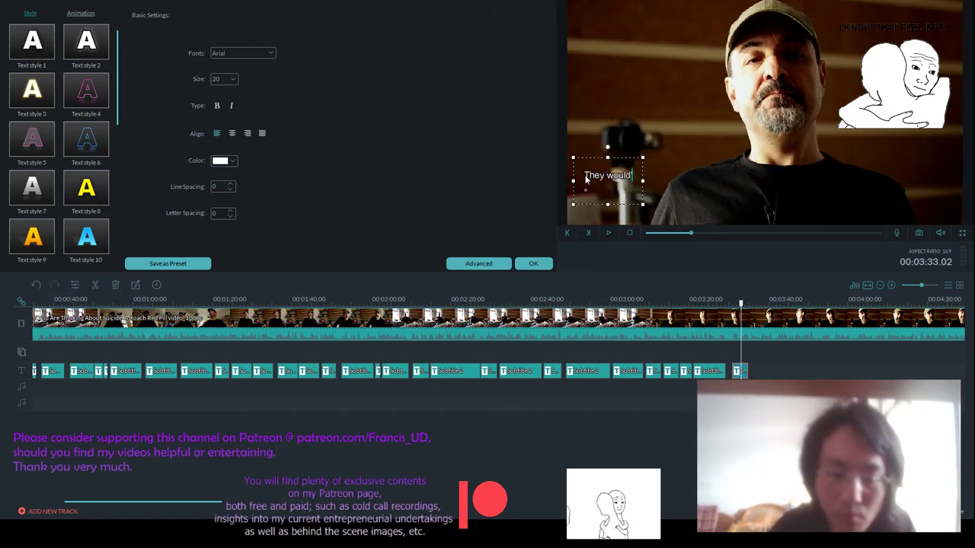
{"action": "type", "text": "'ve become"}
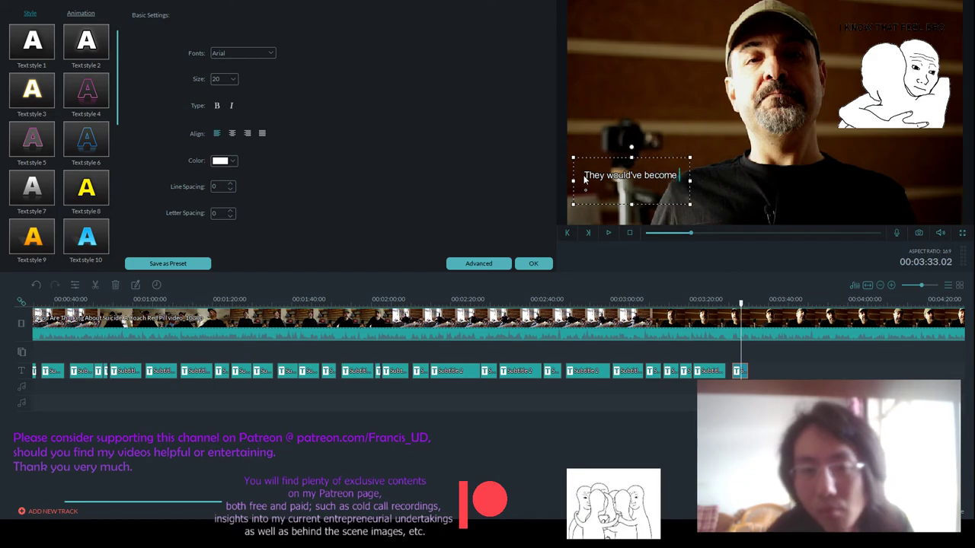
{"action": "type", "text": " nothing over time"}
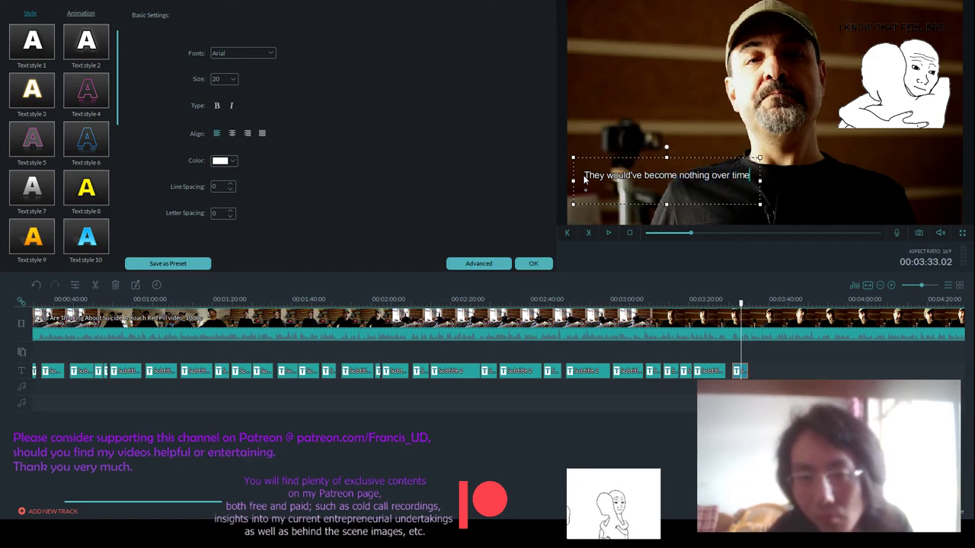
{"action": "type", "text": "."}
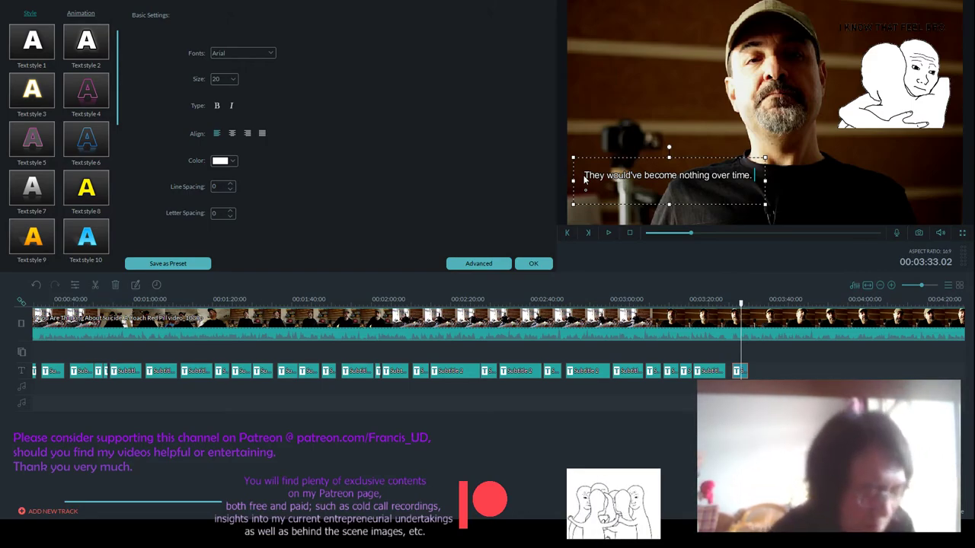
{"action": "left_click_drag", "start_coordinate": [695, 155], "coordinate": [702, 154]}
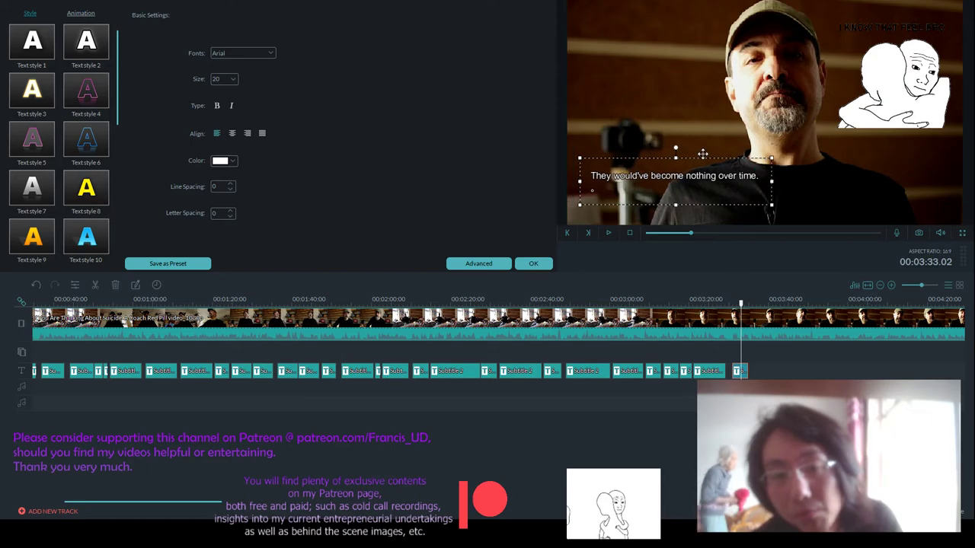
{"action": "left_click", "coordinate": [533, 263]}
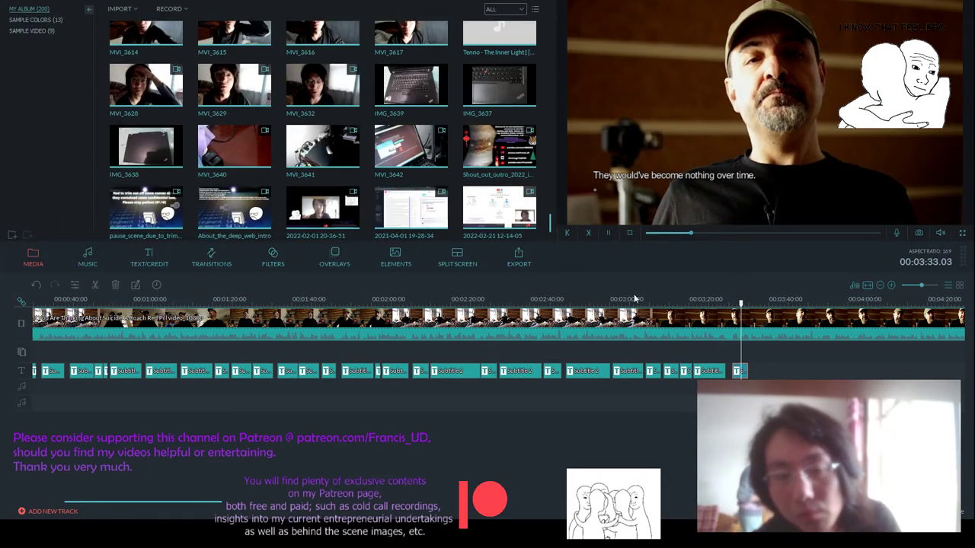
- Replay the speech around 00:03:33 to 00:03:36 and check the last subtitle's timing against the spoken line
{"action": "scroll", "coordinate": [634, 298], "scroll_direction": "down", "scroll_amount": 2}
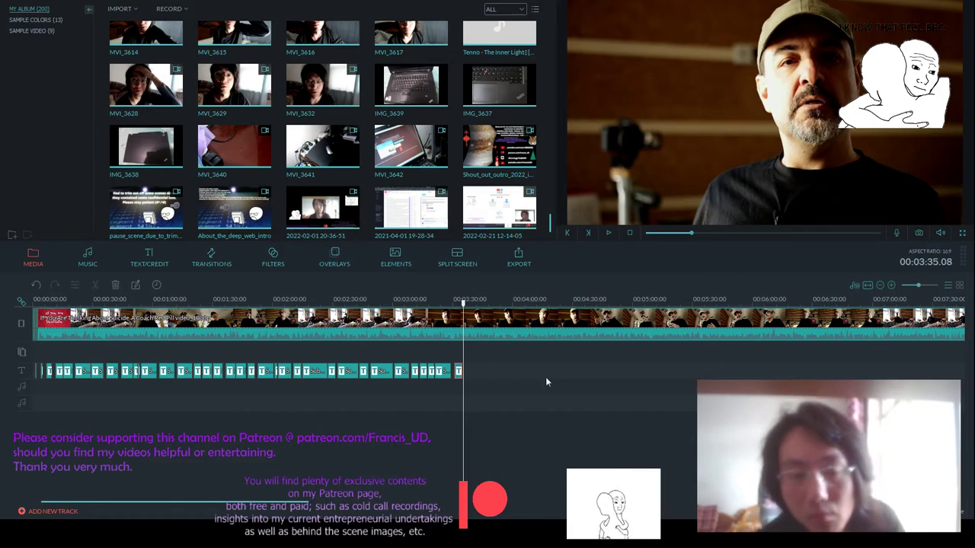
{"action": "left_click", "coordinate": [608, 232]}
{"action": "scroll", "coordinate": [551, 291], "scroll_direction": "up", "scroll_amount": 2}
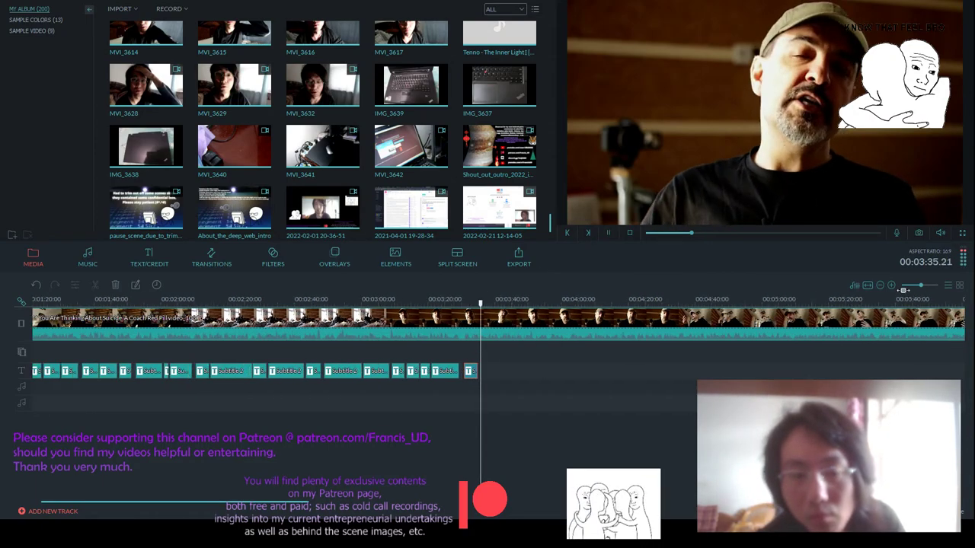
{"action": "left_click", "coordinate": [473, 299]}
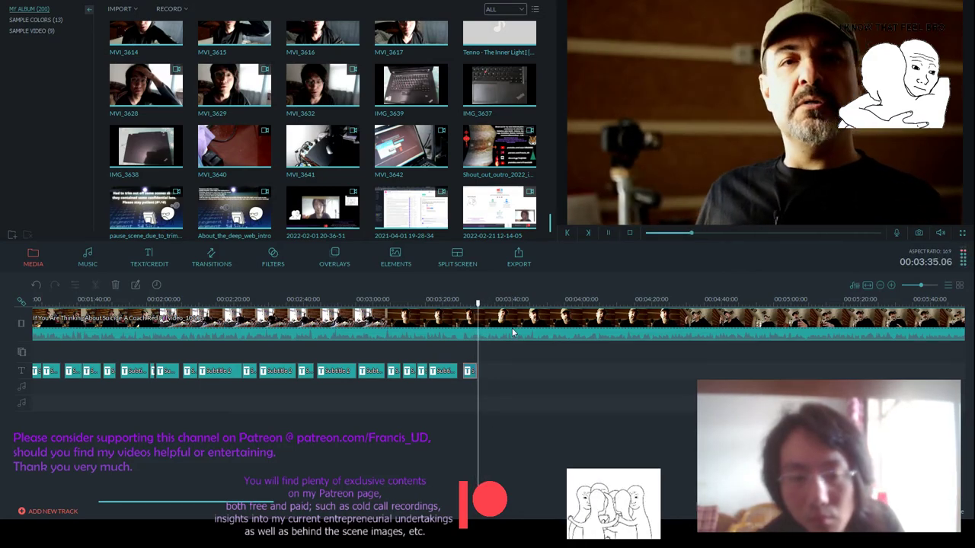
{"action": "scroll", "coordinate": [512, 328], "scroll_direction": "up", "scroll_amount": 1}
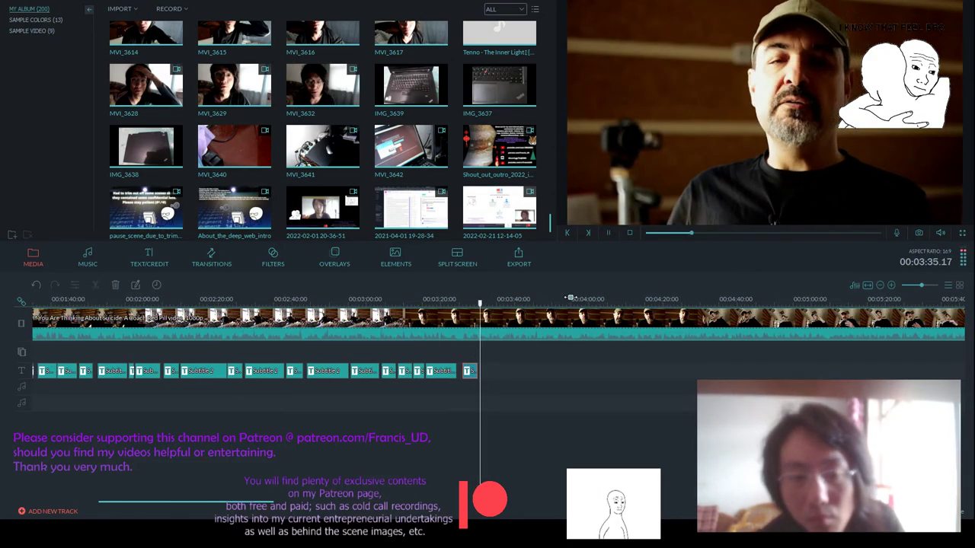
{"action": "left_click", "coordinate": [480, 300]}
{"action": "left_click", "coordinate": [476, 301]}
- Move the last subtitle earlier so it starts at about 00:03:30, and replay the line to check its timing
{"action": "mouse_move", "coordinate": [470, 370]}
{"action": "left_mouse_down"}
{"action": "mouse_move", "coordinate": [459, 370]}
{"action": "mouse_move", "coordinate": [471, 370]}
{"action": "left_mouse_up"}
{"action": "left_click", "coordinate": [450, 301]}
{"action": "scroll", "coordinate": [493, 343], "scroll_direction": "up", "scroll_amount": 2}
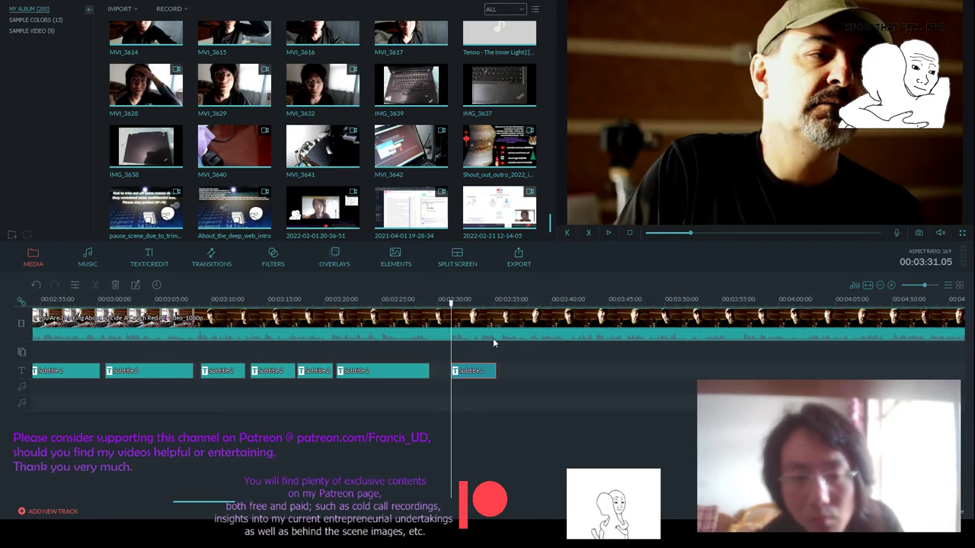
{"action": "scroll", "coordinate": [492, 338], "scroll_direction": "up", "scroll_amount": 2}
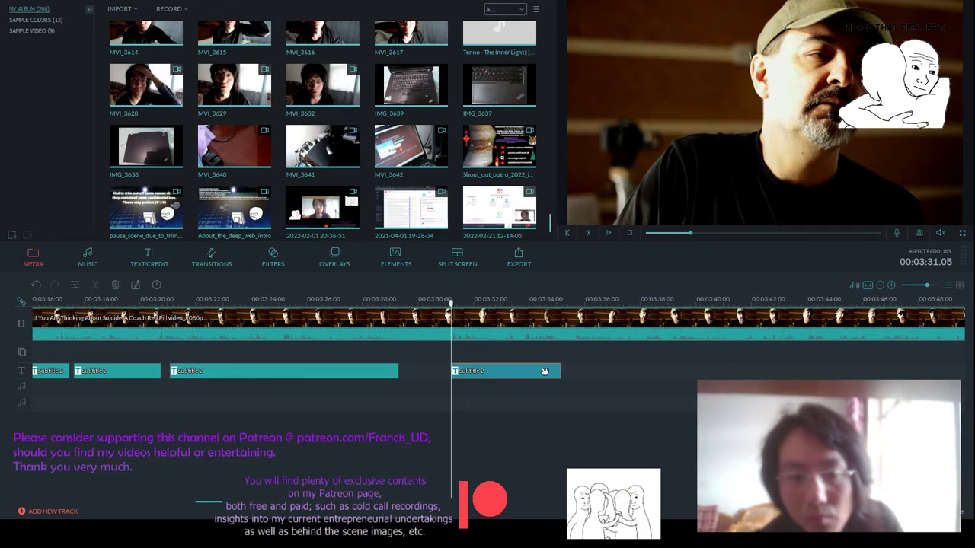
{"action": "left_click_drag", "start_coordinate": [544, 371], "coordinate": [527, 371]}
{"action": "left_click", "coordinate": [608, 232]}
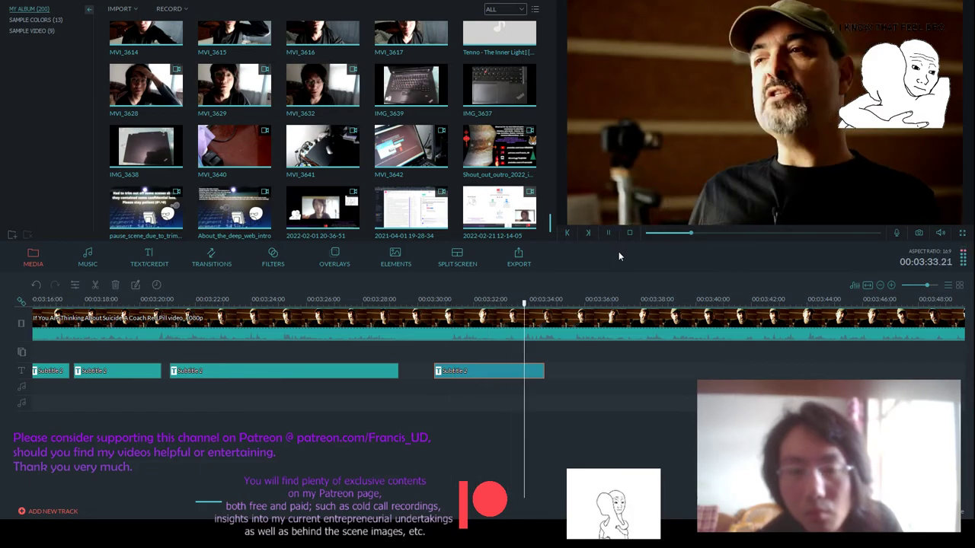
{"action": "left_click_drag", "start_coordinate": [494, 371], "coordinate": [469, 375]}
{"action": "key", "text": "space"}
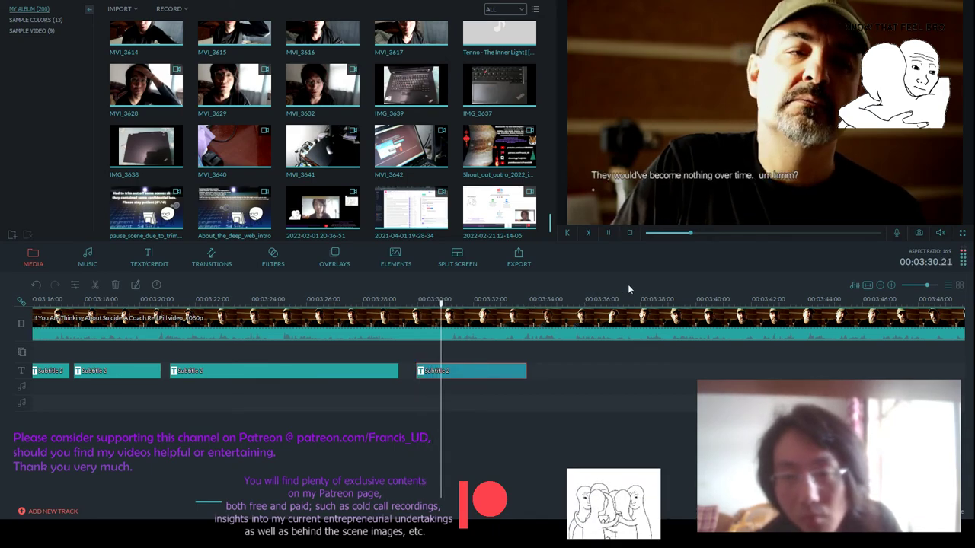
- Paste a subtitle copy at about 00:03:34 for the line "Just a couple of years would've changed things around for Lightfoot."
{"action": "left_click", "coordinate": [610, 232]}
{"action": "key", "text": "ctrl+v"}
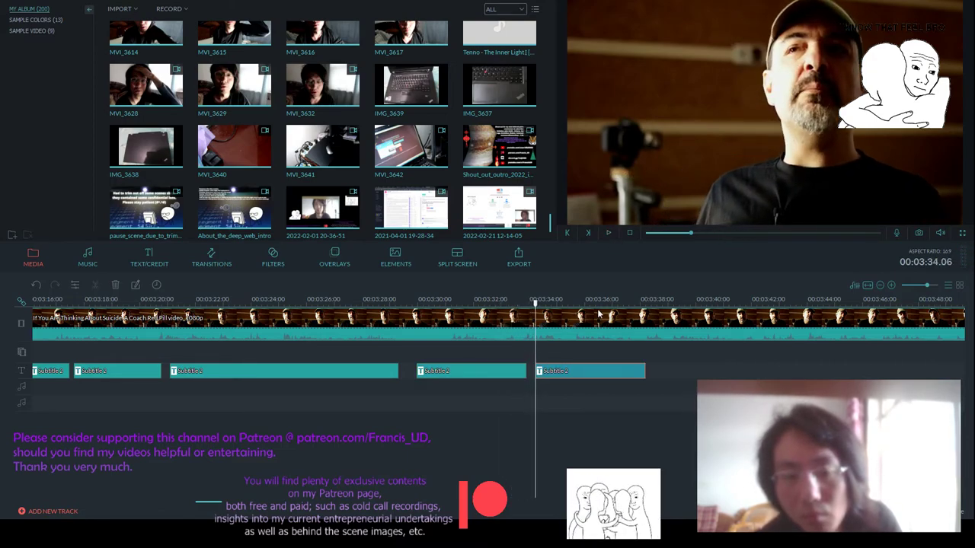
{"action": "left_click", "coordinate": [609, 232]}
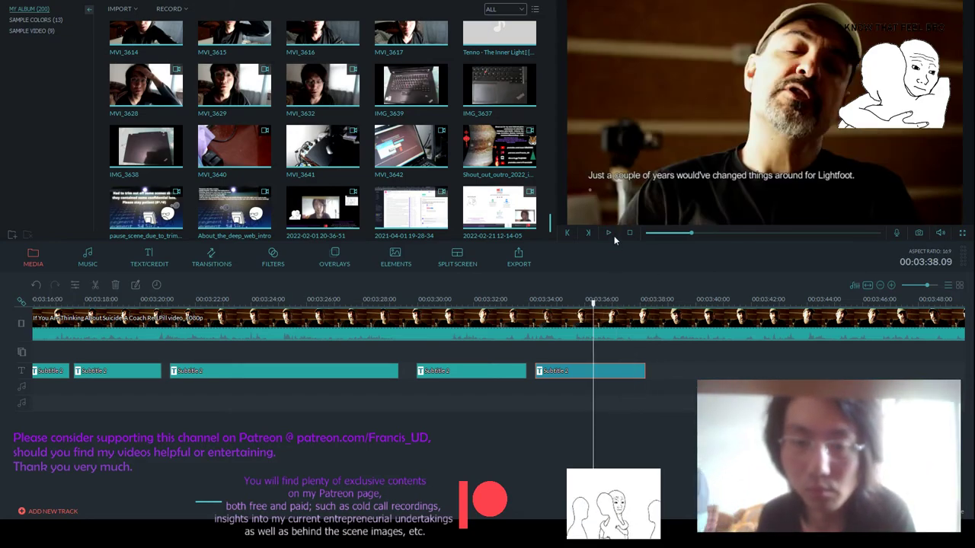
- Listen on to about 00:03:41, paste another subtitle copy after the last one at about 00:03:38, and replay it
{"action": "left_click", "coordinate": [609, 233]}
{"action": "scroll", "coordinate": [368, 321], "scroll_direction": "down", "scroll_amount": 2}
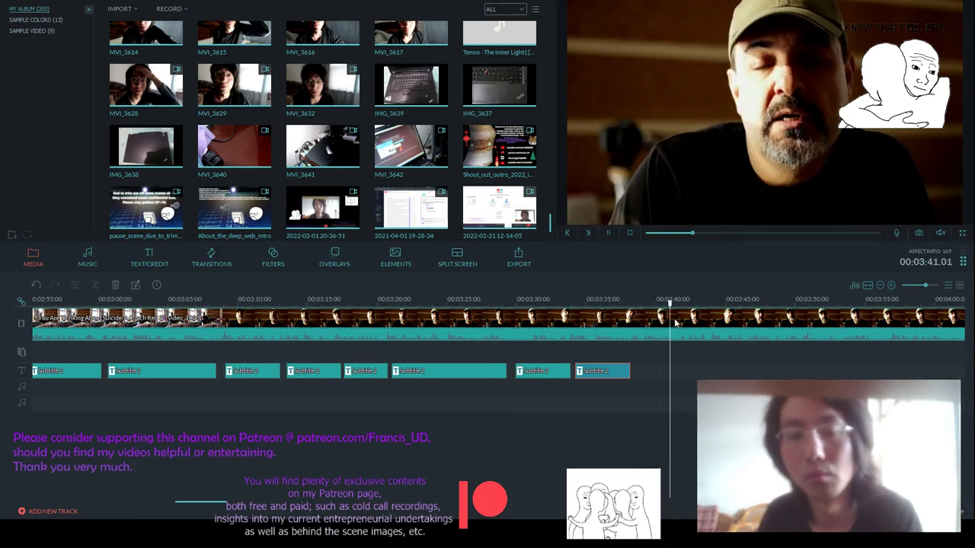
{"action": "left_click_drag", "start_coordinate": [678, 303], "coordinate": [622, 312]}
{"action": "key", "text": "ctrl+v"}
{"action": "left_click", "coordinate": [609, 233]}
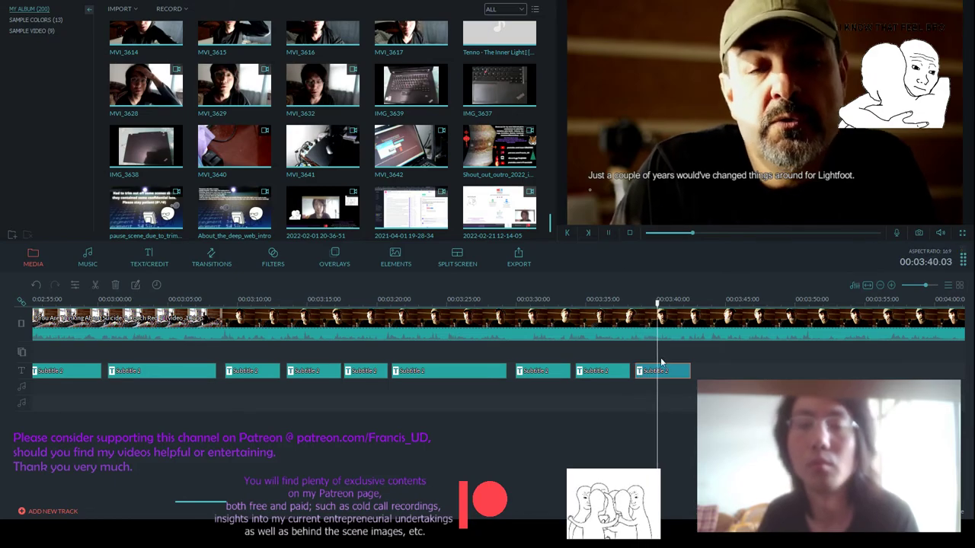
- Extend the last subtitle's text after "Lightfoot" with ", for yourself, for anyone you know", replacing the full stop
{"action": "double_click", "coordinate": [682, 370]}
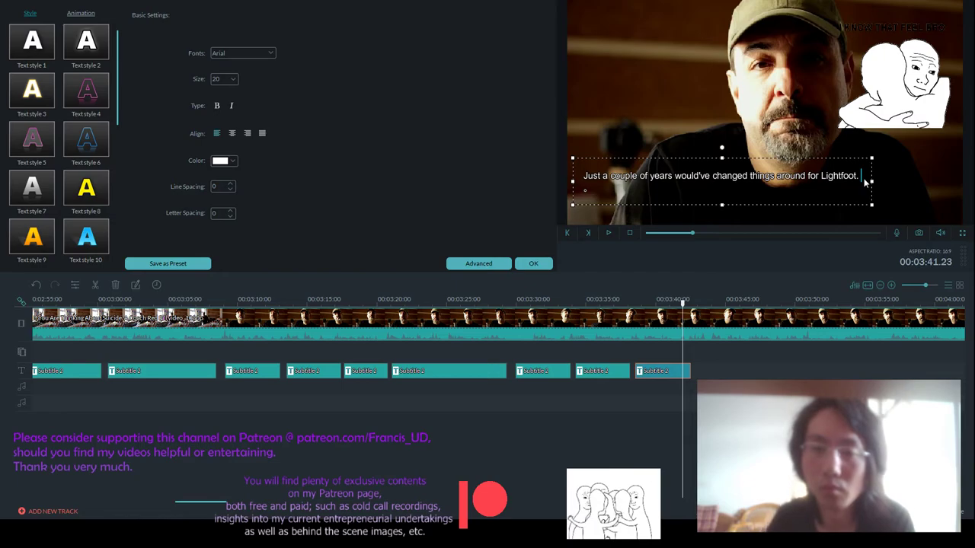
{"action": "key", "text": "BackSpace"}
{"action": "key", "text": "BackSpace"}
{"action": "type", "text": ", for you"}
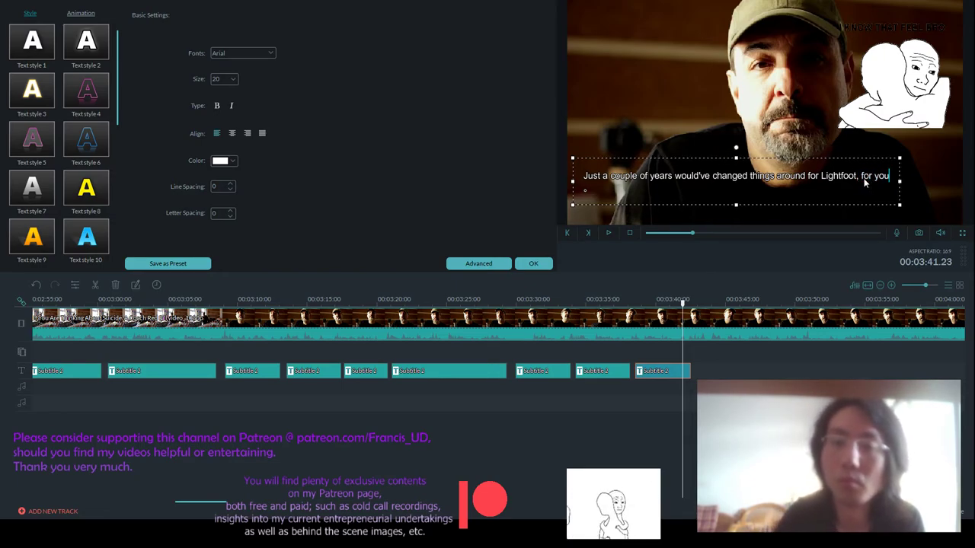
{"action": "type", "text": "rself, for anyone you know"}
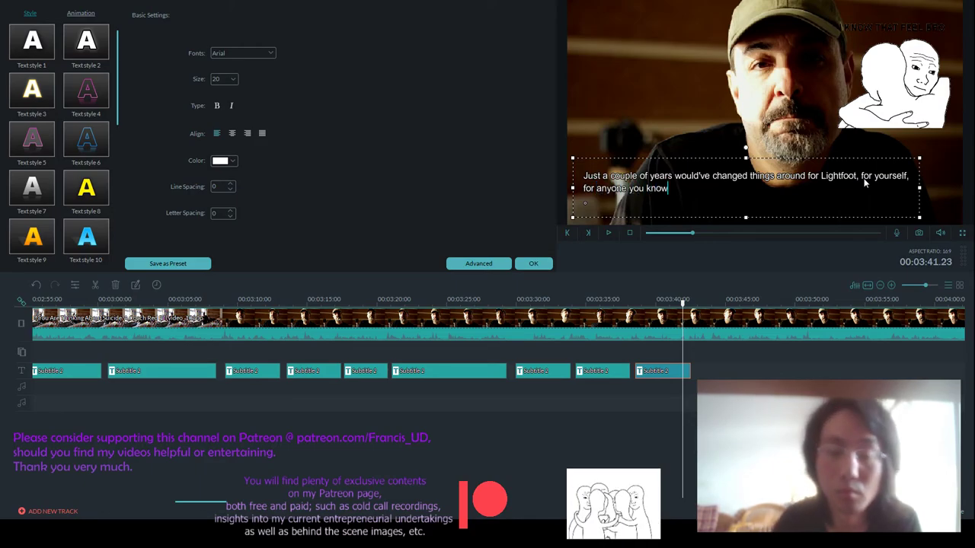
- Apply the last subtitle's text and replay from about 00:03:32 to 00:03:42 to check the subtitles against the speech
{"action": "scroll", "coordinate": [357, 301], "scroll_direction": "down", "scroll_amount": 2}
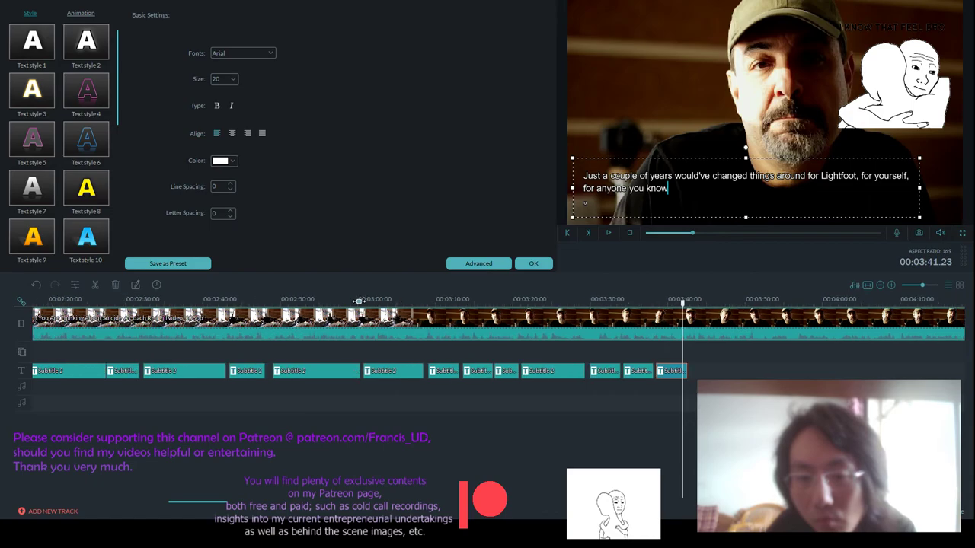
{"action": "scroll", "coordinate": [358, 301], "scroll_direction": "down", "scroll_amount": 3}
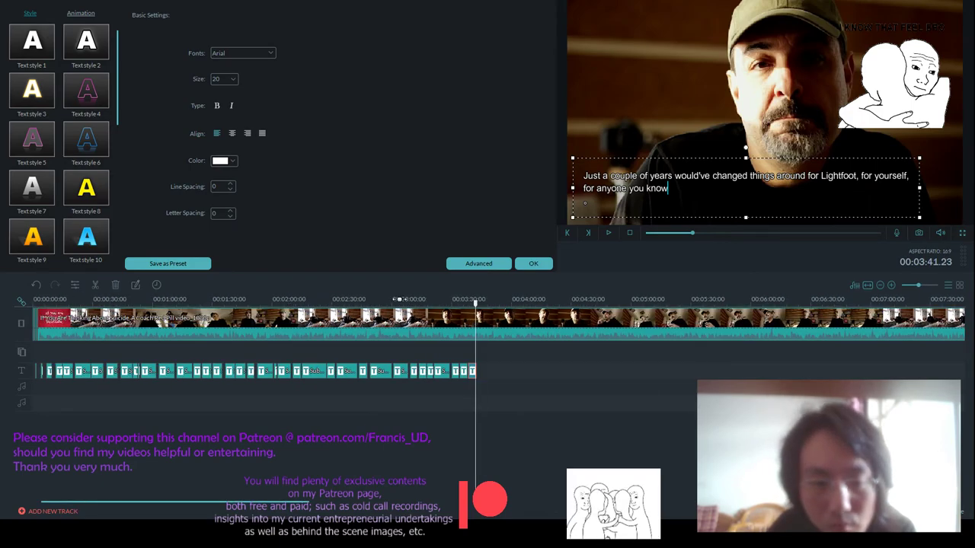
{"action": "scroll", "coordinate": [400, 298], "scroll_direction": "down", "scroll_amount": 3}
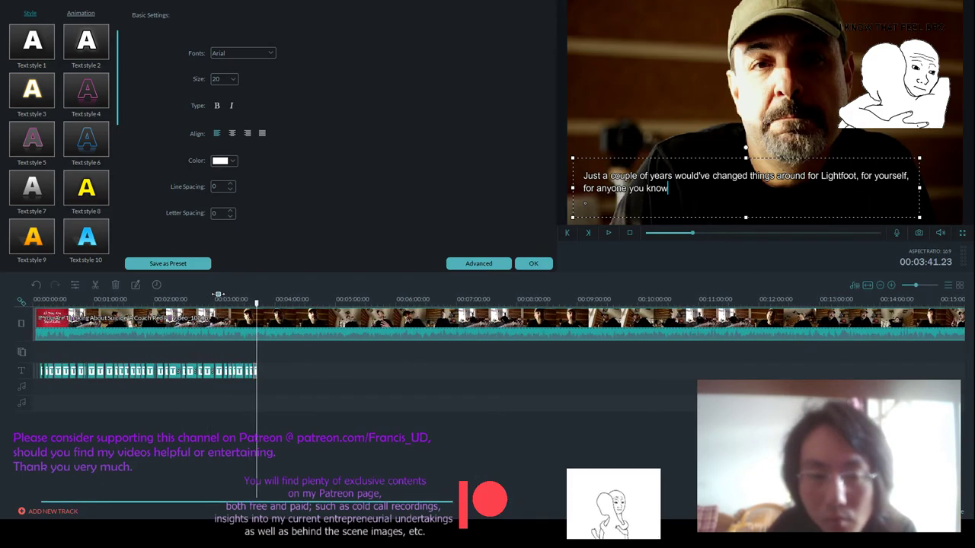
{"action": "scroll", "coordinate": [218, 296], "scroll_direction": "down", "scroll_amount": 2}
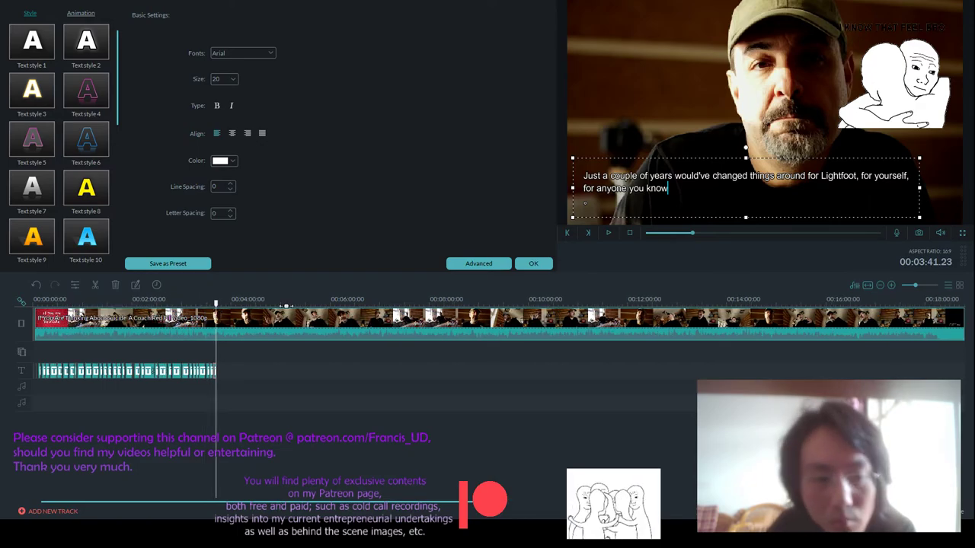
{"action": "scroll", "coordinate": [286, 306], "scroll_direction": "up", "scroll_amount": 1}
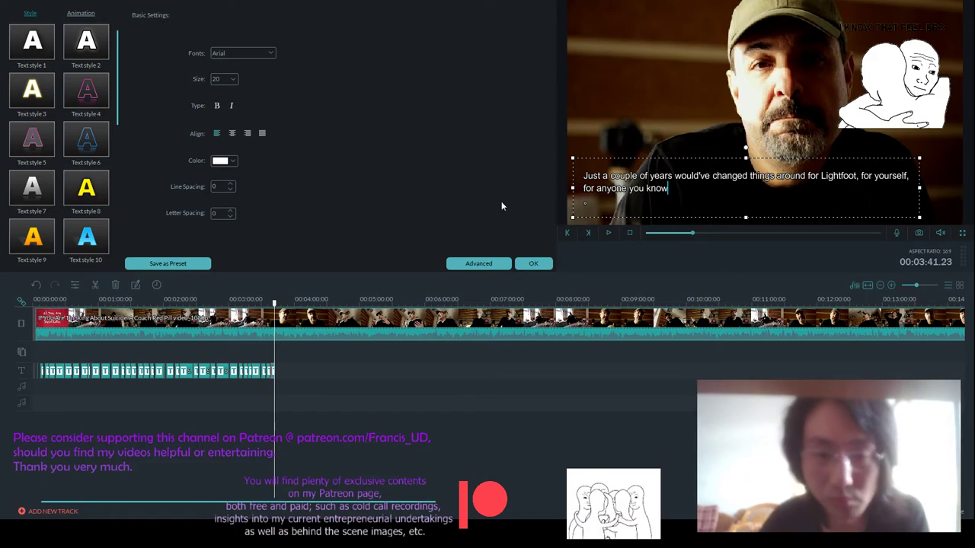
{"action": "left_click", "coordinate": [263, 312]}
{"action": "key", "text": "ctrl+equal"}
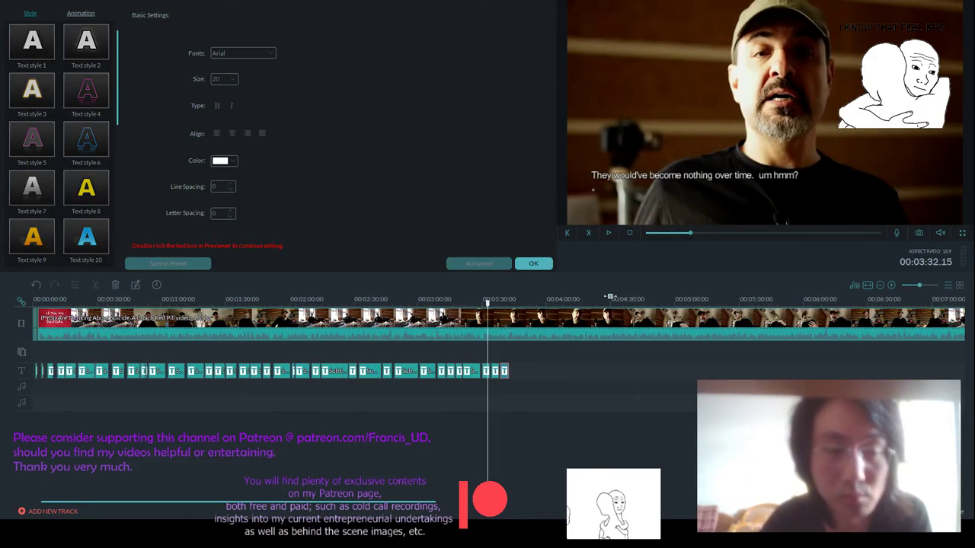
{"action": "left_click", "coordinate": [532, 264]}
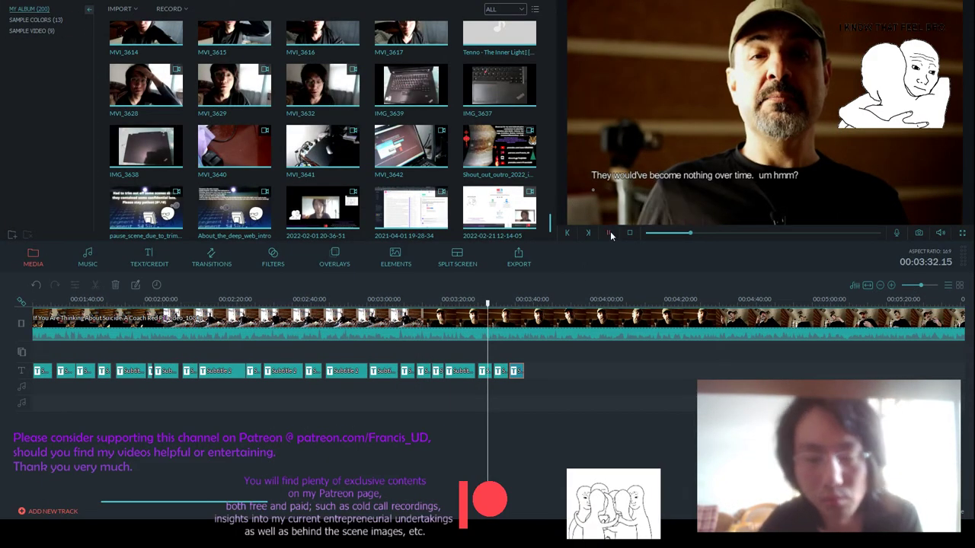
{"action": "double_click", "coordinate": [516, 371]}
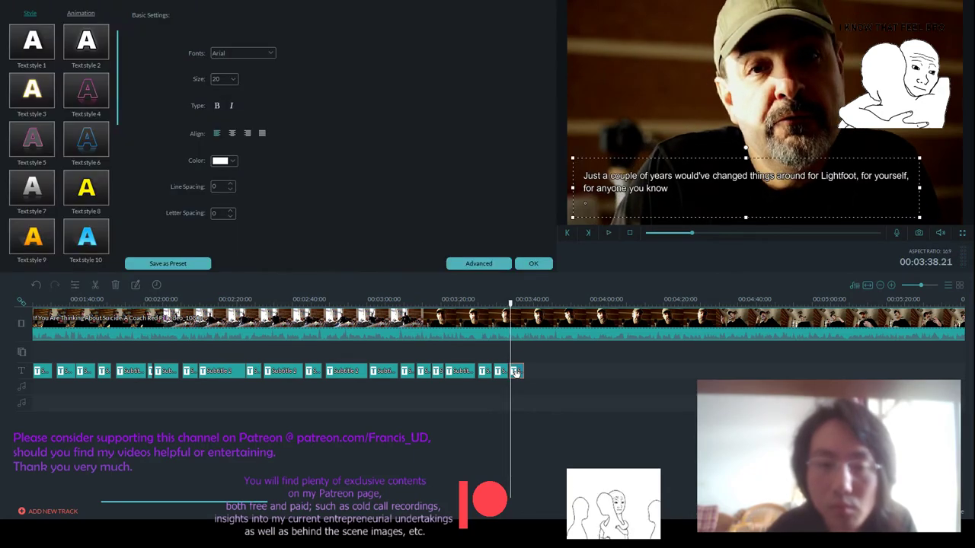
{"action": "left_click", "coordinate": [607, 233]}
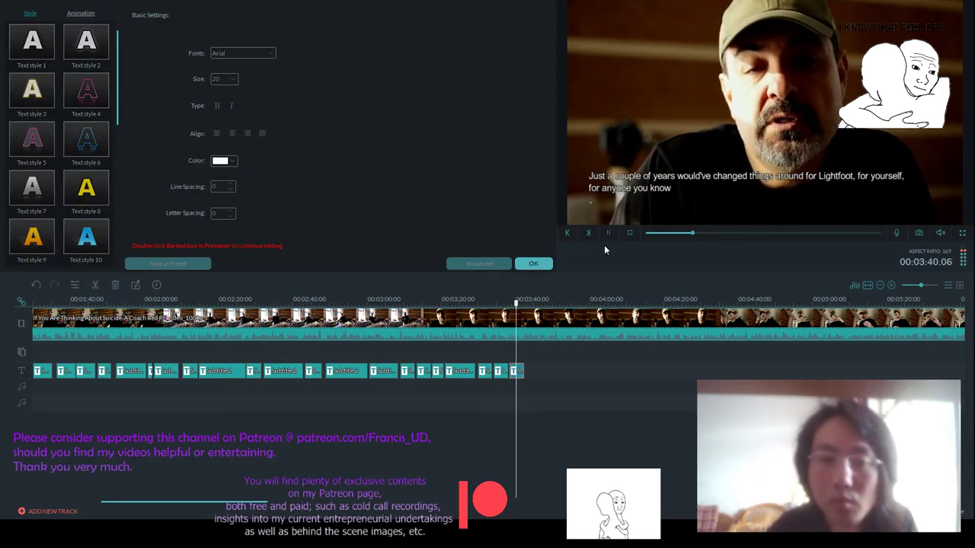
{"action": "left_click", "coordinate": [533, 264]}
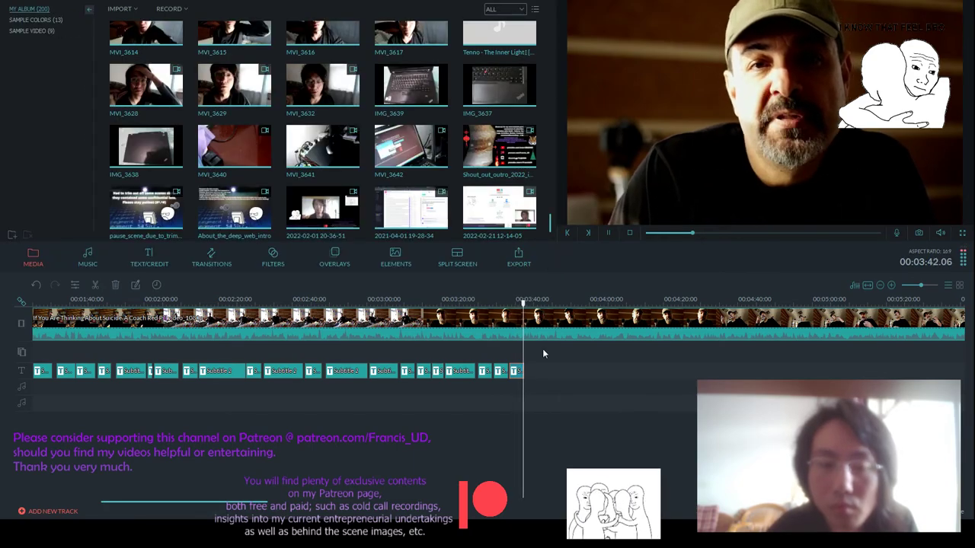
{"action": "left_click", "coordinate": [608, 233]}
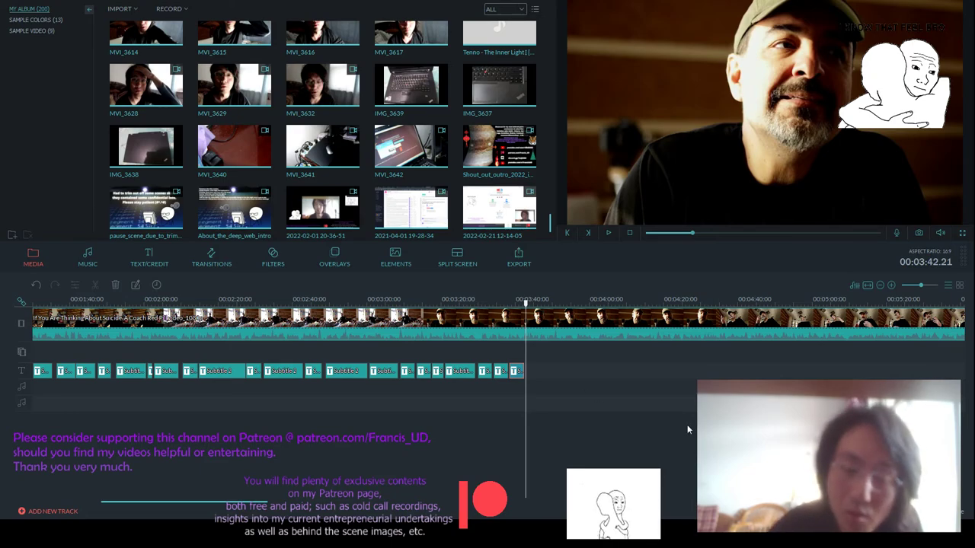
- Listen to the next spoken line from about 00:03:40 to 00:03:46 in a closer timeline view
{"action": "scroll", "coordinate": [562, 303], "scroll_direction": "up", "scroll_amount": 2}
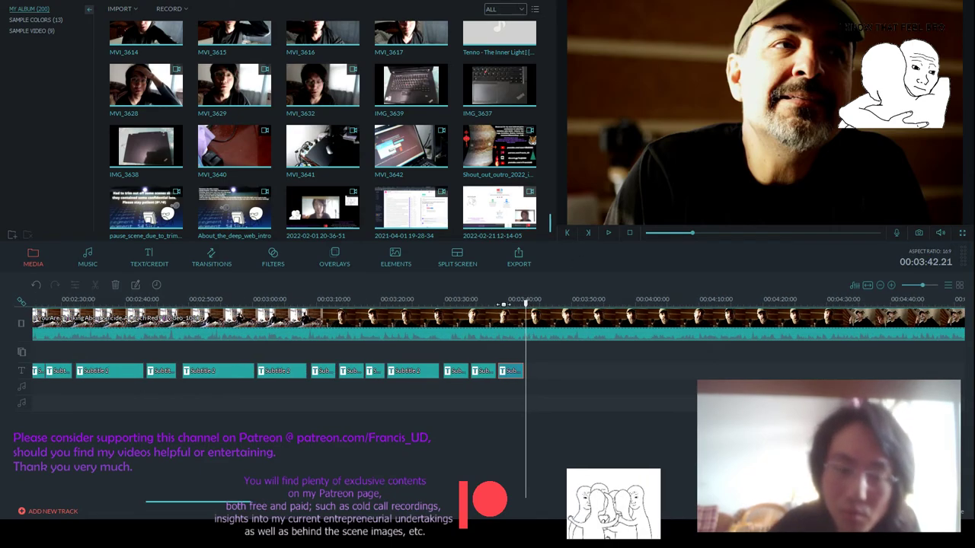
{"action": "scroll", "coordinate": [503, 304], "scroll_direction": "up", "scroll_amount": 2}
{"action": "scroll", "coordinate": [458, 306], "scroll_direction": "up", "scroll_amount": 1}
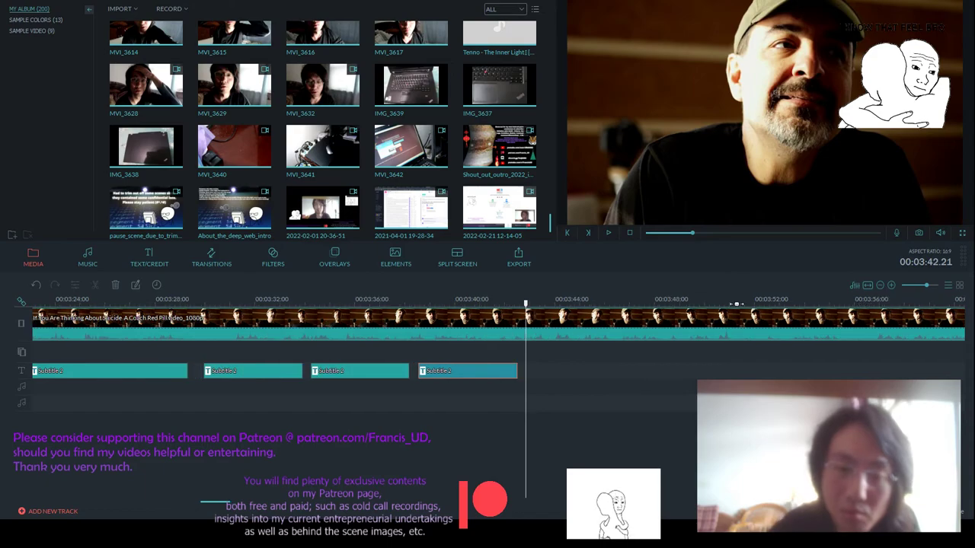
{"action": "left_click", "coordinate": [473, 301]}
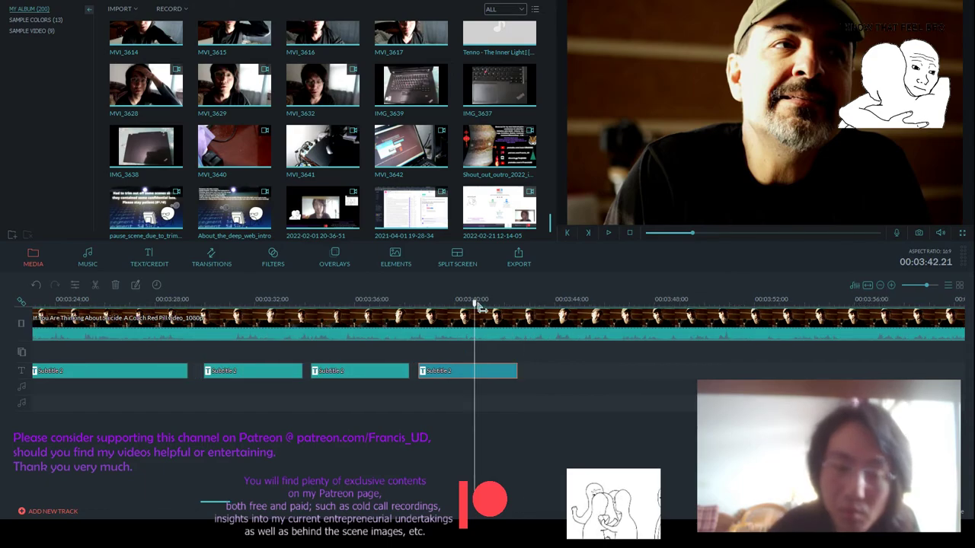
{"action": "left_click", "coordinate": [607, 233]}
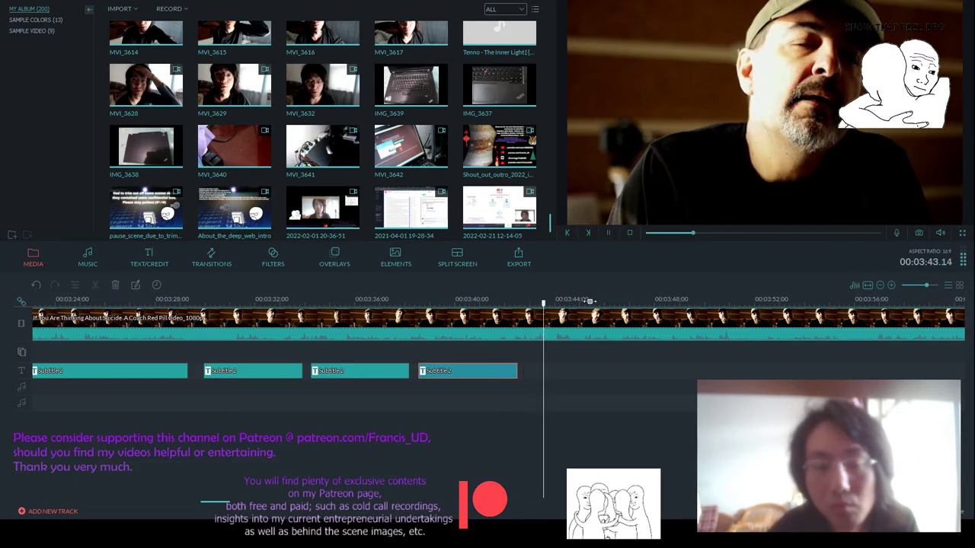
{"action": "scroll", "coordinate": [467, 298], "scroll_direction": "down", "scroll_amount": 1}
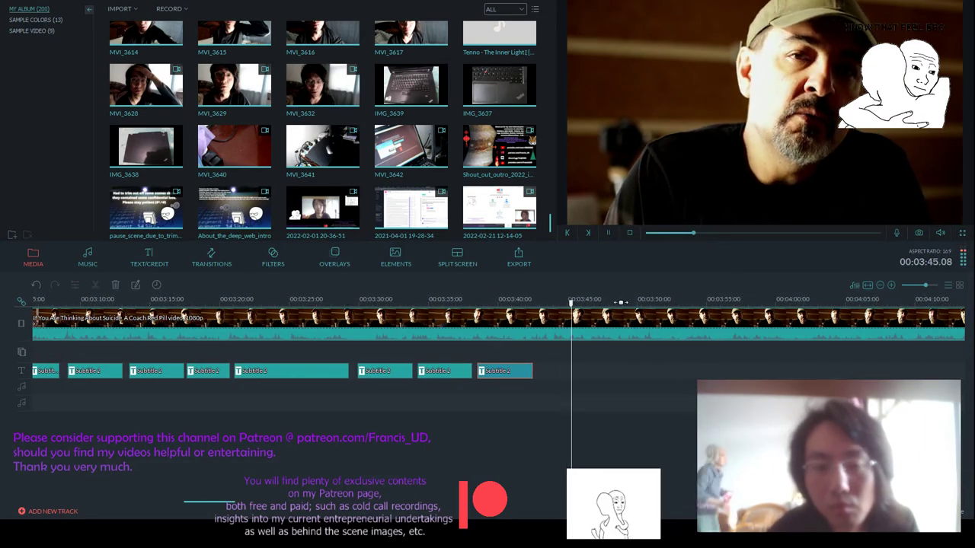
{"action": "key", "text": "space"}
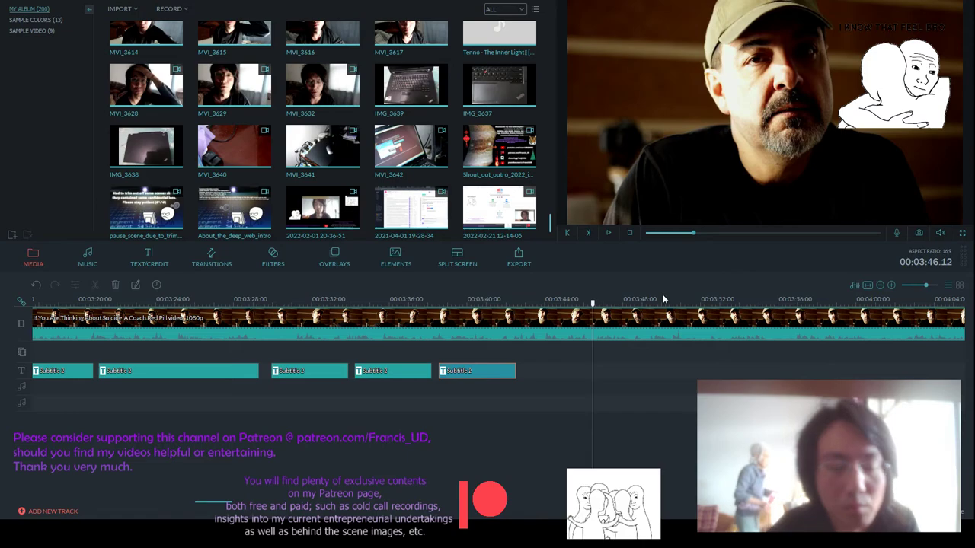
- Replay from about 00:03:38 and paste a subtitle copy after the last one at 00:03:42.23
{"action": "left_click", "coordinate": [337, 372]}
{"action": "left_click", "coordinate": [502, 373]}
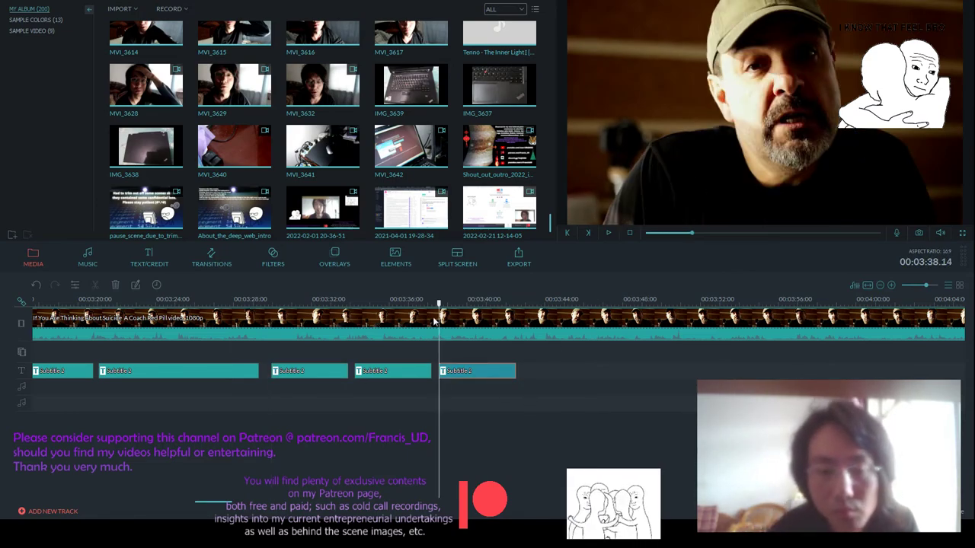
{"action": "key", "text": "space"}
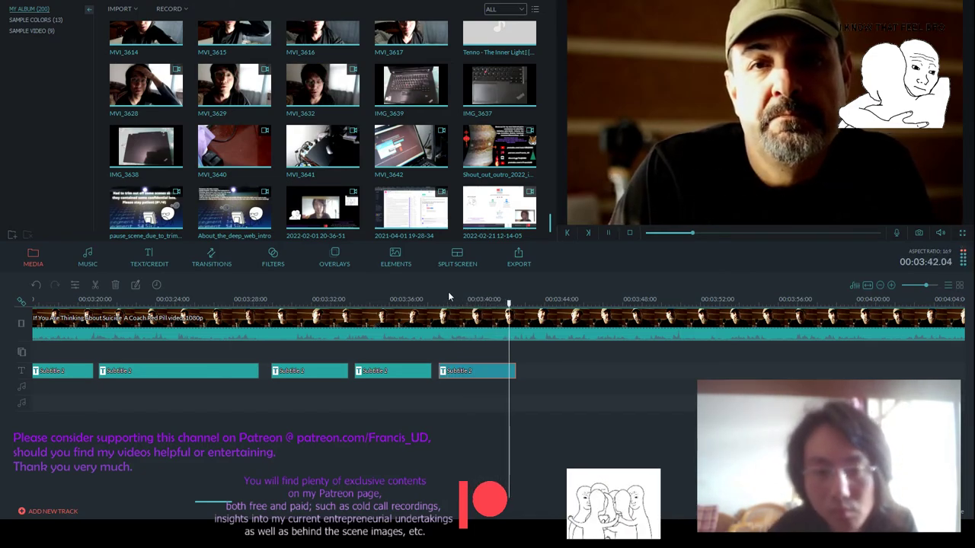
{"action": "key", "text": "ctrl+v"}
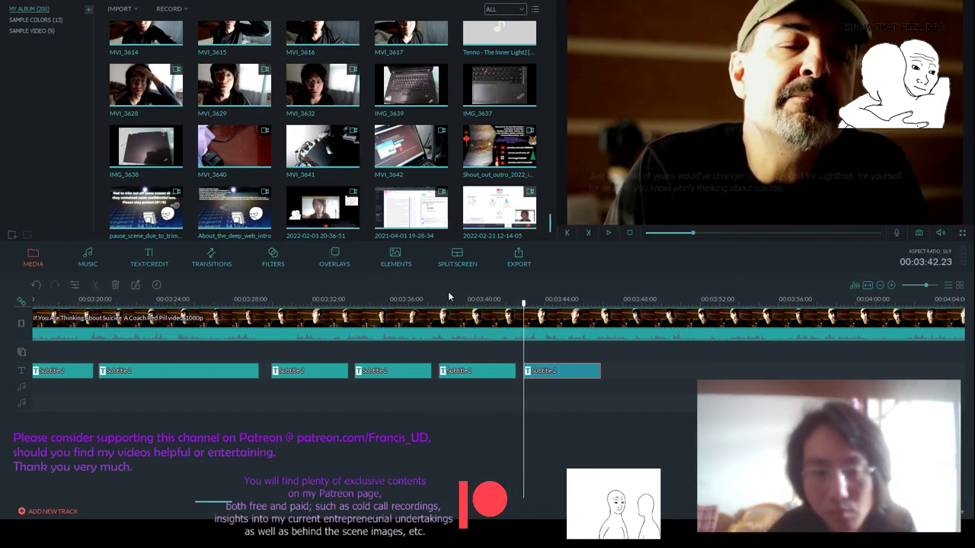
- Replace the pasted subtitle's English text with "And that's something that young guys don't understand."
{"action": "double_click", "coordinate": [576, 374]}
{"action": "left_click_drag", "start_coordinate": [787, 189], "coordinate": [584, 175]}
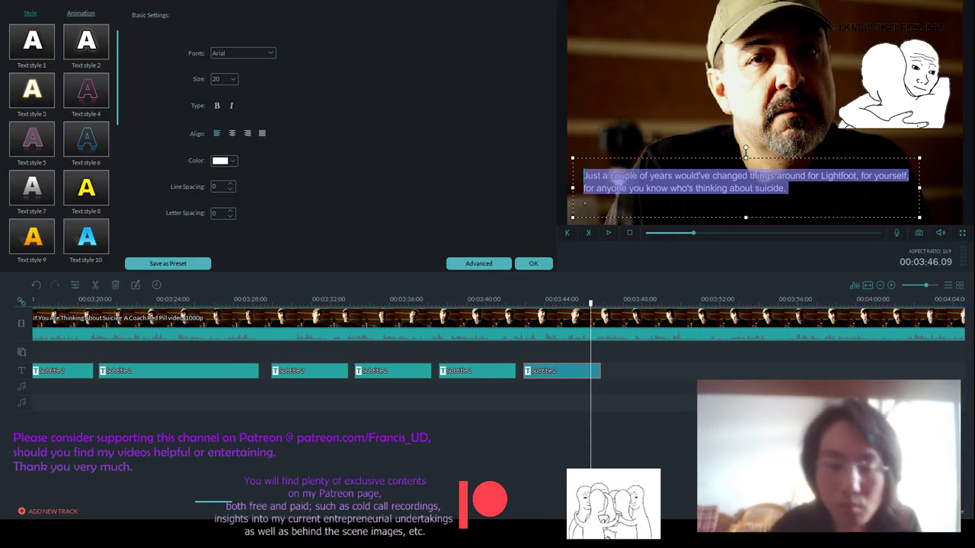
{"action": "type", "text": "And that's so"}
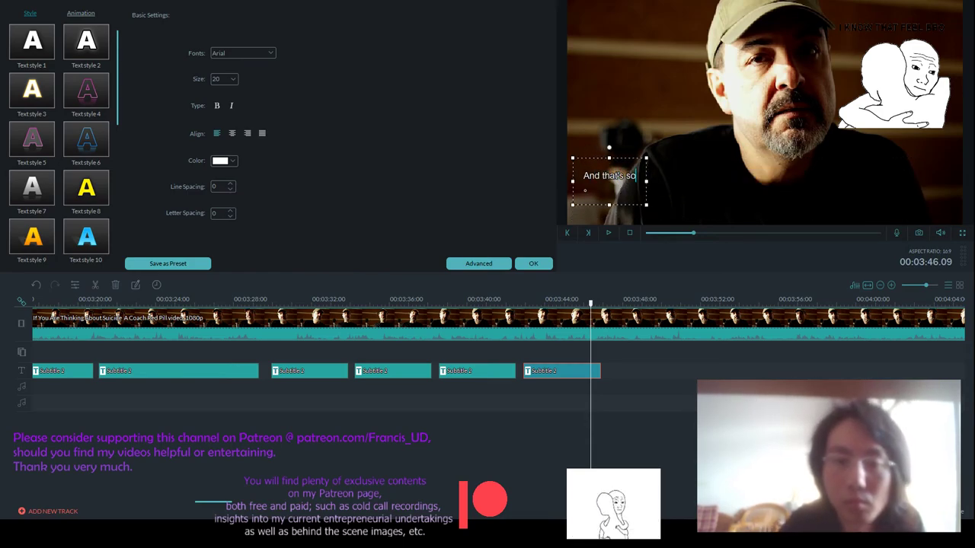
{"action": "type", "text": "mething that youn"}
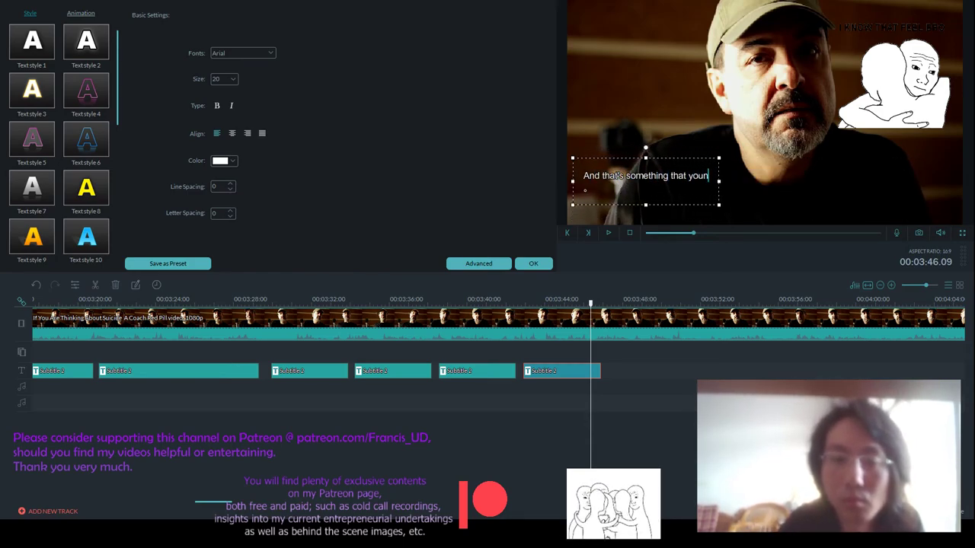
{"action": "type", "text": "g guys "}
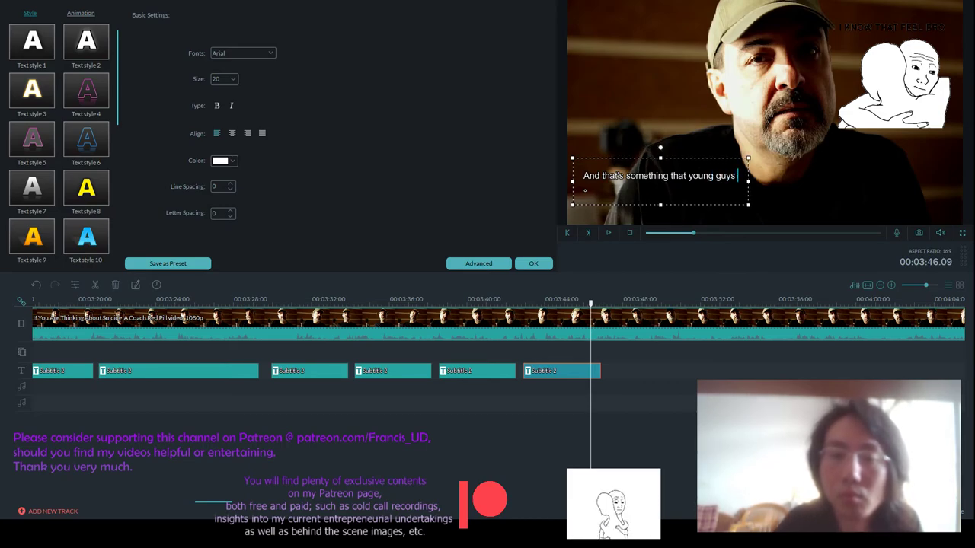
{"action": "type", "text": "don't understand."}
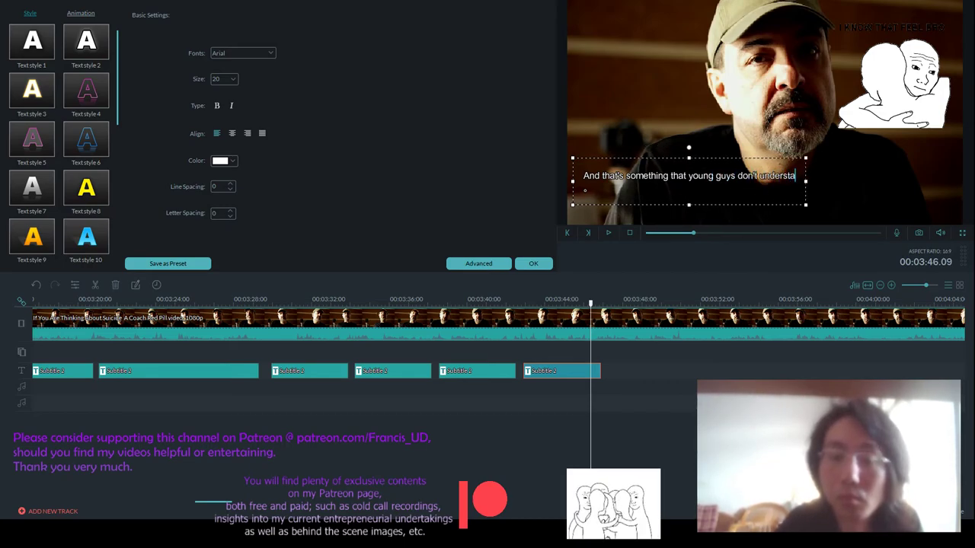
- Write "年輕的老哥們 常常不明白這個道理。" as the subtitle's Chinese line, move its text box slightly lower and apply it
{"action": "key", "text": "Return"}
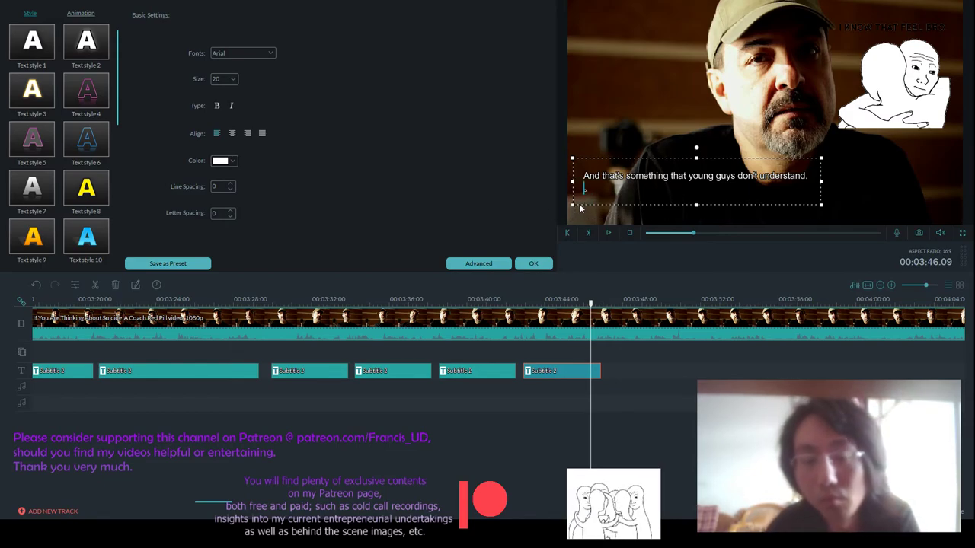
{"action": "key", "text": "BackSpace"}
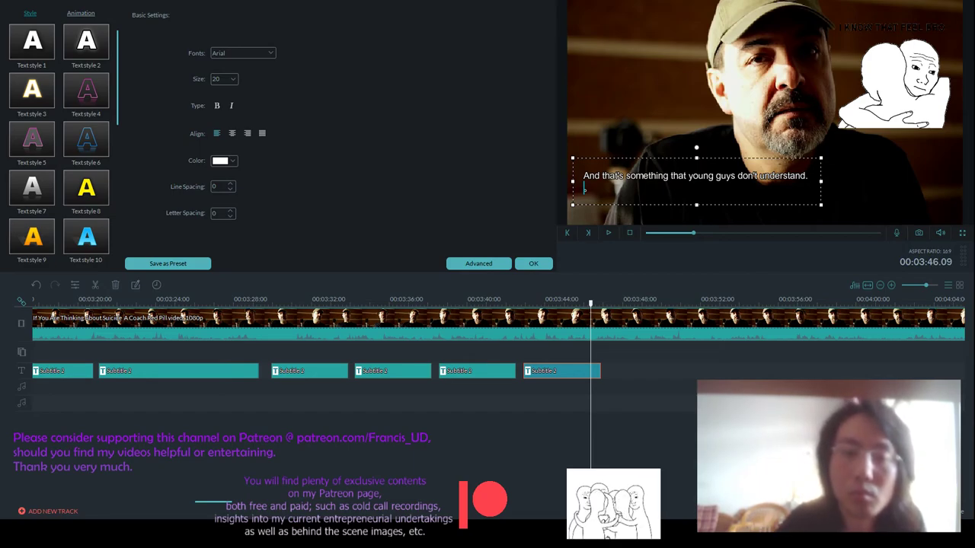
{"action": "type", "text": "年輕的"}
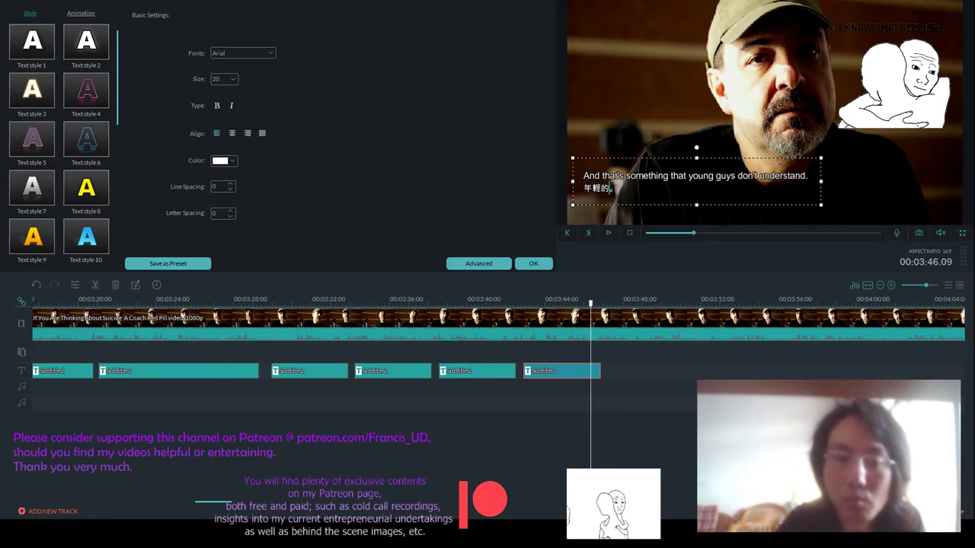
{"action": "type", "text": "老哥們"}
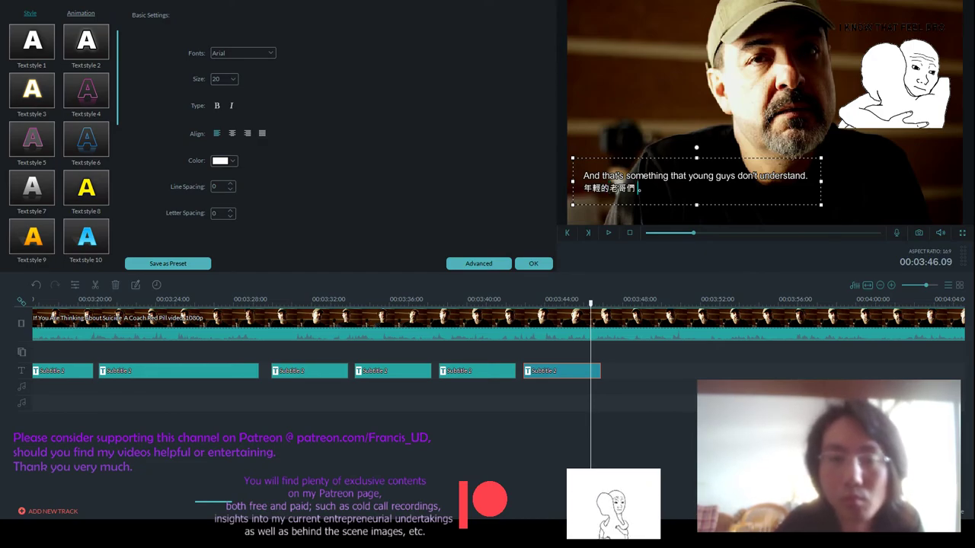
{"action": "type", "text": " 常常"}
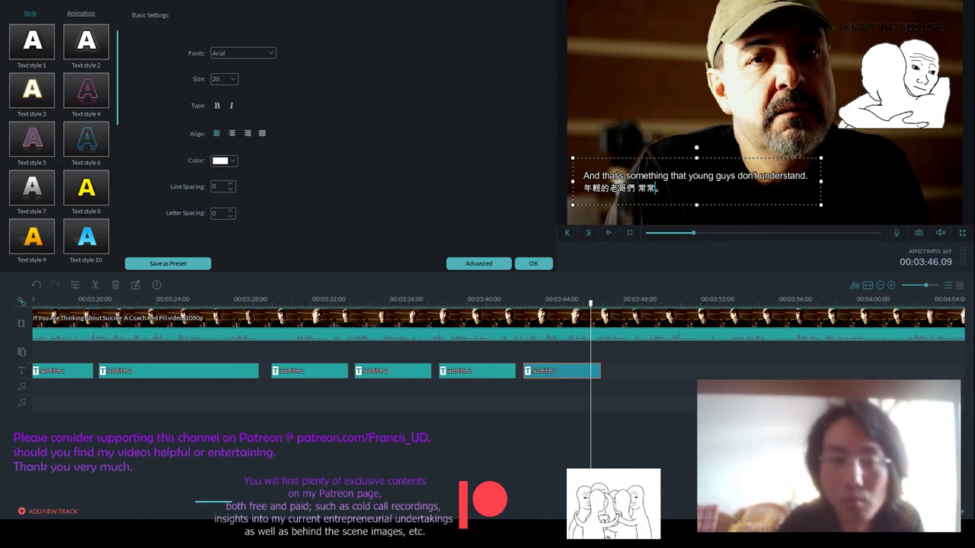
{"action": "type", "text": "不明白這個道理"}
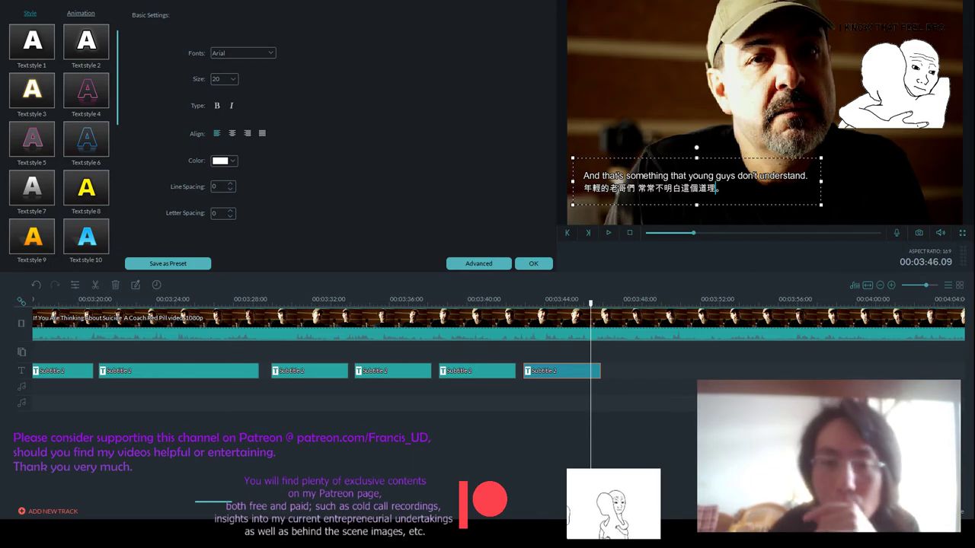
{"action": "type", "text": "。"}
{"action": "left_click_drag", "start_coordinate": [711, 155], "coordinate": [722, 172]}
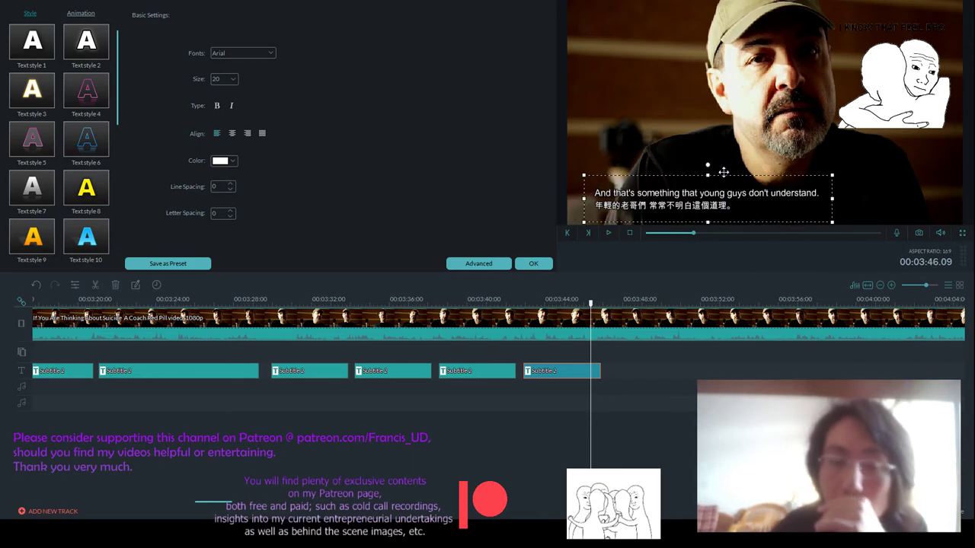
{"action": "left_click", "coordinate": [536, 265]}
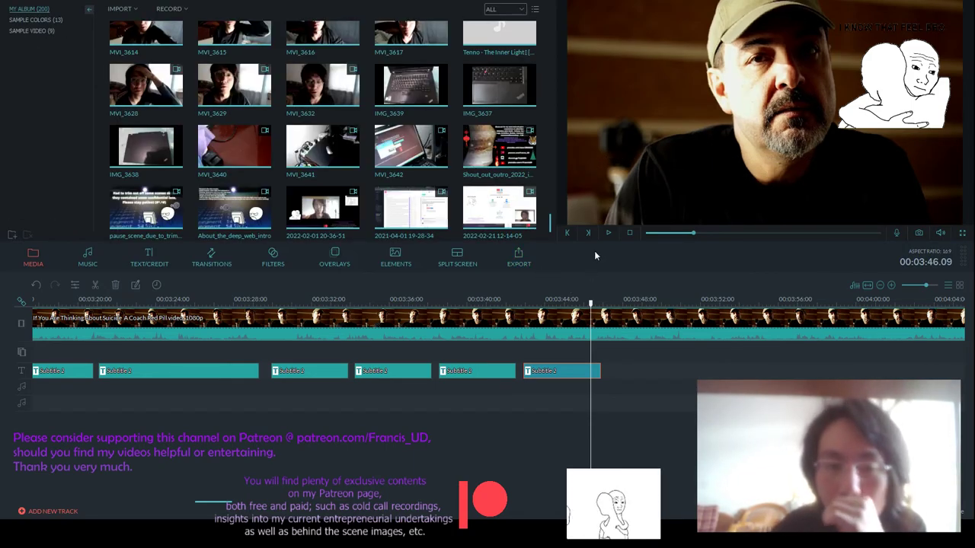
- Listen to the speech following the last subtitle, replaying from about 00:03:46 to 00:03:49
{"action": "left_click", "coordinate": [608, 231]}
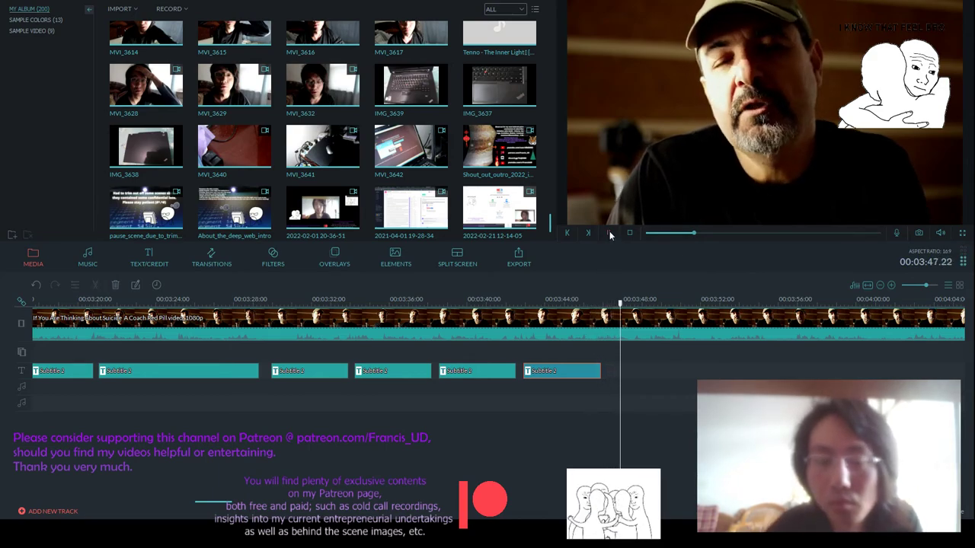
{"action": "left_click", "coordinate": [608, 232]}
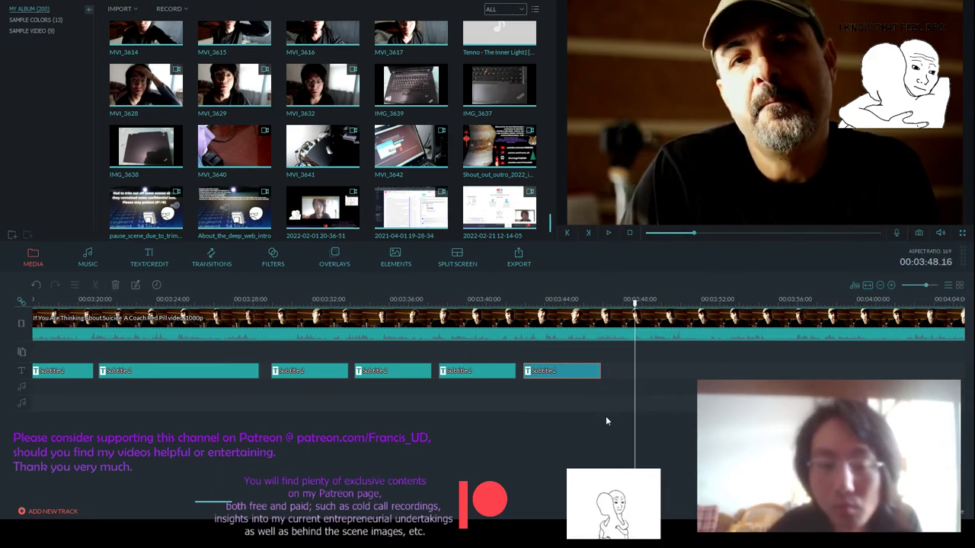
{"action": "left_click", "coordinate": [607, 234]}
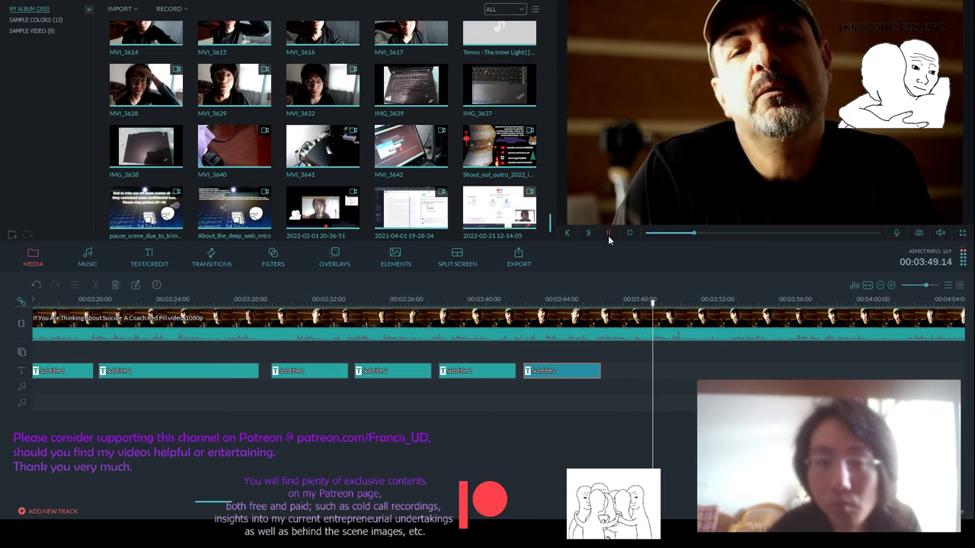
{"action": "left_click", "coordinate": [597, 305]}
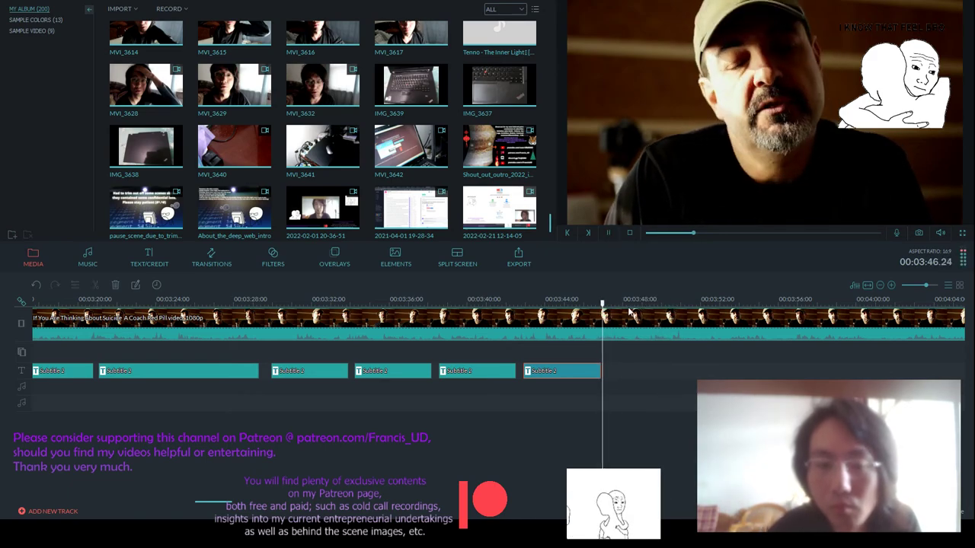
{"action": "left_click", "coordinate": [597, 304]}
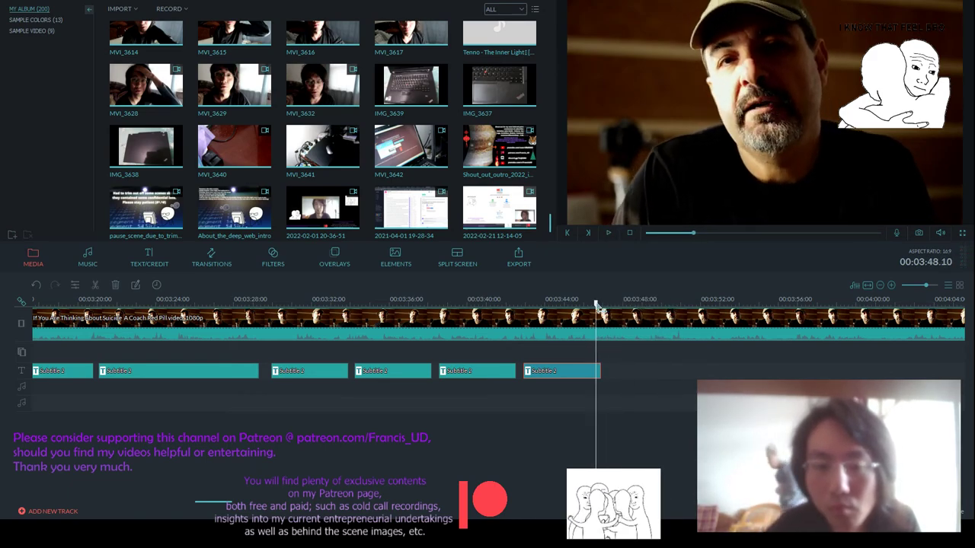
{"action": "key", "text": "space"}
- Shift the last subtitle slightly earlier on the timeline and play on to check where its line ends
{"action": "scroll", "coordinate": [610, 305], "scroll_direction": "up", "scroll_amount": 2}
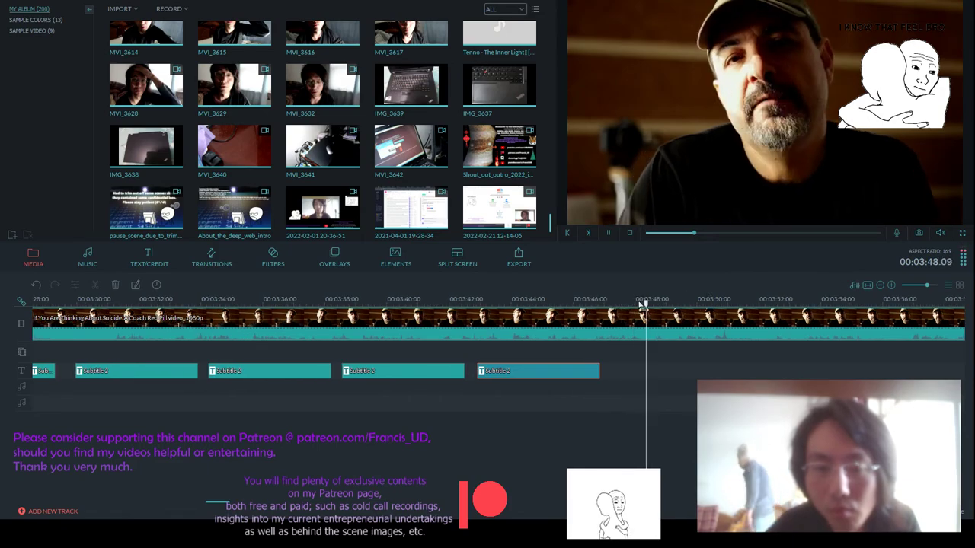
{"action": "left_click_drag", "start_coordinate": [568, 369], "coordinate": [564, 369]}
{"action": "left_click", "coordinate": [608, 233]}
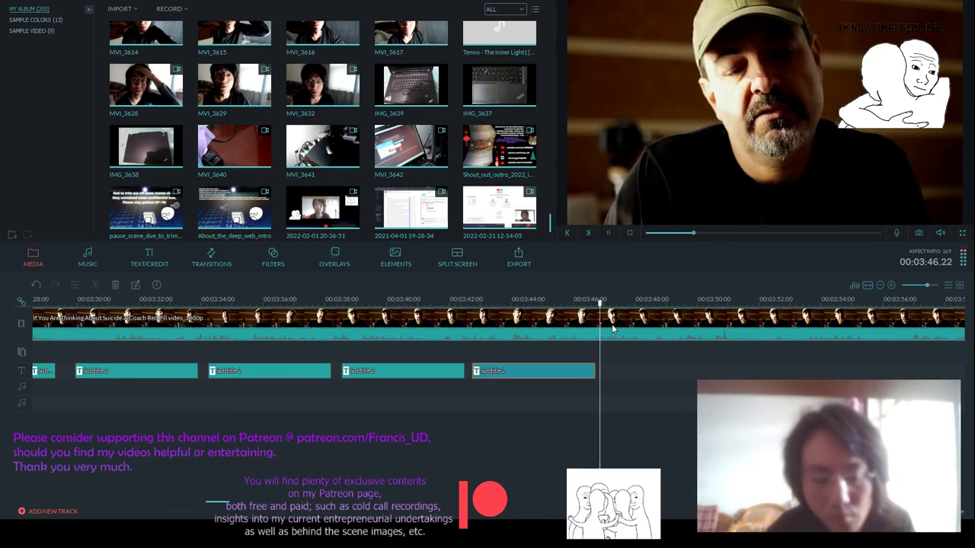
- Paste another subtitle copy, shift it to start at about 00:03:47 just after the previous one, and replay it
{"action": "left_click_drag", "start_coordinate": [606, 303], "coordinate": [600, 305]}
{"action": "key", "text": "space"}
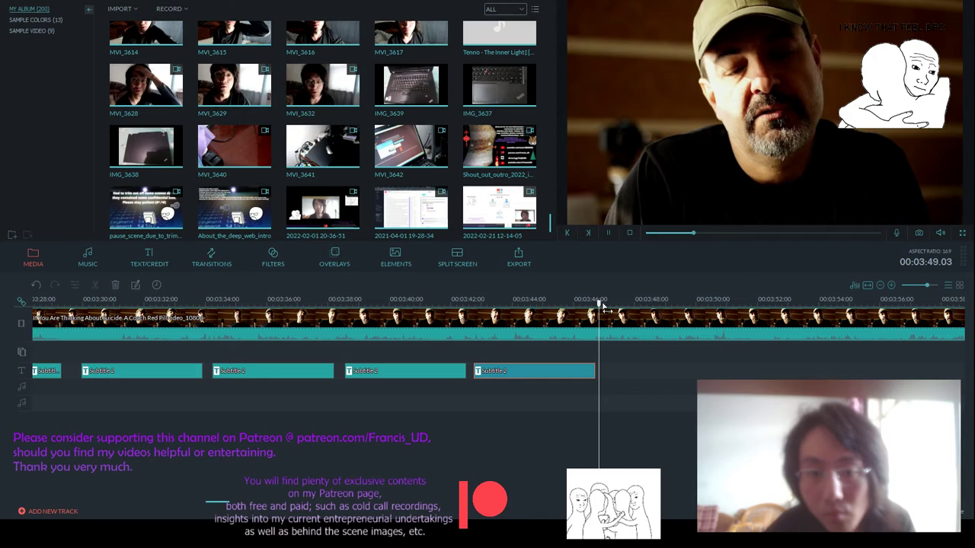
{"action": "key", "text": "ctrl+v"}
{"action": "left_click_drag", "start_coordinate": [638, 371], "coordinate": [620, 371]}
{"action": "left_click", "coordinate": [602, 299]}
{"action": "left_click", "coordinate": [608, 231]}
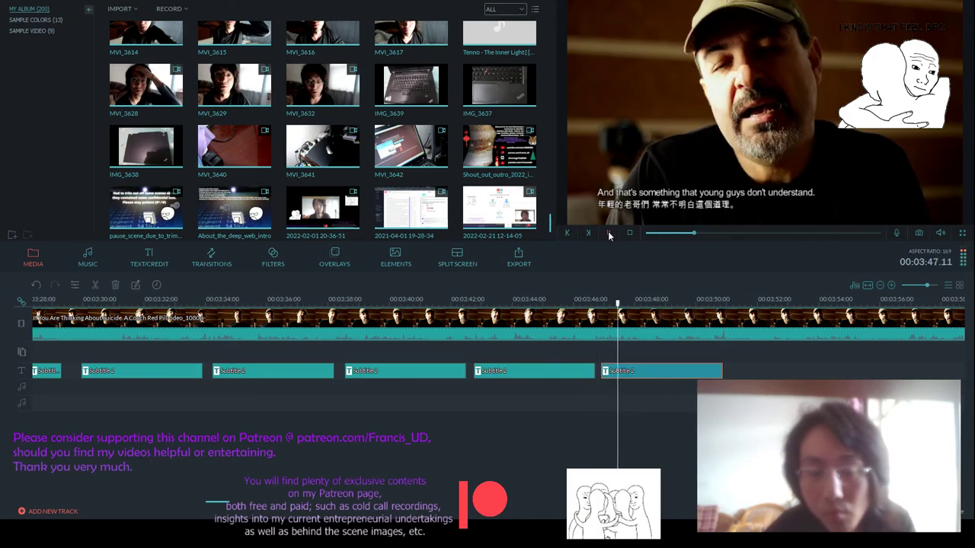
- Replay the last subtitle's line to find where it ends and split the clip at 00:03:49.07
{"action": "double_click", "coordinate": [676, 371]}
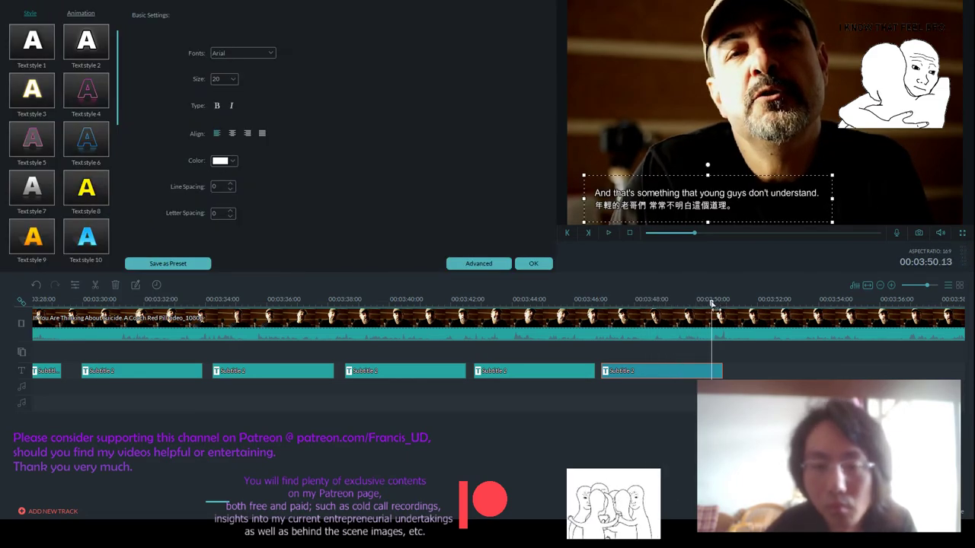
{"action": "left_click_drag", "start_coordinate": [712, 304], "coordinate": [656, 304]}
{"action": "left_click", "coordinate": [608, 232]}
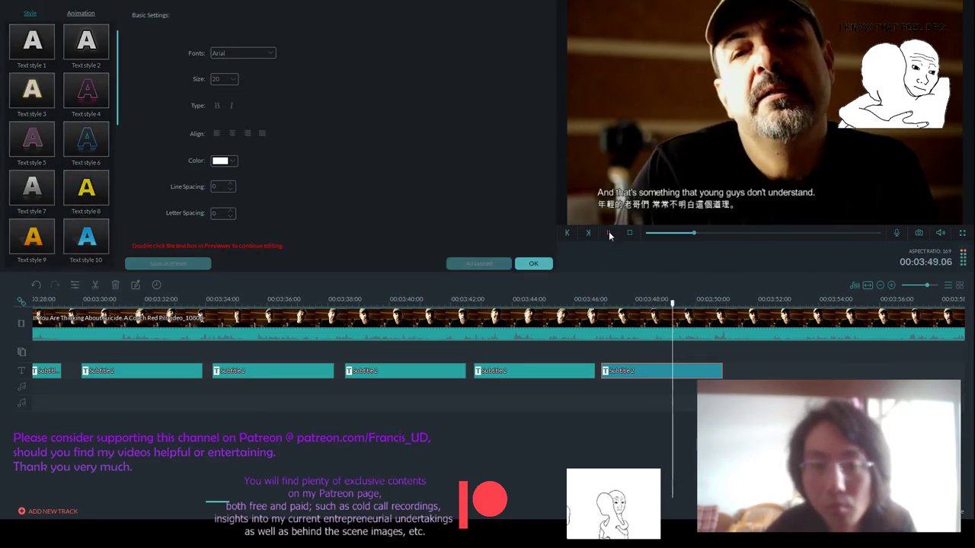
{"action": "left_click_drag", "start_coordinate": [718, 304], "coordinate": [637, 304]}
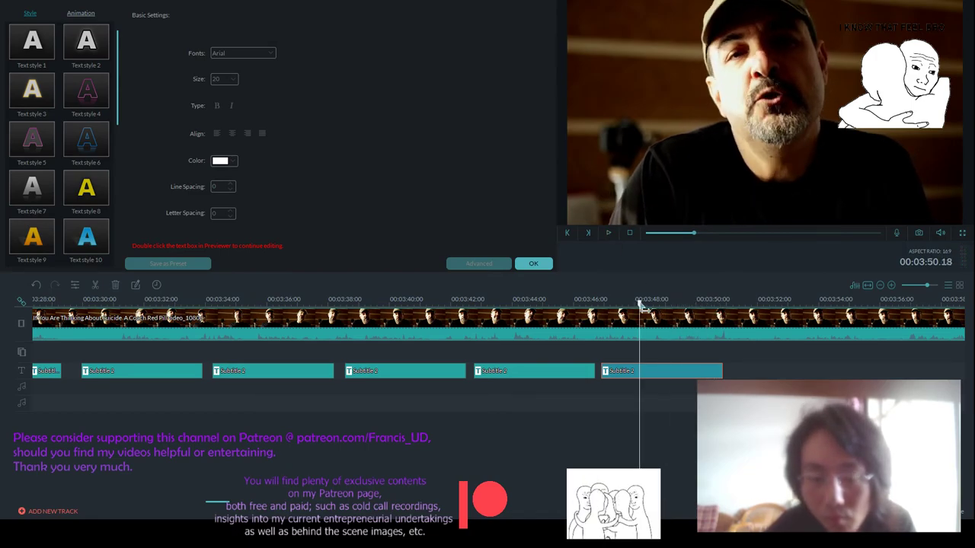
{"action": "left_click", "coordinate": [609, 232]}
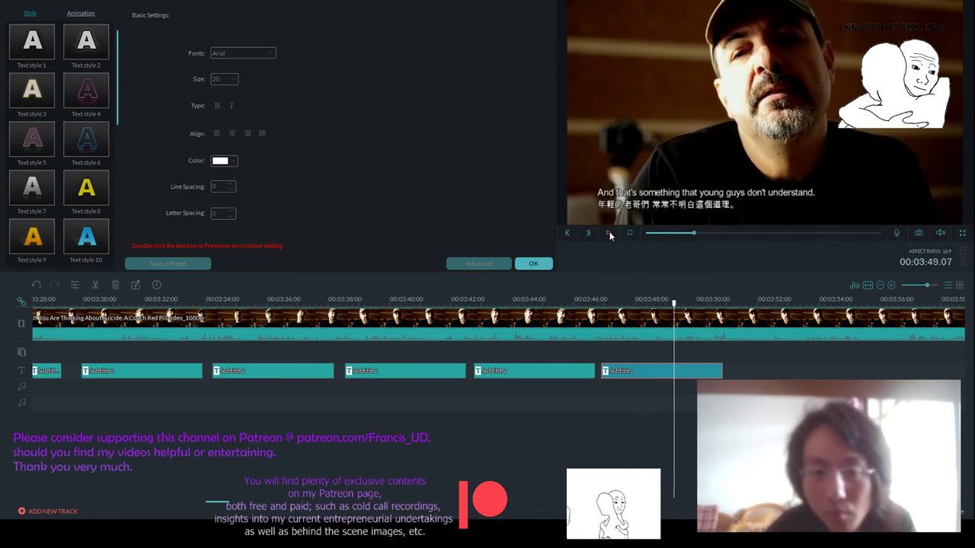
{"action": "left_click", "coordinate": [529, 264]}
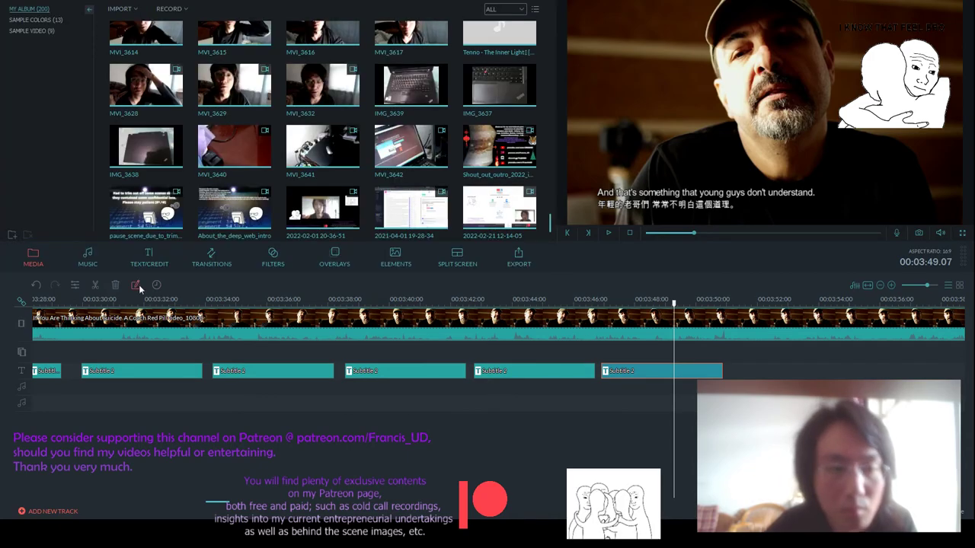
{"action": "left_click", "coordinate": [90, 285]}
- Rewrite the English line of the split subtitle's first piece as "Because they're young they haven't lived long enough." and apply it
{"action": "double_click", "coordinate": [633, 373]}
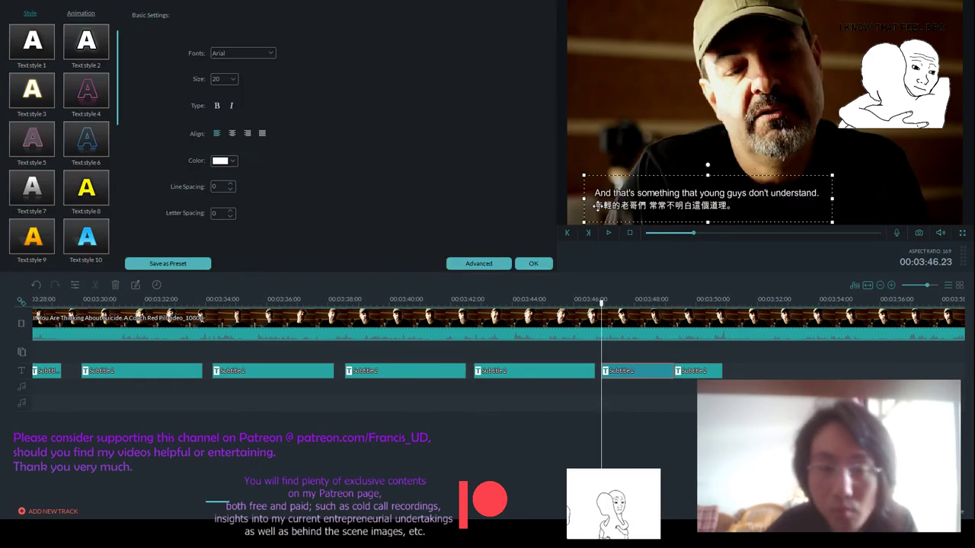
{"action": "left_click", "coordinate": [608, 233]}
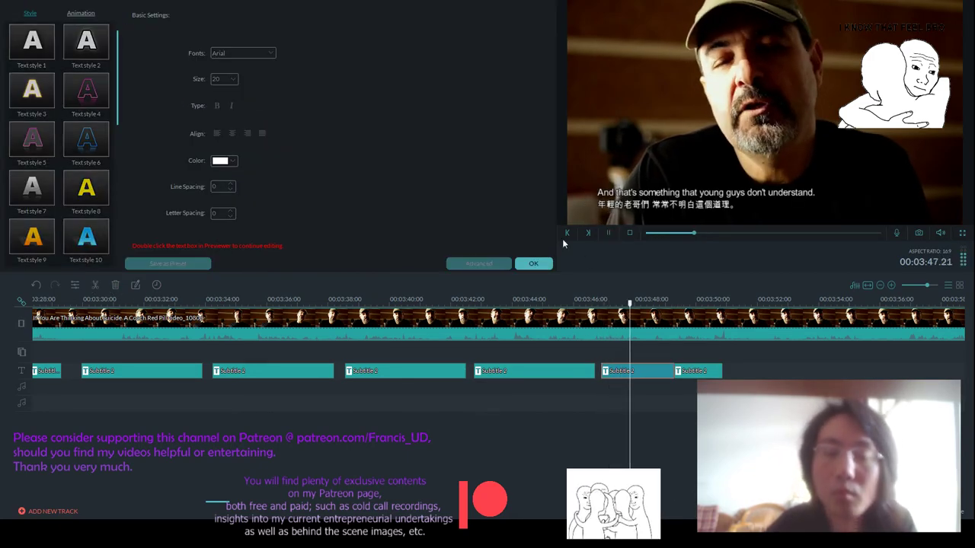
{"action": "left_click", "coordinate": [708, 199]}
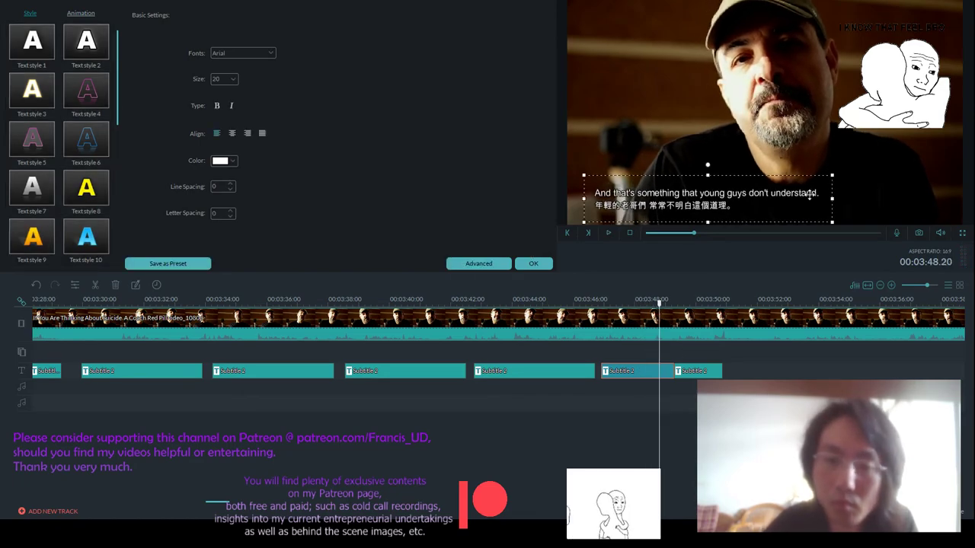
{"action": "left_click_drag", "start_coordinate": [824, 195], "coordinate": [580, 196]}
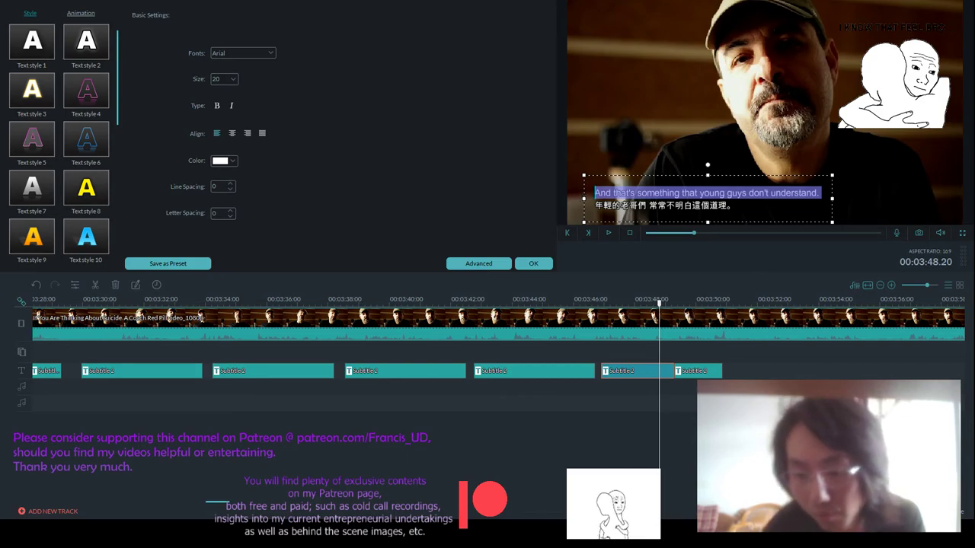
{"action": "type", "text": "Bec"}
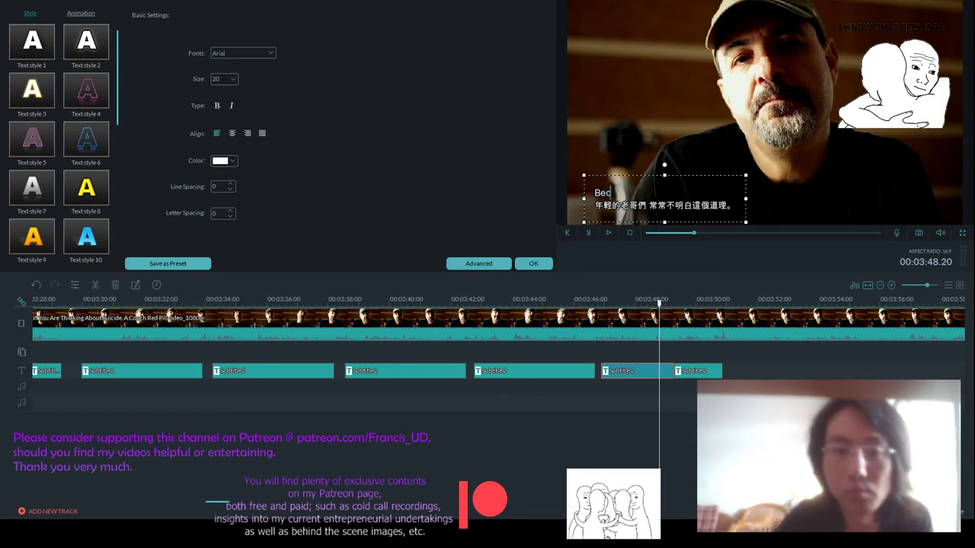
{"action": "type", "text": "ause they're young they h"}
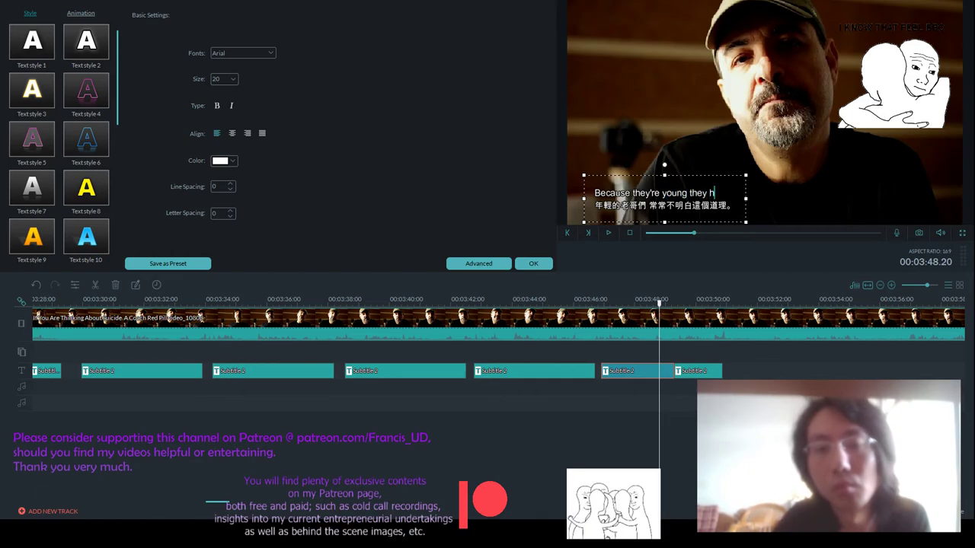
{"action": "type", "text": "aven't"}
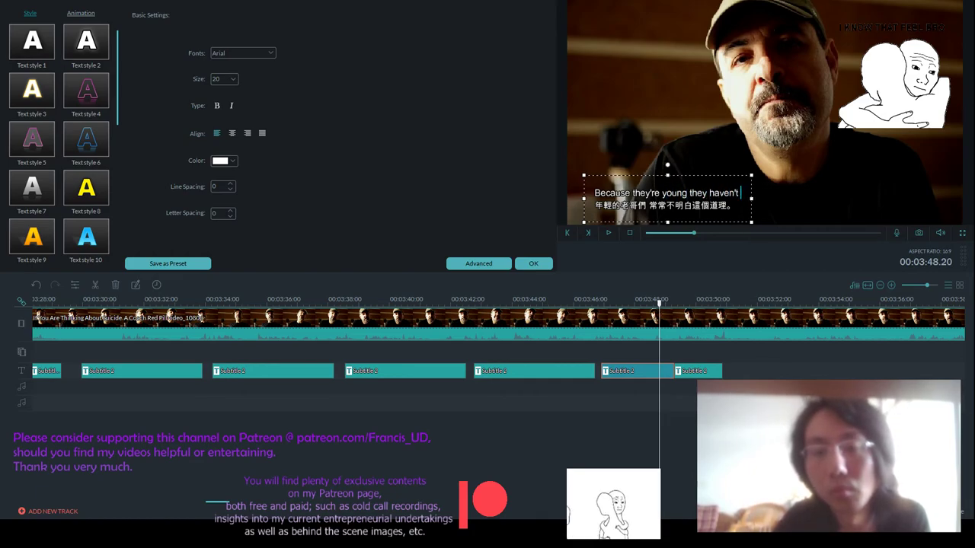
{"action": "type", "text": " lived long eno"}
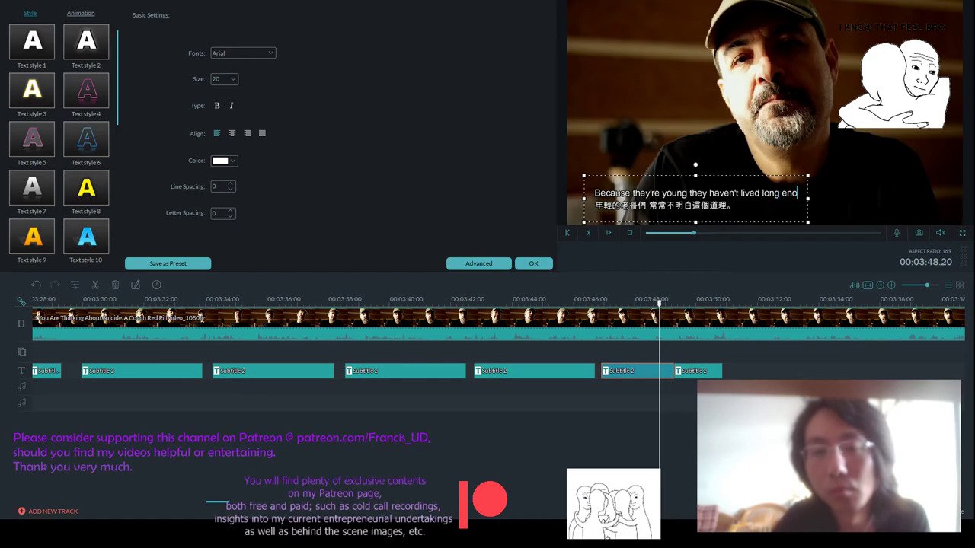
{"action": "type", "text": "ugh."}
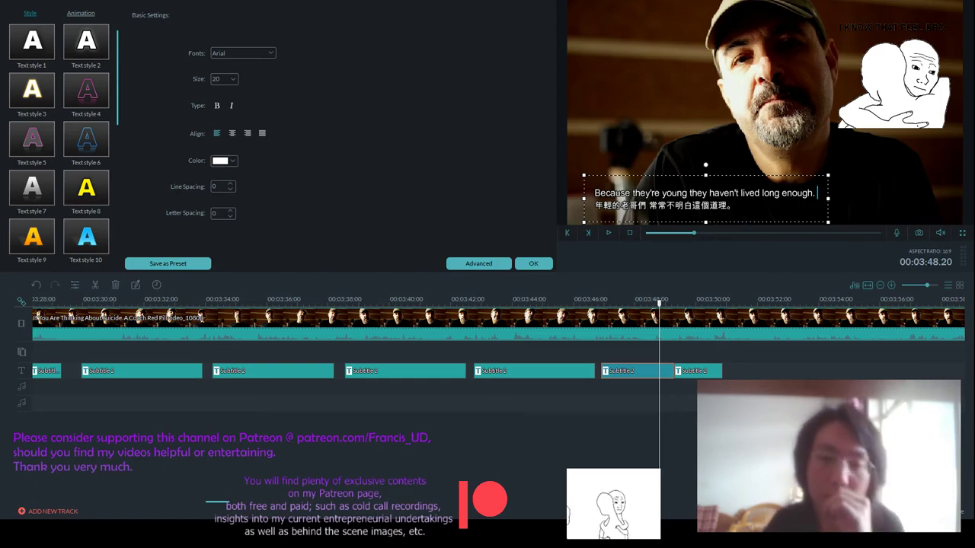
{"action": "left_click", "coordinate": [534, 265]}
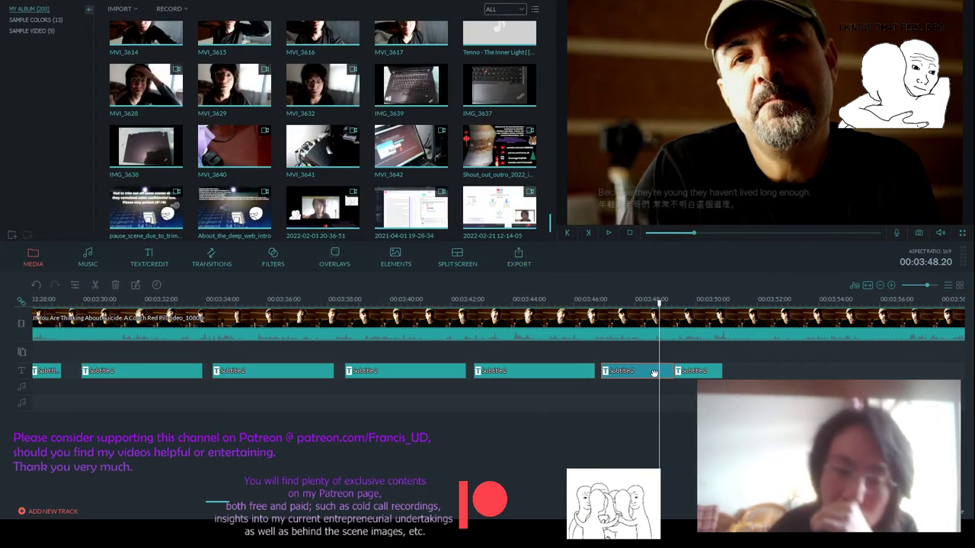
{"action": "double_click", "coordinate": [653, 372]}
{"action": "left_click", "coordinate": [537, 264]}
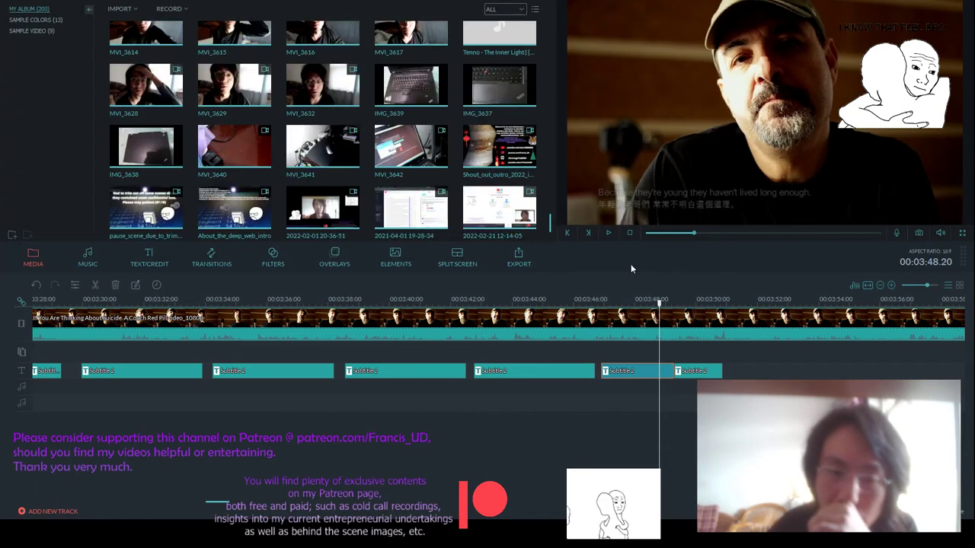
- Listen to the speech from about 00:03:48 to 00:04:27, surveying the subtitled and remaining parts of the timeline
{"action": "left_click", "coordinate": [608, 232]}
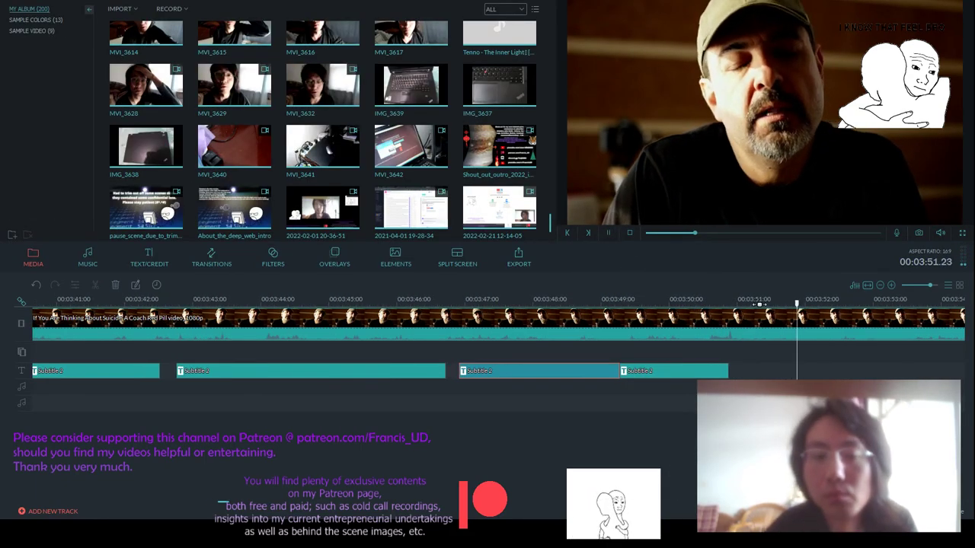
{"action": "scroll", "coordinate": [750, 303], "scroll_direction": "down", "scroll_amount": 3}
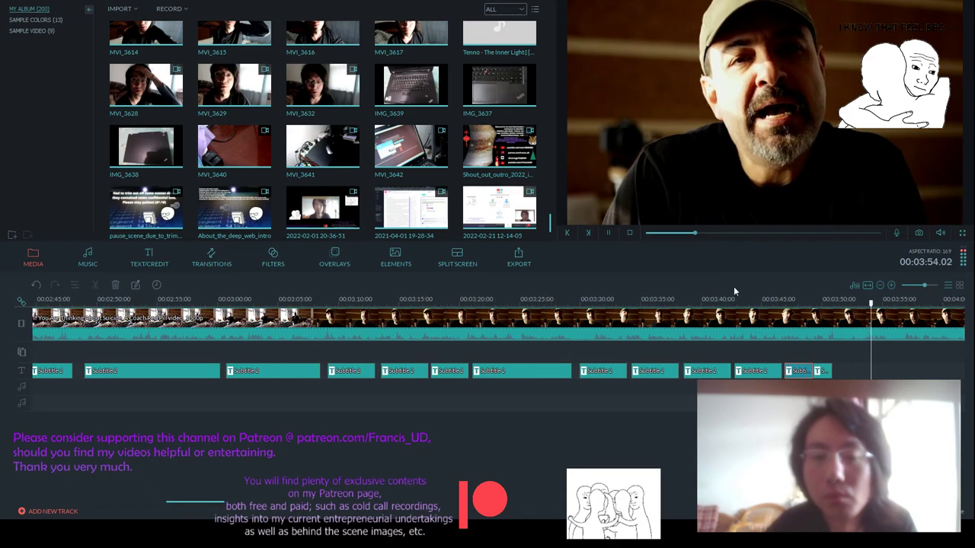
{"action": "scroll", "coordinate": [733, 286], "scroll_direction": "down", "scroll_amount": 2}
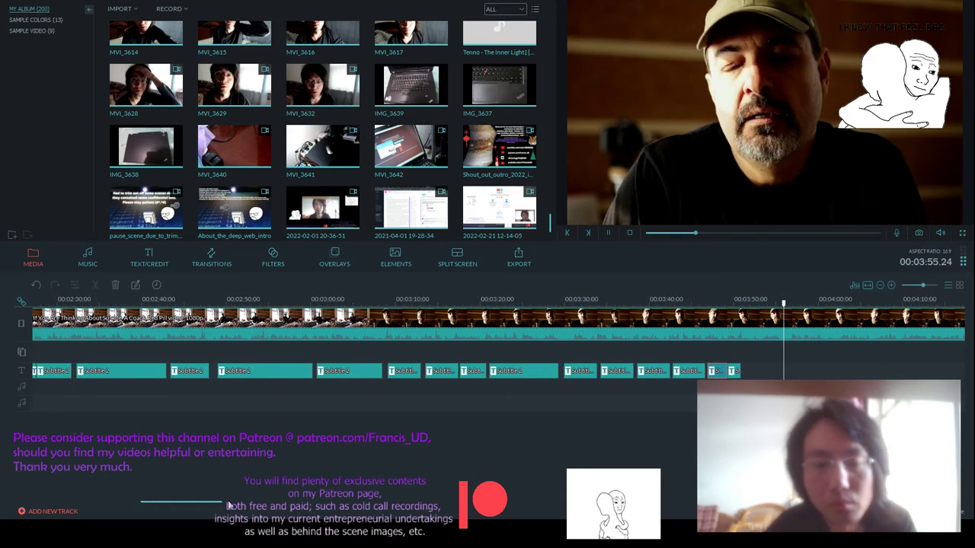
{"action": "scroll", "coordinate": [547, 294], "scroll_direction": "down", "scroll_amount": 3}
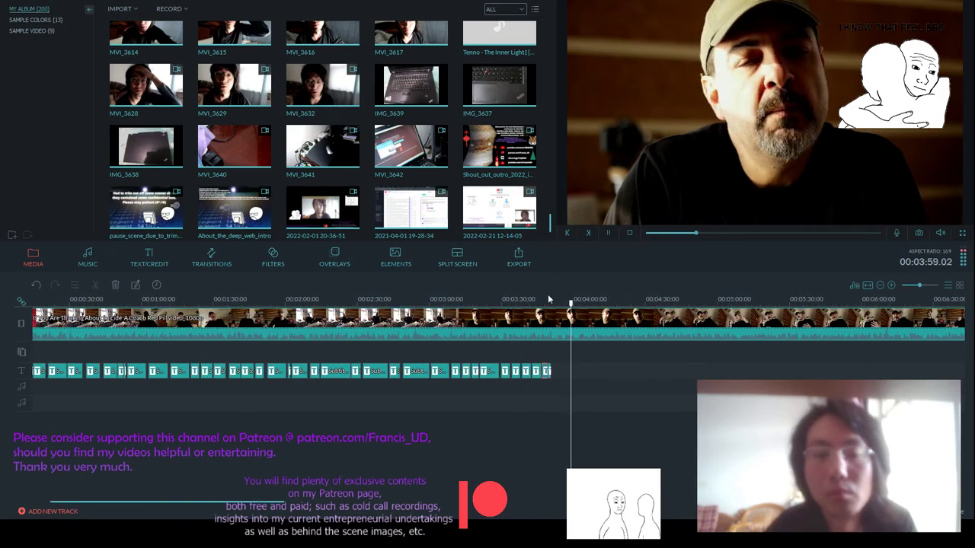
{"action": "scroll", "coordinate": [547, 294], "scroll_direction": "down", "scroll_amount": 2}
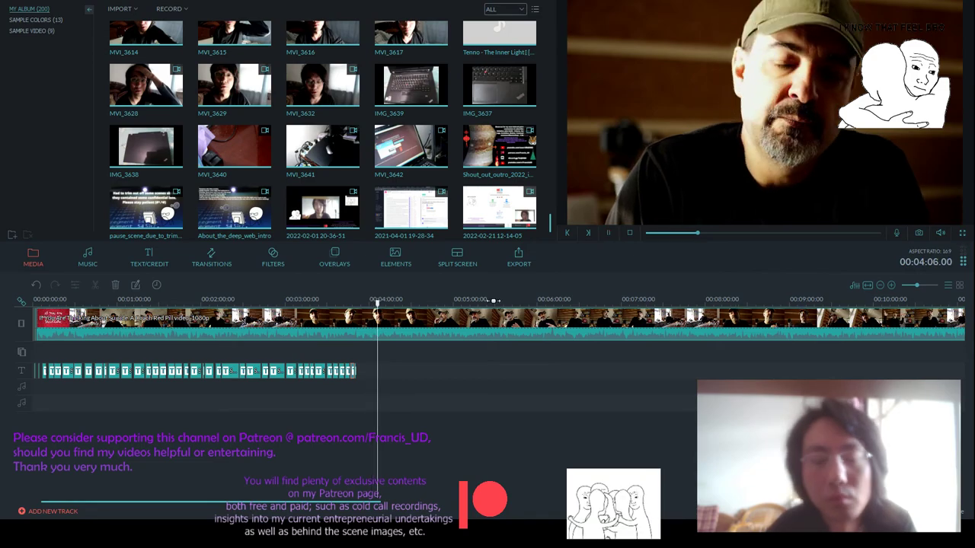
{"action": "scroll", "coordinate": [561, 298], "scroll_direction": "up", "scroll_amount": 2}
{"action": "scroll", "coordinate": [560, 298], "scroll_direction": "up", "scroll_amount": 1}
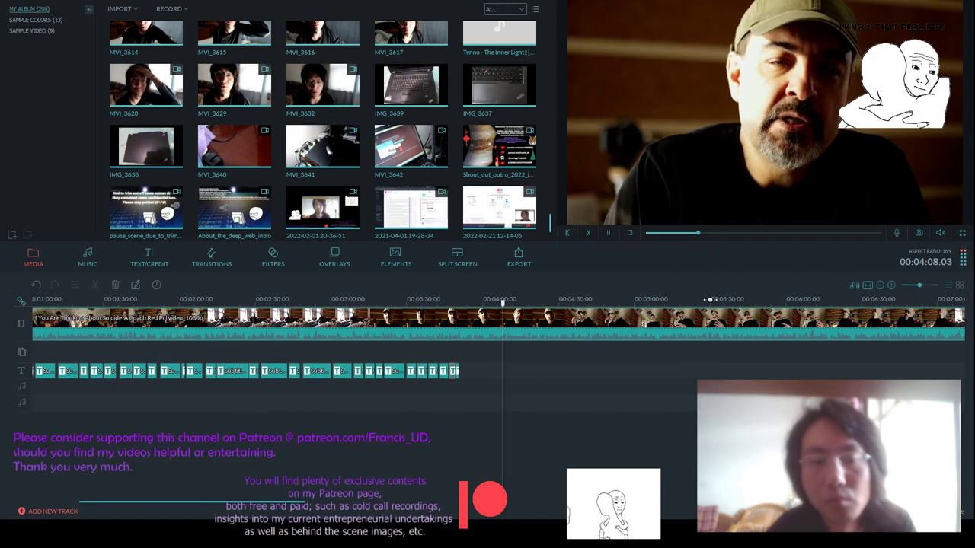
{"action": "scroll", "coordinate": [576, 300], "scroll_direction": "up", "scroll_amount": 1}
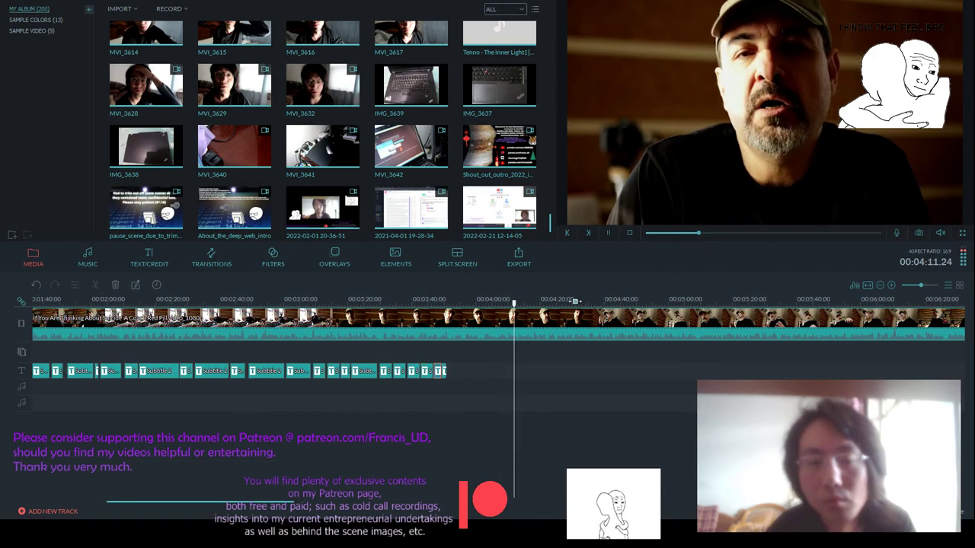
{"action": "scroll", "coordinate": [694, 300], "scroll_direction": "up", "scroll_amount": 1}
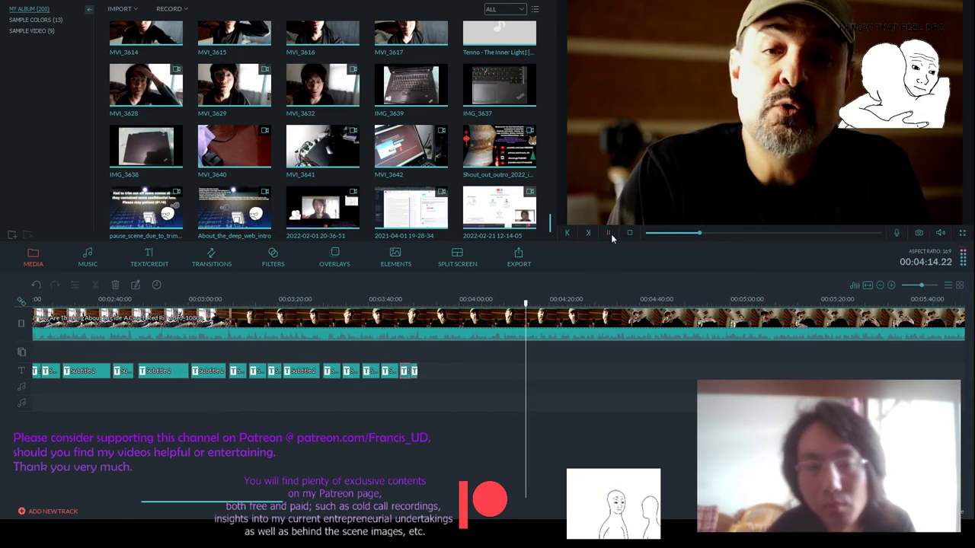
{"action": "scroll", "coordinate": [456, 302], "scroll_direction": "down", "scroll_amount": 1}
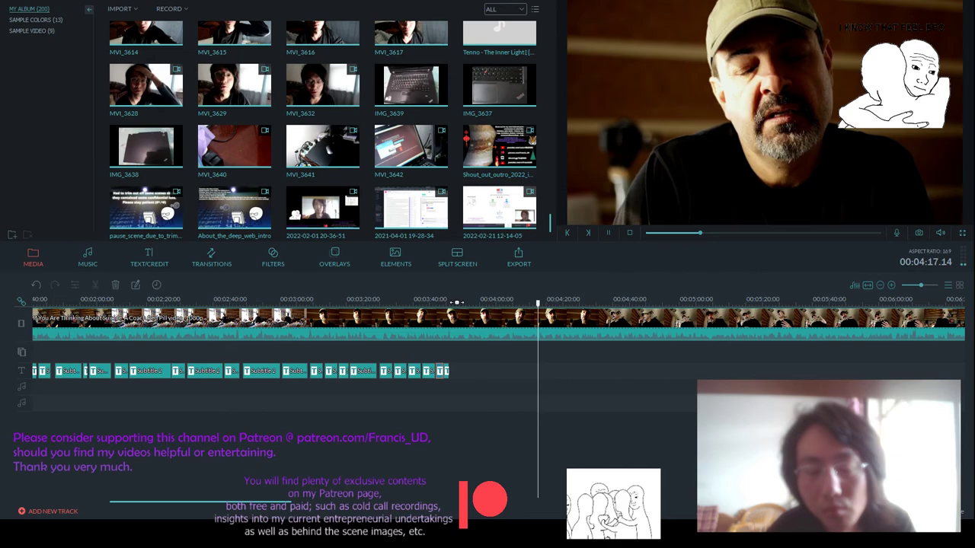
{"action": "scroll", "coordinate": [591, 303], "scroll_direction": "down", "scroll_amount": 1}
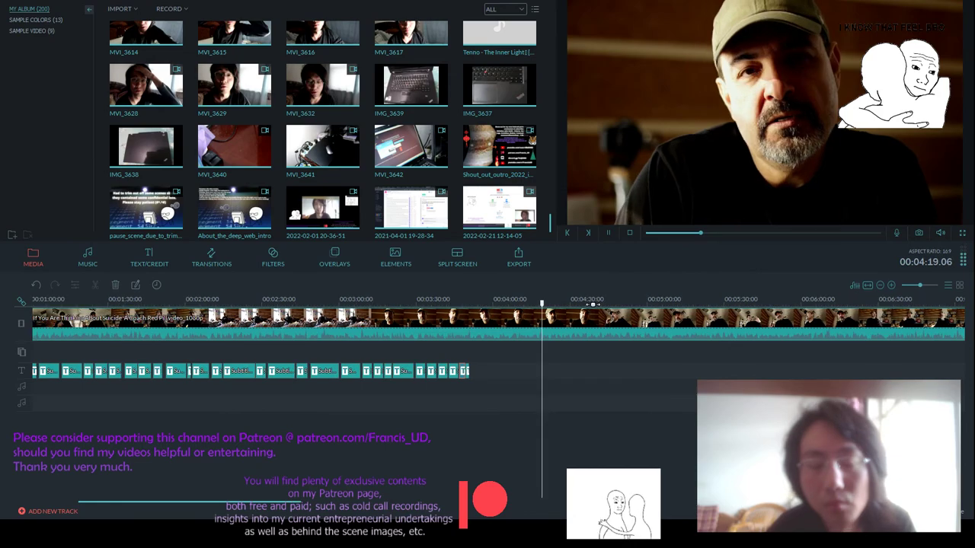
{"action": "scroll", "coordinate": [592, 303], "scroll_direction": "down", "scroll_amount": 1}
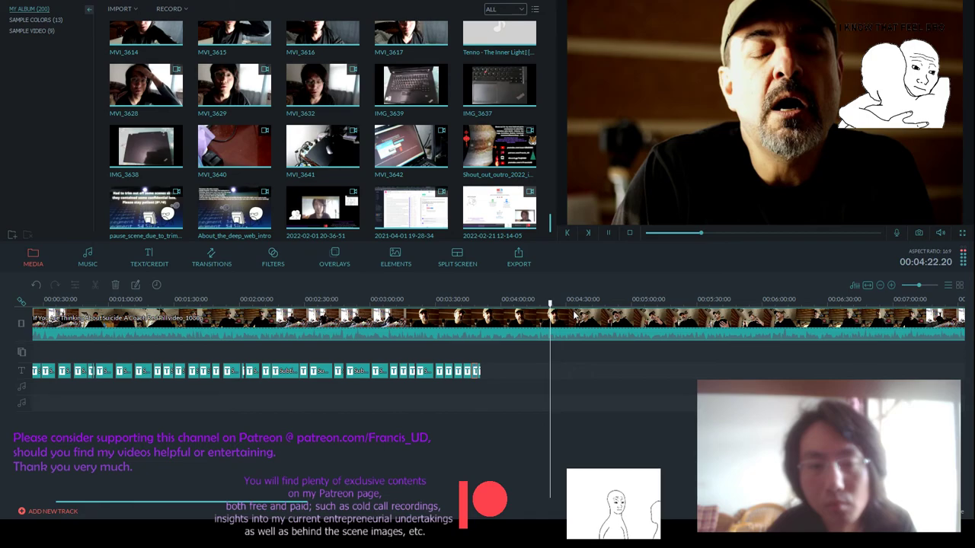
{"action": "scroll", "coordinate": [575, 315], "scroll_direction": "down", "scroll_amount": 1}
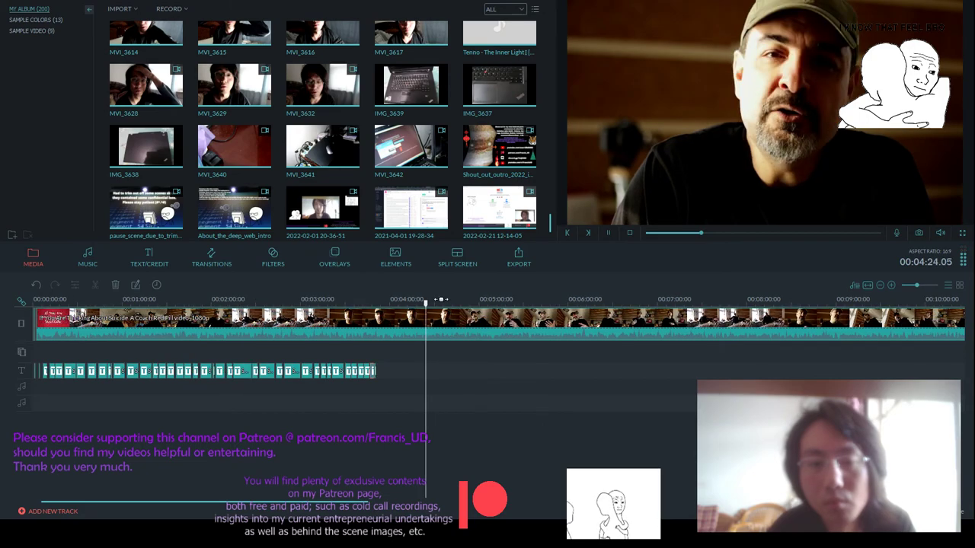
{"action": "left_click", "coordinate": [608, 232]}
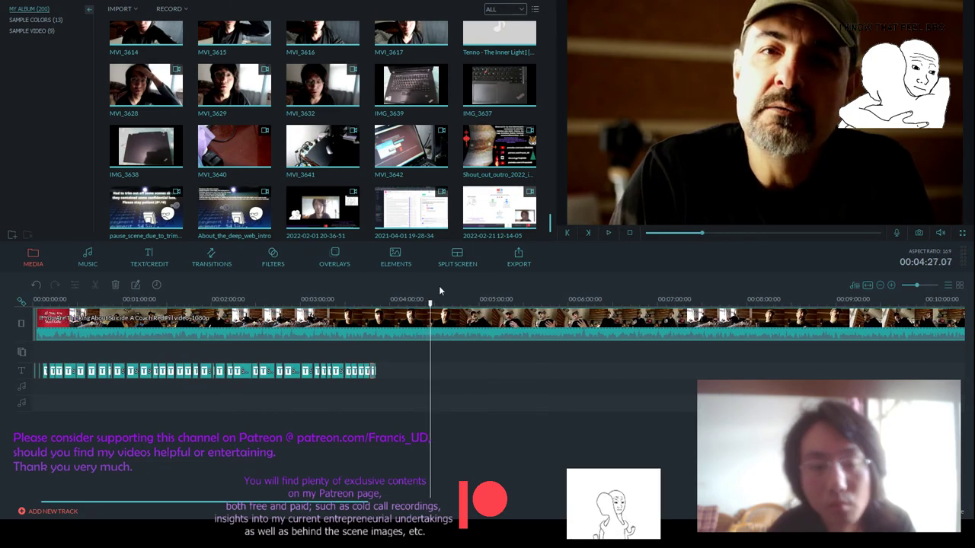
- Return to about 00:03:46, just before the last two subtitle pieces, and replay the speech from there
{"action": "left_click", "coordinate": [366, 301]}
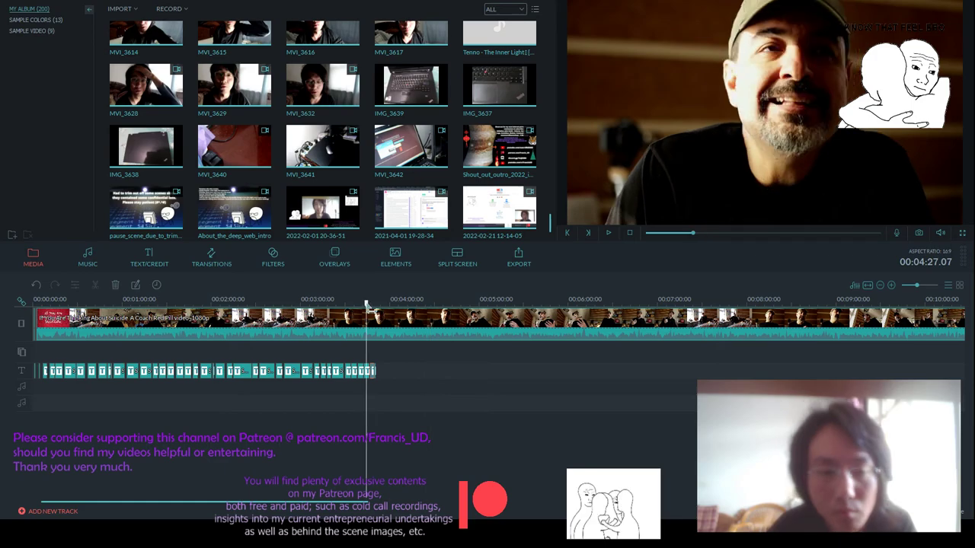
{"action": "scroll", "coordinate": [297, 314], "scroll_direction": "up", "scroll_amount": 1}
{"action": "left_click", "coordinate": [297, 301]}
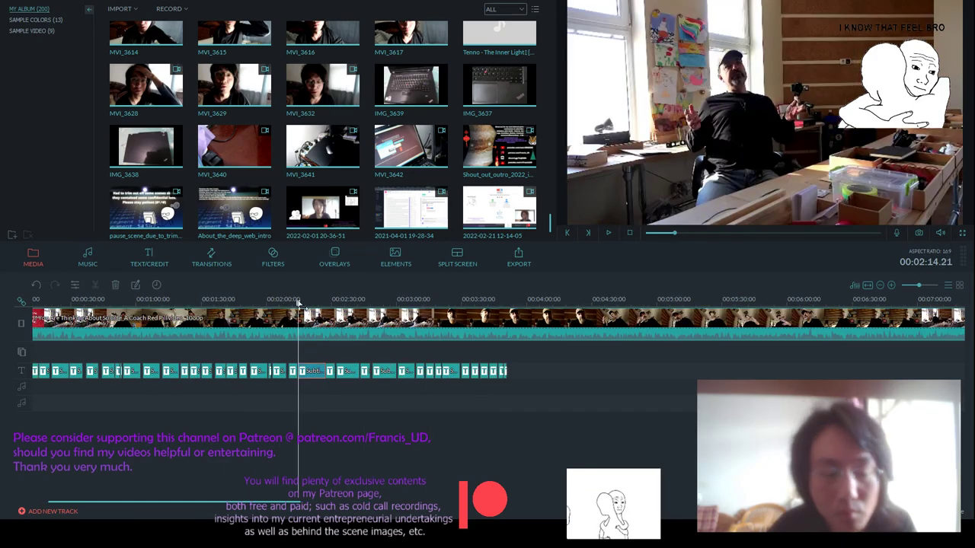
{"action": "left_click", "coordinate": [496, 301]}
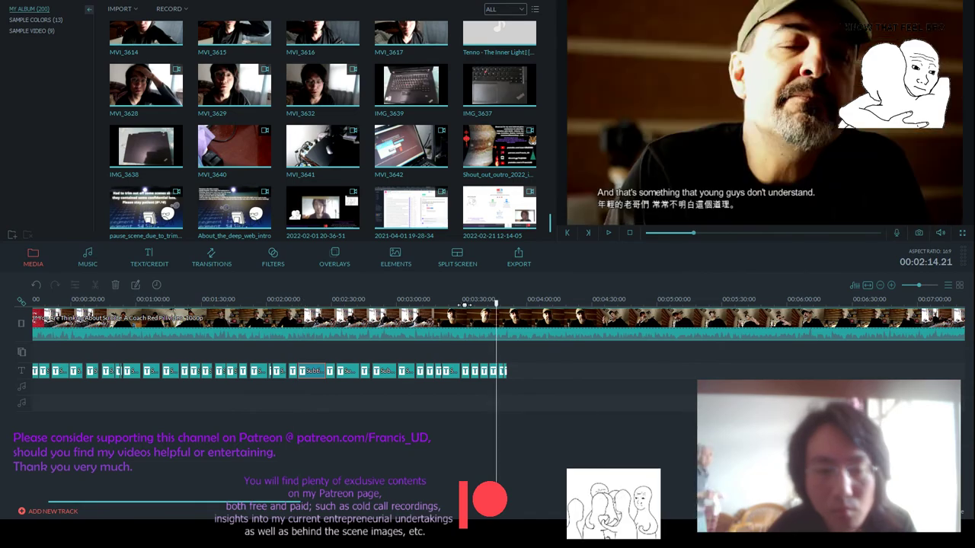
{"action": "scroll", "coordinate": [465, 304], "scroll_direction": "up", "scroll_amount": 1}
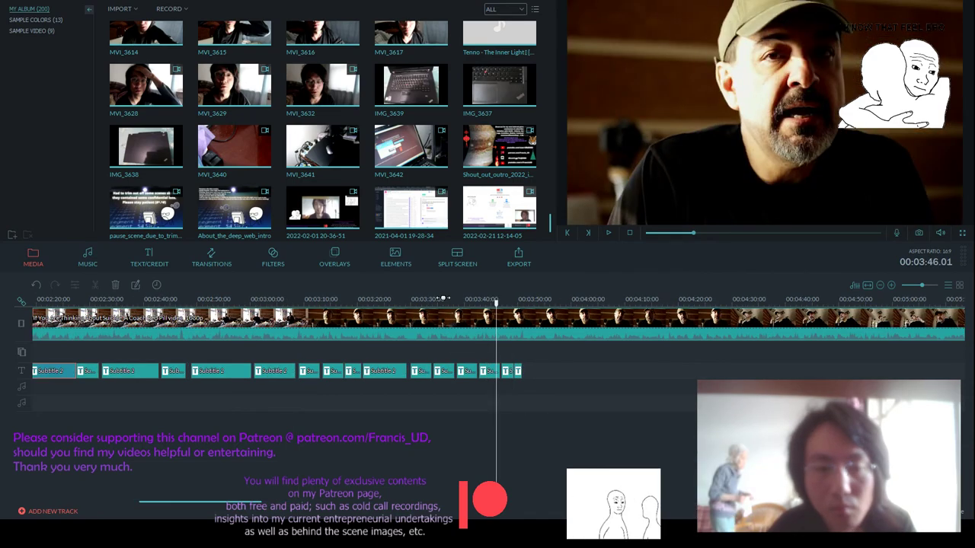
{"action": "scroll", "coordinate": [444, 299], "scroll_direction": "up", "scroll_amount": 1}
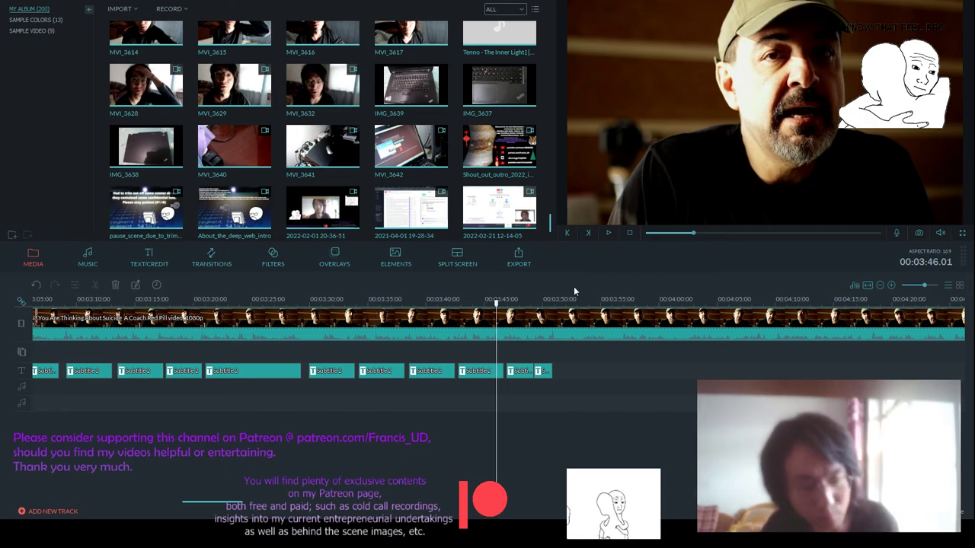
{"action": "left_click", "coordinate": [608, 232]}
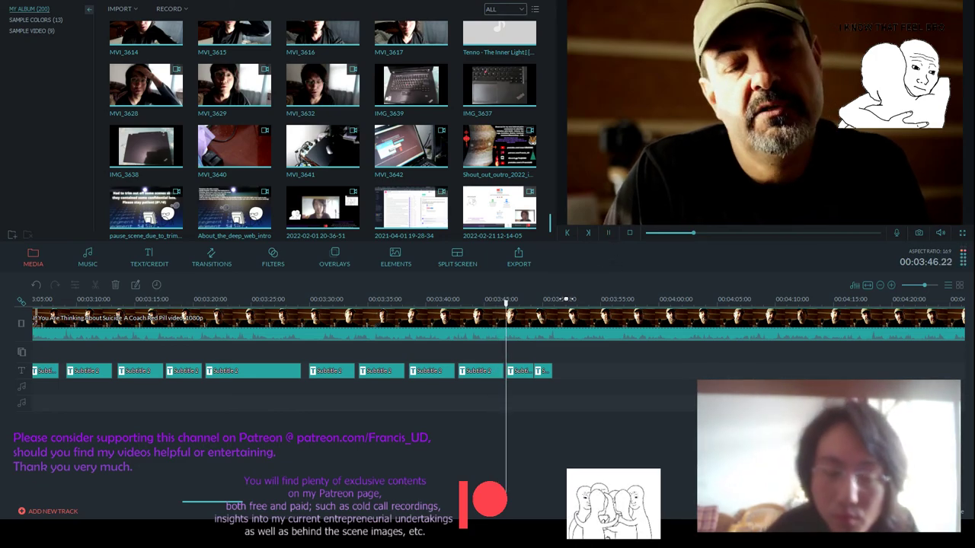
- Shift the last split subtitle piece slightly later so it starts just after 00:03:49.07
{"action": "scroll", "coordinate": [565, 299], "scroll_direction": "down", "scroll_amount": 1}
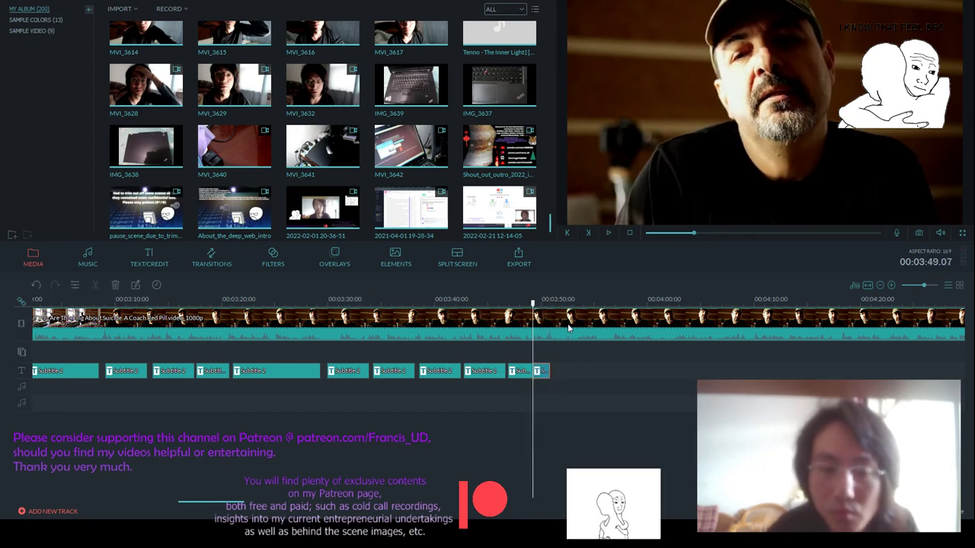
{"action": "scroll", "coordinate": [585, 362], "scroll_direction": "up", "scroll_amount": 1}
{"action": "left_click_drag", "start_coordinate": [548, 370], "coordinate": [554, 370]}
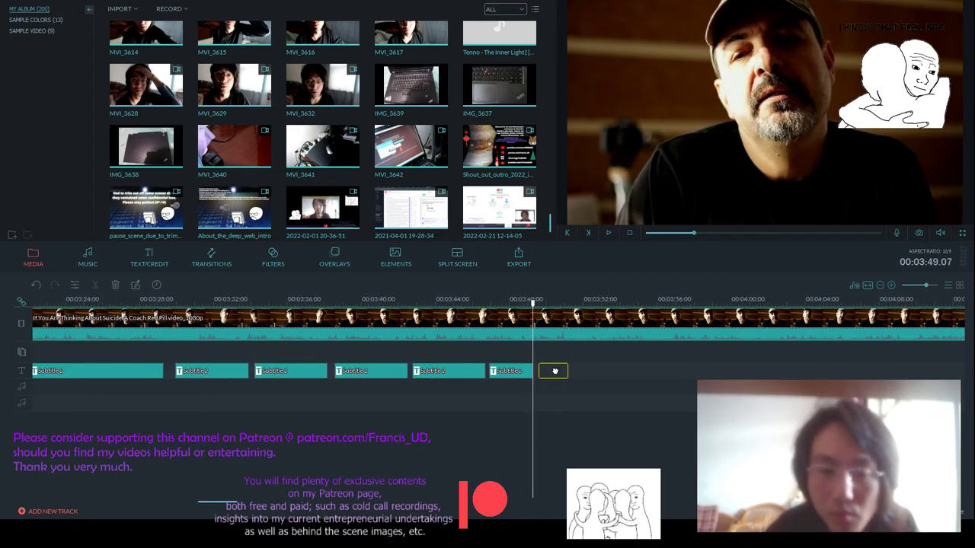
- Rewrite the English line of the shifted subtitle piece as "They don't realise, you might not realise," and apply it
{"action": "double_click", "coordinate": [554, 370]}
{"action": "left_click", "coordinate": [608, 232]}
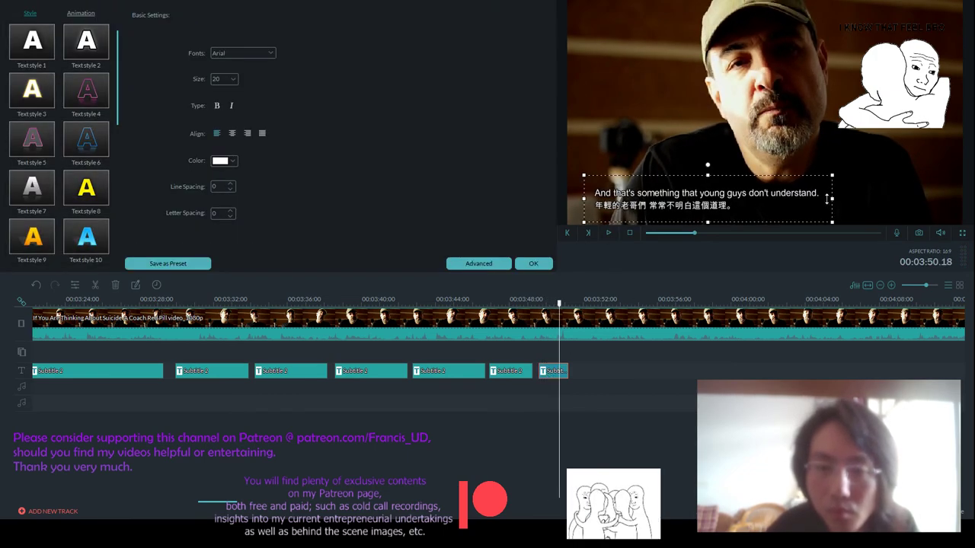
{"action": "left_click_drag", "start_coordinate": [819, 194], "coordinate": [595, 193]}
{"action": "type", "text": "They don't reali"}
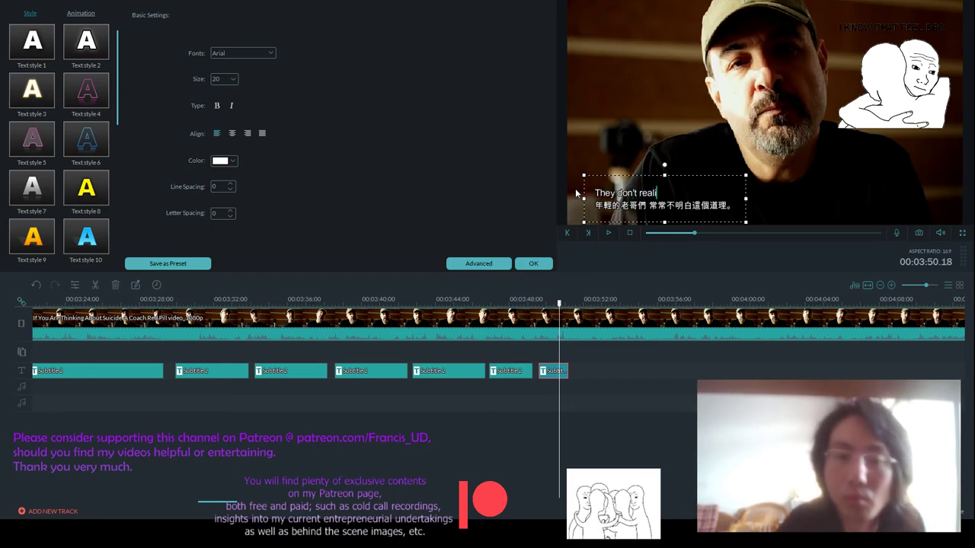
{"action": "type", "text": "se, you might no"}
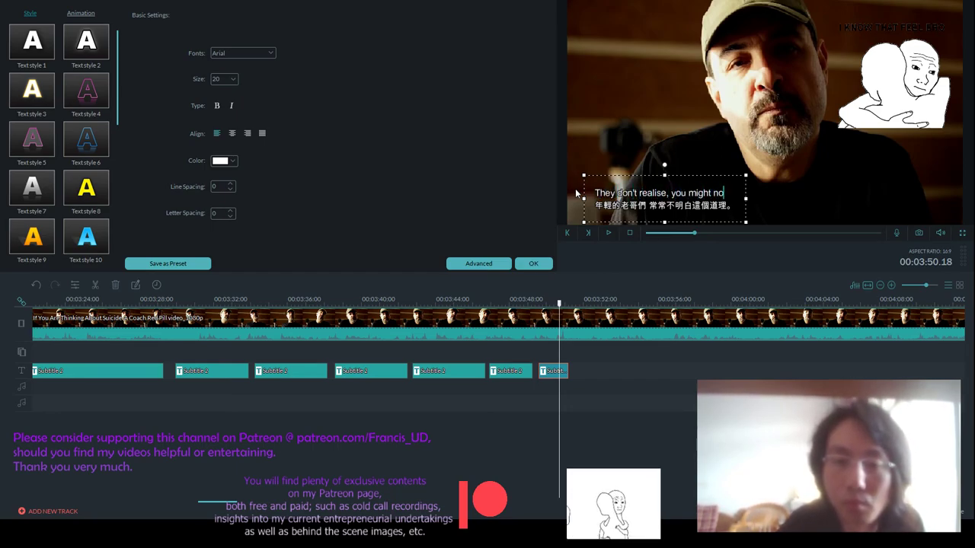
{"action": "type", "text": "t realise"}
{"action": "type", "text": ","}
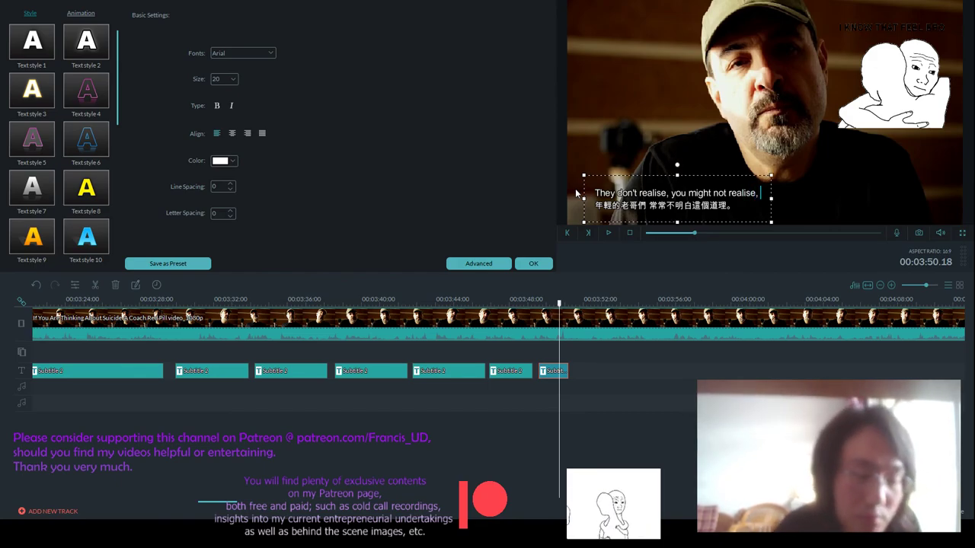
{"action": "left_click", "coordinate": [532, 264]}
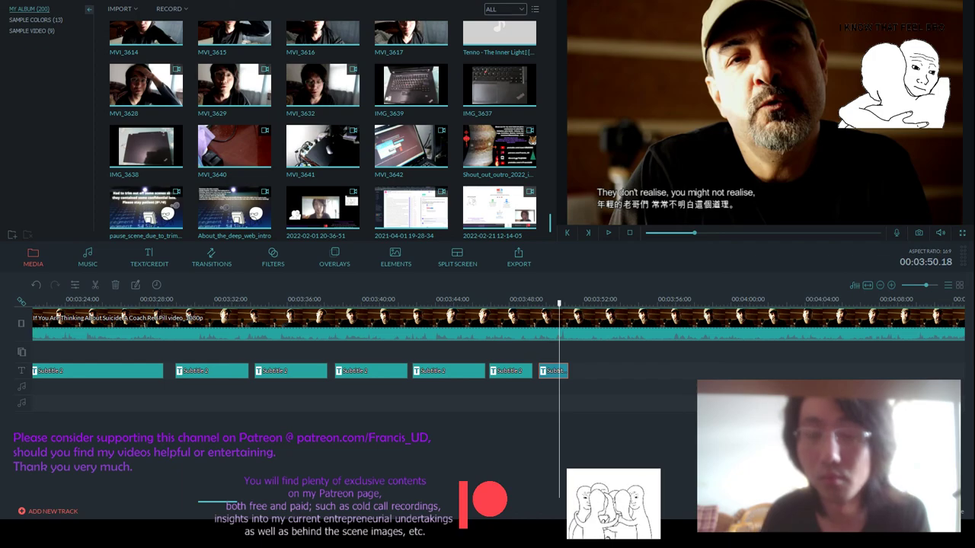
- Listen on past the last subtitle and paste the copied subtitle clip at about 00:03:51, where the next line starts
{"action": "left_click", "coordinate": [608, 233]}
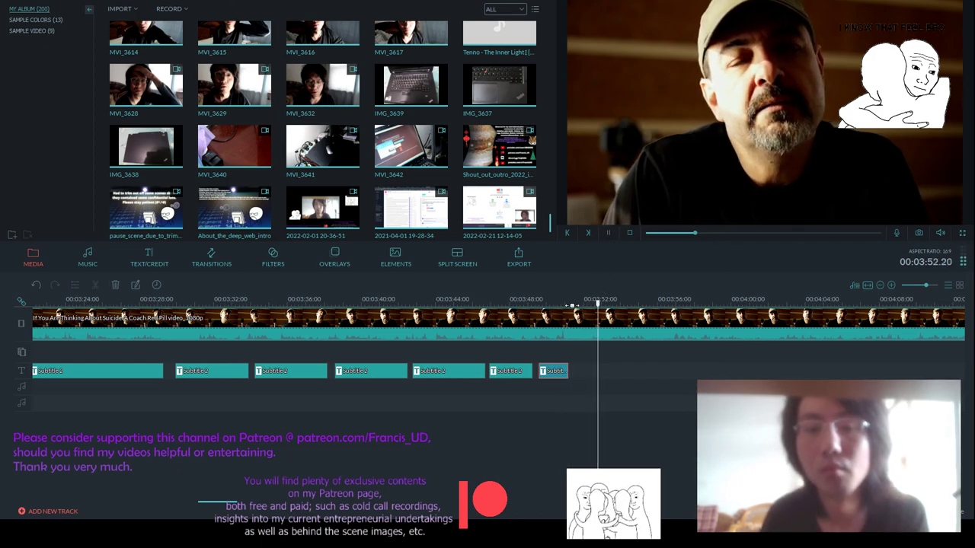
{"action": "scroll", "coordinate": [366, 299], "scroll_direction": "down", "scroll_amount": 2}
{"action": "left_click_drag", "start_coordinate": [592, 301], "coordinate": [586, 304]}
{"action": "key", "text": "ctrl+v"}
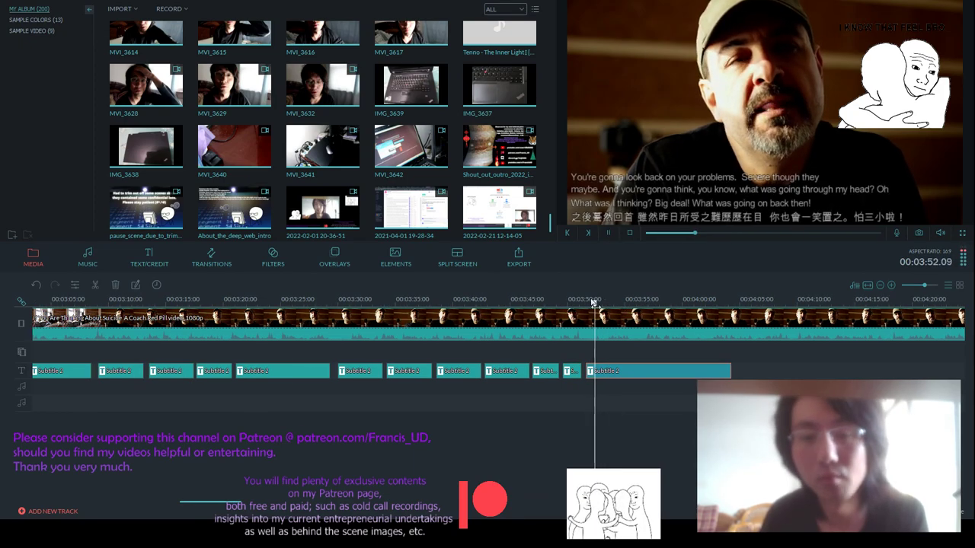
- Replace the English text of the pasted subtitle with "that, however bad things", keeping its Chinese line
{"action": "double_click", "coordinate": [642, 372]}
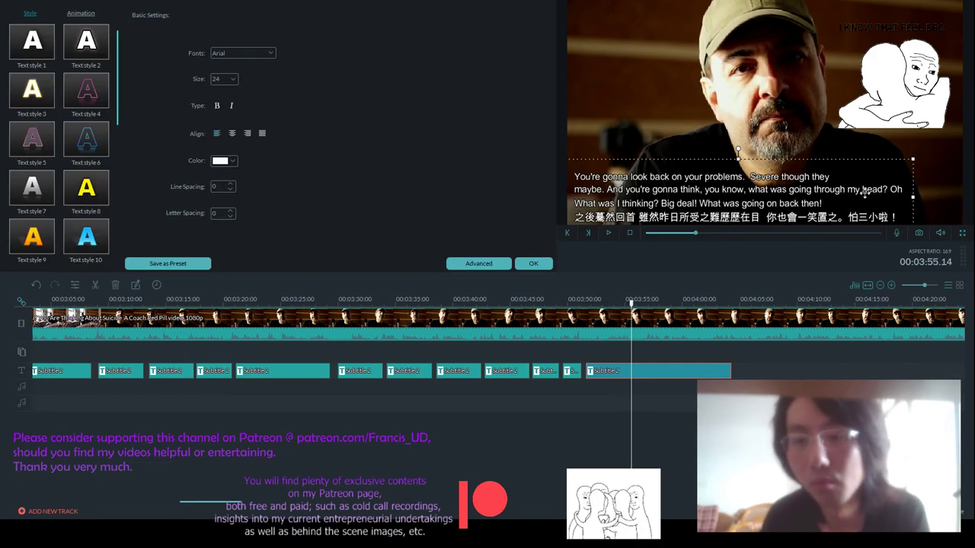
{"action": "left_click_drag", "start_coordinate": [841, 206], "coordinate": [554, 176]}
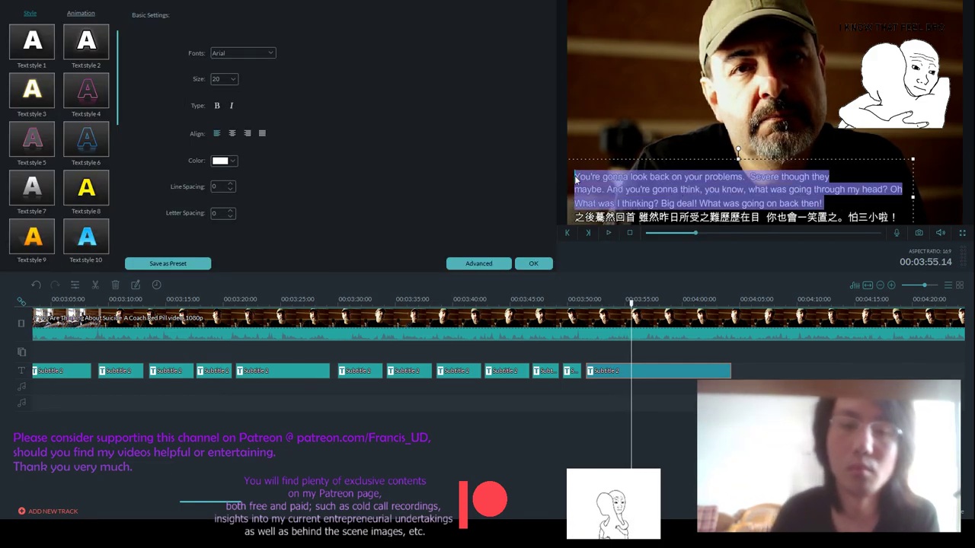
{"action": "key", "text": "BackSpace"}
{"action": "type", "text": "that, howeeve"}
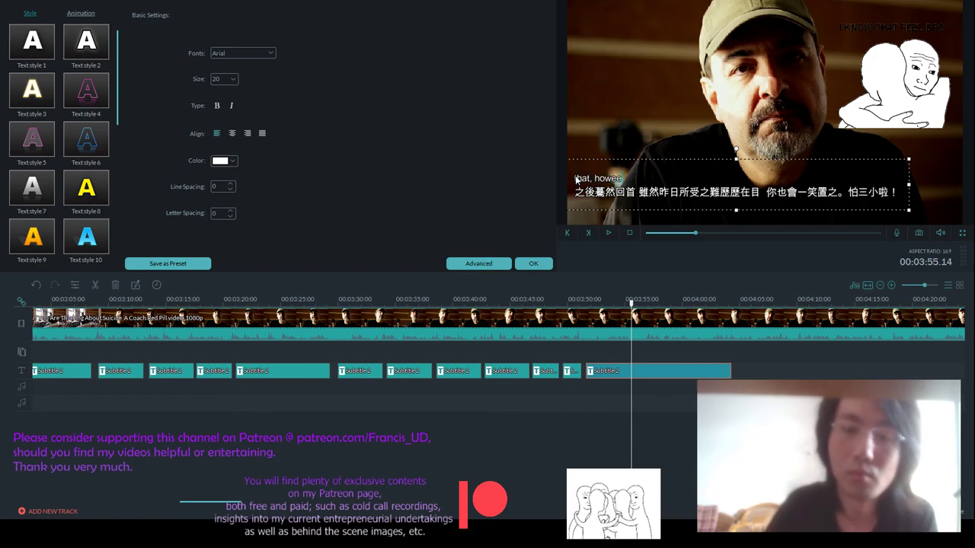
{"action": "key", "text": "BackSpace"}
{"action": "key", "text": "BackSpace"}
{"action": "key", "text": "BackSpace"}
{"action": "type", "text": "ver bad"}
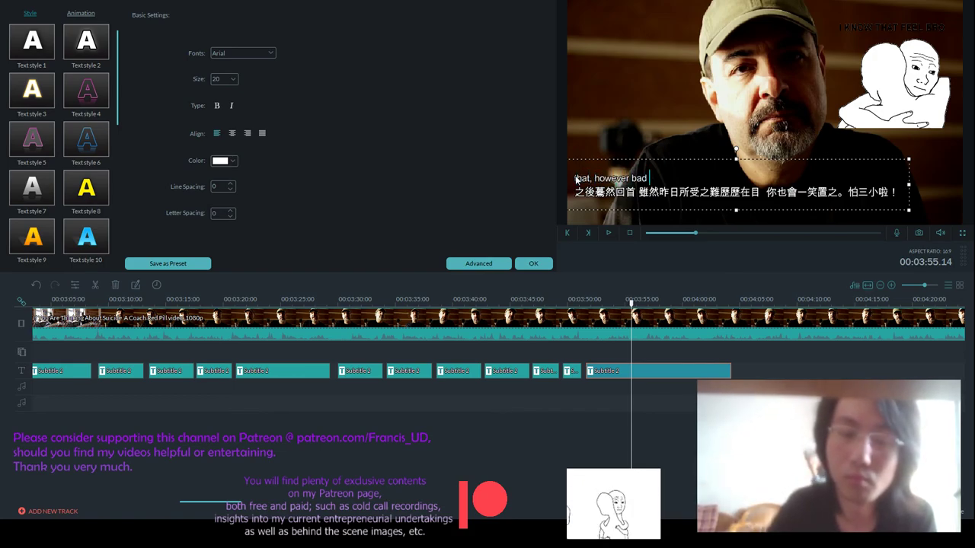
{"action": "type", "text": " things"}
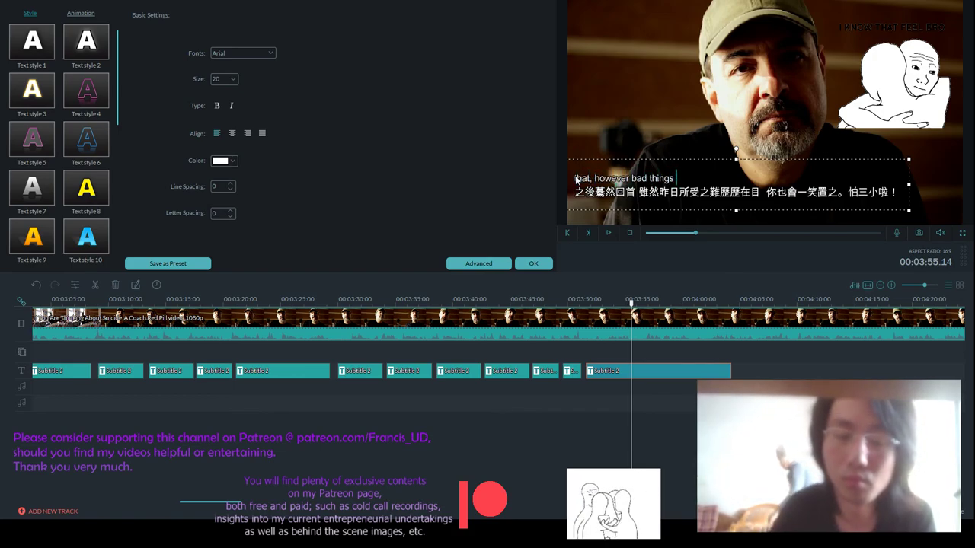
- Replay the pasted subtitle's line and extend its English text with "they might be, enough days passed, and that problem will be insignificant."
{"action": "left_click", "coordinate": [599, 219]}
{"action": "left_click", "coordinate": [607, 233]}
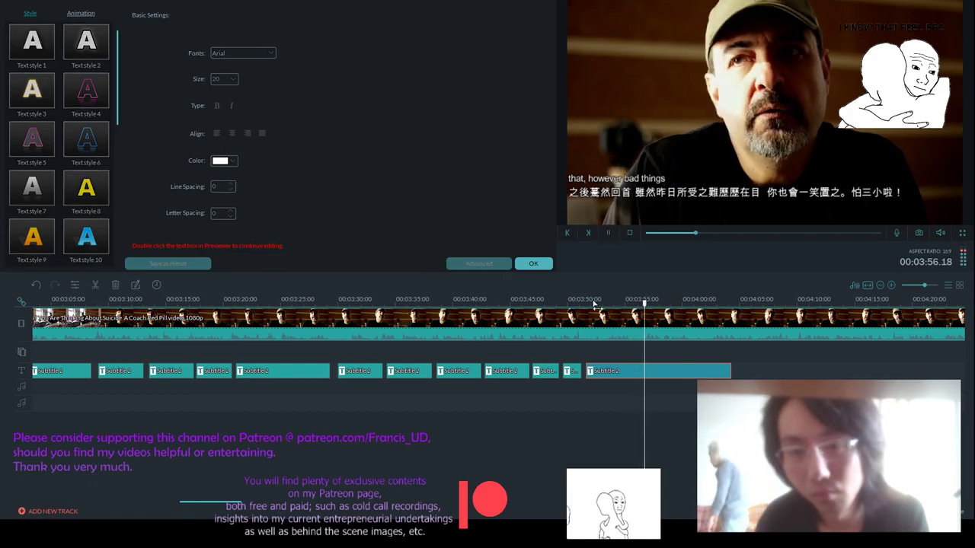
{"action": "left_click_drag", "start_coordinate": [650, 302], "coordinate": [591, 305]}
{"action": "left_click", "coordinate": [620, 370]}
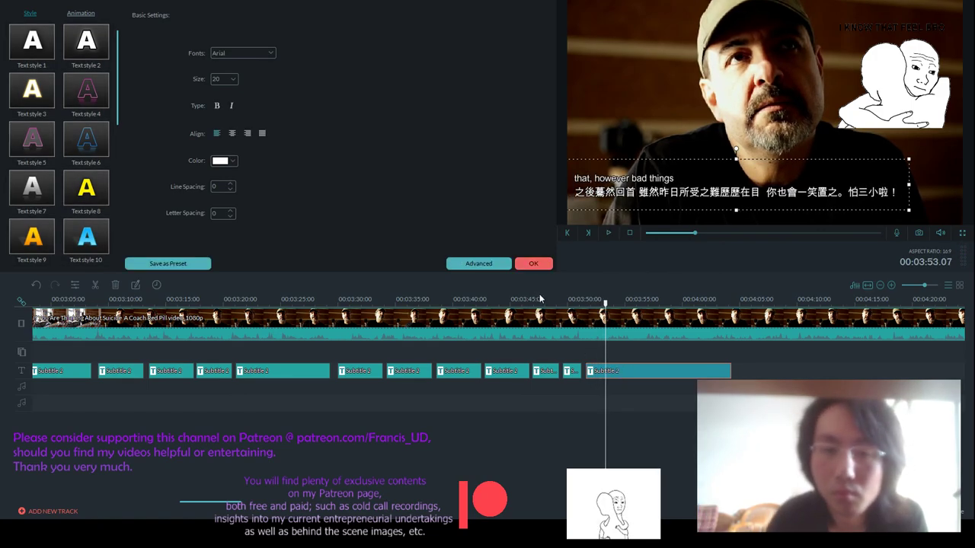
{"action": "left_click", "coordinate": [502, 269]}
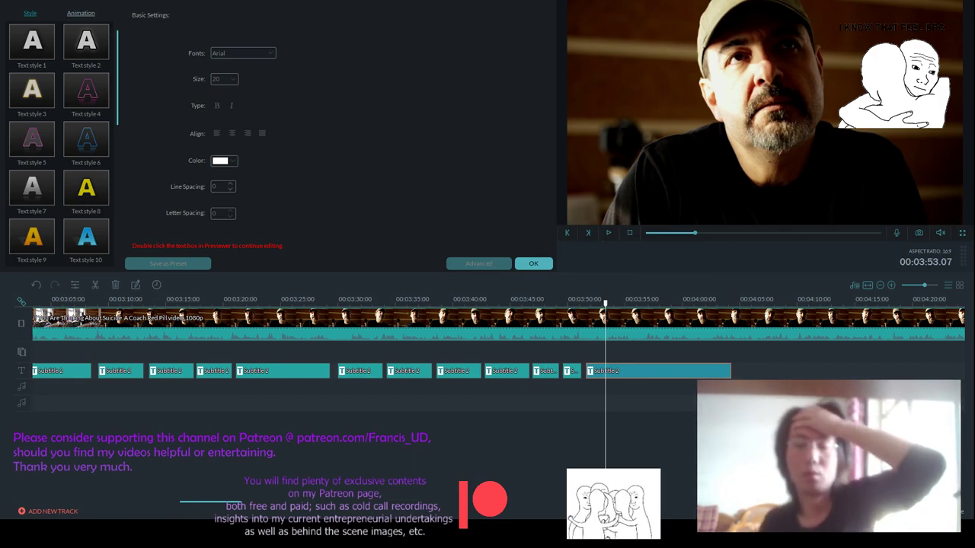
{"action": "double_click", "coordinate": [952, 178]}
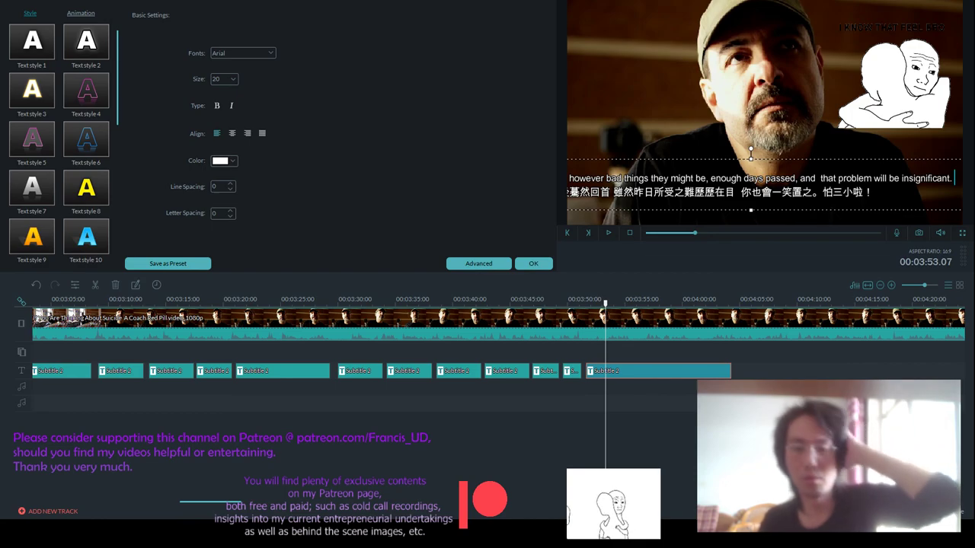